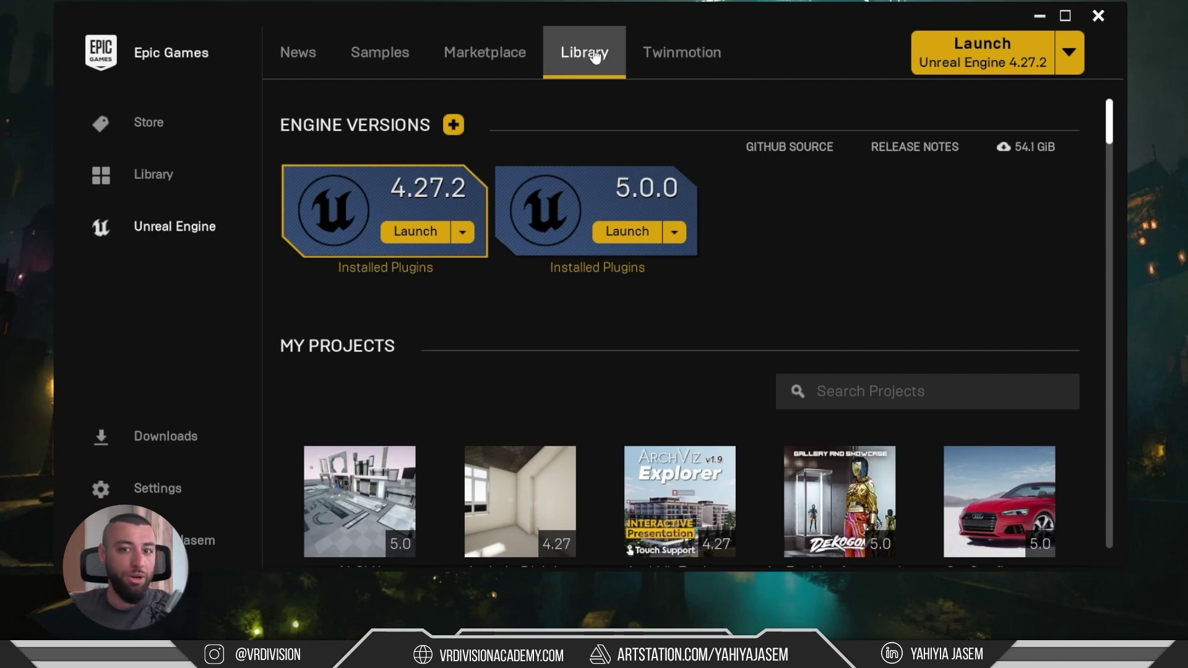
- Add an engine version slot for Unreal Engine 4.26.2 and start its installation setup
{"action": "left_click", "coordinate": [457, 129]}
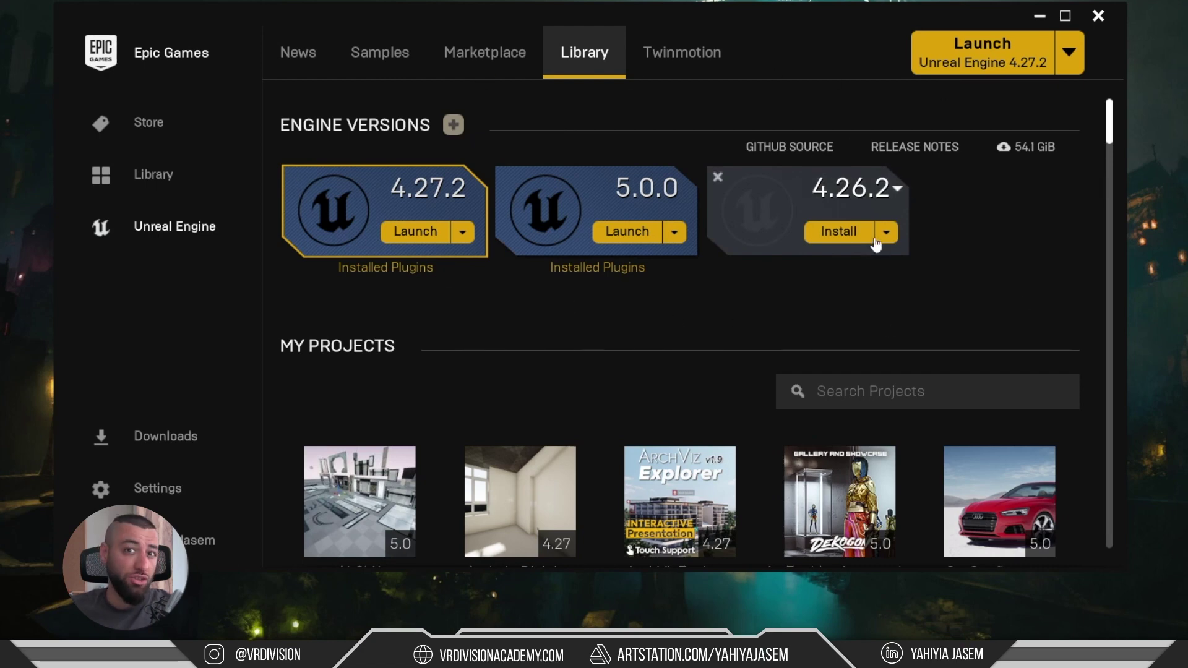
{"action": "left_click", "coordinate": [830, 240]}
{"action": "left_click", "coordinate": [832, 243]}
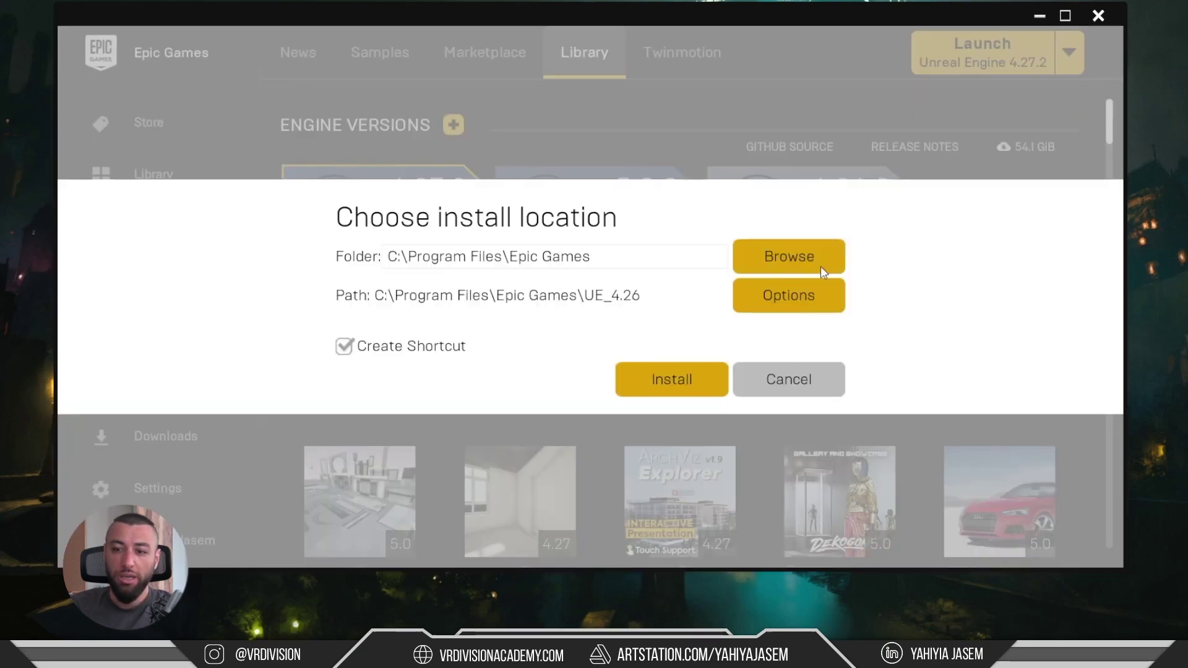
- Review the target platforms in the Unreal Engine 4.26.2 installation options and cancel the install setup
{"action": "left_click", "coordinate": [804, 294]}
{"action": "scroll", "coordinate": [599, 244], "scroll_direction": "down", "scroll_amount": 3}
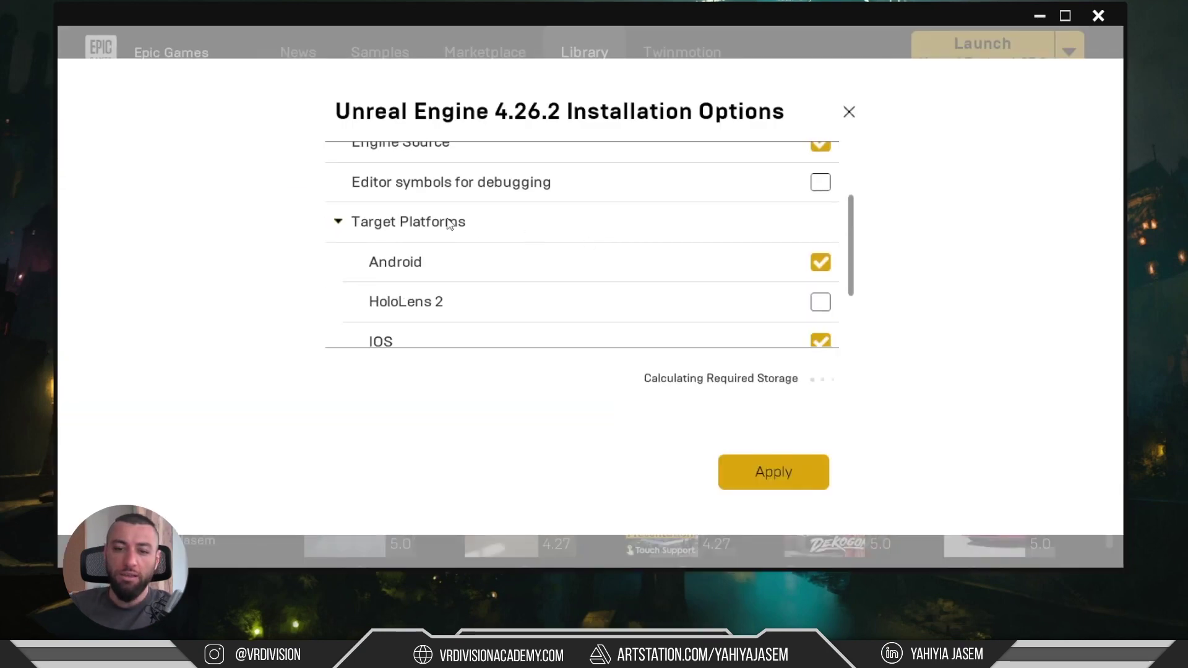
{"action": "scroll", "coordinate": [466, 236], "scroll_direction": "down", "scroll_amount": 1}
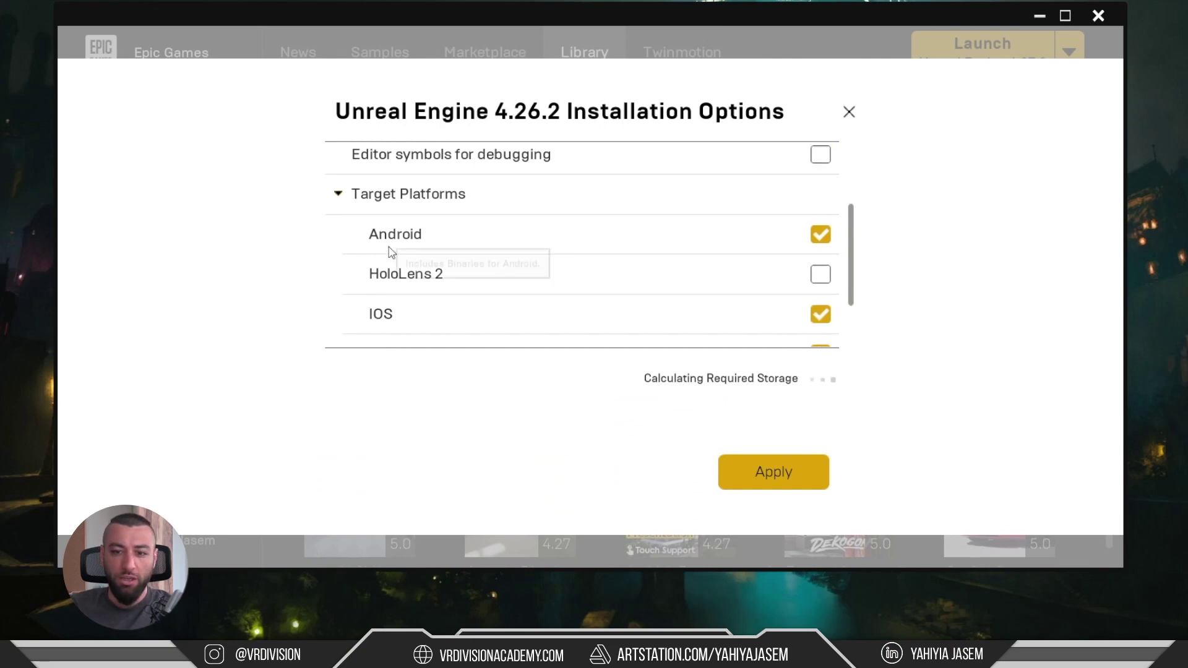
{"action": "scroll", "coordinate": [513, 223], "scroll_direction": "down", "scroll_amount": 2}
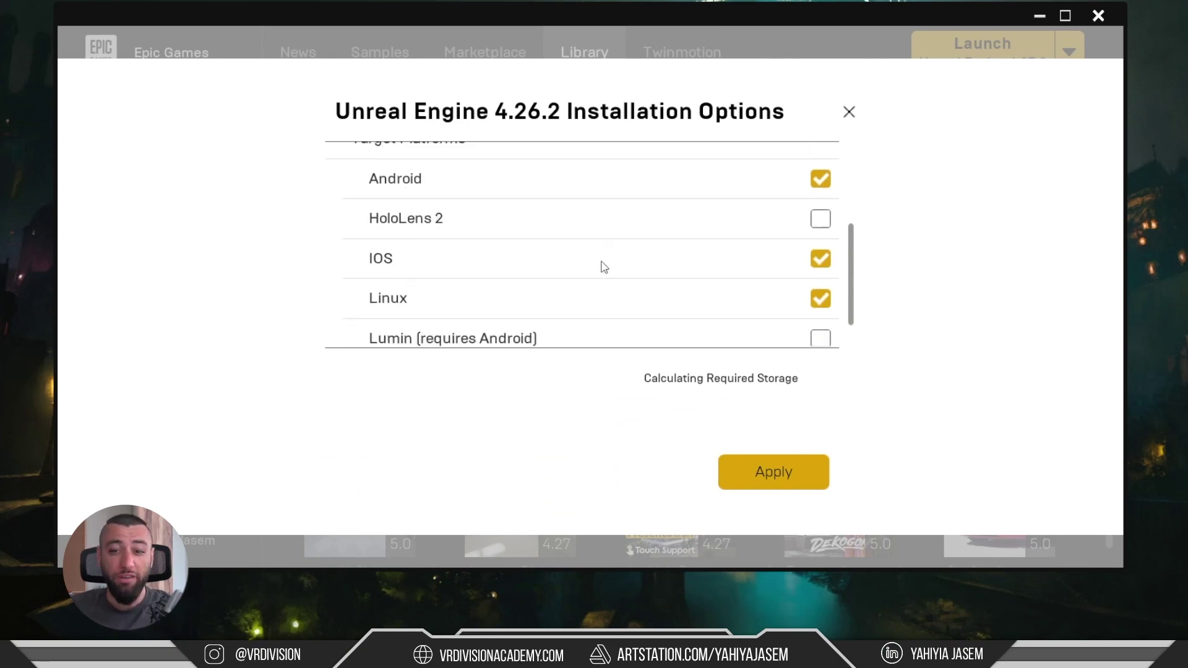
{"action": "scroll", "coordinate": [605, 267], "scroll_direction": "up", "scroll_amount": 1}
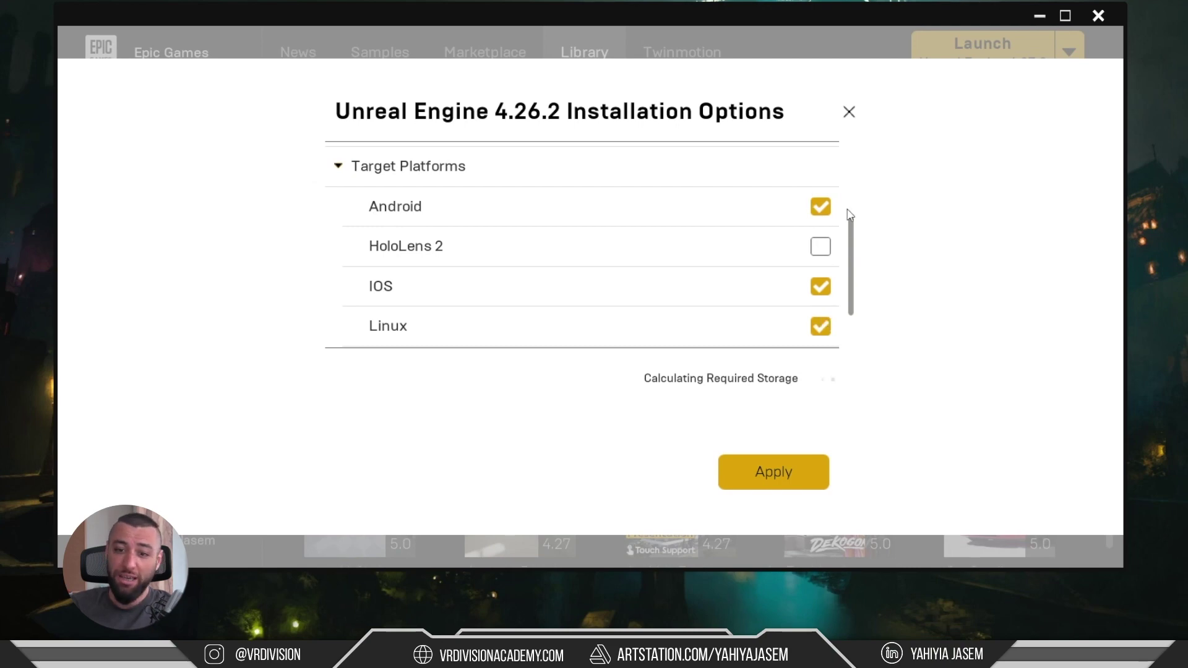
{"action": "left_click", "coordinate": [849, 112]}
{"action": "left_click", "coordinate": [789, 366]}
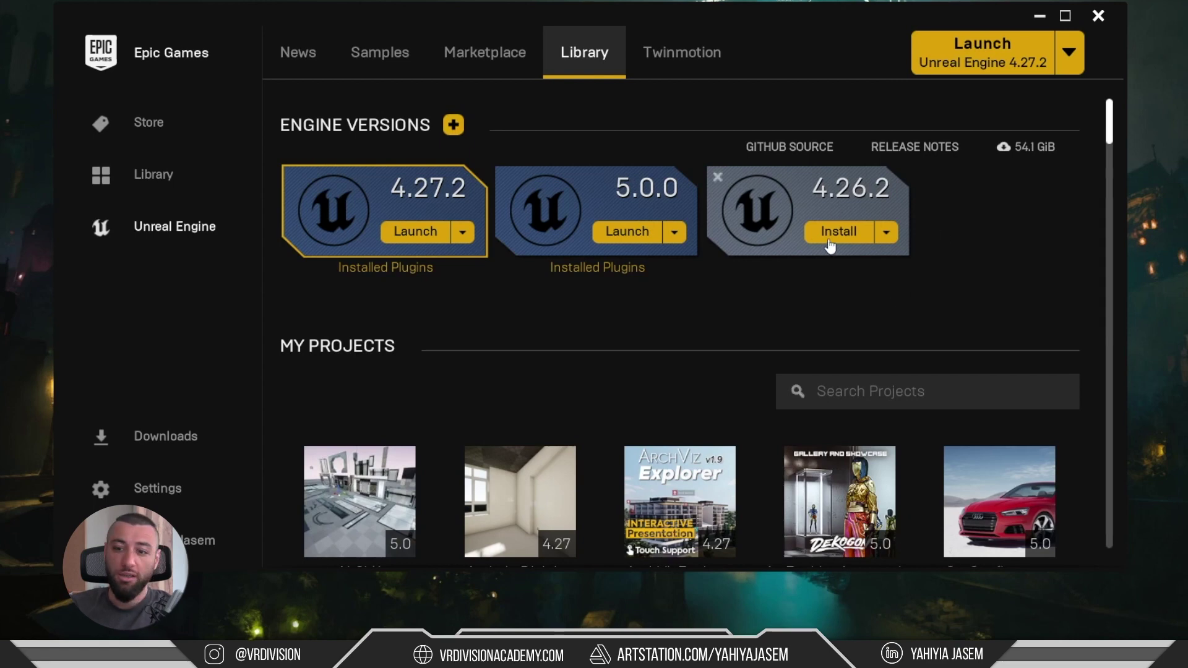
- Exclude the Android, IOS and Linux target platforms from the Unreal Engine 4.26.2 installation options and apply the selection
{"action": "left_click", "coordinate": [888, 234]}
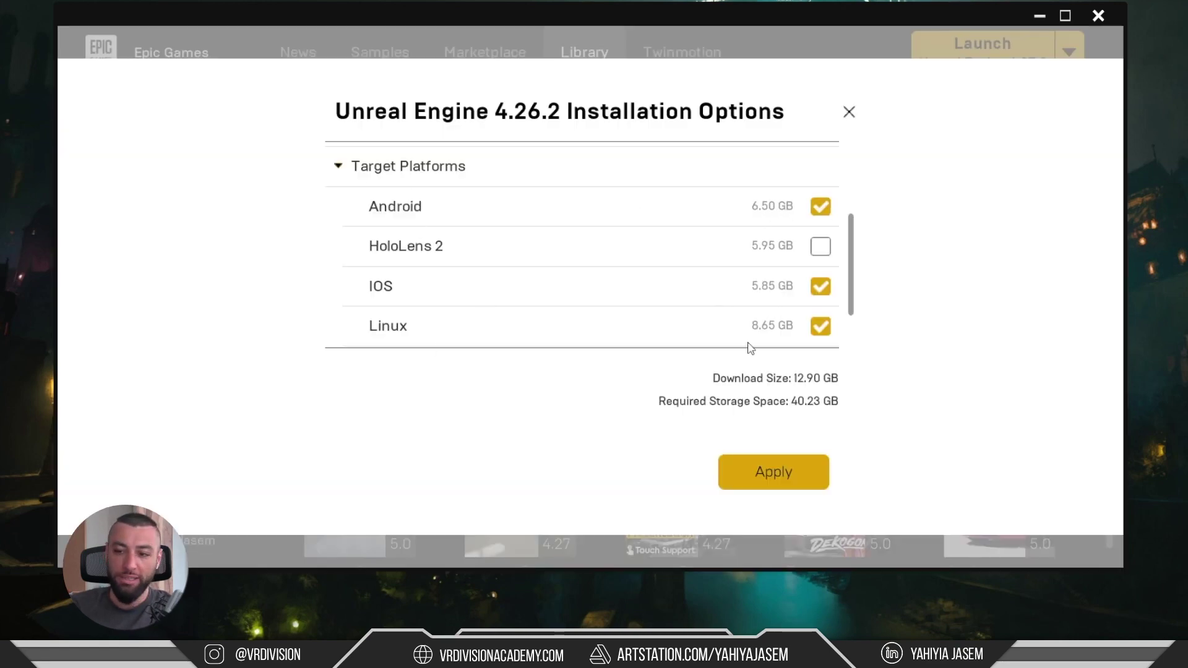
{"action": "left_click", "coordinate": [820, 326]}
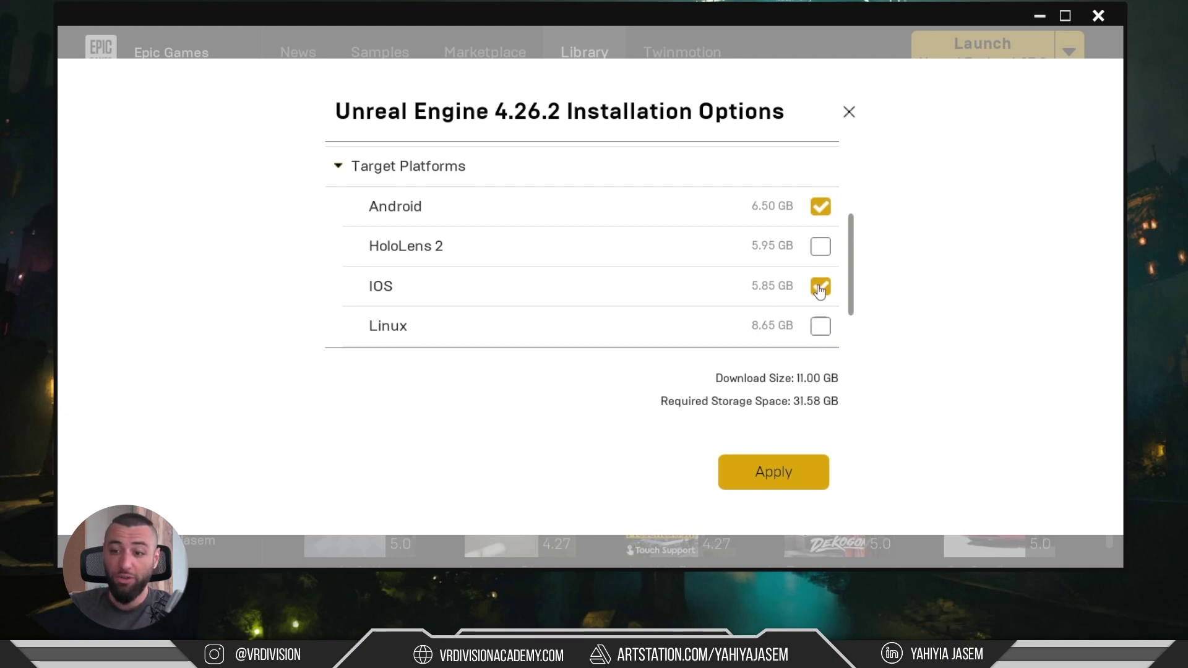
{"action": "left_click", "coordinate": [820, 285]}
{"action": "left_click", "coordinate": [820, 327]}
{"action": "left_click", "coordinate": [821, 286]}
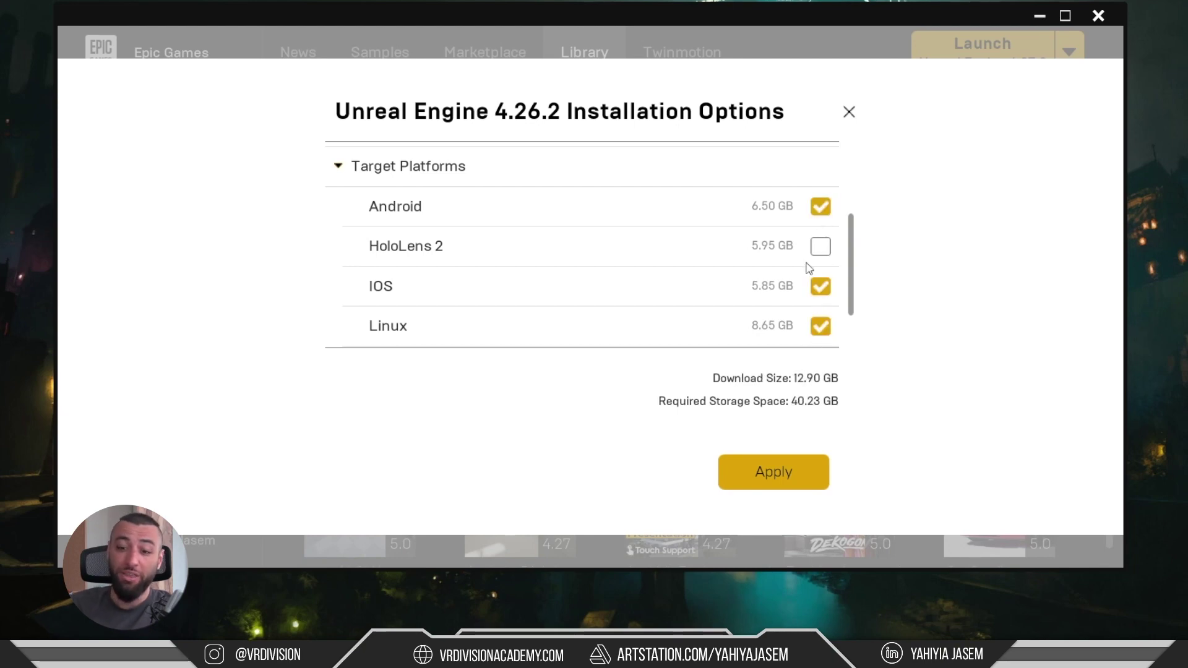
{"action": "left_click", "coordinate": [820, 326]}
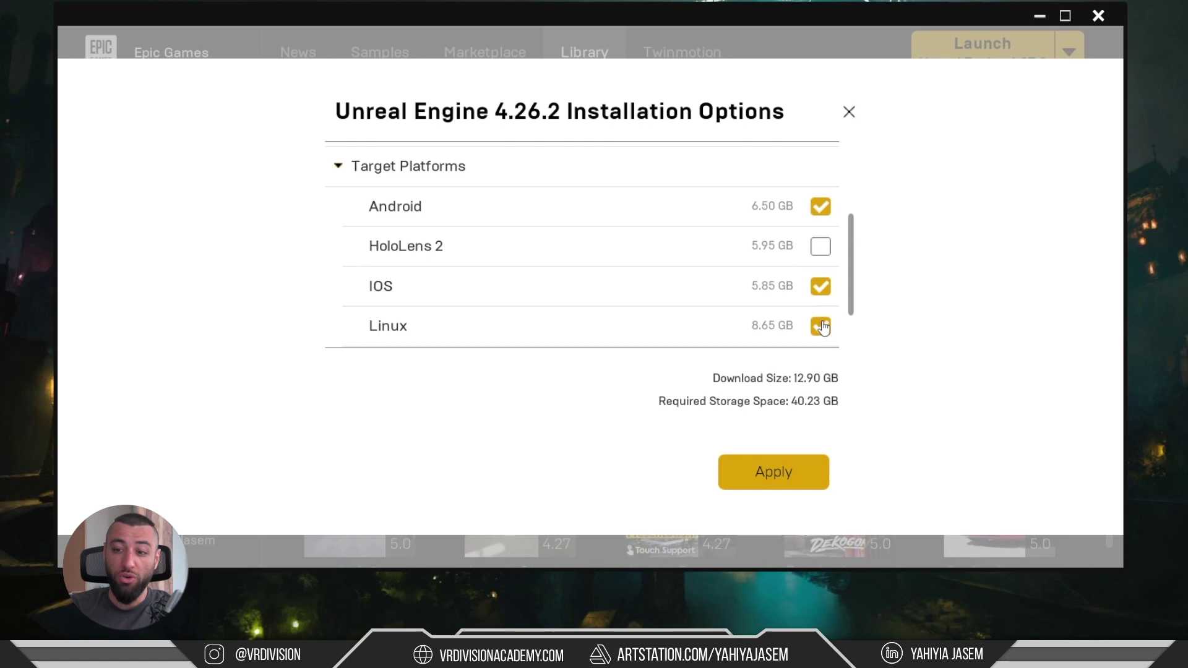
{"action": "left_click", "coordinate": [821, 286]}
{"action": "left_click", "coordinate": [820, 206]}
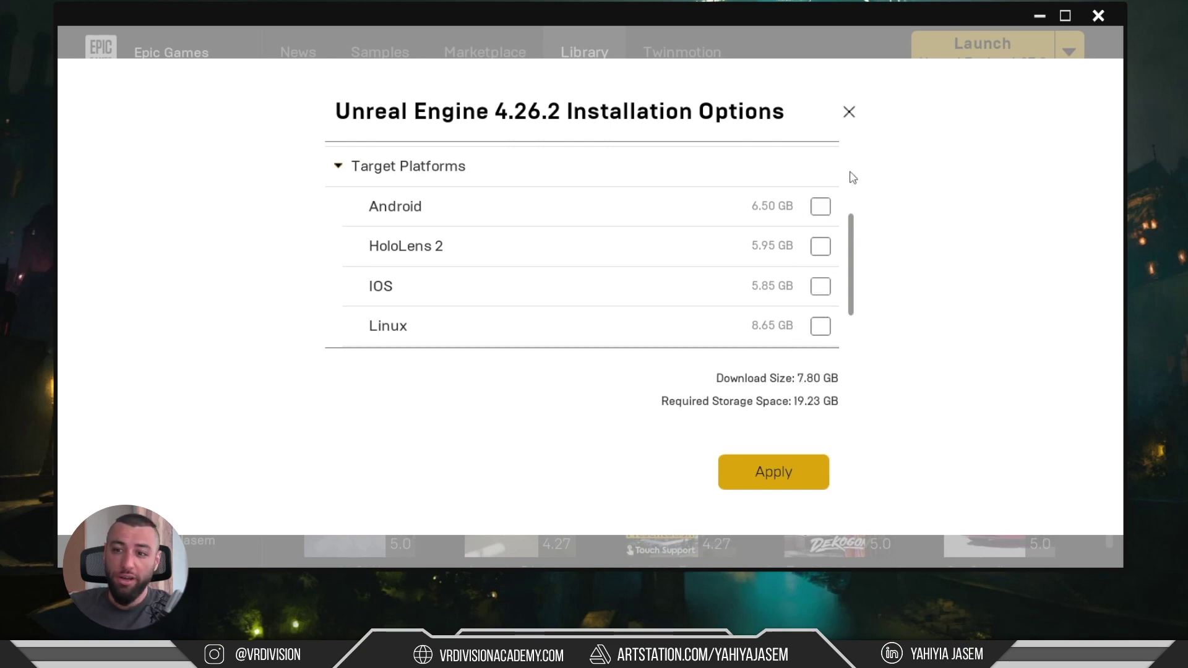
{"action": "left_click", "coordinate": [779, 476]}
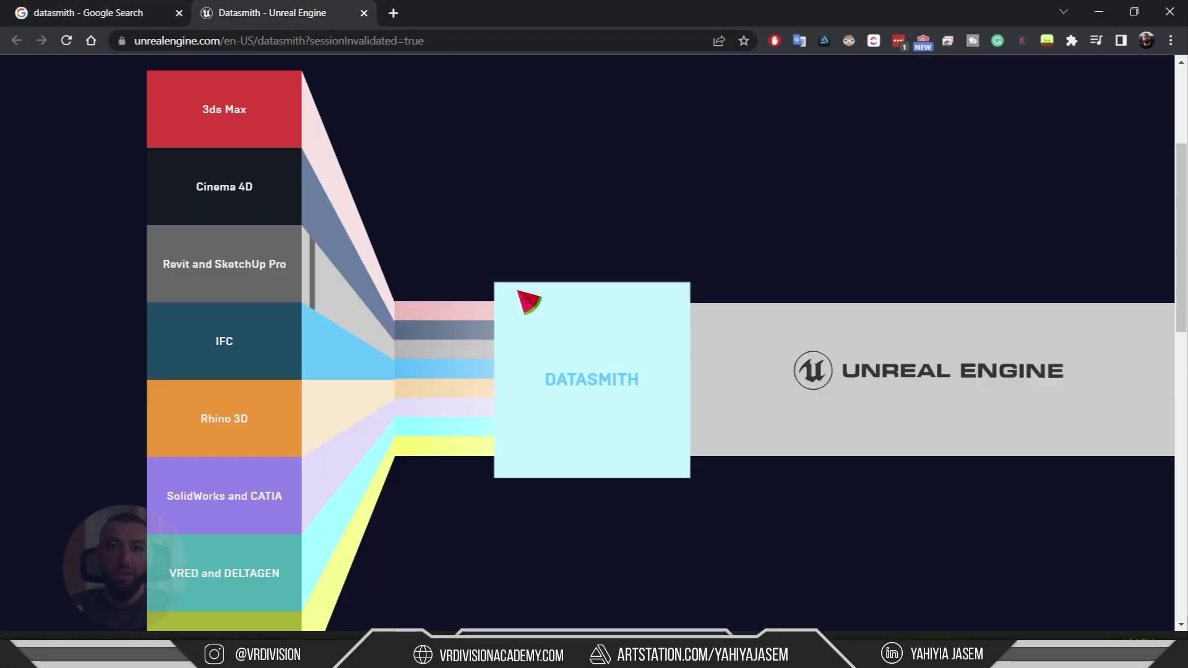
- Look through the Datasmith page's diagram of supported source applications and the testimonial below it
{"action": "scroll", "coordinate": [527, 300], "scroll_direction": "down", "scroll_amount": 5}
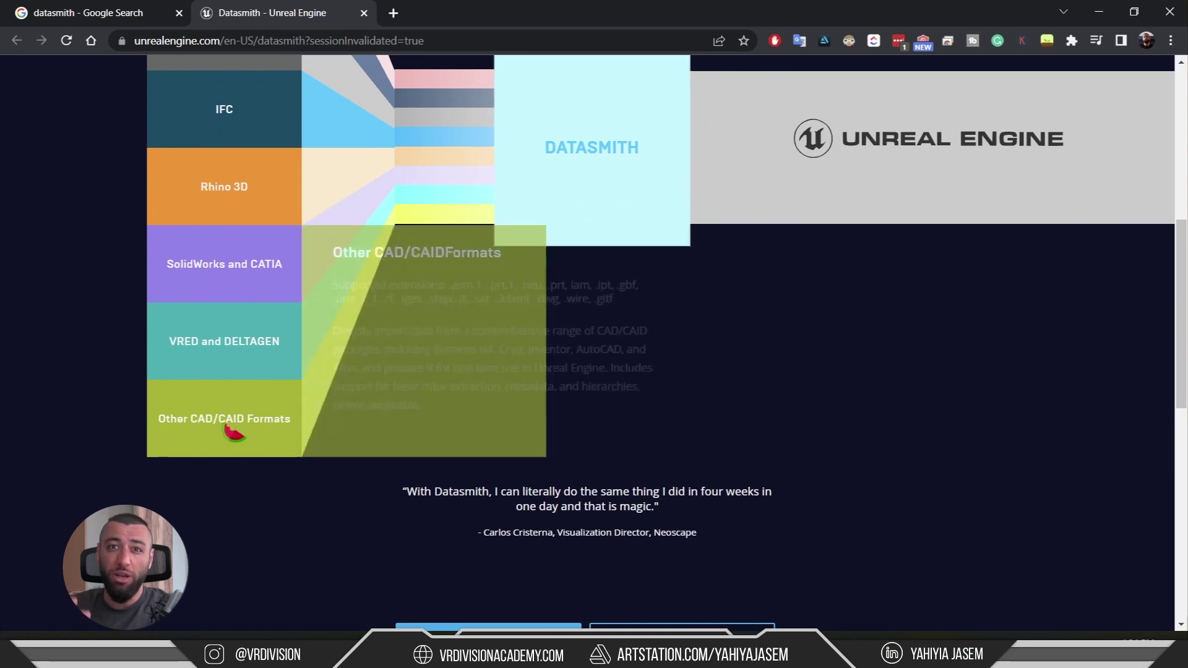
{"action": "scroll", "coordinate": [224, 195], "scroll_direction": "up", "scroll_amount": 2}
{"action": "scroll", "coordinate": [224, 195], "scroll_direction": "up", "scroll_amount": 2}
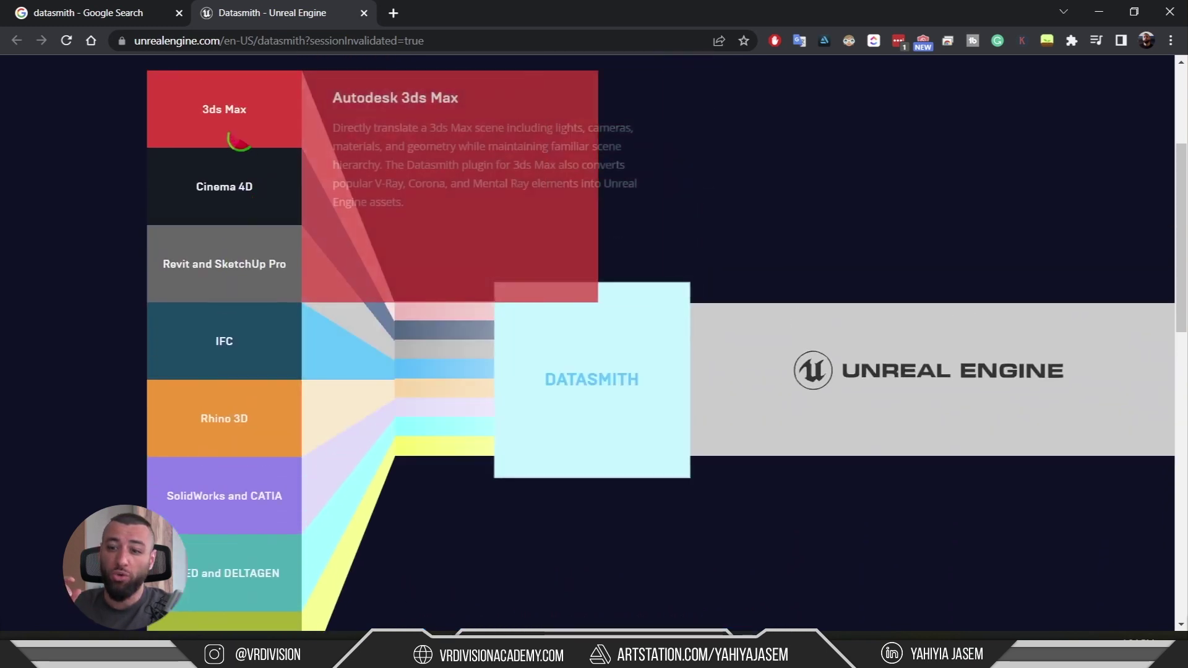
{"action": "scroll", "coordinate": [283, 212], "scroll_direction": "down", "scroll_amount": 4}
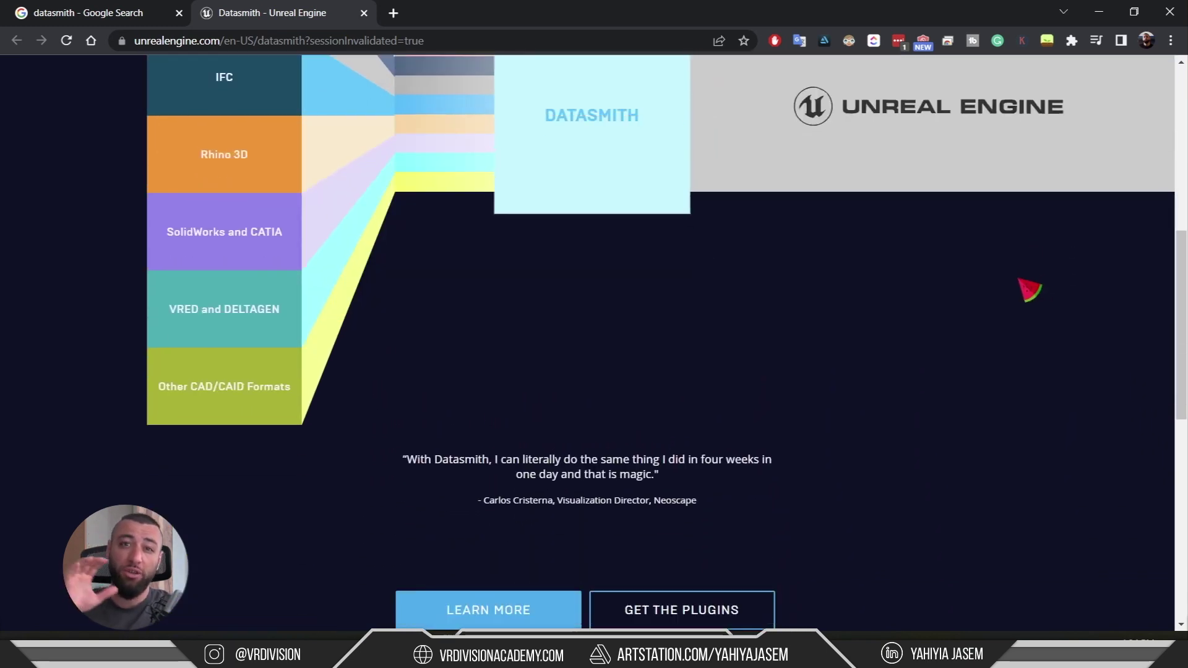
{"action": "scroll", "coordinate": [786, 319], "scroll_direction": "down", "scroll_amount": 4}
{"action": "left_click_drag", "start_coordinate": [474, 264], "coordinate": [773, 272]}
{"action": "left_click", "coordinate": [788, 294]}
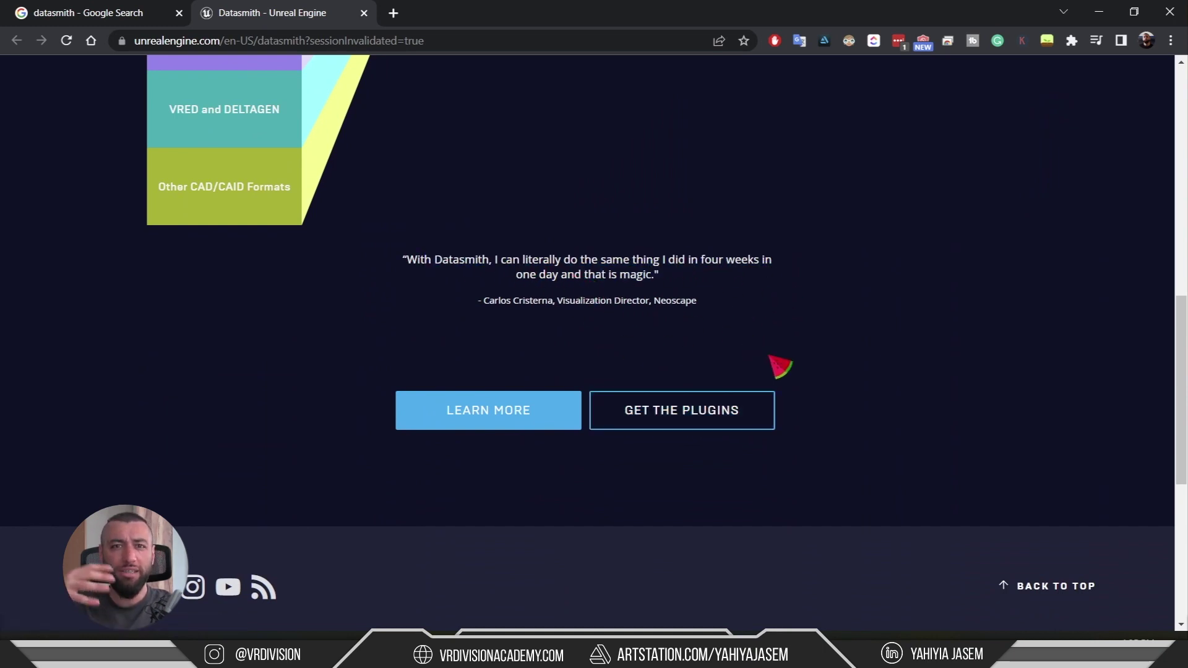
{"action": "scroll", "coordinate": [783, 366], "scroll_direction": "up", "scroll_amount": 7}
{"action": "scroll", "coordinate": [804, 380], "scroll_direction": "down", "scroll_amount": 5}
{"action": "scroll", "coordinate": [374, 191], "scroll_direction": "up", "scroll_amount": 7}
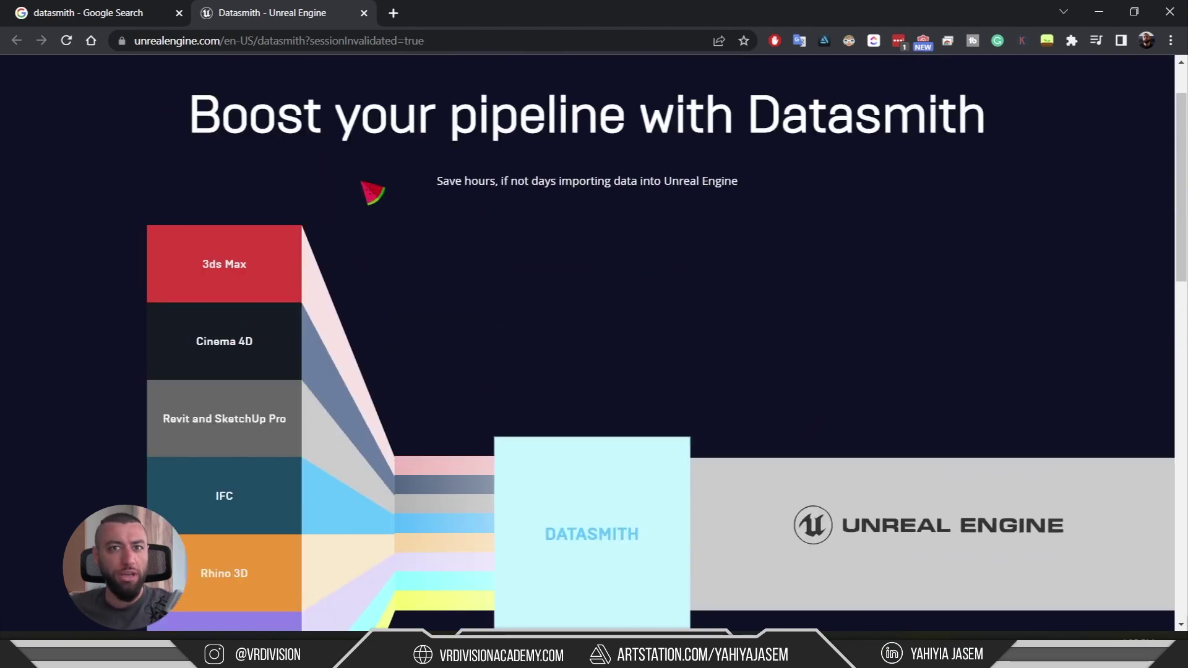
{"action": "scroll", "coordinate": [631, 223], "scroll_direction": "down", "scroll_amount": 8}
{"action": "scroll", "coordinate": [724, 402], "scroll_direction": "down", "scroll_amount": 4}
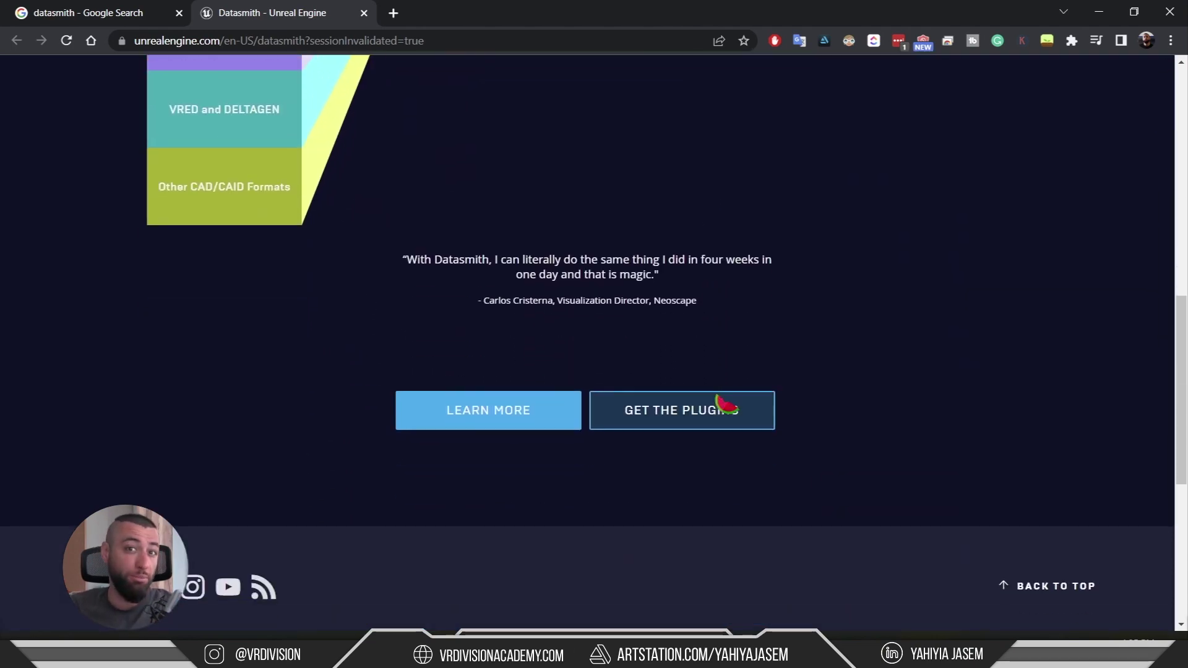
{"action": "scroll", "coordinate": [670, 263], "scroll_direction": "up", "scroll_amount": 10}
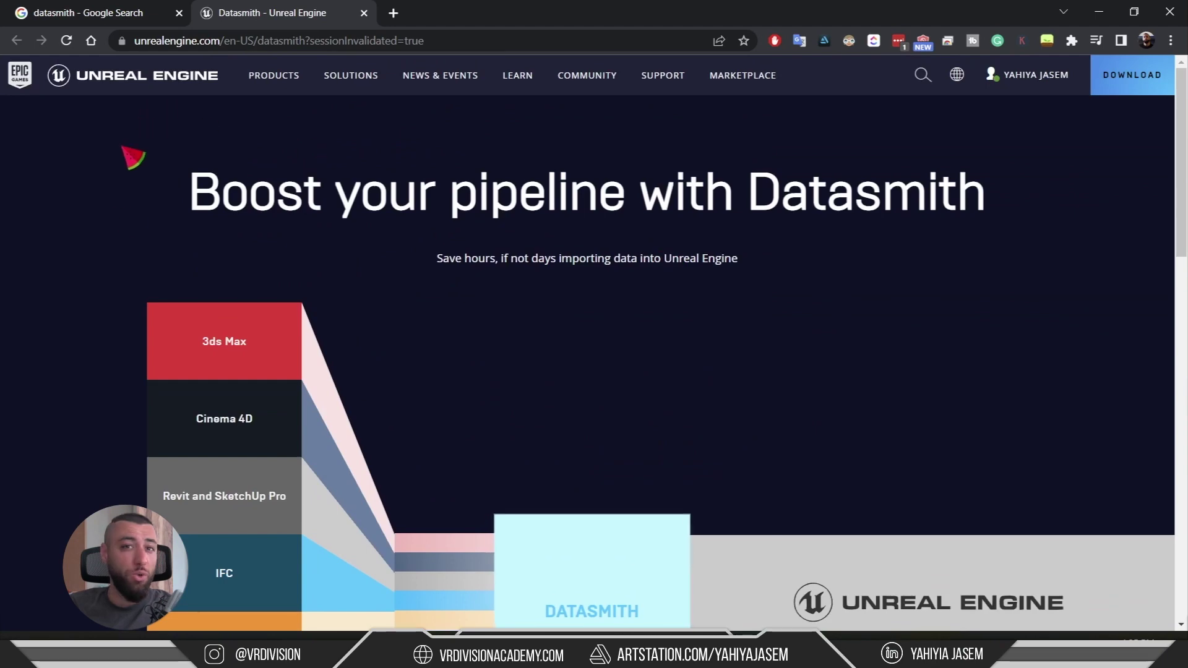
{"action": "scroll", "coordinate": [777, 297], "scroll_direction": "down", "scroll_amount": 8}
{"action": "scroll", "coordinate": [779, 294], "scroll_direction": "down", "scroll_amount": 3}
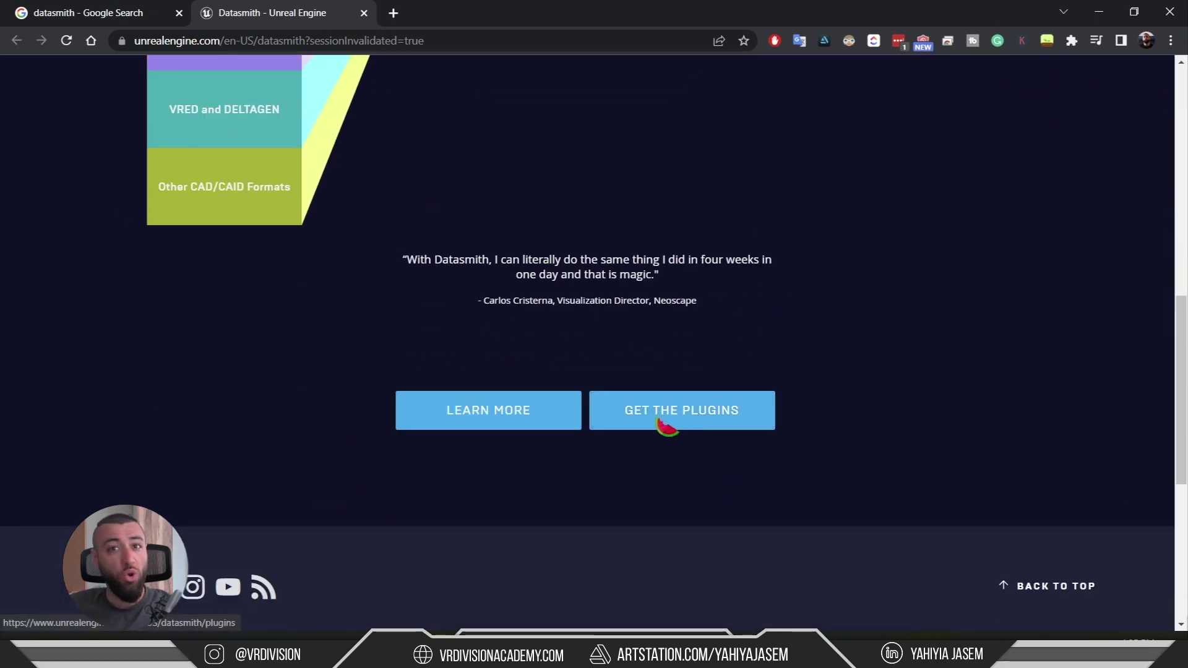
- Open the Datasmith plugins page and review the available exporters, including 3ds Max, SketchUp Pro, Revit, Navisworks, Rhino and ArchiCAD
{"action": "left_click", "coordinate": [668, 420]}
{"action": "scroll", "coordinate": [687, 409], "scroll_direction": "down", "scroll_amount": 2}
{"action": "scroll", "coordinate": [712, 384], "scroll_direction": "down", "scroll_amount": 9}
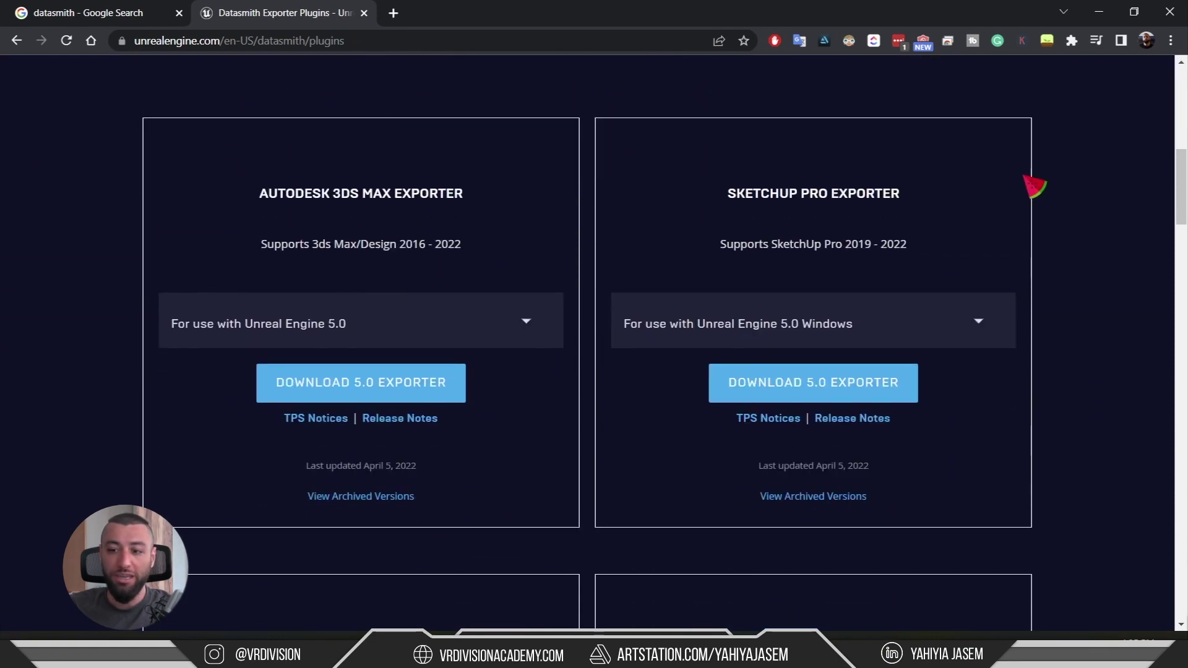
{"action": "scroll", "coordinate": [1052, 247], "scroll_direction": "down", "scroll_amount": 7}
{"action": "scroll", "coordinate": [1045, 309], "scroll_direction": "up", "scroll_amount": 9}
{"action": "scroll", "coordinate": [345, 336], "scroll_direction": "up", "scroll_amount": 1}
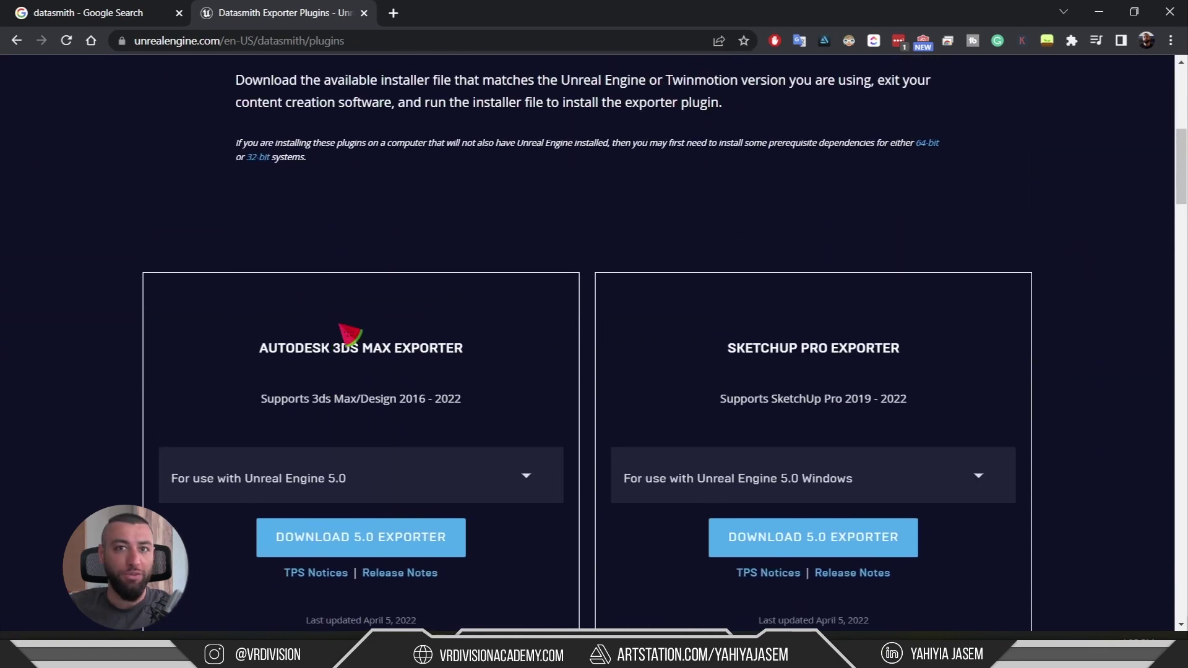
{"action": "scroll", "coordinate": [366, 336], "scroll_direction": "down", "scroll_amount": 5}
{"action": "scroll", "coordinate": [380, 382], "scroll_direction": "down", "scroll_amount": 8}
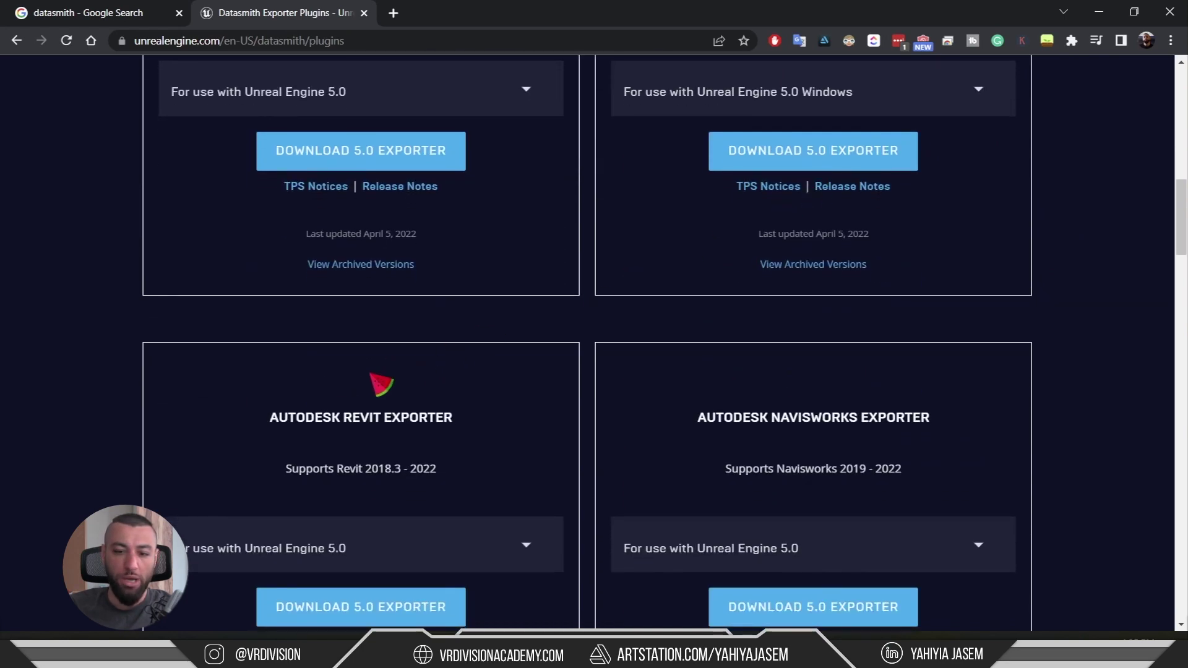
{"action": "scroll", "coordinate": [764, 233], "scroll_direction": "down", "scroll_amount": 9}
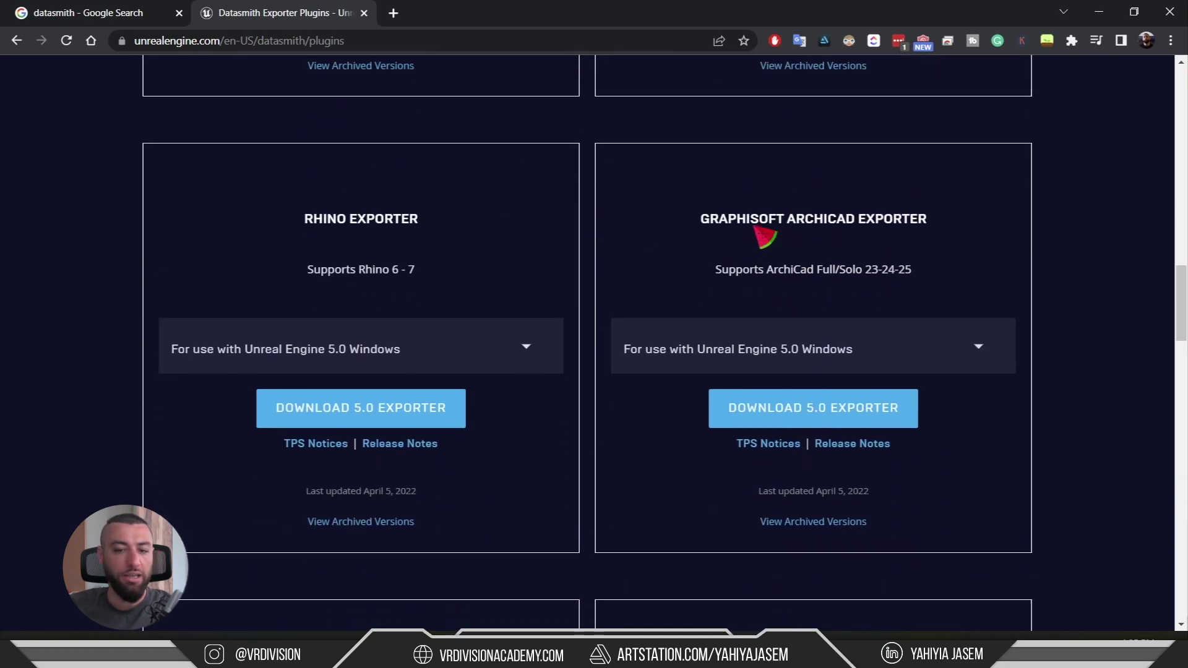
{"action": "scroll", "coordinate": [1052, 310], "scroll_direction": "up", "scroll_amount": 20}
{"action": "scroll", "coordinate": [1030, 366], "scroll_direction": "up", "scroll_amount": 2}
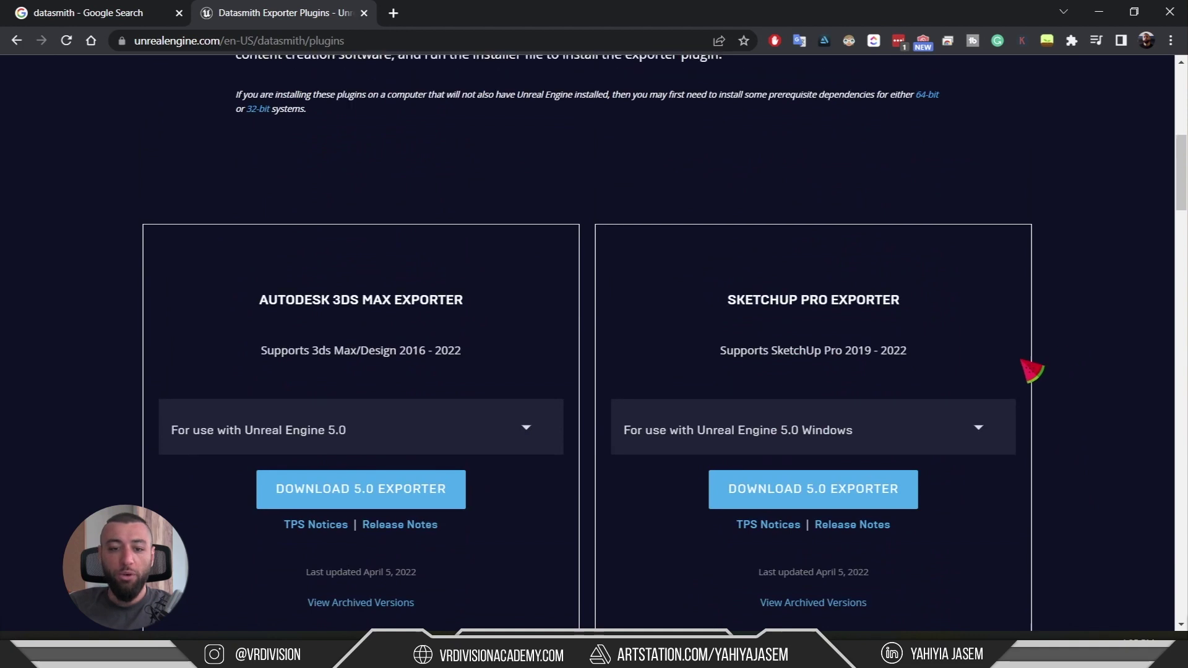
{"action": "scroll", "coordinate": [306, 363], "scroll_direction": "down", "scroll_amount": 4}
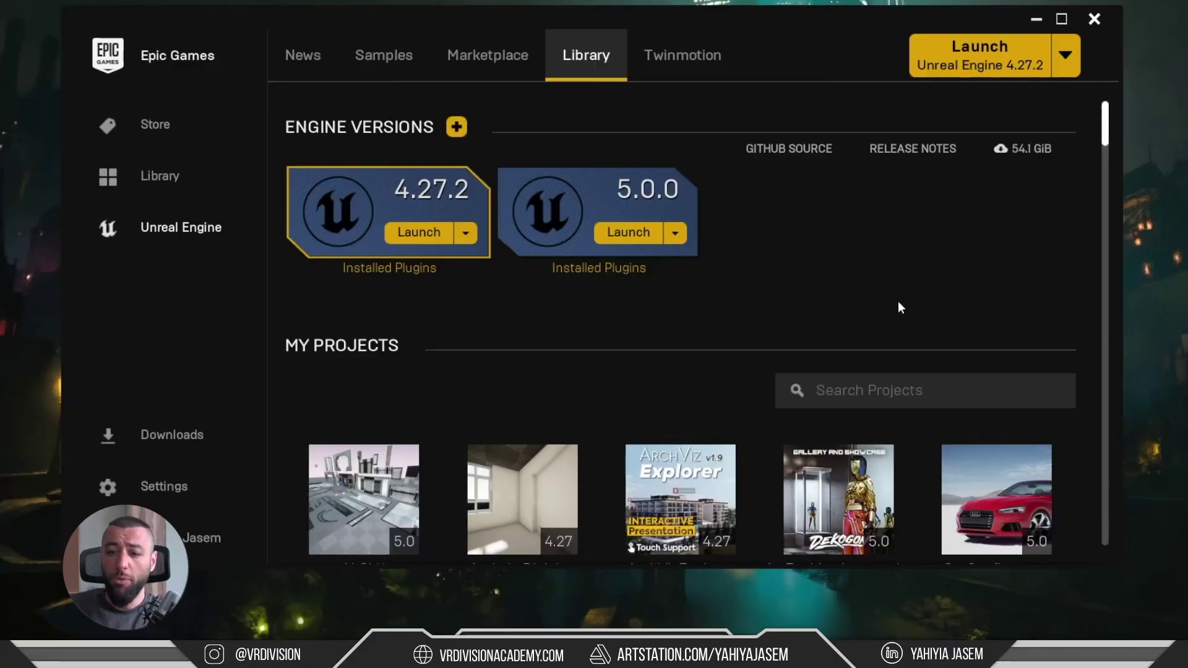
- Launch Unreal Engine 5.0.0 and read the description of the Virtual Reality template in the Games category
{"action": "left_click", "coordinate": [622, 234]}
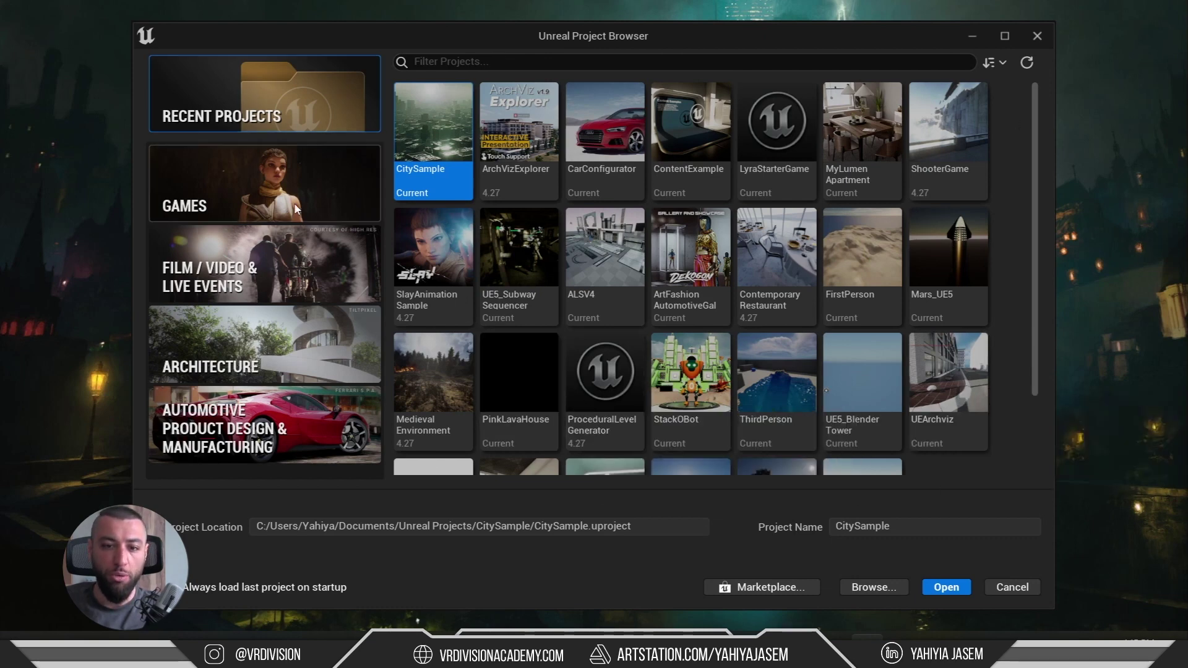
{"action": "left_click", "coordinate": [346, 198]}
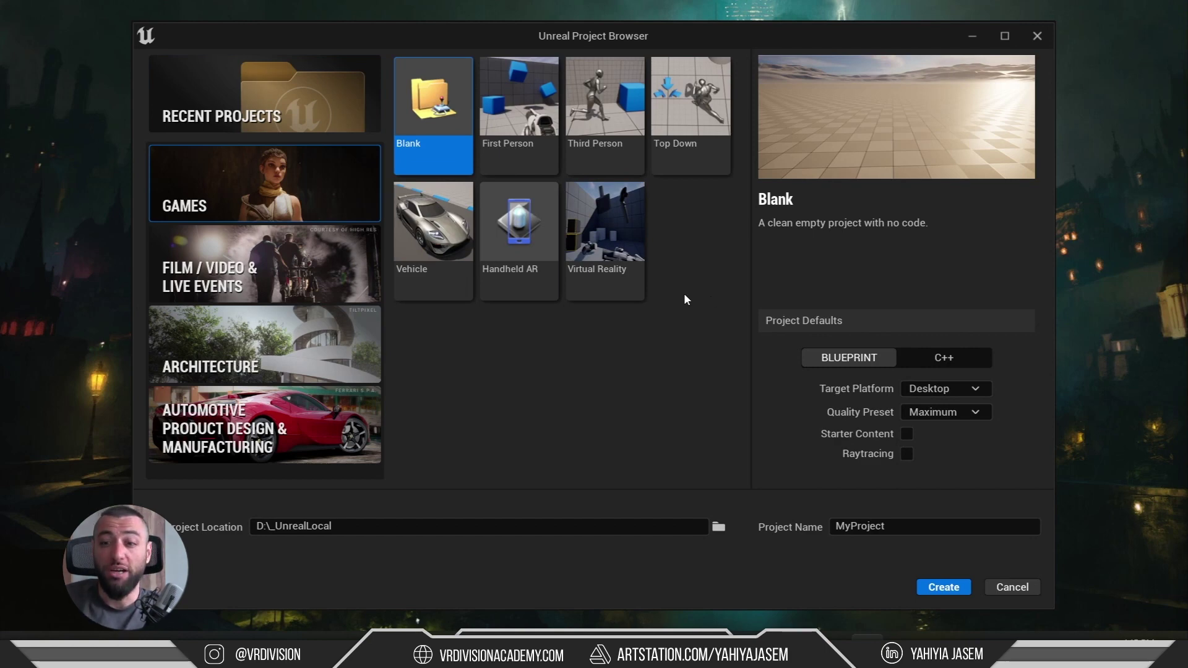
{"action": "left_click", "coordinate": [634, 276]}
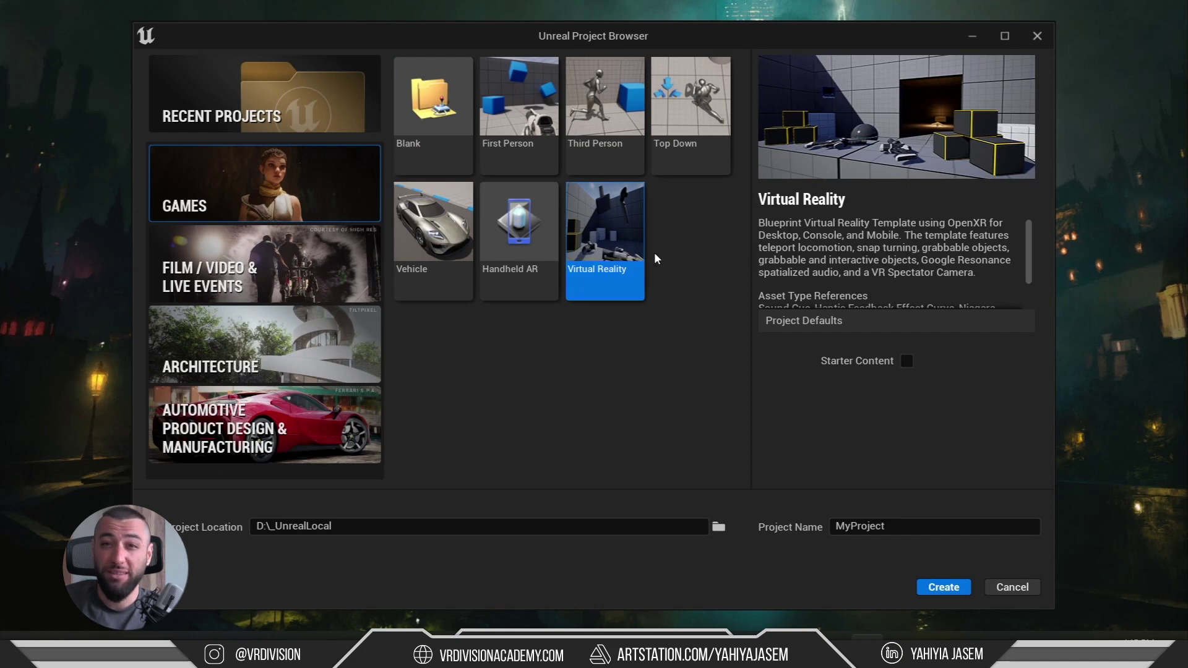
{"action": "scroll", "coordinate": [825, 274], "scroll_direction": "down", "scroll_amount": 2}
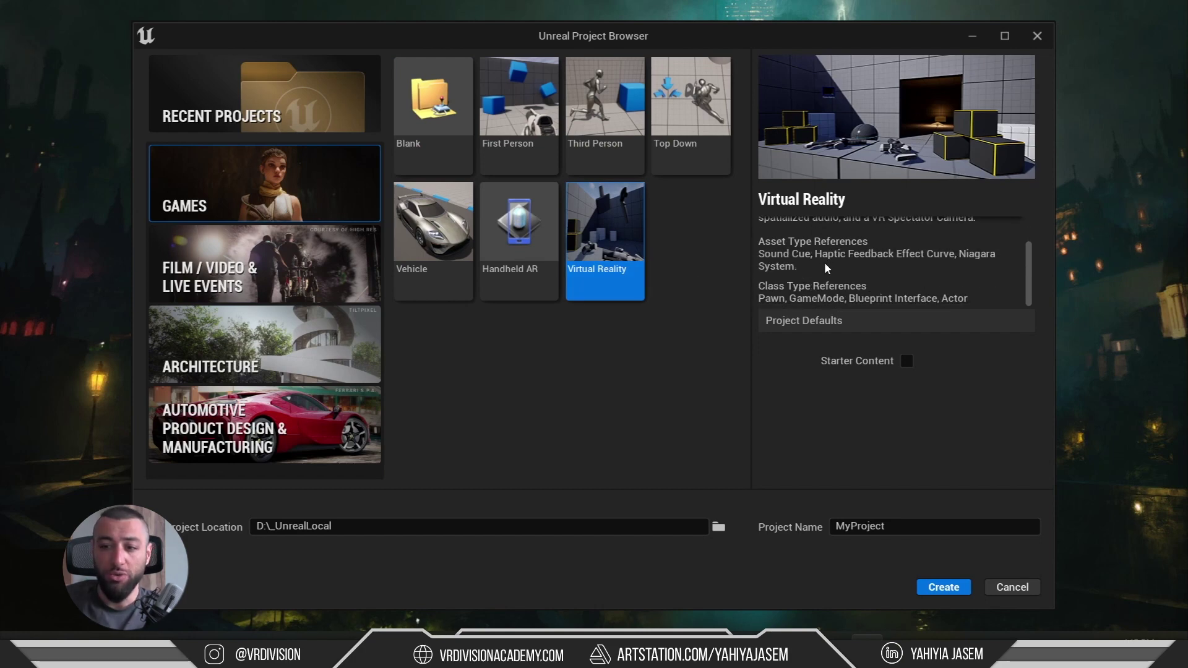
{"action": "scroll", "coordinate": [825, 279], "scroll_direction": "up", "scroll_amount": 2}
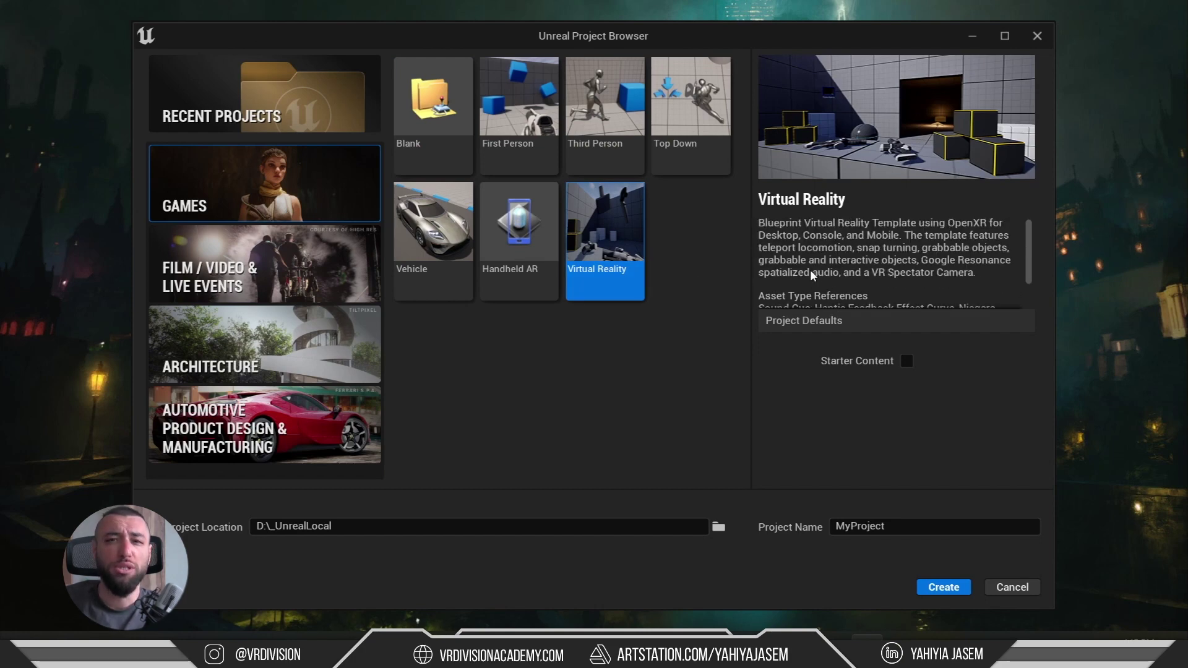
- Browse the project templates for Film / Video & Live Events, Architecture, and Automotive Product Design & Manufacturing
{"action": "left_click", "coordinate": [346, 234]}
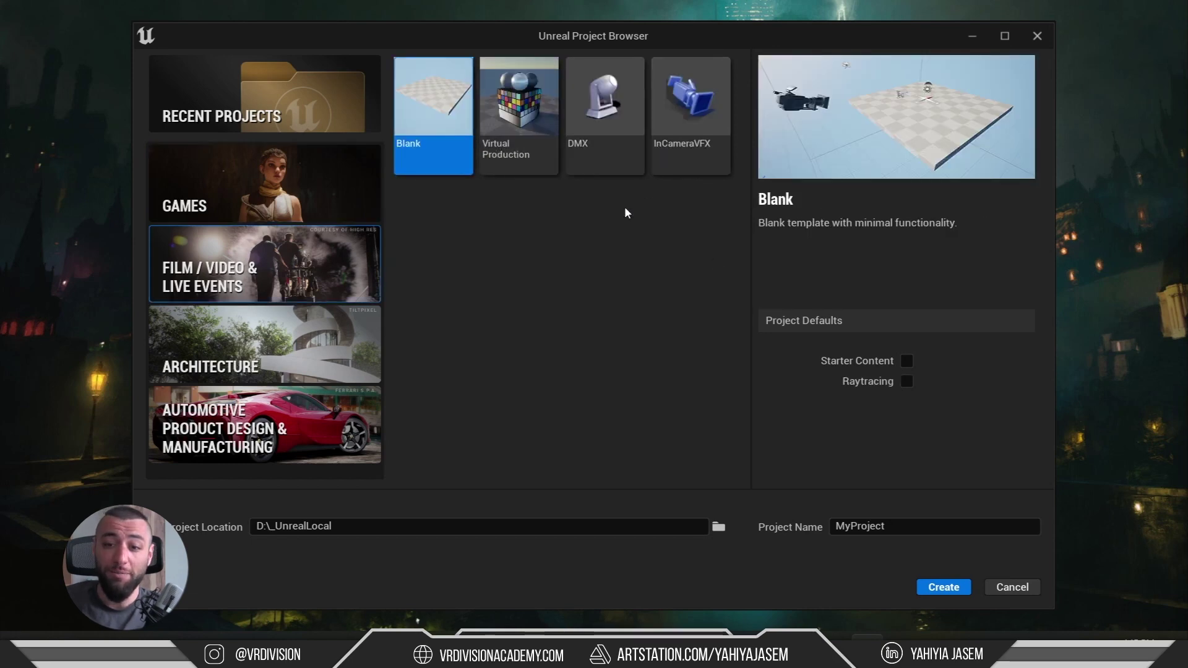
{"action": "left_click", "coordinate": [349, 326]}
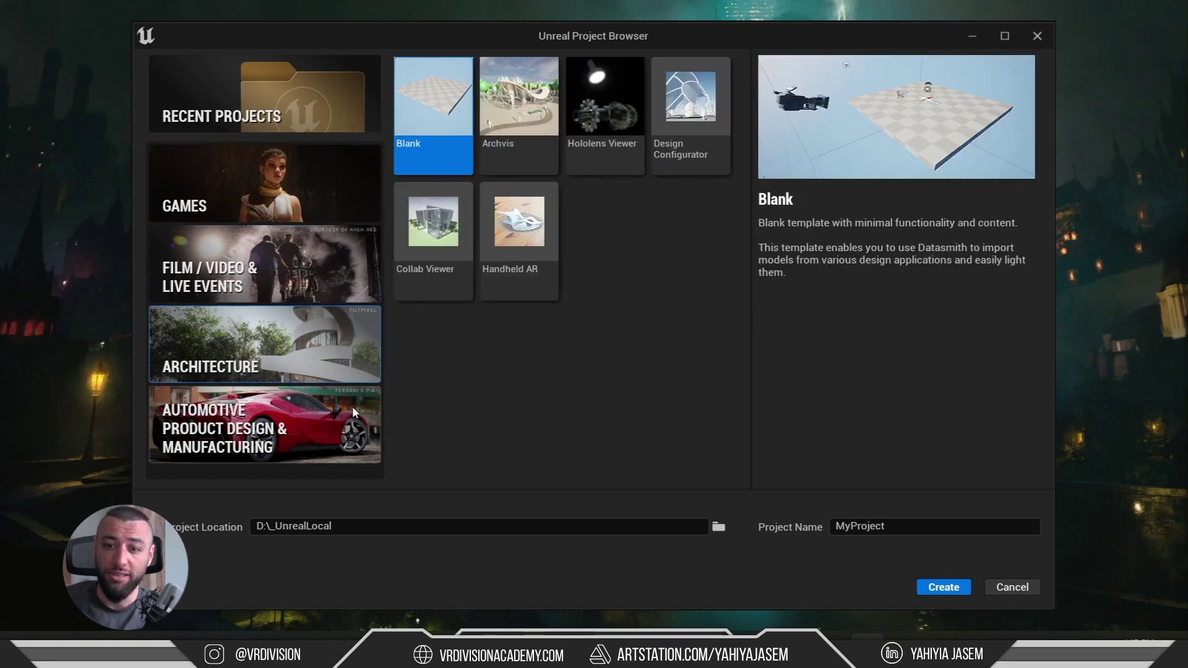
{"action": "left_click", "coordinate": [217, 412]}
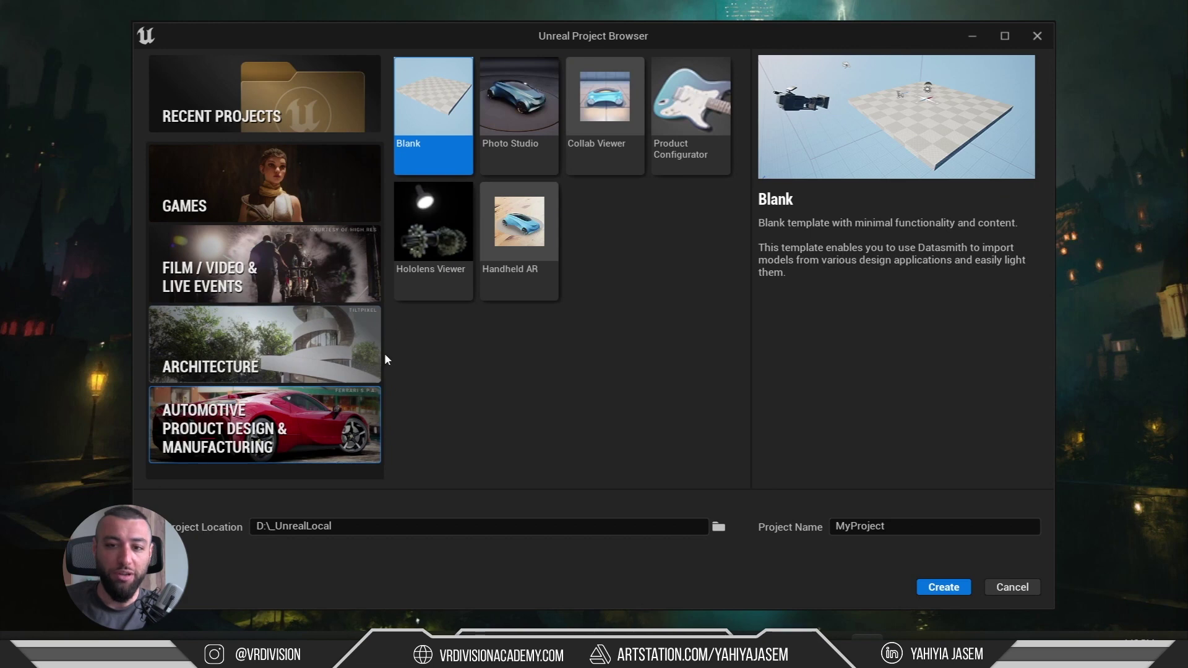
- Preview the Photo Studio and Product Configurator templates for automotive projects and the Virtual Production template for film
{"action": "left_click", "coordinate": [519, 99]}
{"action": "left_click", "coordinate": [691, 105]}
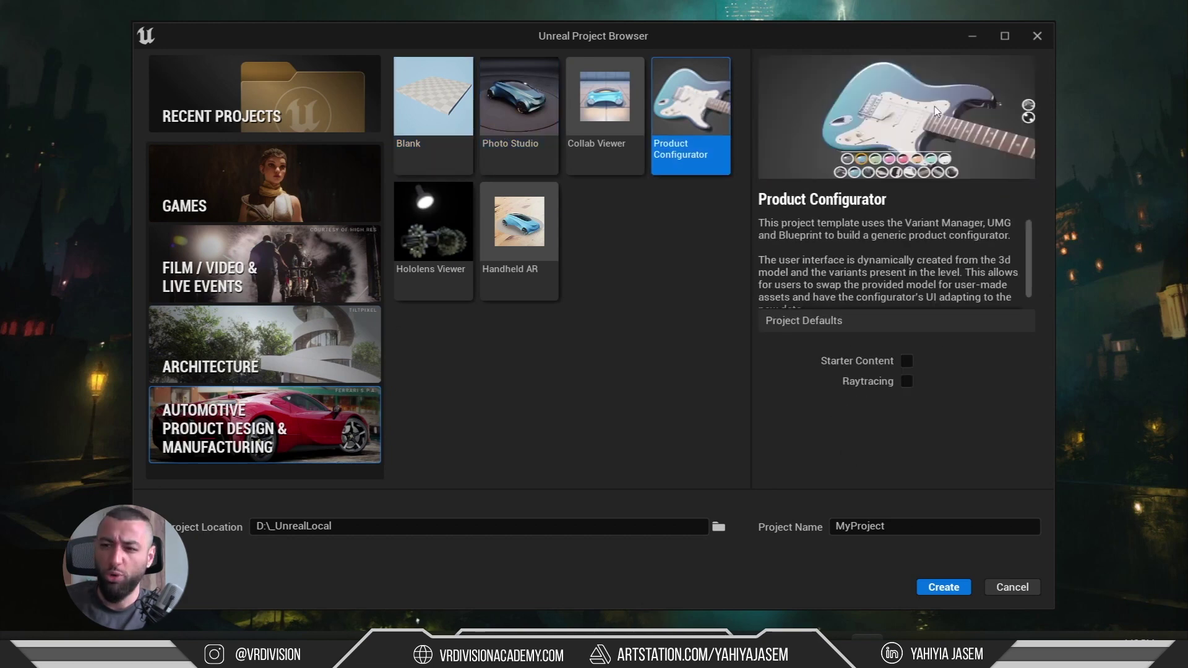
{"action": "left_click", "coordinate": [224, 231]}
{"action": "left_click", "coordinate": [519, 105]}
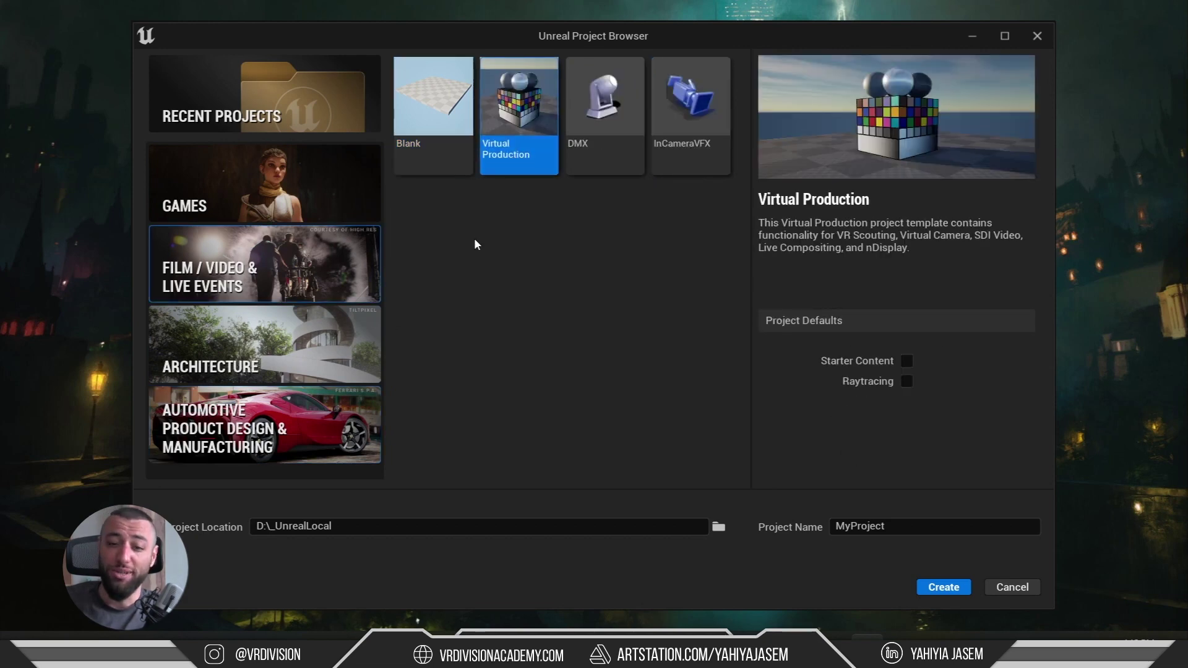
- Create a Blank project from the Architecture category named CraetiveName, and dismiss the new plugins notice in the editor
{"action": "left_click", "coordinate": [295, 339]}
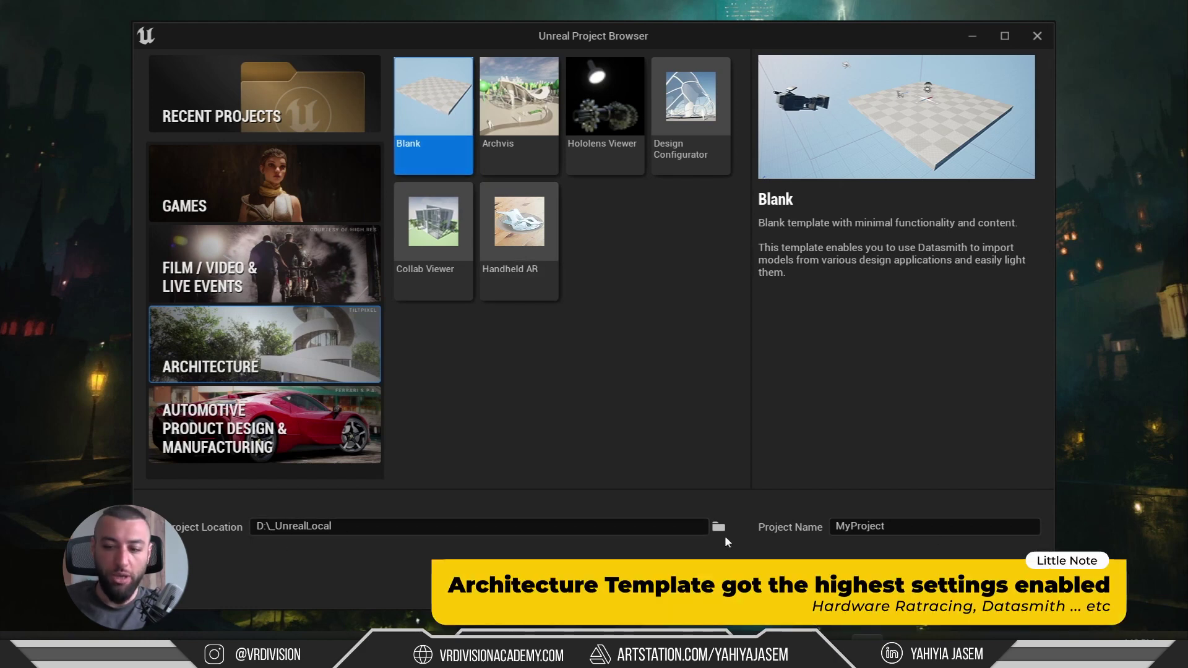
{"action": "key", "text": "ctrl+a"}
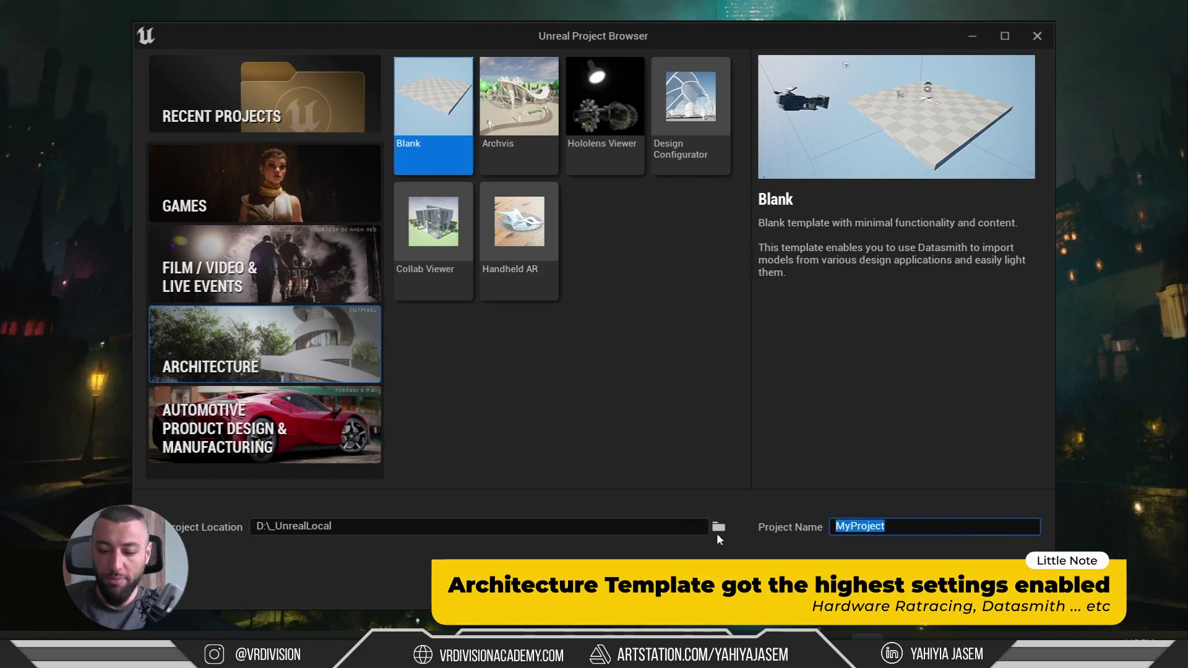
{"action": "key", "text": "BackSpace"}
{"action": "type", "text": "CraetiveName"}
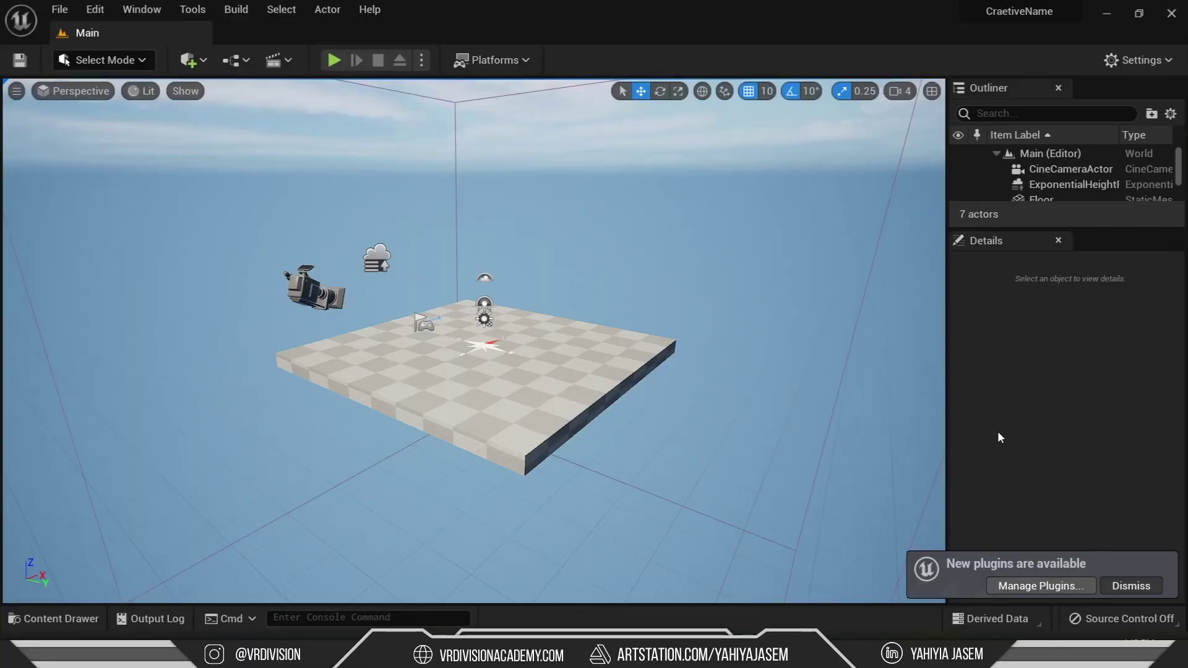
{"action": "left_click", "coordinate": [1130, 588]}
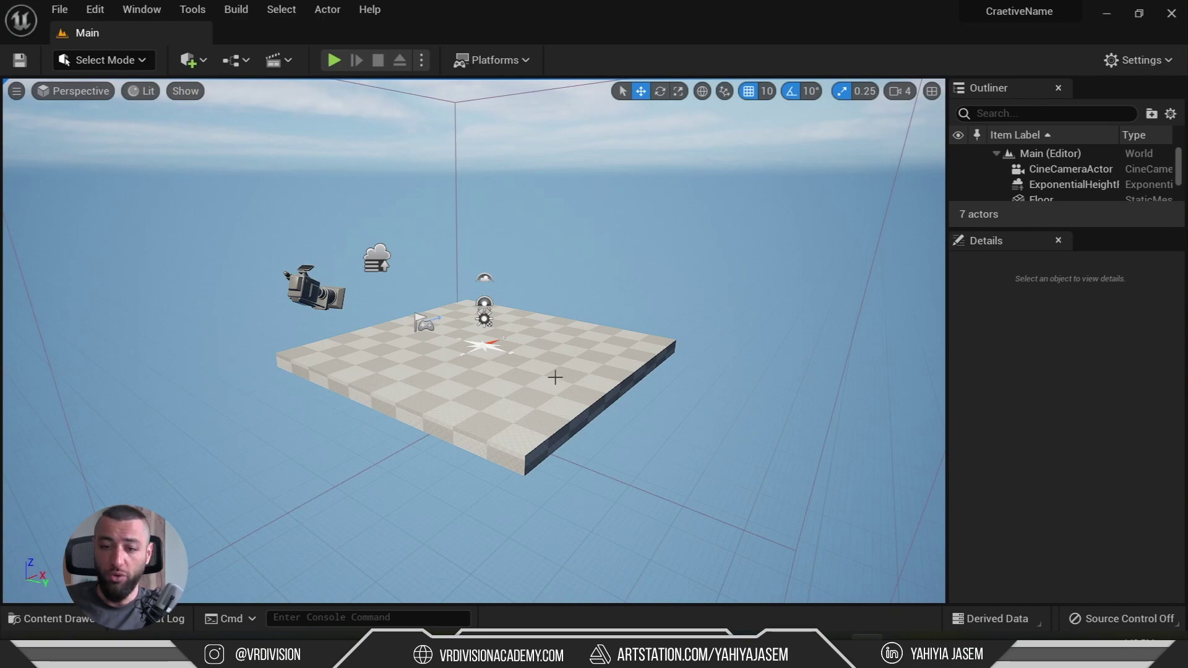
- Fly the camera around the level in all directions to view the floor and actors from above
{"action": "right_click_drag", "start_coordinate": [555, 377], "coordinate": [554, 341]}
{"action": "key", "text": "a"}
{"action": "key", "text": "s"}
{"action": "key", "text": "d"}
{"action": "key", "text": "w"}
{"action": "key", "text": "q"}
{"action": "key", "text": "e"}
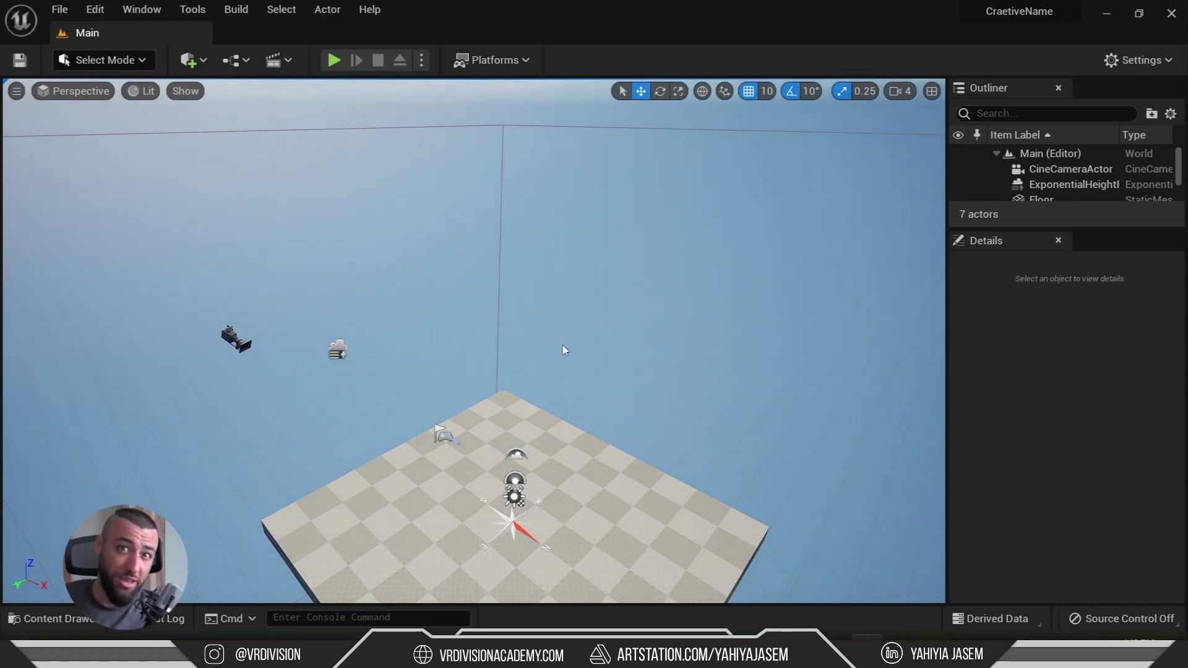
{"action": "left_click", "coordinate": [142, 9]}
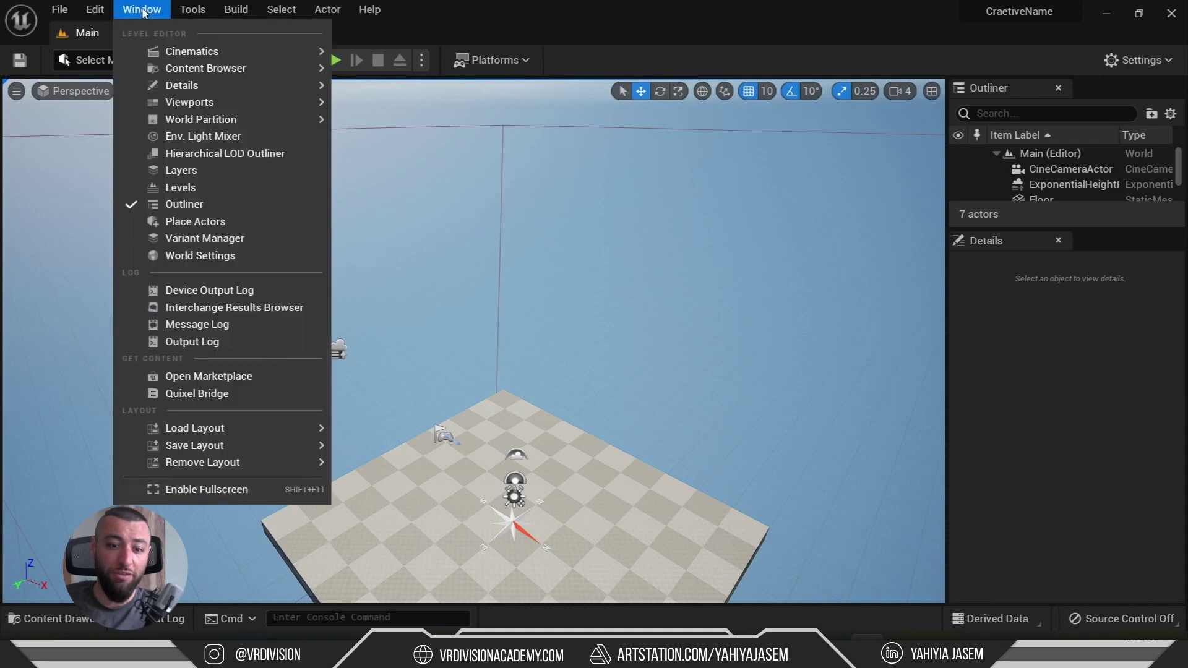
{"action": "mouse_move", "coordinate": [96, 12]}
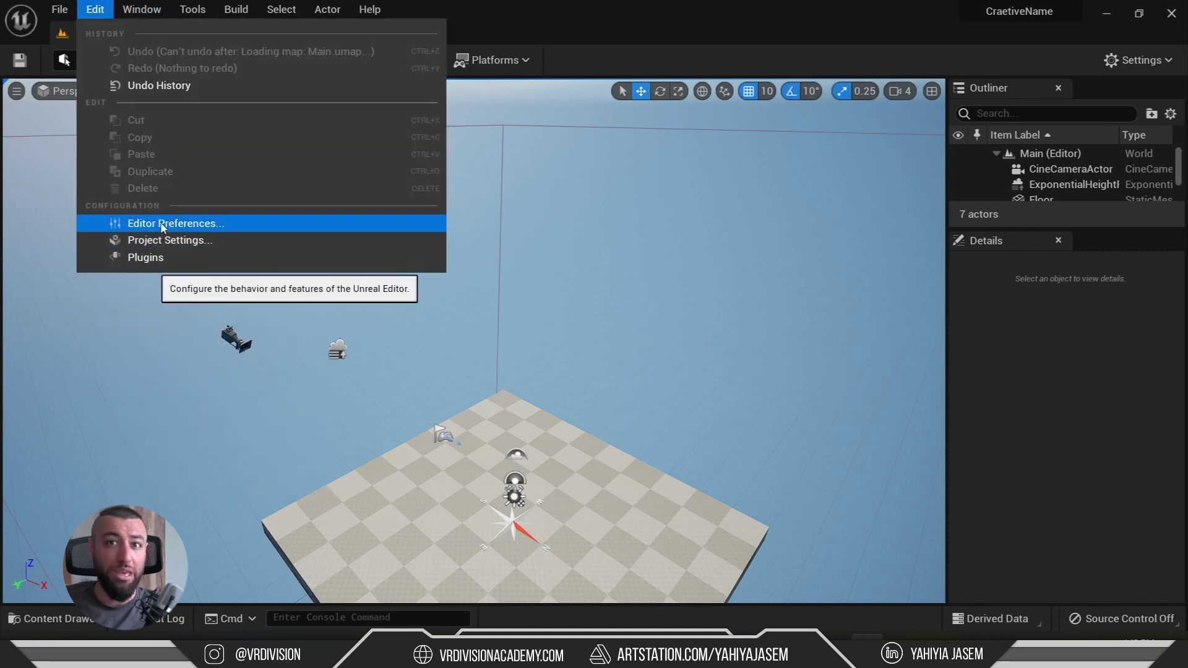
{"action": "left_click", "coordinate": [616, 238]}
- Enlarge the Outliner until all level actors are listed, and focus the viewport on the Floor
{"action": "scroll", "coordinate": [625, 239], "scroll_direction": "down", "scroll_amount": 2}
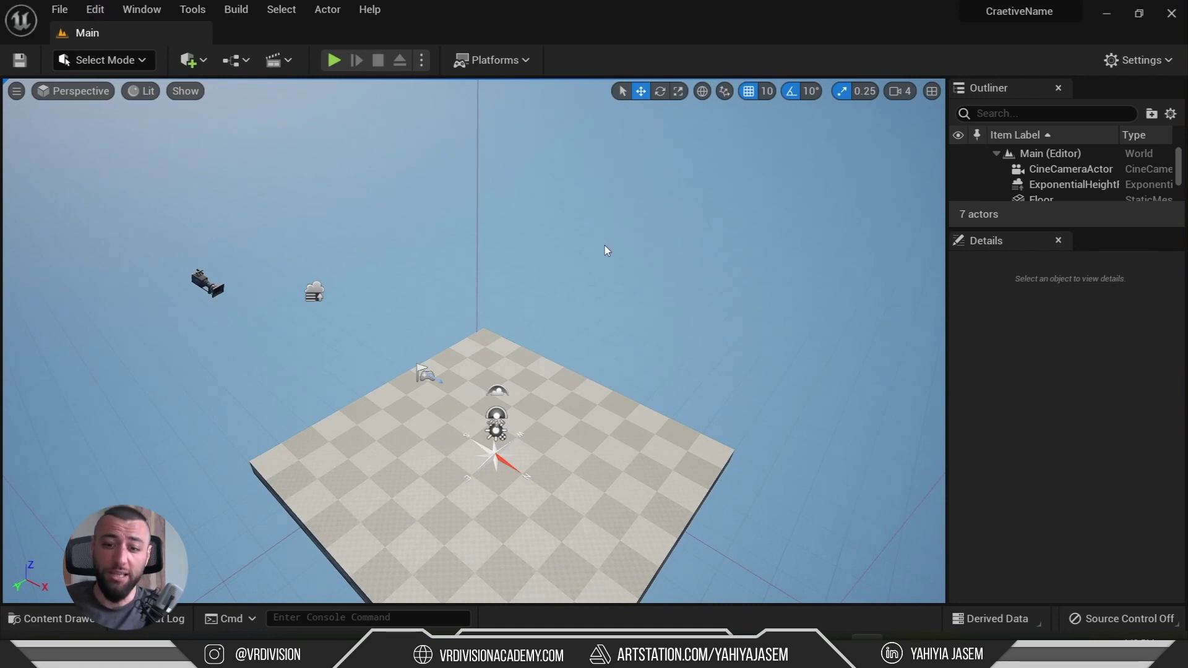
{"action": "middle_click_drag", "start_coordinate": [674, 446], "coordinate": [710, 419]}
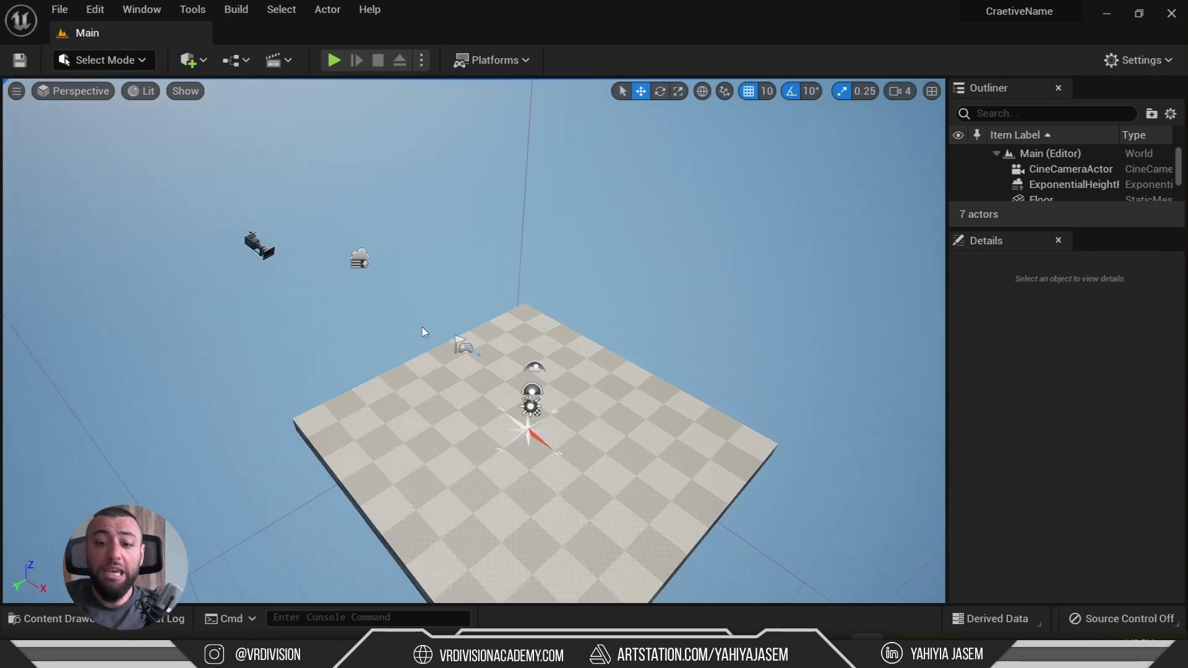
{"action": "left_click_drag", "start_coordinate": [423, 332], "coordinate": [362, 365]}
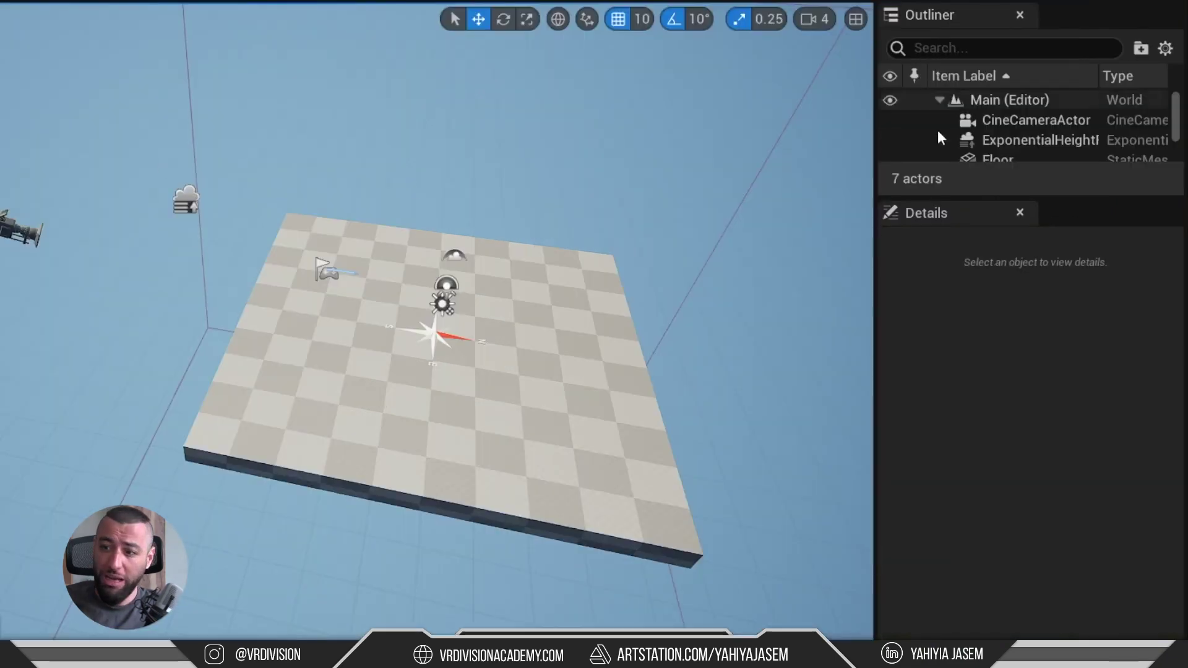
{"action": "left_click_drag", "start_coordinate": [938, 196], "coordinate": [947, 378]}
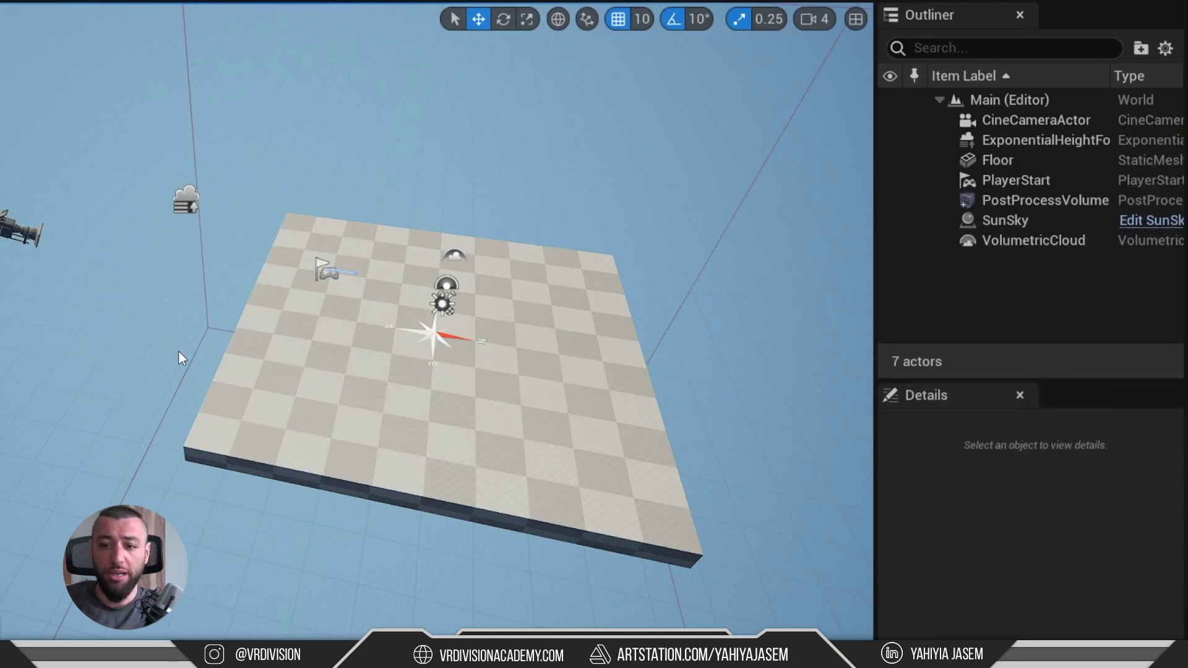
{"action": "double_click", "coordinate": [1001, 163]}
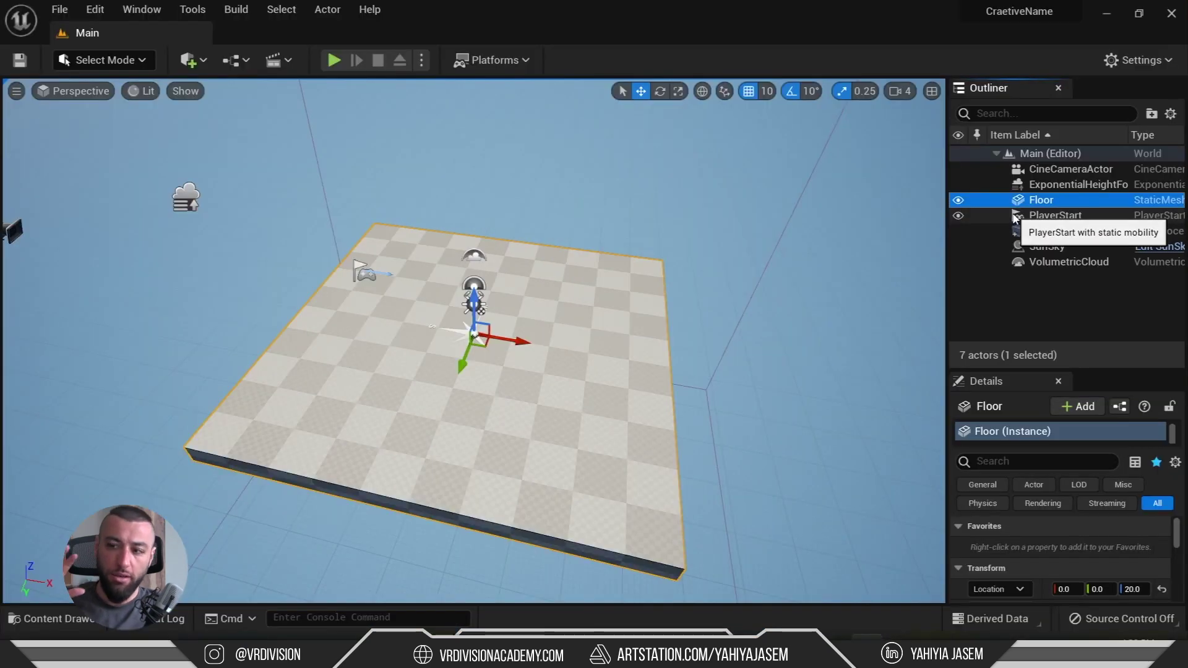
- Focus the view on the SunSky actor, give its details more room, and review its date and solar time settings
{"action": "double_click", "coordinate": [1046, 246]}
{"action": "left_click_drag", "start_coordinate": [1007, 322], "coordinate": [1006, 284]}
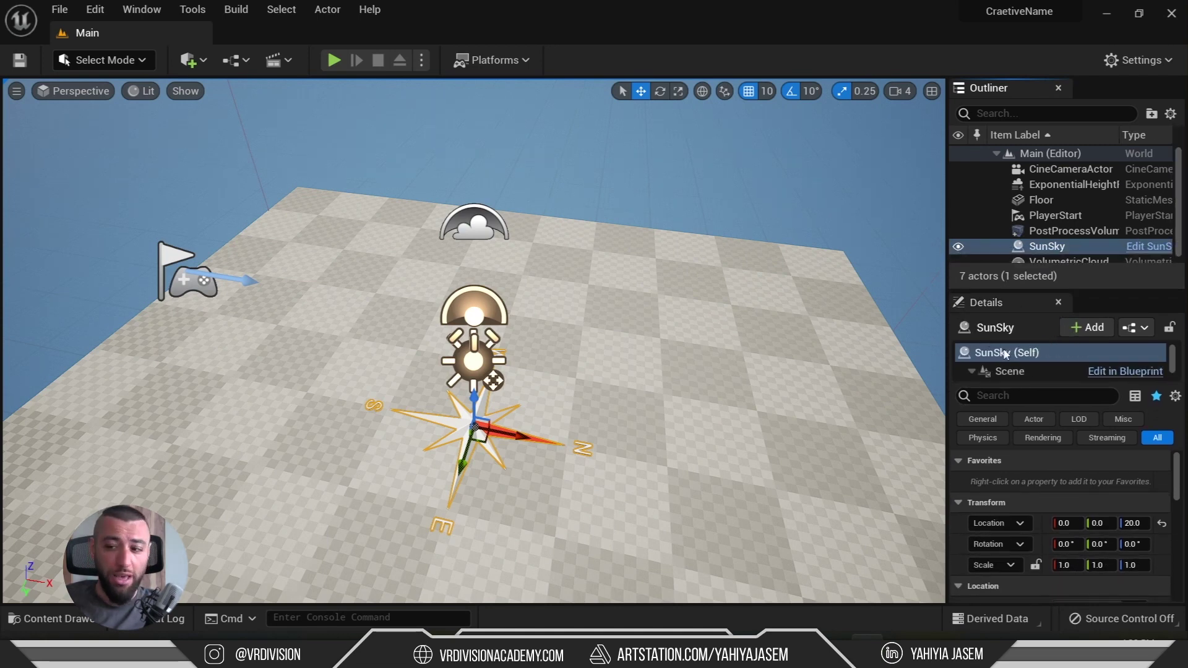
{"action": "scroll", "coordinate": [1052, 482], "scroll_direction": "down", "scroll_amount": 5}
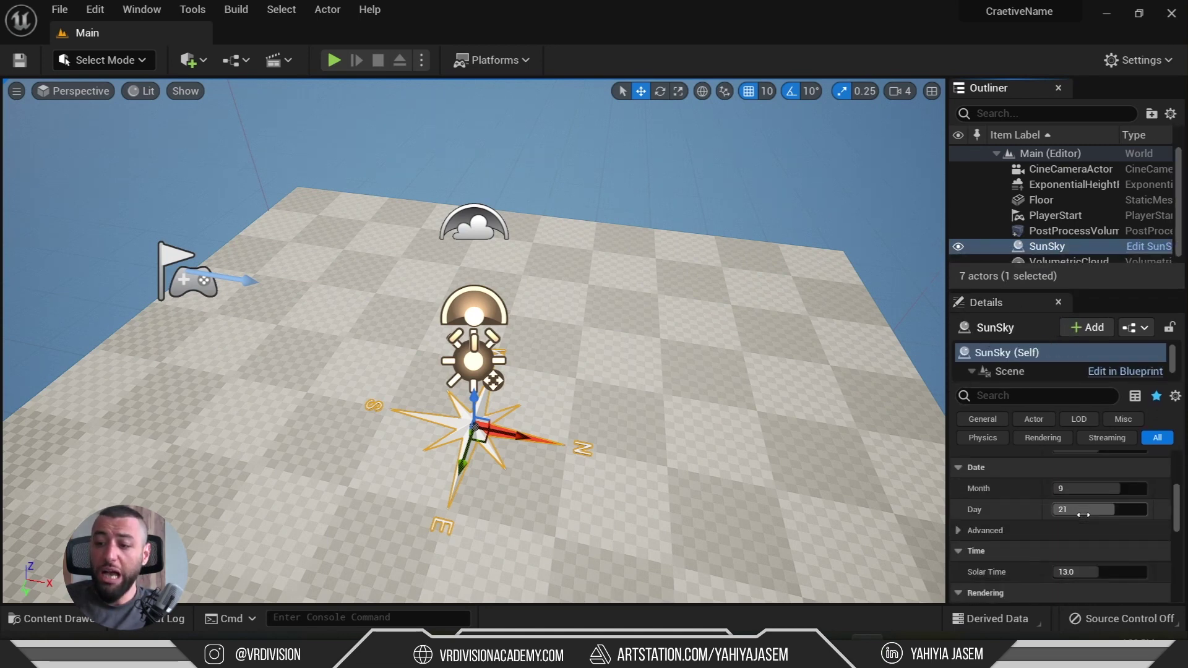
{"action": "scroll", "coordinate": [1073, 526], "scroll_direction": "up", "scroll_amount": 5}
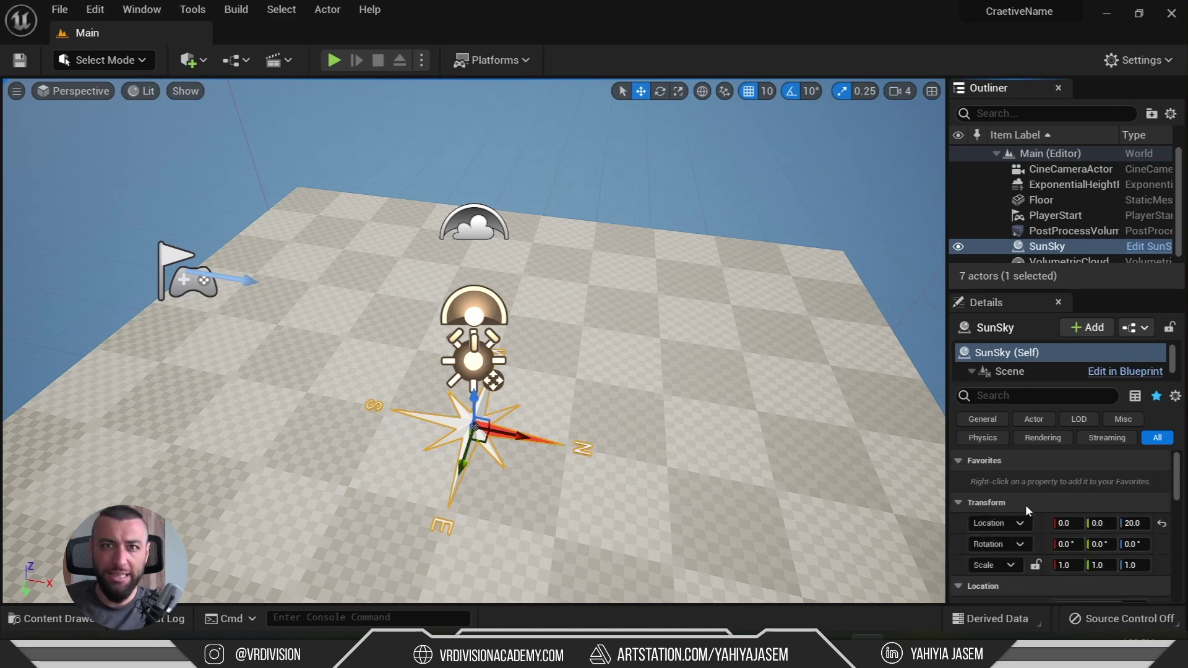
- Select the cine camera in the level and examine its filmback, lens and focal length settings
{"action": "right_click_drag", "start_coordinate": [430, 339], "coordinate": [424, 284]}
{"action": "scroll", "coordinate": [76, 253], "scroll_direction": "down", "scroll_amount": 3}
{"action": "left_click", "coordinate": [142, 237]}
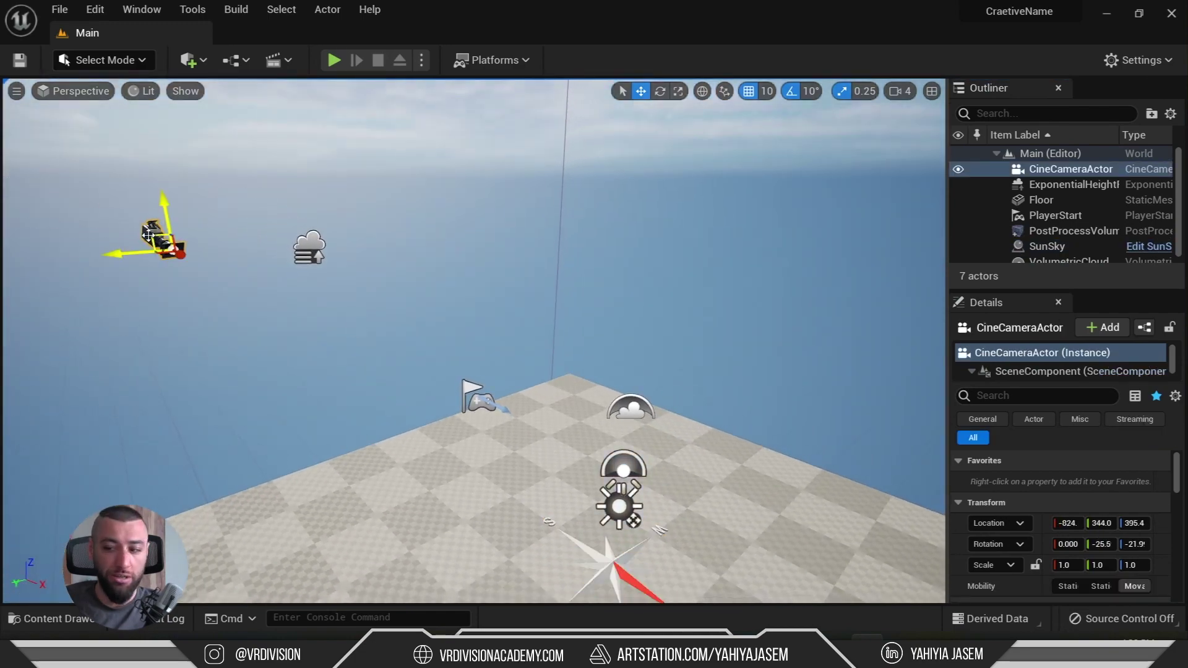
{"action": "scroll", "coordinate": [1017, 489], "scroll_direction": "down", "scroll_amount": 3}
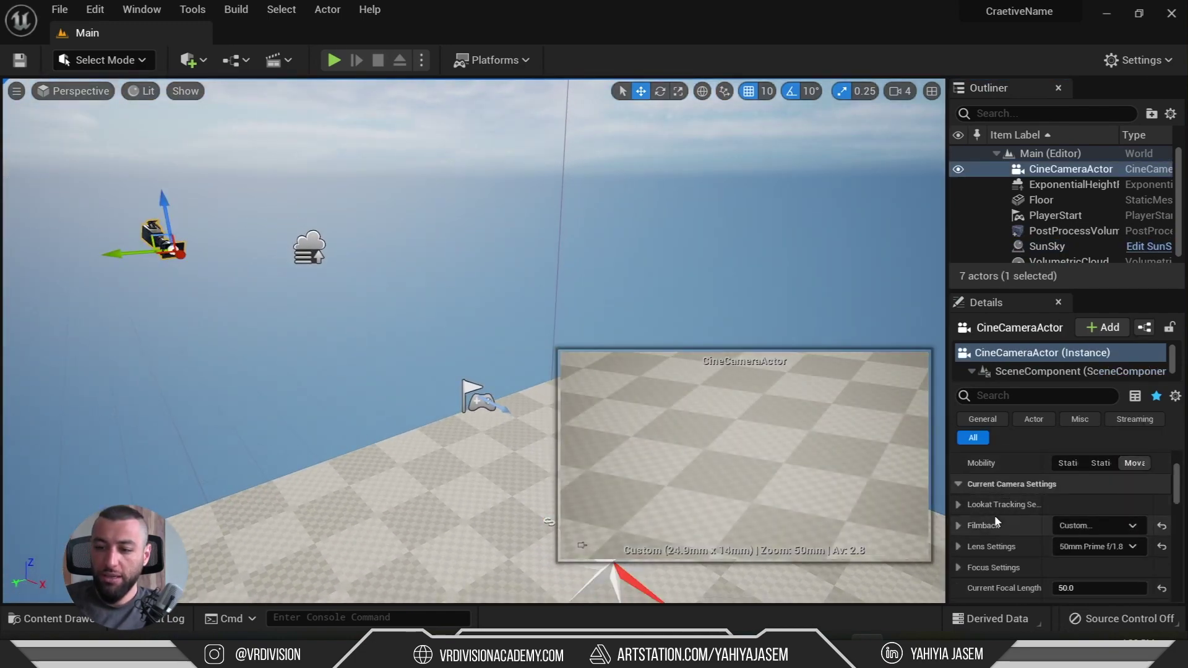
- Select the floor in the level and examine its static mesh and material assignments
{"action": "right_click_drag", "start_coordinate": [456, 347], "coordinate": [459, 346]}
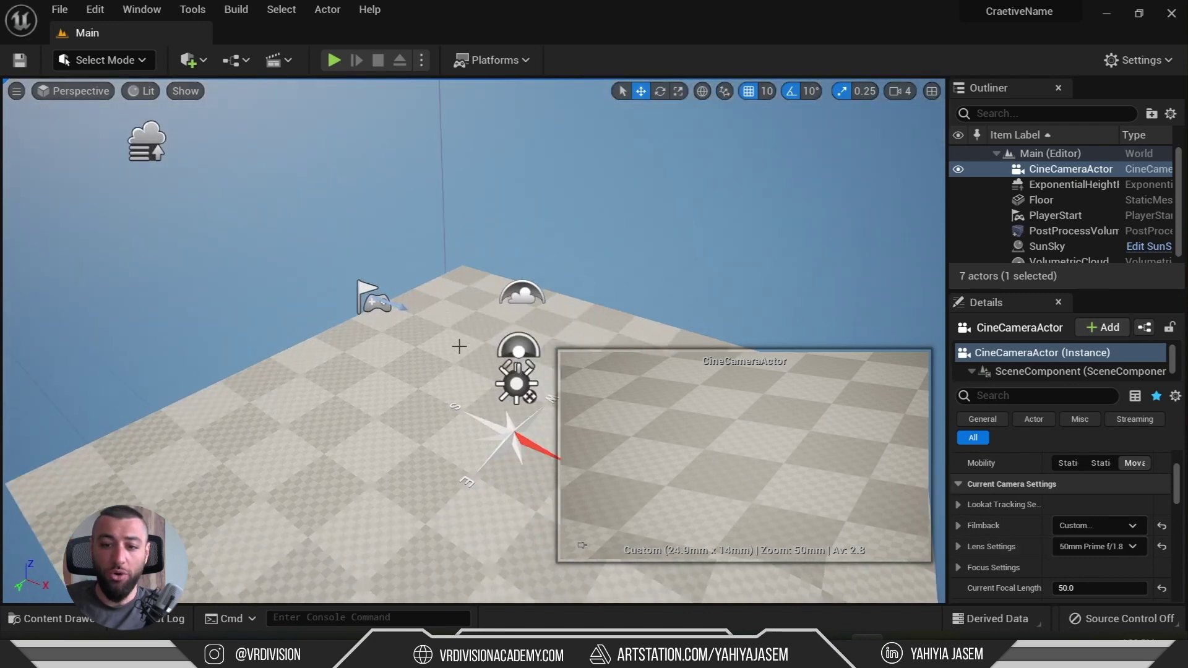
{"action": "left_click", "coordinate": [457, 342]}
{"action": "scroll", "coordinate": [1016, 525], "scroll_direction": "down", "scroll_amount": 1}
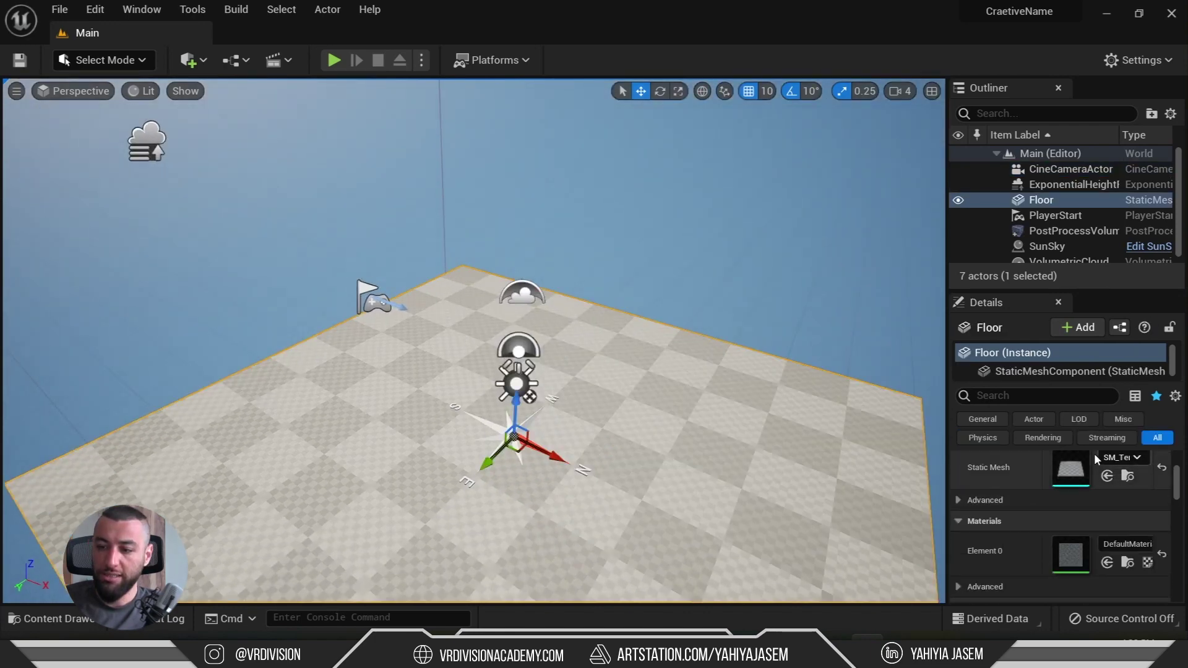
{"action": "scroll", "coordinate": [1040, 496], "scroll_direction": "down", "scroll_amount": 2}
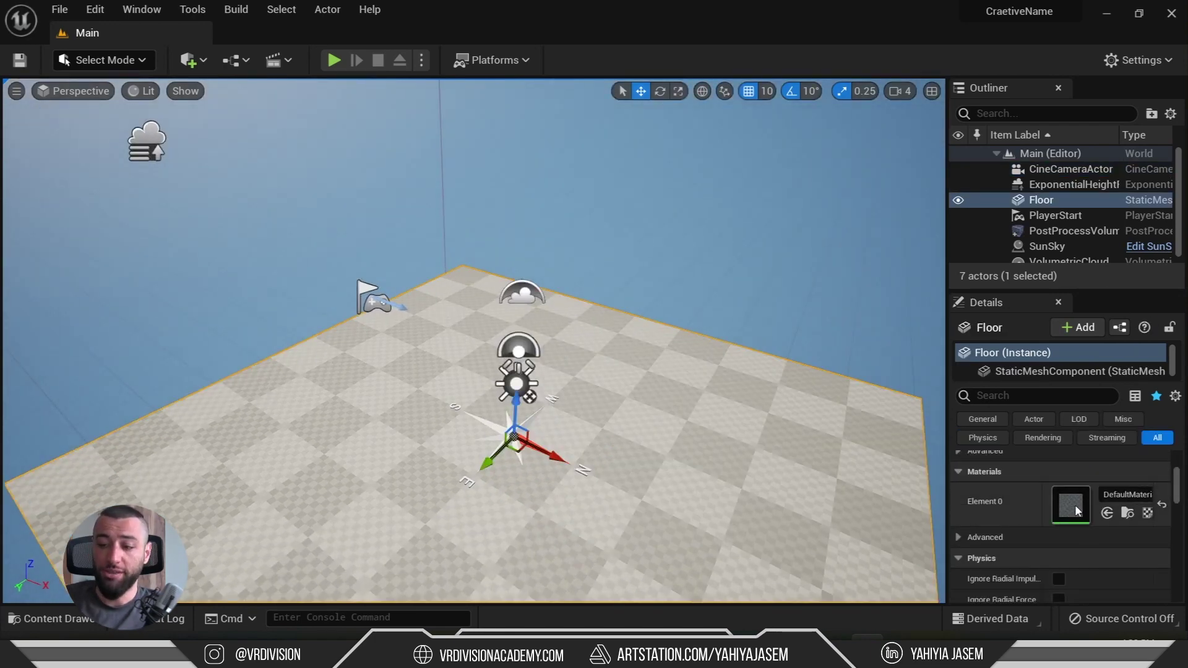
- Select the SunSky, PlayerStart and VolumetricCloud actors in the viewport one after another to inspect their properties
{"action": "left_click", "coordinate": [536, 361]}
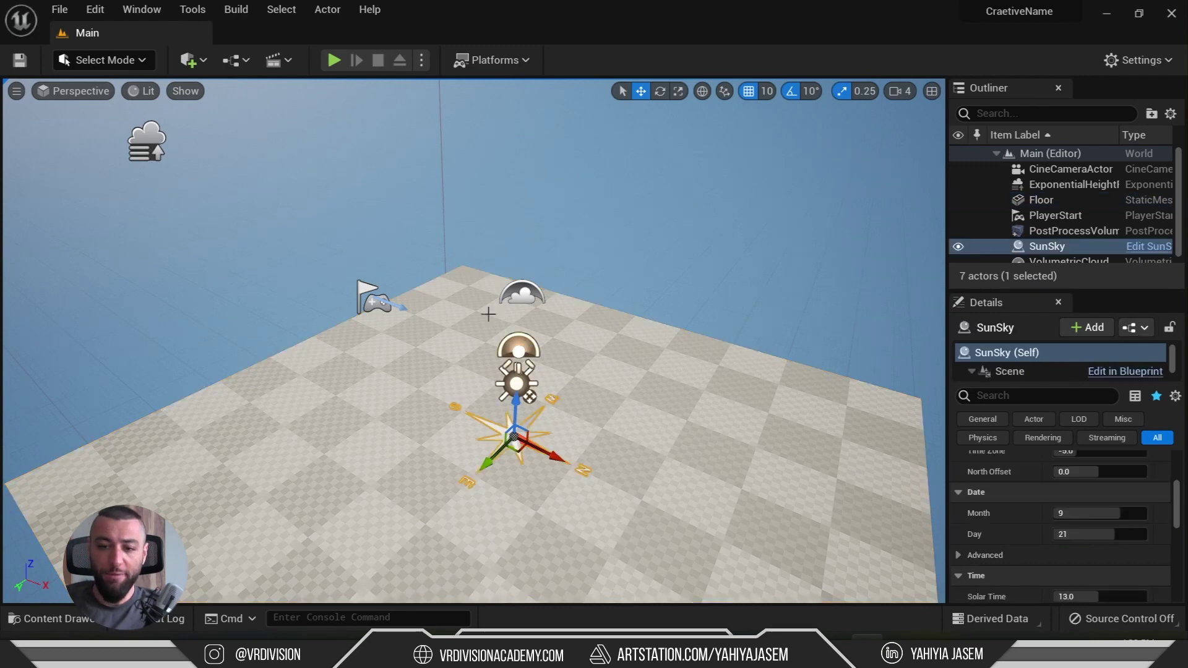
{"action": "scroll", "coordinate": [994, 532], "scroll_direction": "up", "scroll_amount": 3}
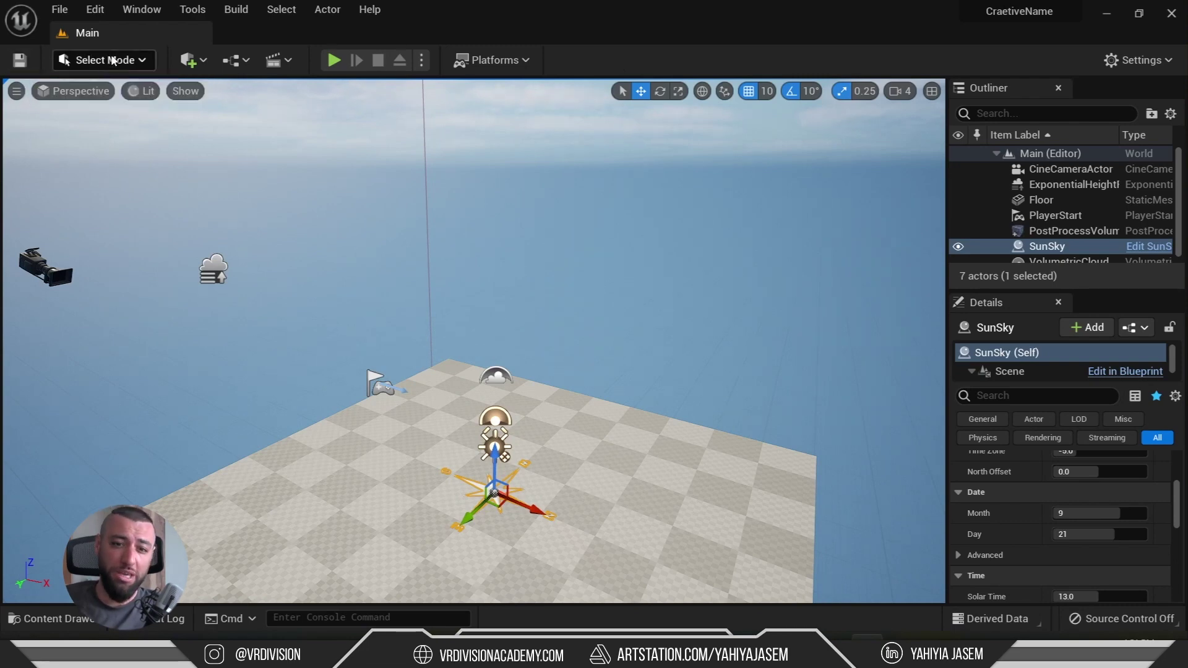
{"action": "mouse_move", "coordinate": [281, 80]}
{"action": "right_mouse_down"}
{"action": "mouse_move", "coordinate": [260, 102]}
{"action": "mouse_move", "coordinate": [281, 80]}
{"action": "right_mouse_up"}
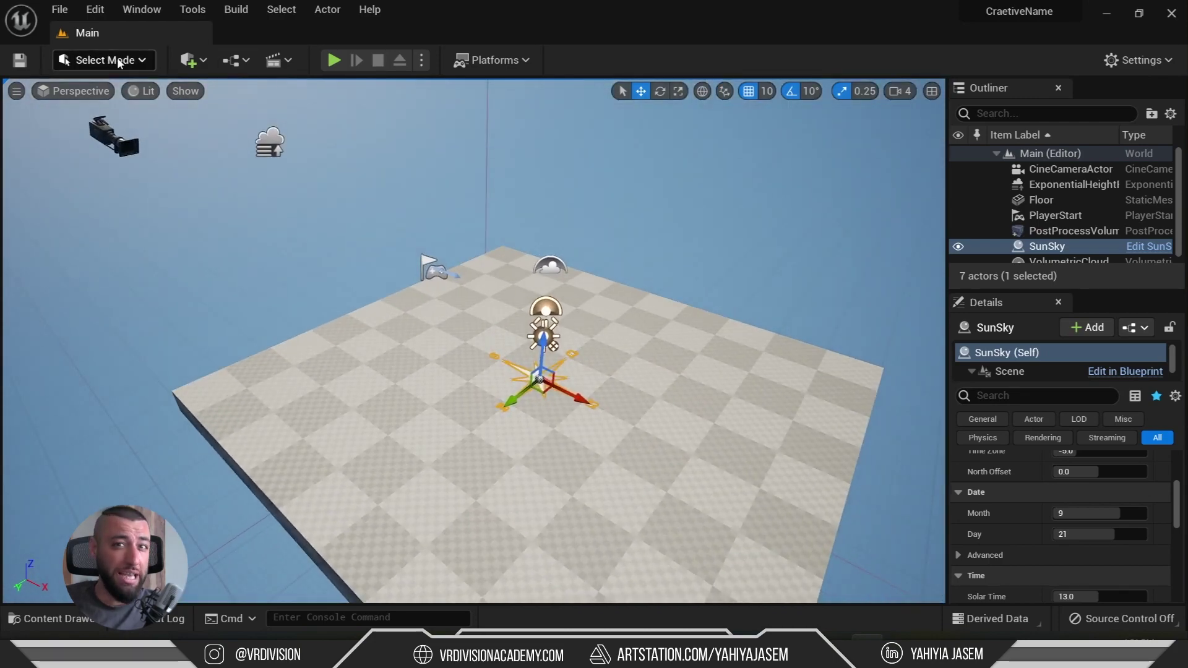
{"action": "left_click", "coordinate": [423, 292]}
{"action": "left_click", "coordinate": [430, 272]}
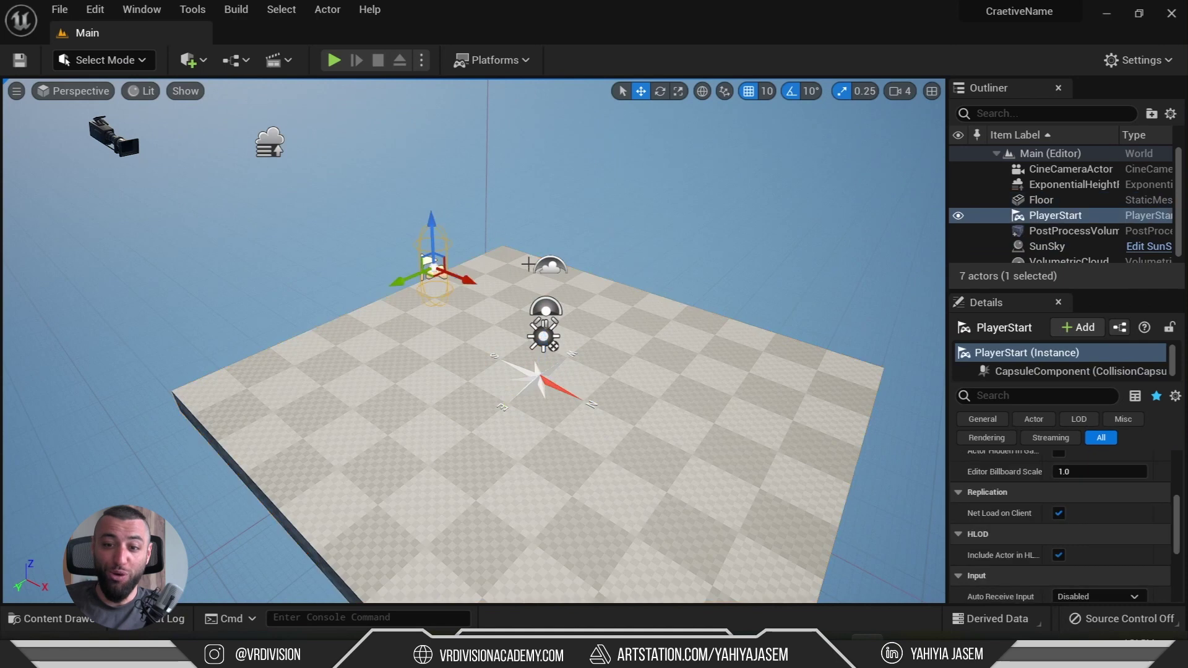
{"action": "left_click", "coordinate": [543, 275]}
- Switch the editor from Select to Landscape mode and look over the other available editing modes
{"action": "left_click", "coordinate": [110, 62]}
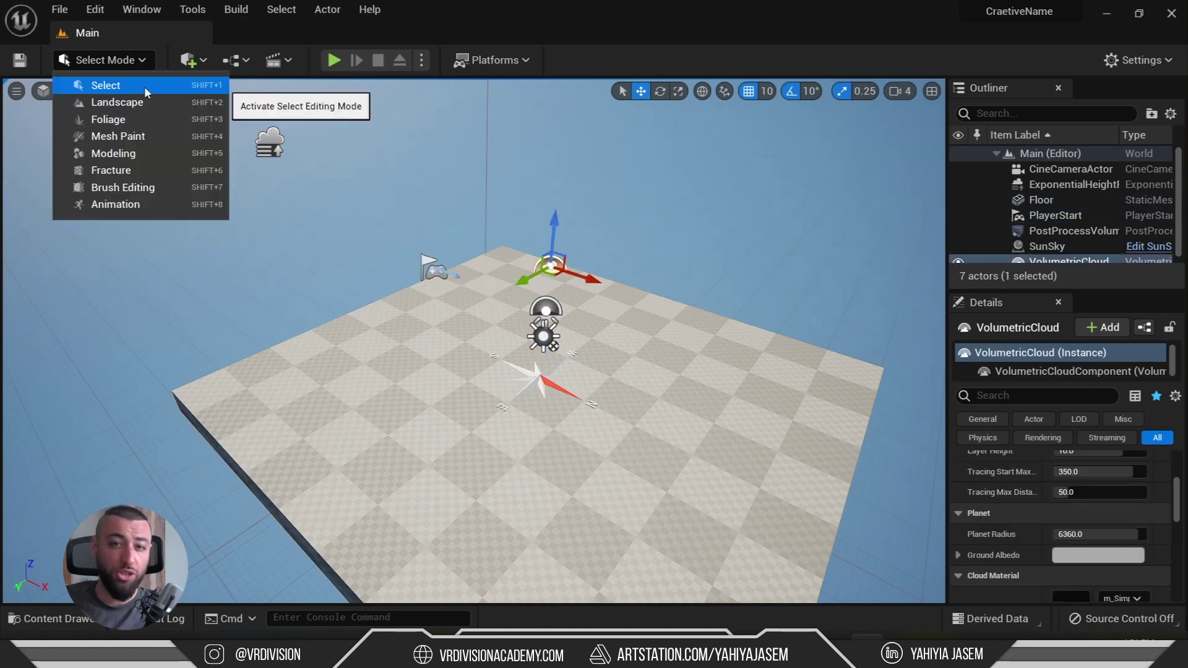
{"action": "key", "text": "shift+1"}
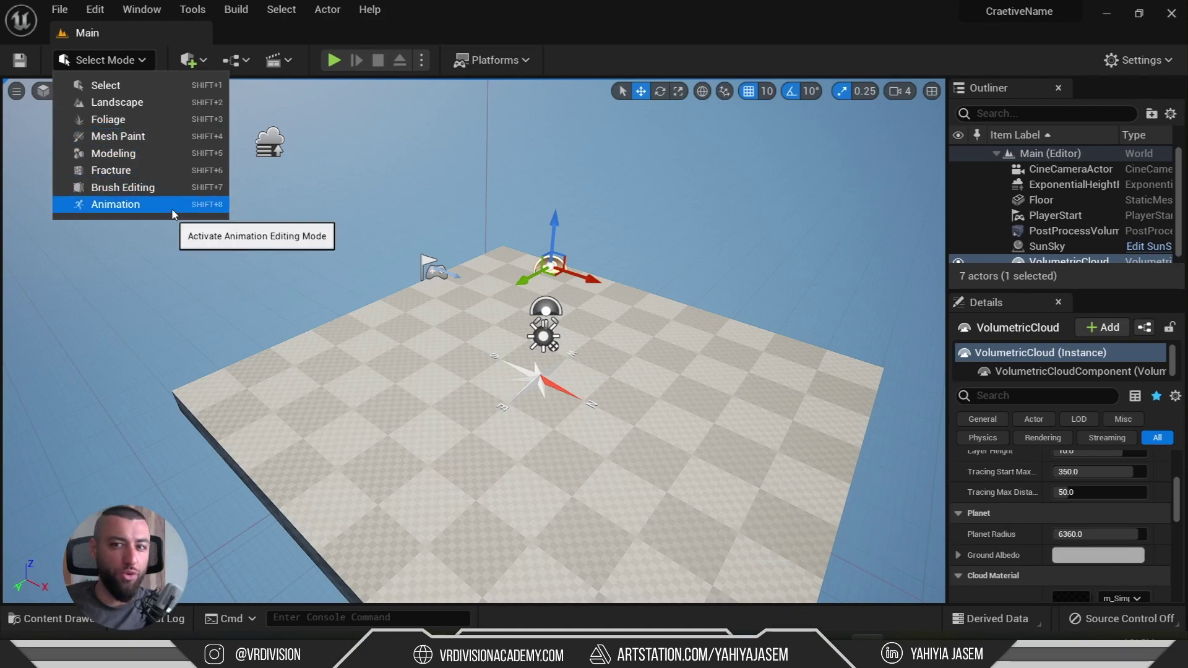
{"action": "left_click", "coordinate": [117, 102]}
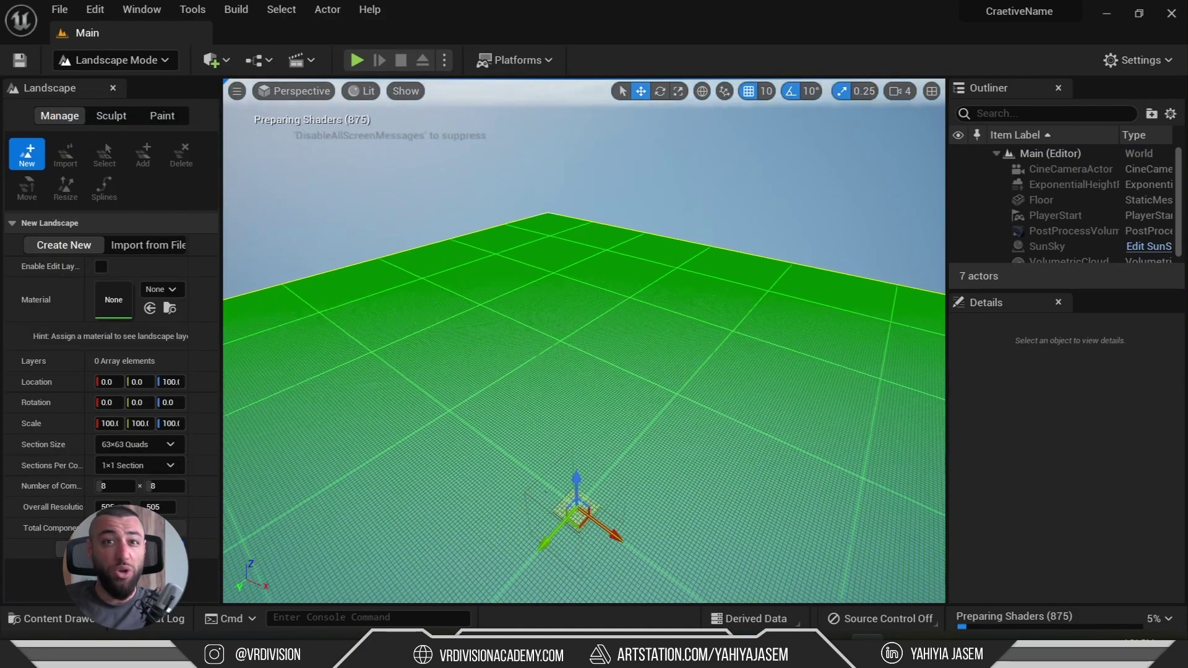
{"action": "left_click", "coordinate": [114, 61]}
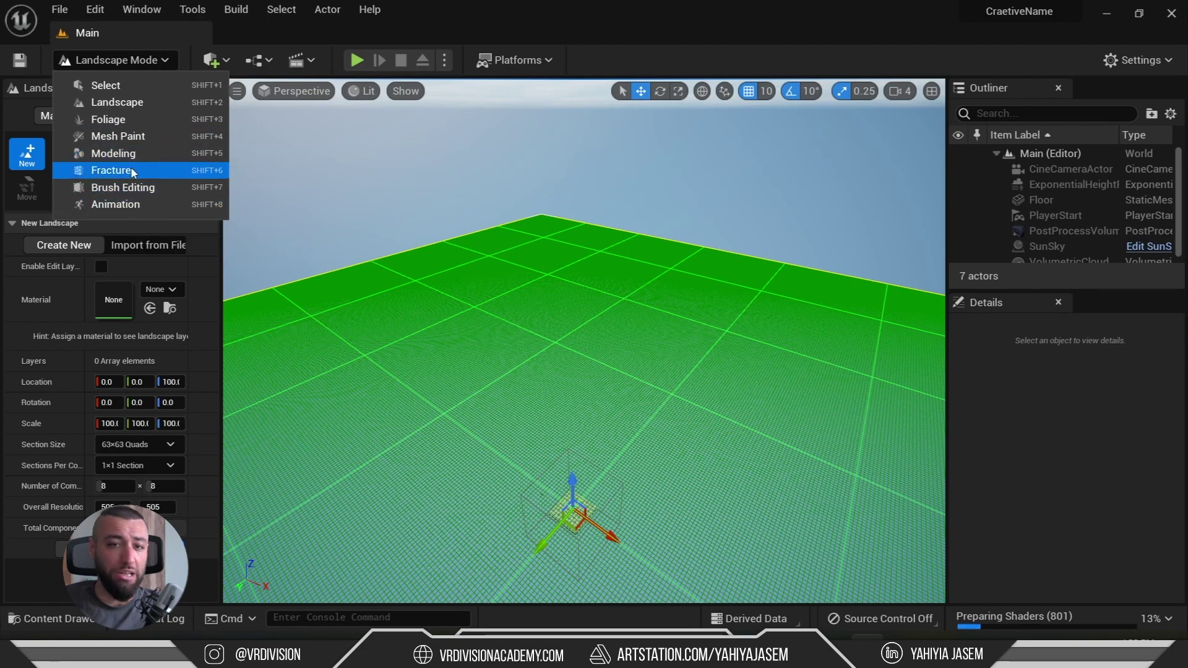
{"action": "key", "text": "Escape"}
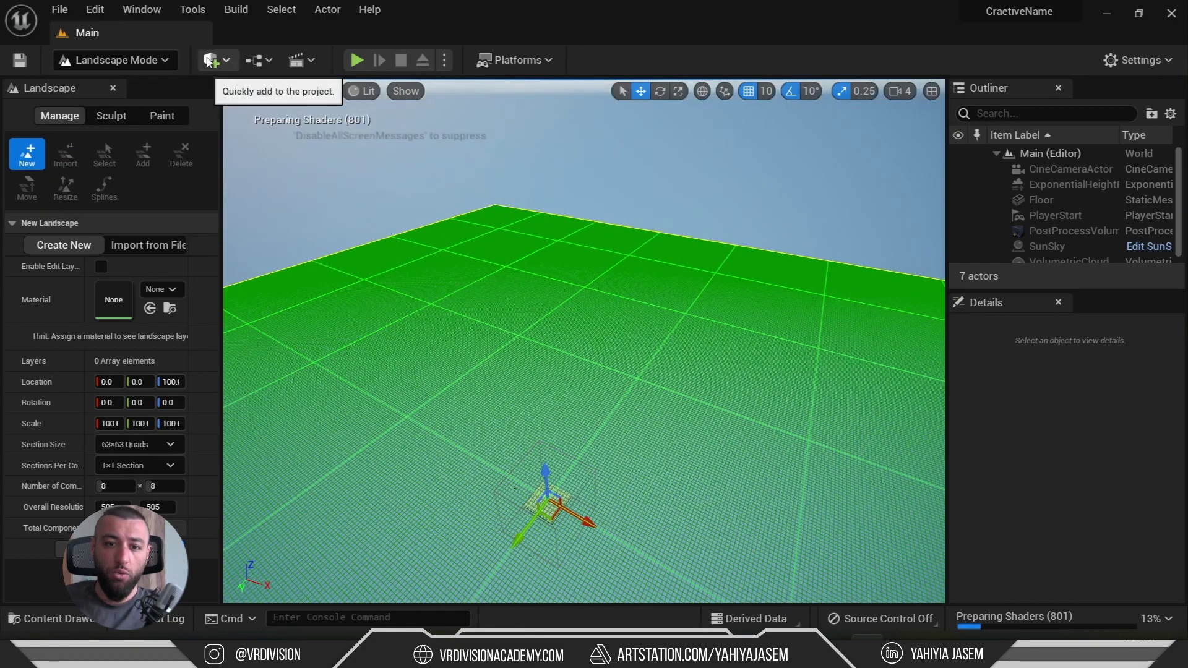
- Open Quixel Bridge and dock it as a tab beside the Details of the main level window
{"action": "left_click", "coordinate": [211, 61]}
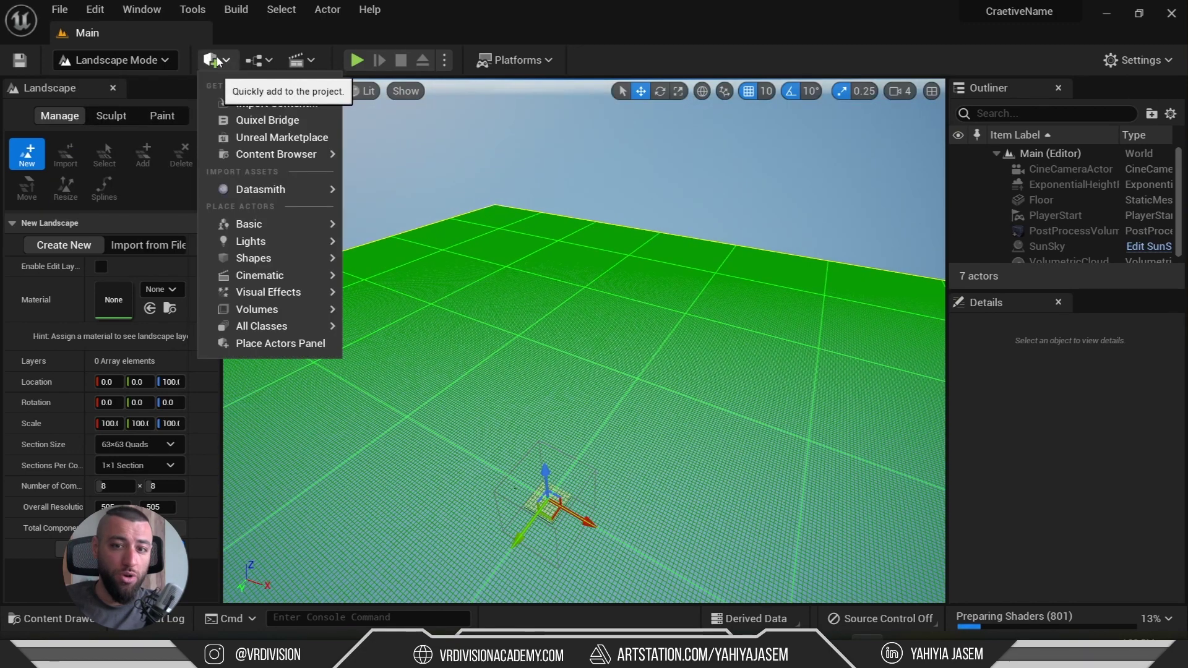
{"action": "left_click", "coordinate": [279, 122]}
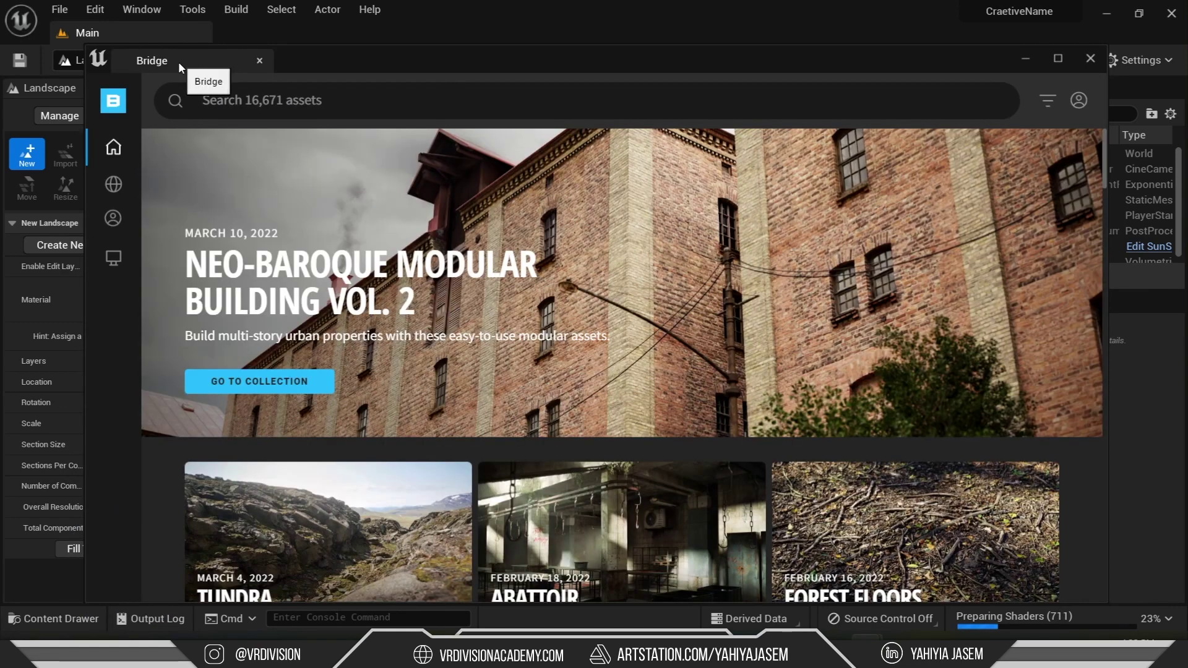
{"action": "left_click_drag", "start_coordinate": [178, 61], "coordinate": [362, 30]}
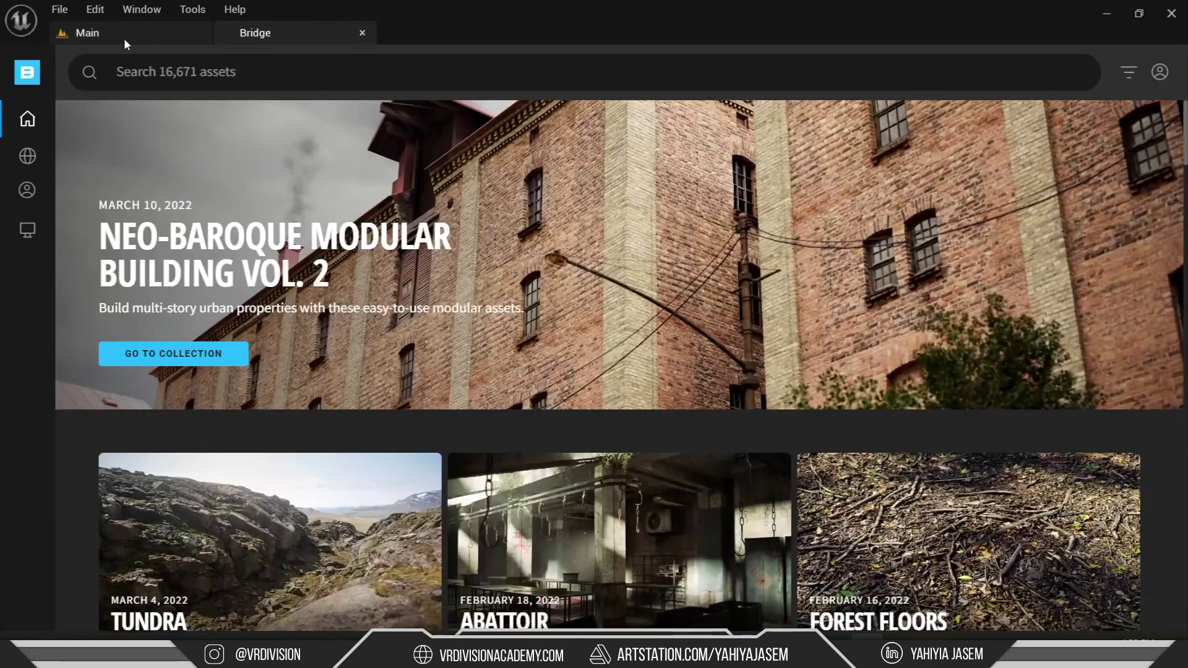
{"action": "left_click", "coordinate": [124, 36]}
{"action": "left_click_drag", "start_coordinate": [278, 37], "coordinate": [1082, 306]}
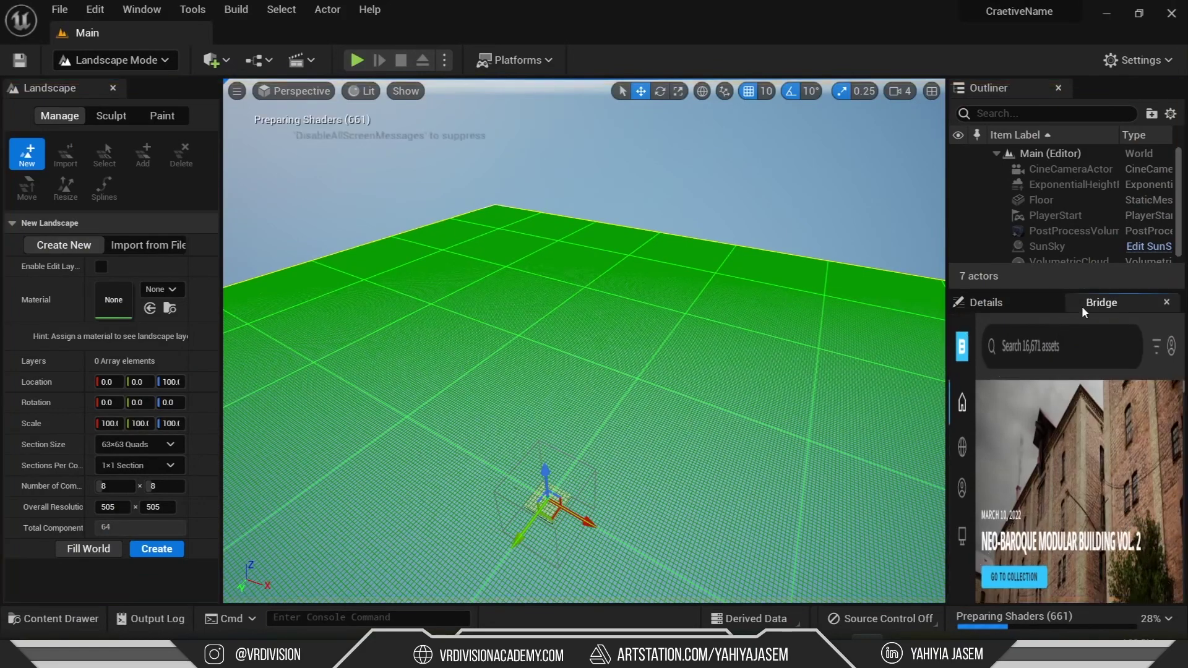
- Widen the Outlier and Bridge column beside the viewport
{"action": "left_click_drag", "start_coordinate": [949, 282], "coordinate": [912, 282]}
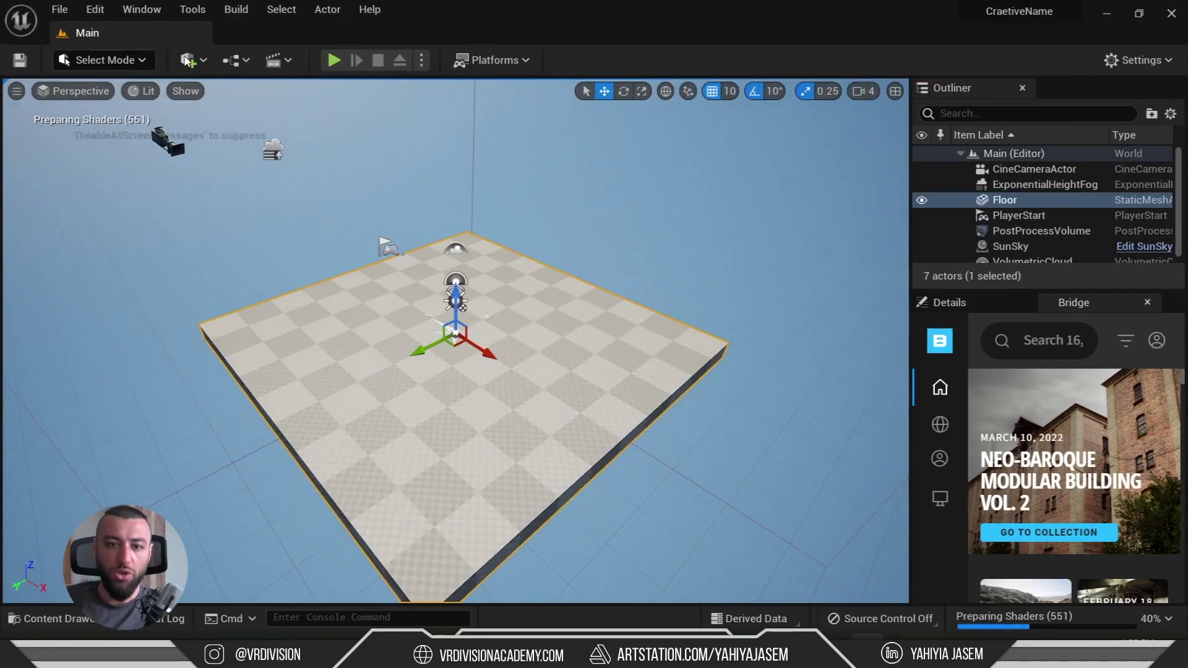
- Look through the actor categories that can be added to the level, including Basic, Shapes and Visual Effects
{"action": "left_click", "coordinate": [187, 60]}
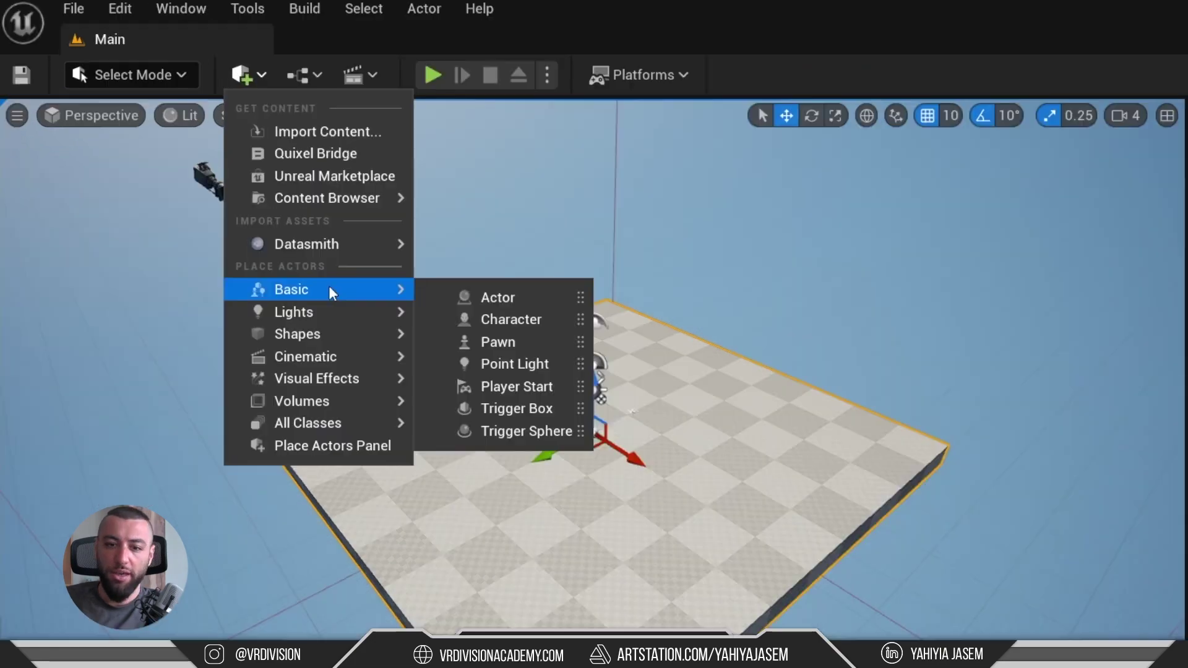
{"action": "mouse_move", "coordinate": [268, 260]}
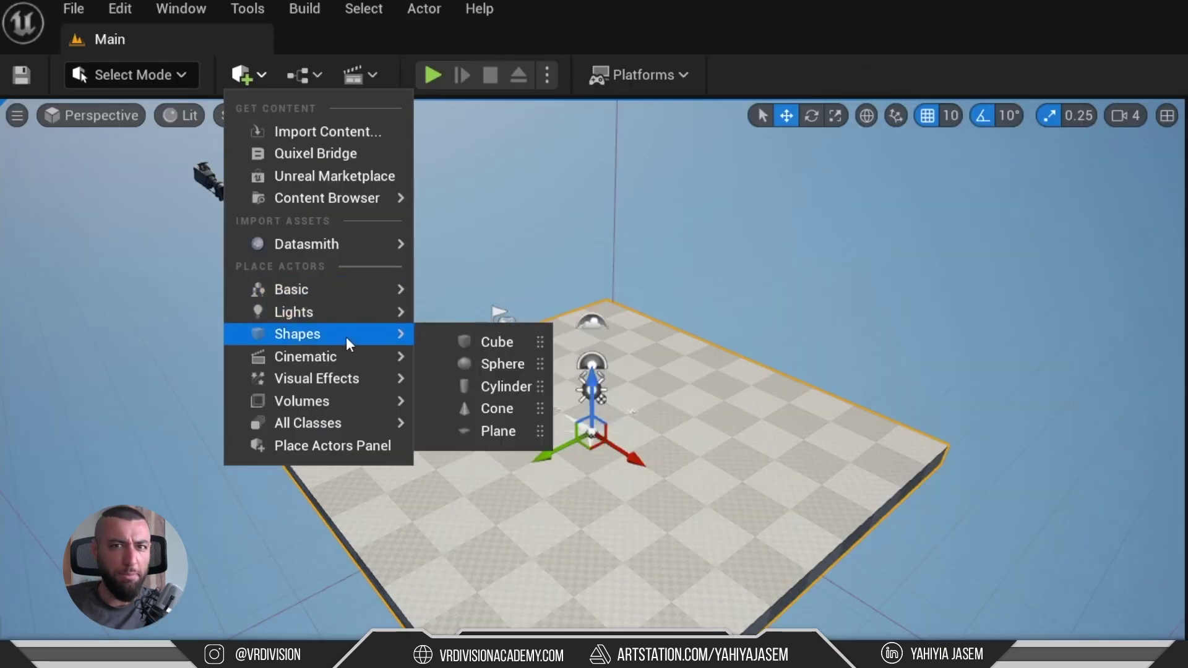
{"action": "mouse_move", "coordinate": [342, 379]}
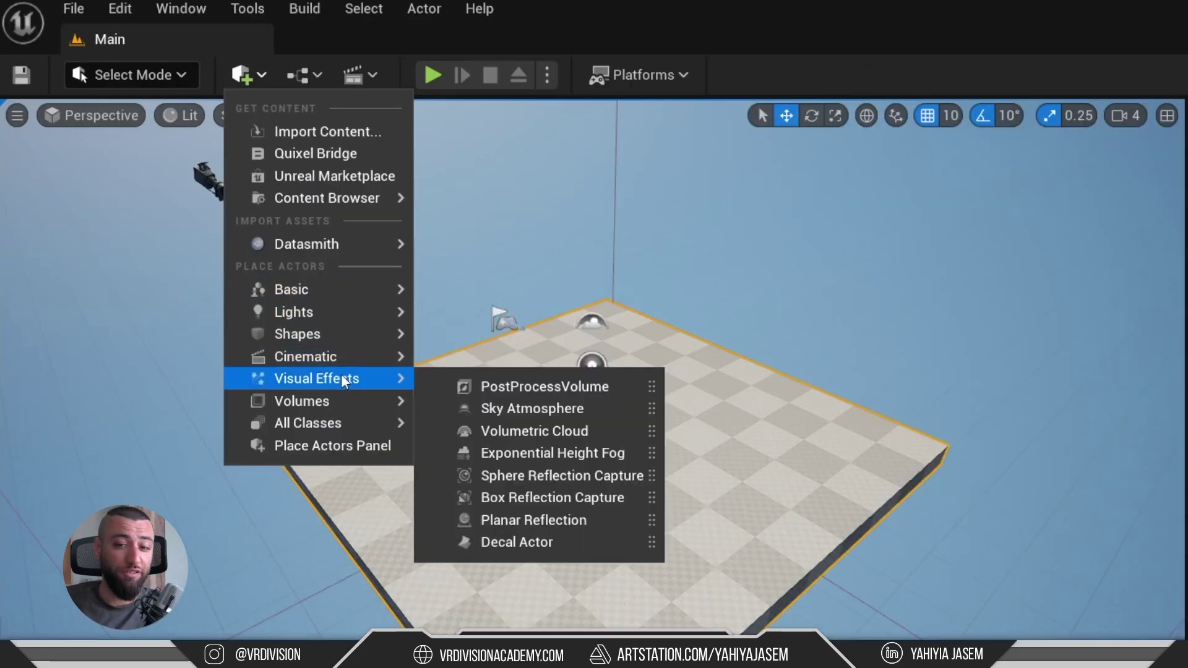
{"action": "left_click", "coordinate": [581, 387]}
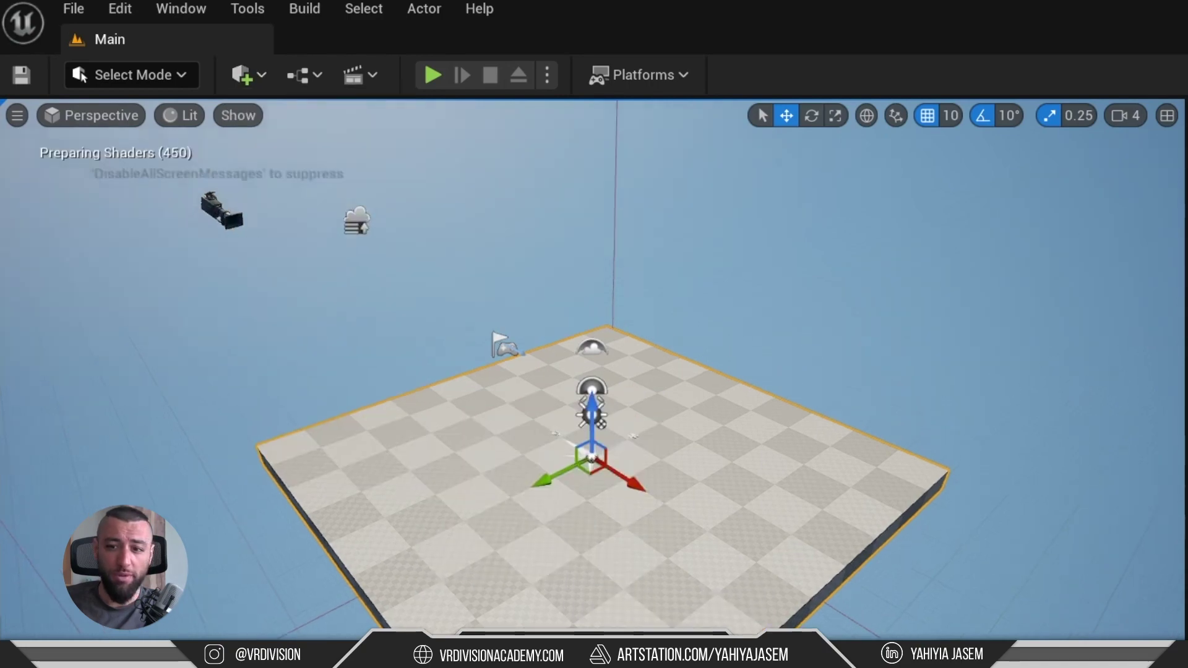
{"action": "key", "text": "f"}
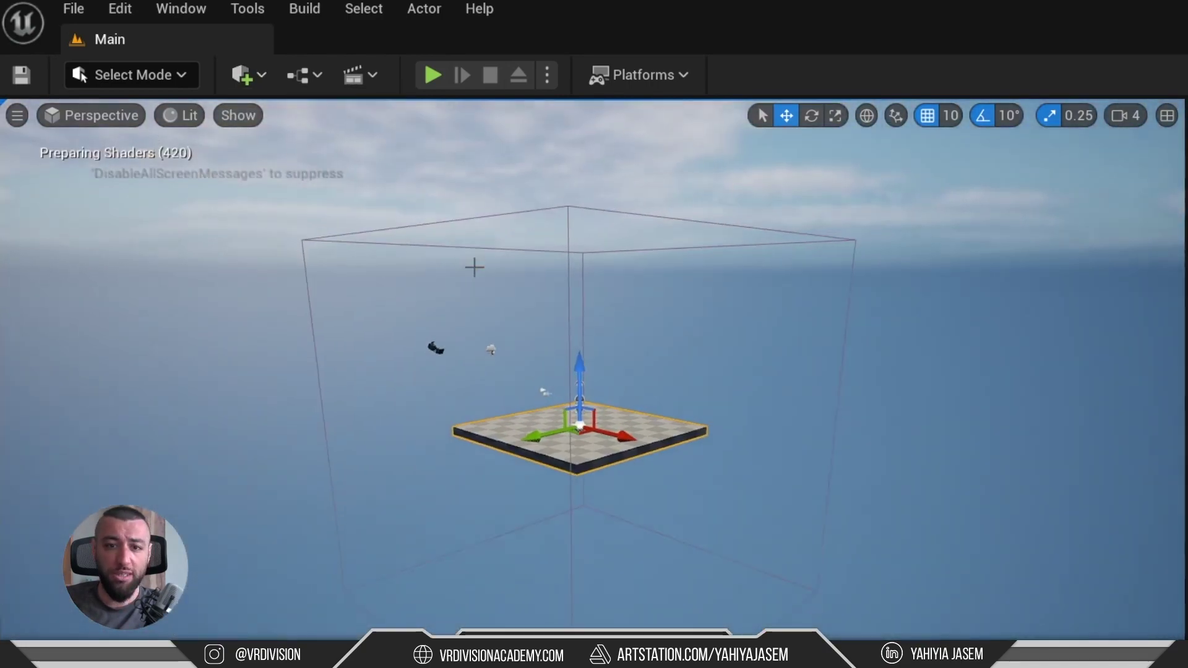
{"action": "left_click", "coordinate": [242, 74]}
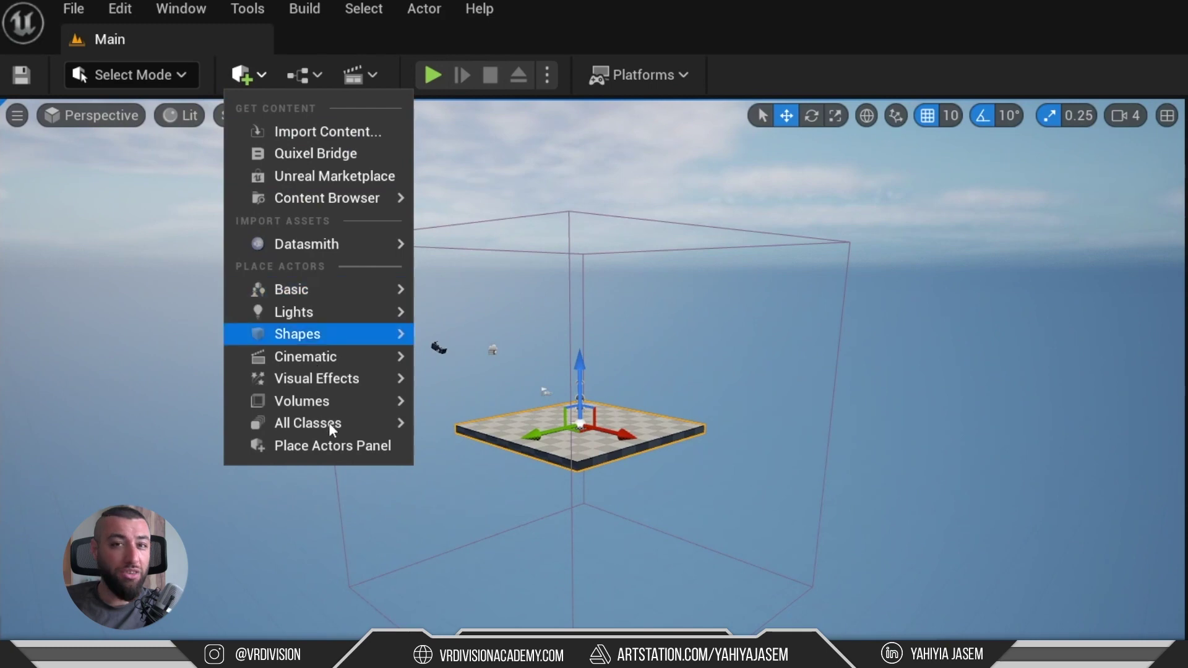
{"action": "key", "text": "Escape"}
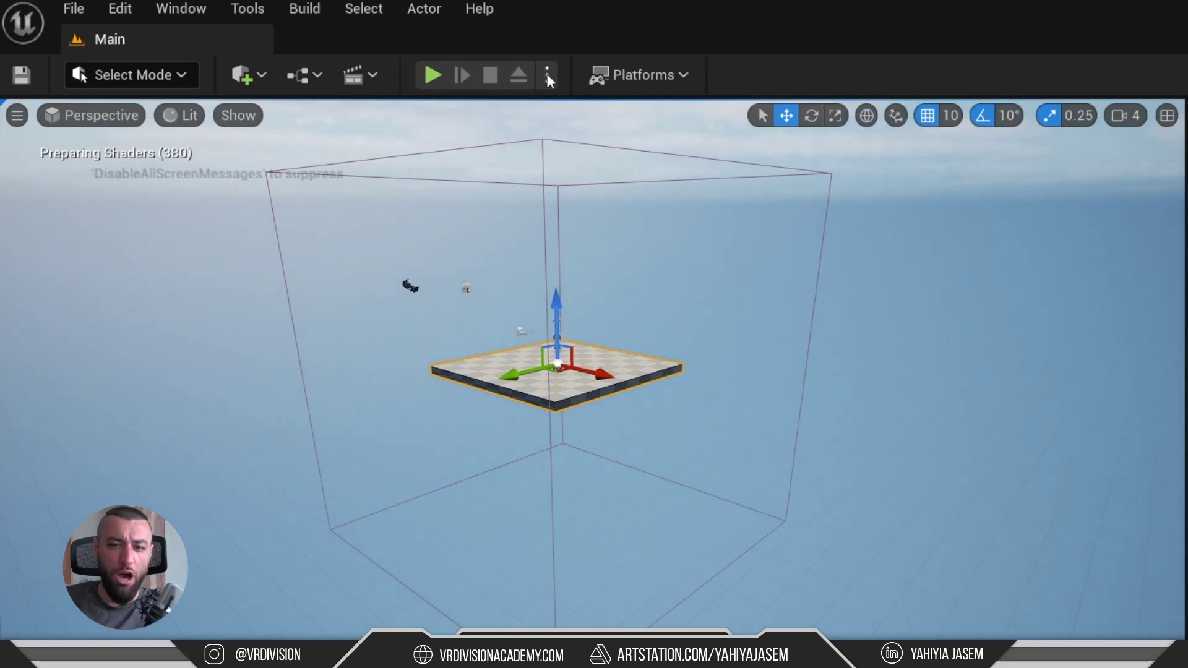
{"action": "left_click", "coordinate": [622, 80]}
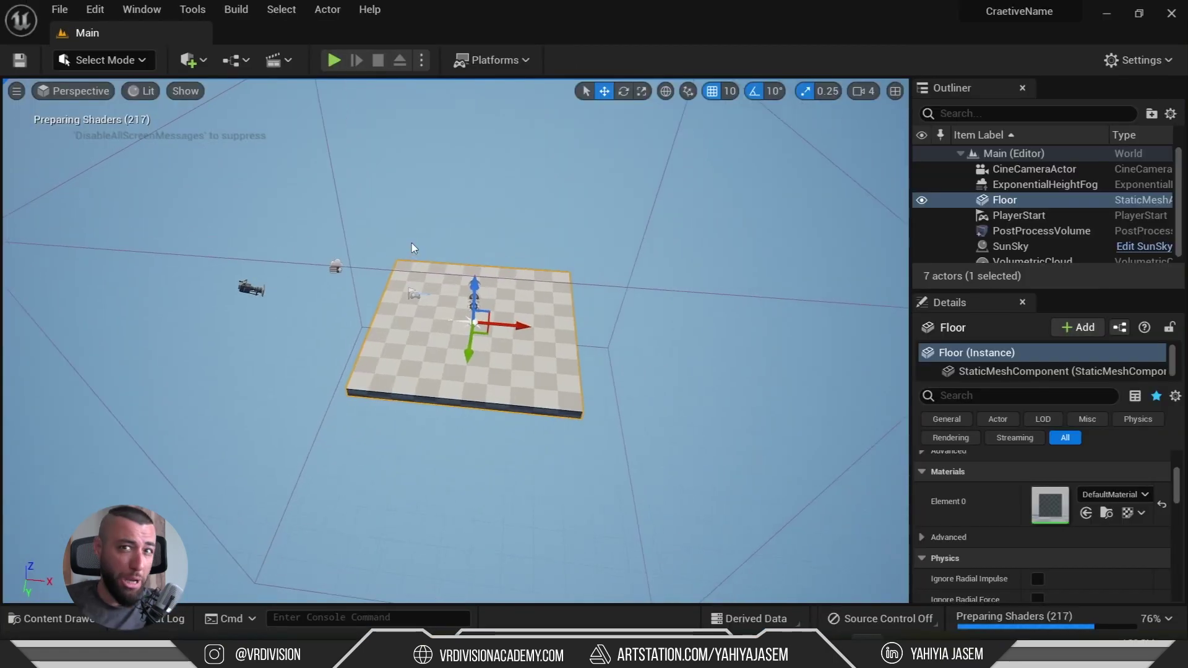
{"action": "right_click_drag", "start_coordinate": [410, 243], "coordinate": [439, 237]}
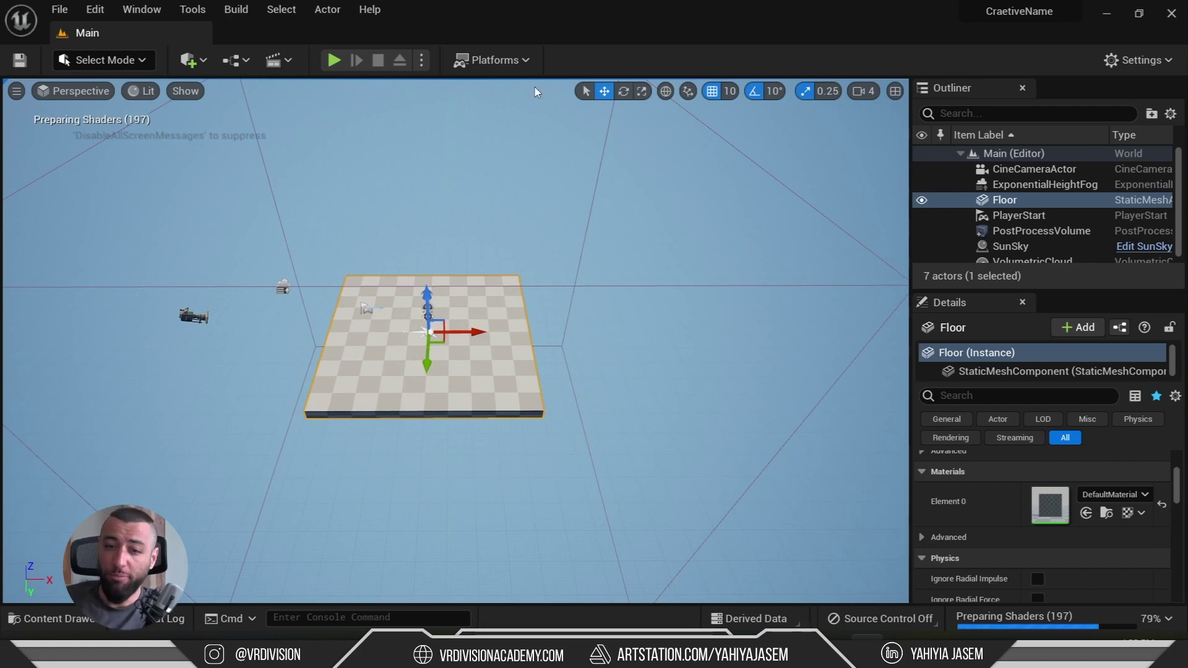
{"action": "right_click_drag", "start_coordinate": [740, 277], "coordinate": [694, 304]}
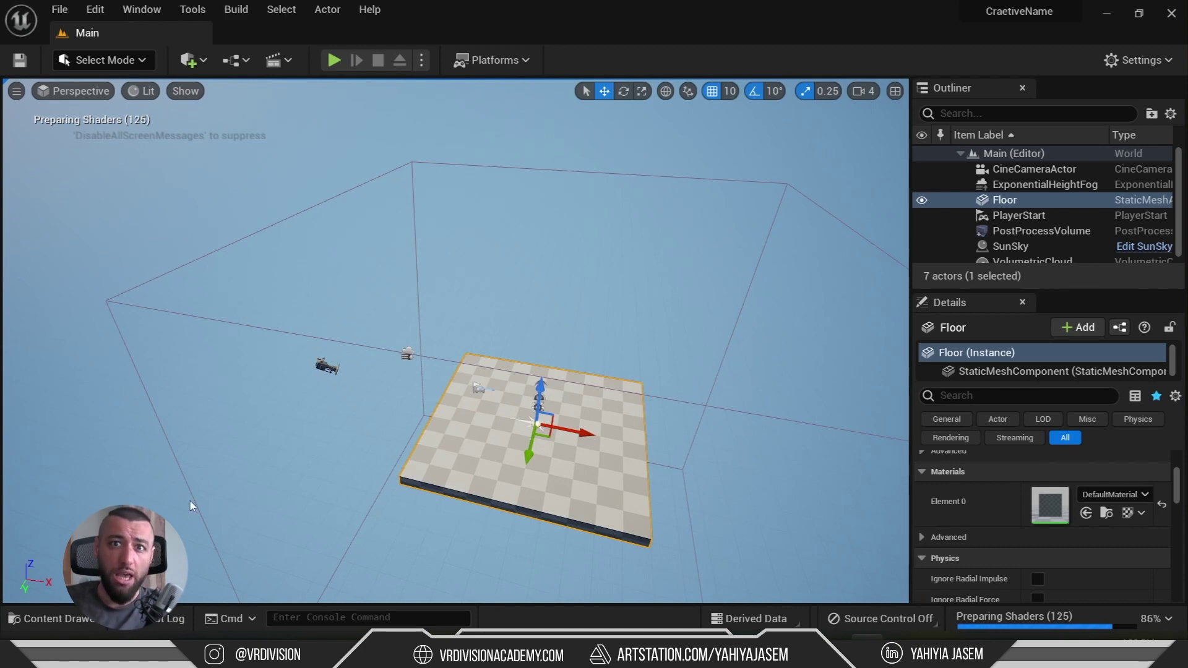
- Toggle the Content Drawer open and closed, and leave it open on the project's Content folder
{"action": "left_click", "coordinate": [45, 619]}
{"action": "left_click", "coordinate": [45, 619]}
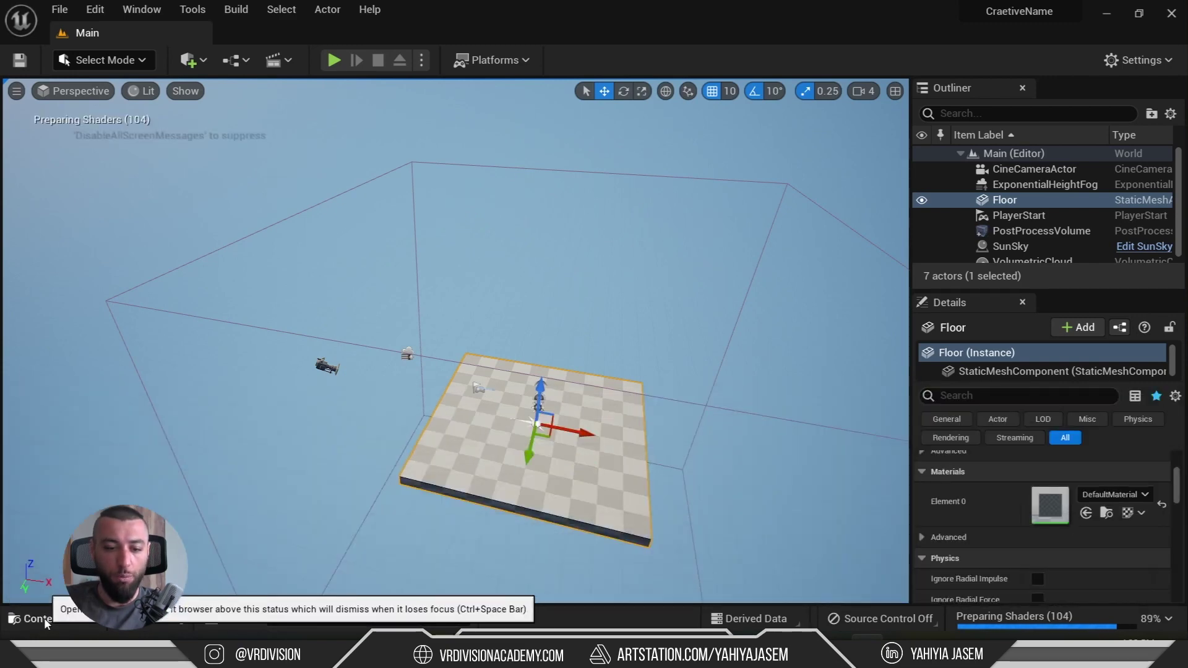
{"action": "left_click", "coordinate": [45, 619]}
{"action": "left_click", "coordinate": [45, 619]}
{"action": "right_click_drag", "start_coordinate": [324, 430], "coordinate": [324, 384]}
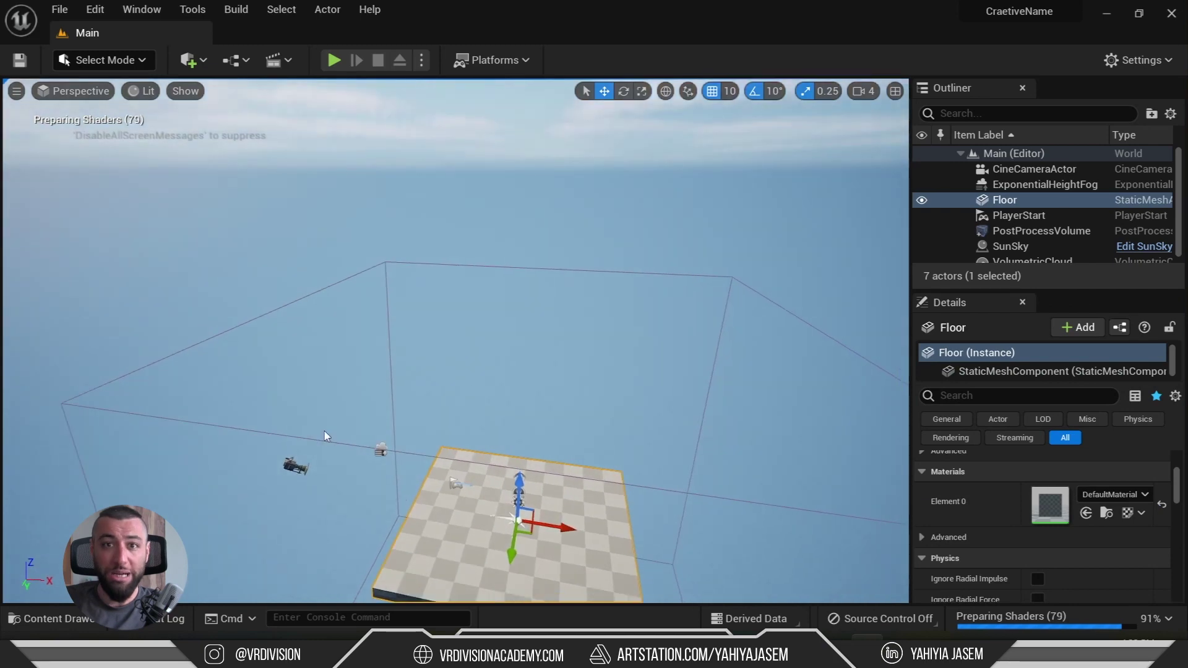
{"action": "key", "text": "ctrl+space"}
{"action": "key", "text": "ctrl+space"}
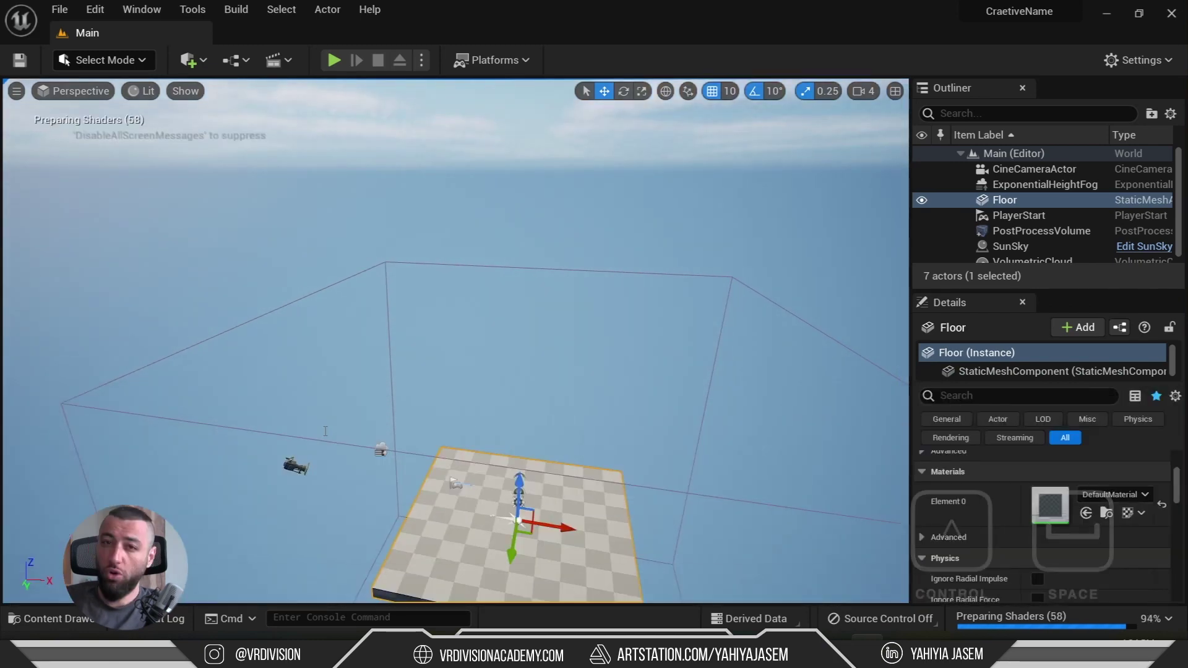
{"action": "key", "text": "ctrl+space"}
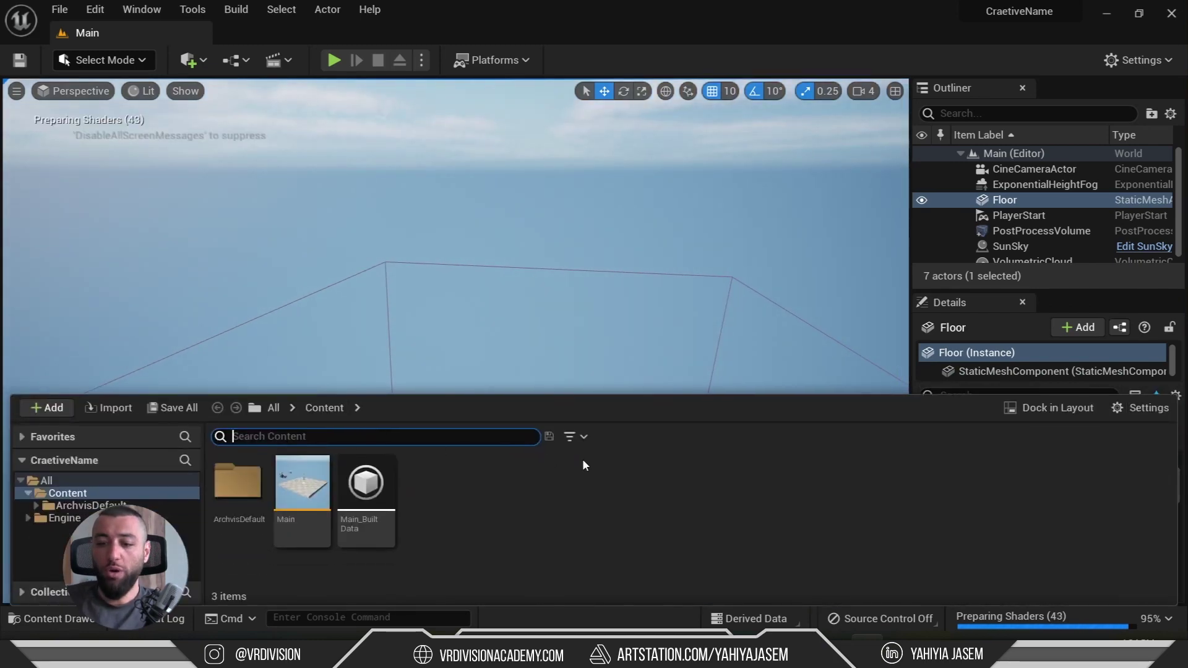
- Dock the Content Browser in the layout below the viewport with a greater height, and close the docked browser again
{"action": "left_click", "coordinate": [1028, 408]}
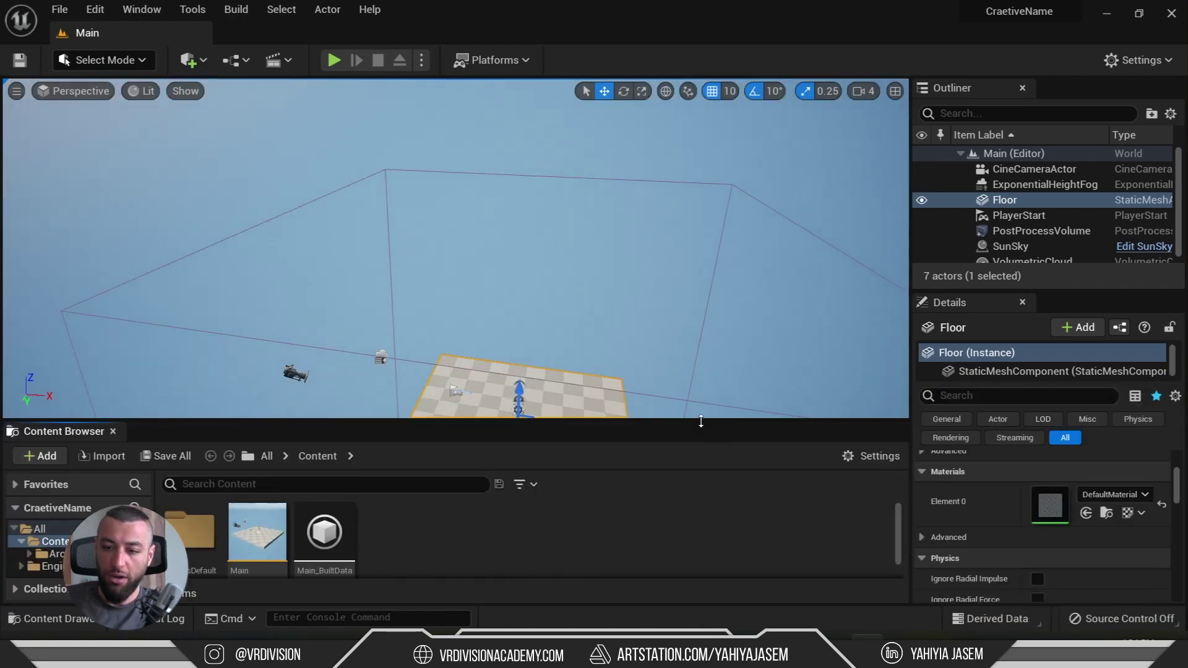
{"action": "left_click_drag", "start_coordinate": [701, 422], "coordinate": [619, 350]}
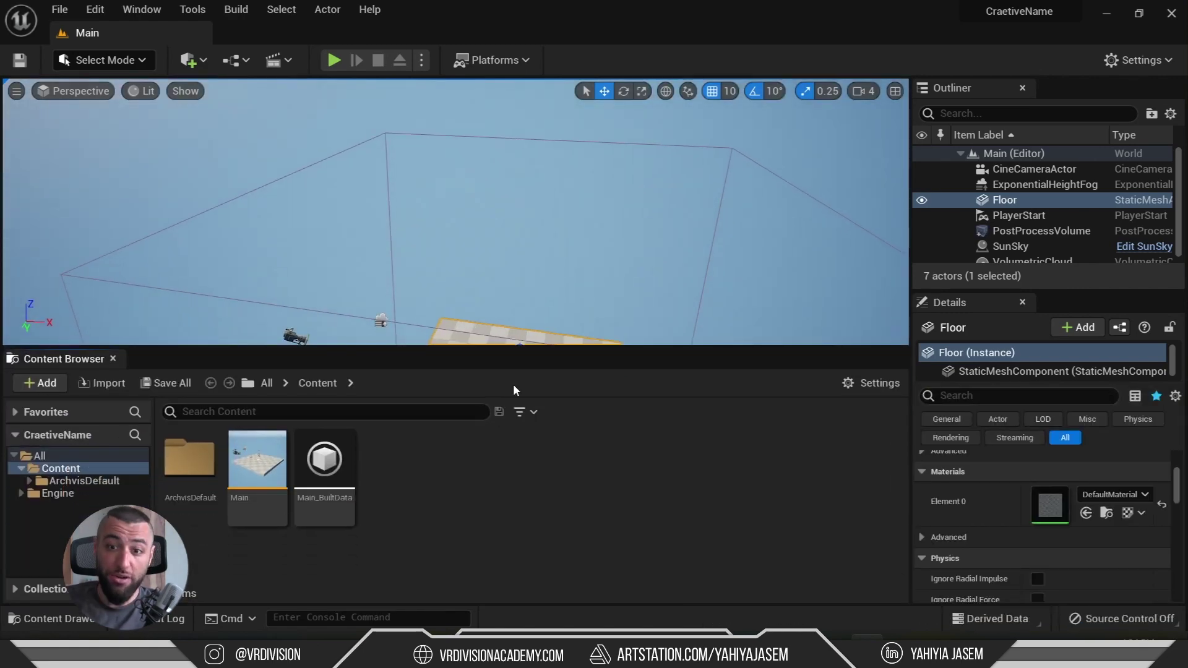
{"action": "key", "text": "f"}
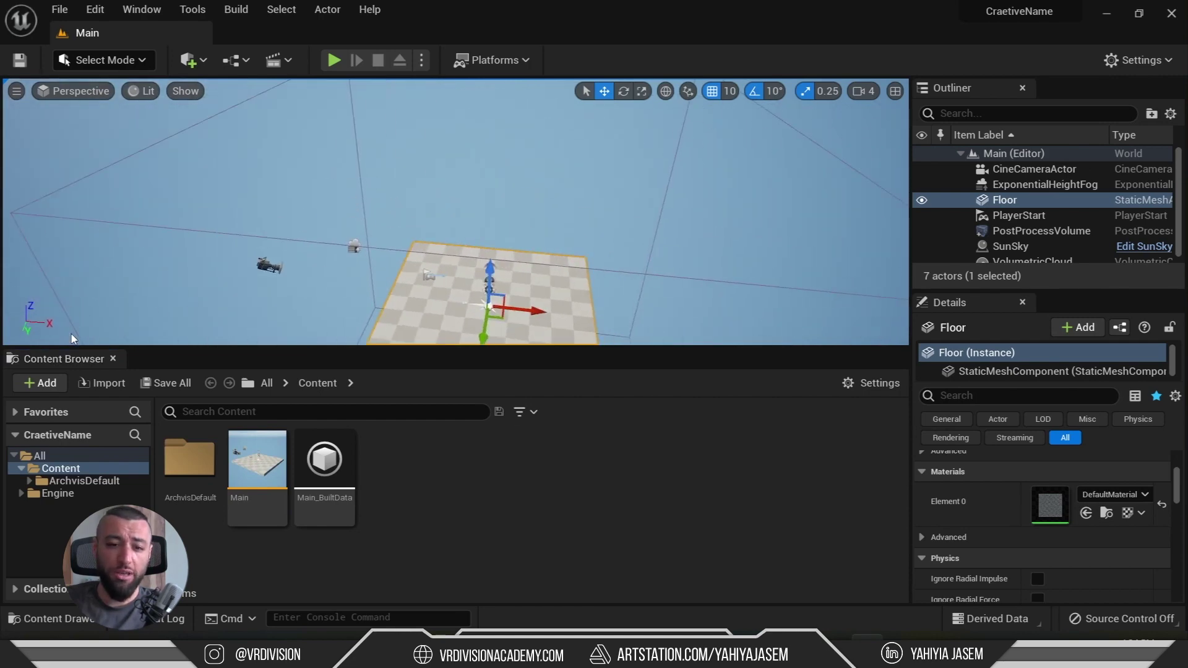
{"action": "middle_click", "coordinate": [64, 360]}
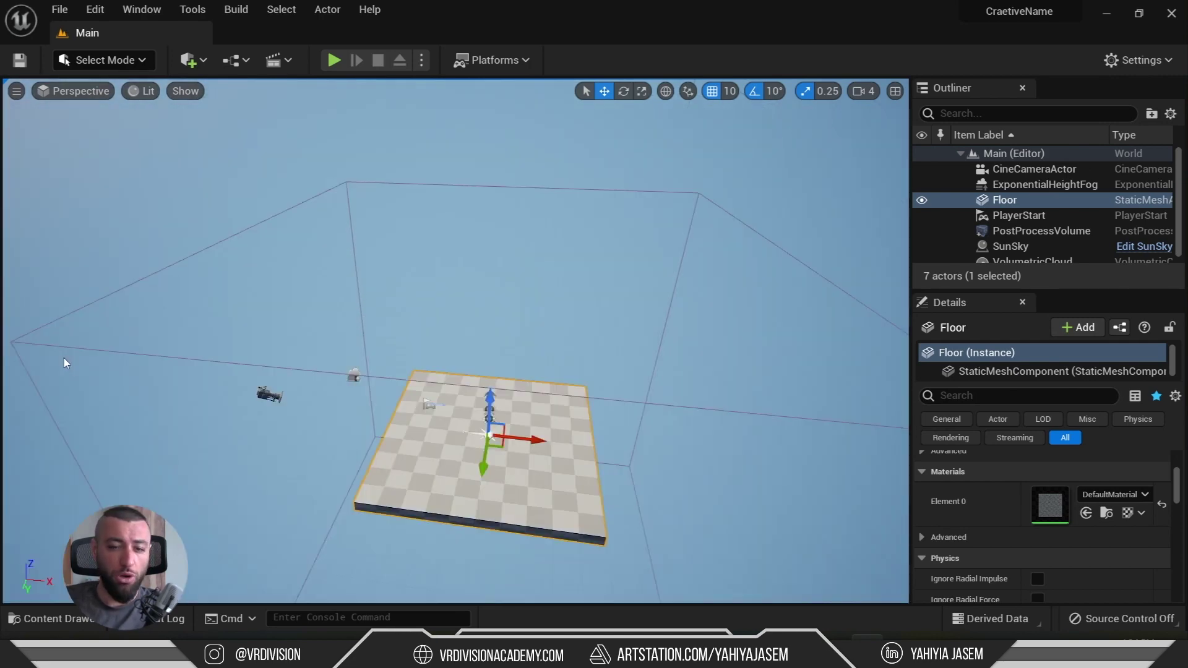
- Bring up the temporary Content Drawer over the viewport and dismiss it several times, viewing the Content folder
{"action": "key", "text": "ctrl+space"}
{"action": "key", "text": "ctrl+space"}
{"action": "key", "text": "ctrl+space"}
{"action": "key", "text": "ctrl+space"}
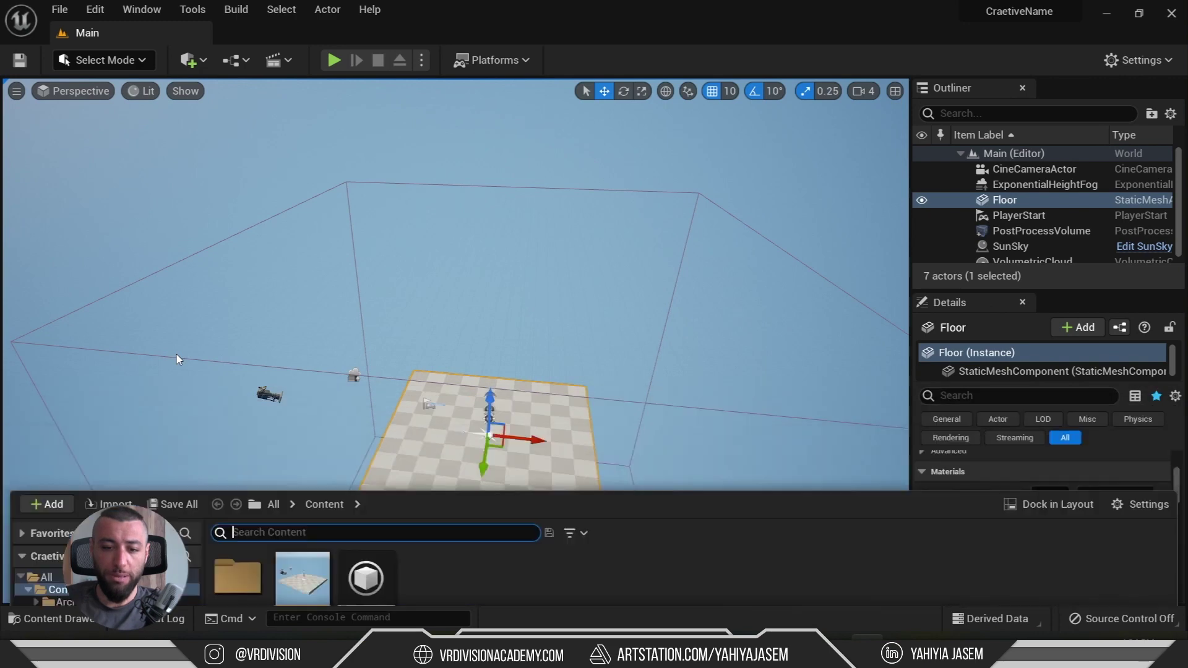
{"action": "key", "text": "ctrl+space"}
{"action": "key", "text": "ctrl+space"}
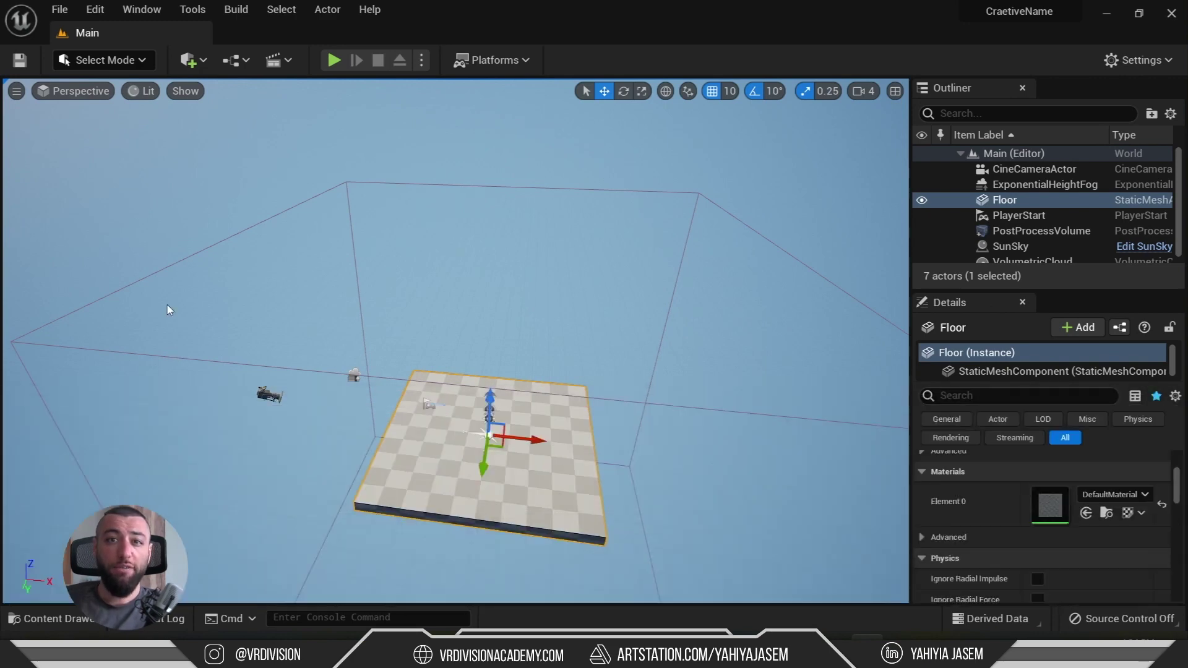
{"action": "key", "text": "ctrl+space"}
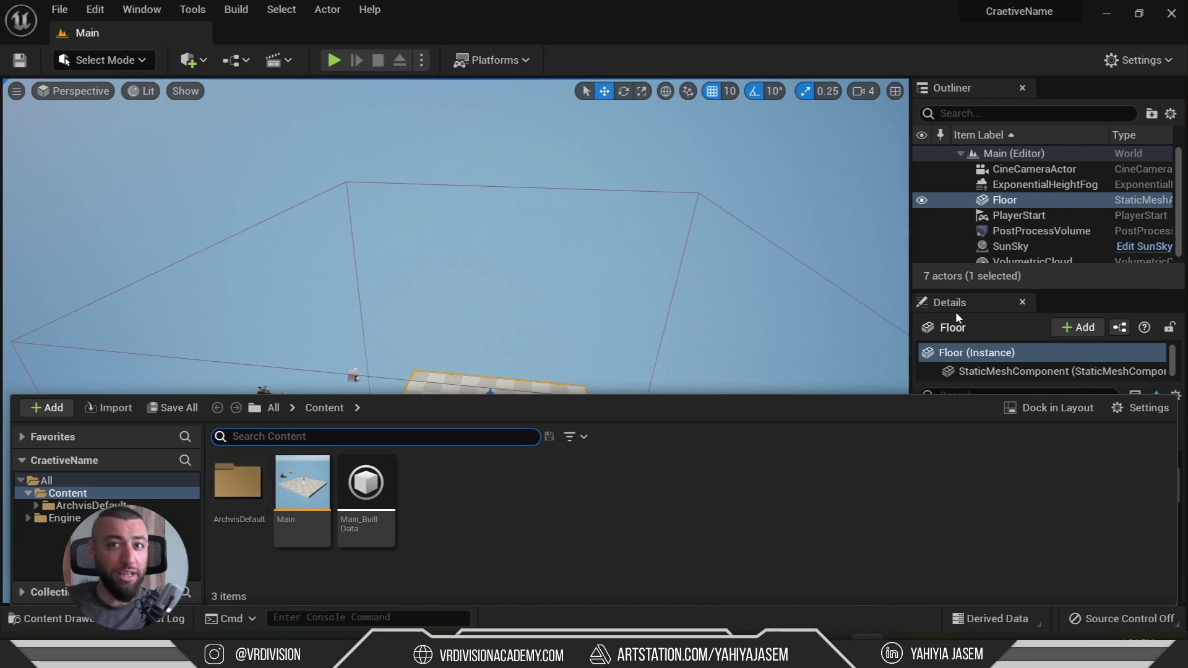
{"action": "key", "text": "ctrl+space"}
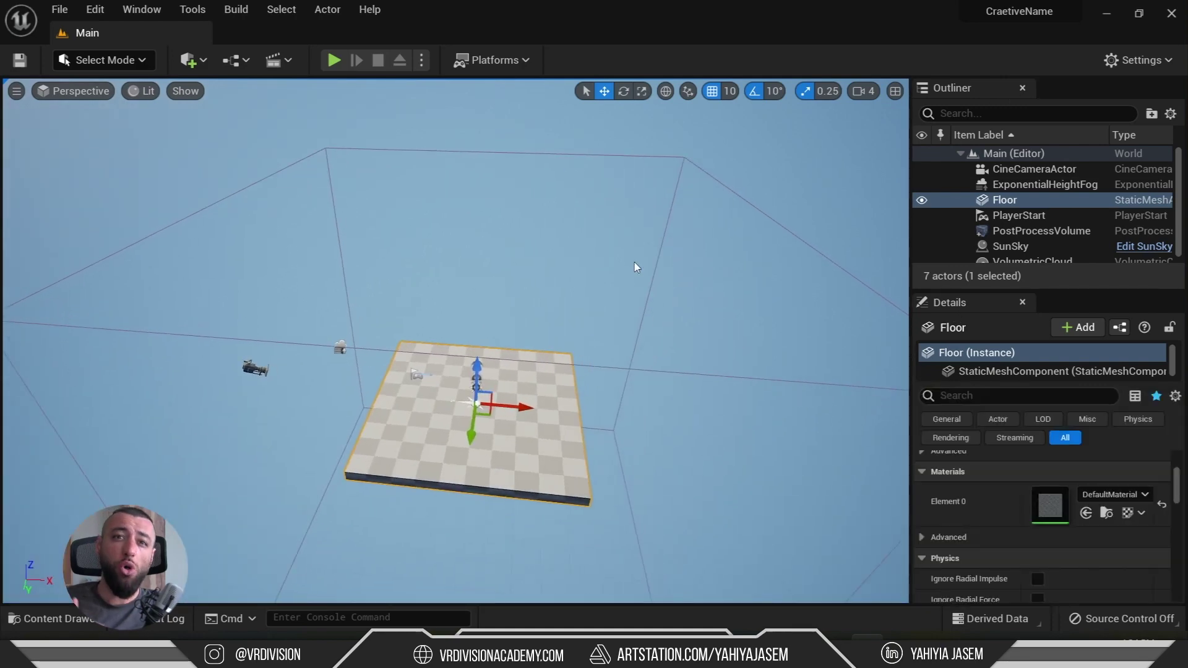
- Look through the editor windows that can be opened, including the Cinematics and Viewports options
{"action": "left_click", "coordinate": [142, 9]}
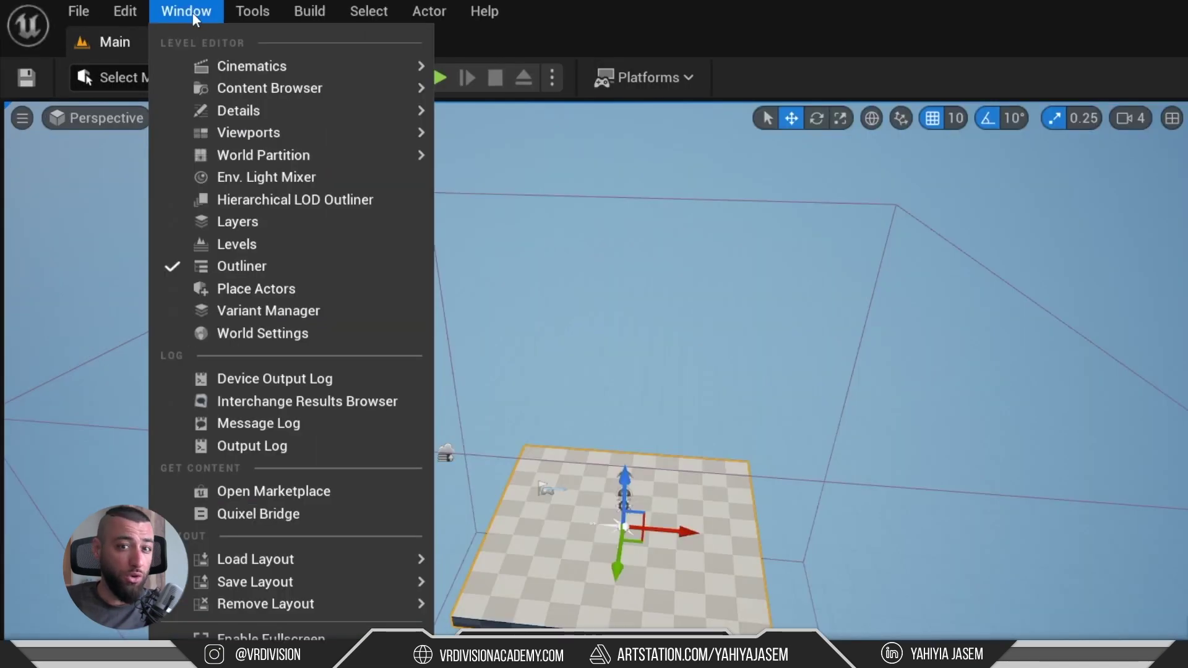
{"action": "mouse_move", "coordinate": [229, 54]}
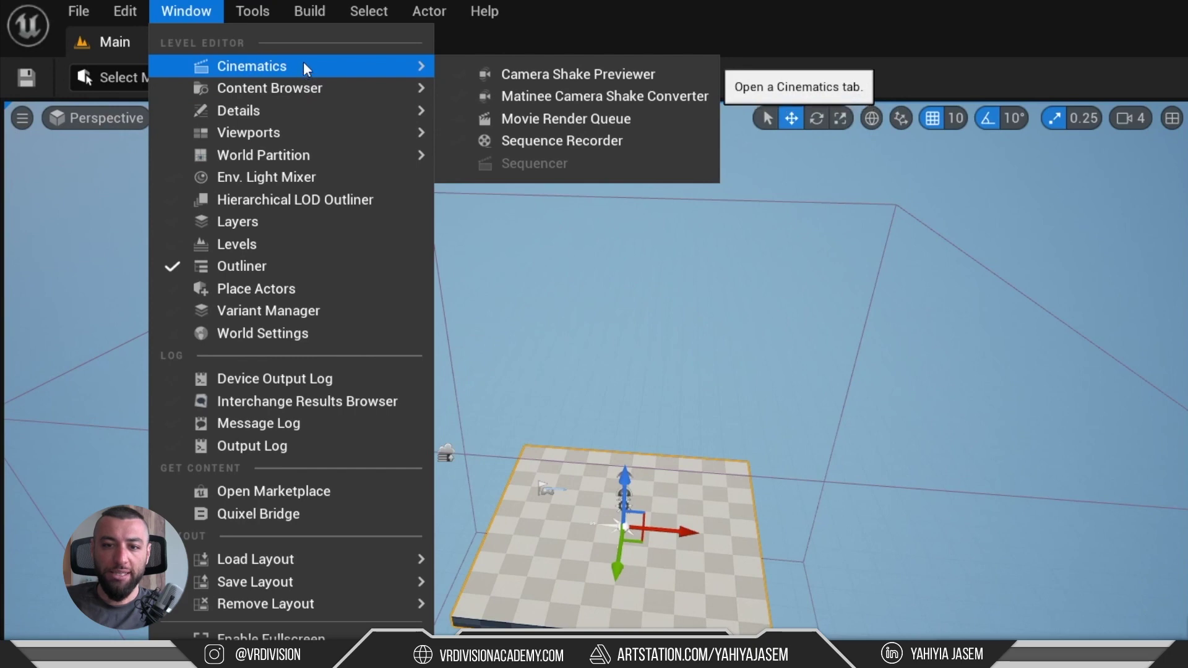
{"action": "mouse_move", "coordinate": [304, 86]}
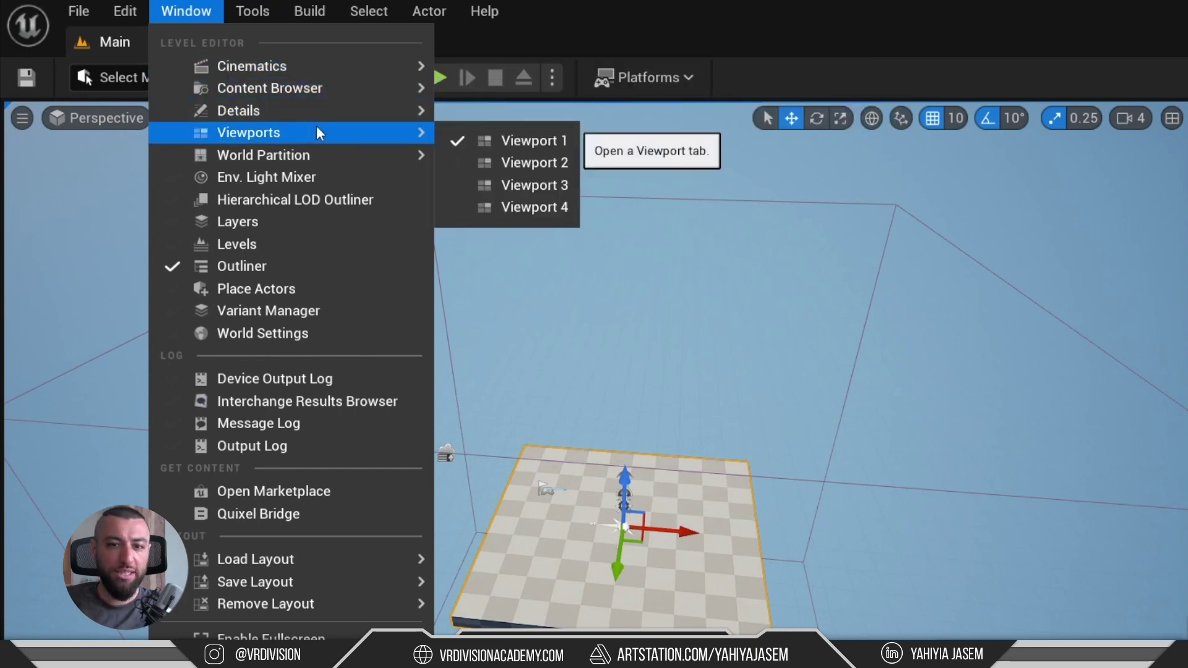
{"action": "mouse_move", "coordinate": [342, 109]}
{"action": "left_click", "coordinate": [505, 162]}
{"action": "left_click", "coordinate": [186, 11]}
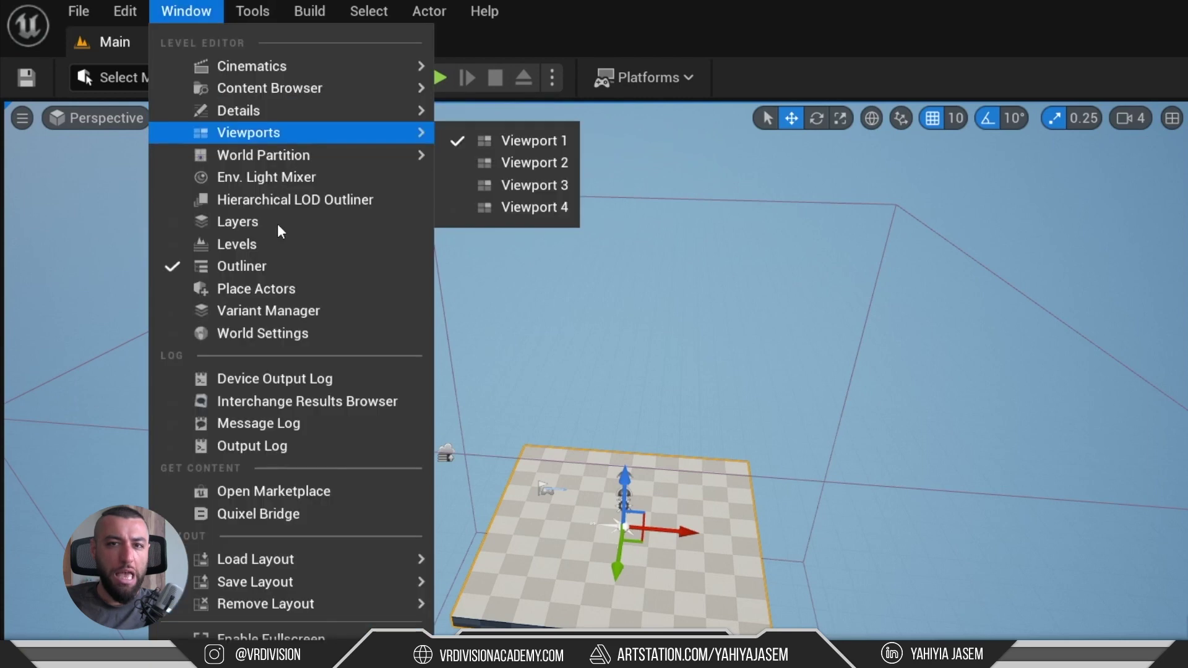
{"action": "mouse_move", "coordinate": [328, 165]}
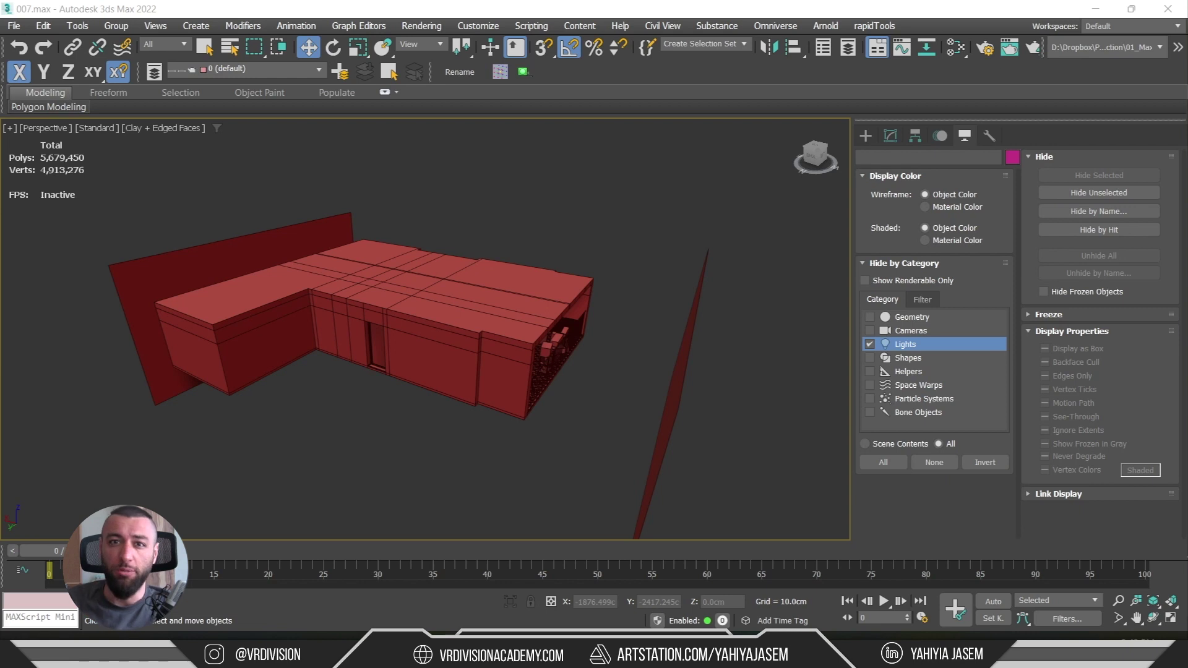
- Switch to 3ds Max, isolate the main building shell in the 007.max scene, and examine it from outside and through its open end
{"action": "middle_click_drag", "start_coordinate": [636, 360], "coordinate": [950, 399], "text": "alt"}
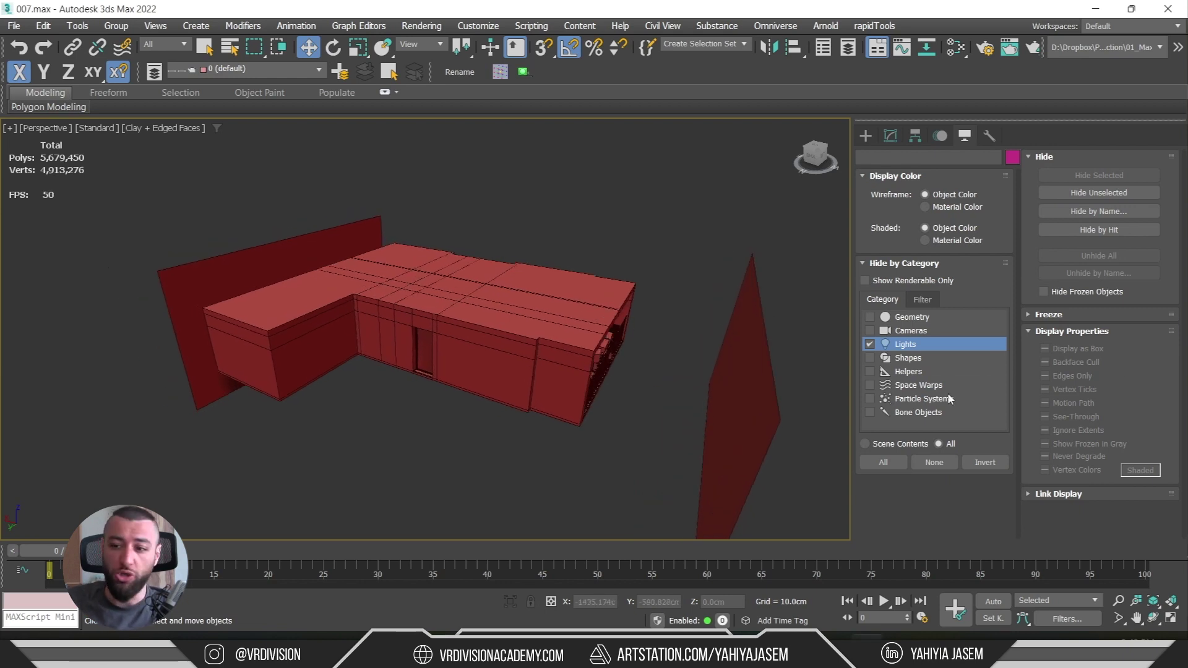
{"action": "left_click", "coordinate": [866, 137]}
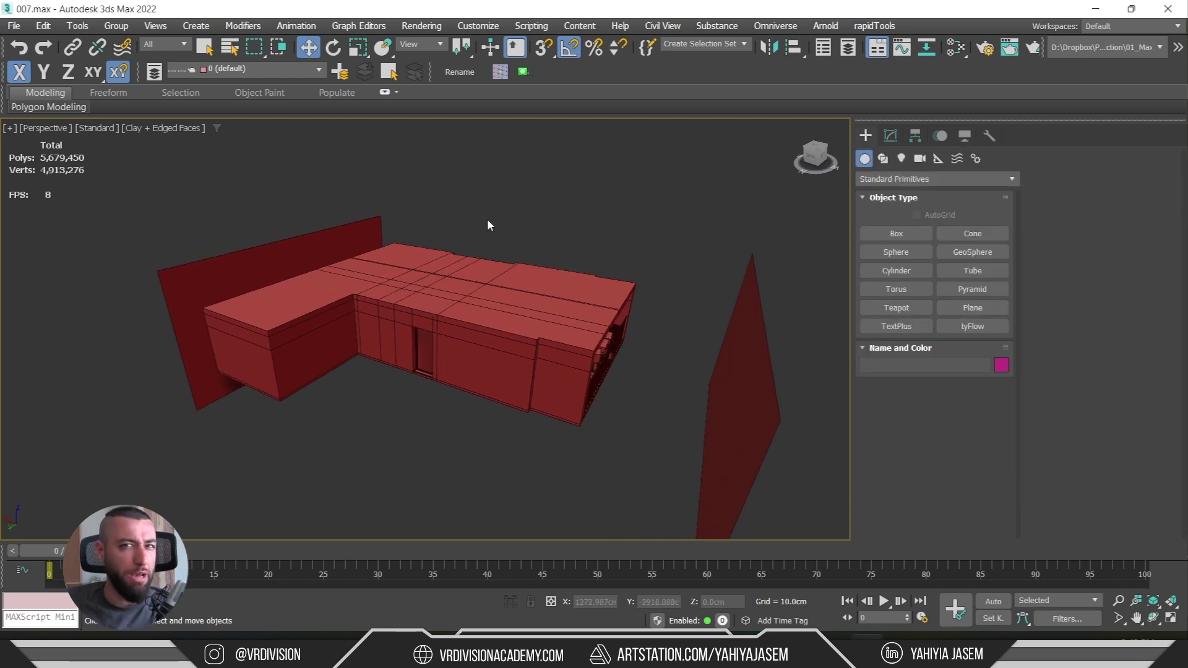
{"action": "middle_click_drag", "start_coordinate": [593, 250], "coordinate": [629, 306]}
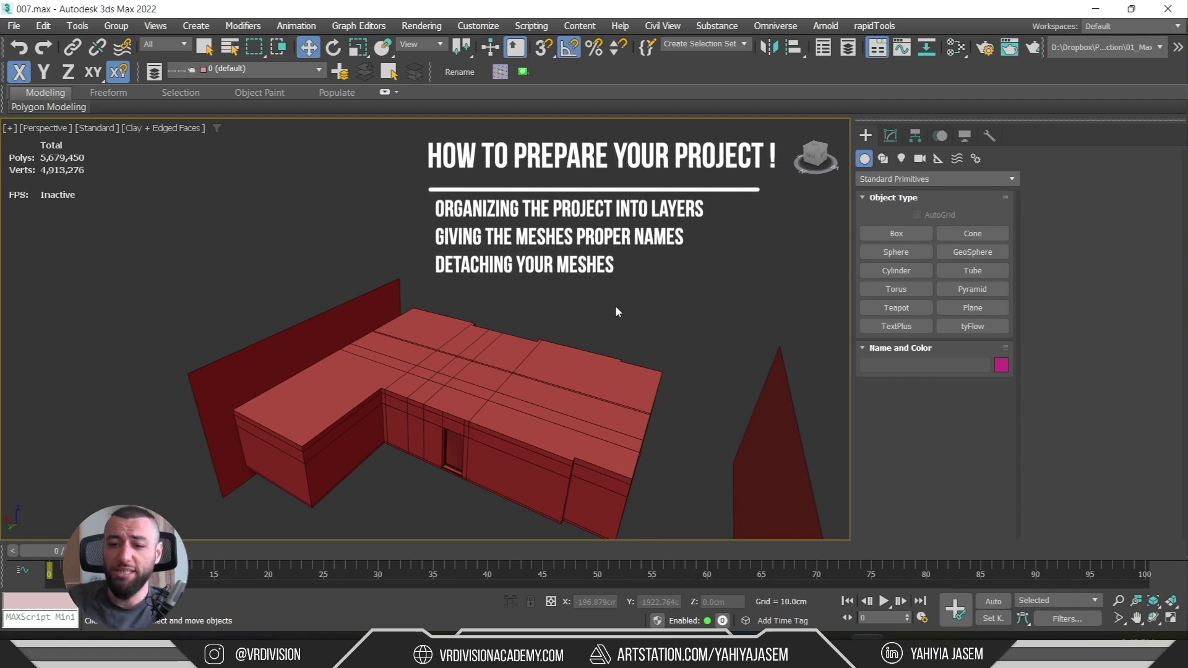
{"action": "left_click", "coordinate": [578, 384]}
{"action": "key", "text": "alt+q"}
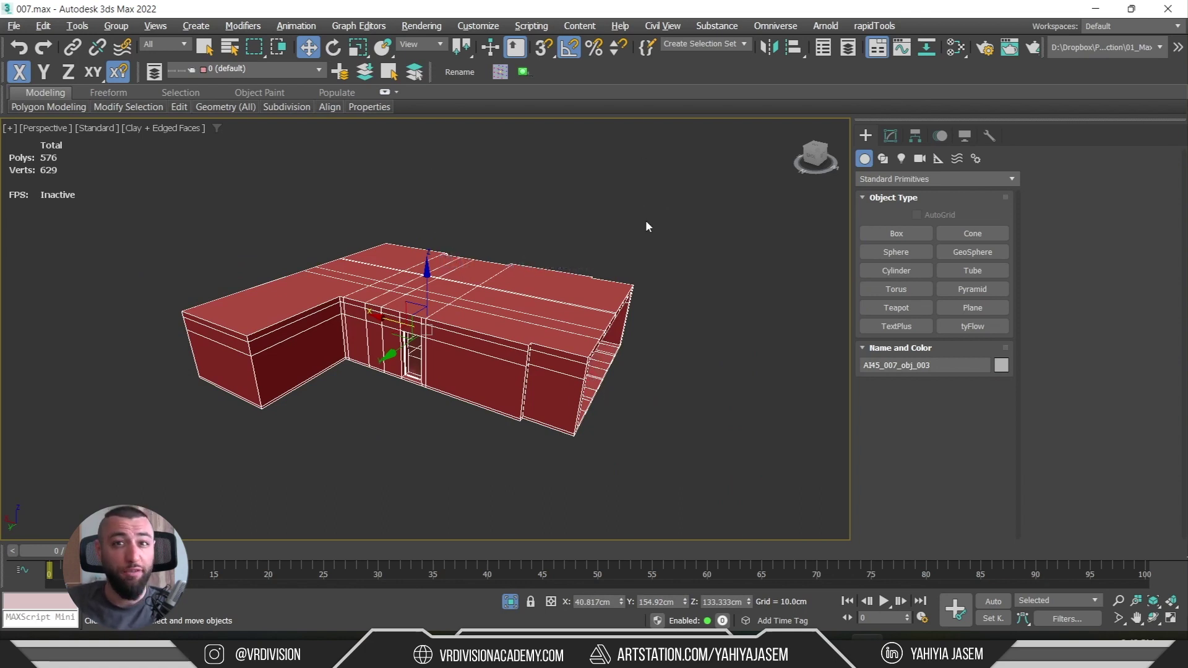
{"action": "middle_click_drag", "start_coordinate": [652, 236], "coordinate": [518, 324], "text": "alt"}
{"action": "middle_click_drag", "start_coordinate": [570, 407], "coordinate": [592, 367], "text": "alt"}
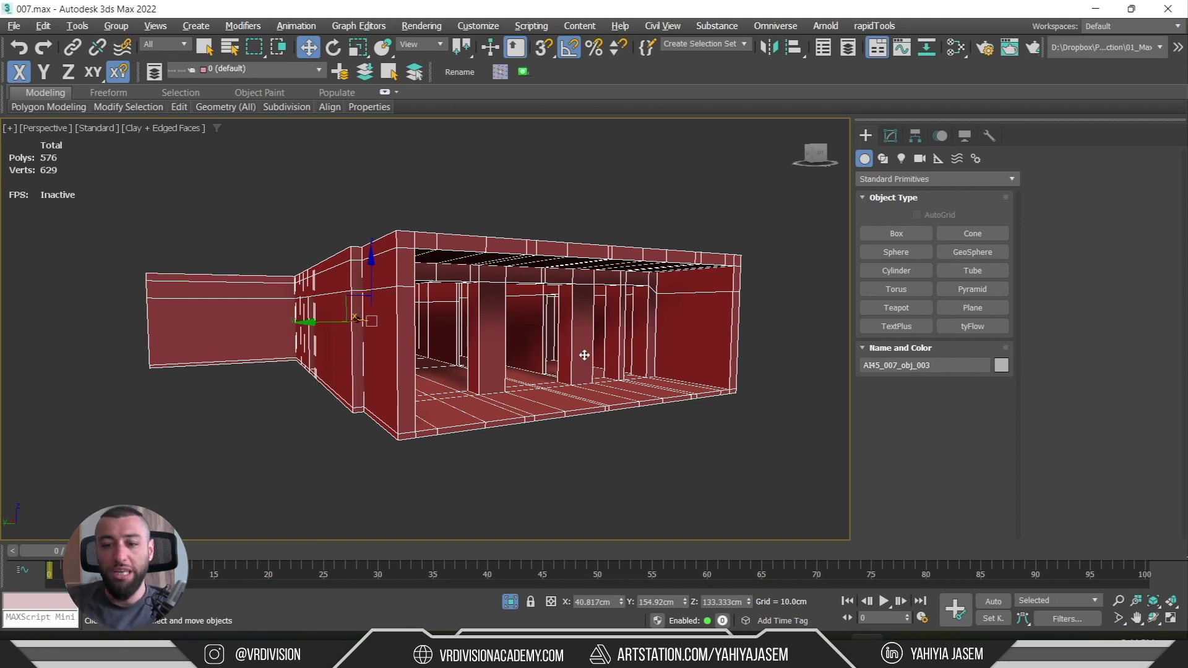
{"action": "middle_click_drag", "start_coordinate": [584, 355], "coordinate": [561, 360], "text": "alt"}
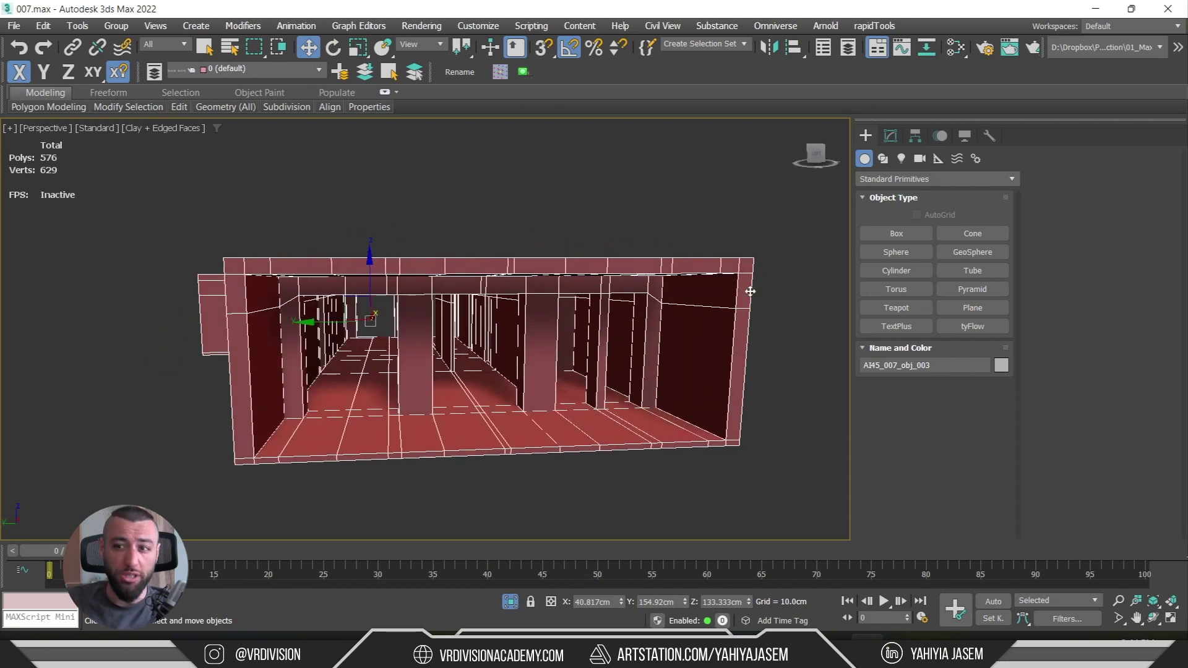
{"action": "middle_click_drag", "start_coordinate": [632, 336], "coordinate": [208, 305], "text": "alt"}
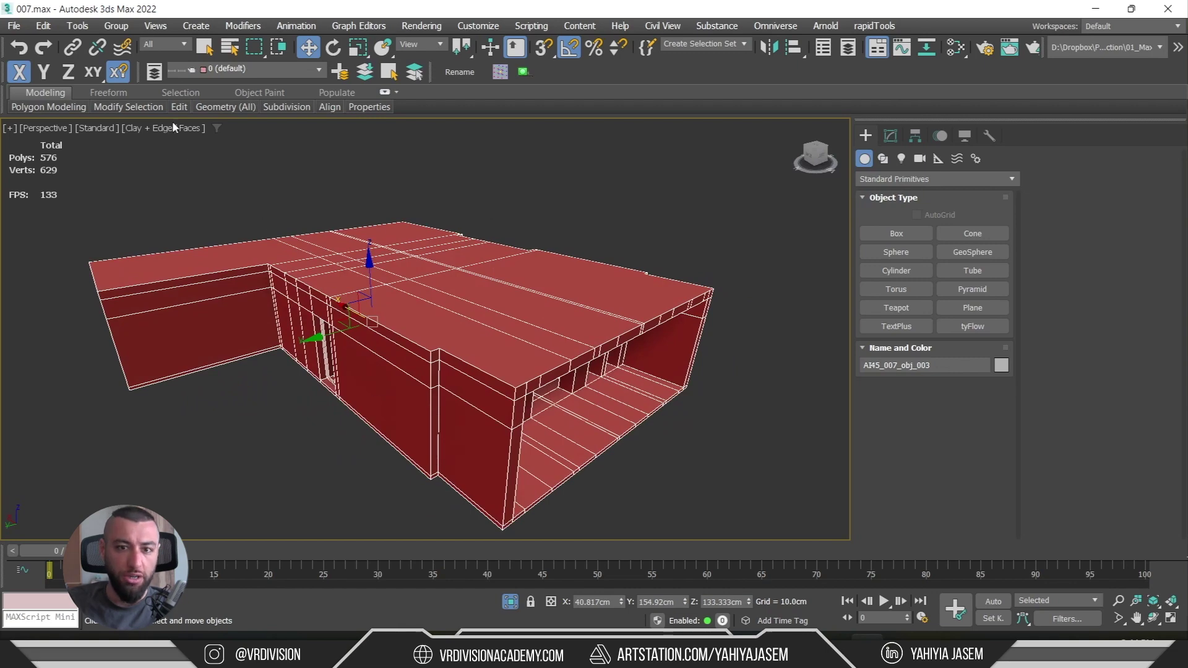
- Put the selected building shell from the walls layer into a new layer named Wall
{"action": "left_click", "coordinate": [158, 79]}
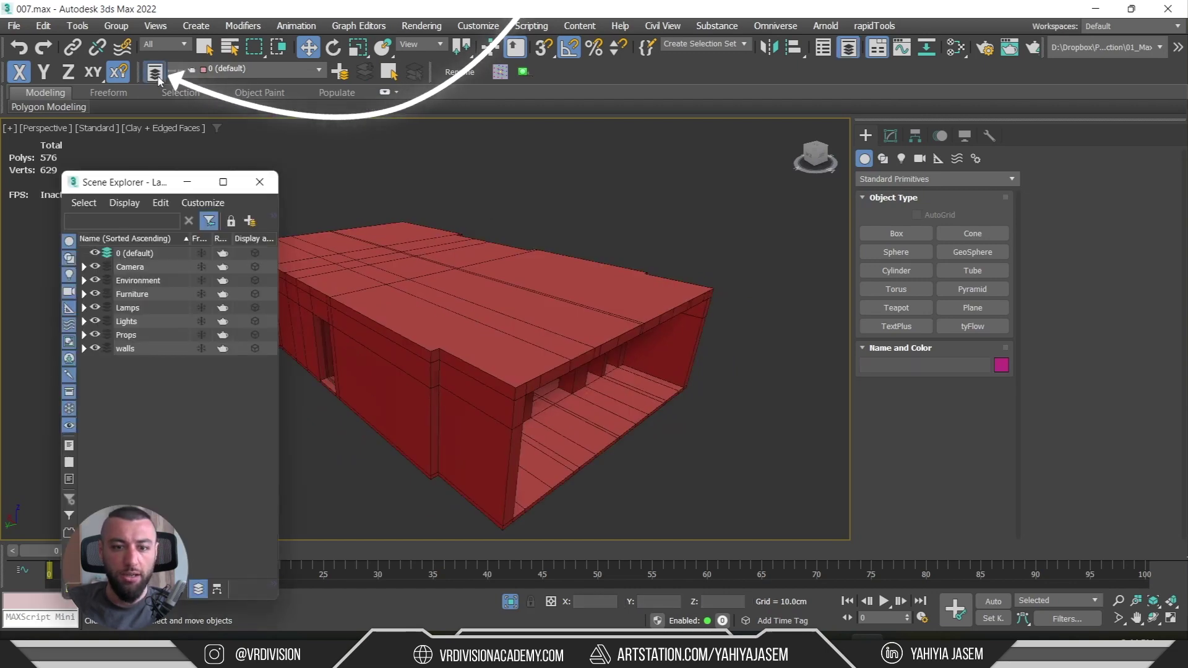
{"action": "left_click", "coordinate": [474, 302]}
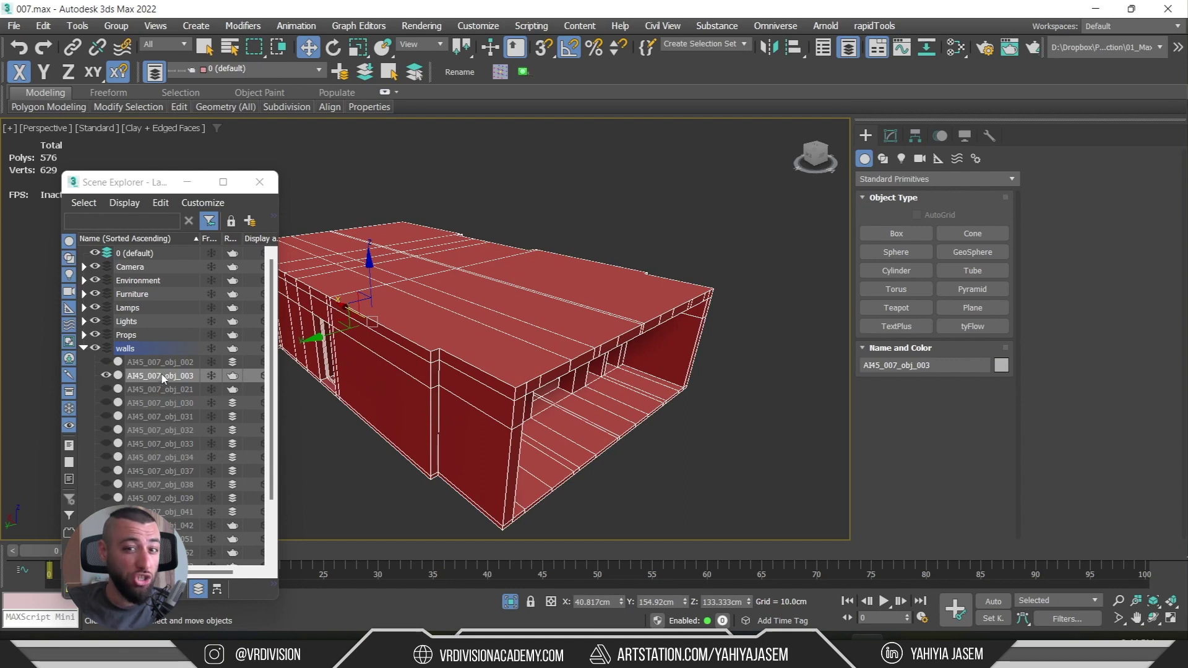
{"action": "left_click_drag", "start_coordinate": [142, 182], "coordinate": [137, 162]}
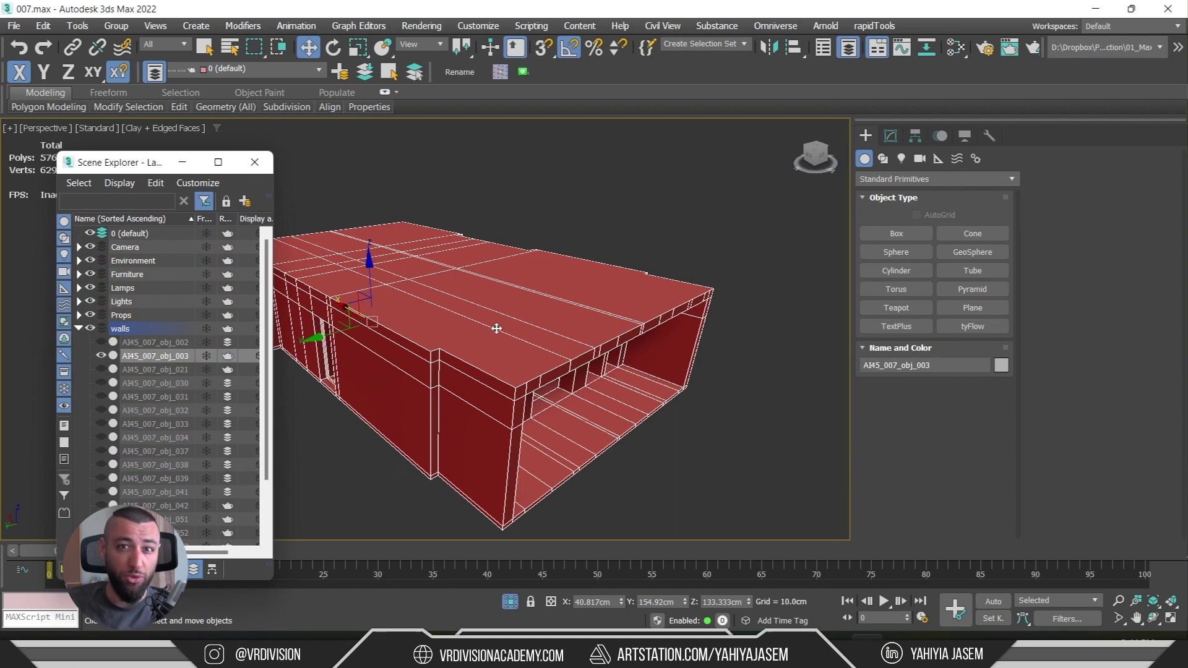
{"action": "scroll", "coordinate": [188, 413], "scroll_direction": "down", "scroll_amount": 2}
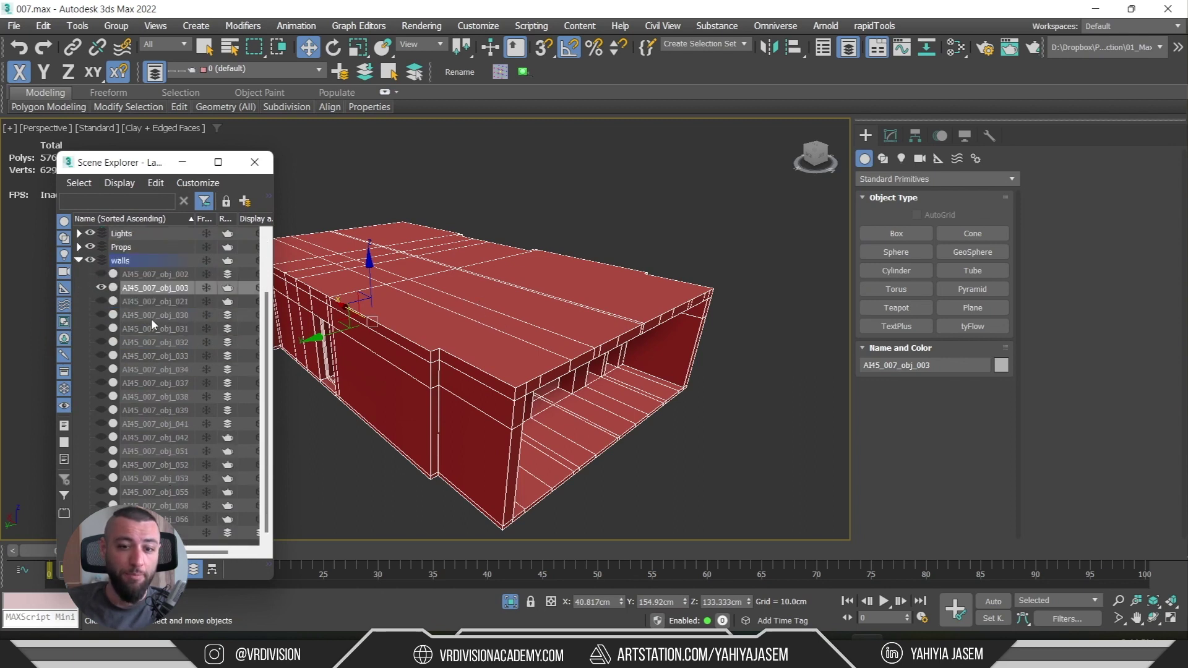
{"action": "scroll", "coordinate": [151, 318], "scroll_direction": "up", "scroll_amount": 2}
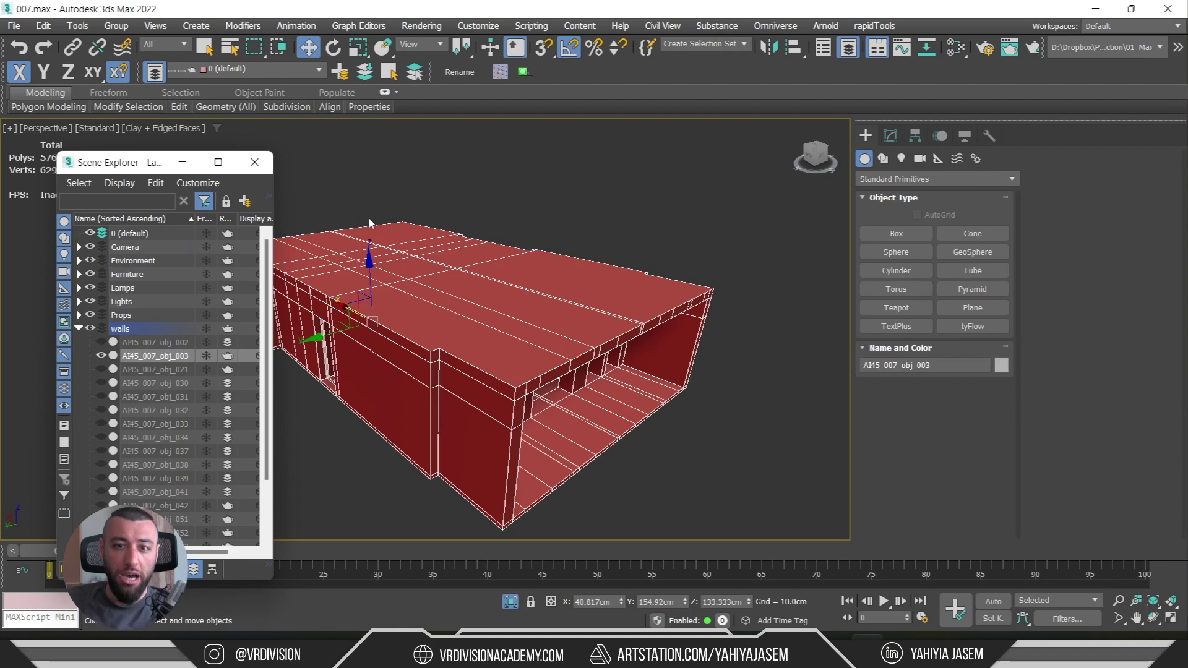
{"action": "left_click", "coordinate": [342, 74]}
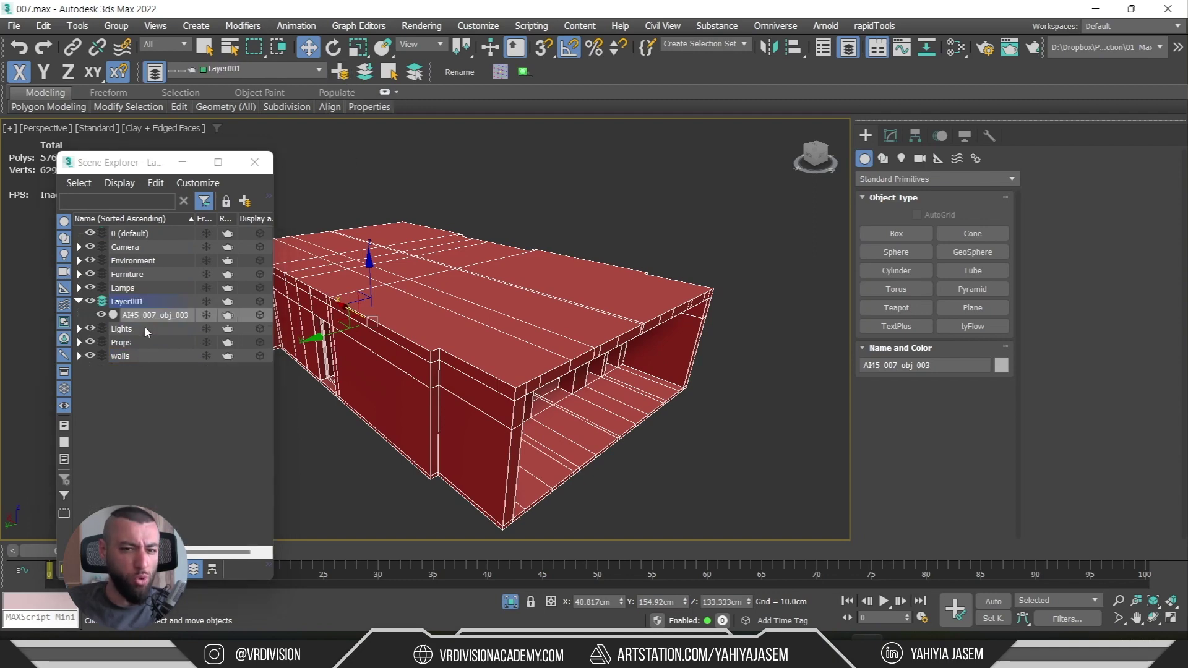
{"action": "key", "text": "alt+ctrl+o"}
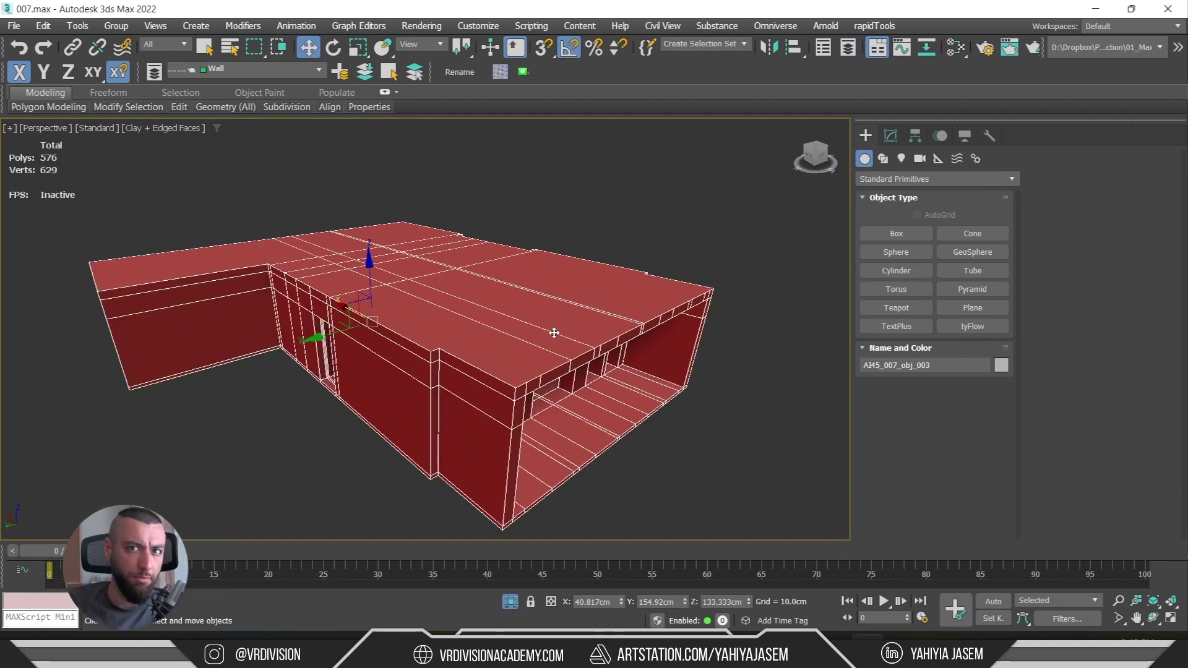
- Select all polygons of the shell's flat roof, including its thin upper edge band, and detach them as a separate object
{"action": "left_click", "coordinate": [889, 136]}
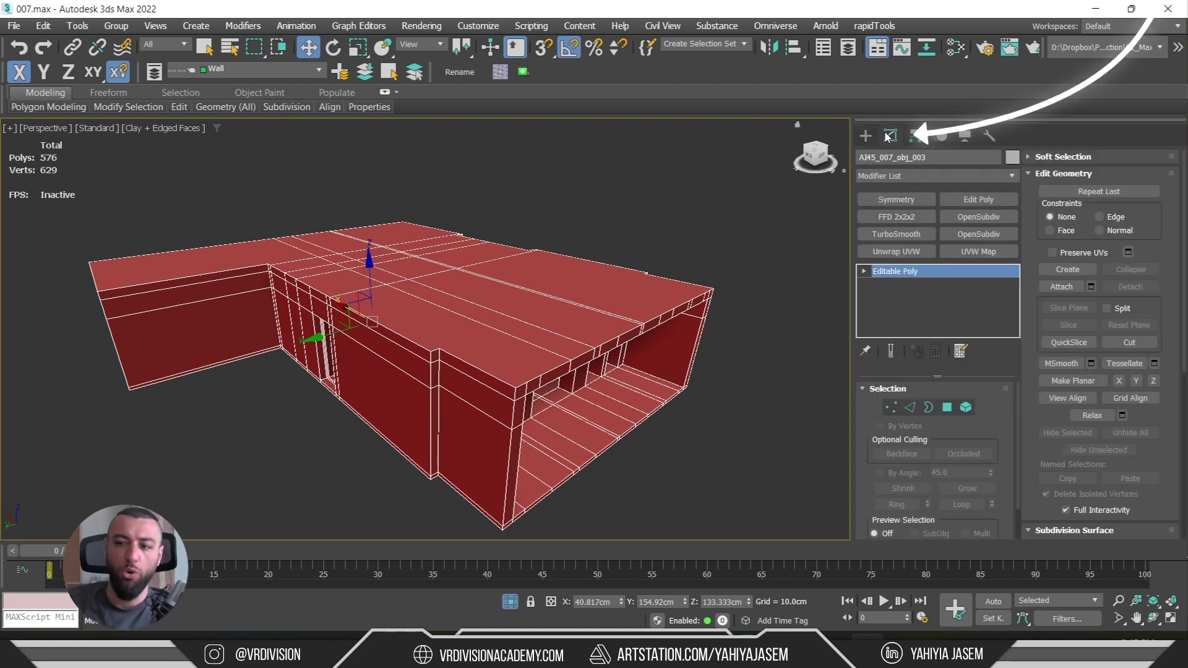
{"action": "key", "text": "4"}
{"action": "key", "text": "f"}
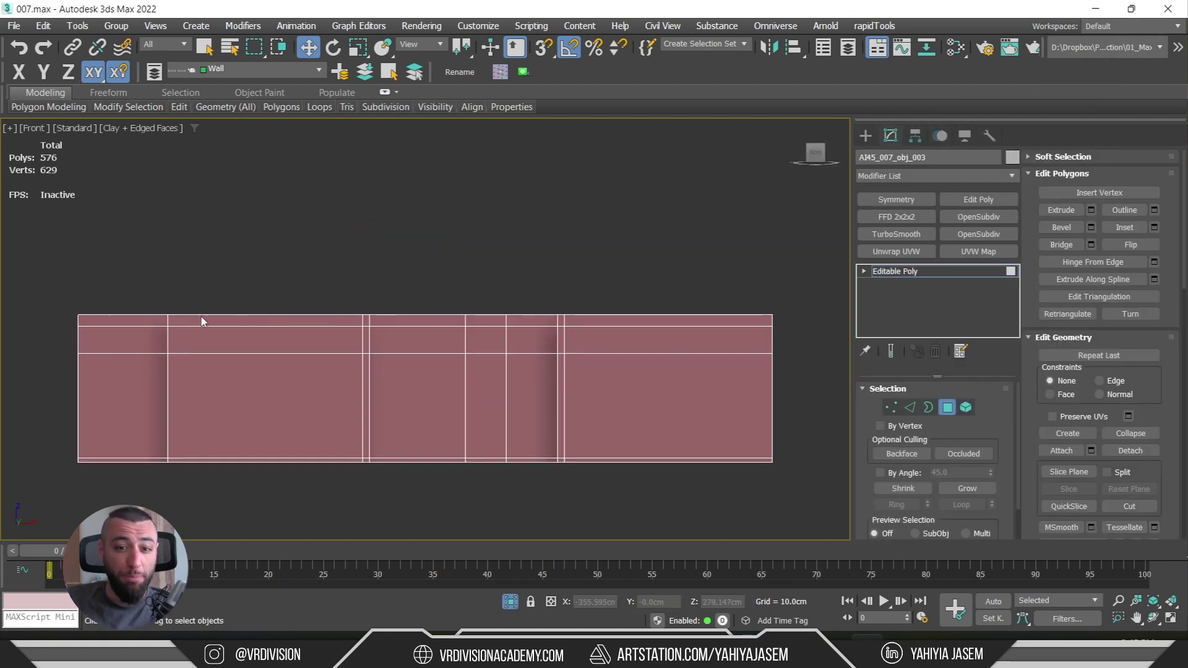
{"action": "left_click_drag", "start_coordinate": [787, 237], "coordinate": [62, 320]}
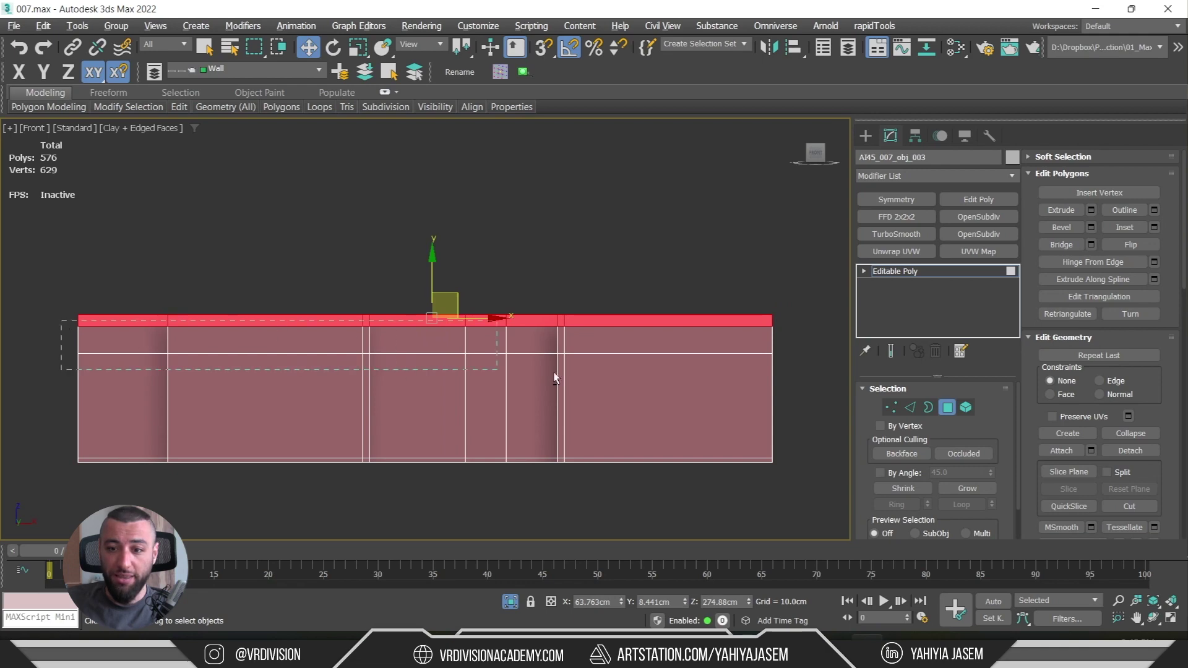
{"action": "middle_click_drag", "start_coordinate": [830, 402], "coordinate": [768, 292], "text": "alt"}
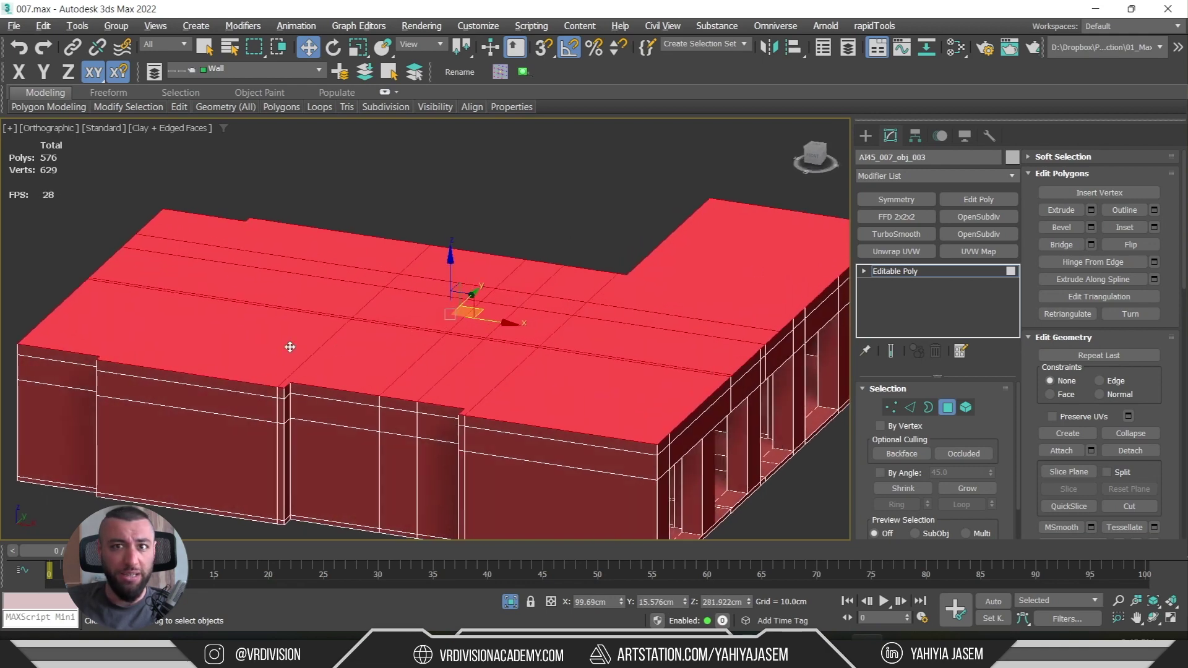
{"action": "key", "text": "alt+d"}
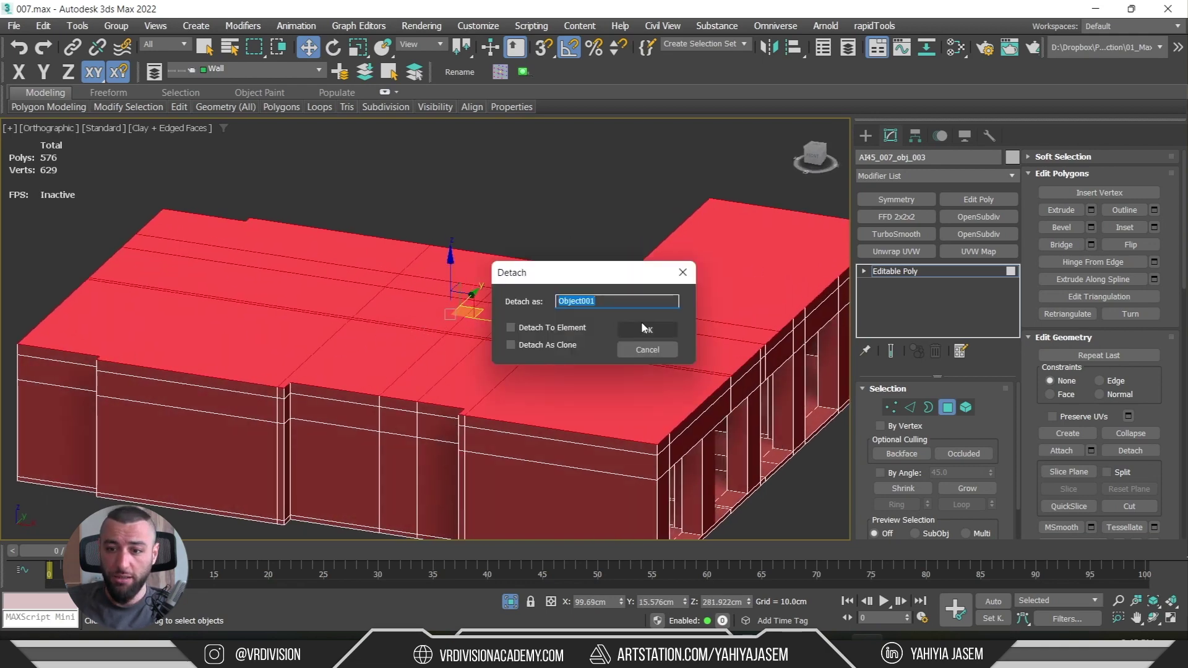
{"action": "key", "text": "Return"}
{"action": "key", "text": "z"}
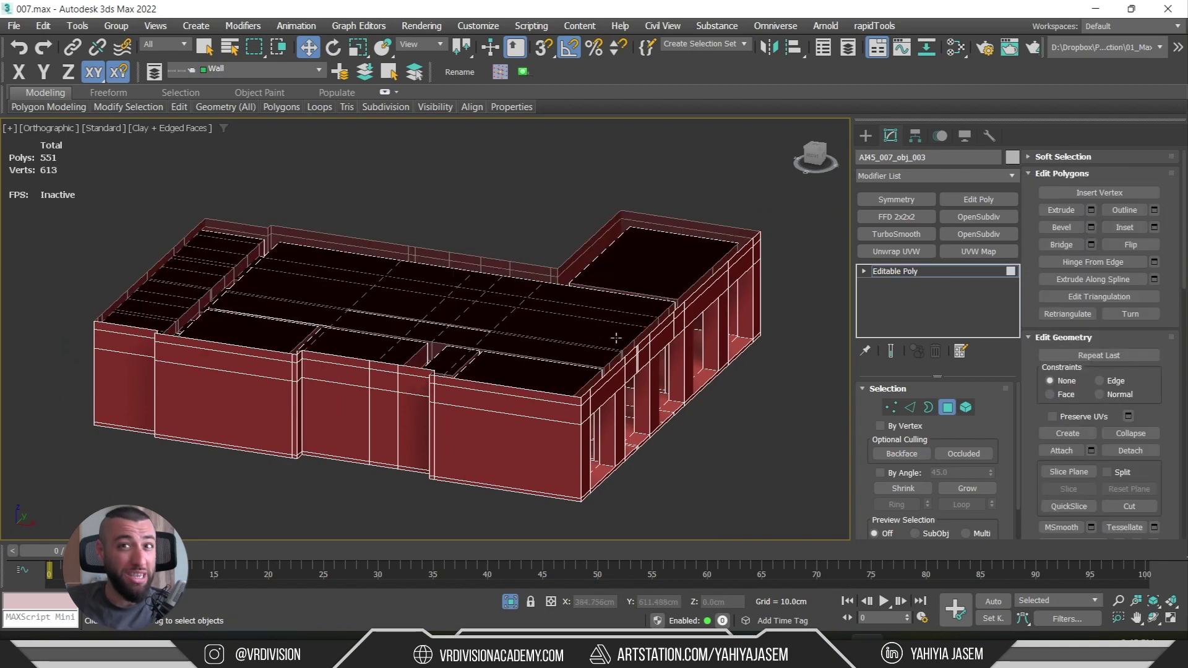
- Select all floor polygons along the base of the shell, detach them as a separate object, and isolate the remaining shell
{"action": "middle_click_drag", "start_coordinate": [599, 392], "coordinate": [692, 375], "text": "alt"}
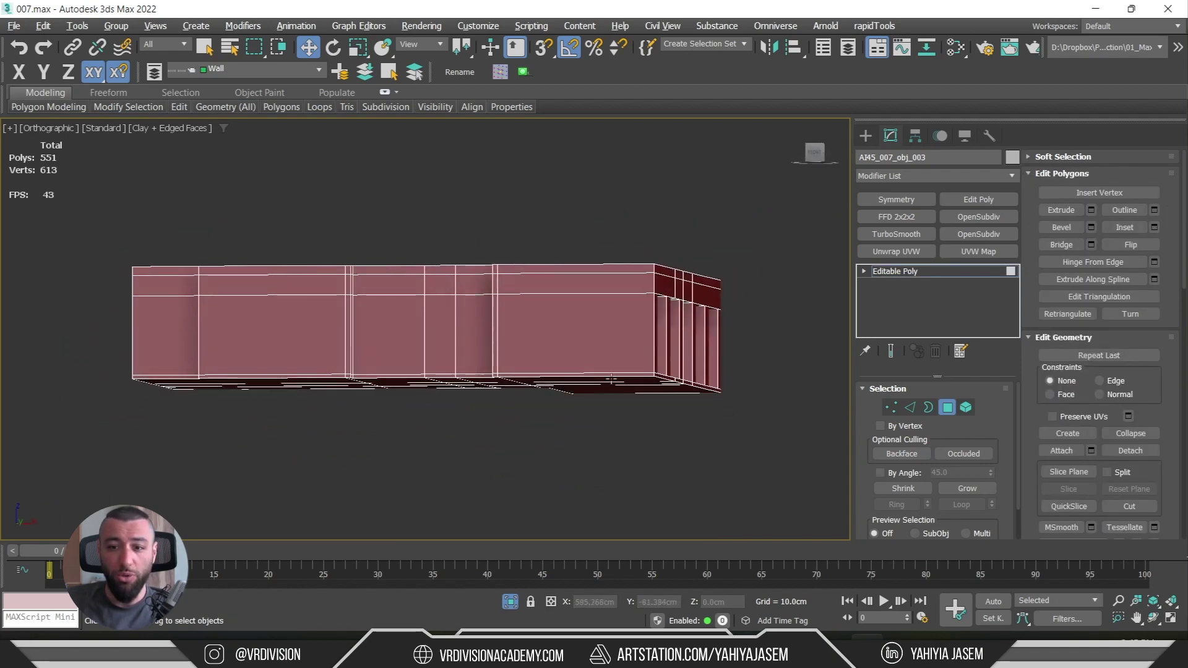
{"action": "key", "text": "f"}
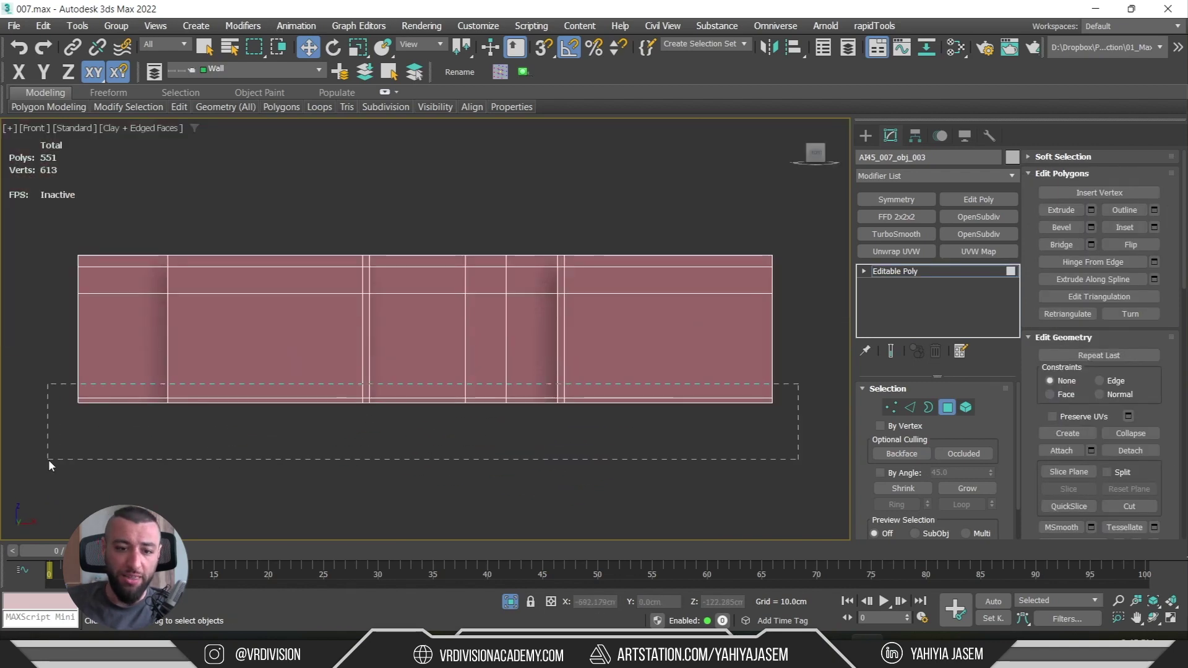
{"action": "left_click_drag", "start_coordinate": [48, 459], "coordinate": [48, 460]}
{"action": "left_click_drag", "start_coordinate": [823, 369], "coordinate": [824, 369]}
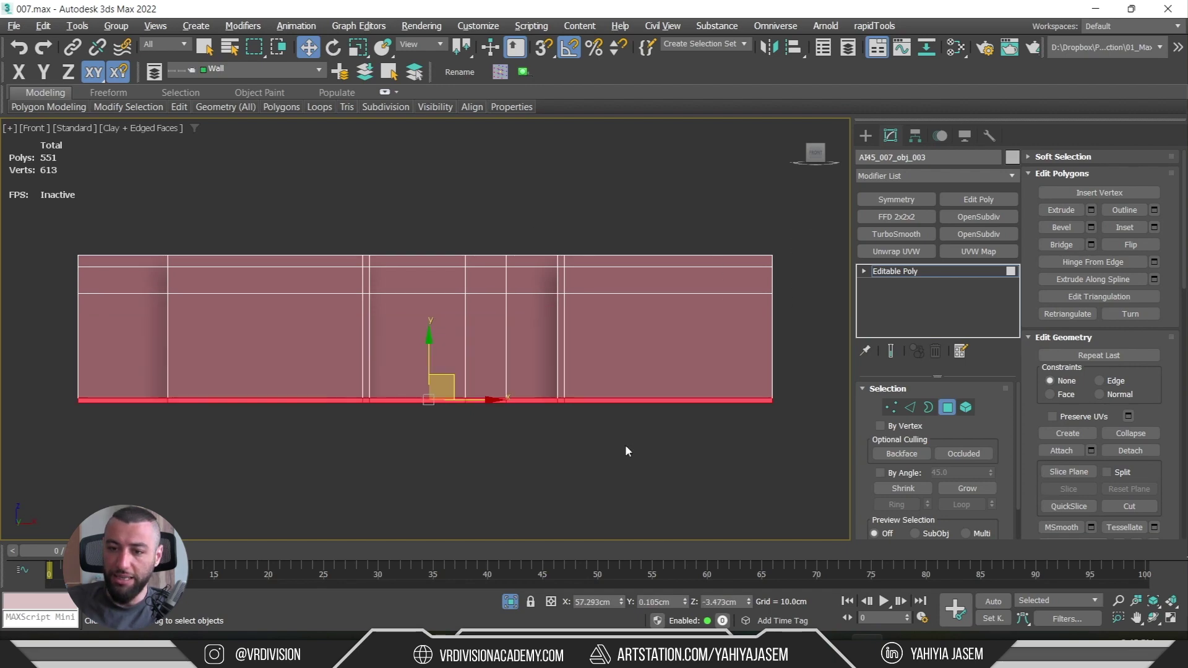
{"action": "middle_click_drag", "start_coordinate": [625, 444], "coordinate": [777, 460], "text": "alt"}
{"action": "key", "text": "d"}
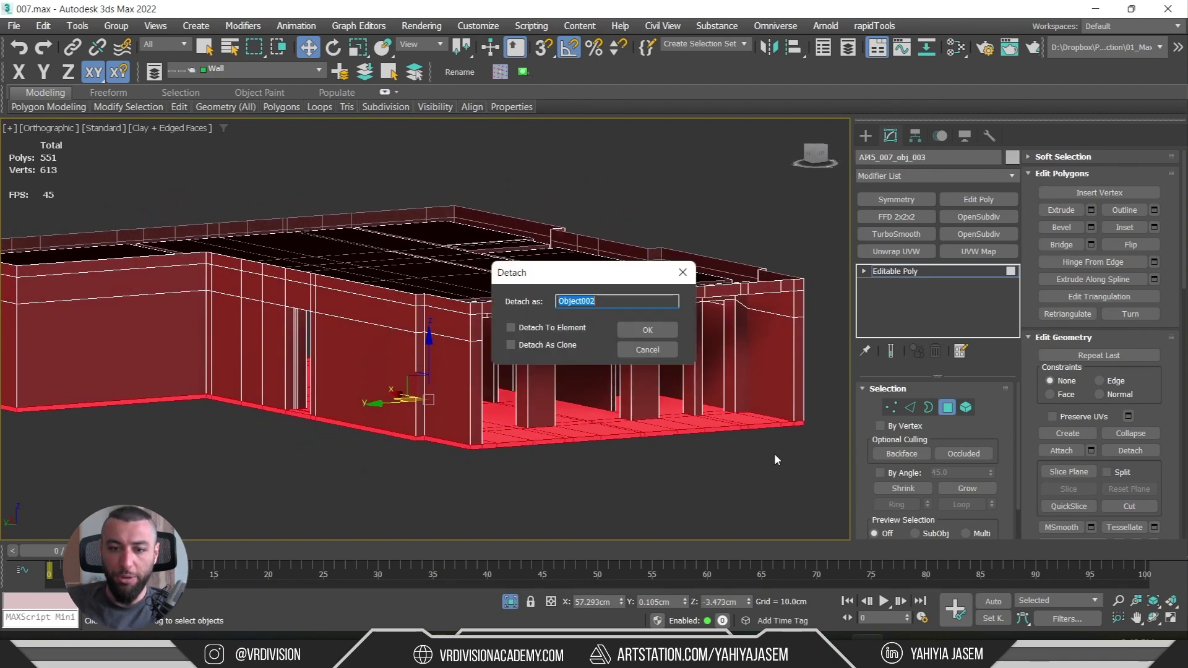
{"action": "left_click", "coordinate": [638, 327]}
{"action": "middle_click_drag", "start_coordinate": [640, 328], "coordinate": [585, 367], "text": "alt"}
{"action": "key", "text": "alt+q"}
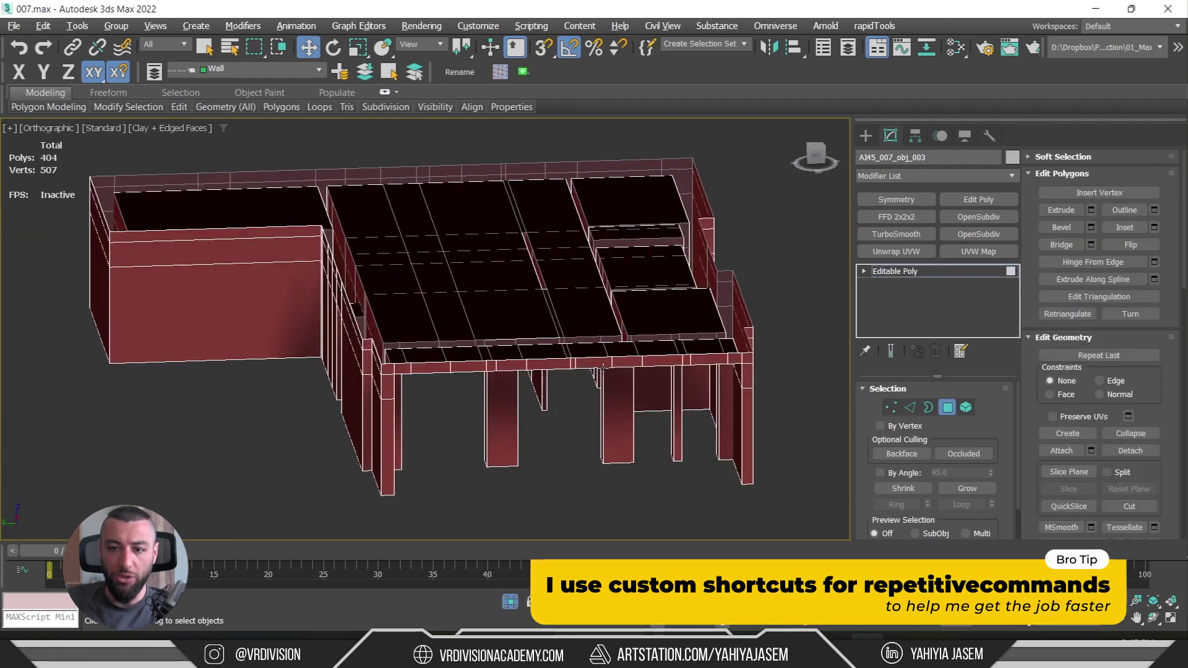
- Enable polygon selection by angle with a 45.0 threshold for the shell
{"action": "scroll", "coordinate": [490, 366], "scroll_direction": "up", "scroll_amount": 3}
{"action": "middle_click_drag", "start_coordinate": [491, 365], "coordinate": [529, 225], "text": "alt"}
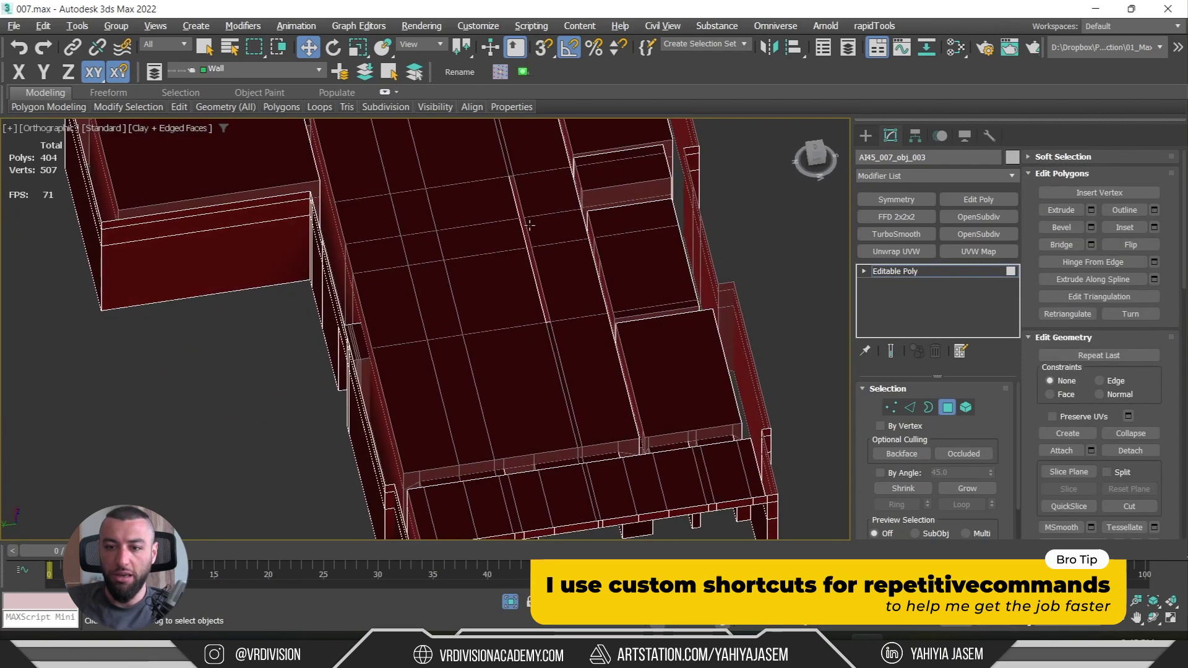
{"action": "scroll", "coordinate": [440, 289], "scroll_direction": "down", "scroll_amount": 3}
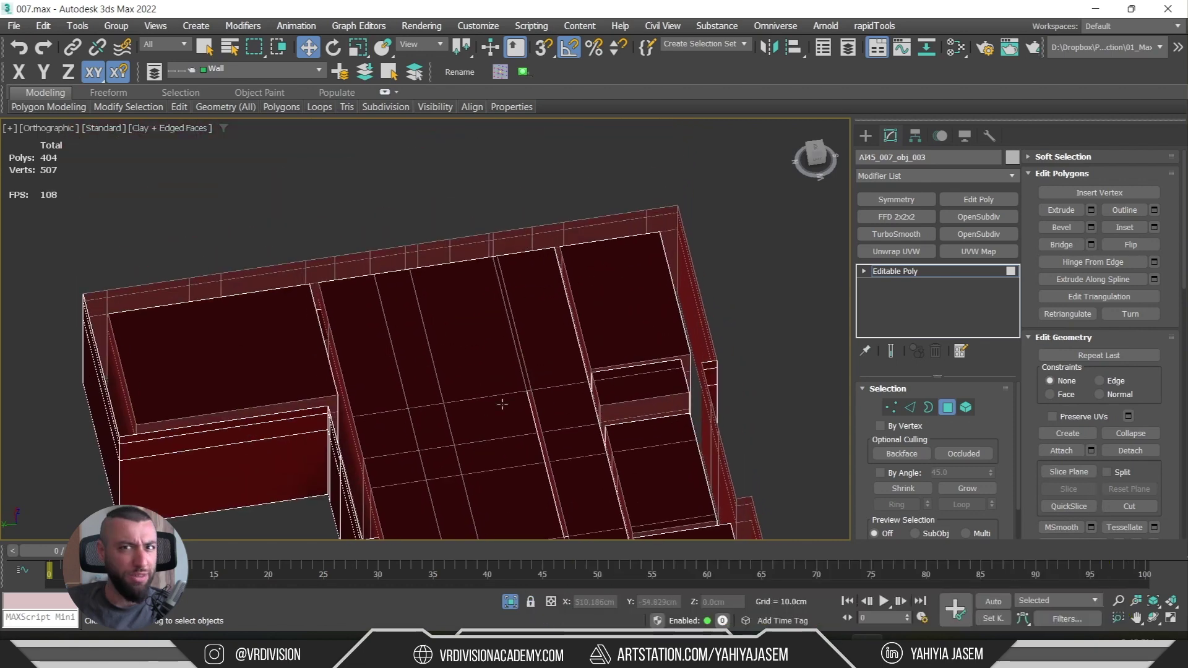
{"action": "middle_click_drag", "start_coordinate": [482, 282], "coordinate": [517, 255]}
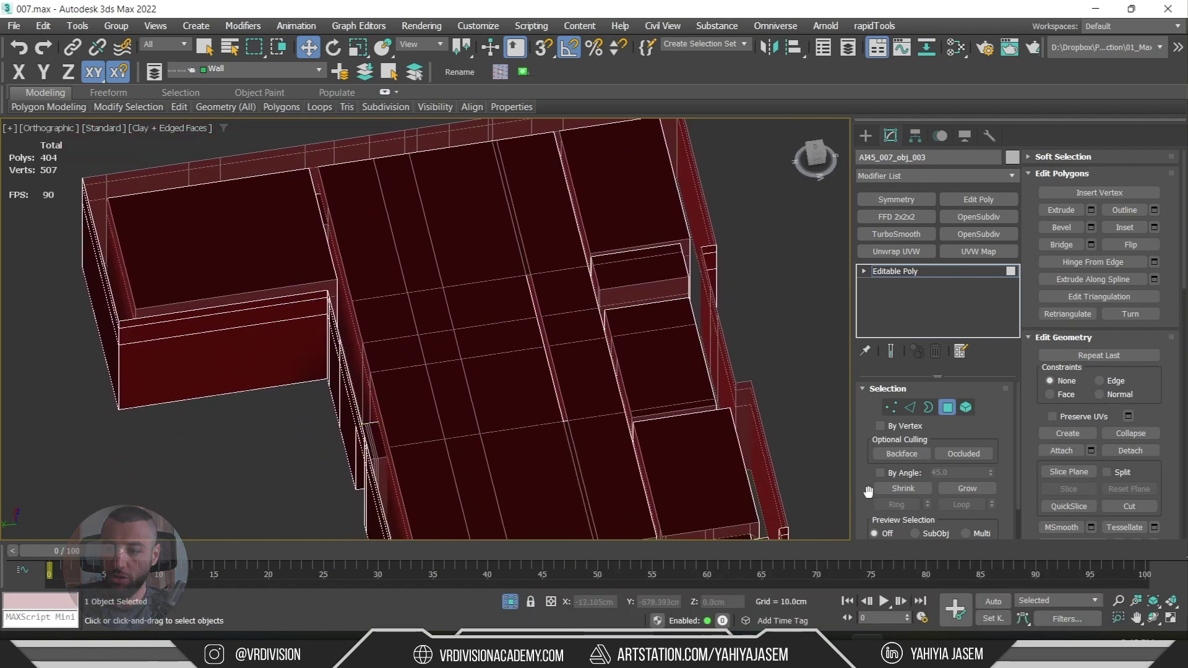
{"action": "left_click_drag", "start_coordinate": [868, 499], "coordinate": [862, 461]}
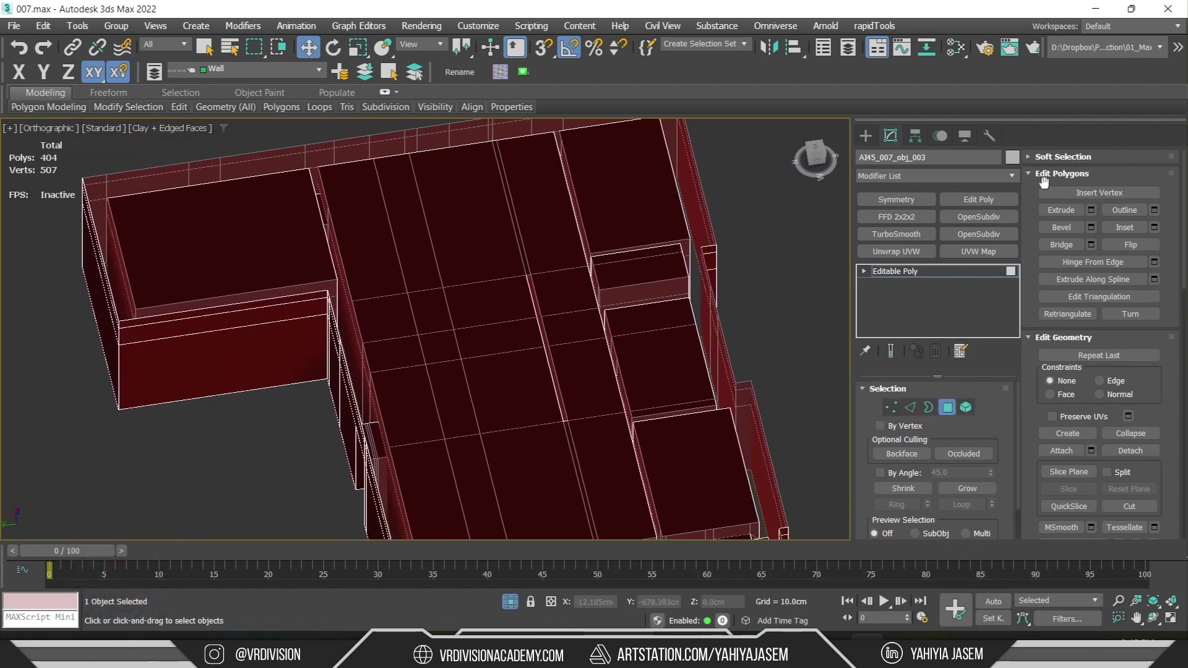
{"action": "left_click_drag", "start_coordinate": [956, 445], "coordinate": [957, 424]}
{"action": "left_click", "coordinate": [908, 454]}
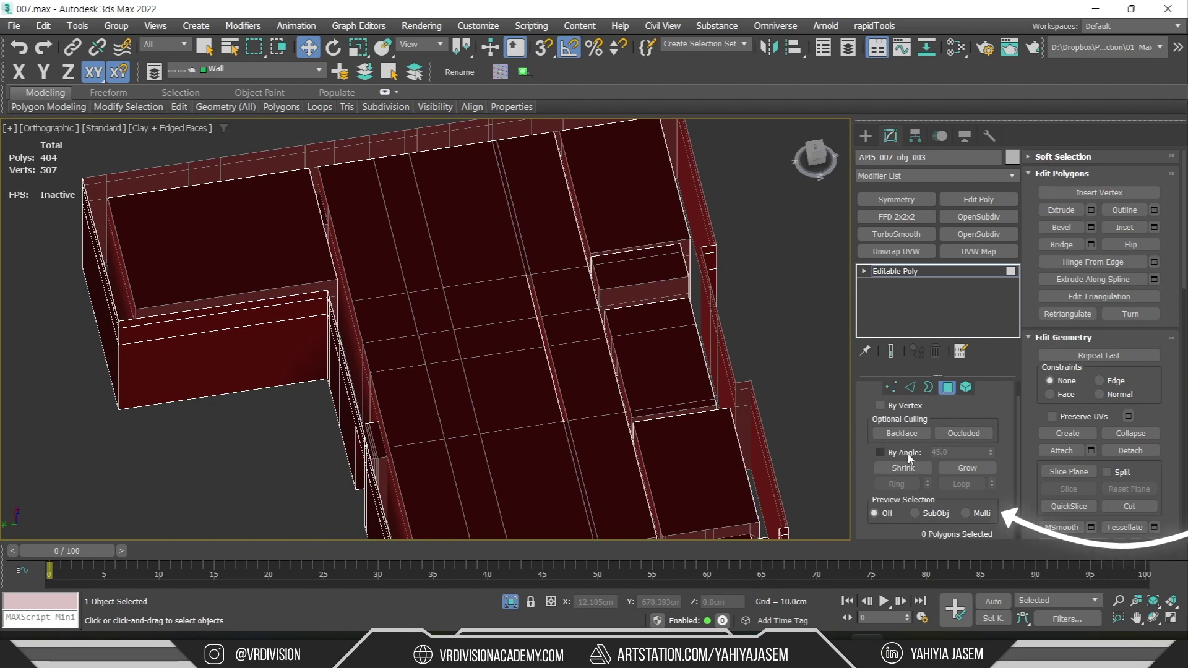
- Select the main room's large ceiling surface and detach it as a separate object
{"action": "left_click", "coordinate": [531, 370]}
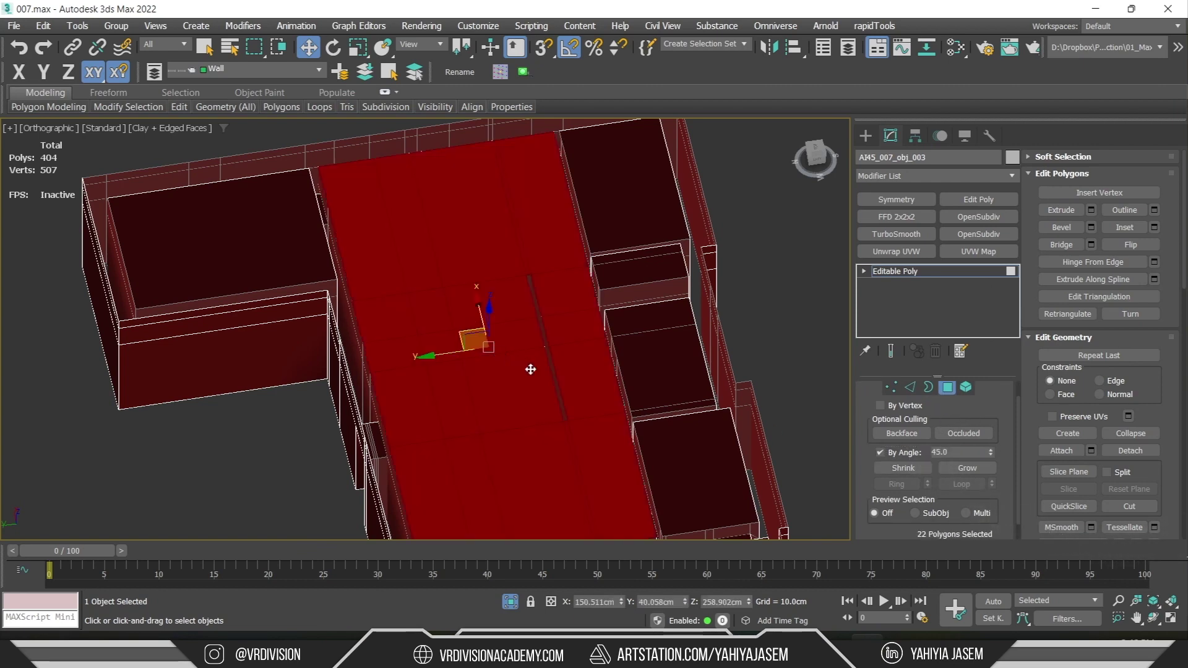
{"action": "middle_click_drag", "start_coordinate": [596, 240], "coordinate": [583, 193], "text": "alt"}
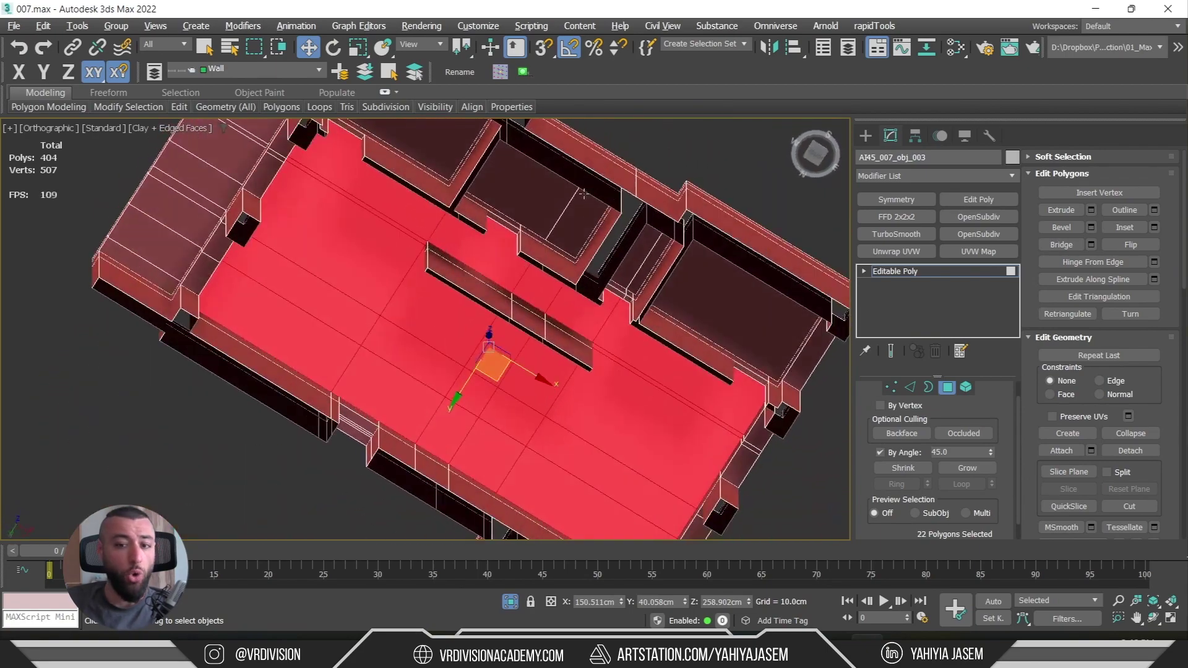
{"action": "middle_click_drag", "start_coordinate": [306, 391], "coordinate": [625, 324], "text": "alt"}
{"action": "key", "text": "ctrl+d"}
{"action": "key", "text": "Return"}
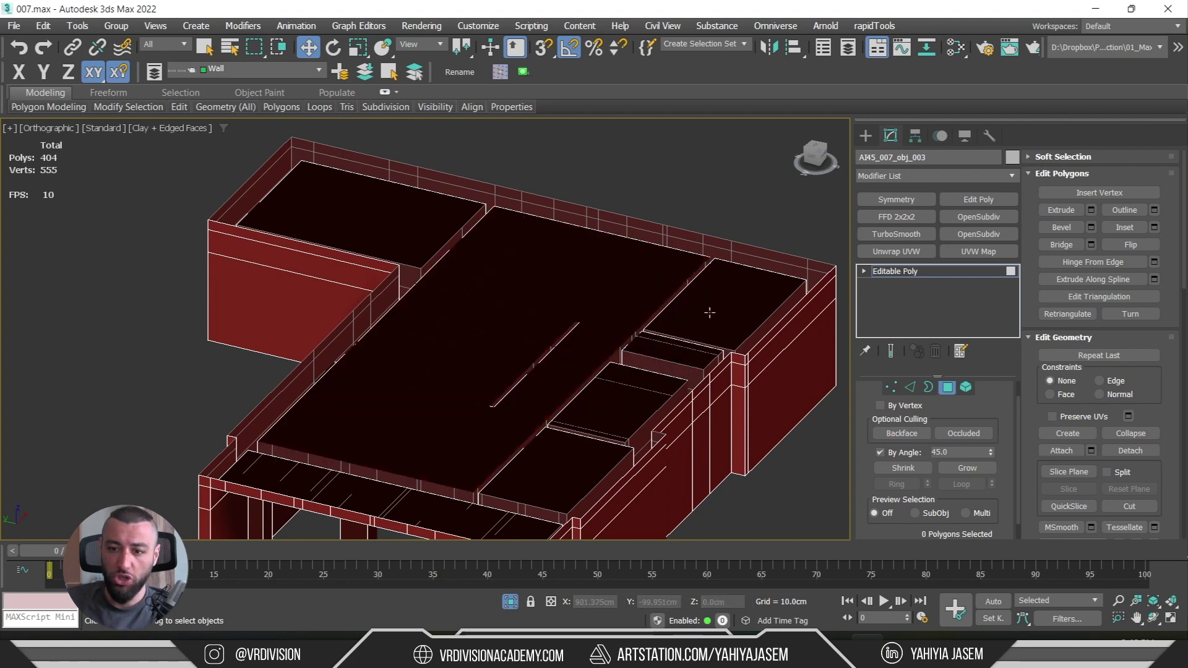
- Detach the ceilings of the projecting wing and of the largest side room across the main room as separate objects
{"action": "left_click", "coordinate": [706, 328]}
{"action": "middle_click_drag", "start_coordinate": [705, 337], "coordinate": [345, 247], "text": "alt"}
{"action": "left_click", "coordinate": [344, 247]}
{"action": "key", "text": "ctrl+d"}
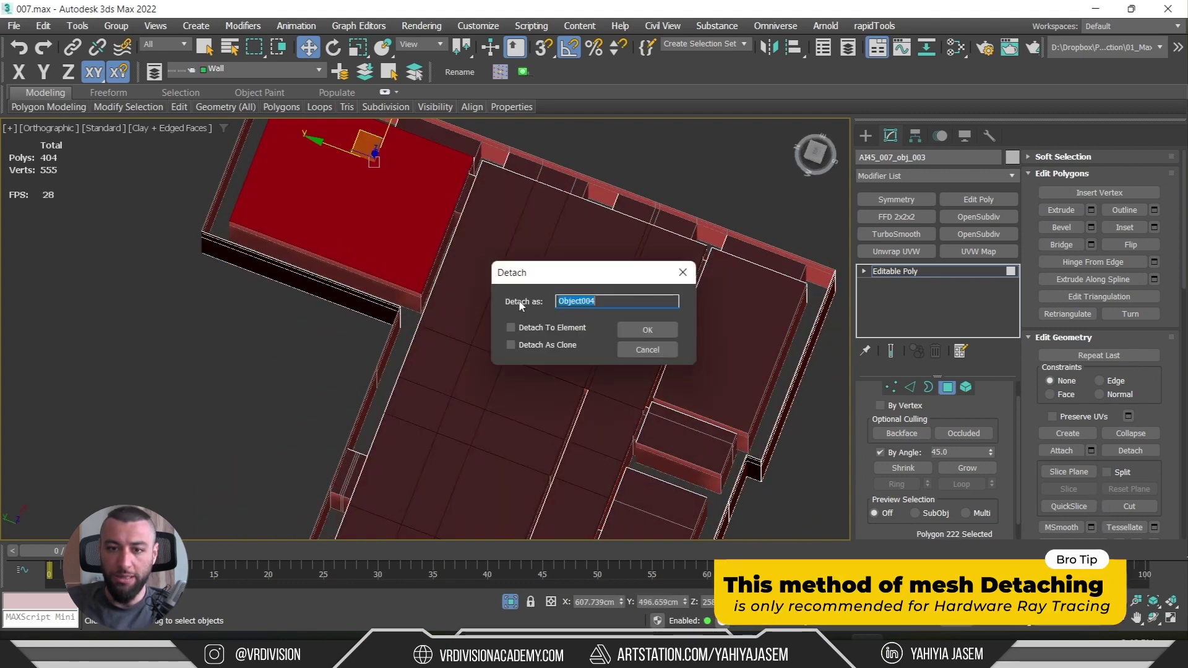
{"action": "left_click", "coordinate": [627, 332]}
{"action": "left_click", "coordinate": [747, 350]}
{"action": "key", "text": "ctrl+d"}
{"action": "left_click", "coordinate": [665, 335]}
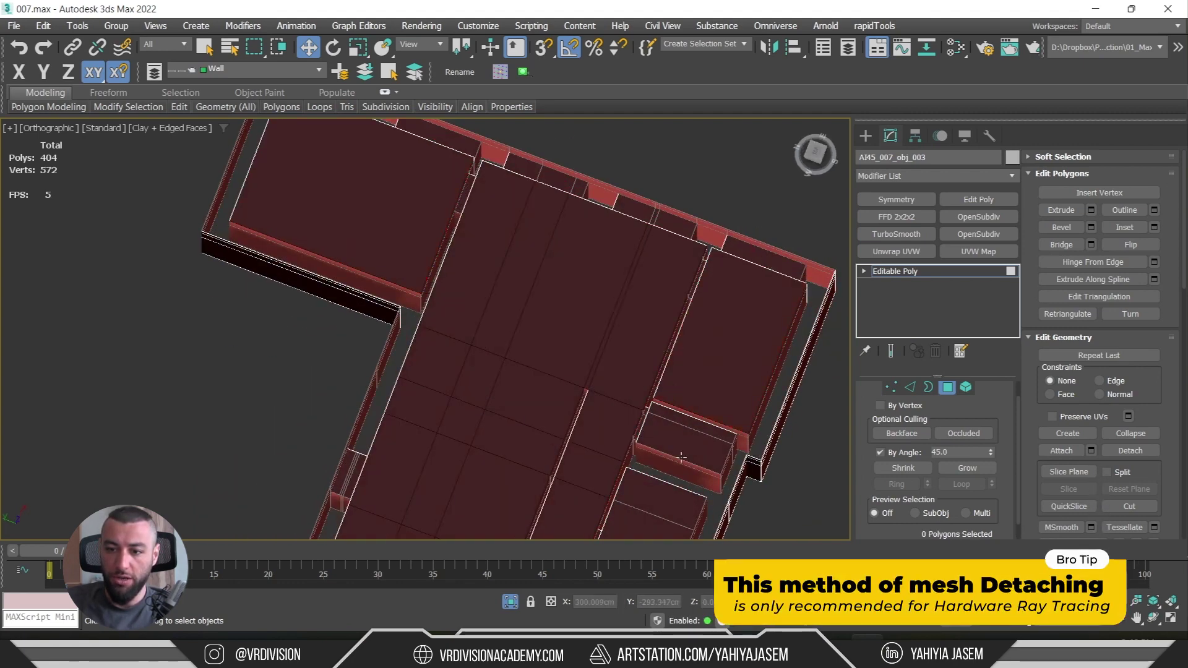
- Detach the ceilings of the three remaining side rooms one by one as separate objects, and isolate the walls
{"action": "left_click", "coordinate": [667, 447]}
{"action": "middle_click_drag", "start_coordinate": [667, 447], "coordinate": [653, 316]}
{"action": "key", "text": "ctrl+d"}
{"action": "left_click", "coordinate": [640, 332]}
{"action": "left_click", "coordinate": [616, 396]}
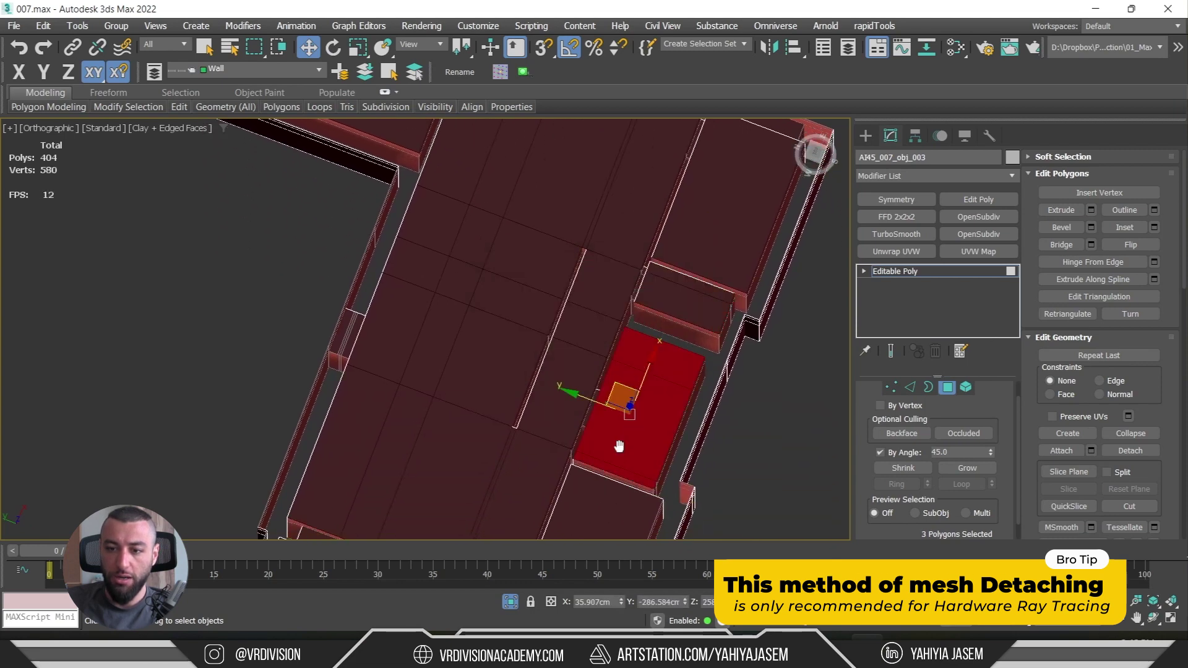
{"action": "middle_click_drag", "start_coordinate": [616, 396], "coordinate": [633, 373]}
{"action": "key", "text": "ctrl+d"}
{"action": "left_click", "coordinate": [638, 334]}
{"action": "left_click", "coordinate": [591, 365]}
{"action": "key", "text": "ctrl+d"}
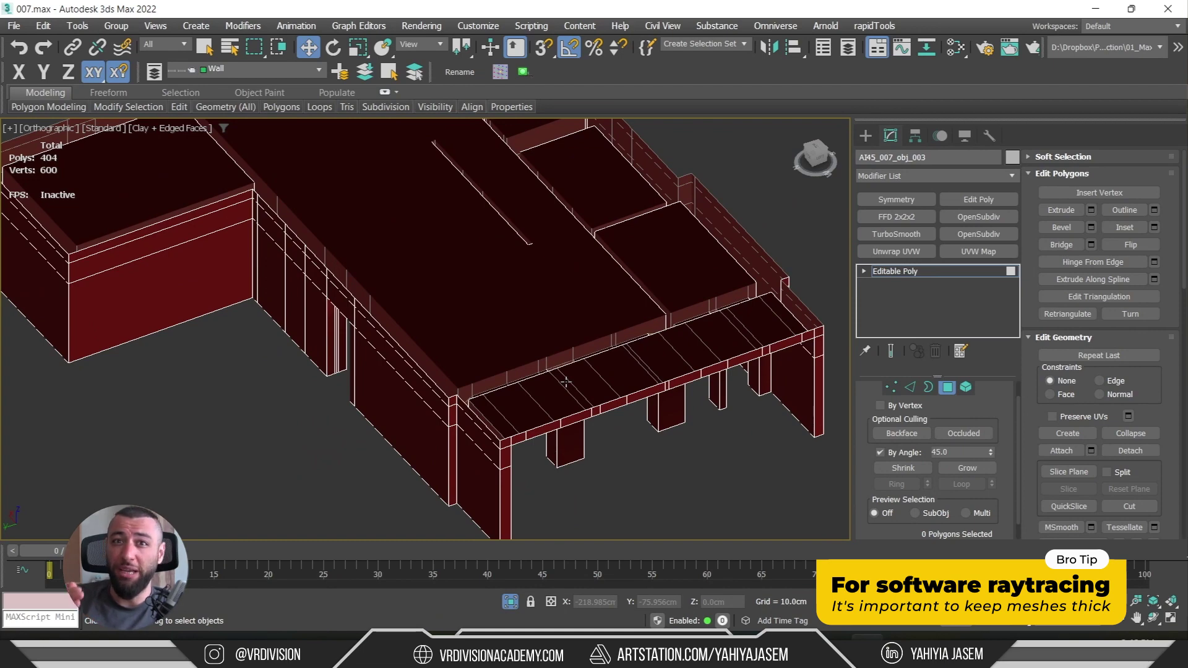
{"action": "scroll", "coordinate": [566, 382], "scroll_direction": "down", "scroll_amount": 5}
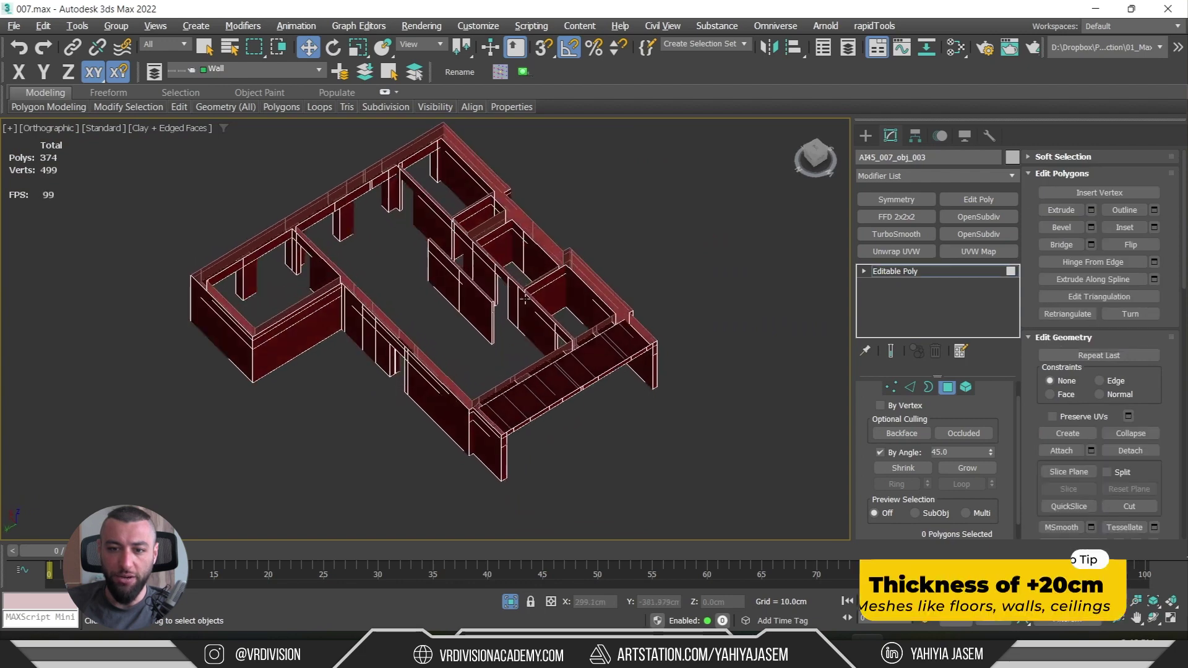
- Turn off by-angle selection and detach the projecting wing's solid side wall, with its inner and outer faces, as a separate object
{"action": "middle_click_drag", "start_coordinate": [525, 299], "coordinate": [594, 304], "text": "alt"}
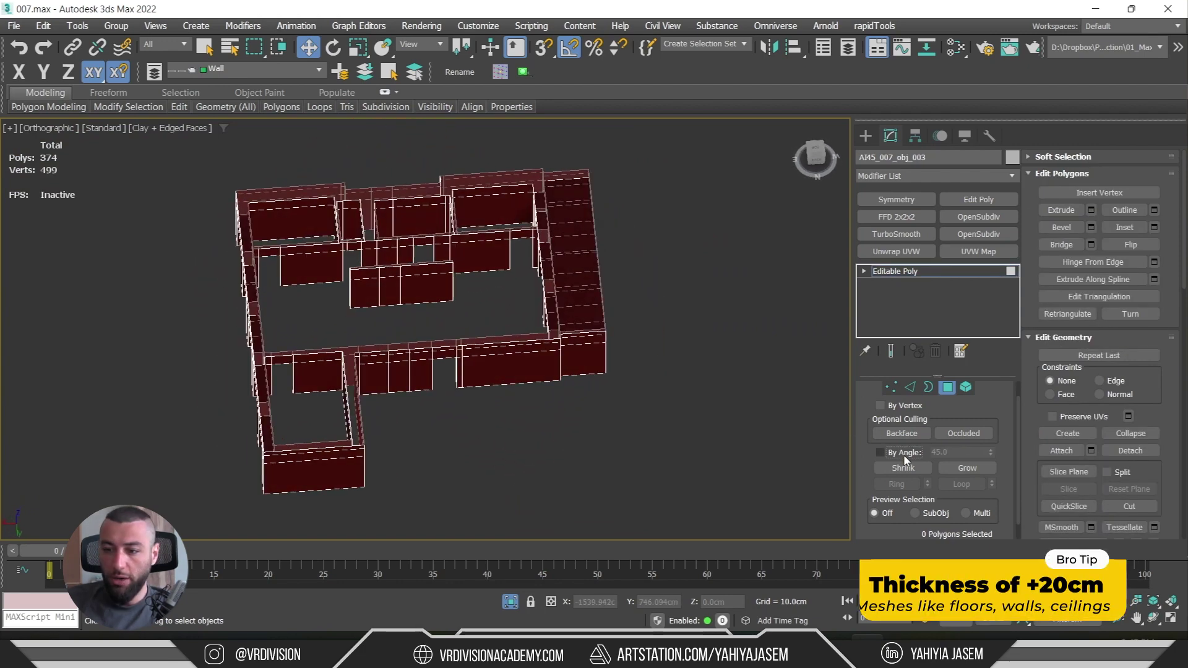
{"action": "middle_click_drag", "start_coordinate": [541, 399], "coordinate": [567, 338], "text": "alt"}
{"action": "scroll", "coordinate": [424, 385], "scroll_direction": "up", "scroll_amount": 6}
{"action": "left_click", "coordinate": [375, 403]}
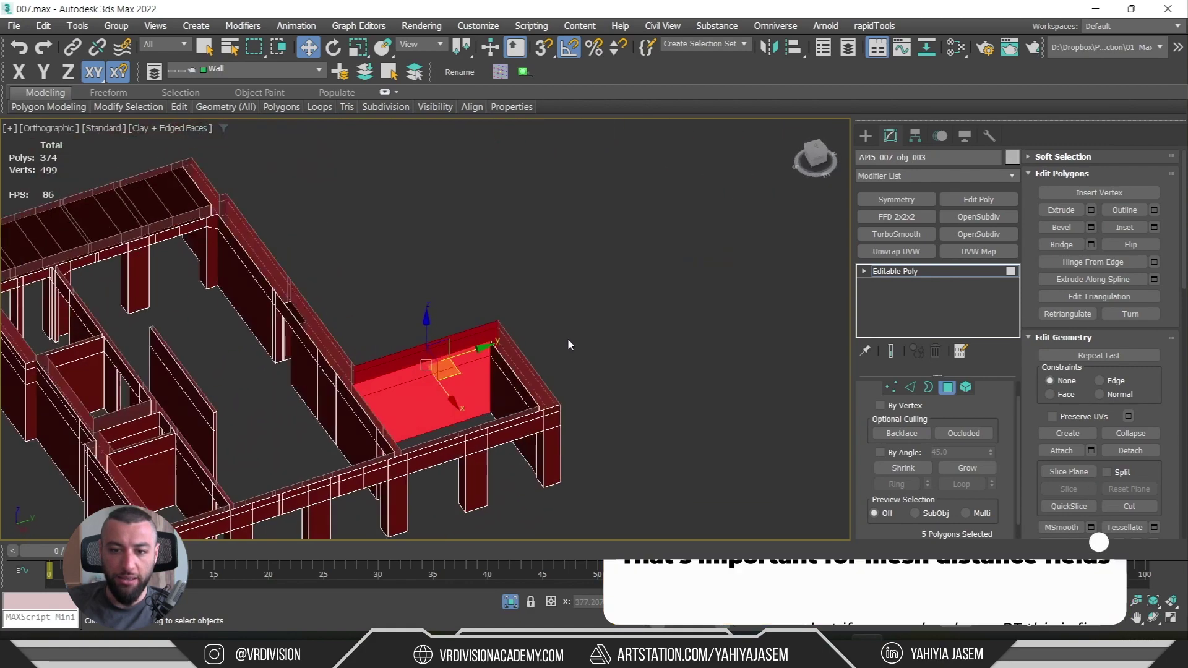
{"action": "scroll", "coordinate": [567, 338], "scroll_direction": "down", "scroll_amount": 2}
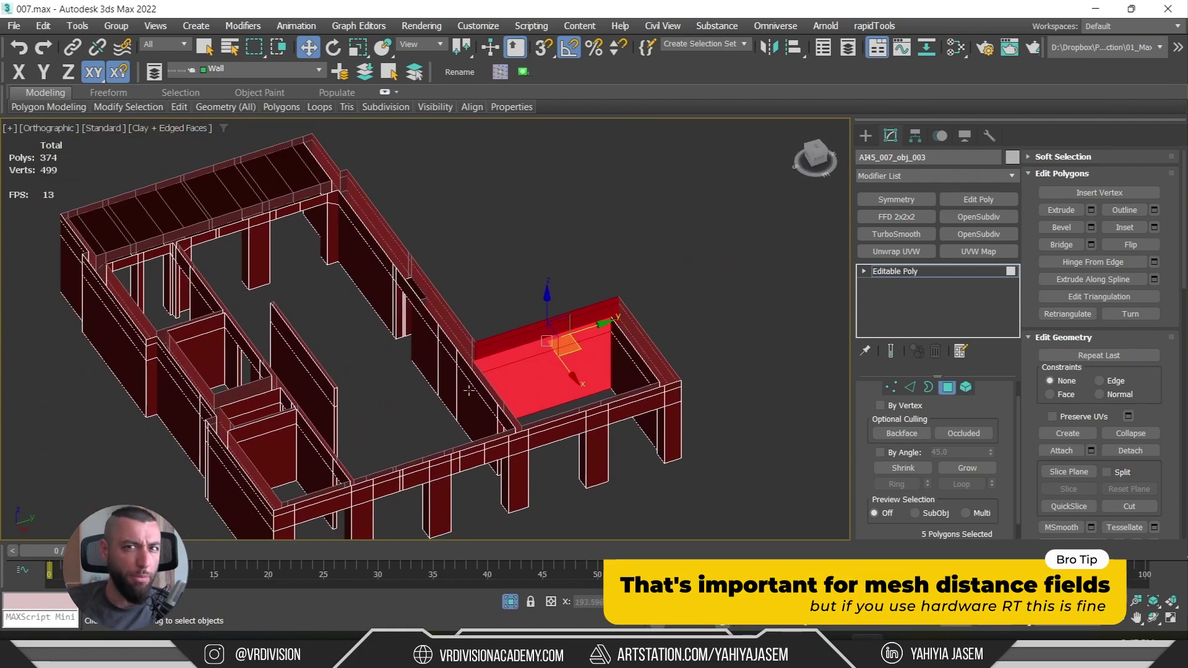
{"action": "middle_click_drag", "start_coordinate": [603, 361], "coordinate": [592, 367], "text": "alt"}
{"action": "middle_click_drag", "start_coordinate": [604, 314], "coordinate": [610, 322], "text": "alt"}
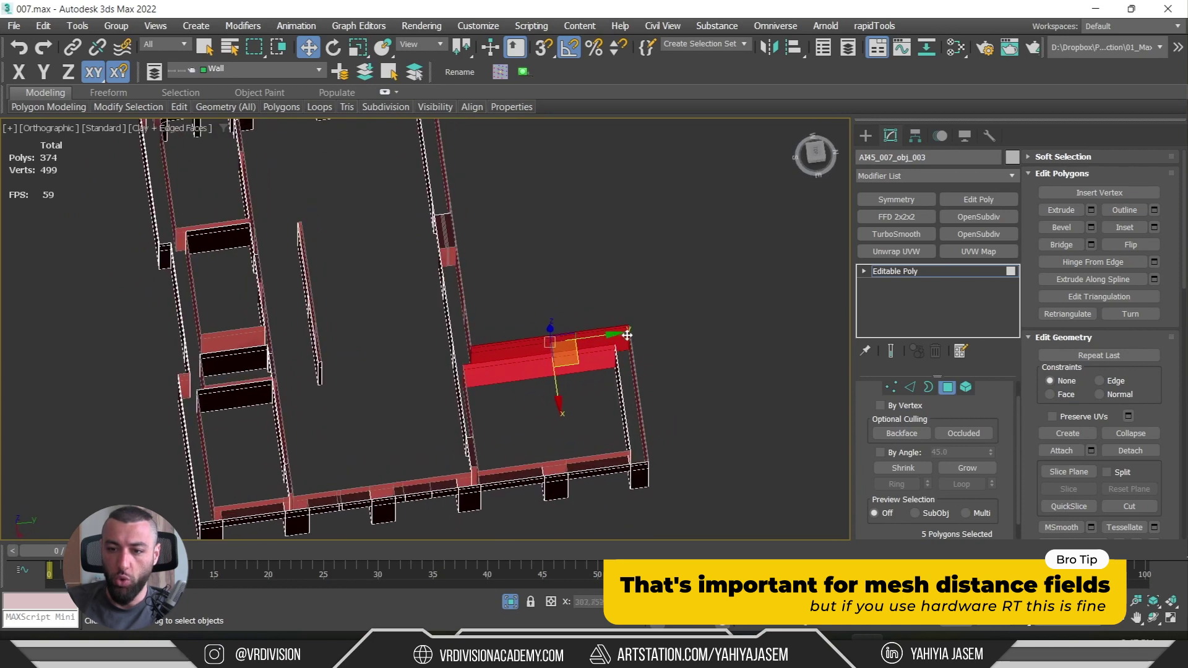
{"action": "left_click", "coordinate": [1131, 451]}
{"action": "left_click", "coordinate": [649, 347]}
- Detach the projecting wing's outer end wall and its pillared front wall as separate objects
{"action": "left_click", "coordinate": [617, 406]}
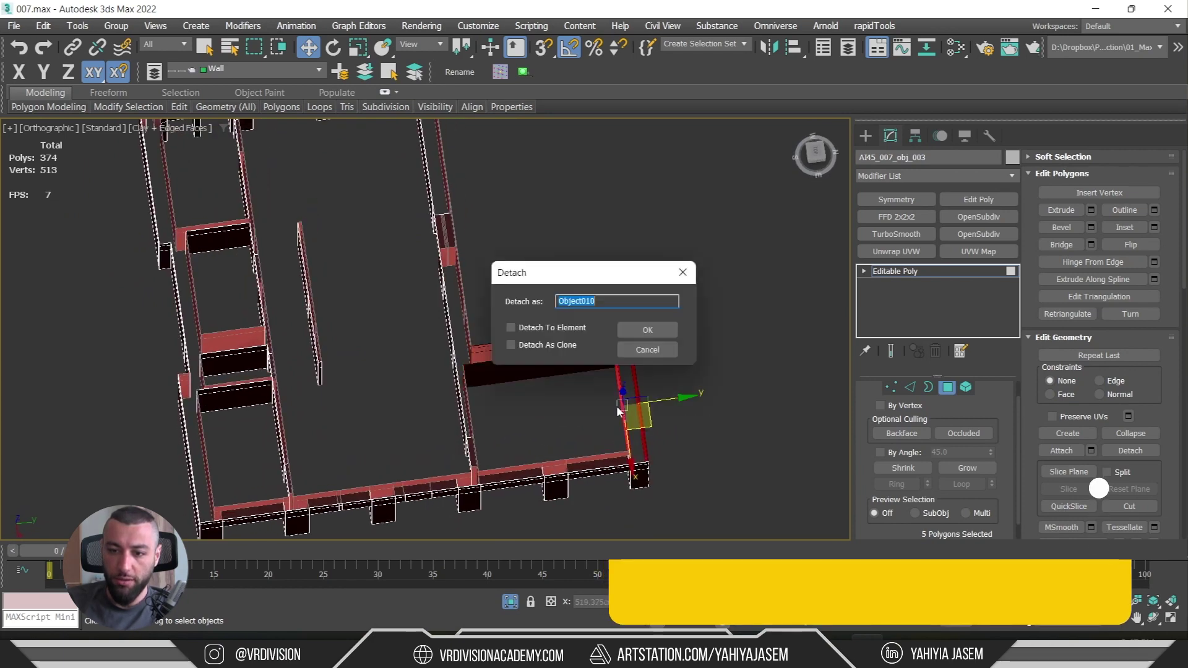
{"action": "left_click", "coordinate": [650, 333]}
{"action": "middle_click_drag", "start_coordinate": [680, 428], "coordinate": [705, 427], "text": "alt"}
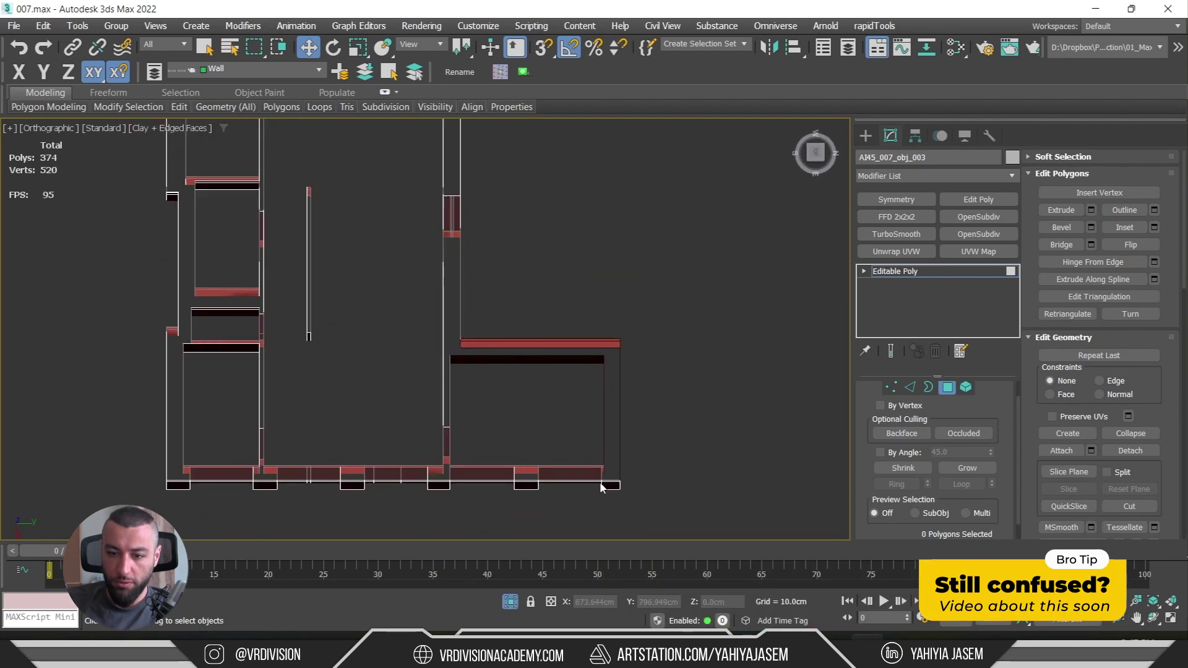
{"action": "left_click", "coordinate": [604, 486]}
{"action": "left_click", "coordinate": [1131, 450]}
{"action": "left_click", "coordinate": [658, 333]}
- Detach the full-height end wall section adjoining the pillared wall as a separate object
{"action": "middle_click_drag", "start_coordinate": [659, 333], "coordinate": [622, 427], "text": "alt"}
{"action": "left_click_drag", "start_coordinate": [68, 518], "coordinate": [69, 518]}
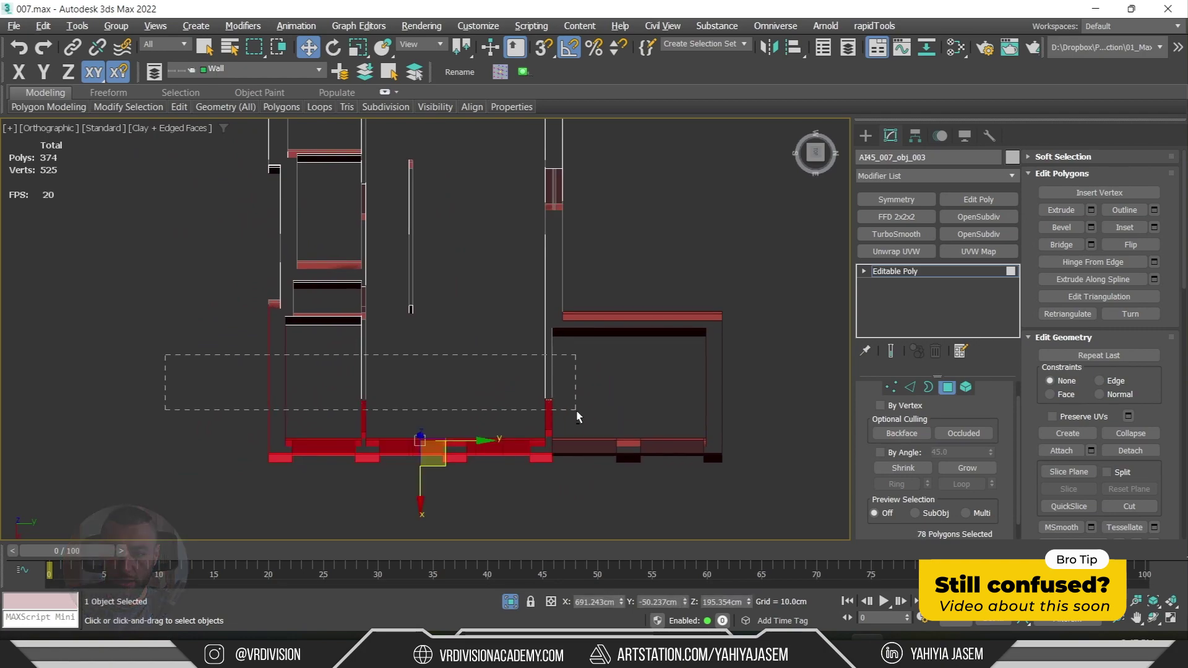
{"action": "middle_click_drag", "start_coordinate": [570, 421], "coordinate": [751, 363], "text": "alt"}
{"action": "key", "text": "z"}
{"action": "middle_click_drag", "start_coordinate": [588, 413], "coordinate": [544, 367], "text": "alt"}
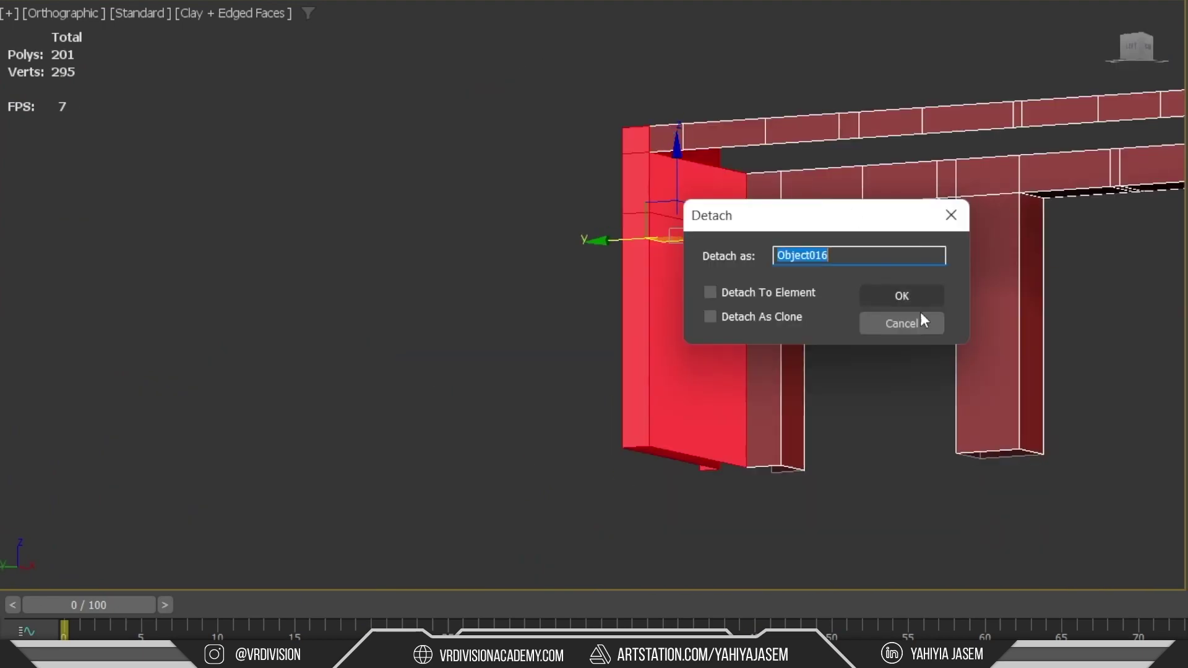
{"action": "left_click", "coordinate": [902, 296]}
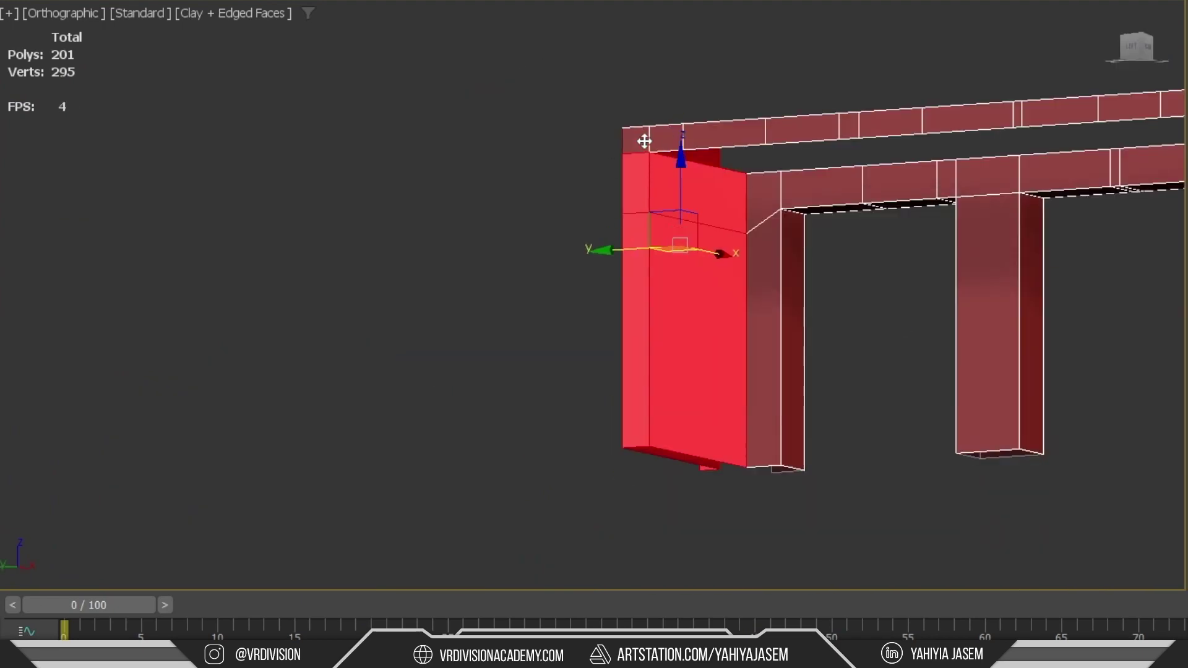
- Select two stacked faces of the long inner wall beside a doorway
{"action": "middle_click_drag", "start_coordinate": [901, 296], "coordinate": [636, 337], "text": "alt"}
{"action": "scroll", "coordinate": [637, 337], "scroll_direction": "up", "scroll_amount": 3}
{"action": "left_click", "coordinate": [699, 295]}
{"action": "middle_click_drag", "start_coordinate": [699, 295], "coordinate": [670, 258], "text": "alt"}
{"action": "middle_click_drag", "start_coordinate": [463, 324], "coordinate": [486, 352], "text": "alt"}
{"action": "left_click", "coordinate": [485, 353]}
{"action": "left_click", "coordinate": [465, 303], "text": "ctrl"}
{"action": "middle_click_drag", "start_coordinate": [466, 302], "coordinate": [600, 270], "text": "alt"}
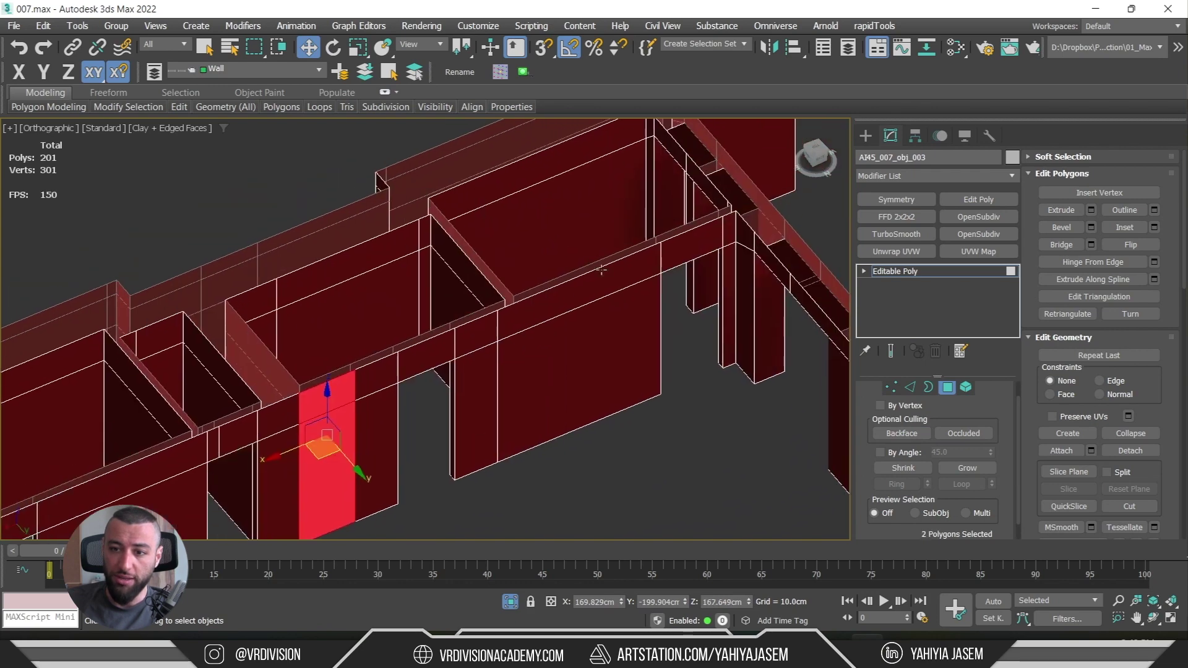
{"action": "middle_click_drag", "start_coordinate": [686, 284], "coordinate": [541, 291], "text": "alt"}
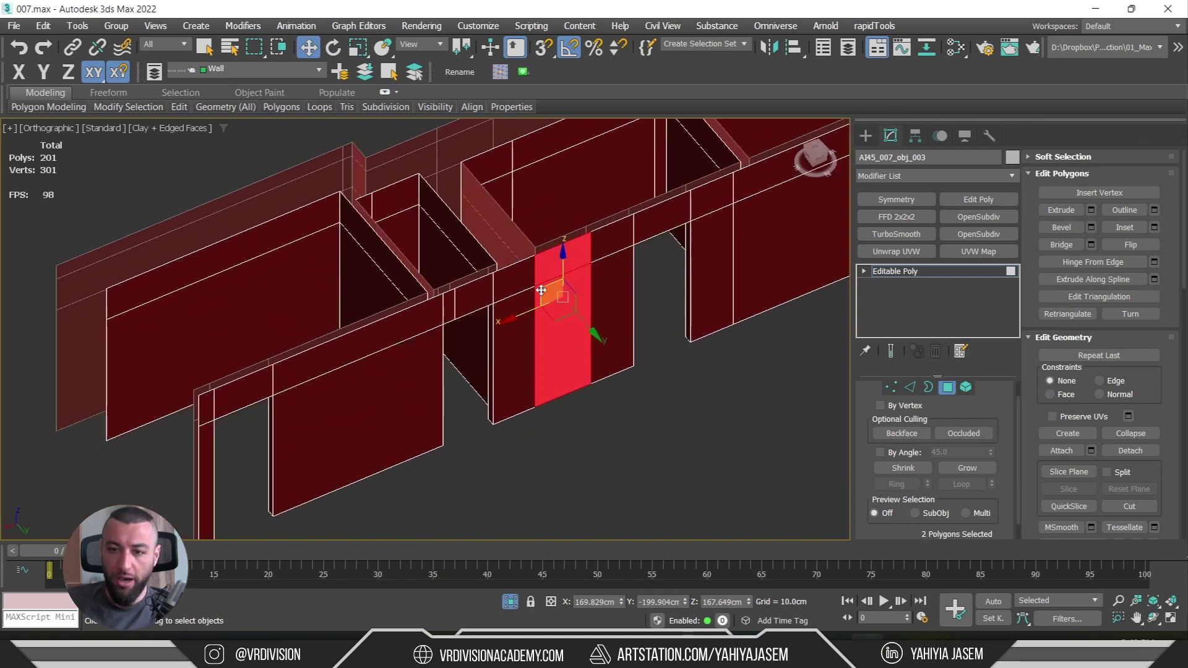
- Select the end section of the long inner wall up to the first doorway, leaving out the room's back wall face
{"action": "middle_click_drag", "start_coordinate": [249, 372], "coordinate": [347, 322]}
{"action": "left_click", "coordinate": [346, 247]}
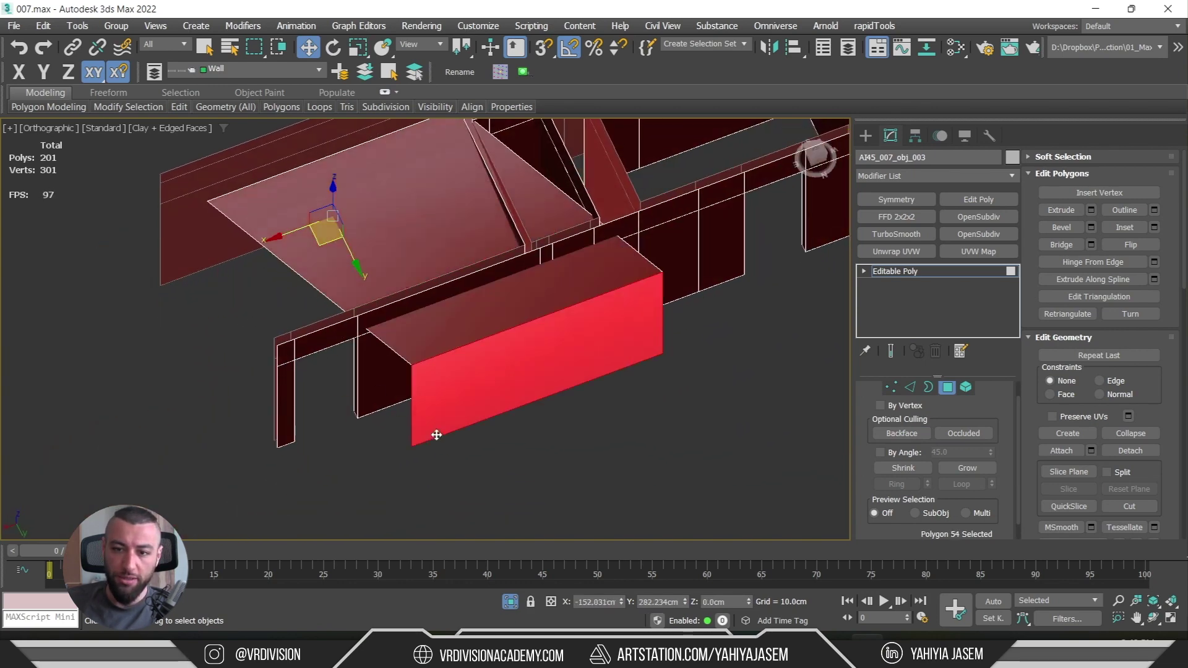
{"action": "left_click_drag", "start_coordinate": [199, 291], "coordinate": [200, 292], "text": "ctrl"}
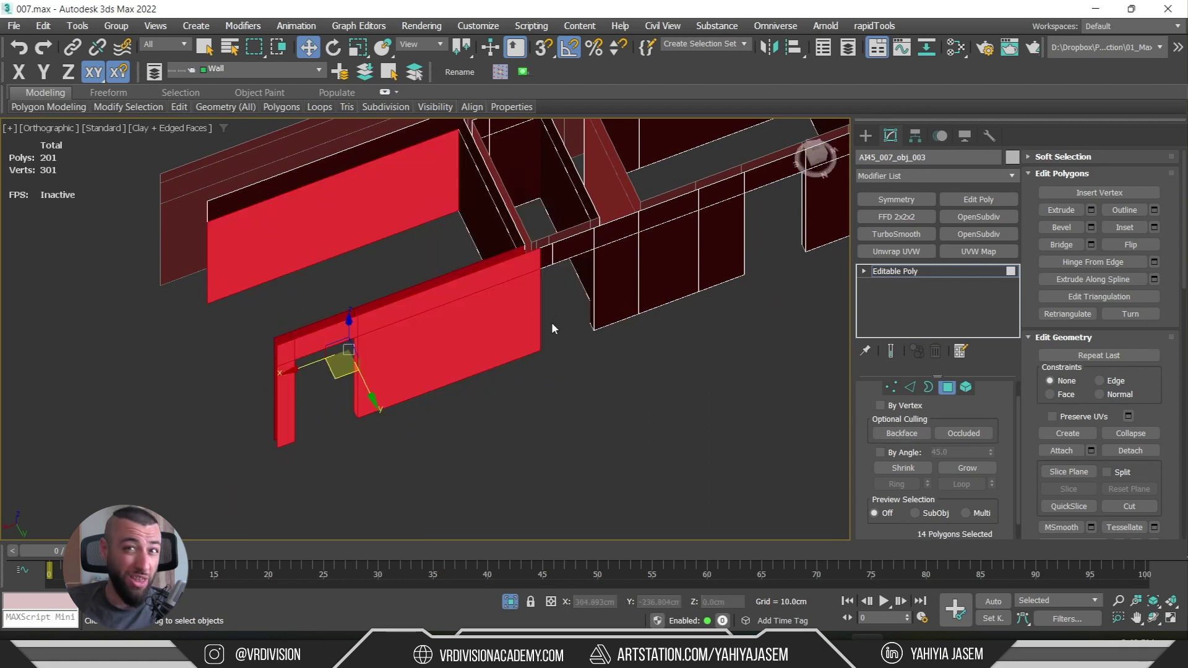
{"action": "middle_click_drag", "start_coordinate": [552, 328], "coordinate": [526, 356]}
{"action": "left_click_drag", "start_coordinate": [389, 491], "coordinate": [389, 489], "text": "alt"}
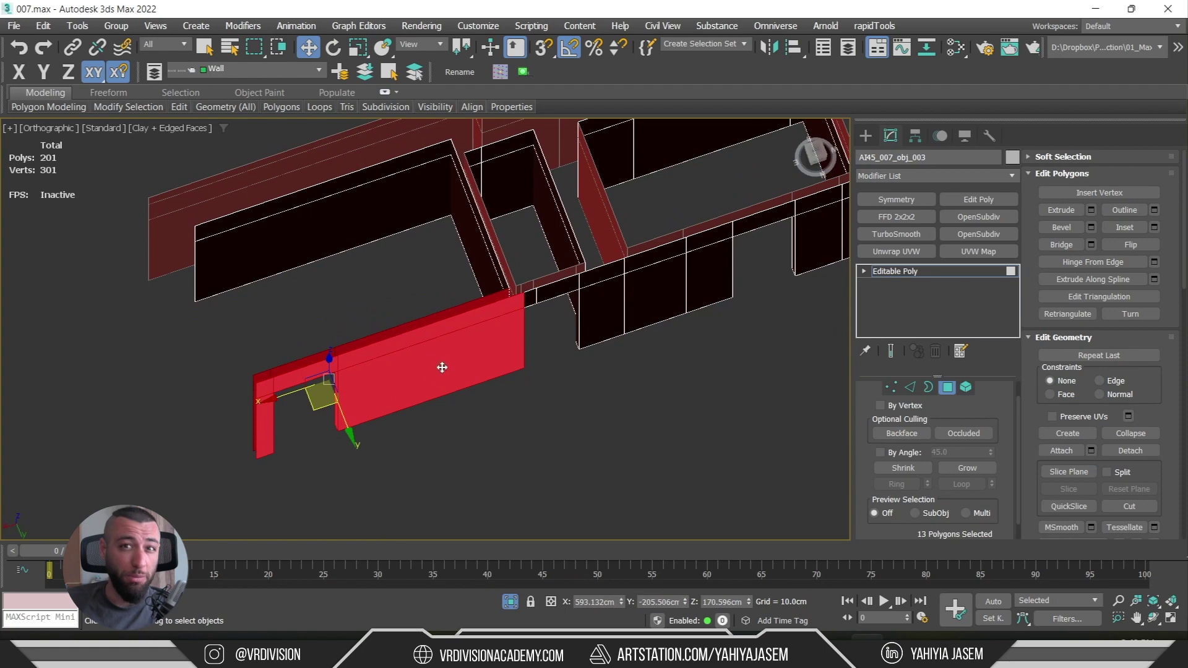
- Inspect the individual polygons above the doorway where the inner wall's end section meets the cross wall
{"action": "scroll", "coordinate": [471, 339], "scroll_direction": "up", "scroll_amount": 5}
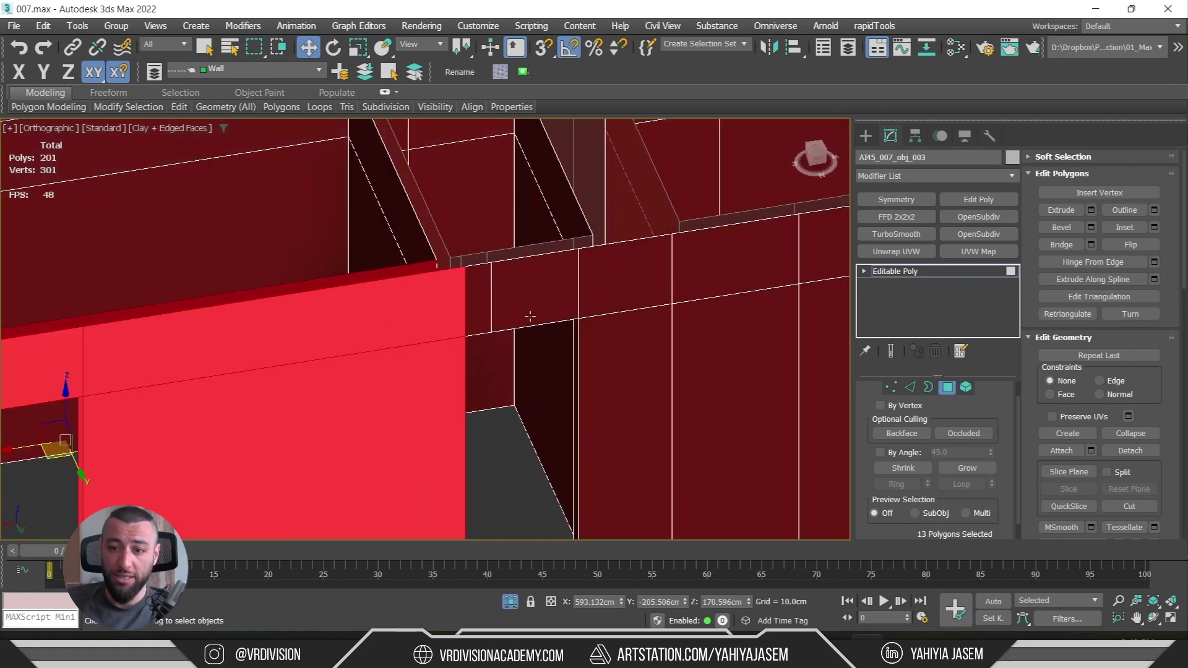
{"action": "left_click", "coordinate": [474, 282]}
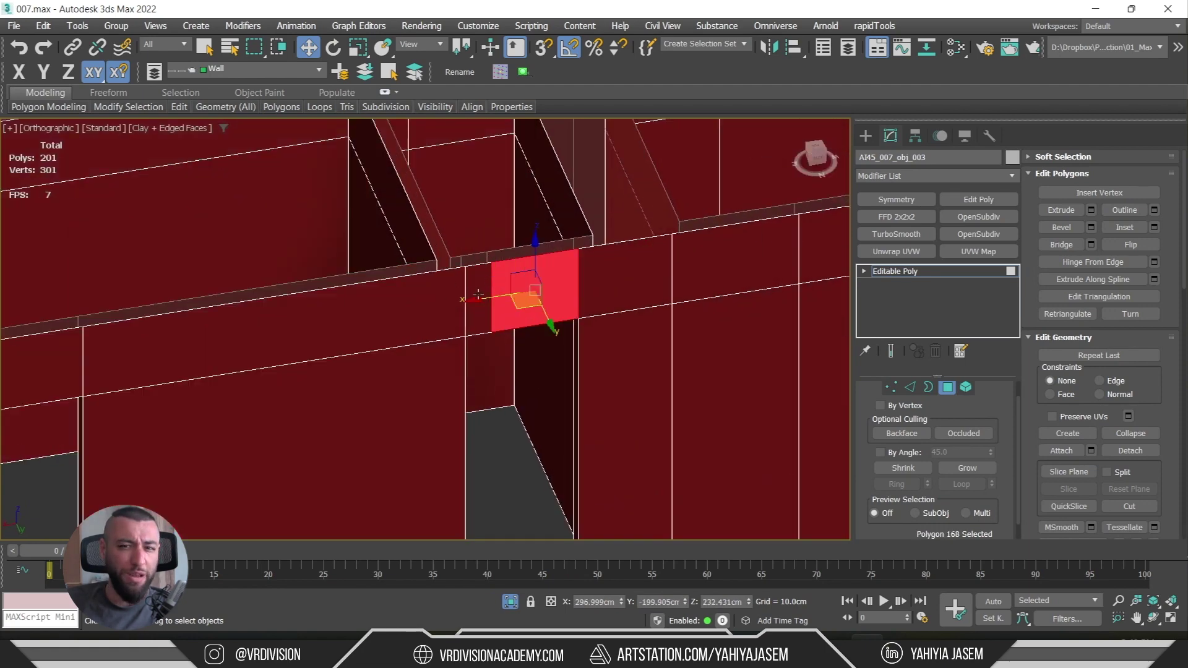
{"action": "scroll", "coordinate": [478, 294], "scroll_direction": "down", "scroll_amount": 3}
{"action": "left_click", "coordinate": [489, 316]}
{"action": "scroll", "coordinate": [463, 329], "scroll_direction": "down", "scroll_amount": 3}
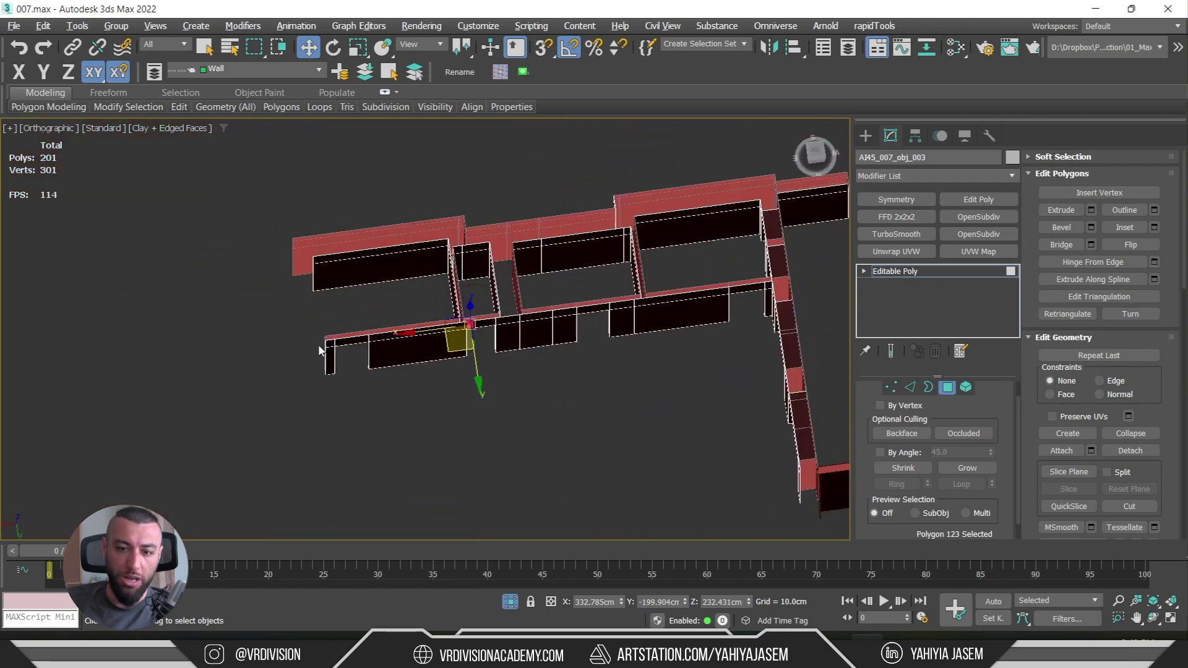
- Try to separate the long inner wall's end section at the doorway, and undo it
{"action": "left_click", "coordinate": [345, 351]}
{"action": "scroll", "coordinate": [438, 371], "scroll_direction": "up", "scroll_amount": 4}
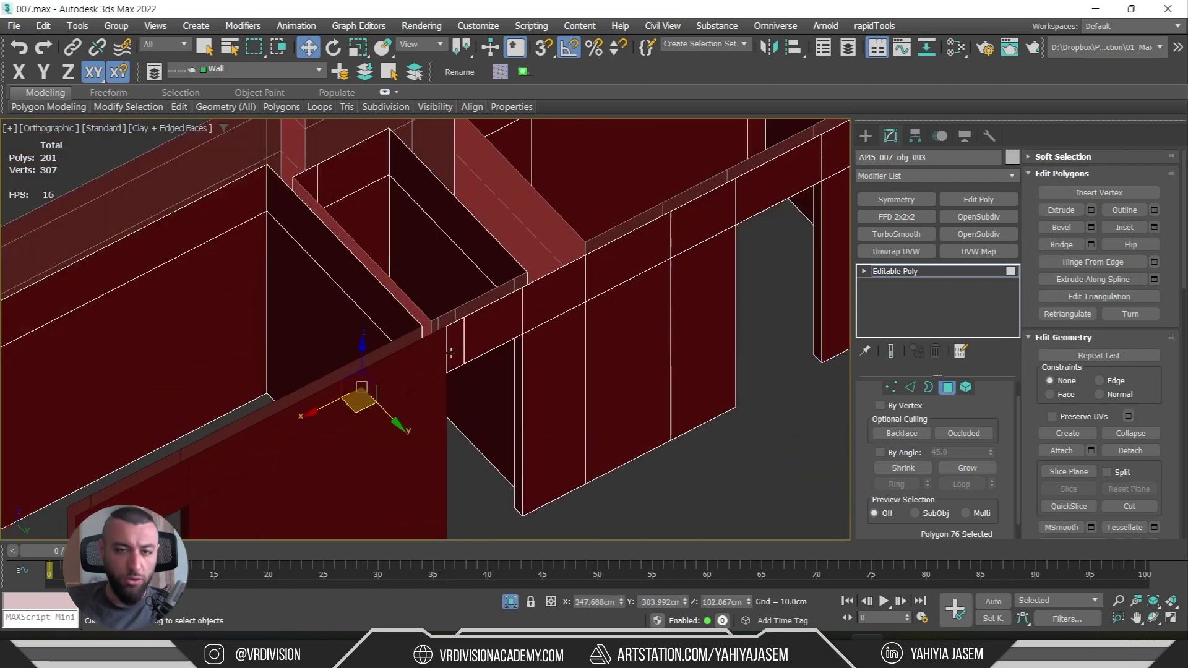
{"action": "left_click", "coordinate": [438, 355]}
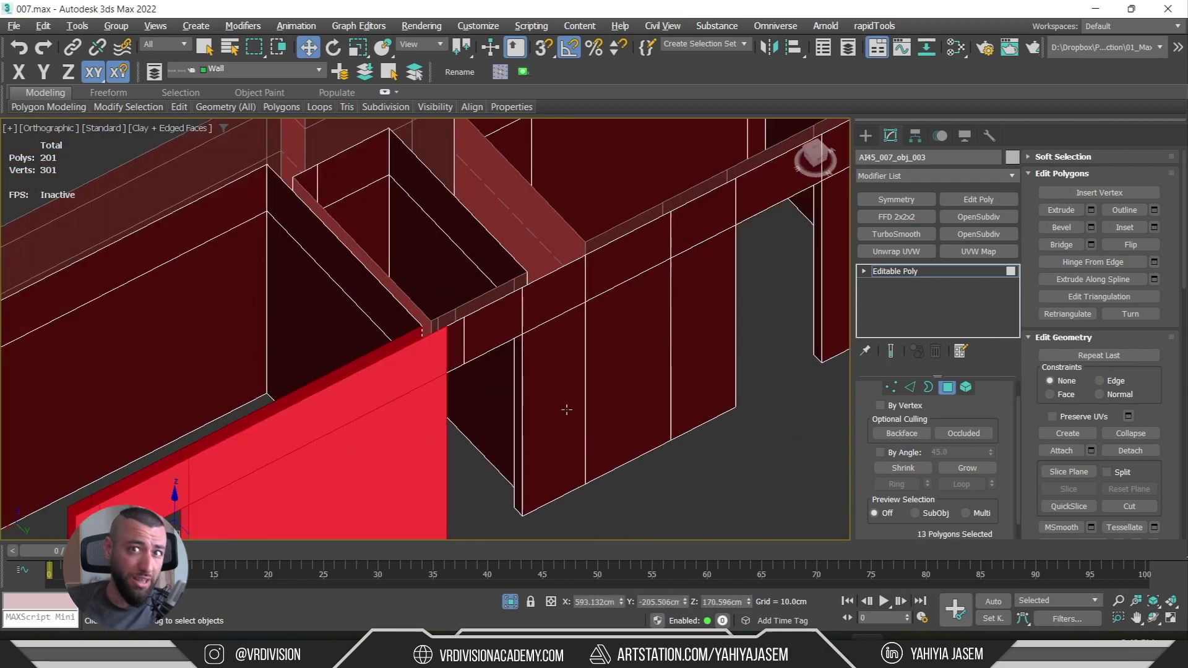
- Enable by-angle selection at 45.0 and detach the long inner wall's entire face along the side rooms as a separate object
{"action": "middle_click_drag", "start_coordinate": [566, 410], "coordinate": [652, 470], "text": "alt"}
{"action": "left_click", "coordinate": [652, 469]}
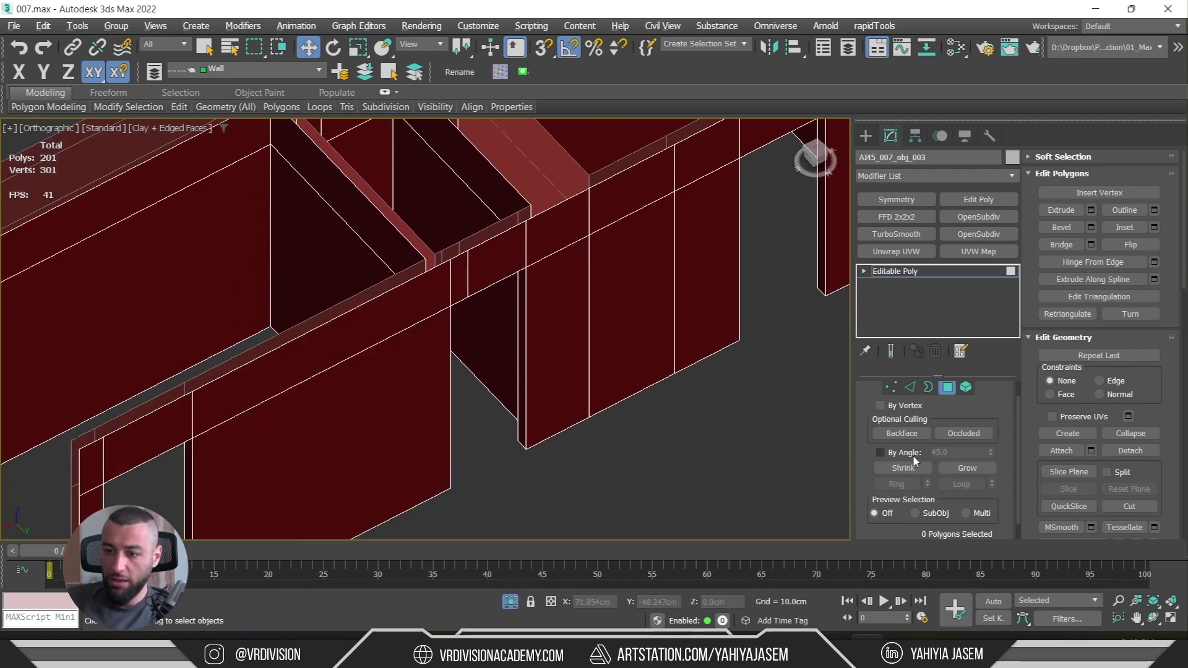
{"action": "double_click", "coordinate": [732, 344]}
{"action": "middle_click_drag", "start_coordinate": [732, 344], "coordinate": [655, 326], "text": "alt"}
{"action": "key", "text": "shift+z"}
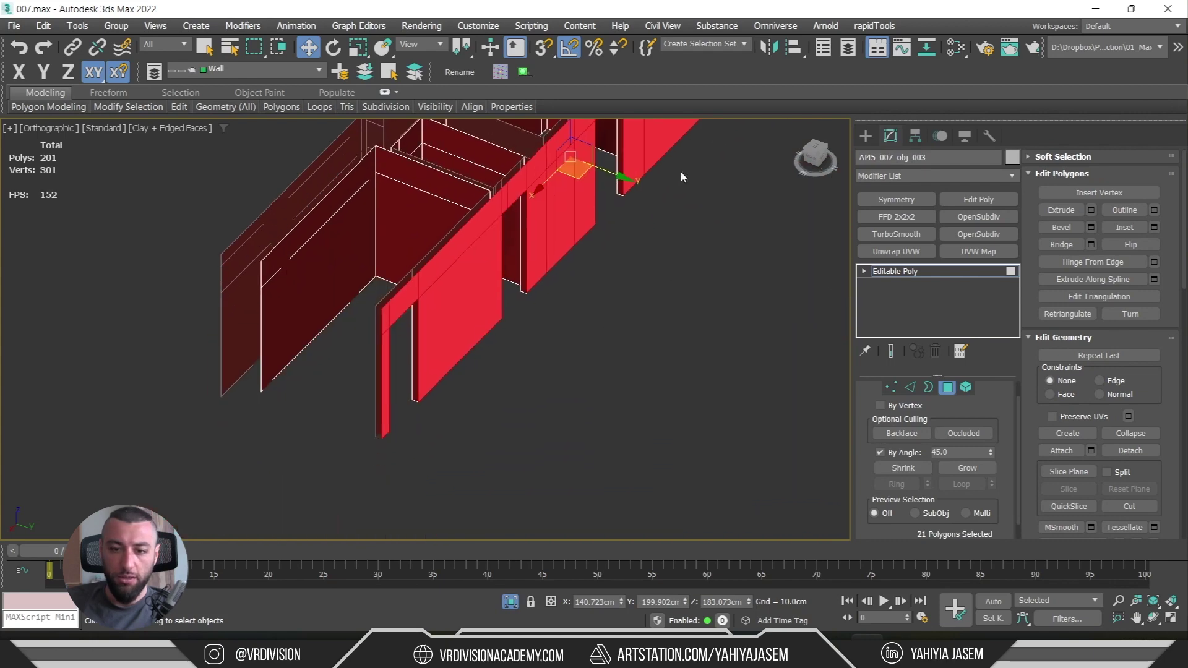
{"action": "key", "text": "shift+z"}
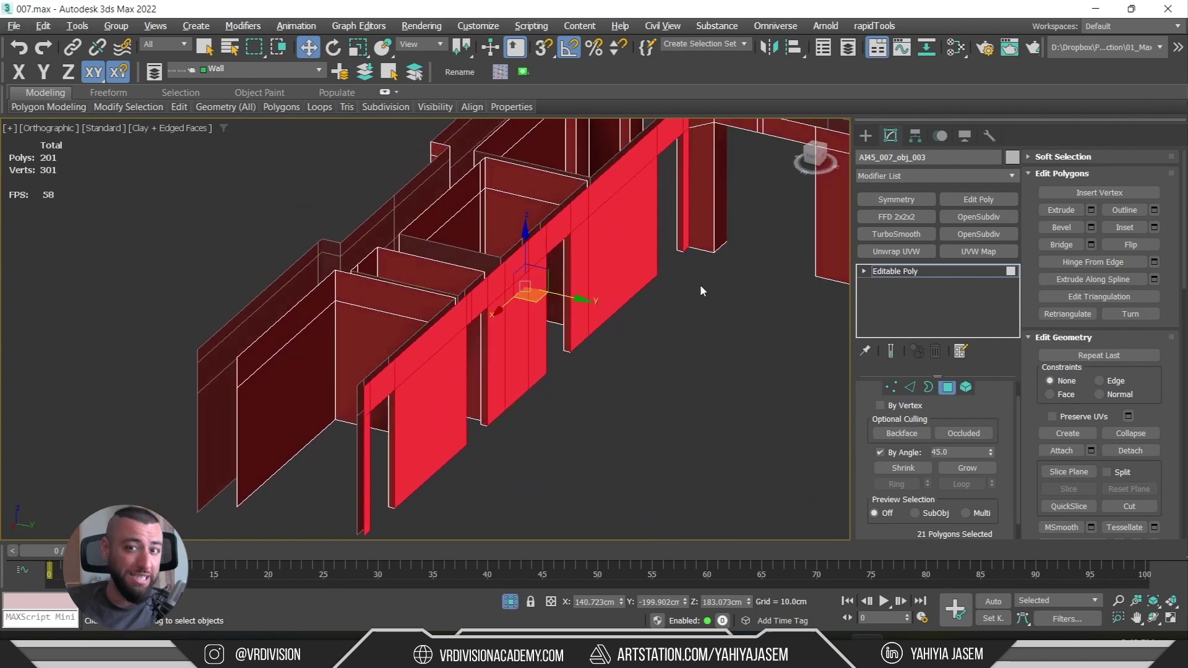
{"action": "key", "text": "ctrl+d"}
{"action": "key", "text": "Return"}
- Select the inner face of the remaining pillared wall and detach it as a separate object
{"action": "scroll", "coordinate": [659, 330], "scroll_direction": "down", "scroll_amount": 3}
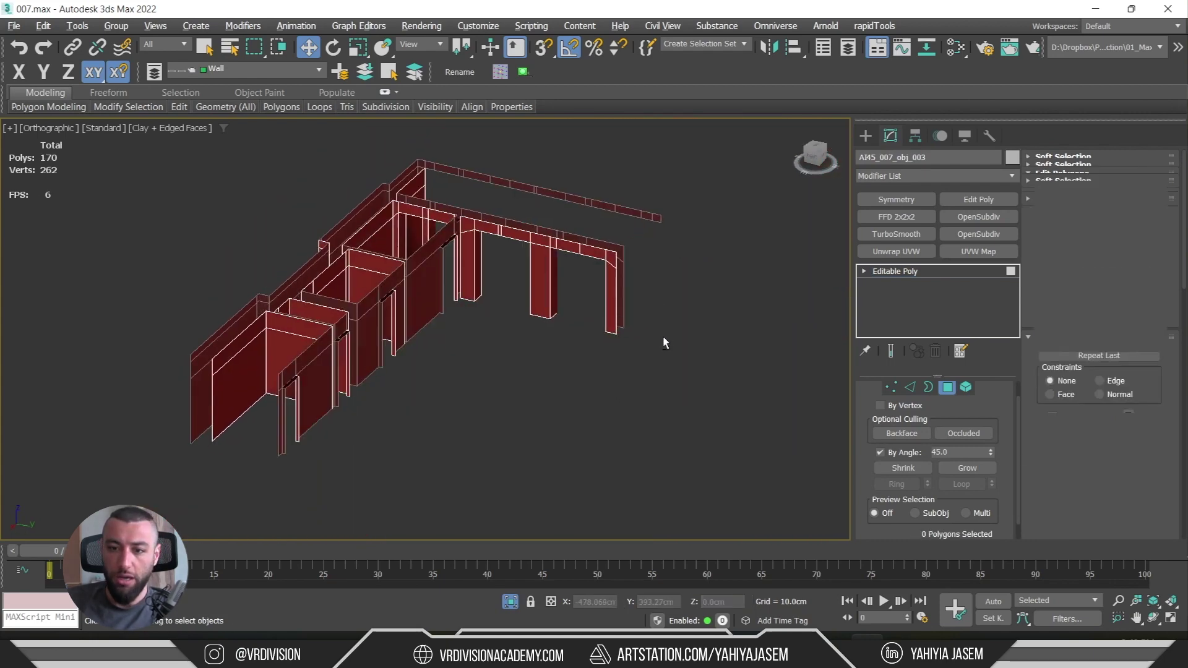
{"action": "middle_click_drag", "start_coordinate": [566, 278], "coordinate": [537, 232], "text": "alt"}
{"action": "scroll", "coordinate": [536, 232], "scroll_direction": "up", "scroll_amount": 3}
{"action": "left_click", "coordinate": [542, 204]}
{"action": "key", "text": "ctrl+d"}
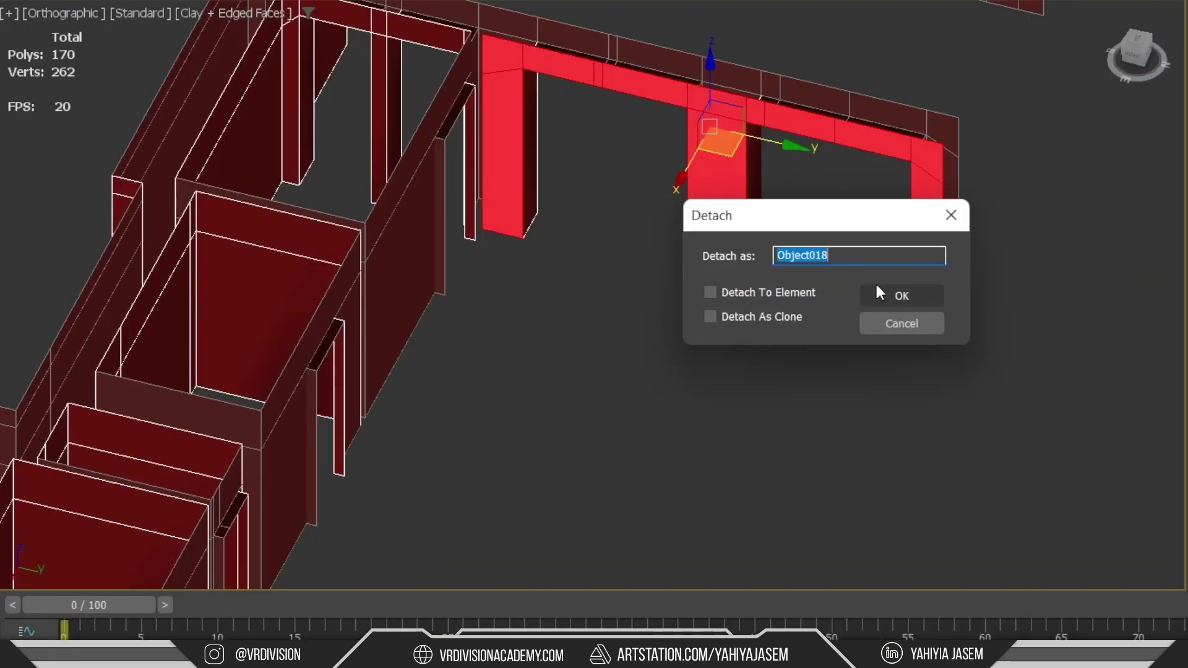
{"action": "left_click", "coordinate": [879, 292]}
- With by-angle selection off, detach the end room's wall section on the main-room side as a separate object
{"action": "scroll", "coordinate": [879, 292], "scroll_direction": "down", "scroll_amount": 5}
{"action": "middle_click_drag", "start_coordinate": [879, 292], "coordinate": [817, 323], "text": "alt"}
{"action": "scroll", "coordinate": [793, 371], "scroll_direction": "up", "scroll_amount": 5}
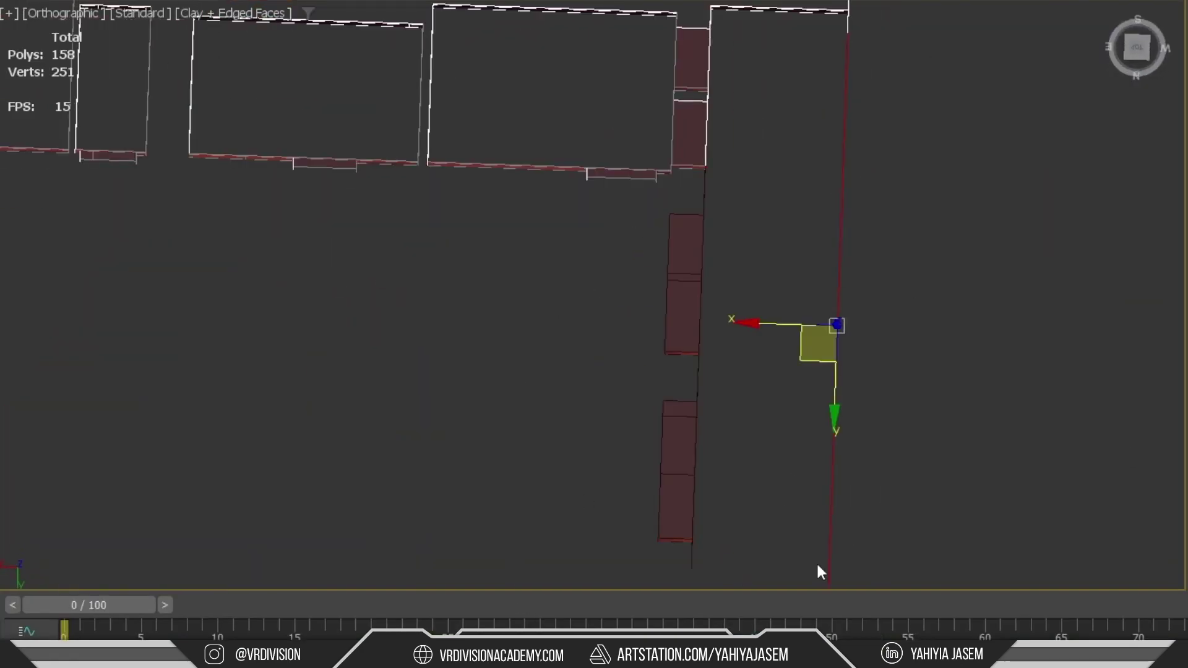
{"action": "middle_click_drag", "start_coordinate": [822, 572], "coordinate": [328, 453], "text": "alt"}
{"action": "left_click_drag", "start_coordinate": [240, 353], "coordinate": [436, 532]}
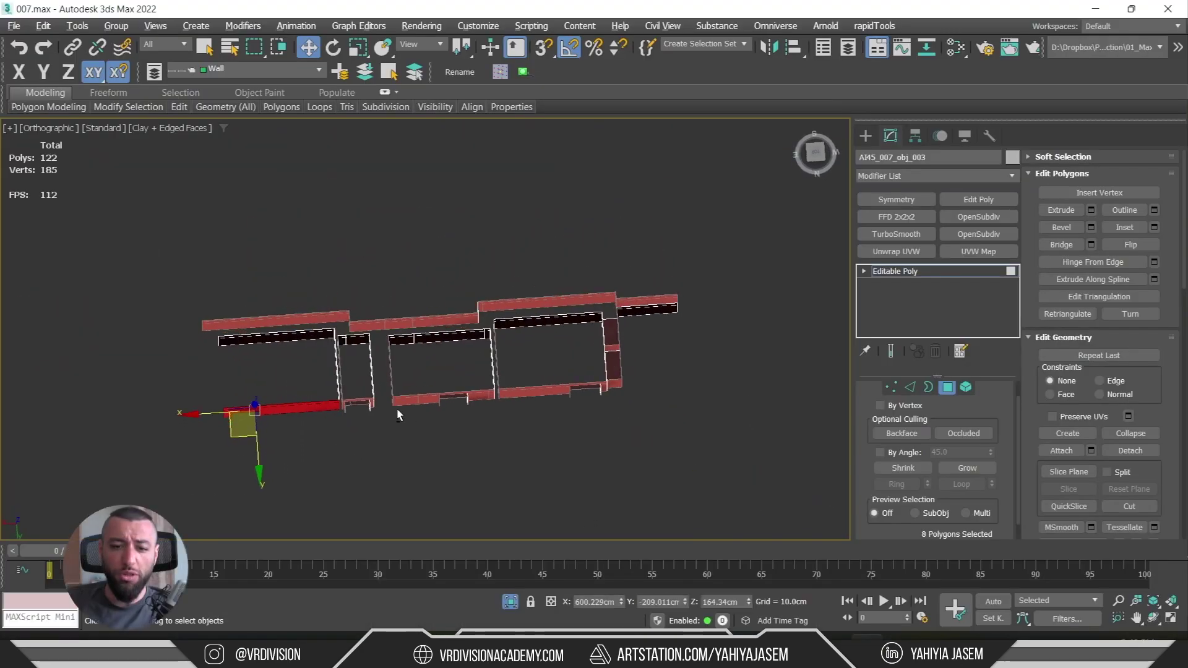
{"action": "key", "text": "alt+d"}
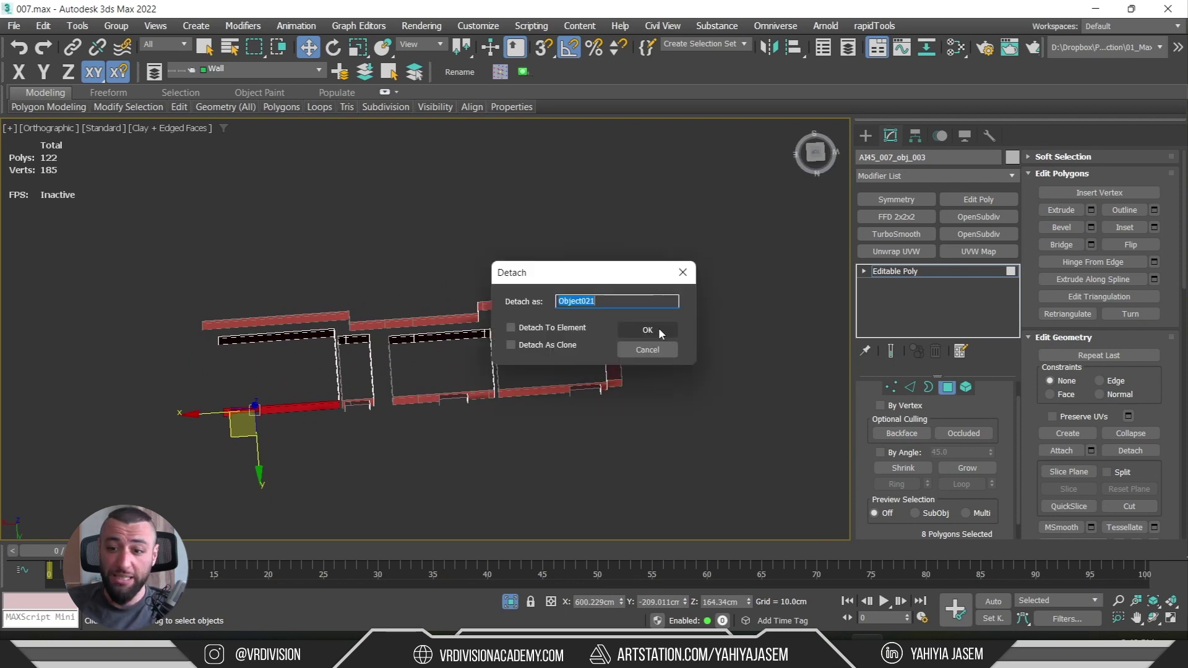
{"action": "left_click", "coordinate": [655, 329]}
- Detach the narrow side room's two side walls and its back wall one by one as separate objects
{"action": "scroll", "coordinate": [453, 414], "scroll_direction": "up", "scroll_amount": 5}
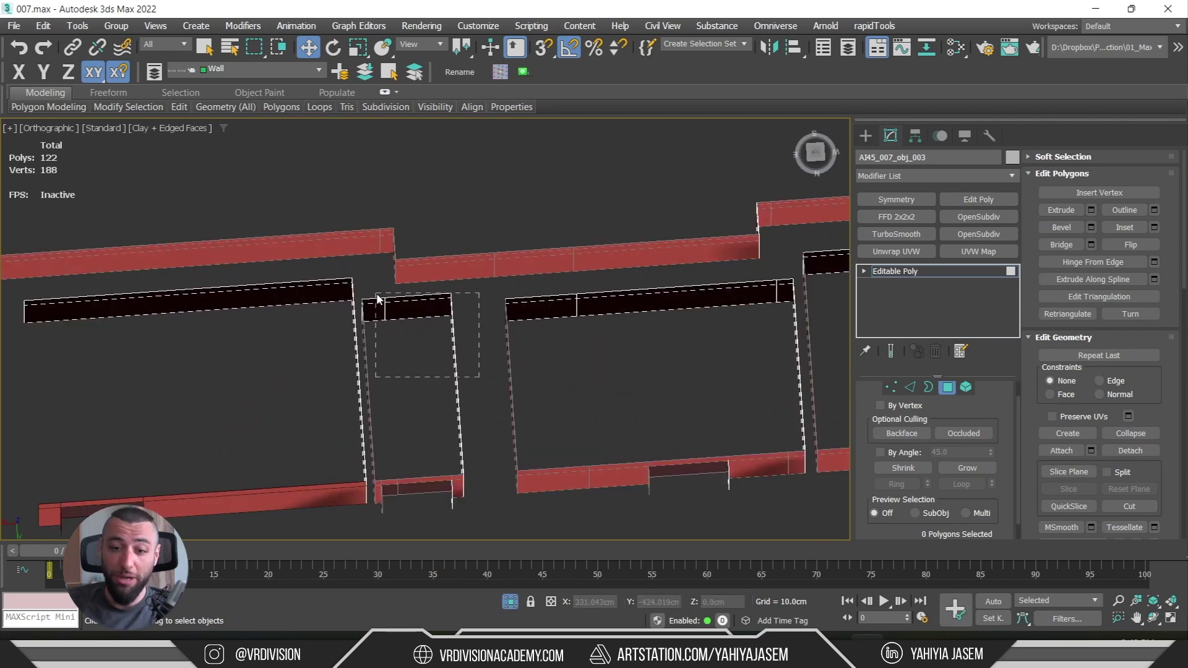
{"action": "left_click_drag", "start_coordinate": [479, 376], "coordinate": [378, 297]}
{"action": "middle_click_drag", "start_coordinate": [362, 331], "coordinate": [367, 334], "text": "alt"}
{"action": "key", "text": "alt+d"}
{"action": "left_click", "coordinate": [655, 329]}
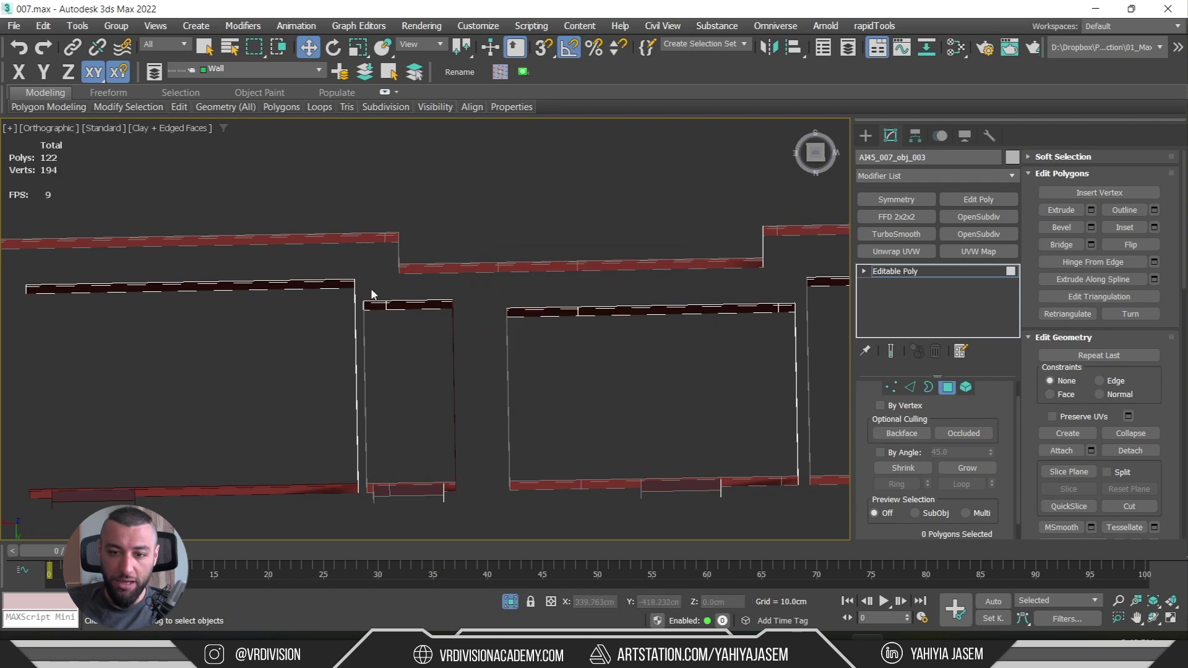
{"action": "left_click_drag", "start_coordinate": [372, 294], "coordinate": [451, 336]}
{"action": "key", "text": "alt+d"}
{"action": "left_click", "coordinate": [598, 344]}
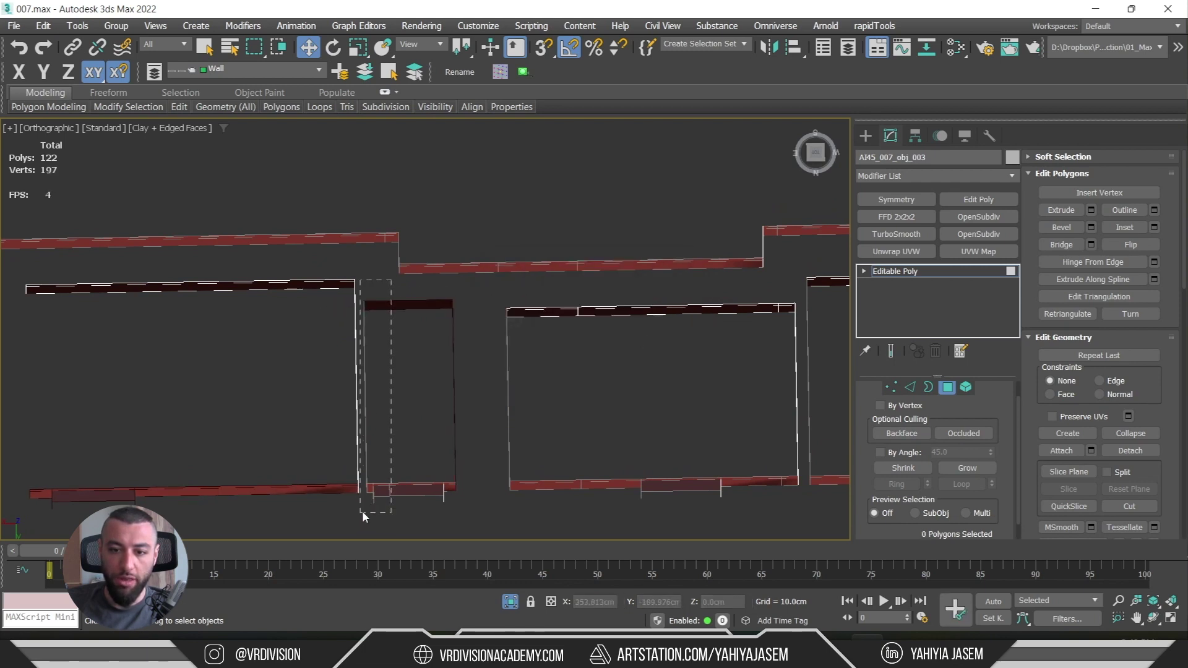
{"action": "left_click_drag", "start_coordinate": [363, 513], "coordinate": [364, 513]}
{"action": "key", "text": "alt+d"}
{"action": "key", "text": "Return"}
- Select the narrow passage's wall and doorway faces beside the side rooms and detach them as a separate object
{"action": "scroll", "coordinate": [458, 451], "scroll_direction": "up", "scroll_amount": 3}
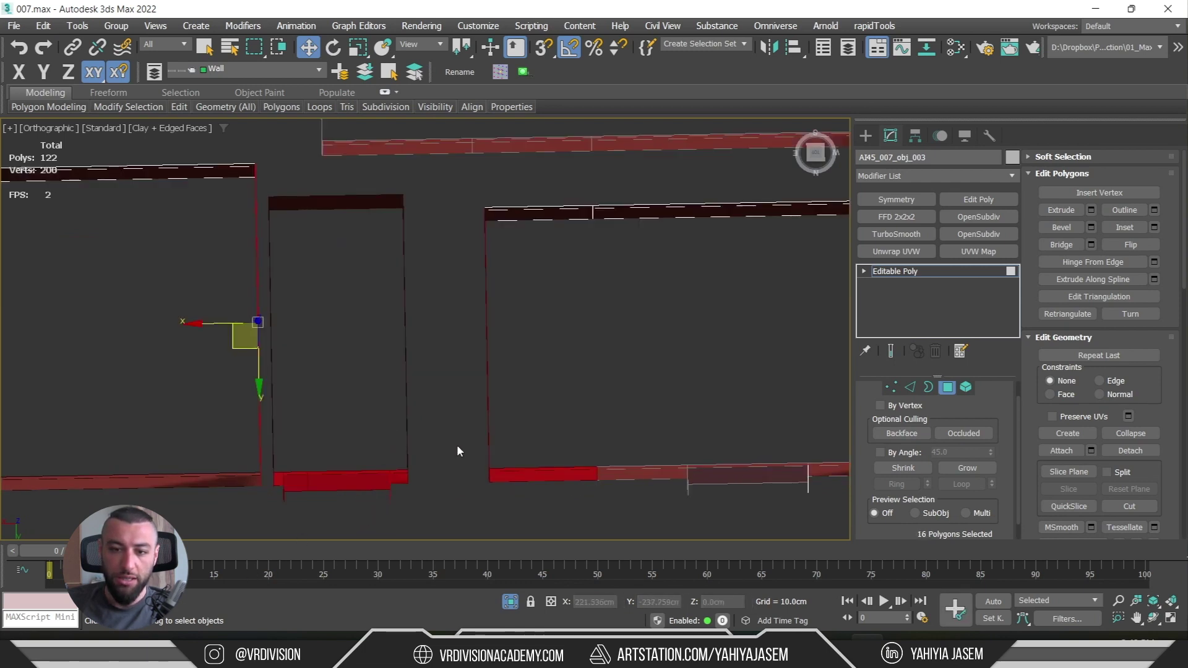
{"action": "scroll", "coordinate": [458, 451], "scroll_direction": "down", "scroll_amount": 2}
{"action": "middle_click_drag", "start_coordinate": [278, 522], "coordinate": [433, 402], "text": "alt"}
{"action": "scroll", "coordinate": [601, 430], "scroll_direction": "down", "scroll_amount": 3}
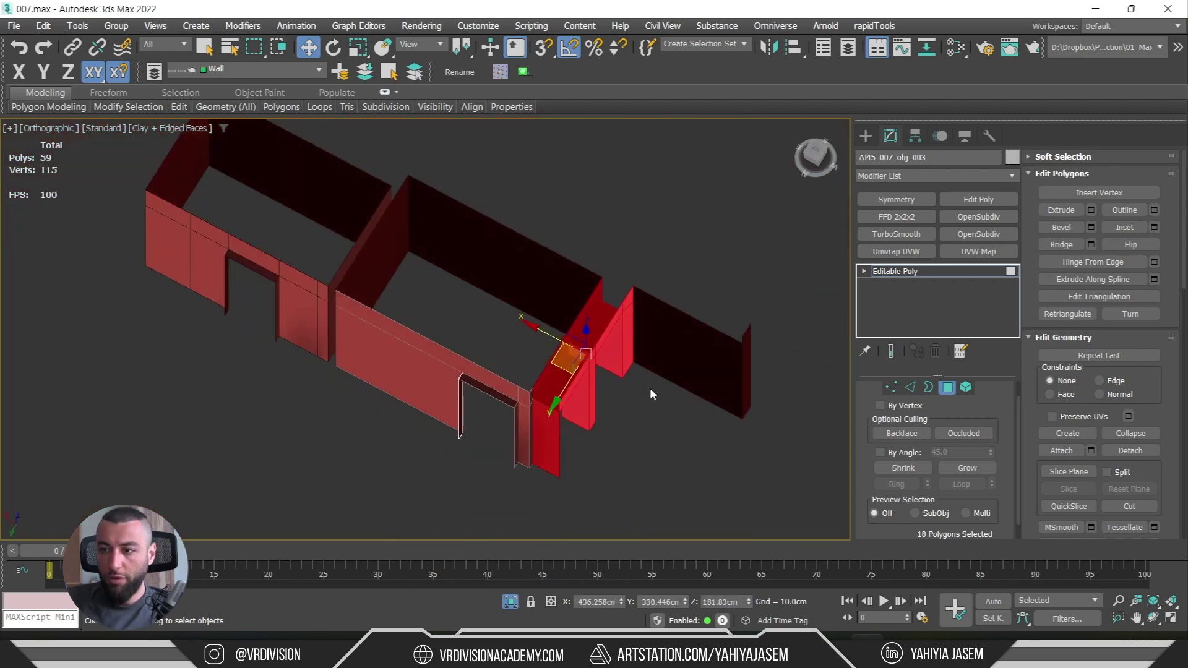
{"action": "scroll", "coordinate": [530, 416], "scroll_direction": "up", "scroll_amount": 4}
{"action": "middle_click_drag", "start_coordinate": [557, 413], "coordinate": [618, 271], "text": "alt"}
{"action": "left_click", "coordinate": [614, 279], "text": "ctrl"}
{"action": "left_click", "coordinate": [612, 372], "text": "ctrl"}
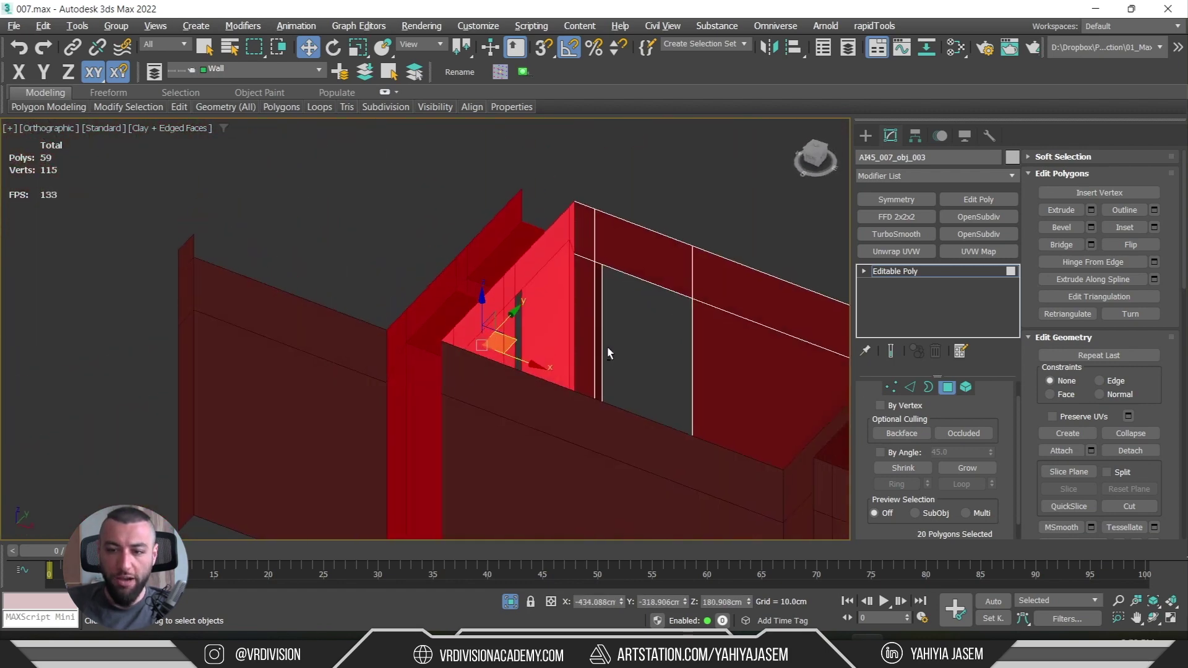
{"action": "middle_click_drag", "start_coordinate": [613, 371], "coordinate": [563, 355], "text": "alt"}
{"action": "key", "text": "alt+d"}
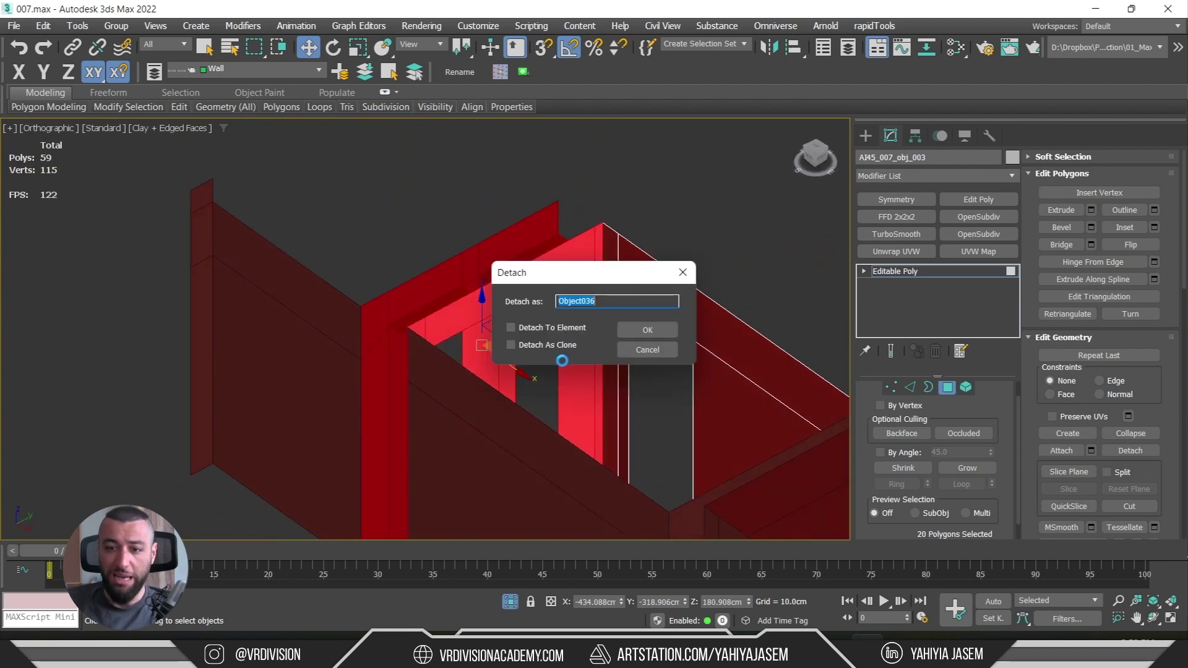
{"action": "left_click", "coordinate": [648, 349]}
{"action": "middle_click_drag", "start_coordinate": [651, 354], "coordinate": [668, 334], "text": "alt"}
{"action": "left_click", "coordinate": [1132, 454]}
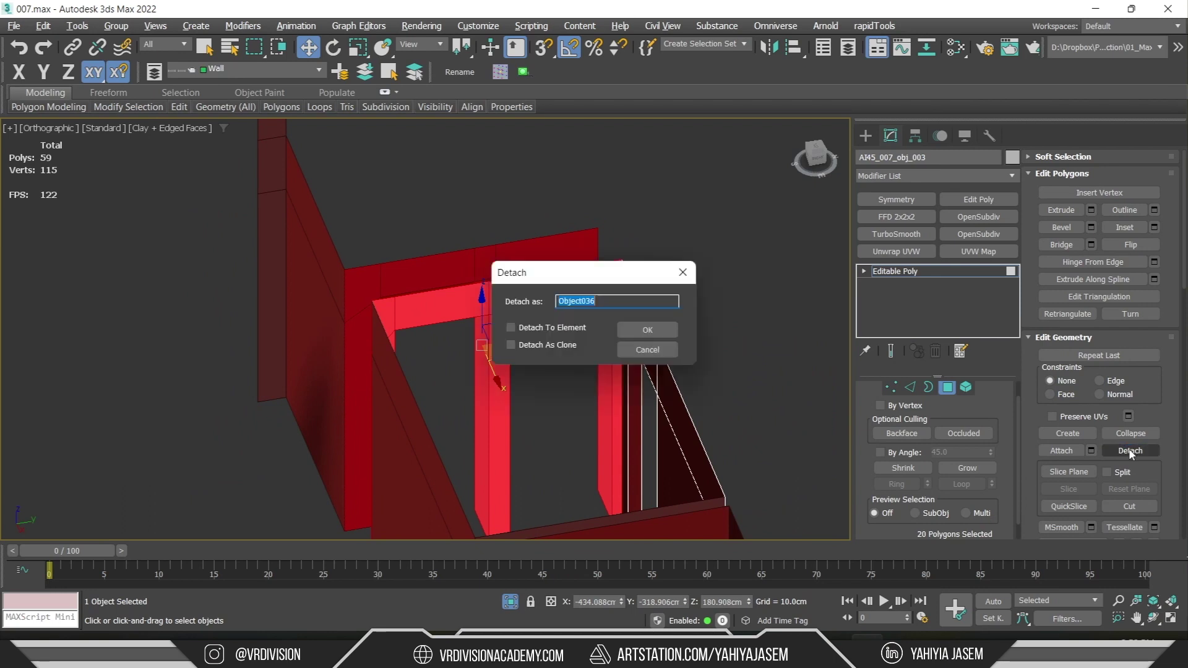
{"action": "left_click", "coordinate": [646, 334]}
{"action": "scroll", "coordinate": [646, 334], "scroll_direction": "down", "scroll_amount": 5}
{"action": "middle_click_drag", "start_coordinate": [646, 334], "coordinate": [754, 381], "text": "alt"}
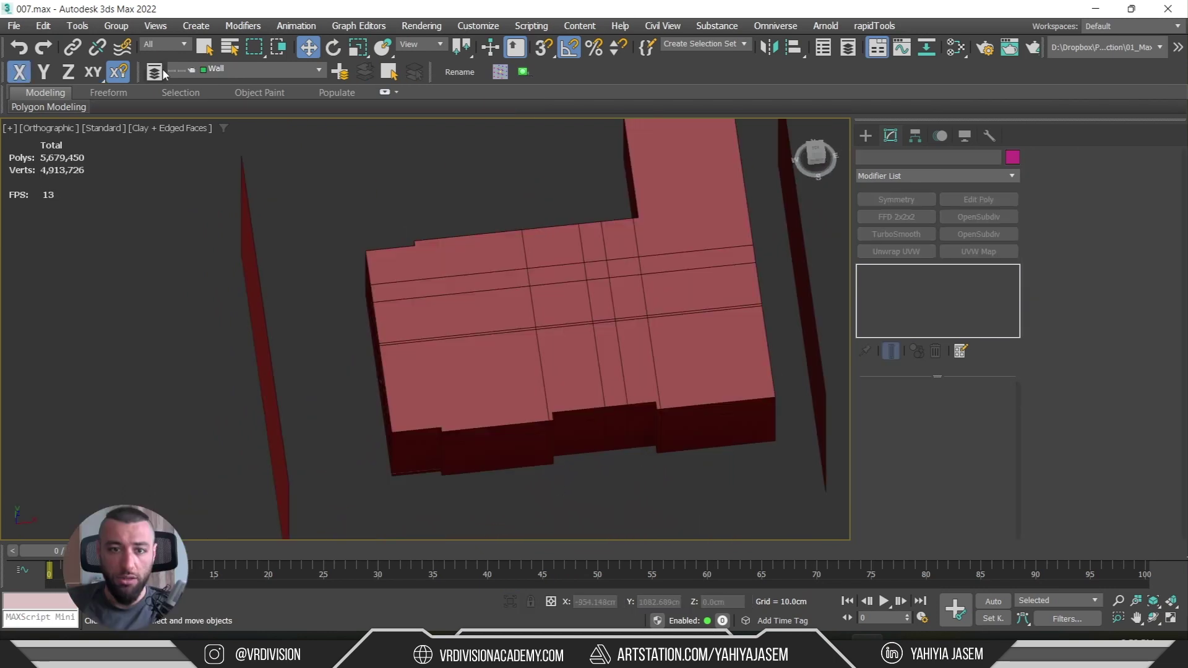
- Select all objects on the Wall layer in the Layer Explorer and isolate them
{"action": "left_click", "coordinate": [155, 71]}
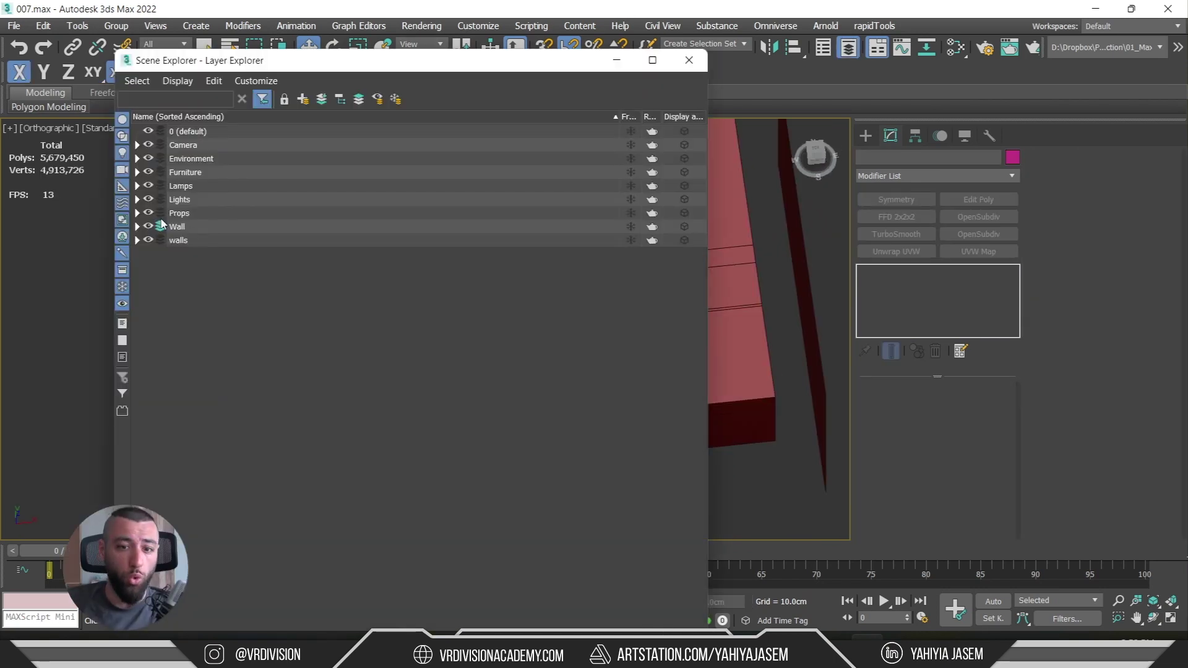
{"action": "left_click", "coordinate": [137, 227]}
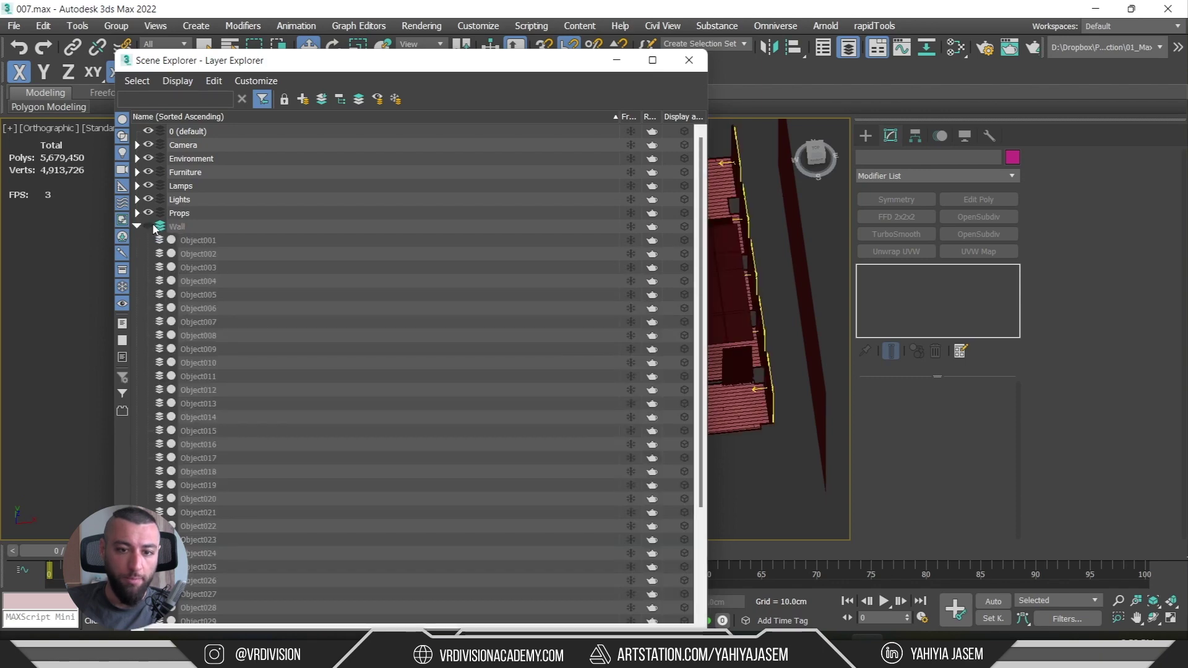
{"action": "double_click", "coordinate": [179, 226]}
{"action": "left_click_drag", "start_coordinate": [544, 79], "coordinate": [101, 358]}
{"action": "key", "text": "alt+q"}
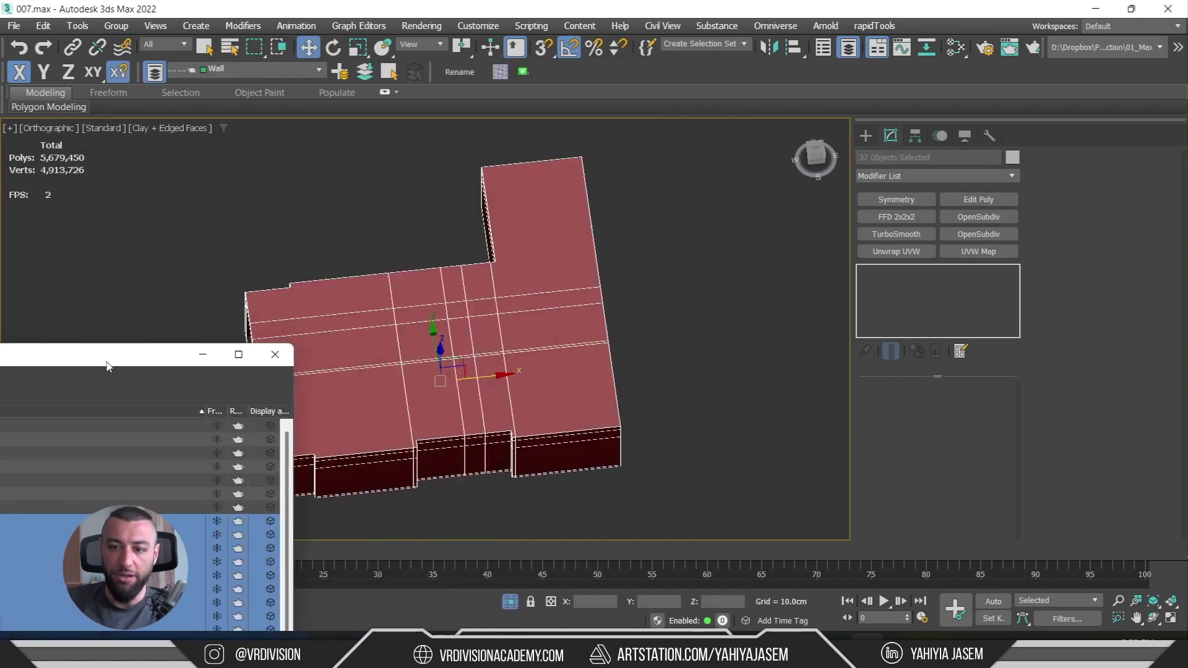
{"action": "middle_click_drag", "start_coordinate": [544, 247], "coordinate": [473, 181], "text": "alt"}
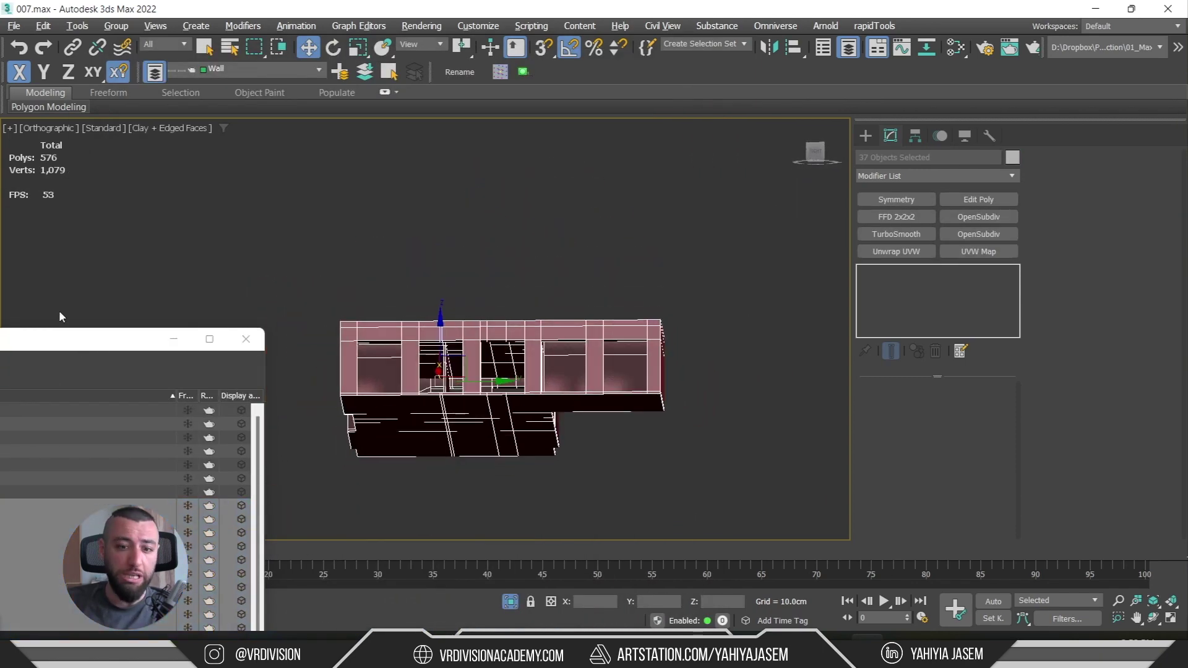
{"action": "left_click_drag", "start_coordinate": [95, 339], "coordinate": [711, 83]}
{"action": "scroll", "coordinate": [471, 339], "scroll_direction": "down", "scroll_amount": 3}
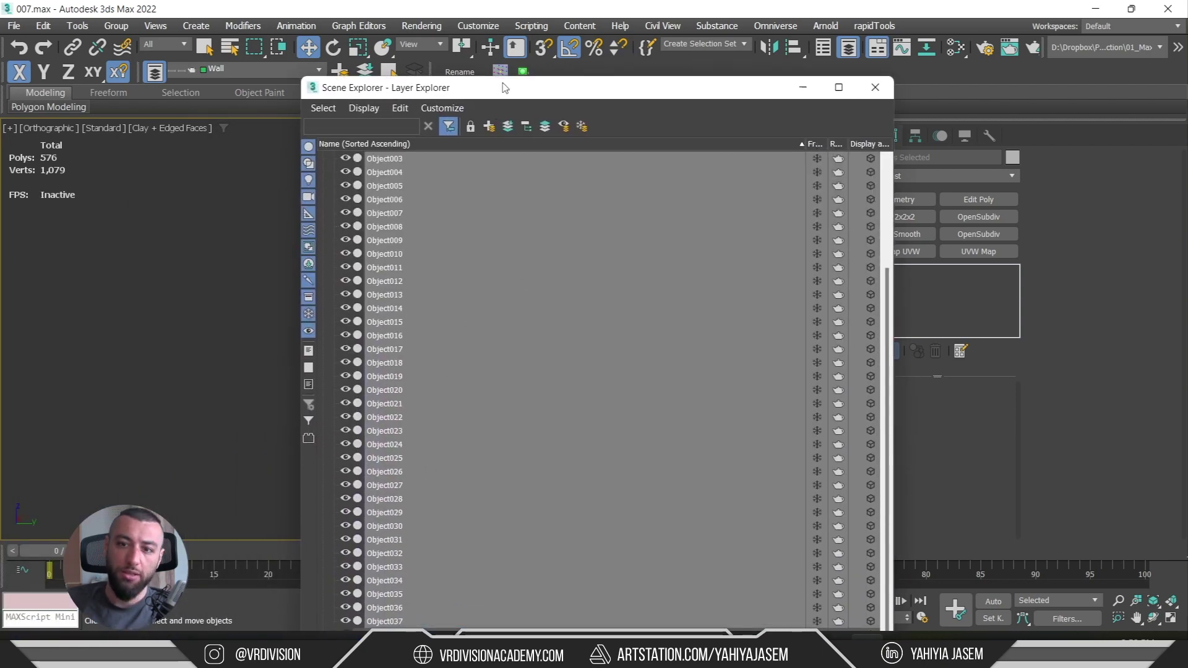
- In the front view, select all the vertical wall objects without the ceilings and floor, and isolate them
{"action": "left_click_drag", "start_coordinate": [505, 87], "coordinate": [351, 599]}
{"action": "key", "text": "f"}
{"action": "key", "text": "z"}
{"action": "left_click", "coordinate": [675, 461]}
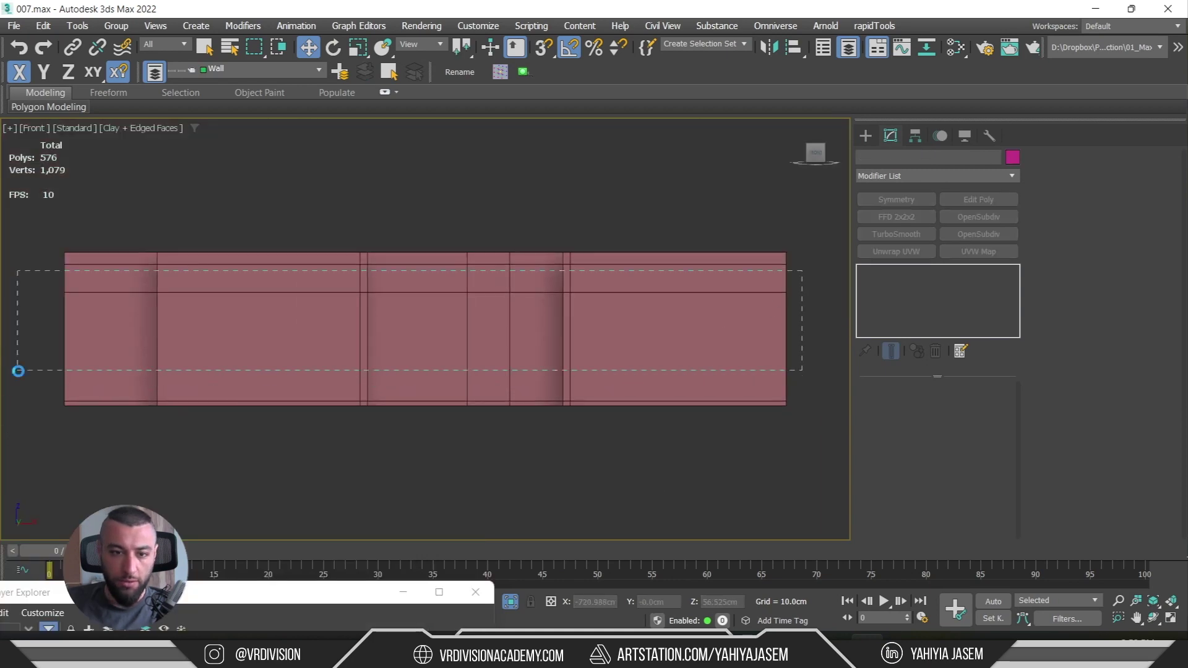
{"action": "left_click_drag", "start_coordinate": [18, 370], "coordinate": [18, 371]}
{"action": "mouse_move", "coordinate": [427, 374]}
{"action": "middle_mouse_down", "text": "alt"}
{"action": "mouse_move", "coordinate": [456, 398]}
{"action": "mouse_move", "coordinate": [425, 368]}
{"action": "middle_mouse_up", "text": "alt"}
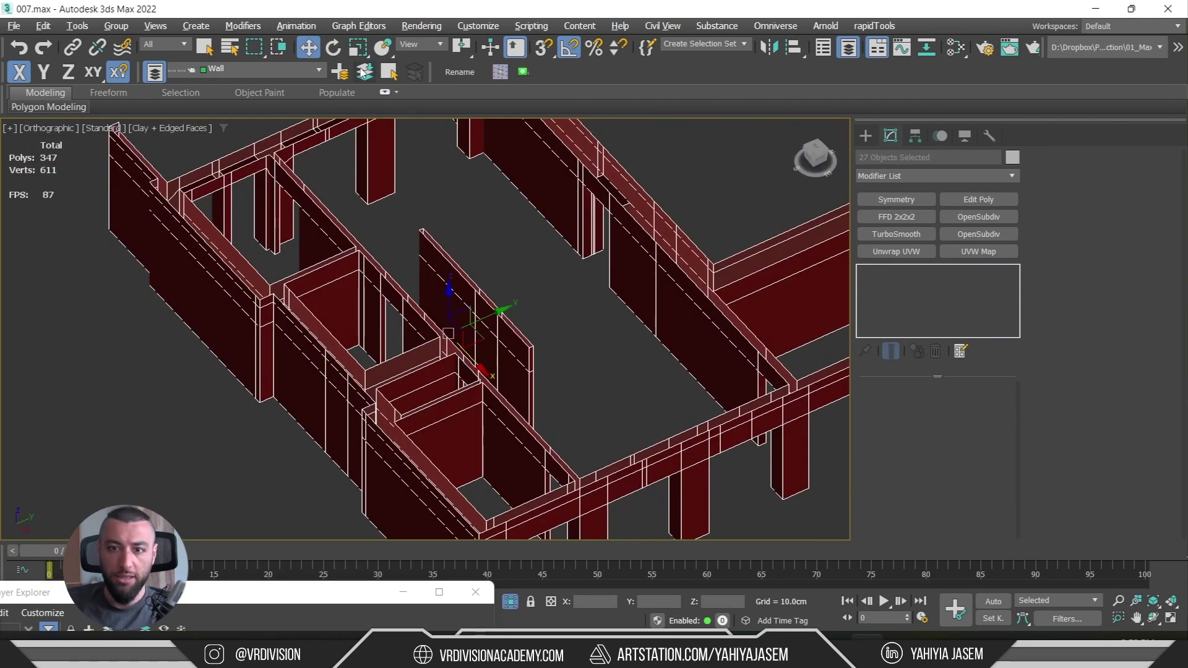
- Rename the selected walls with base name S_Wall_, numbered from 1 in steps of 1, and check the names in the layer list
{"action": "left_click", "coordinate": [456, 74]}
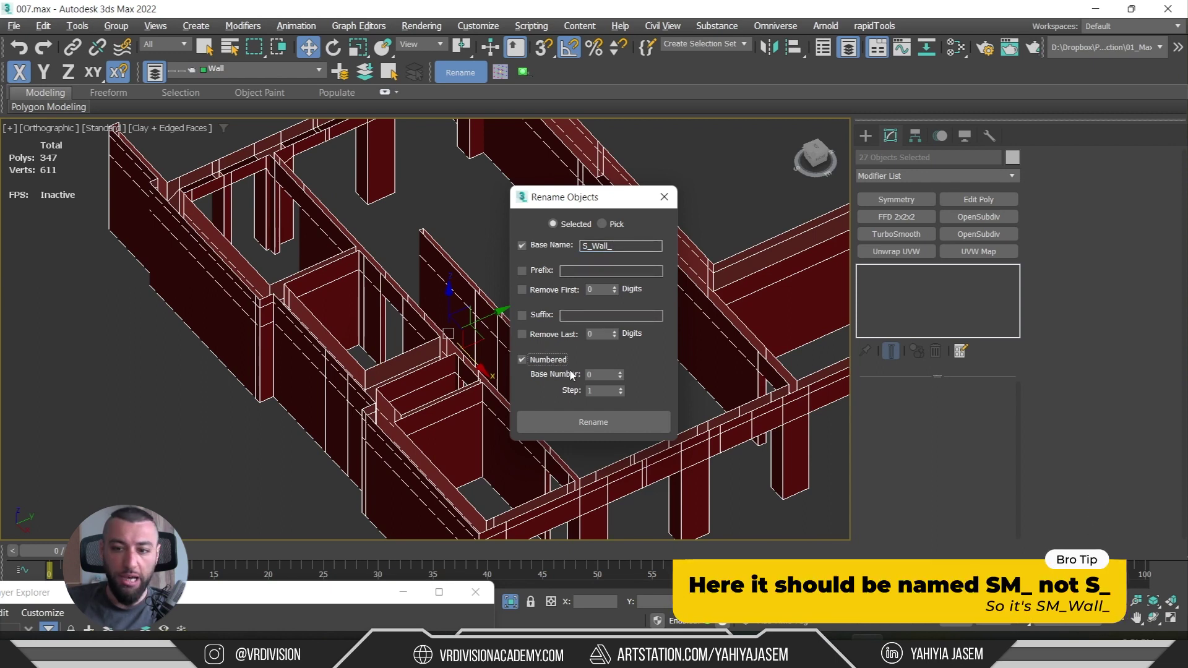
{"action": "left_click", "coordinate": [618, 372]}
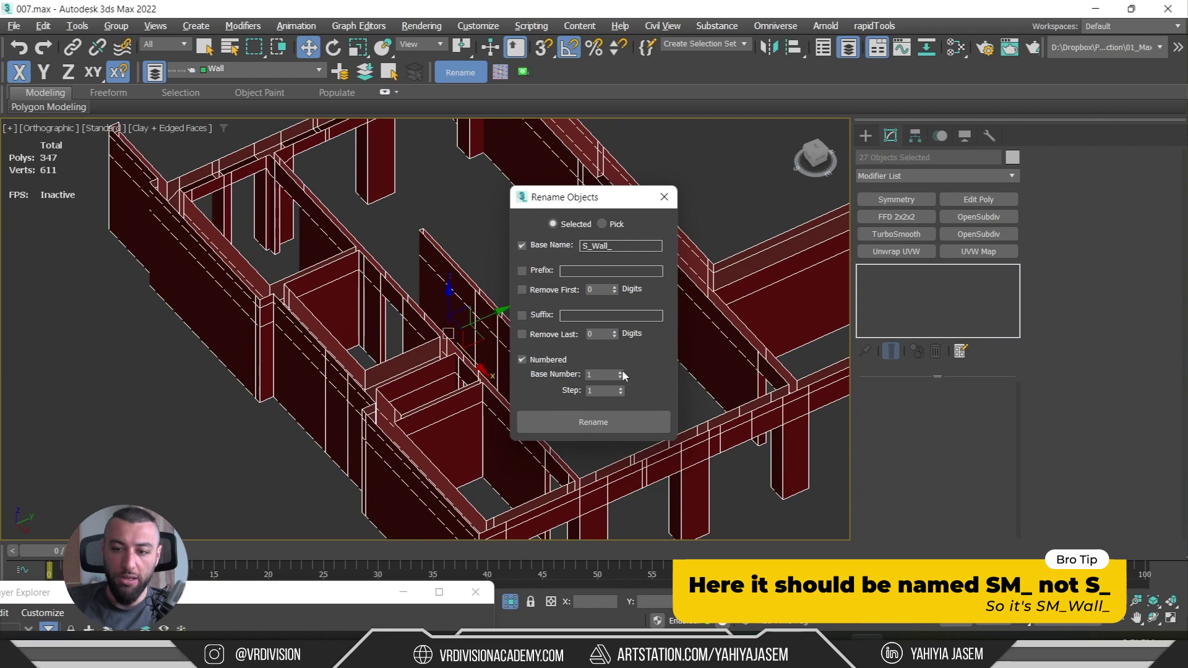
{"action": "left_click", "coordinate": [610, 423]}
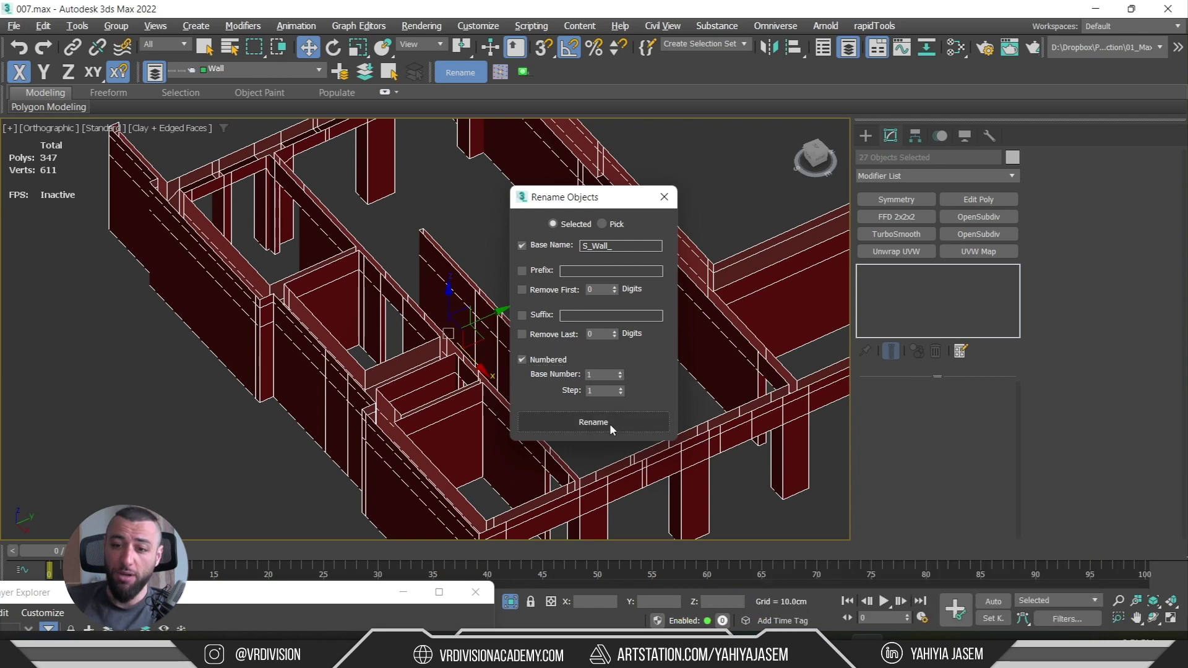
{"action": "left_click_drag", "start_coordinate": [297, 594], "coordinate": [435, 81]}
{"action": "scroll", "coordinate": [190, 340], "scroll_direction": "down", "scroll_amount": 3}
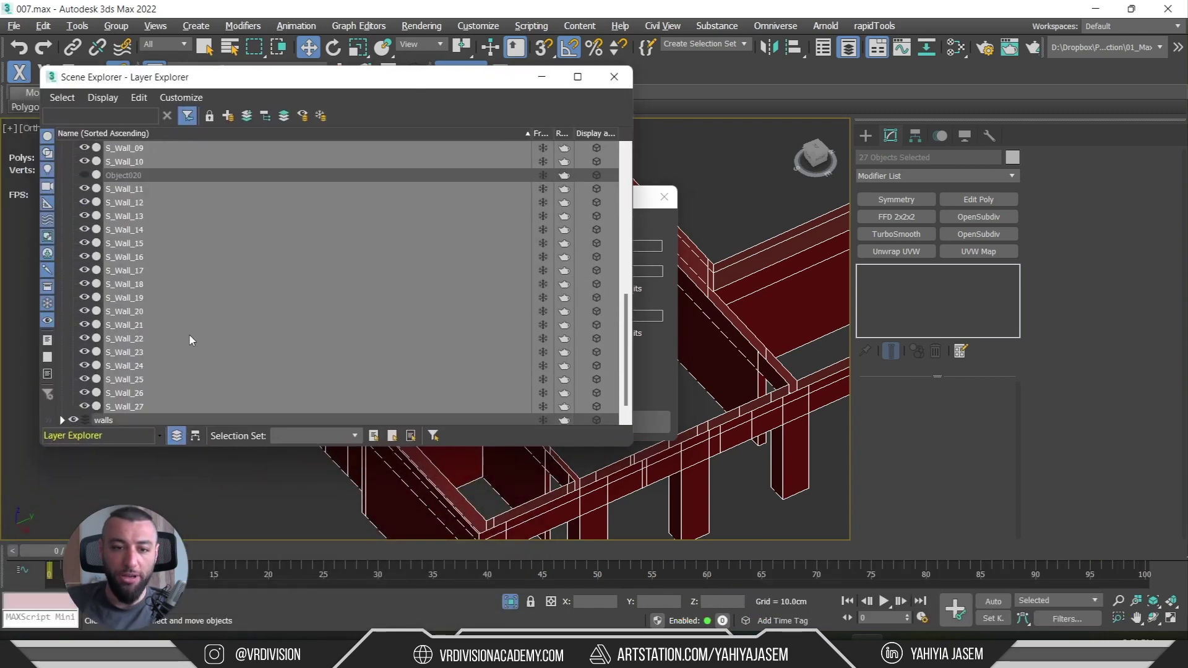
{"action": "scroll", "coordinate": [151, 340], "scroll_direction": "down", "scroll_amount": 1}
{"action": "scroll", "coordinate": [176, 374], "scroll_direction": "up", "scroll_amount": 7}
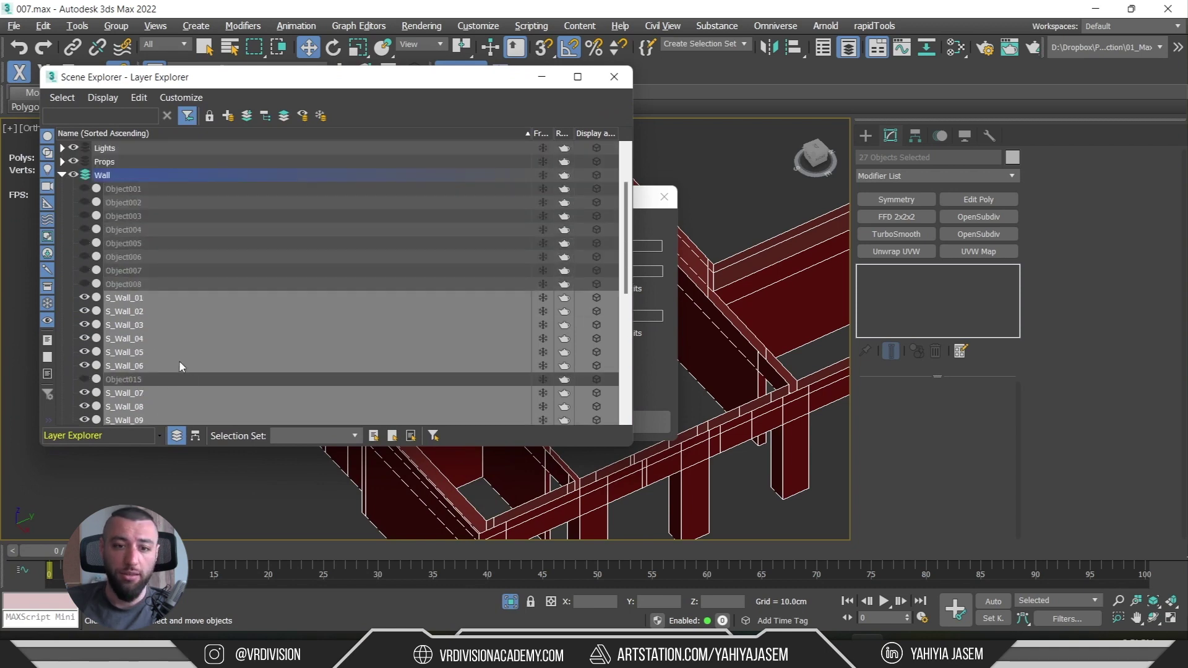
- Select Object002 through Object008 plus Object015 on the Wall layer and isolate them in a side-on view
{"action": "left_click_drag", "start_coordinate": [124, 203], "coordinate": [132, 284]}
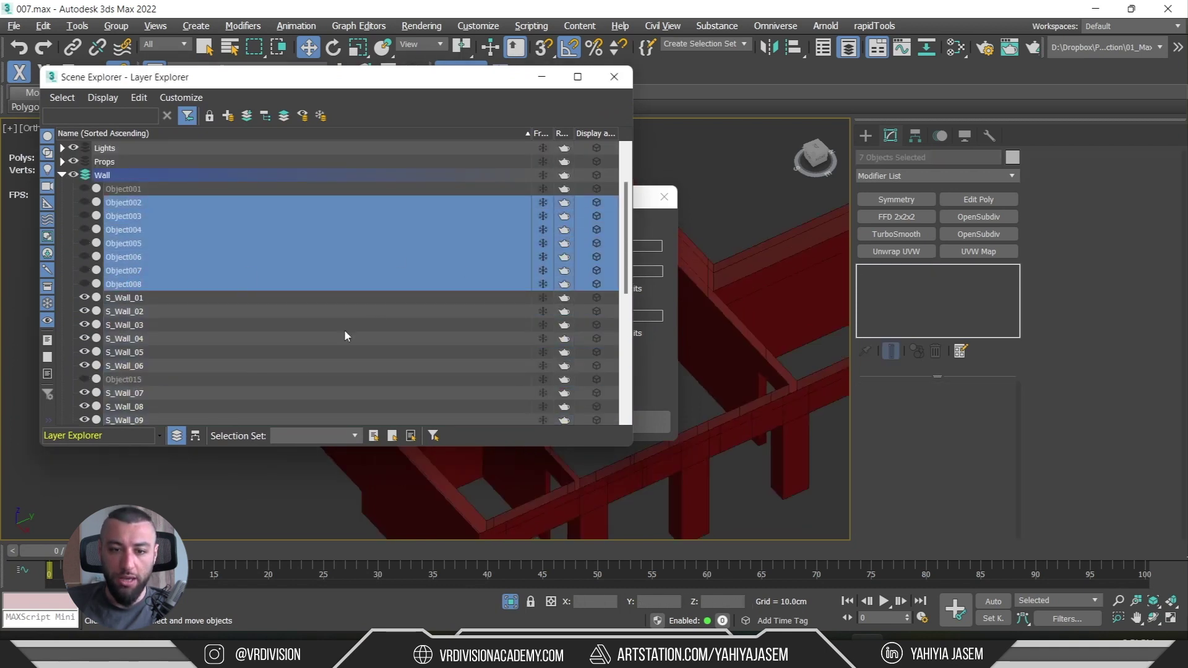
{"action": "left_click", "coordinate": [156, 380], "text": "ctrl"}
{"action": "key", "text": "alt+q"}
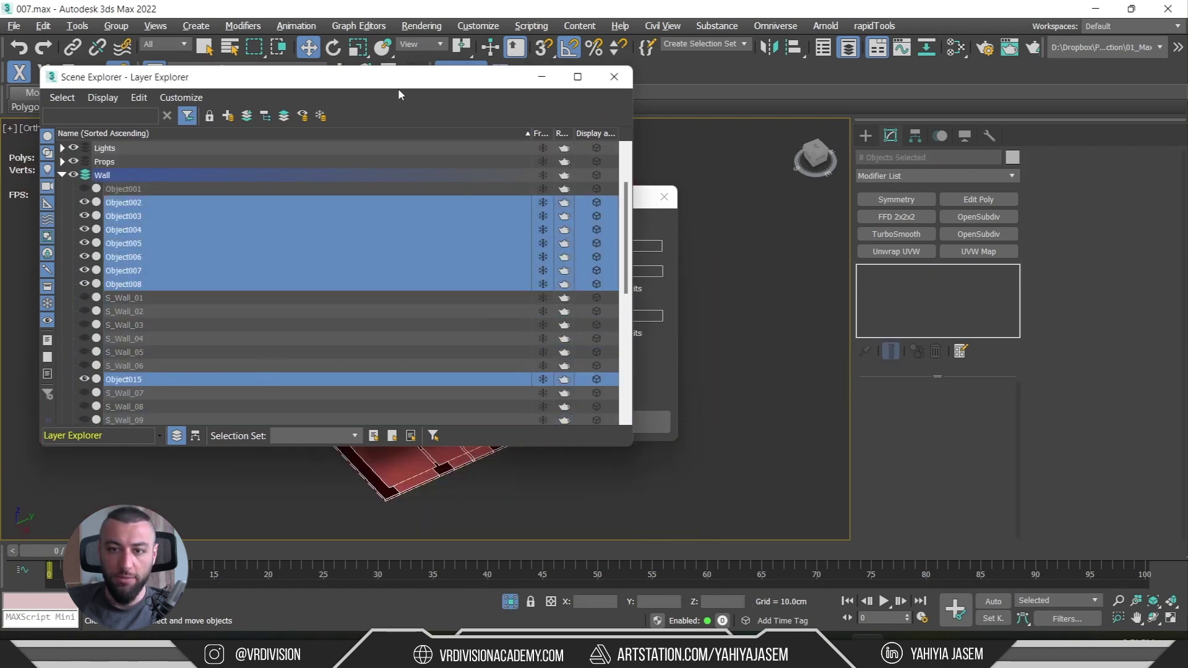
{"action": "left_click_drag", "start_coordinate": [399, 81], "coordinate": [511, 480]}
{"action": "middle_click_drag", "start_coordinate": [260, 186], "coordinate": [207, 241], "text": "alt"}
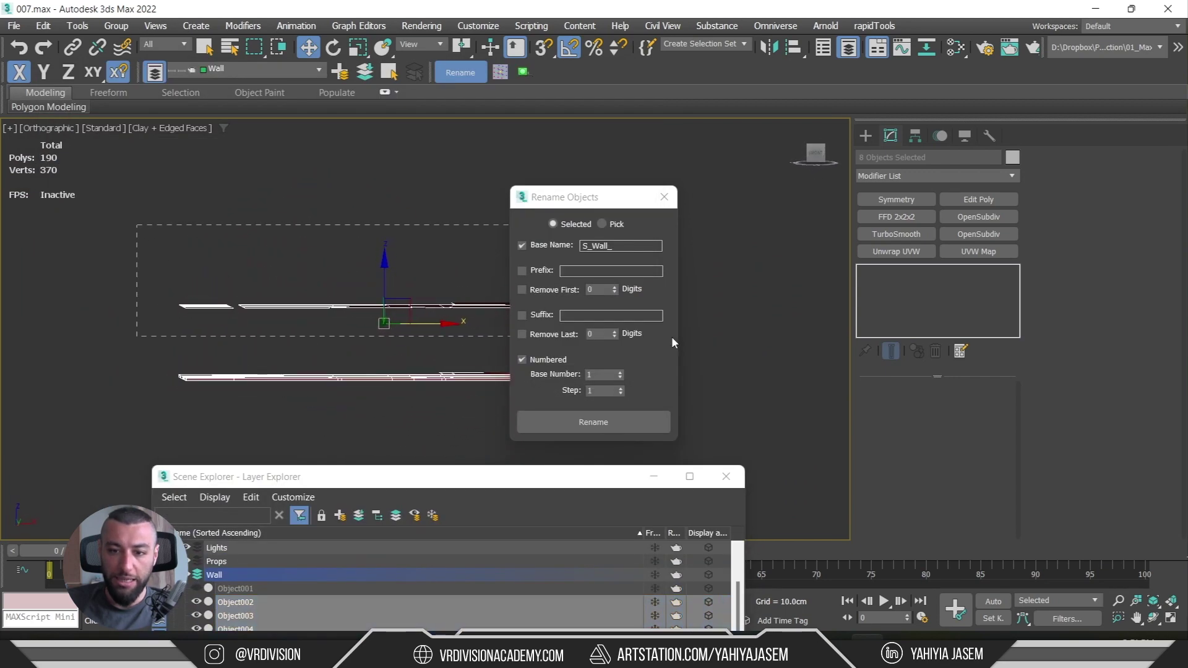
- Rename the upper row of ceiling objects with base name S_Ceiling_, numbered from 1
{"action": "left_click", "coordinate": [606, 260]}
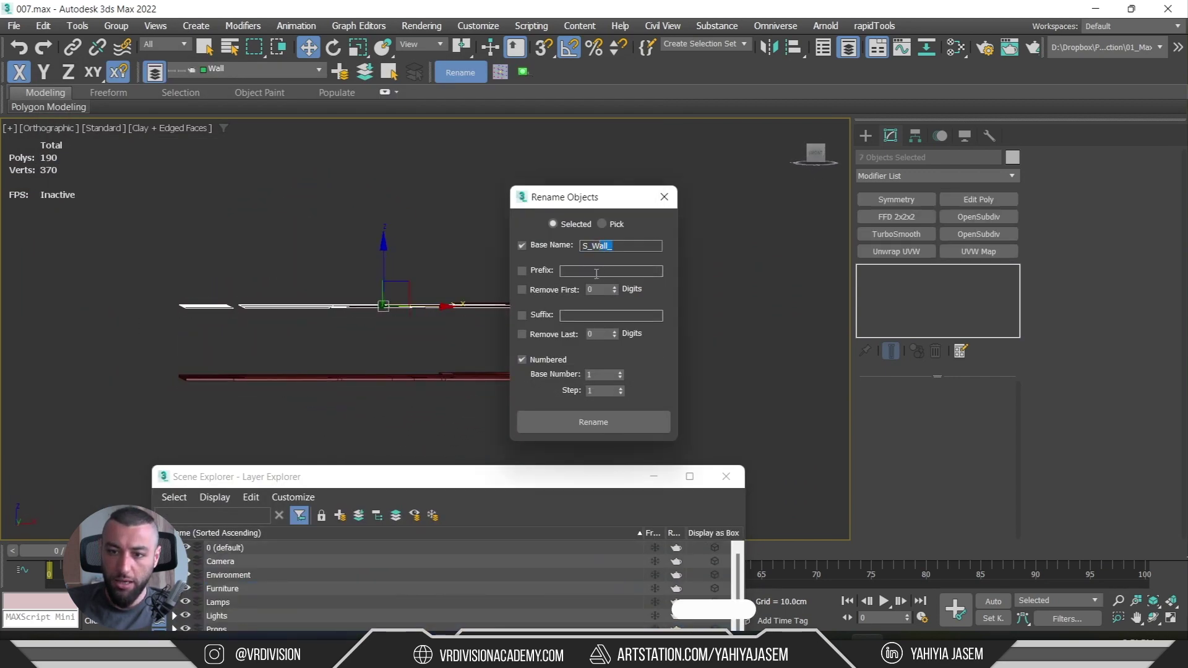
{"action": "type", "text": "Ceiling"}
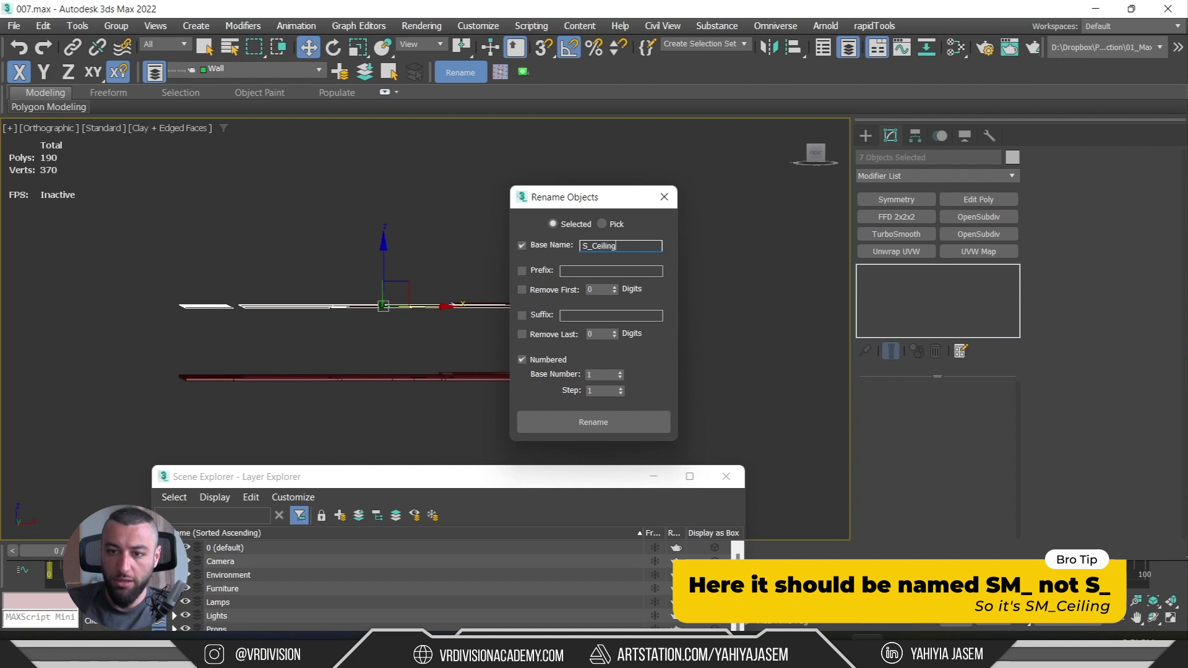
{"action": "left_click", "coordinate": [651, 415]}
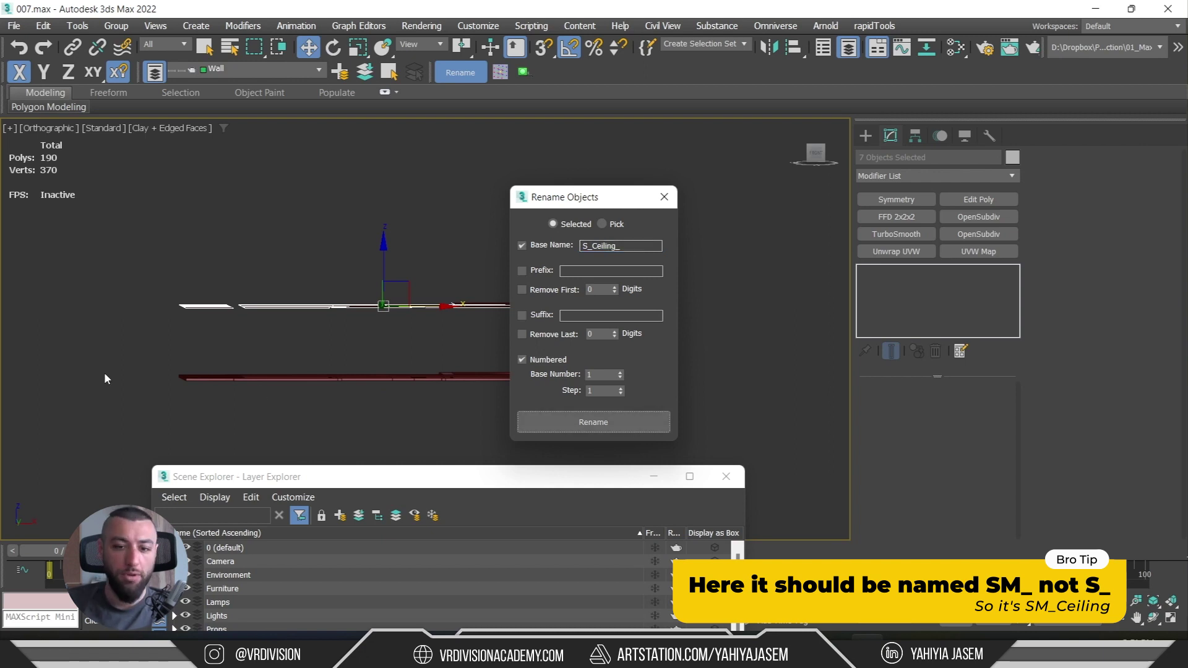
- Select the lower object beneath the ceilings, rename it with a new base name and close the Rename Objects dialog
{"action": "left_click_drag", "start_coordinate": [752, 436], "coordinate": [751, 436]}
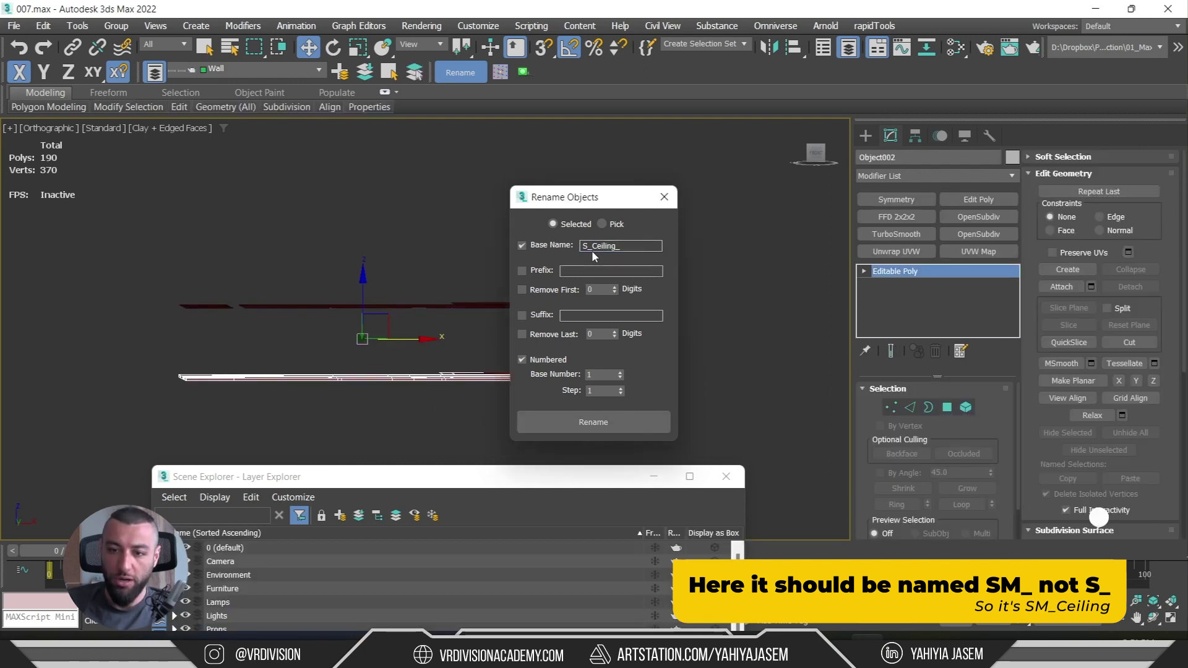
{"action": "left_click_drag", "start_coordinate": [591, 250], "coordinate": [624, 261]}
{"action": "key", "text": "Return"}
{"action": "left_click", "coordinate": [664, 197]}
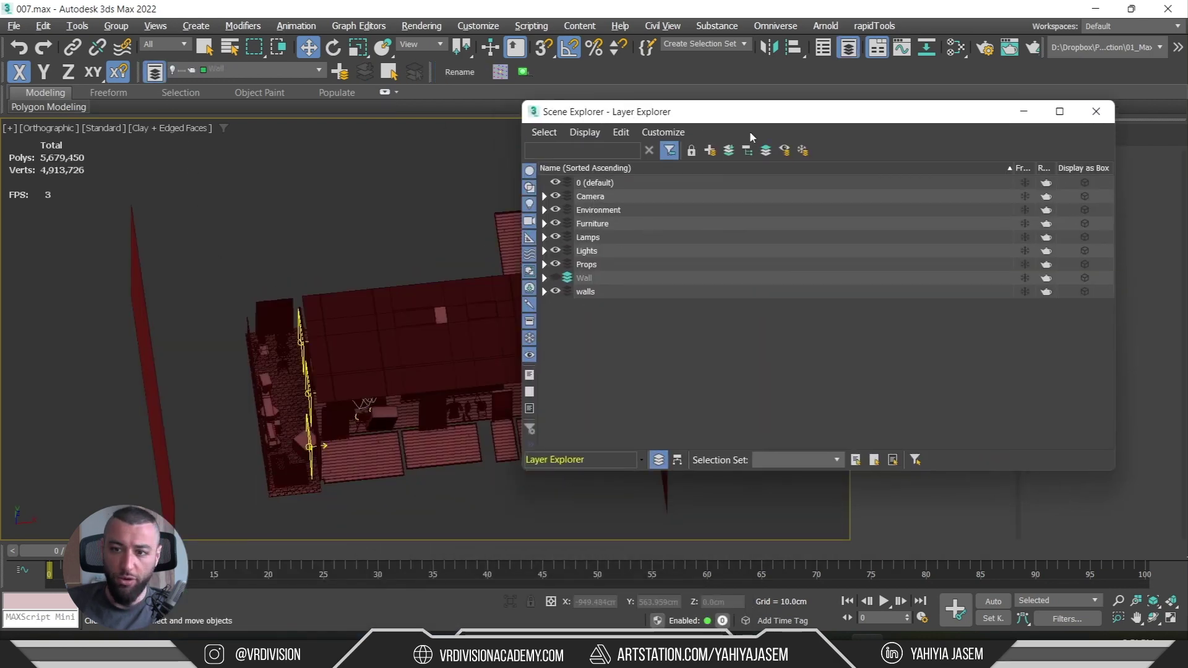
- Dock the Layer Explorer, isolate the plank floor on the walls layer in top view, and select all its elements
{"action": "left_click_drag", "start_coordinate": [742, 117], "coordinate": [24, 259]}
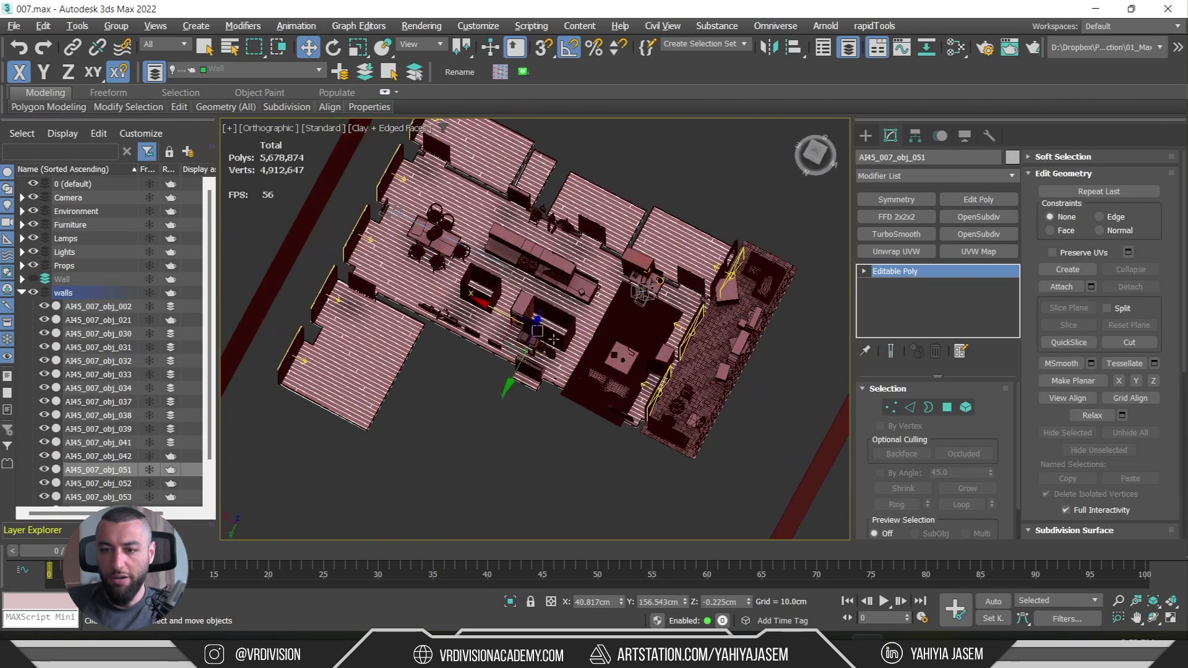
{"action": "key", "text": "alt+q"}
{"action": "key", "text": "t"}
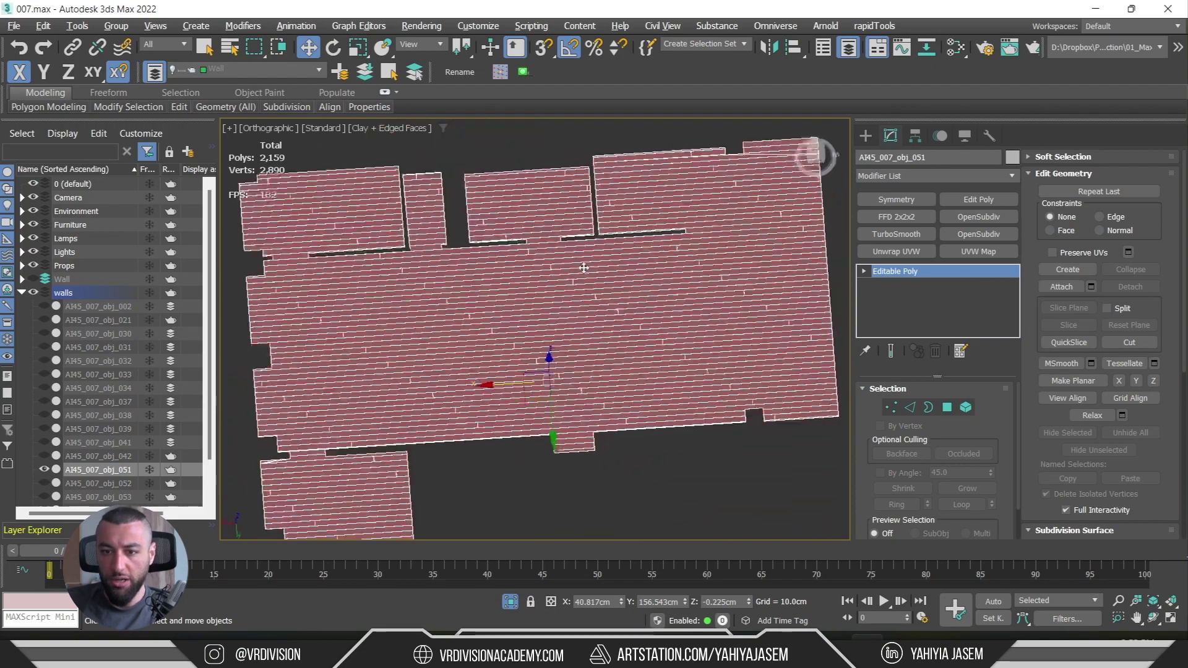
{"action": "key", "text": "5"}
{"action": "key", "text": "ctrl+a"}
{"action": "scroll", "coordinate": [788, 396], "scroll_direction": "up", "scroll_amount": 3}
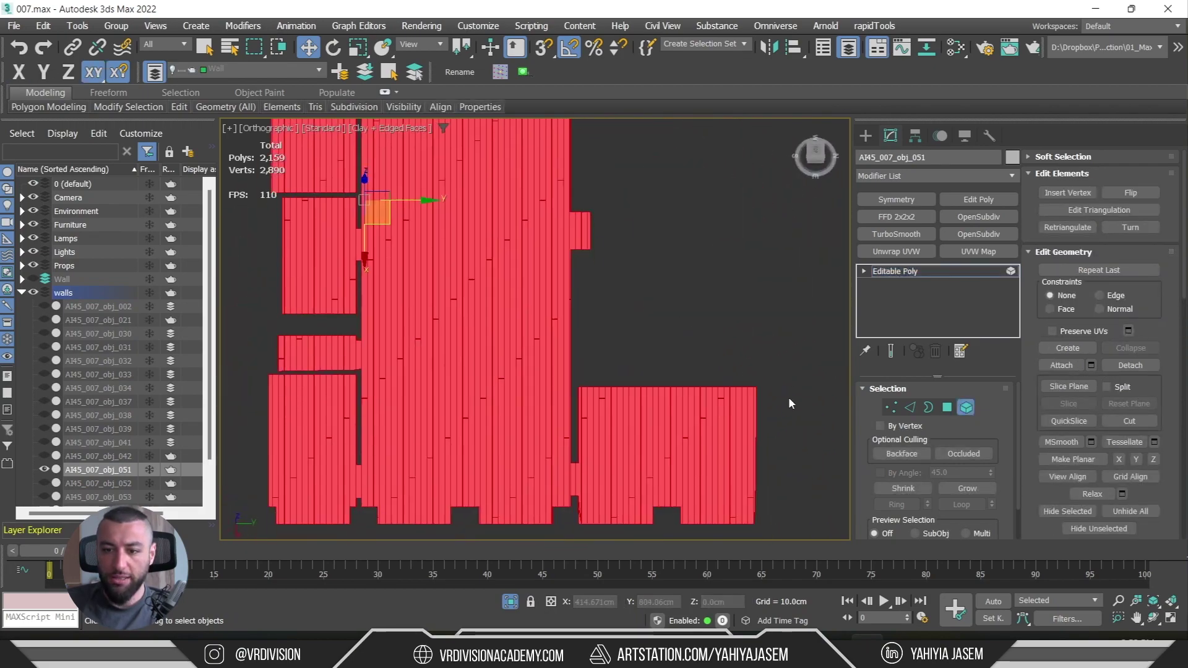
- Detach the floor elements of the room across the main area and of one side room as separate objects
{"action": "left_click", "coordinate": [591, 521]}
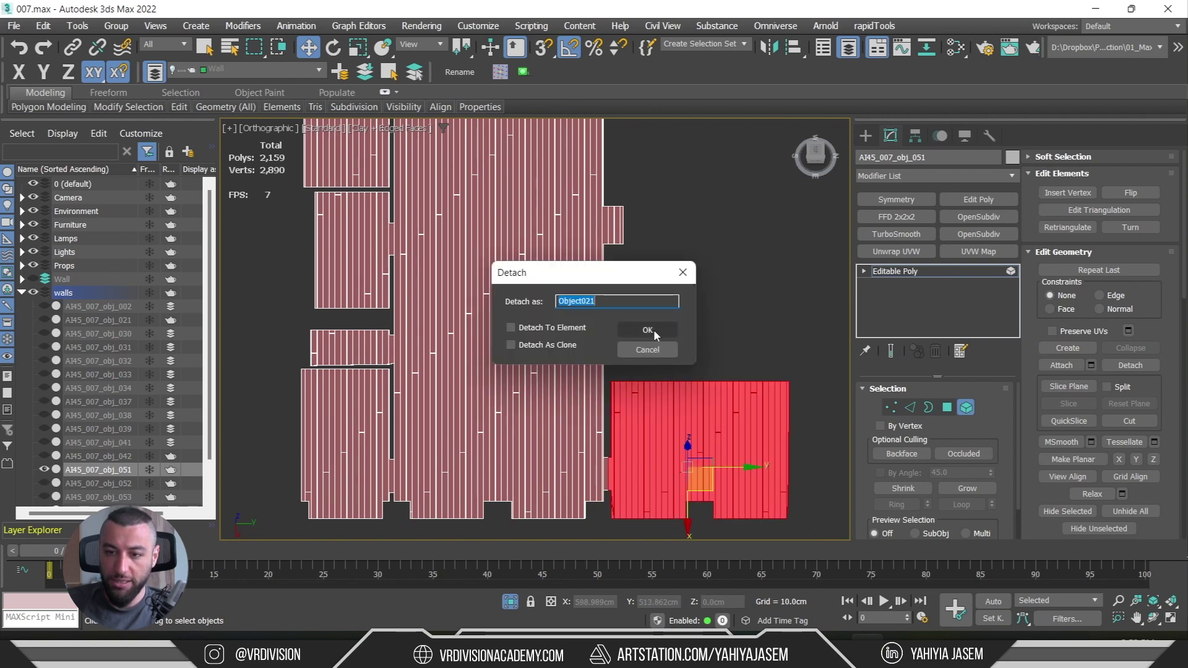
{"action": "left_click", "coordinate": [649, 337]}
{"action": "key", "text": "z"}
{"action": "left_click", "coordinate": [1130, 365]}
{"action": "left_click", "coordinate": [644, 348]}
{"action": "key", "text": "z"}
- Select the middle side room's floor planks and detach them as a separate object
{"action": "scroll", "coordinate": [725, 350], "scroll_direction": "up", "scroll_amount": 3}
{"action": "left_click_drag", "start_coordinate": [280, 303], "coordinate": [639, 333]}
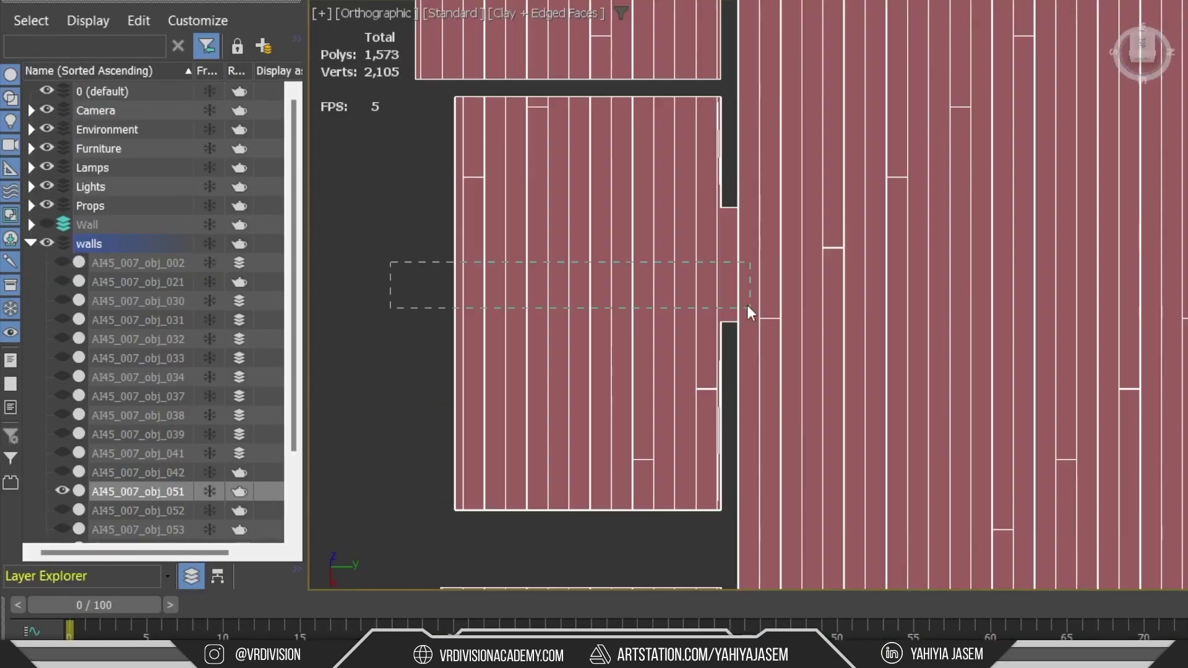
{"action": "scroll", "coordinate": [894, 301], "scroll_direction": "down", "scroll_amount": 3}
{"action": "key", "text": "z"}
{"action": "left_click", "coordinate": [909, 300]}
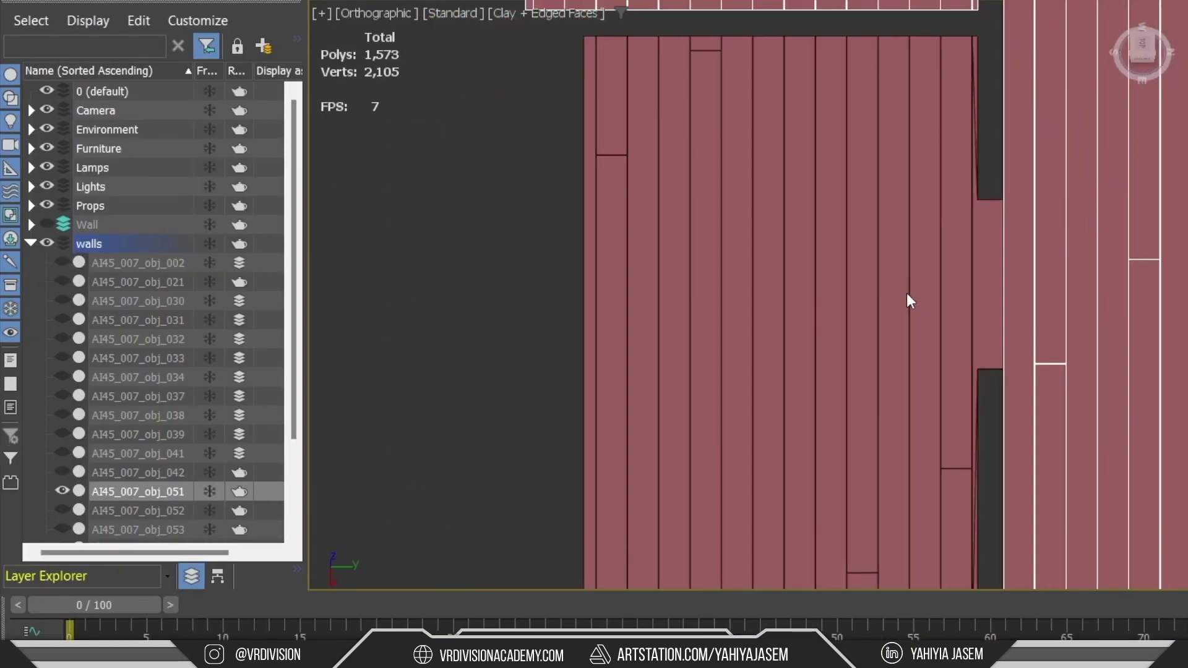
- Select the floor planks of the large side room at the far end and detach them as a separate object
{"action": "scroll", "coordinate": [910, 300], "scroll_direction": "down", "scroll_amount": 2}
{"action": "left_click_drag", "start_coordinate": [585, 300], "coordinate": [877, 397]}
{"action": "left_click", "coordinate": [1130, 365]}
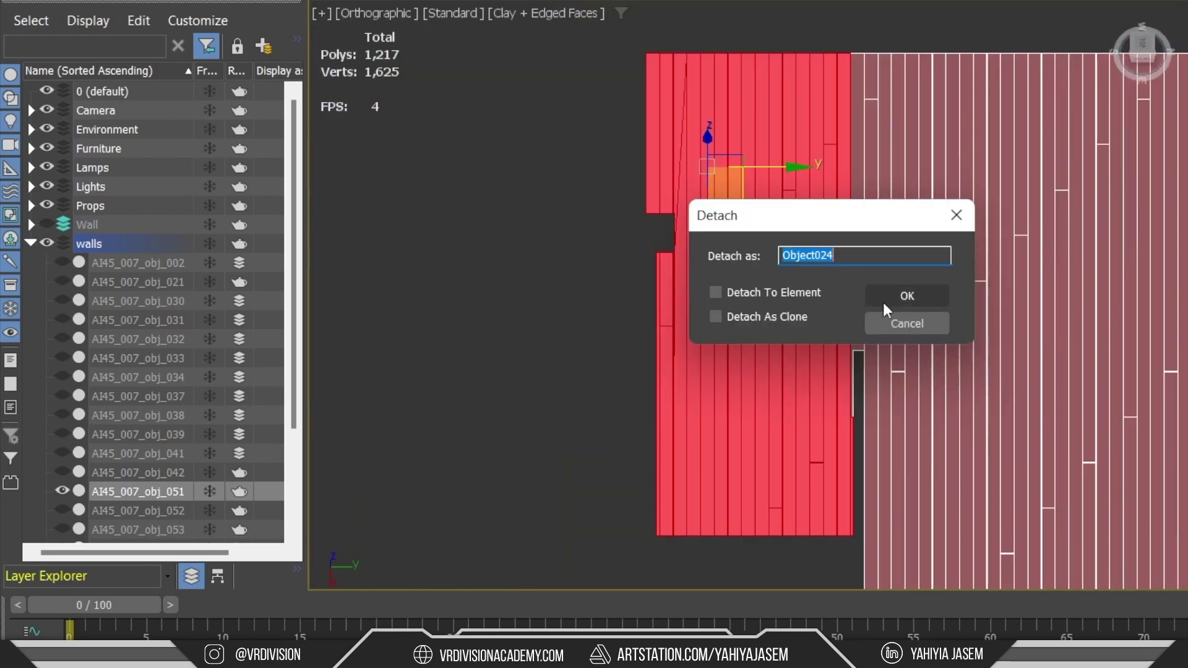
{"action": "left_click", "coordinate": [904, 292]}
{"action": "key", "text": "z"}
- Isolate the skirting board mesh from the full scene and place it on a new layer
{"action": "key", "text": "alt+q"}
{"action": "left_click_drag", "start_coordinate": [342, 406], "coordinate": [370, 425]}
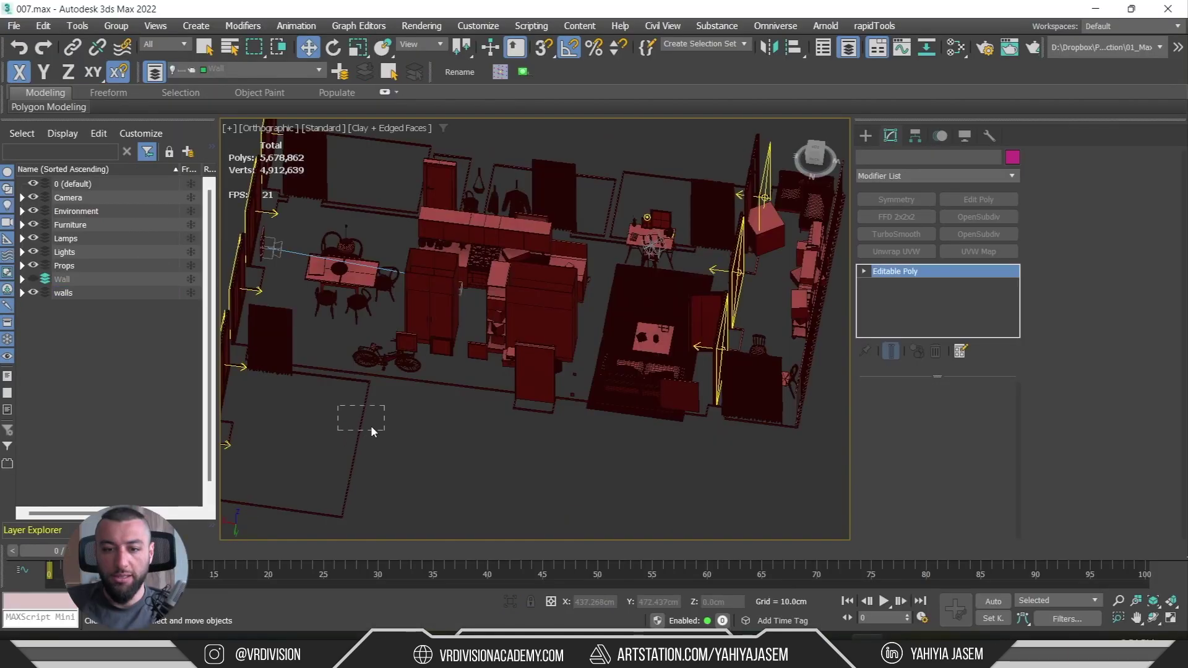
{"action": "scroll", "coordinate": [429, 377], "scroll_direction": "down", "scroll_amount": 2}
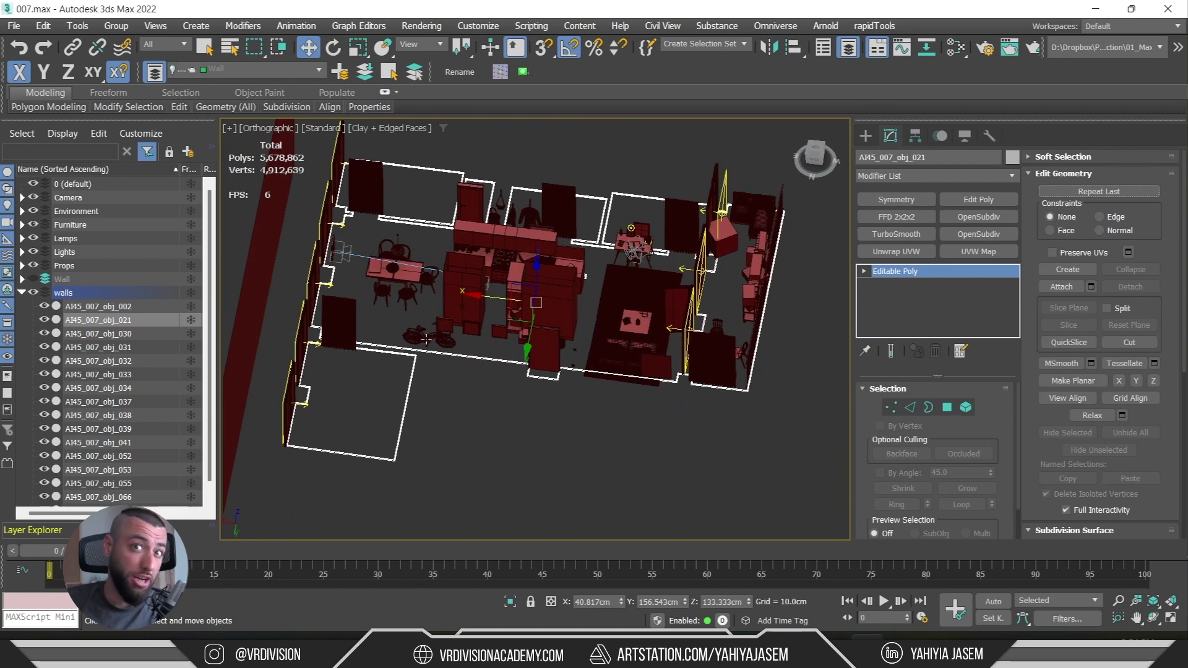
{"action": "key", "text": "alt+q"}
{"action": "left_click", "coordinate": [340, 72]}
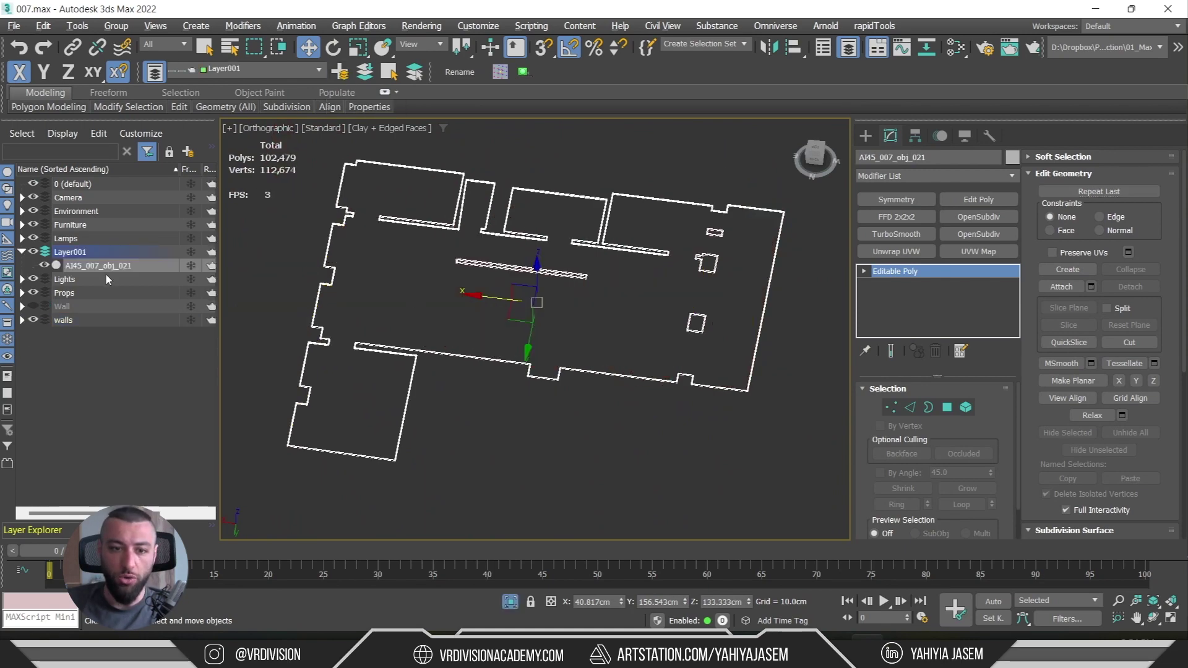
- Rename the new layer holding the skirting mesh as Skirtboard
{"action": "right_click", "coordinate": [70, 251]}
{"action": "left_click", "coordinate": [191, 319]}
{"action": "type", "text": "Skirtboard"}
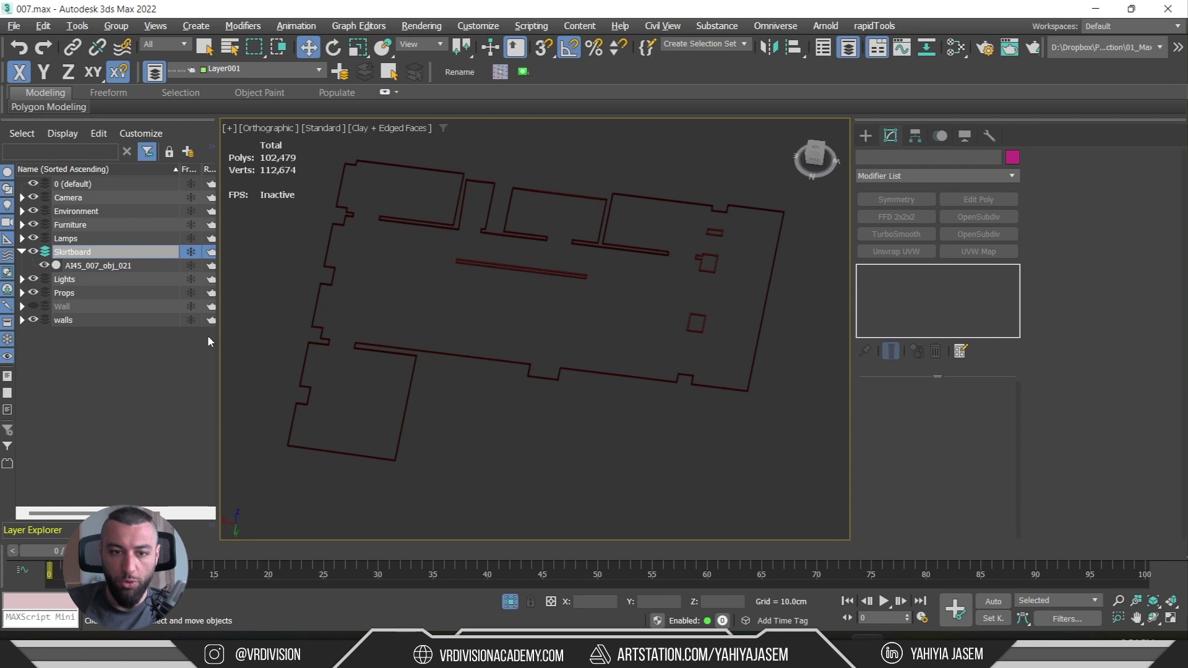
{"action": "key", "text": "Return"}
{"action": "left_click", "coordinate": [305, 362]}
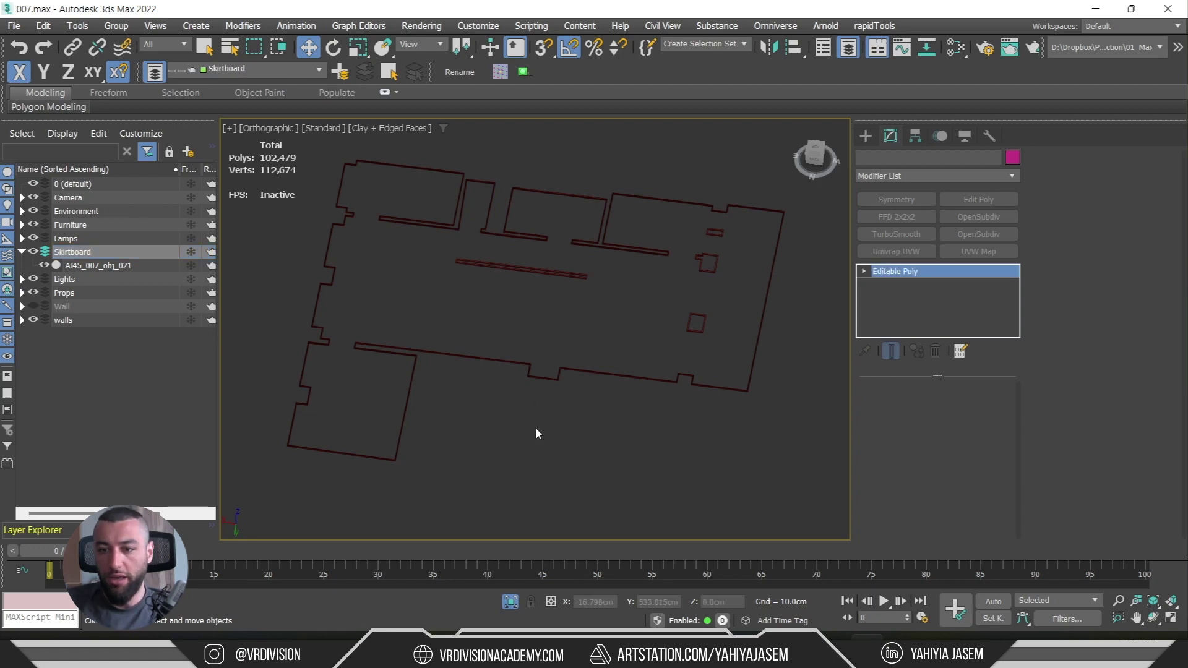
- Detach the skirting polygons along the main area's short end wall and the adjoining long-wall stretch as separate objects
{"action": "key", "text": "4"}
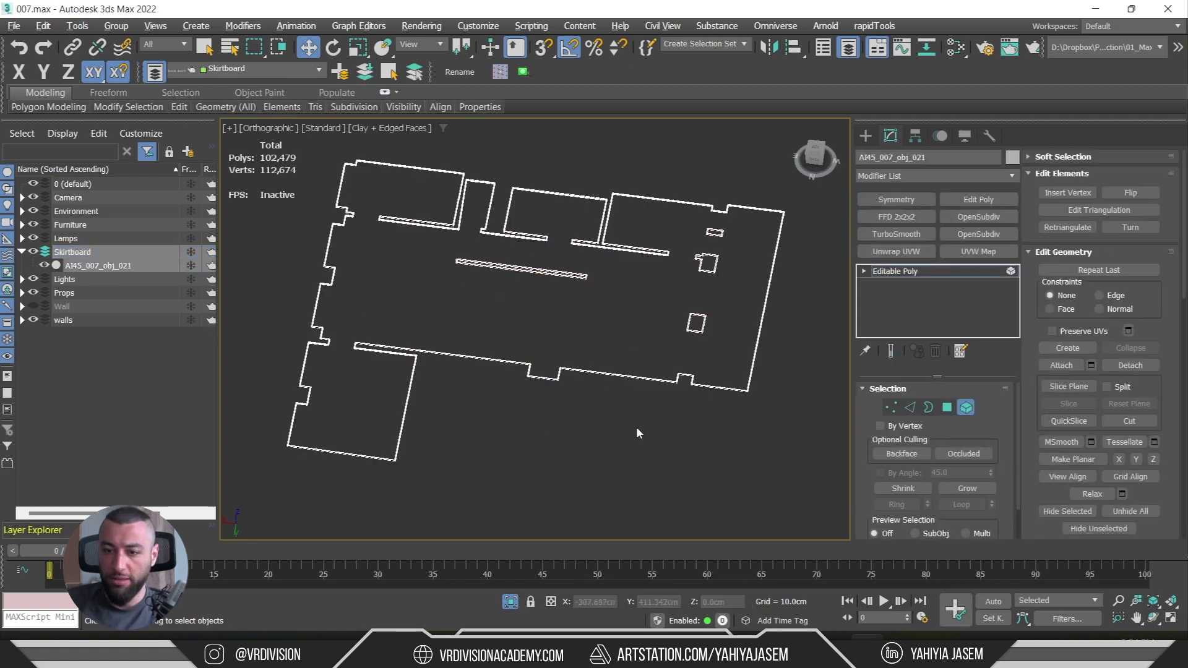
{"action": "scroll", "coordinate": [680, 383], "scroll_direction": "up", "scroll_amount": 3}
{"action": "middle_click_drag", "start_coordinate": [719, 346], "coordinate": [664, 416], "text": "alt"}
{"action": "left_click_drag", "start_coordinate": [730, 492], "coordinate": [731, 493]}
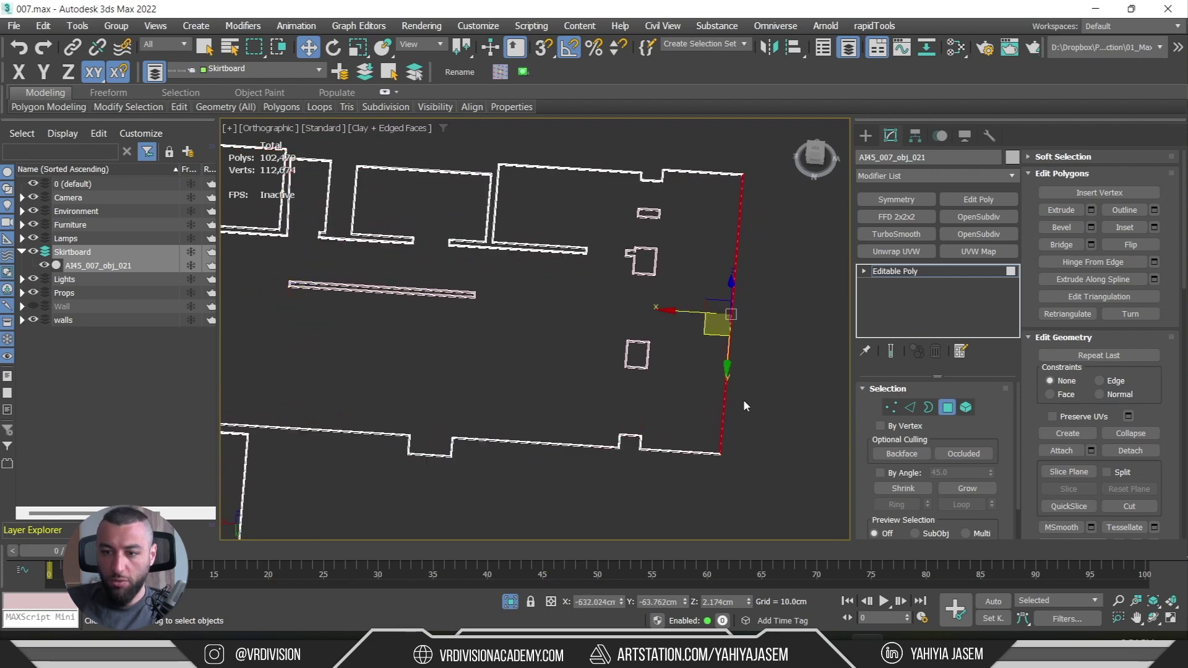
{"action": "right_click", "coordinate": [744, 400]}
{"action": "left_click", "coordinate": [678, 342]}
{"action": "key", "text": "Return"}
{"action": "left_click_drag", "start_coordinate": [767, 409], "coordinate": [548, 485]}
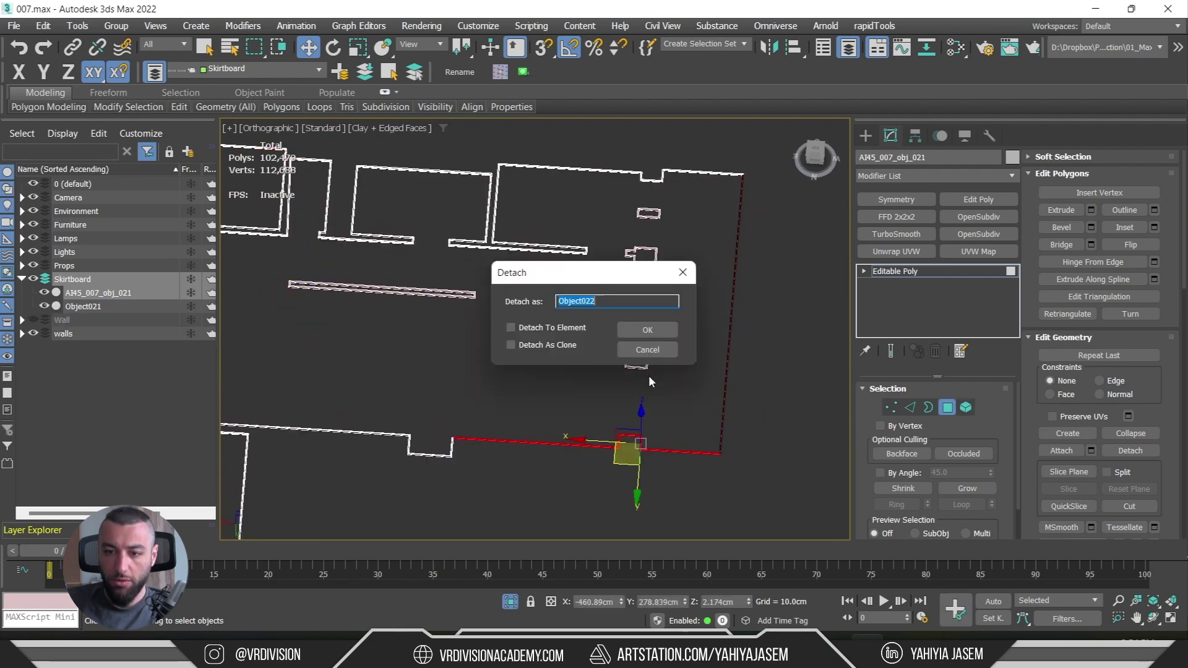
{"action": "key", "text": "Return"}
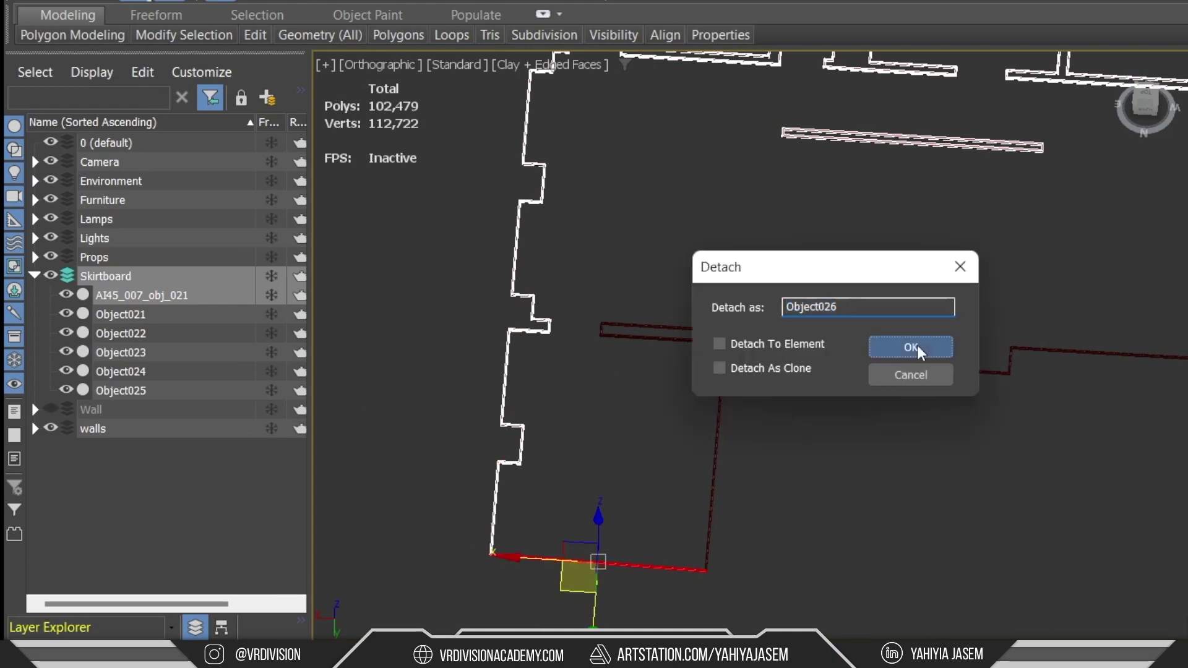
- Detach the skirting along the protruding room's end wall and the neighbouring outer wall section as separate objects
{"action": "left_click", "coordinate": [915, 347]}
{"action": "middle_click_drag", "start_coordinate": [583, 82], "coordinate": [679, 206]}
{"action": "left_click_drag", "start_coordinate": [611, 191], "coordinate": [793, 308]}
{"action": "right_click", "coordinate": [793, 307]}
{"action": "left_click", "coordinate": [727, 250]}
{"action": "left_click", "coordinate": [910, 344]}
{"action": "left_click_drag", "start_coordinate": [945, 418], "coordinate": [470, 494]}
{"action": "key", "text": "z"}
{"action": "scroll", "coordinate": [867, 310], "scroll_direction": "down", "scroll_amount": 5}
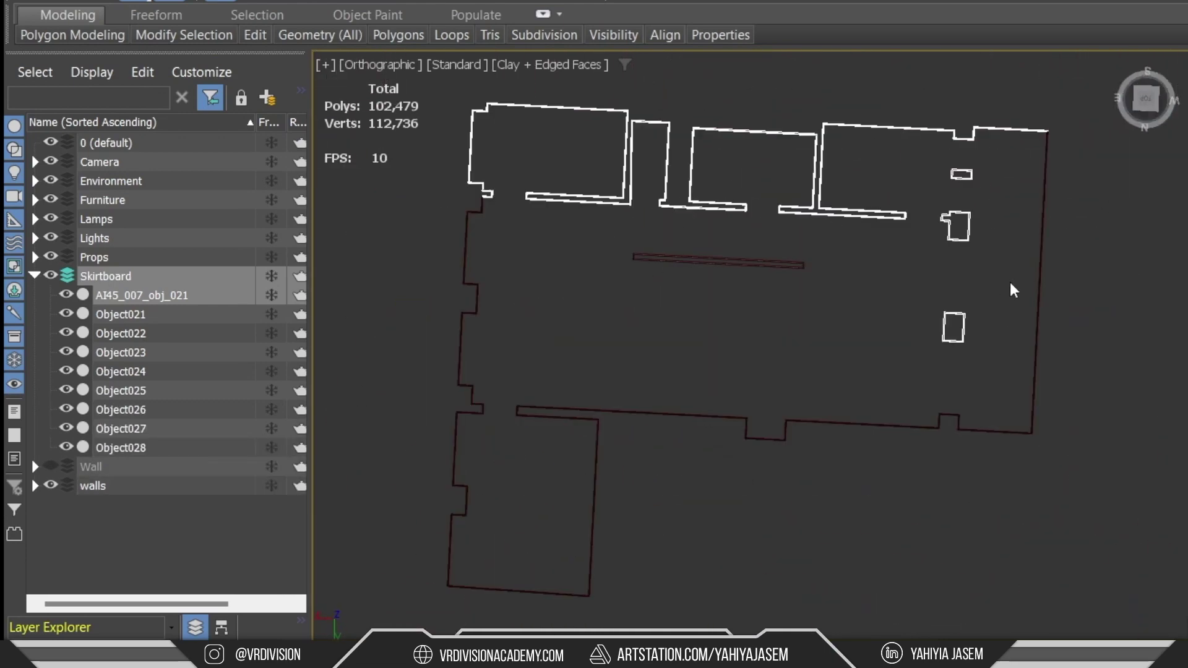
- Detach the remaining skirting runs near the middle side room, including its rear and partition walls, as separate objects
{"action": "key", "text": "Return"}
{"action": "key", "text": "Return"}
{"action": "key", "text": "Return"}
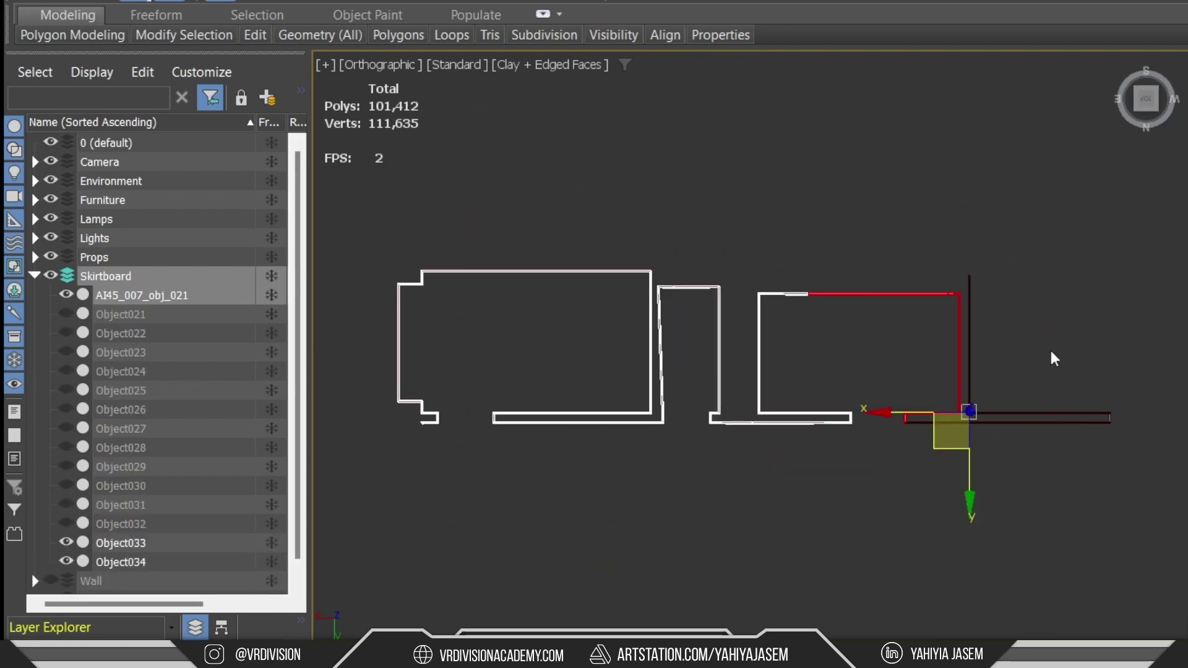
{"action": "left_click_drag", "start_coordinate": [1039, 352], "coordinate": [874, 480]}
{"action": "key", "text": "Return"}
{"action": "left_click", "coordinate": [859, 387]}
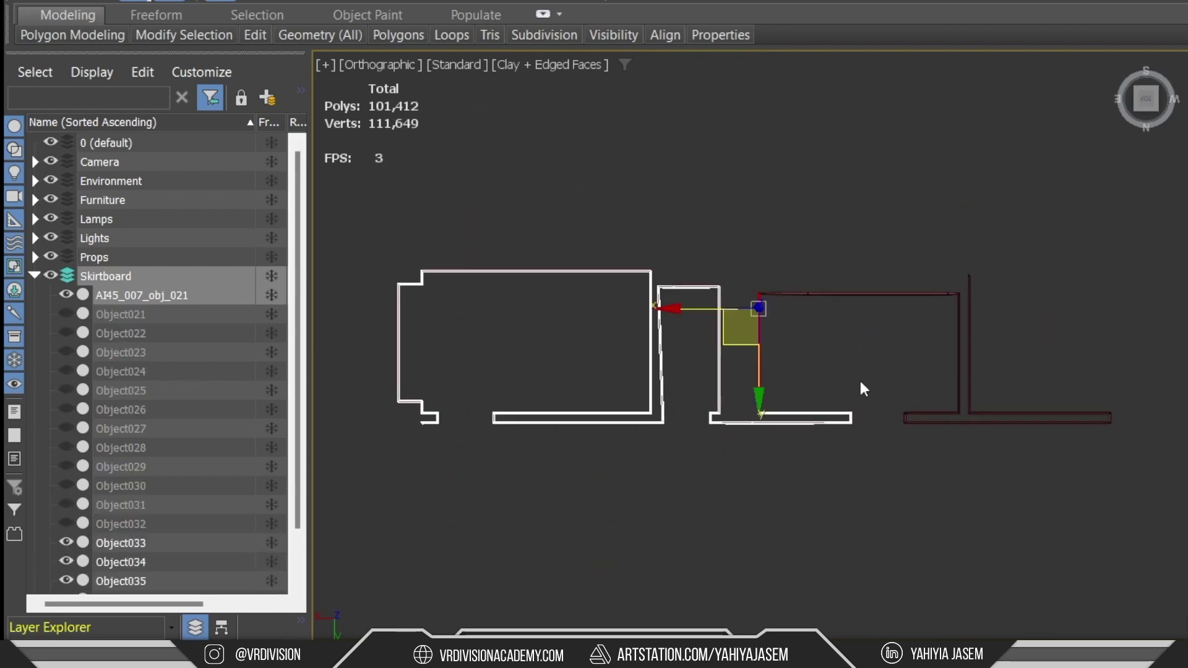
- Select the remaining skirting of the side rooms and detach the rear run of the corner room as a separate object
{"action": "scroll", "coordinate": [861, 393], "scroll_direction": "up", "scroll_amount": 3}
{"action": "left_click", "coordinate": [734, 380]}
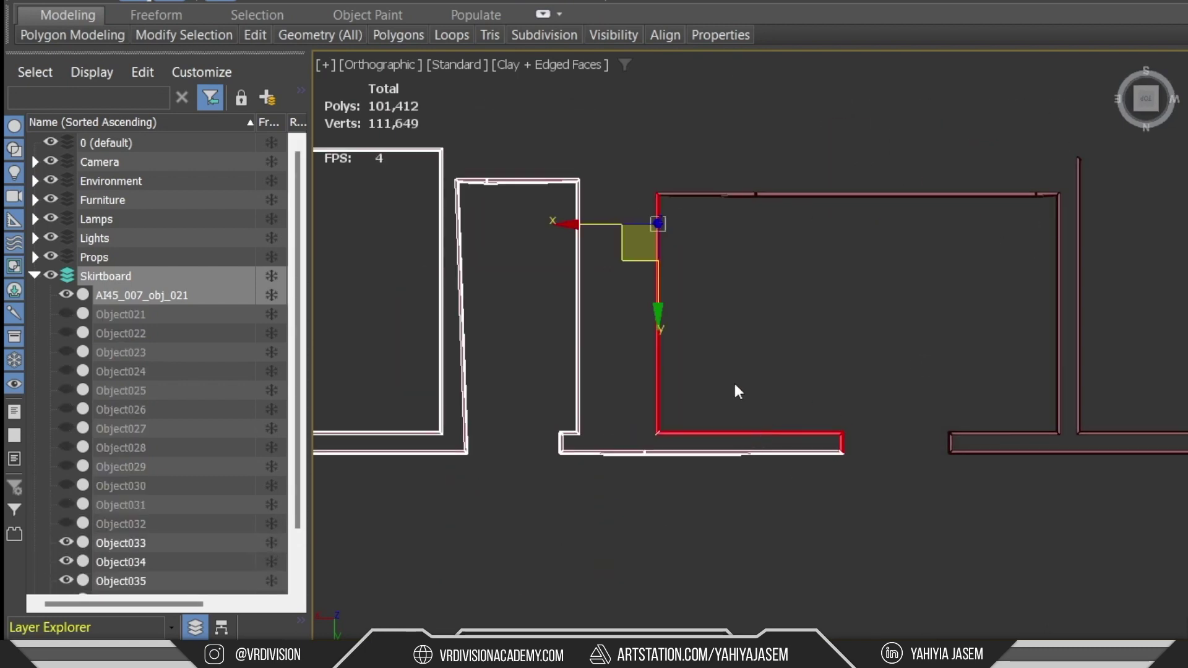
{"action": "scroll", "coordinate": [681, 295], "scroll_direction": "down", "scroll_amount": 3}
{"action": "left_click", "coordinate": [411, 463]}
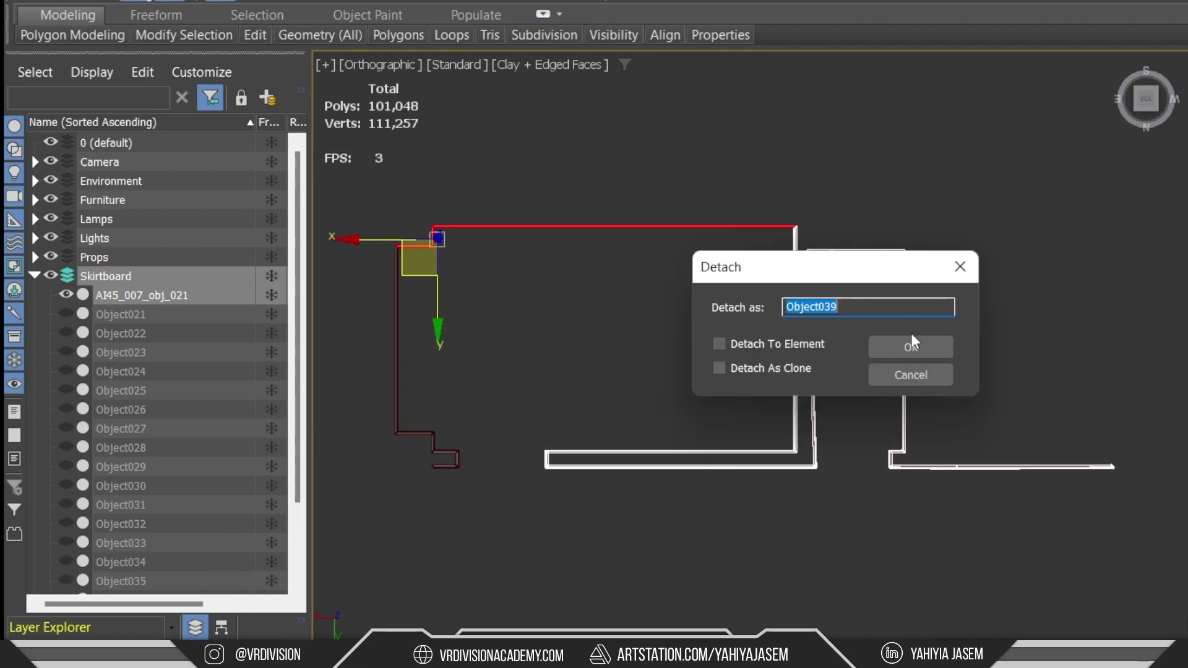
{"action": "left_click", "coordinate": [909, 342]}
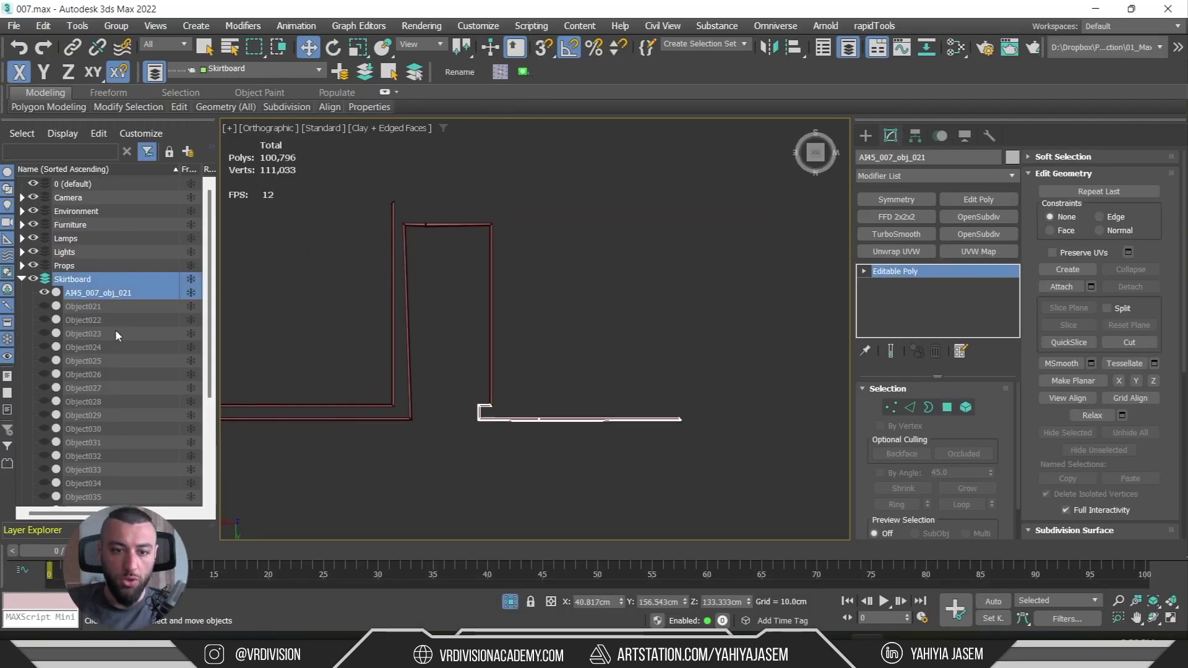
- Unhide and select all the skirting pieces and set their renaming base name to S_Skirtboard
{"action": "scroll", "coordinate": [115, 347], "scroll_direction": "down", "scroll_amount": 4}
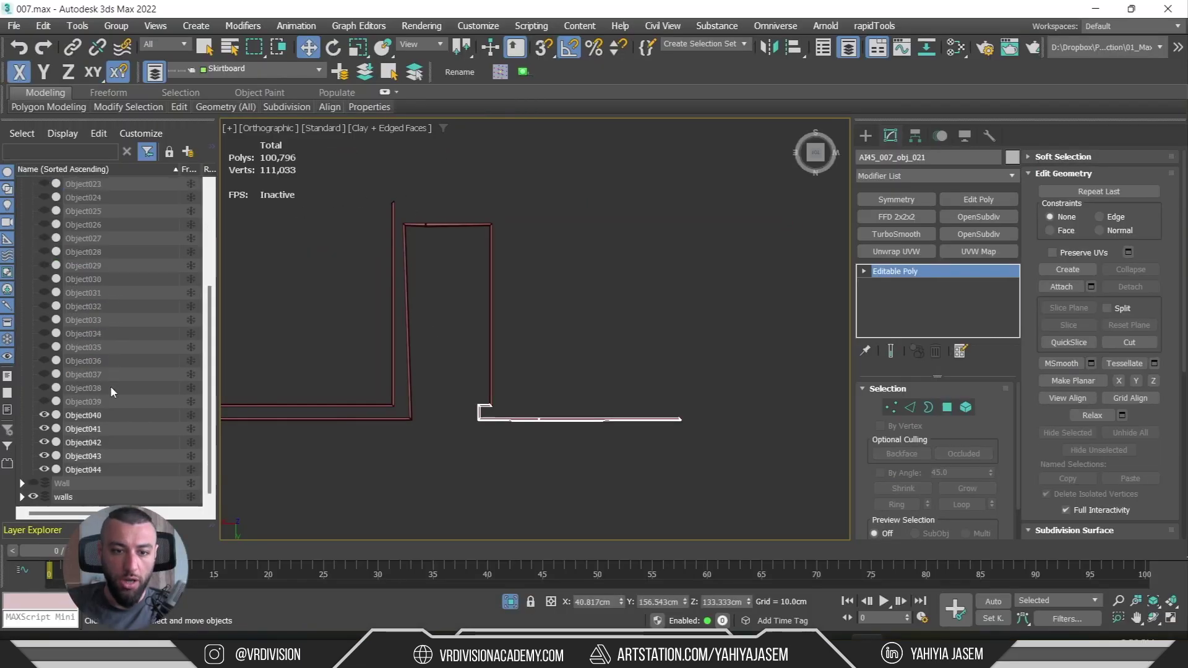
{"action": "left_click", "coordinate": [44, 333]}
{"action": "left_click", "coordinate": [459, 72]}
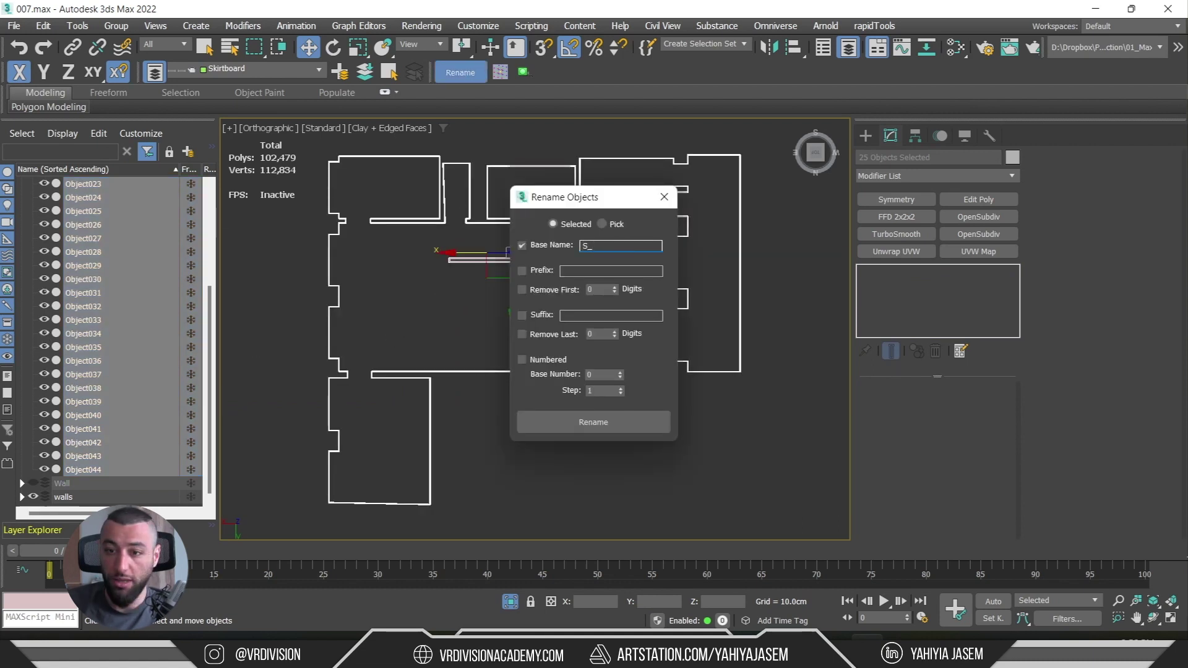
{"action": "type", "text": "S_Skirt"}
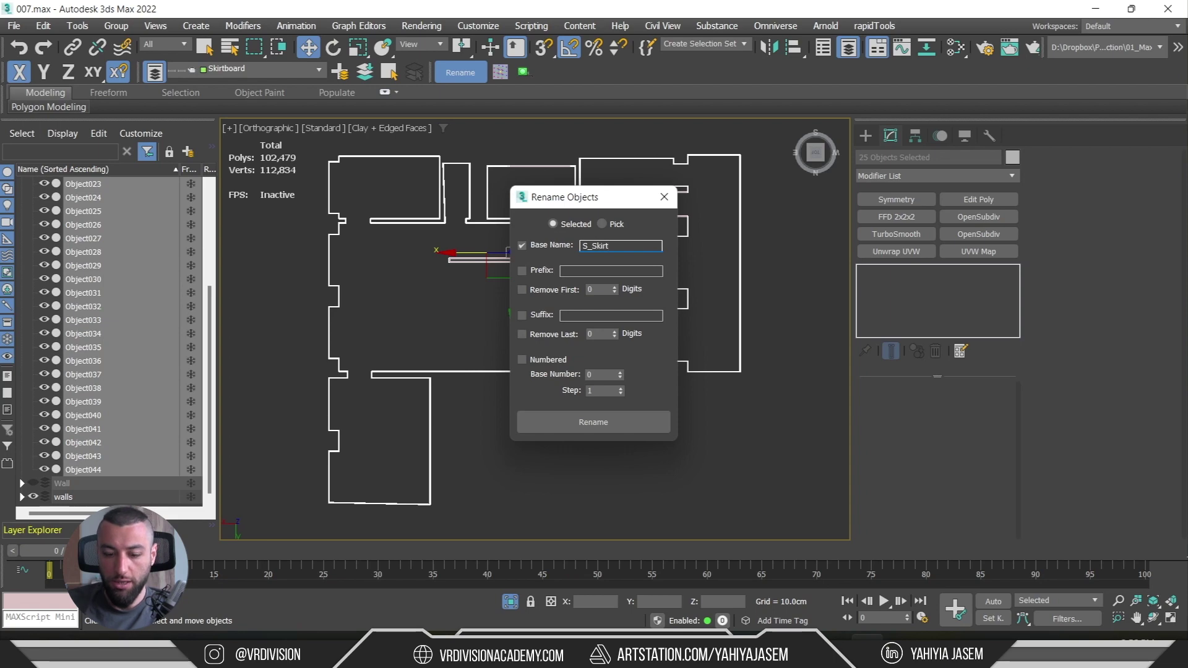
{"action": "type", "text": "board"}
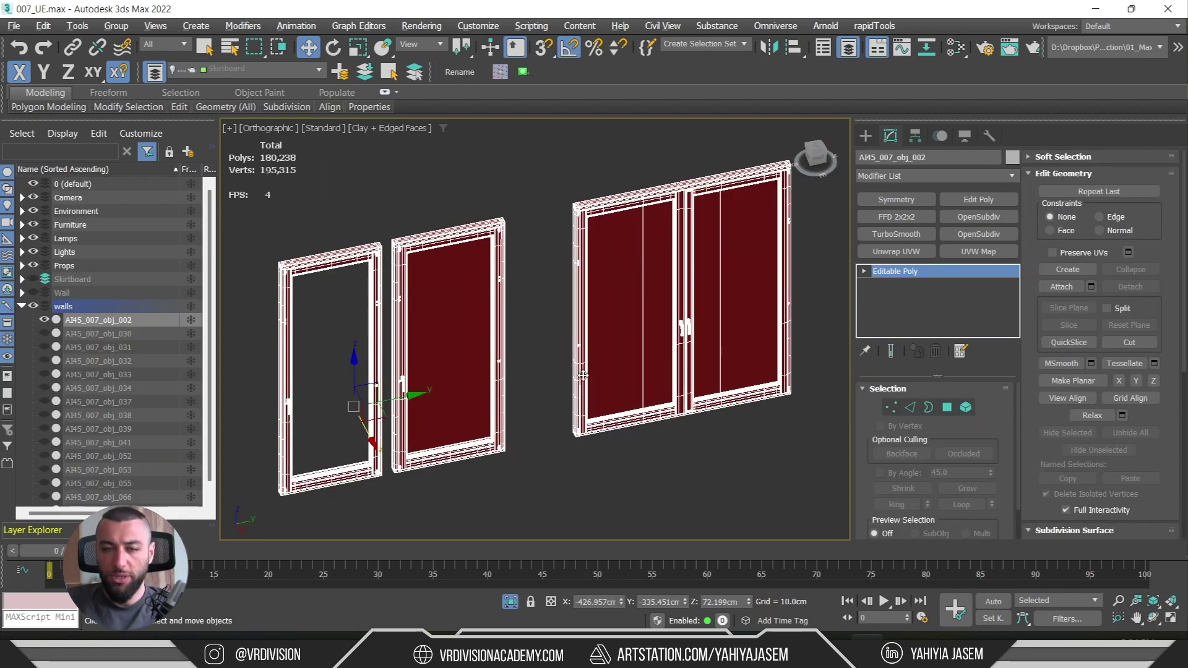
- Isolate the window frame mesh on the walls layer and detach the elements of the two single windows as a separate object
{"action": "key", "text": "alt+q"}
{"action": "key", "text": "alt+q"}
{"action": "key", "text": "5"}
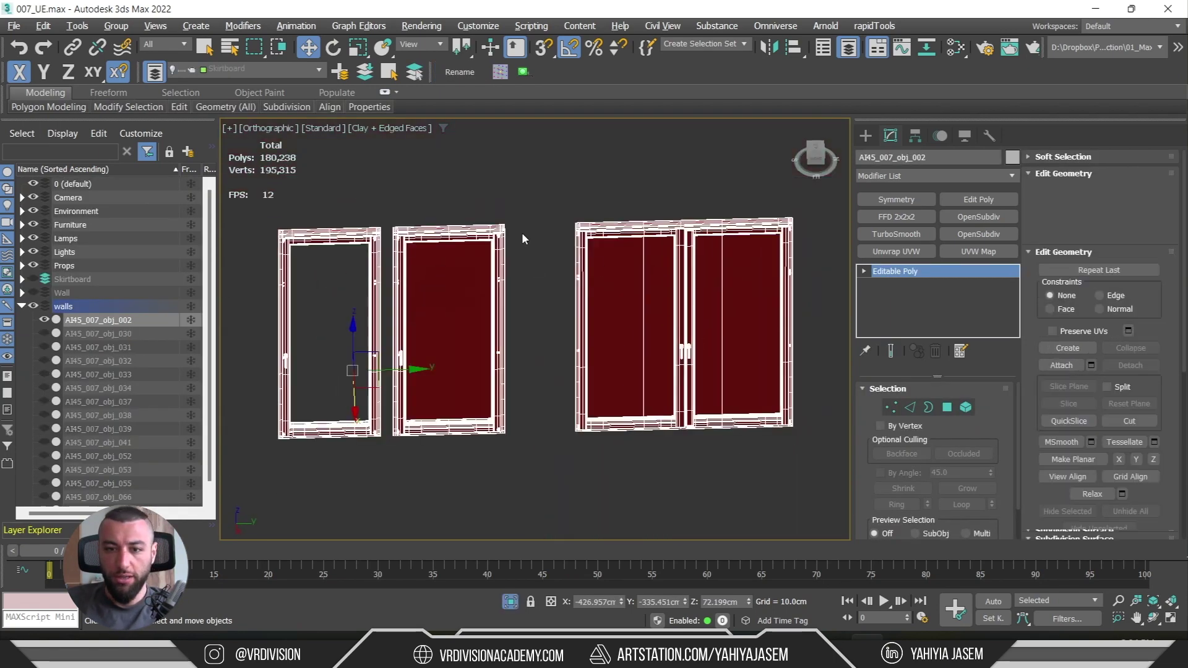
{"action": "left_click", "coordinate": [1130, 365]}
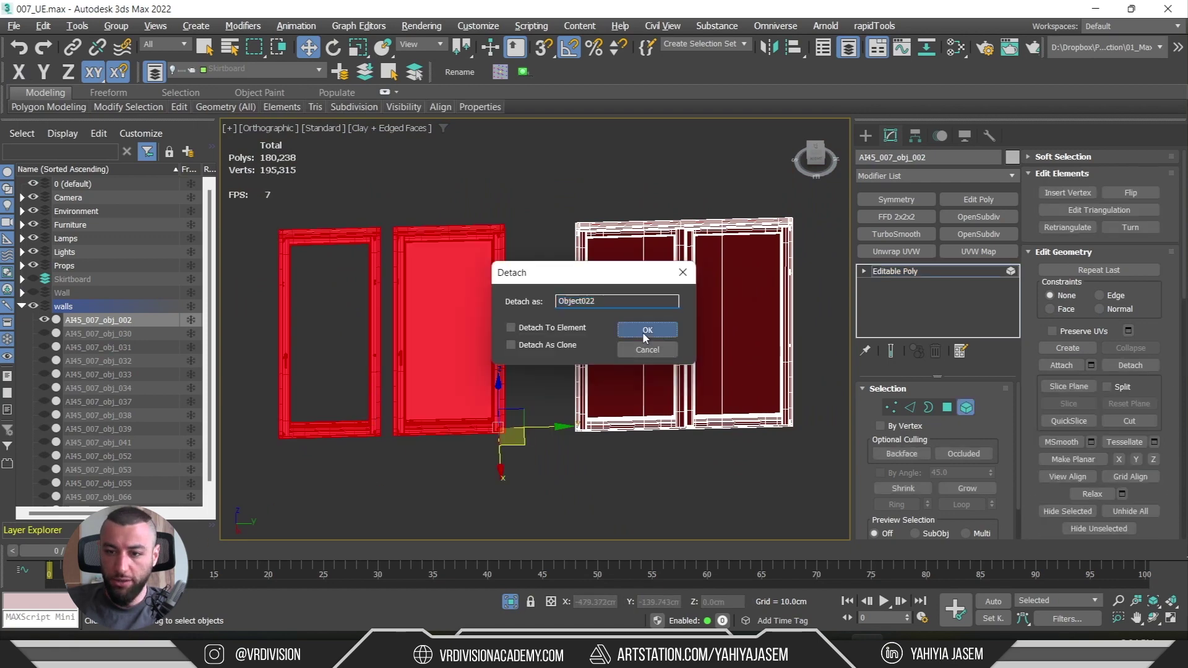
{"action": "left_click", "coordinate": [643, 331]}
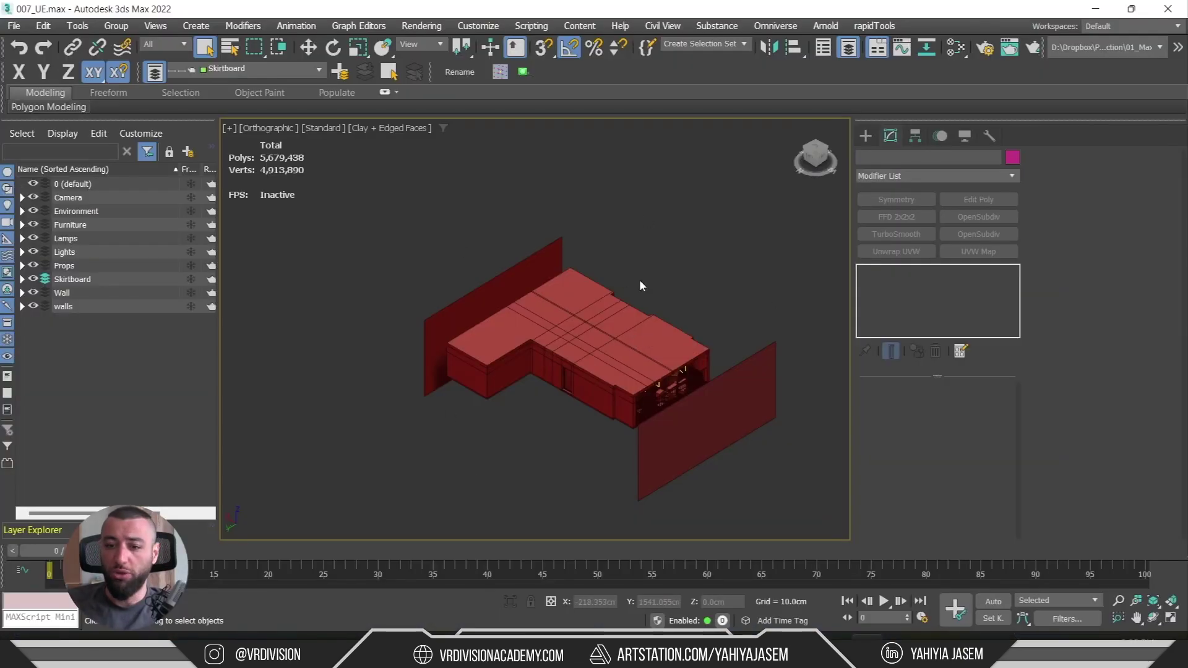
- Examine the whole building's walls, ceiling and interior in shaded and wireframe display
{"action": "scroll", "coordinate": [669, 407], "scroll_direction": "up", "scroll_amount": 10}
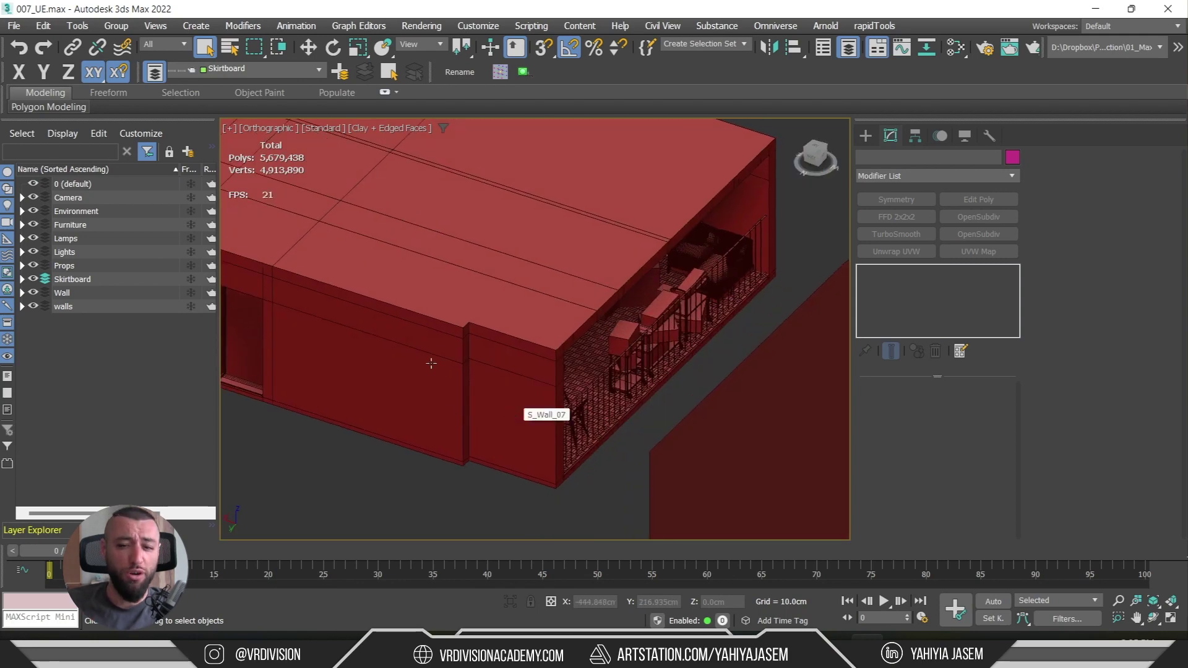
{"action": "middle_click_drag", "start_coordinate": [432, 364], "coordinate": [637, 345]}
{"action": "scroll", "coordinate": [579, 439], "scroll_direction": "down", "scroll_amount": 3}
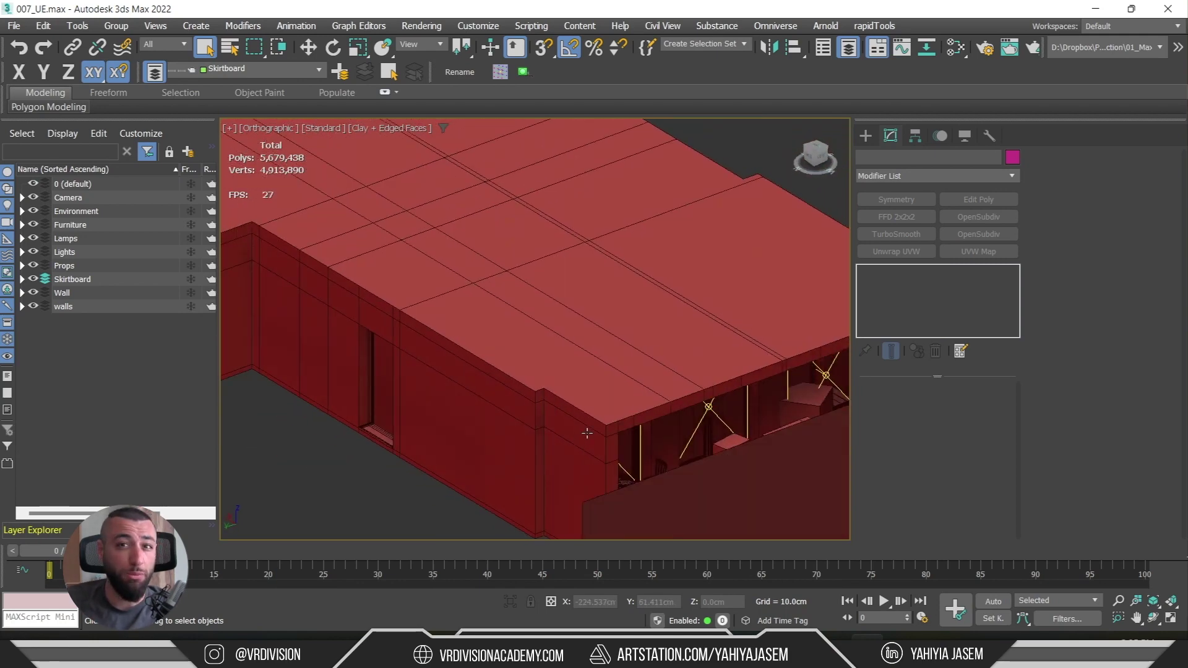
{"action": "scroll", "coordinate": [587, 433], "scroll_direction": "down", "scroll_amount": 5}
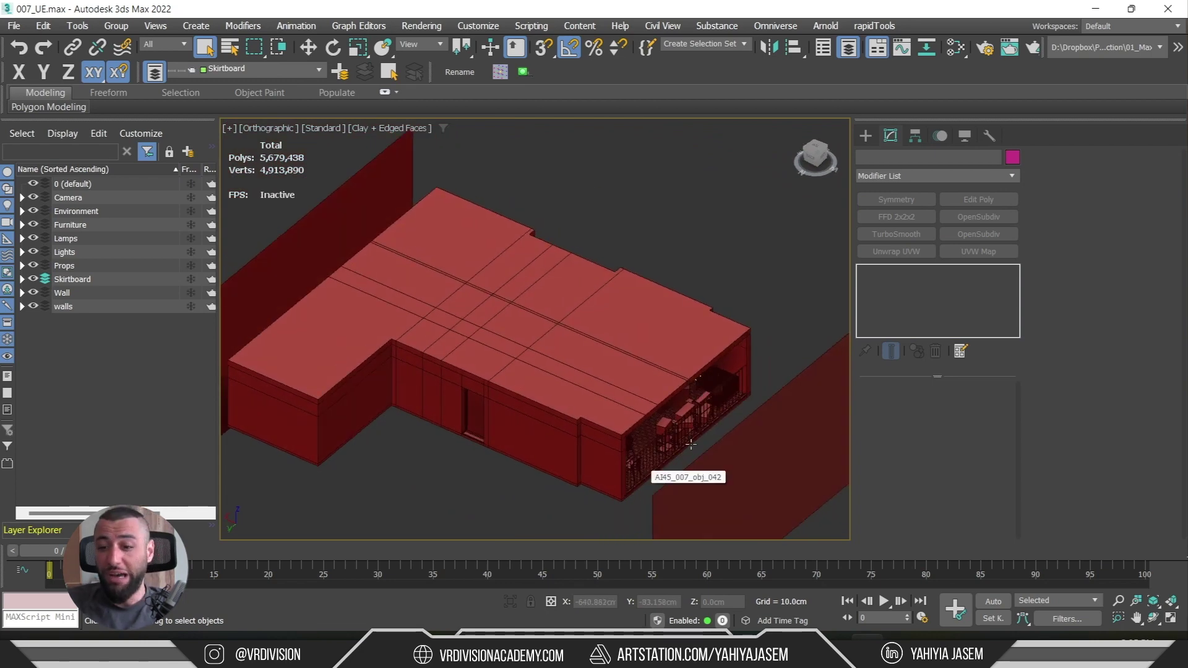
{"action": "scroll", "coordinate": [662, 374], "scroll_direction": "up", "scroll_amount": 4}
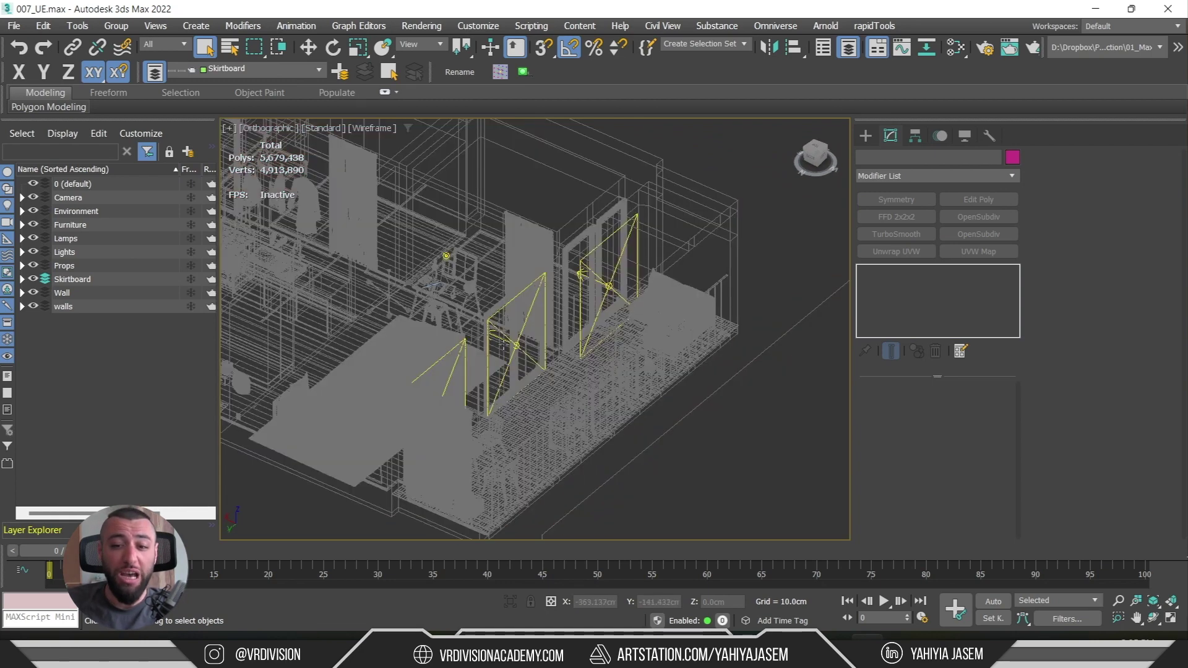
{"action": "middle_click_drag", "start_coordinate": [628, 372], "coordinate": [657, 374]}
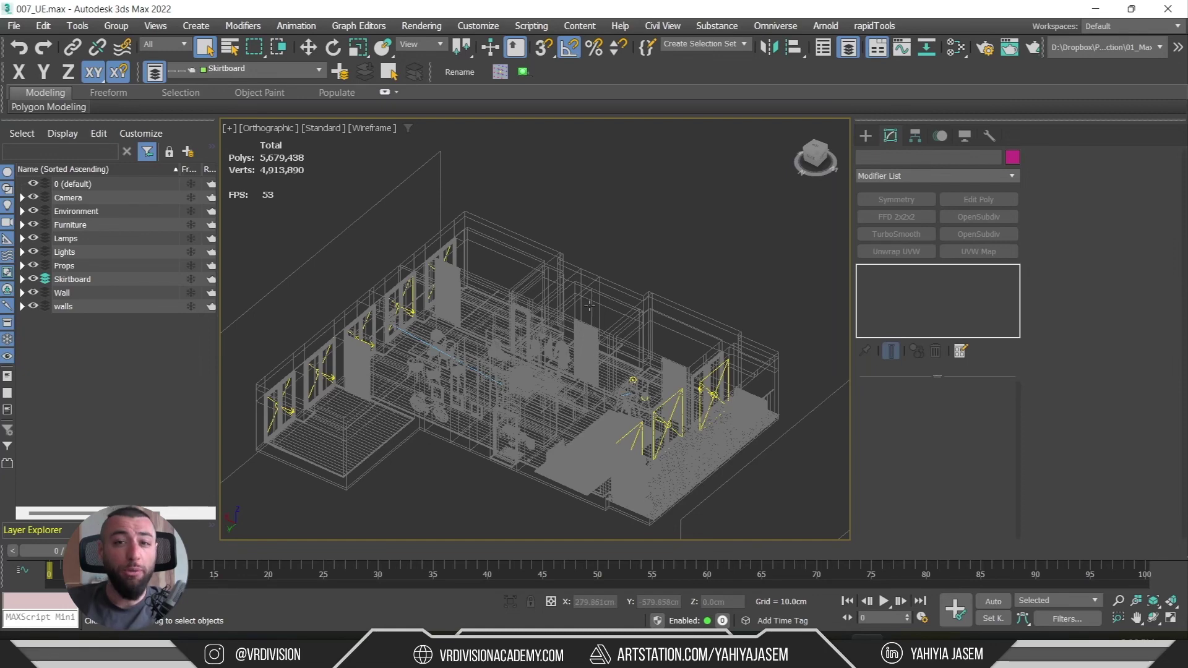
{"action": "key", "text": "z"}
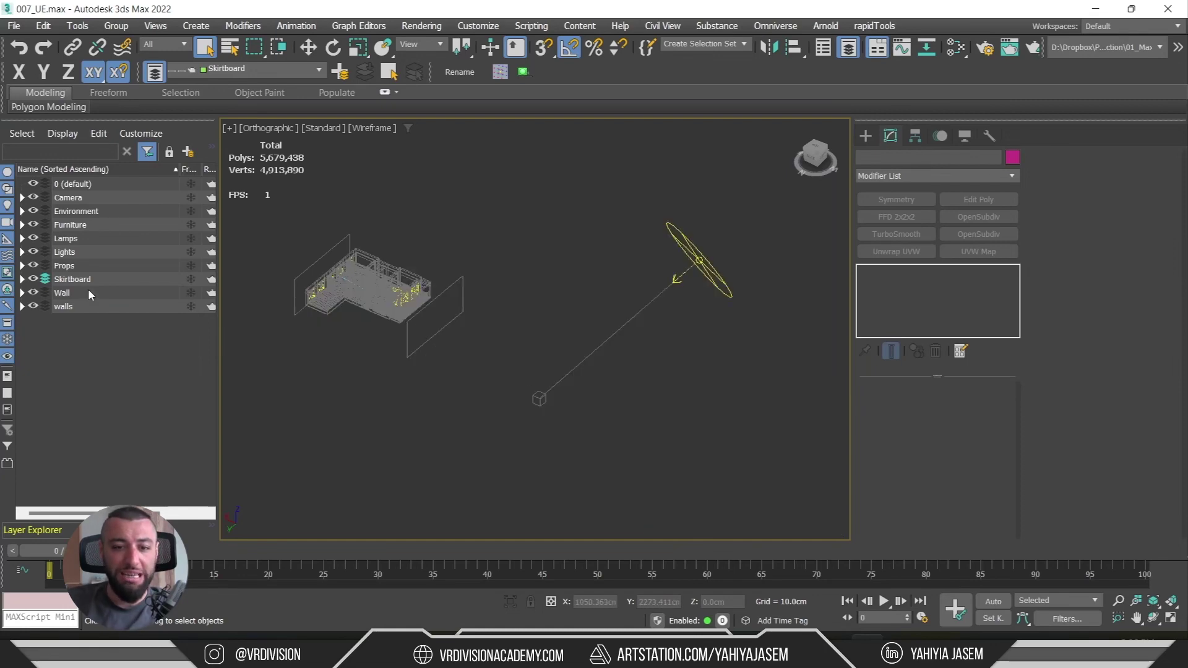
- Isolate all objects on the Wall layer, clear the selection and collapse the layer
{"action": "double_click", "coordinate": [88, 292]}
{"action": "key", "text": "alt+q"}
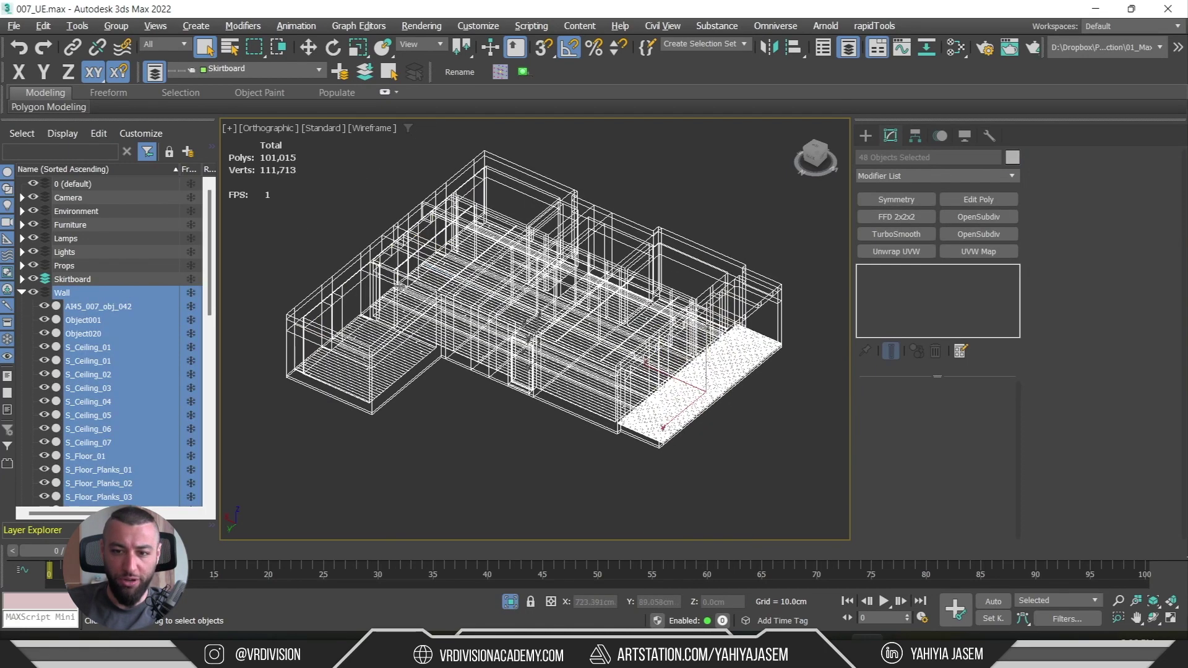
{"action": "key", "text": "ctrl+d"}
{"action": "left_click", "coordinate": [22, 294]}
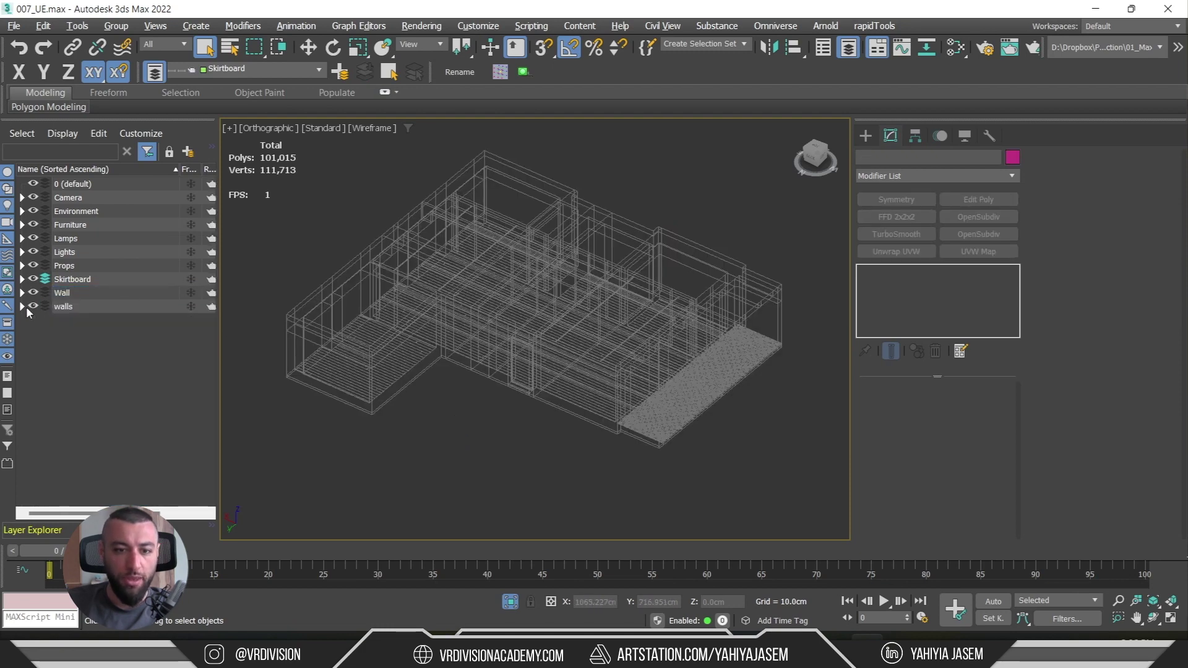
- Select all the window, door and railing objects on the walls layer and open the layer's options
{"action": "double_click", "coordinate": [59, 307]}
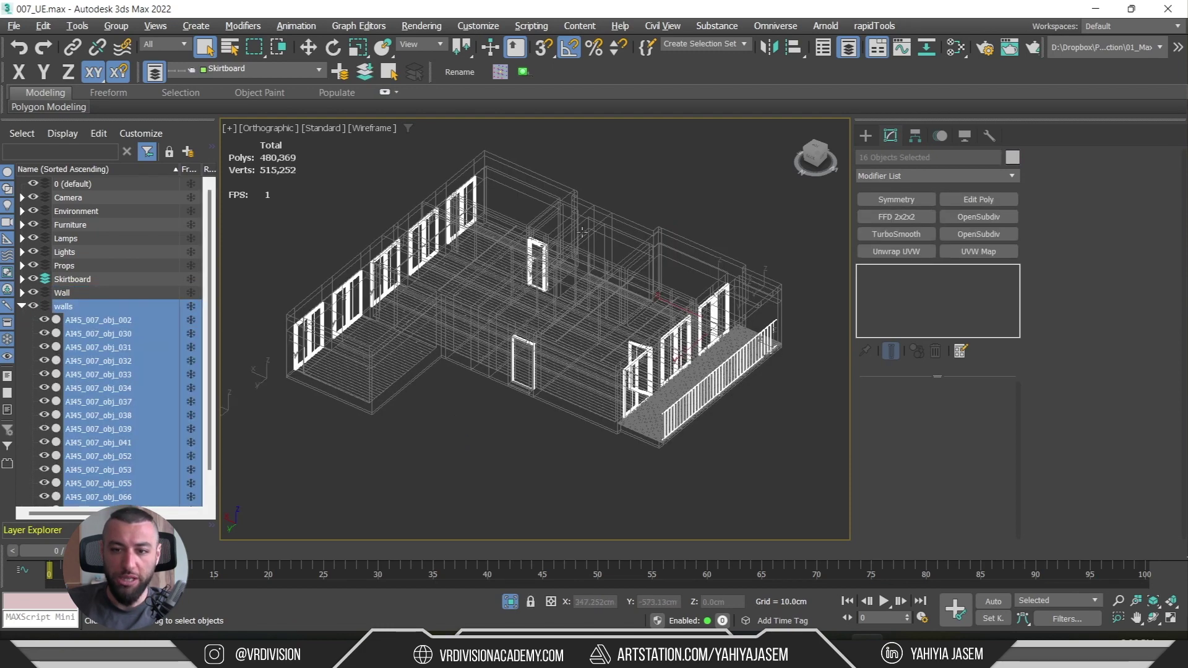
{"action": "middle_click_drag", "start_coordinate": [729, 322], "coordinate": [681, 322], "text": "alt"}
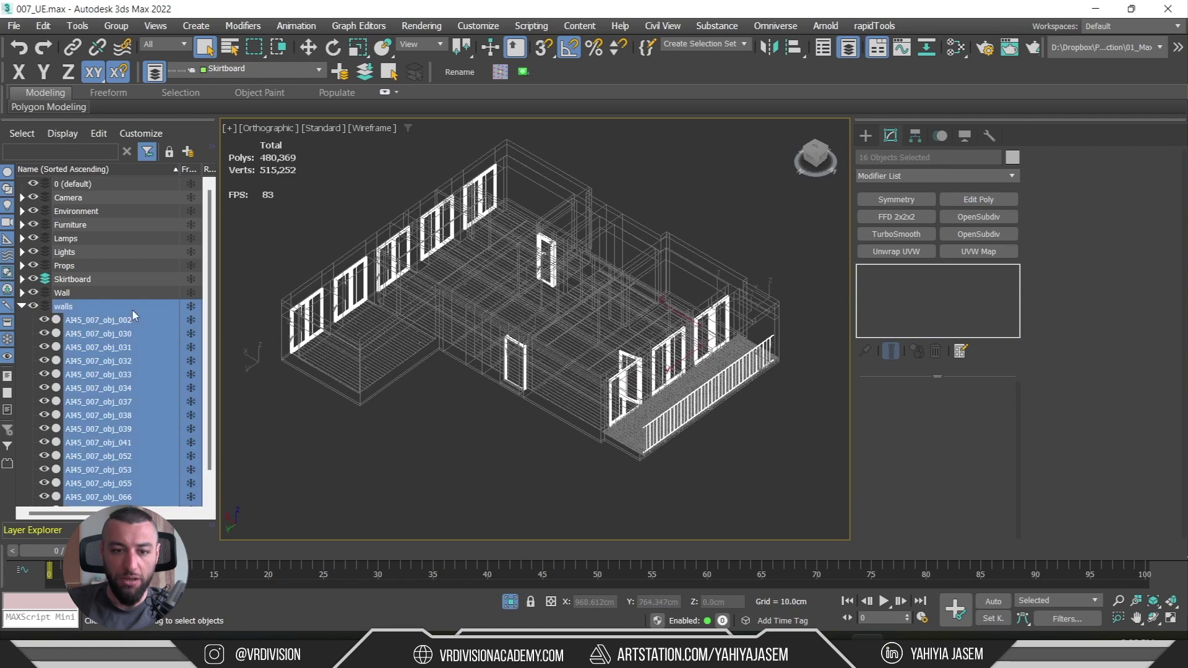
{"action": "right_click", "coordinate": [133, 315]}
{"action": "left_click", "coordinate": [72, 379]}
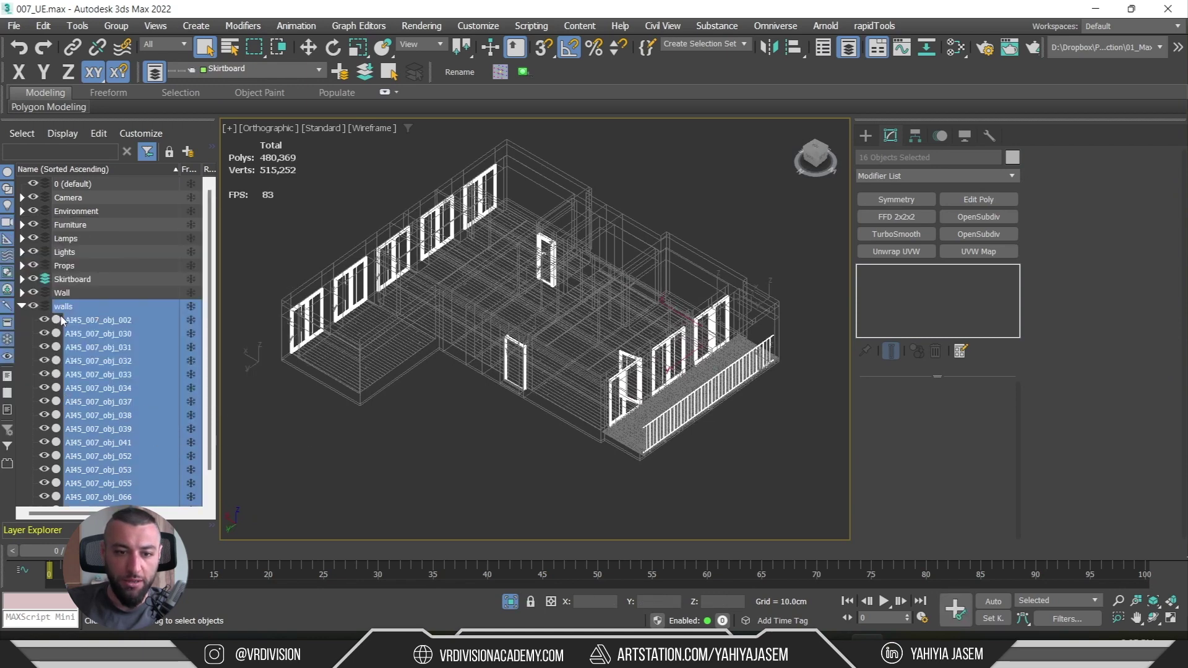
- Rename the walls layer to Wins and select all objects in the Skirtboard layer
{"action": "type", "text": "Wins"}
{"action": "key", "text": "Return"}
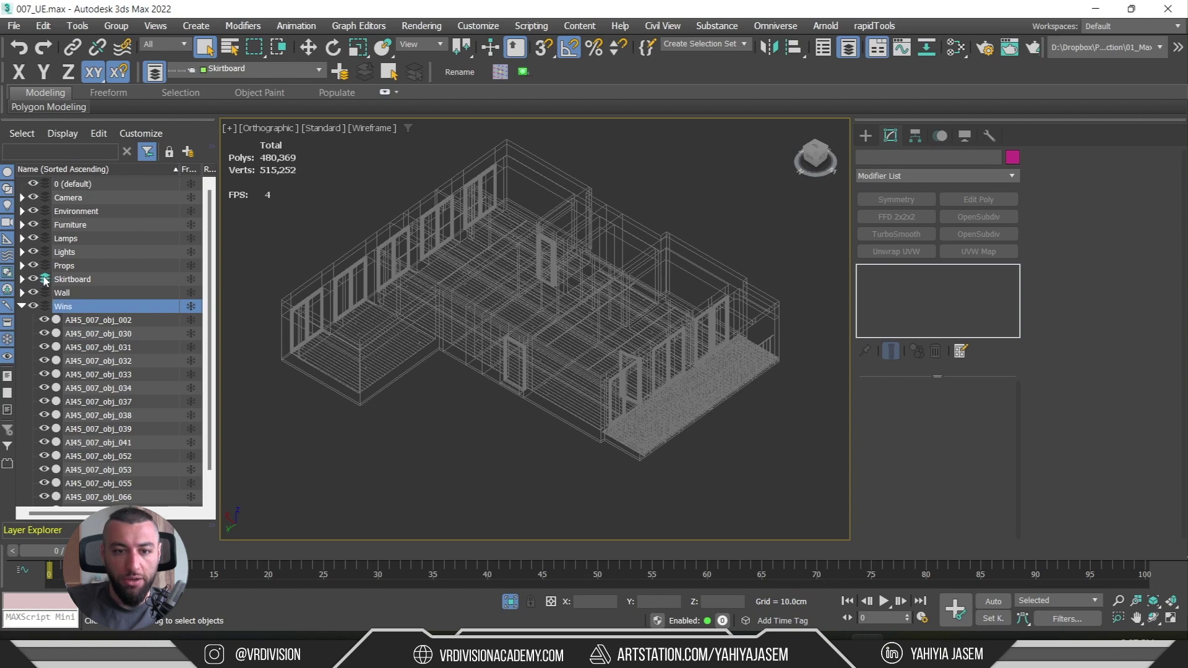
{"action": "double_click", "coordinate": [79, 279]}
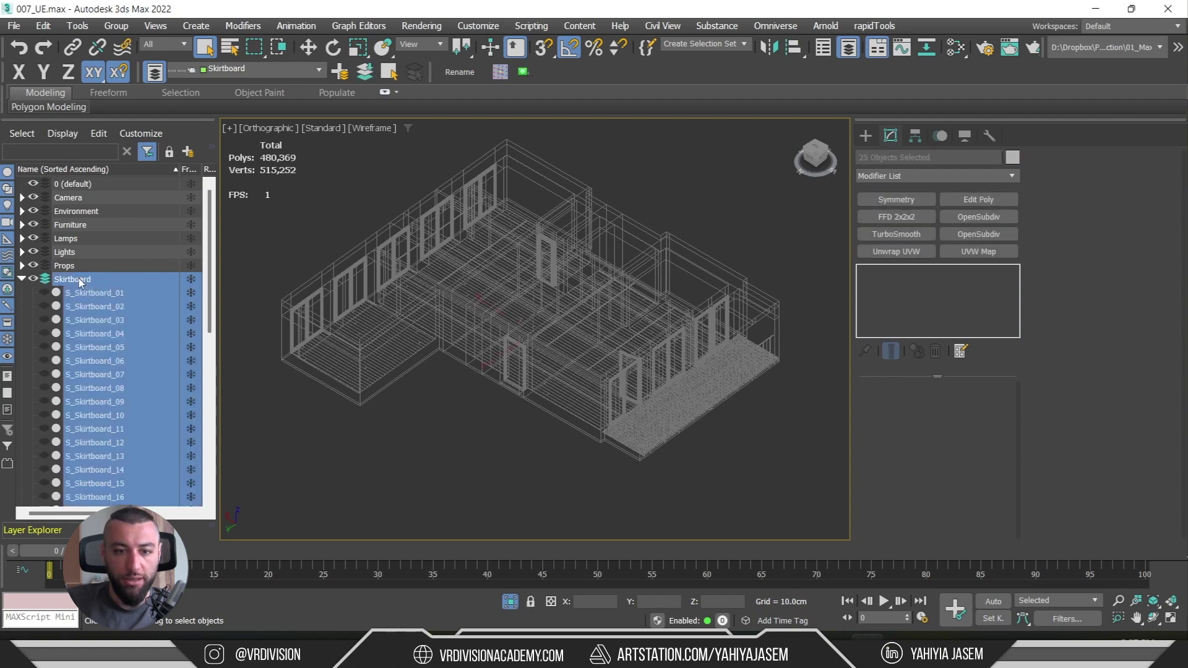
- Hide the Environment layer and check the remaining building in shaded display
{"action": "double_click", "coordinate": [71, 211]}
{"action": "left_click", "coordinate": [44, 238]}
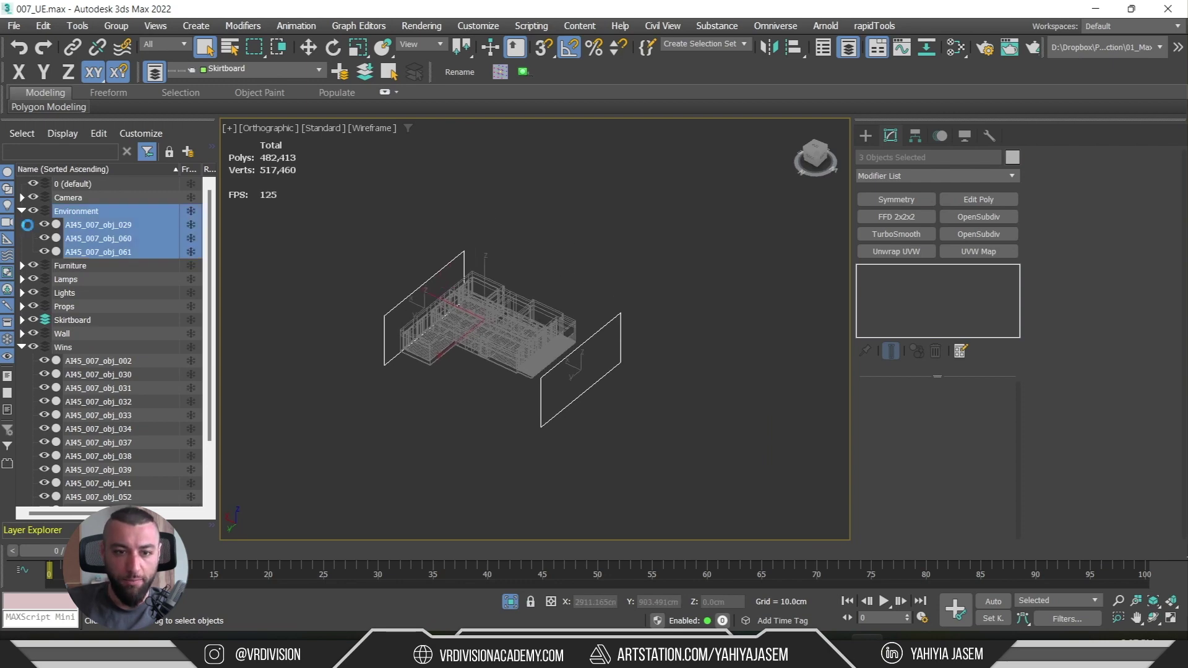
{"action": "left_click", "coordinate": [33, 211]}
{"action": "left_click", "coordinate": [22, 211]}
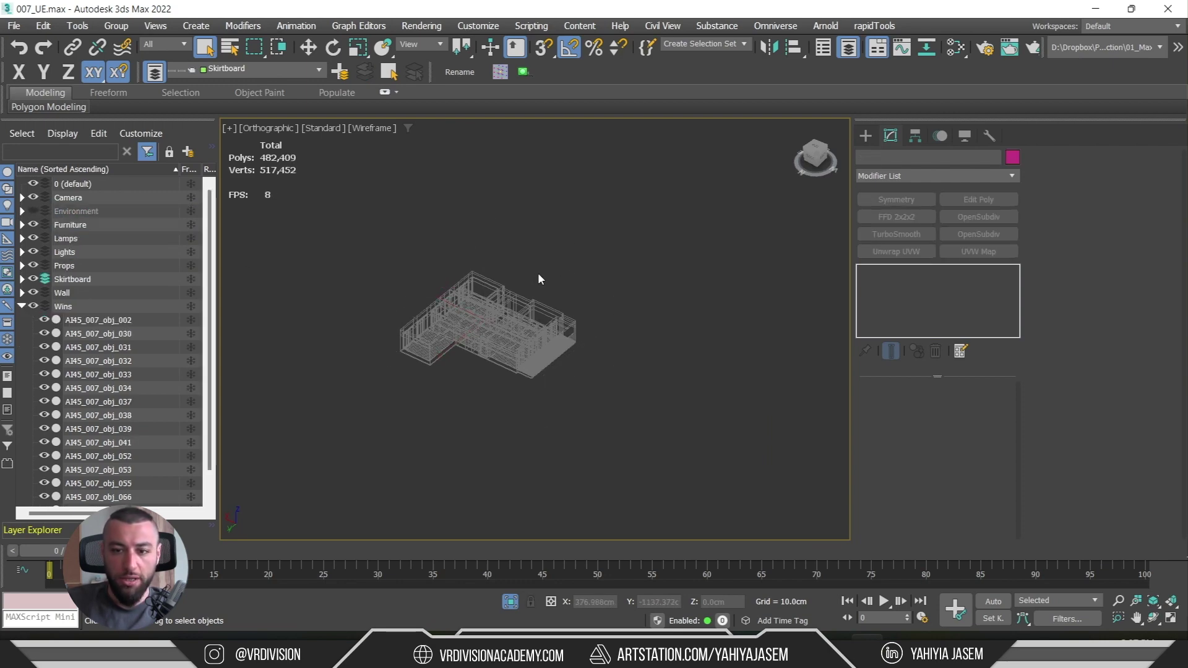
{"action": "key", "text": "z"}
{"action": "key", "text": "F3"}
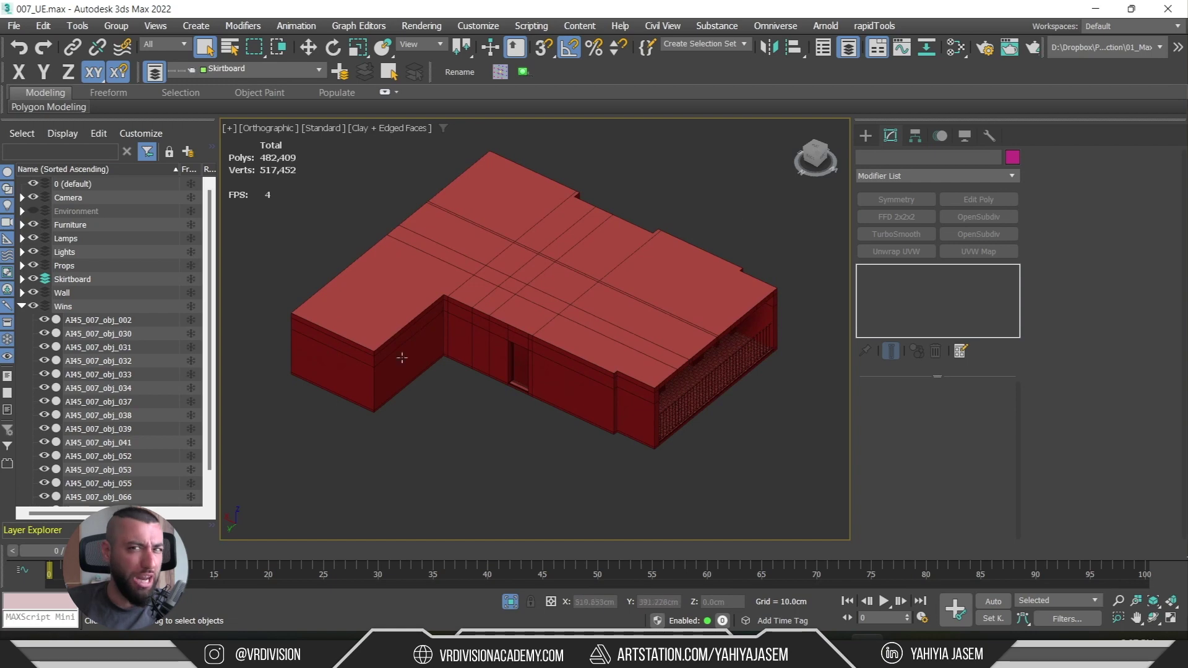
{"action": "key", "text": "F3"}
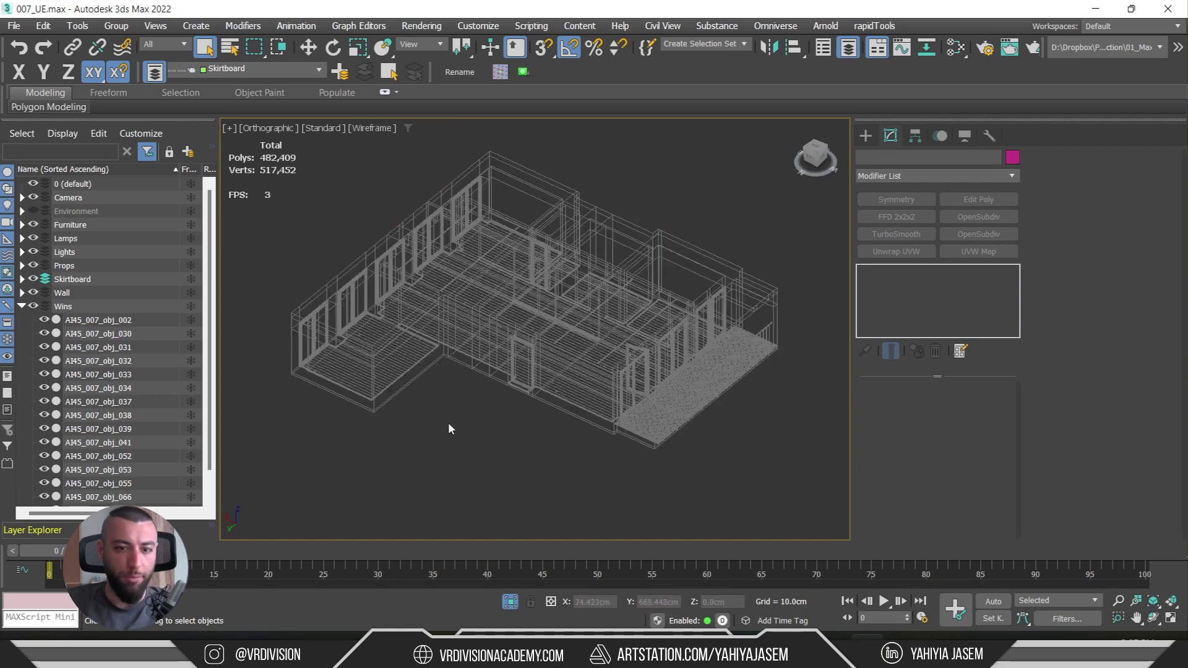
- Start a scene export and create a folder named 007 inside D:\DT_Temp
{"action": "left_click", "coordinate": [13, 26]}
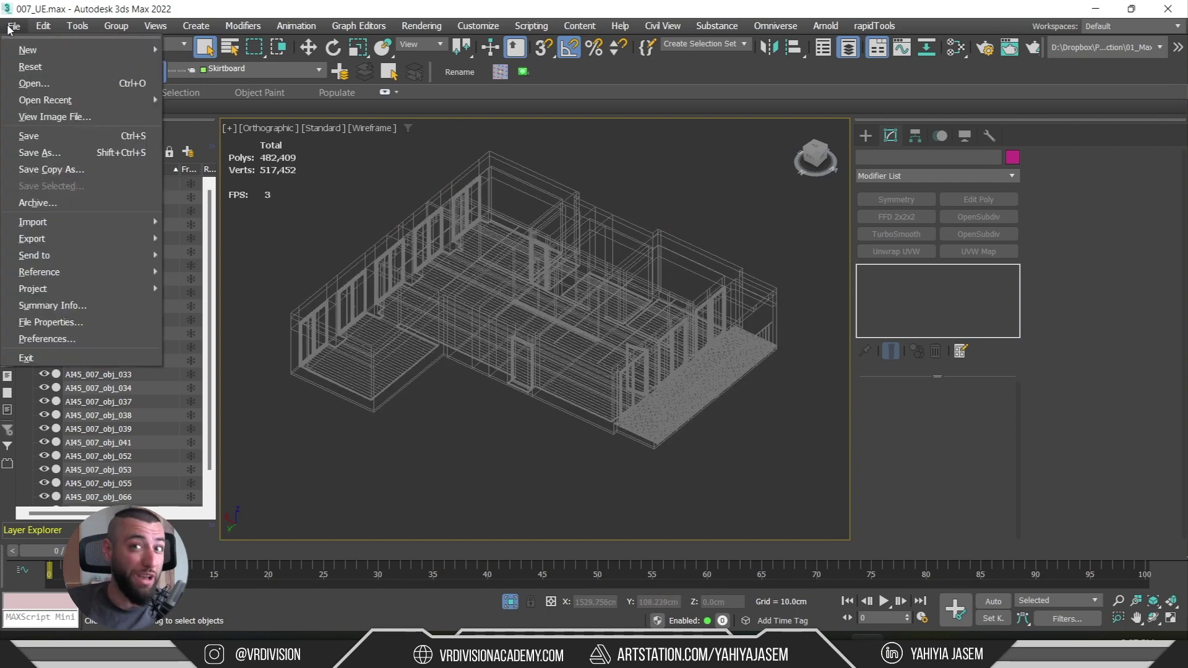
{"action": "left_click", "coordinate": [219, 241]}
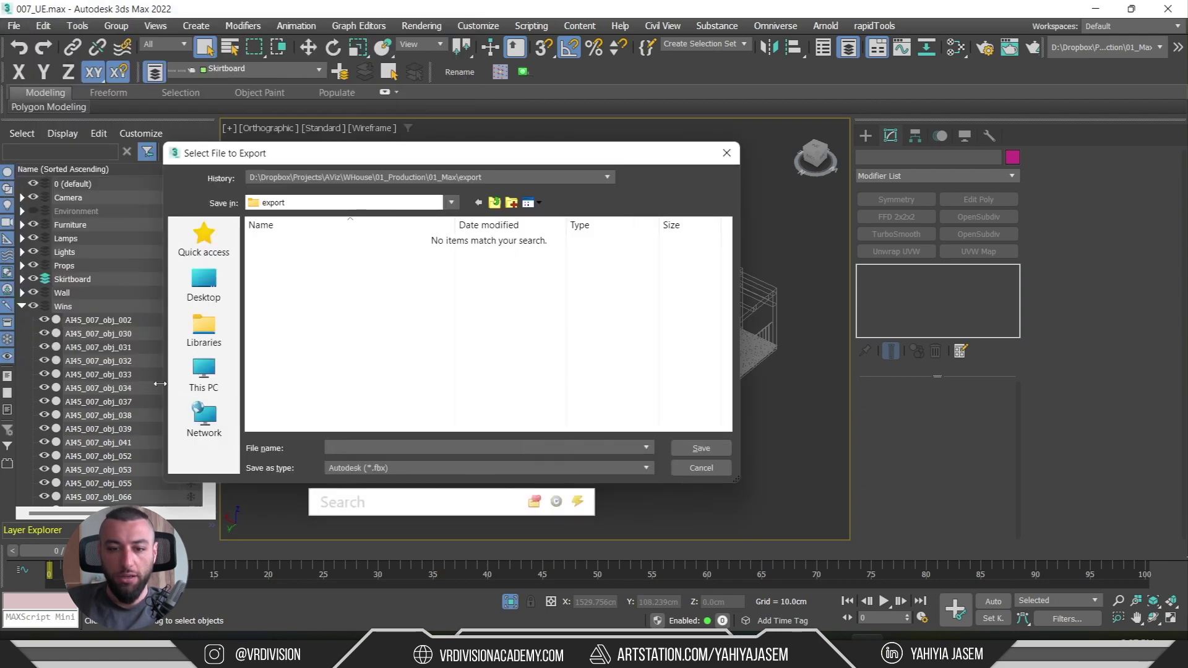
{"action": "left_click", "coordinate": [203, 371]}
{"action": "double_click", "coordinate": [514, 391]}
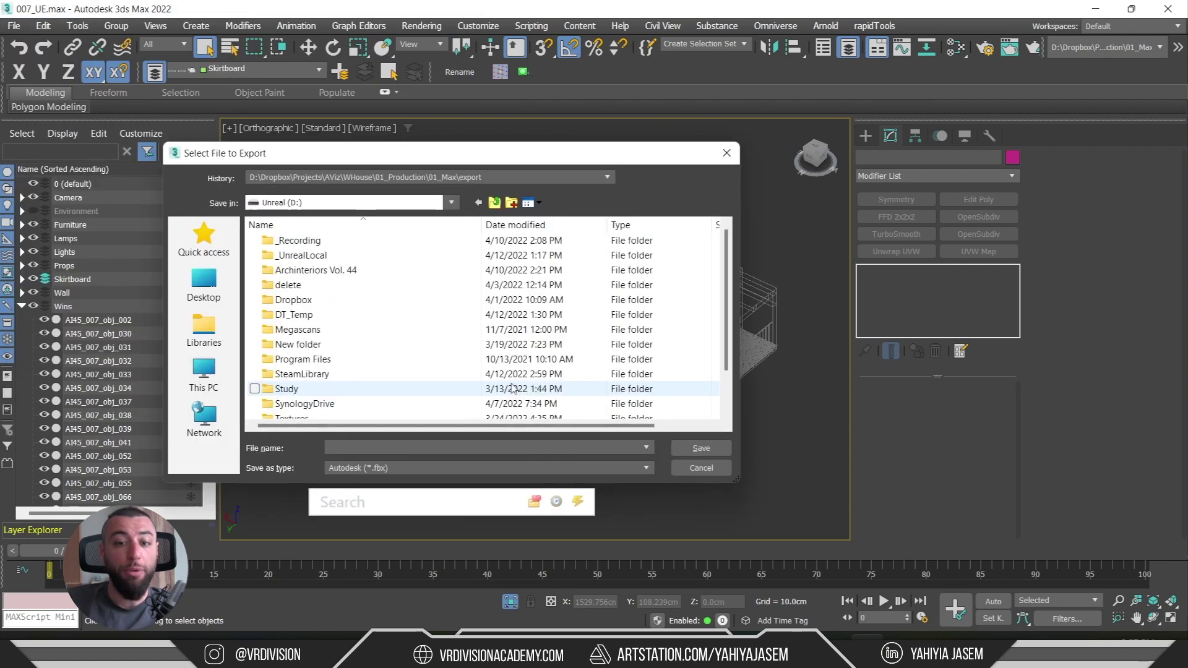
{"action": "double_click", "coordinate": [293, 315]}
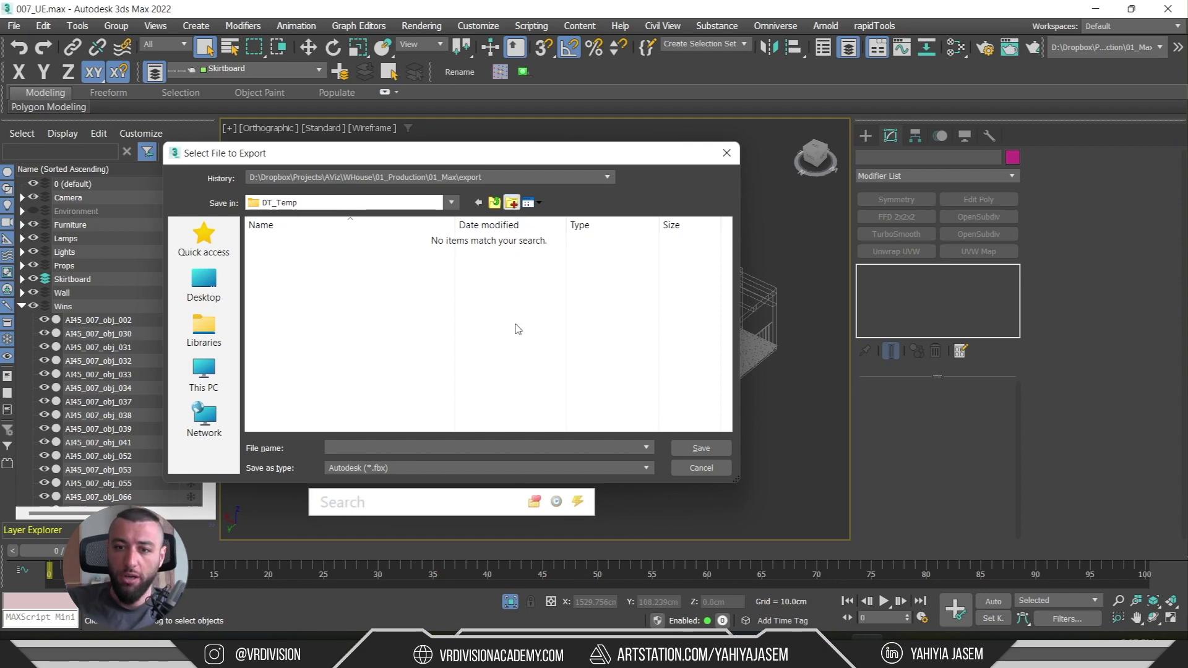
{"action": "type", "text": "007"}
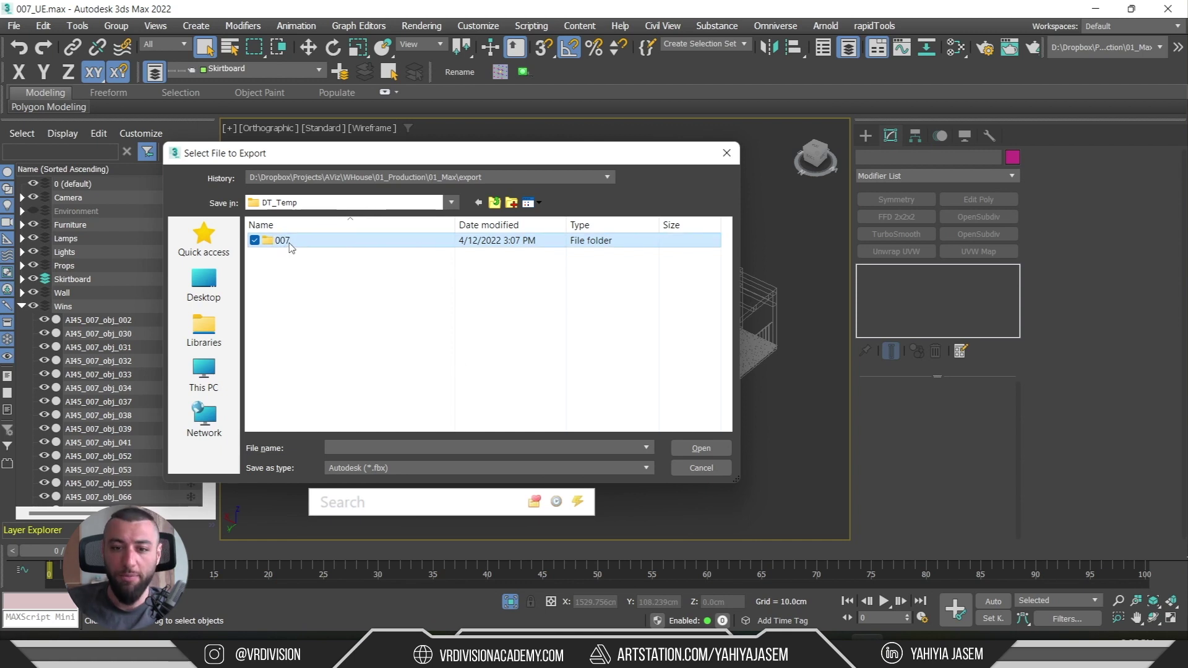
- Export the building to the 007 folder as the FBX file 007_Walls with the default export options
{"action": "double_click", "coordinate": [286, 243]}
{"action": "type", "text": "Walls"}
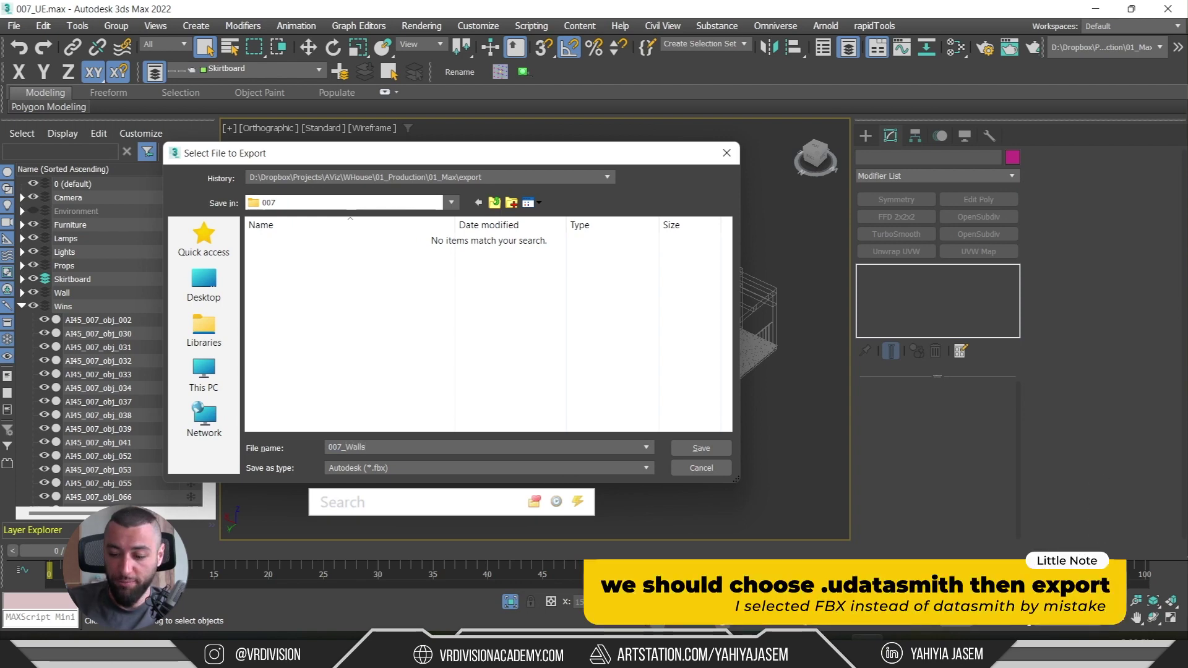
{"action": "key", "text": "Return"}
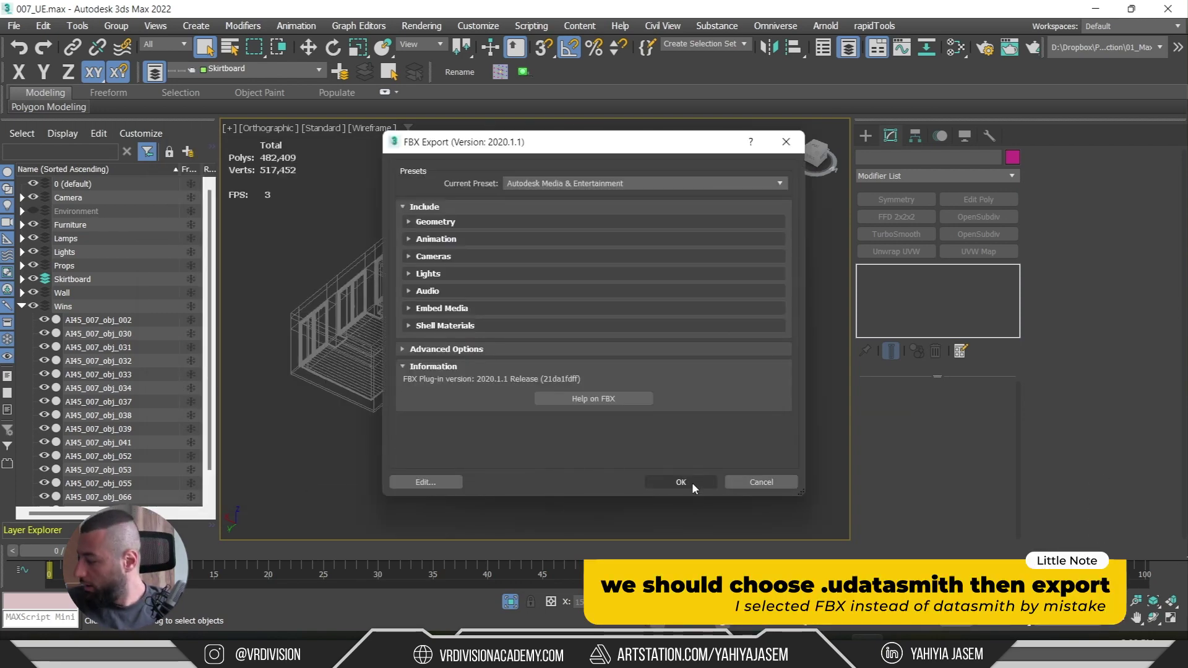
{"action": "left_click", "coordinate": [692, 481]}
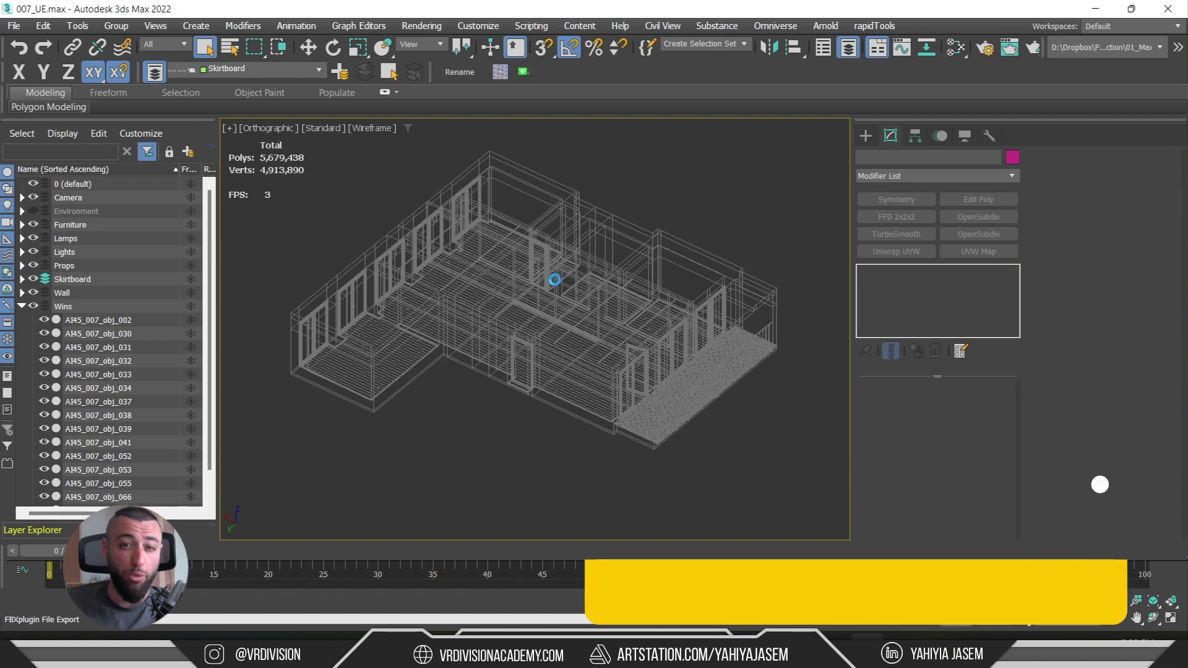
- Collapse the Wins layer and hide the Wins, Wall and Skirtboard layers
{"action": "left_click", "coordinate": [23, 306]}
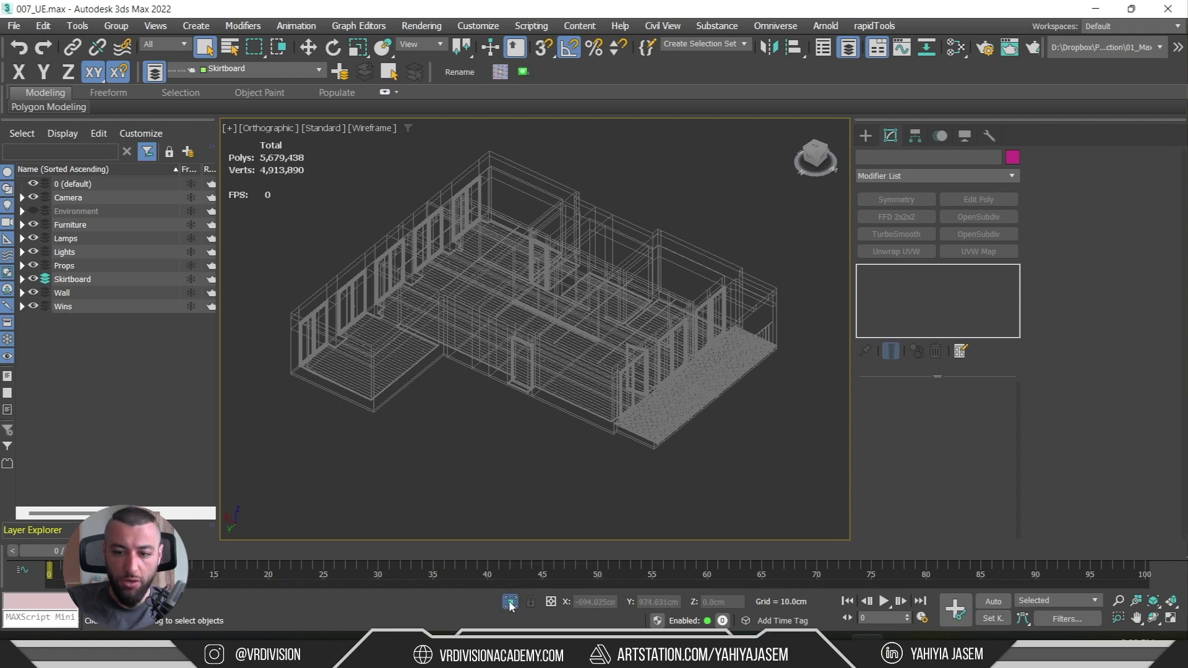
{"action": "left_click", "coordinate": [33, 306]}
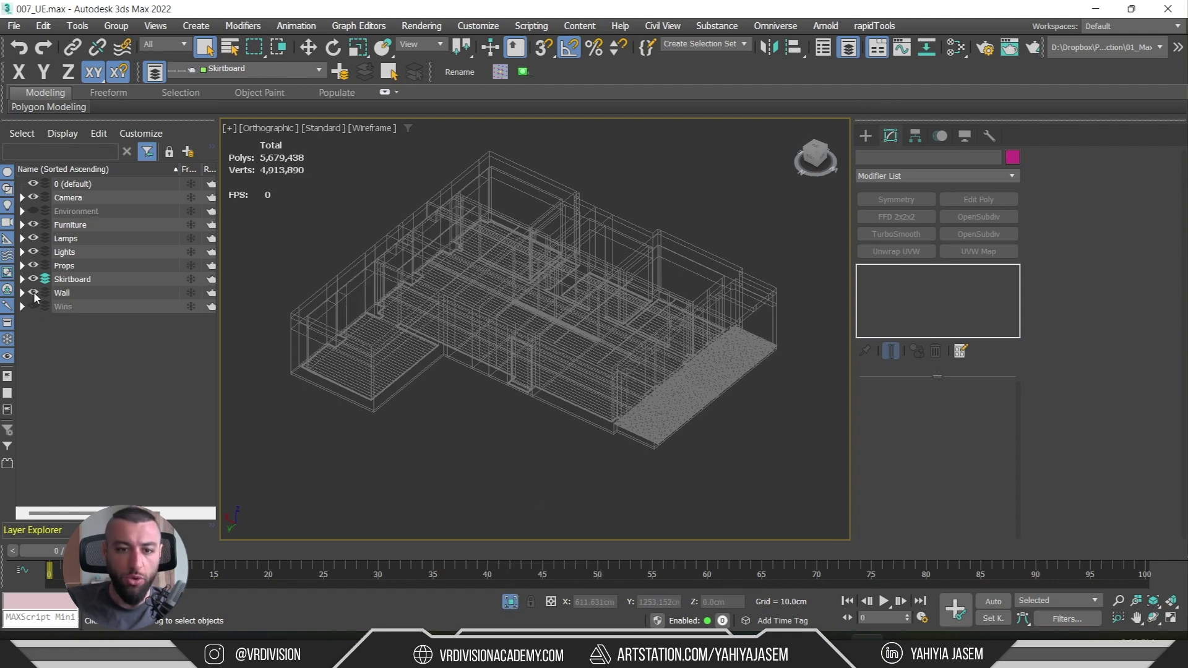
{"action": "left_click", "coordinate": [34, 293]}
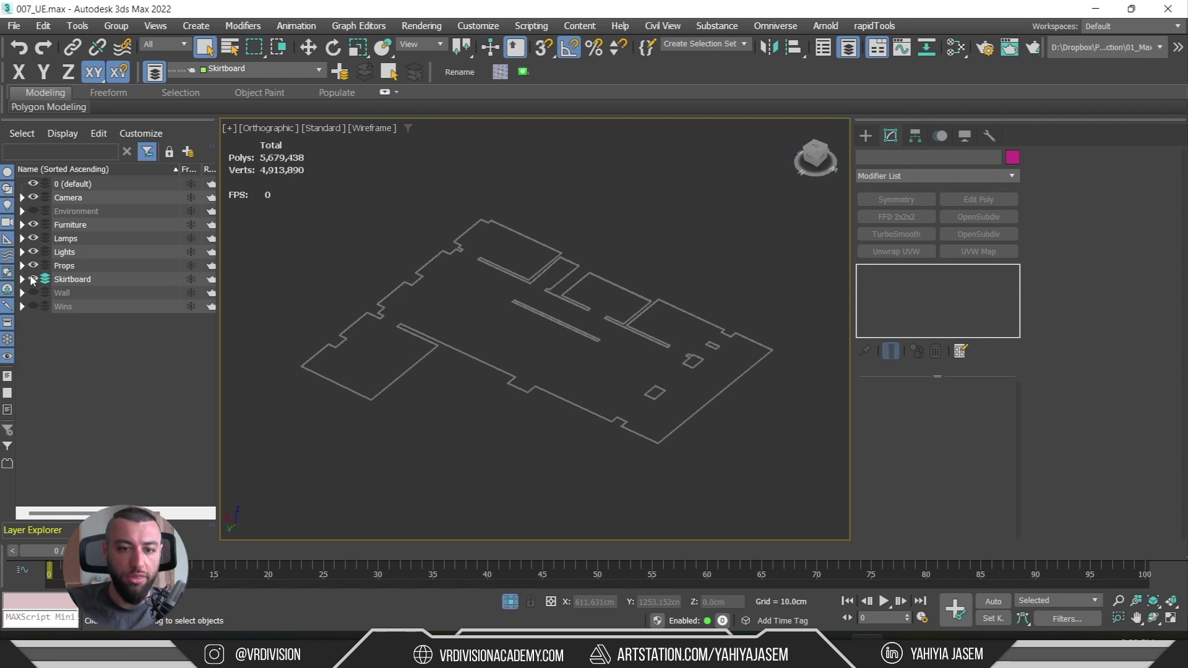
{"action": "left_click", "coordinate": [33, 279]}
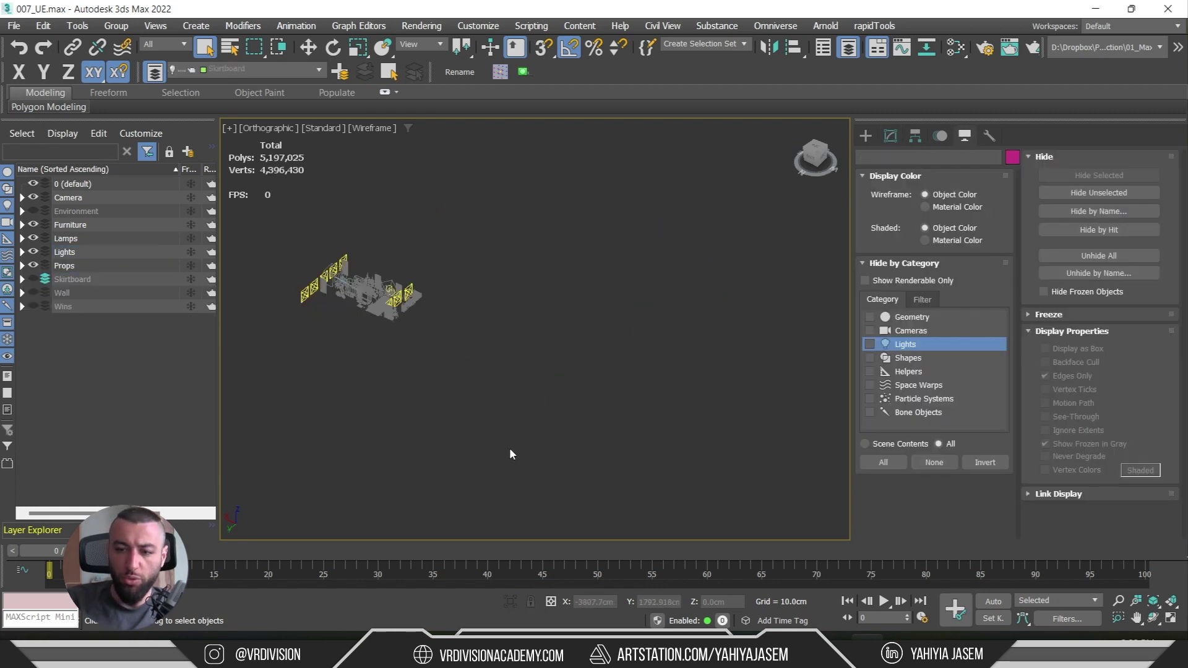
- Isolate all objects of the Furniture layer and display them shaded with edged faces
{"action": "left_click_drag", "start_coordinate": [480, 195], "coordinate": [309, 335]}
{"action": "scroll", "coordinate": [310, 336], "scroll_direction": "up", "scroll_amount": 5}
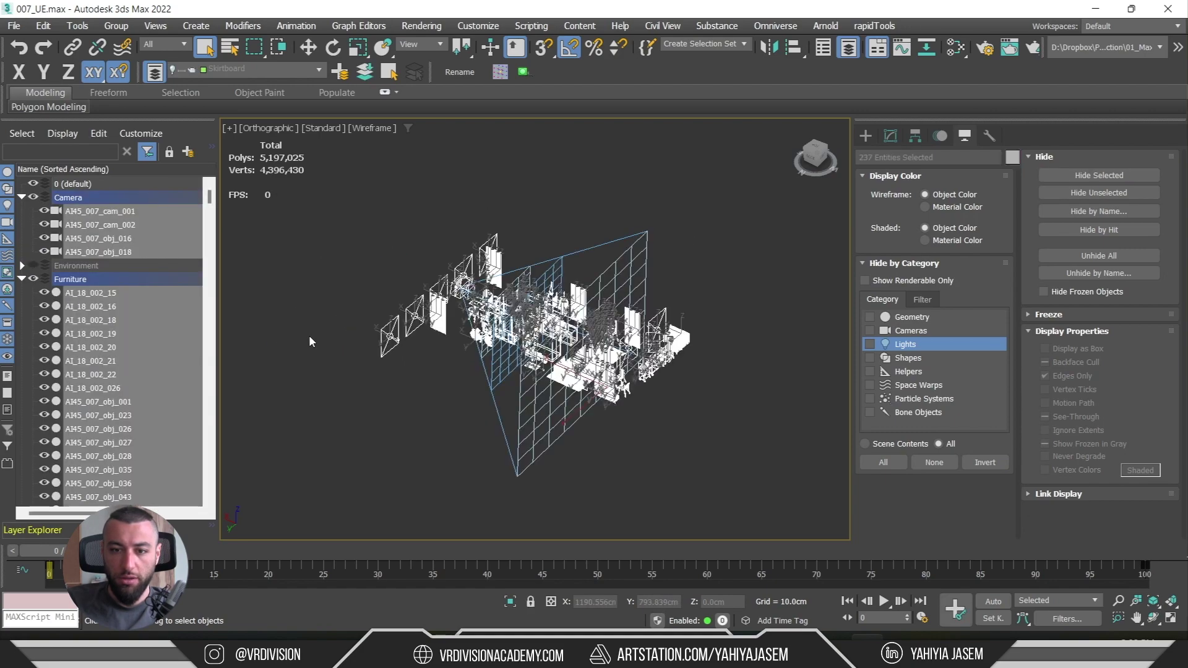
{"action": "left_click", "coordinate": [345, 305]}
{"action": "middle_click_drag", "start_coordinate": [345, 305], "coordinate": [624, 381]}
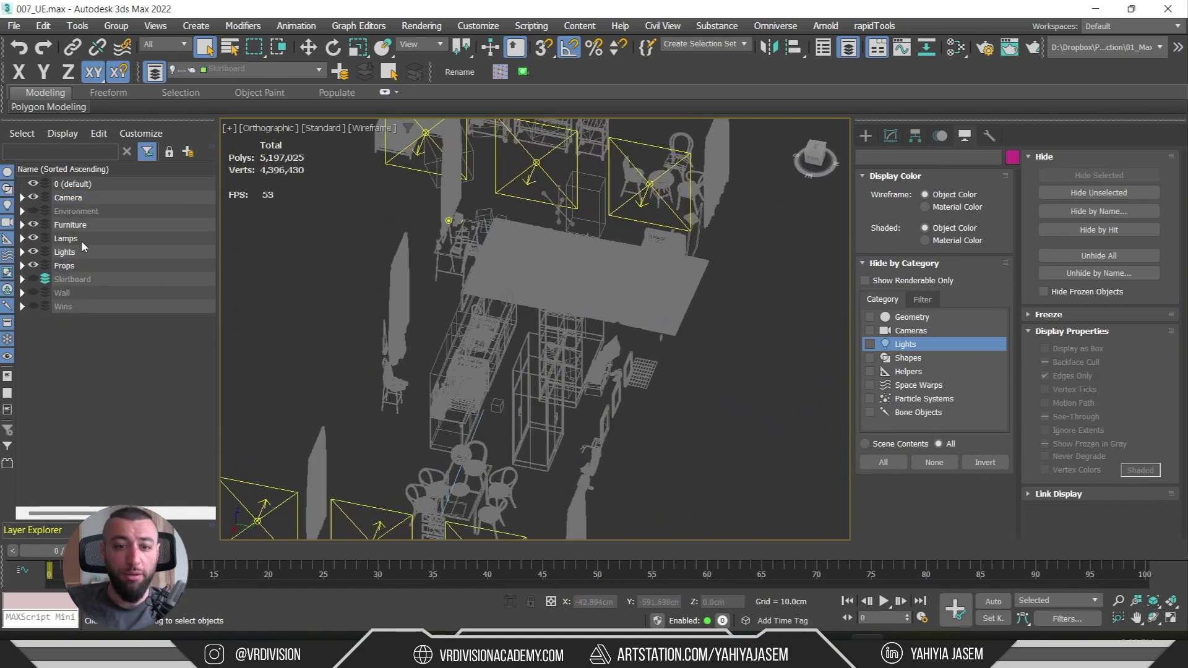
{"action": "double_click", "coordinate": [70, 225]}
{"action": "scroll", "coordinate": [540, 283], "scroll_direction": "down", "scroll_amount": 5}
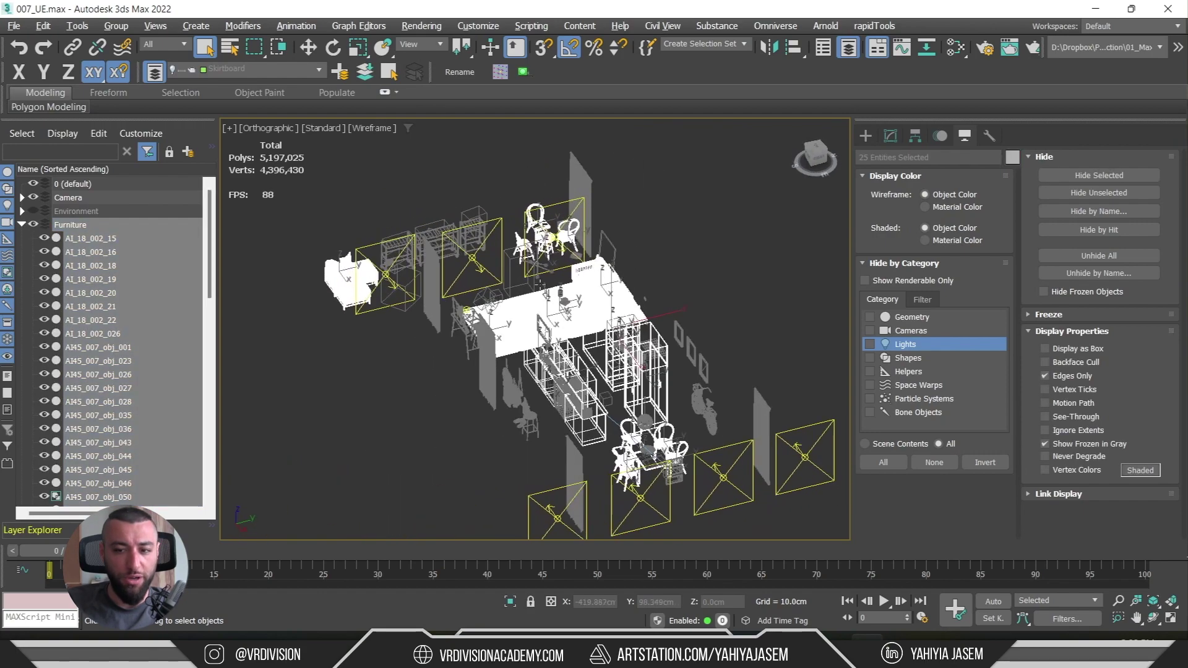
{"action": "key", "text": "alt+q"}
{"action": "key", "text": "F3"}
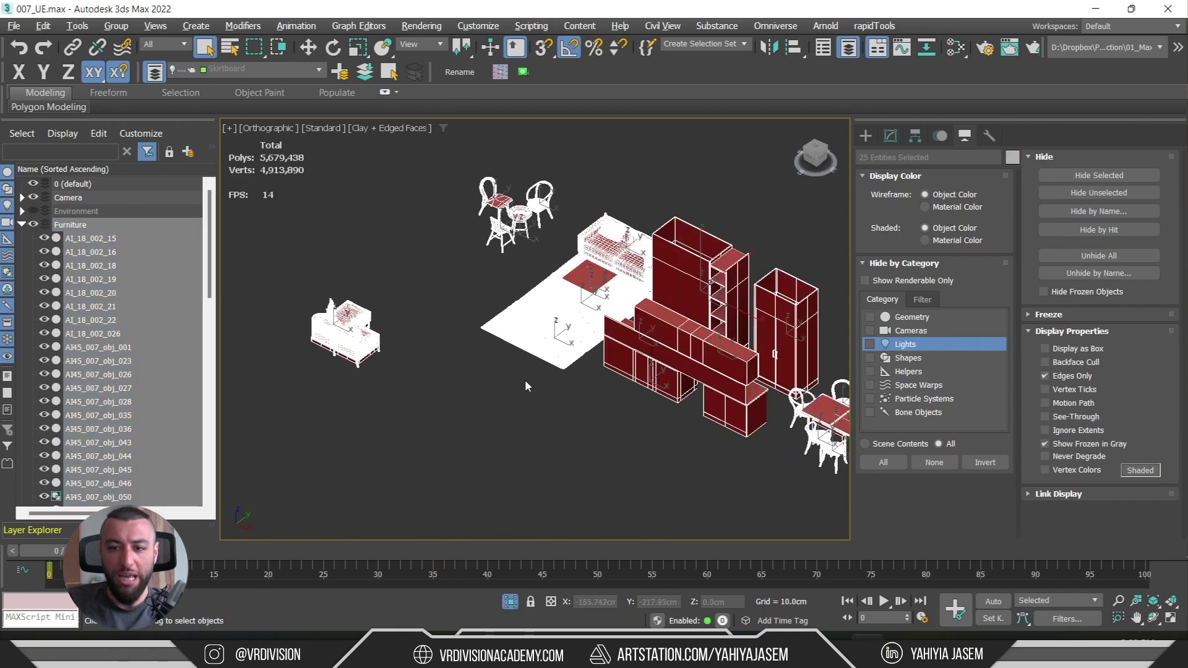
{"action": "left_click", "coordinate": [530, 402]}
{"action": "middle_click_drag", "start_coordinate": [530, 402], "coordinate": [614, 403], "text": "alt"}
{"action": "scroll", "coordinate": [391, 314], "scroll_direction": "down", "scroll_amount": 3}
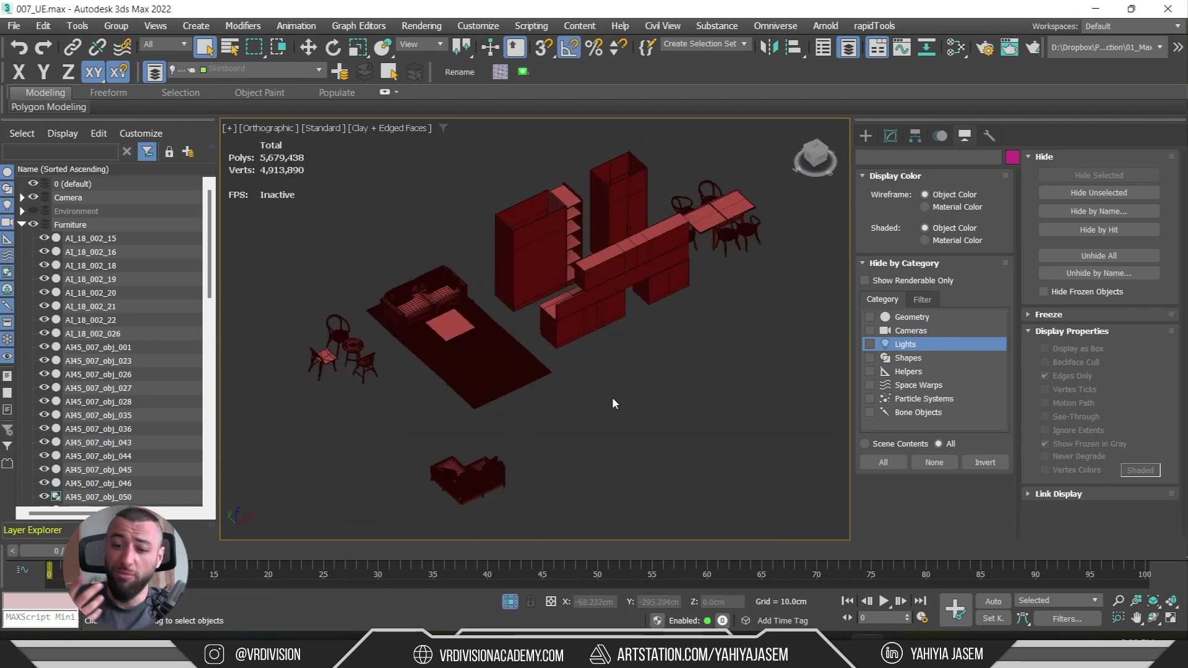
{"action": "scroll", "coordinate": [613, 399], "scroll_direction": "down", "scroll_amount": 2}
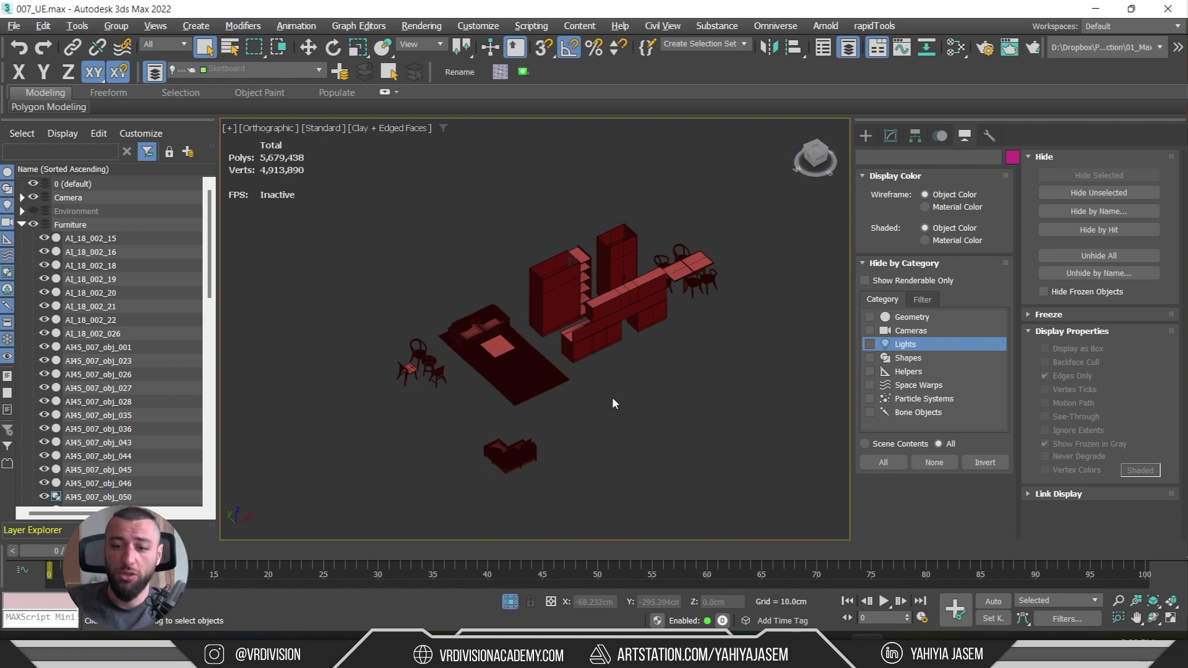
- Export the isolated furniture to the 007 folder as the Unreal Datasmith (*.udatasmith) file 007_Furniture
{"action": "key", "text": "alt+f"}
{"action": "key", "text": "e"}
{"action": "key", "text": "e"}
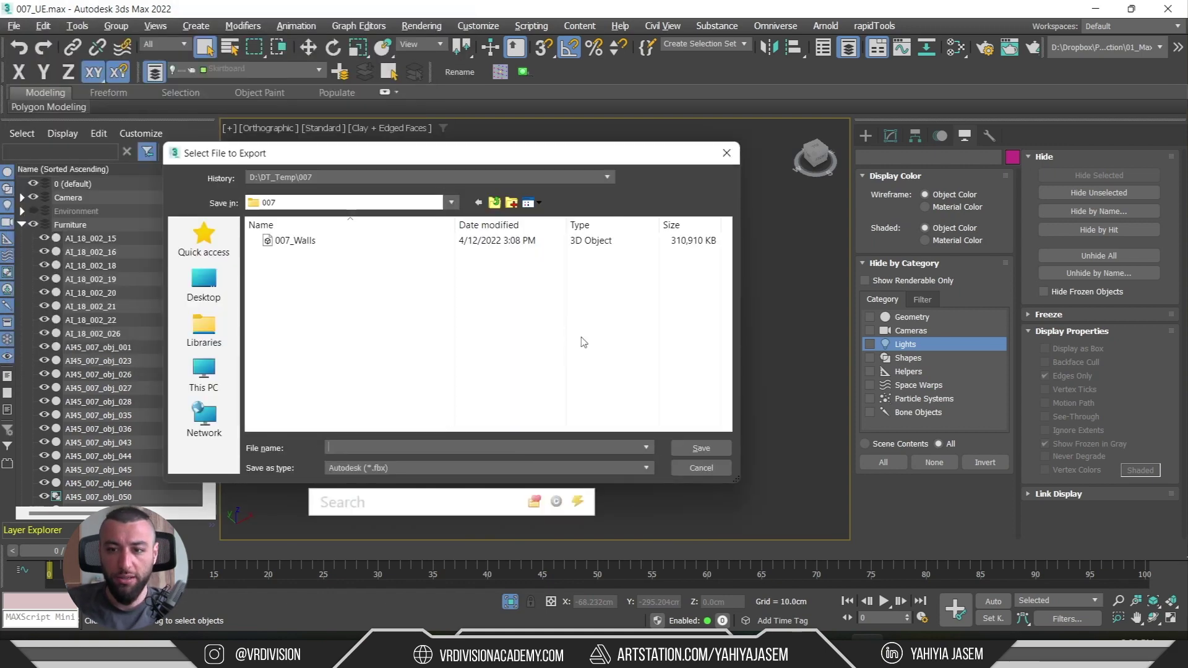
{"action": "left_click", "coordinate": [294, 241]}
{"action": "left_click", "coordinate": [373, 468]}
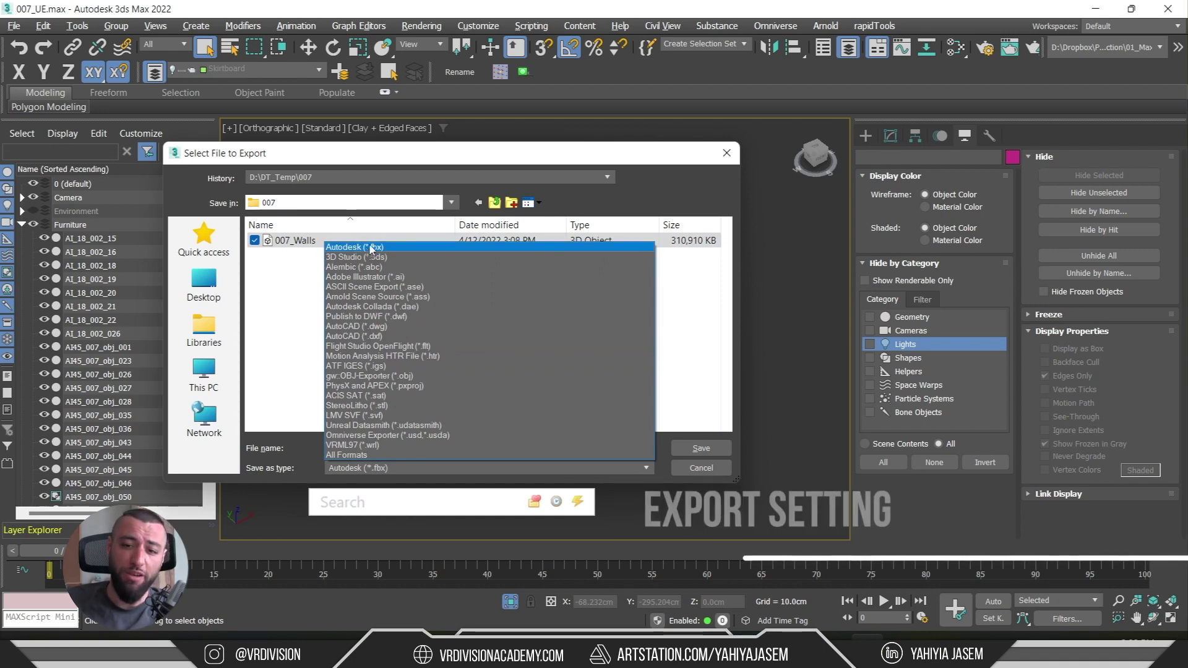
{"action": "left_click", "coordinate": [396, 426]}
{"action": "double_click", "coordinate": [451, 446]}
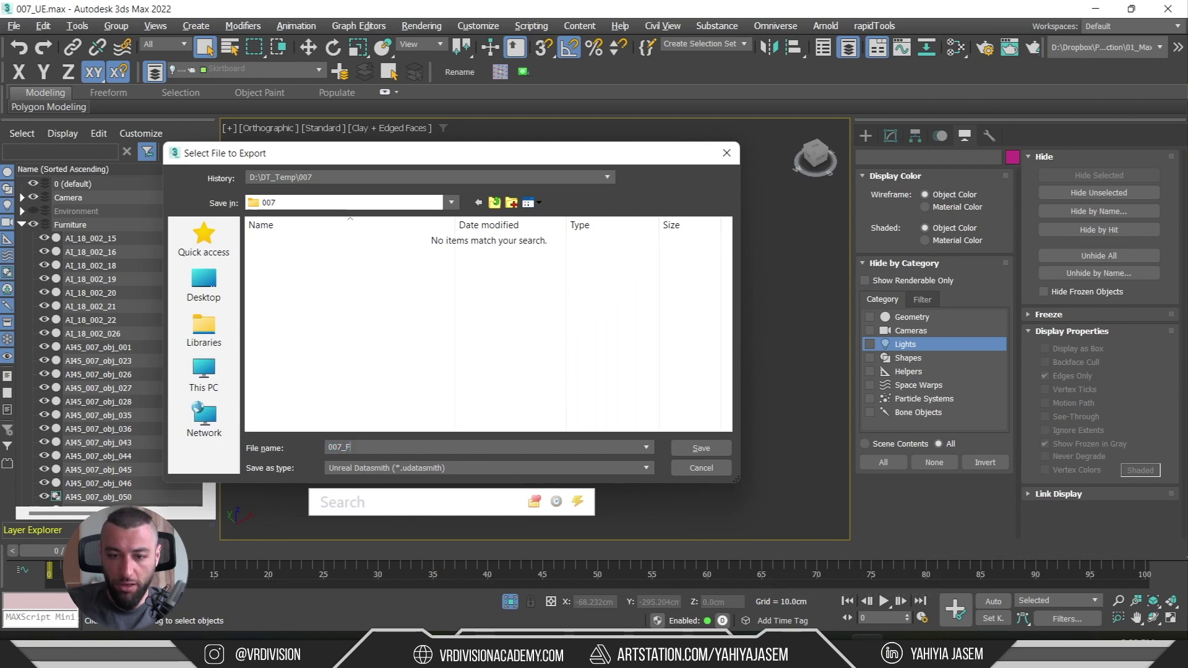
{"action": "key", "text": "Return"}
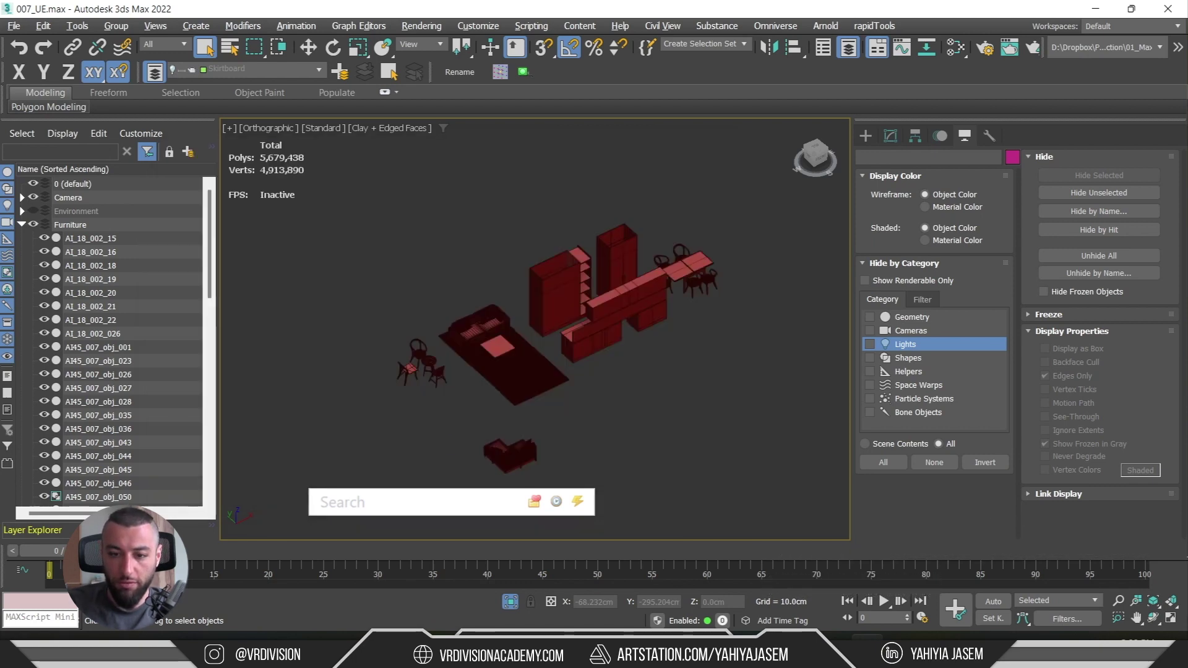
{"action": "left_click", "coordinate": [682, 382]}
- Collapse and hide the Furniture layer, and unhide the Skirtboard, Wall and Wins layers
{"action": "left_click", "coordinate": [22, 225]}
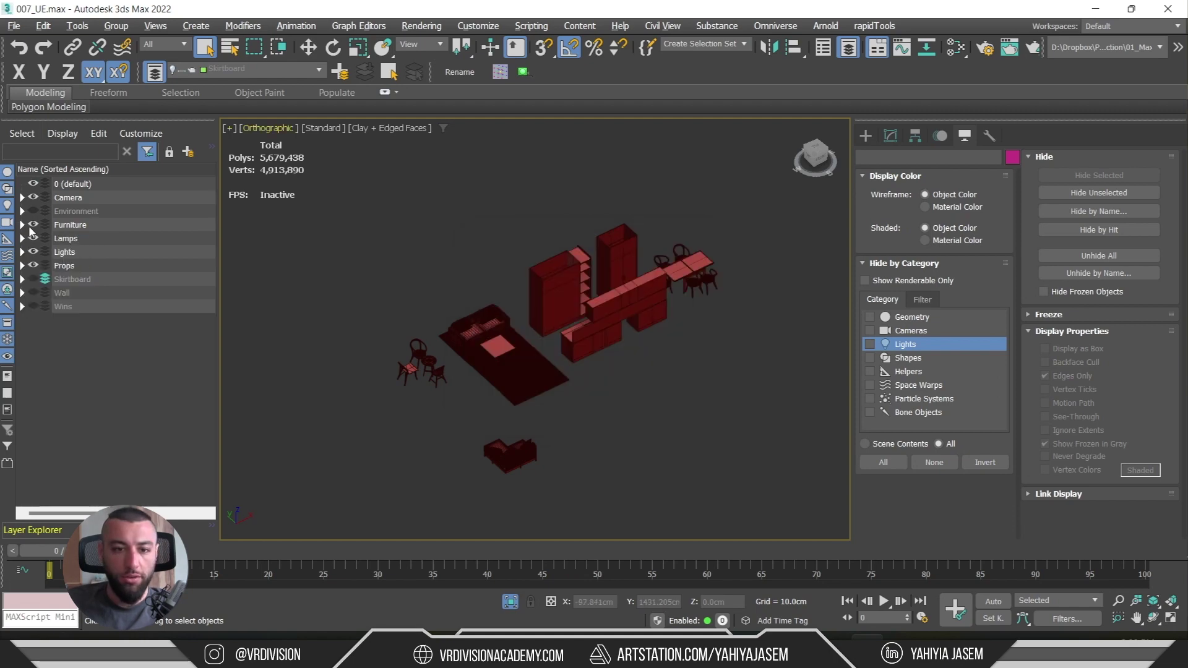
{"action": "left_click", "coordinate": [34, 225]}
{"action": "left_click", "coordinate": [33, 293]}
{"action": "left_click", "coordinate": [33, 306]}
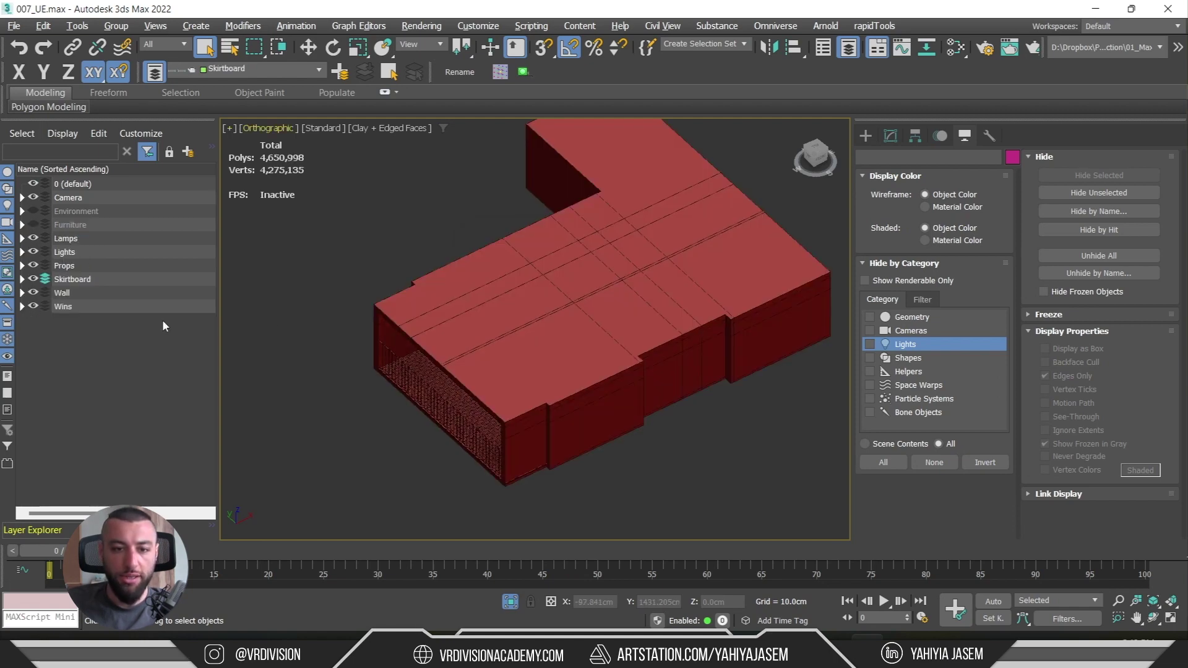
- Export the walls, windows and skirtboards to the 007 folder as the Unreal Datasmith file 007_Walls, including Visible Objects and Current Frame Only
{"action": "key", "text": "ctrl+e"}
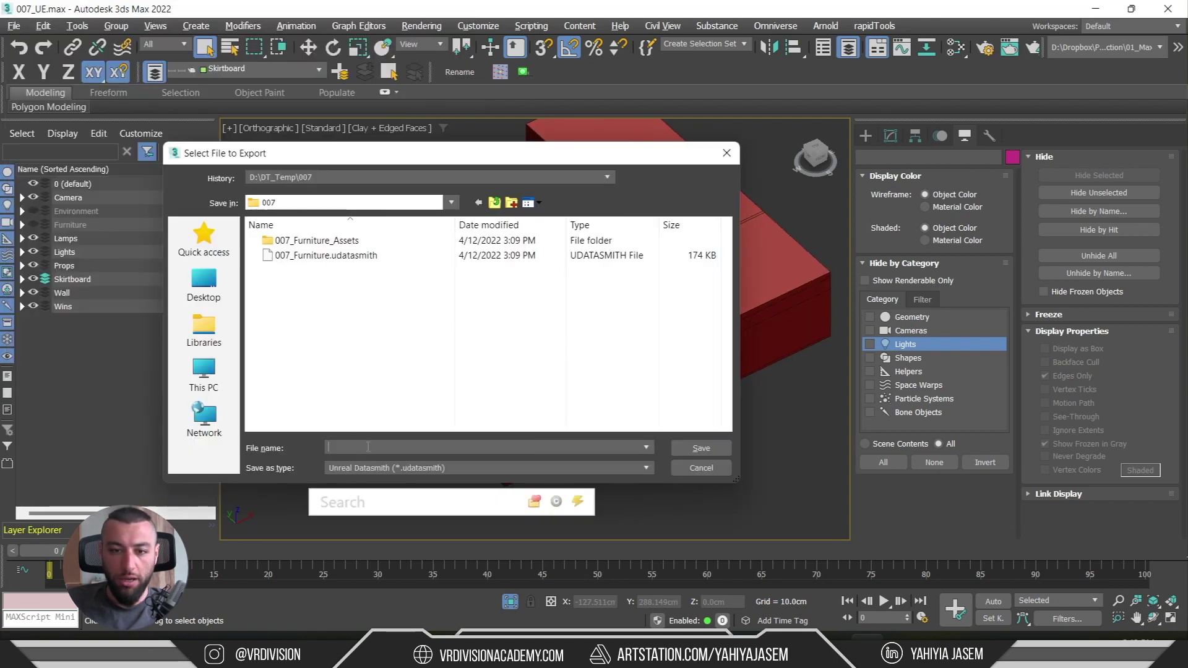
{"action": "type", "text": "007_Walls"}
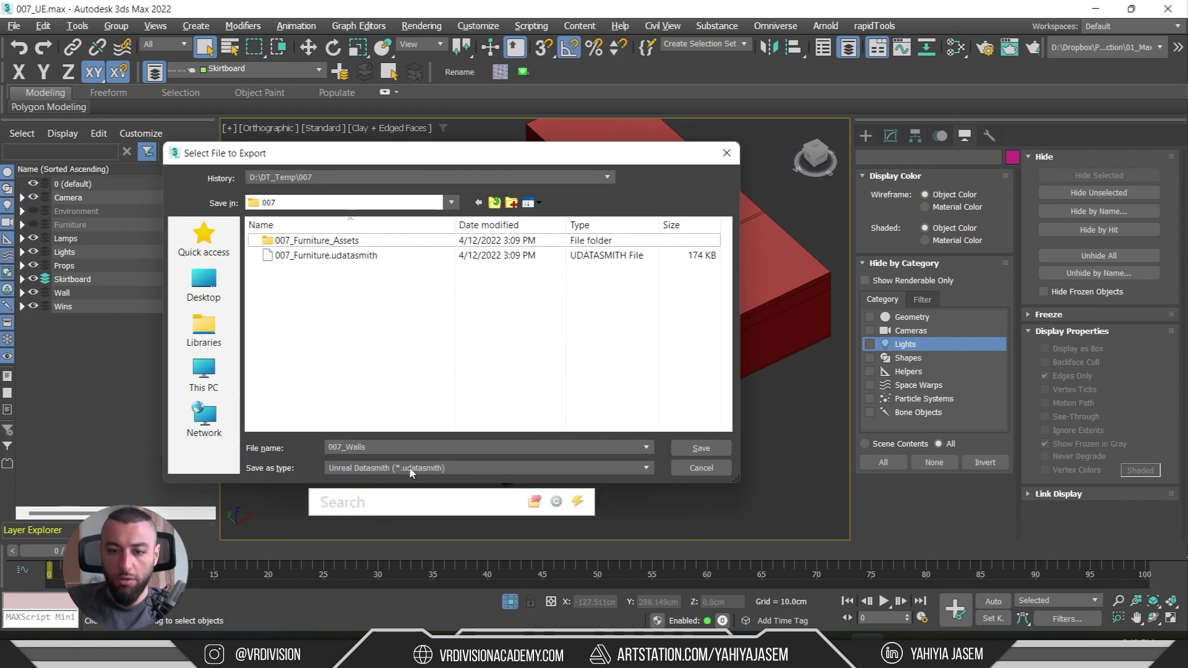
{"action": "left_click", "coordinate": [677, 450]}
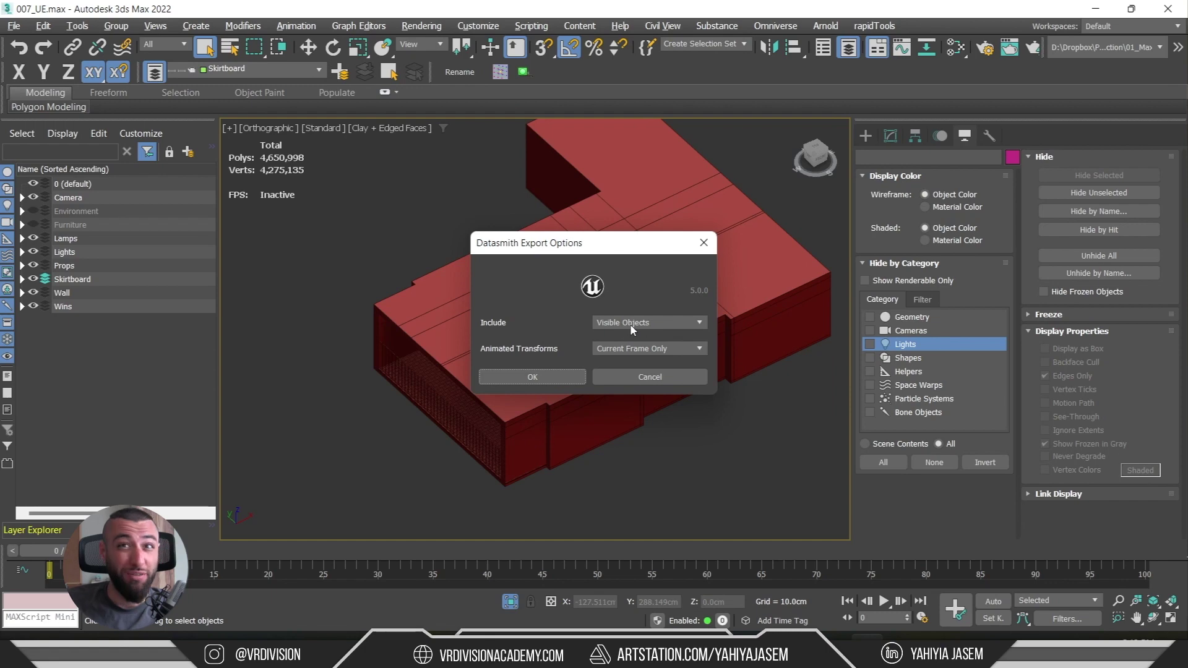
{"action": "left_click", "coordinate": [639, 322]}
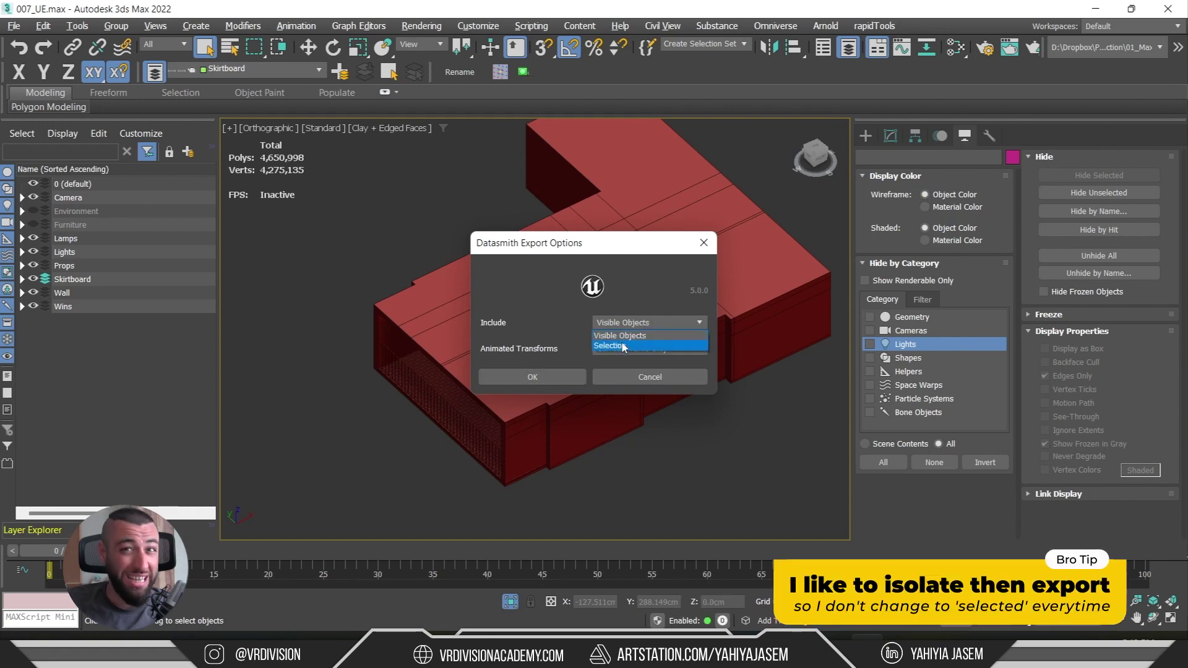
{"action": "left_click", "coordinate": [640, 334]}
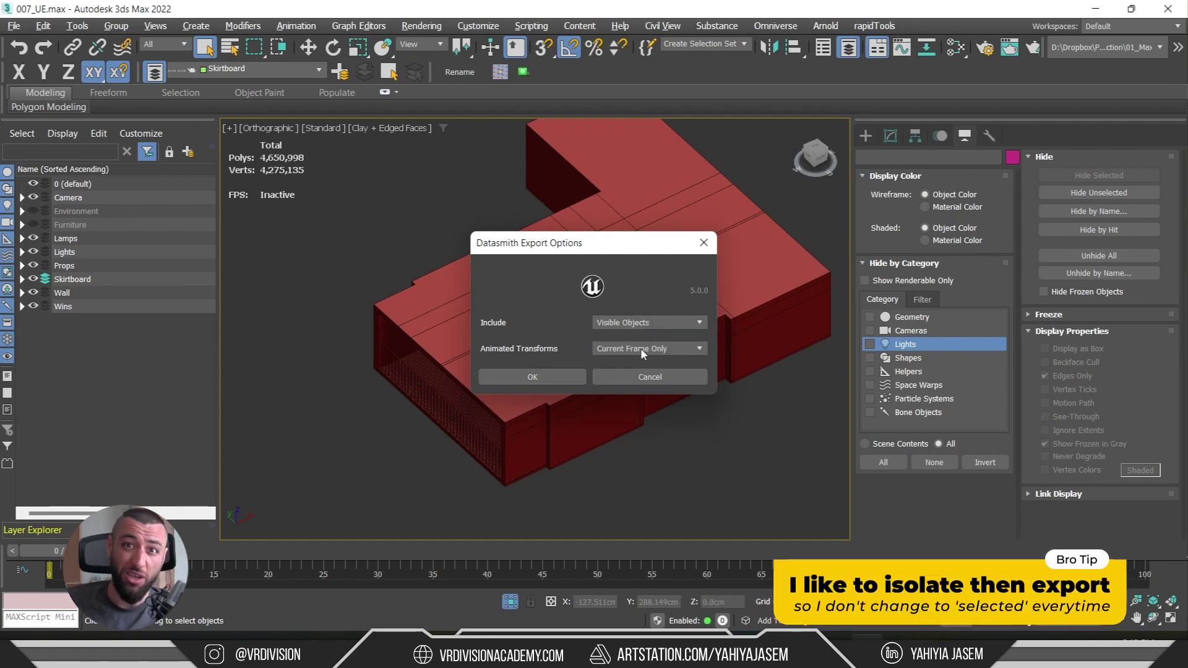
{"action": "left_click", "coordinate": [649, 377]}
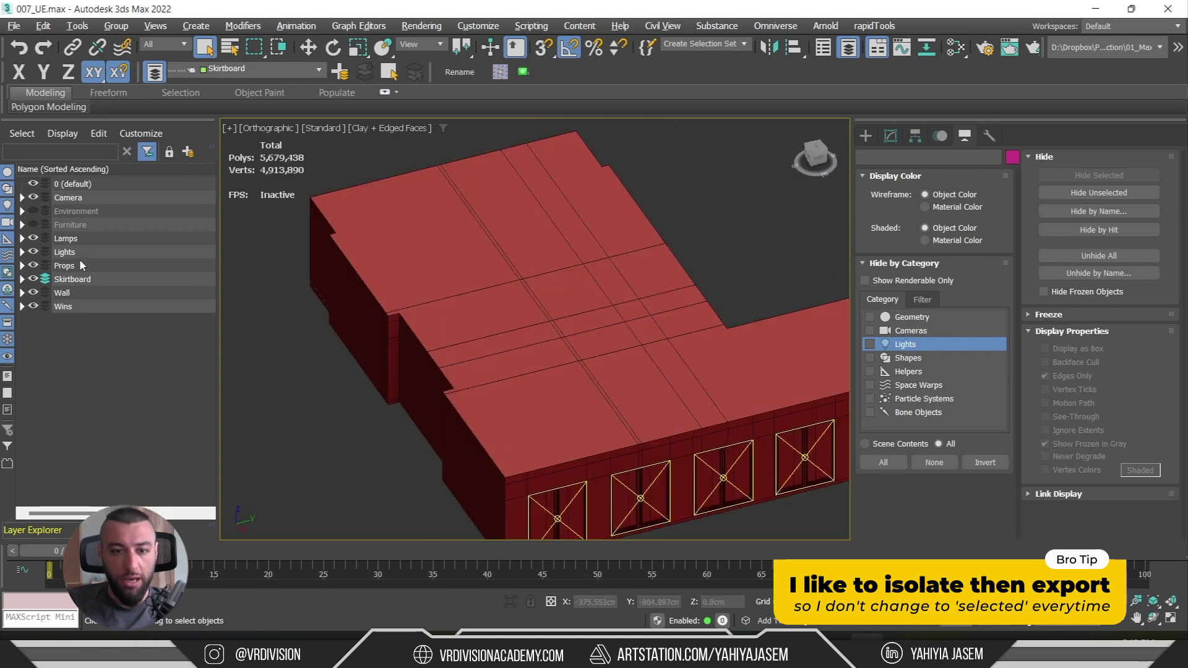
- Isolate all objects of the Props layer, clear the selection and display the objects shaded without edged faces
{"action": "double_click", "coordinate": [76, 264]}
{"action": "key", "text": "alt+q"}
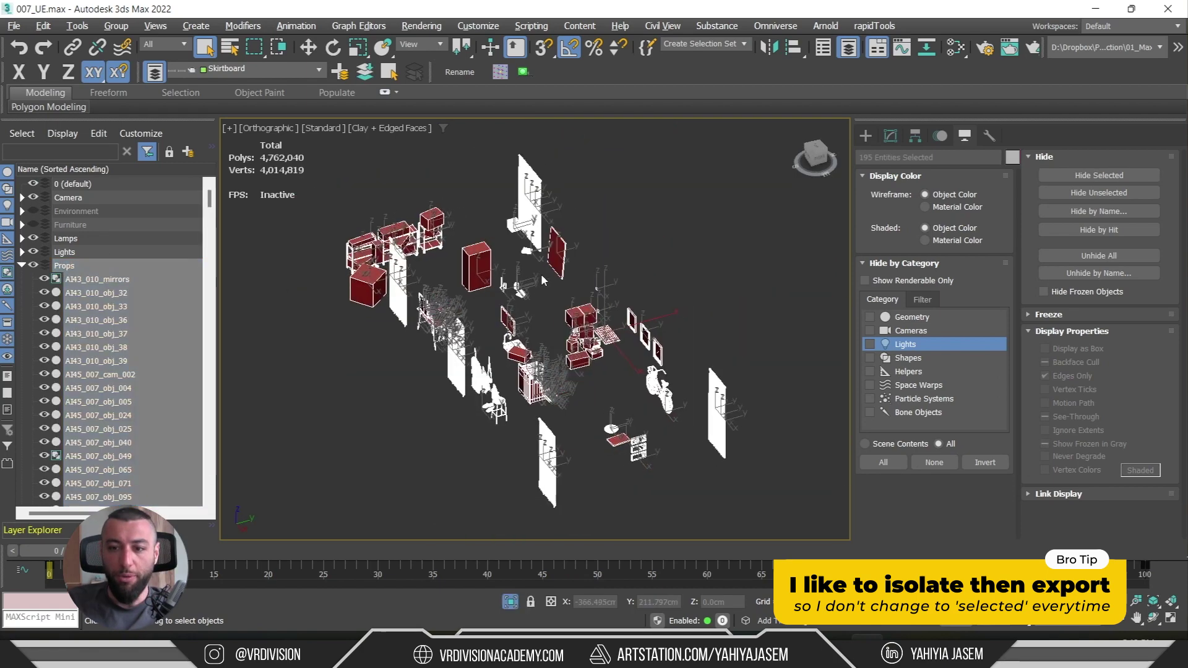
{"action": "left_click", "coordinate": [479, 459]}
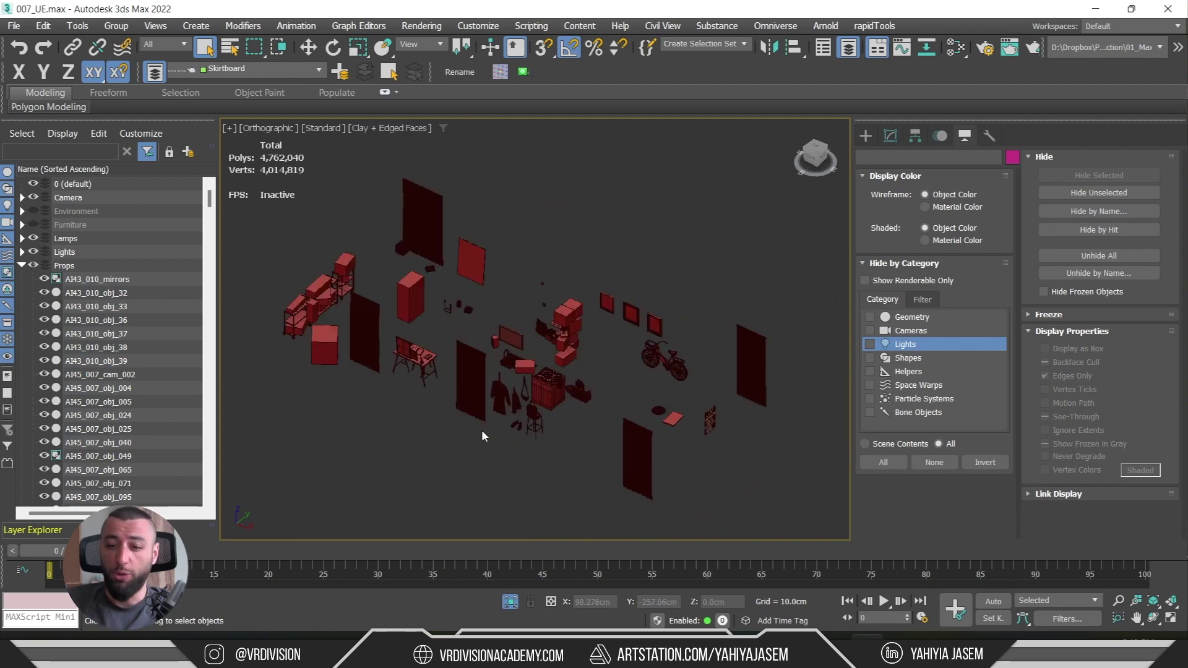
{"action": "key", "text": "F4"}
- Export the isolated props to the 007 folder as an Unreal Datasmith (*.udatasmith) file with the name prefix 007
{"action": "scroll", "coordinate": [570, 342], "scroll_direction": "up", "scroll_amount": 4}
{"action": "scroll", "coordinate": [586, 343], "scroll_direction": "down", "scroll_amount": 2}
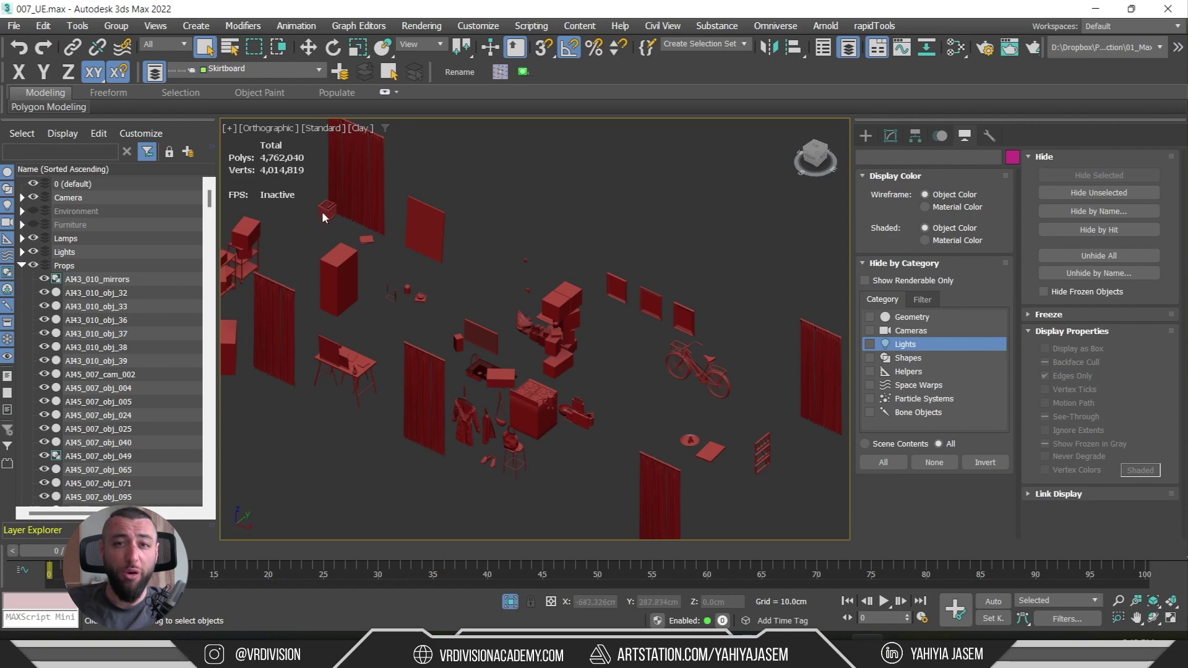
{"action": "middle_click_drag", "start_coordinate": [323, 216], "coordinate": [589, 231], "text": "alt"}
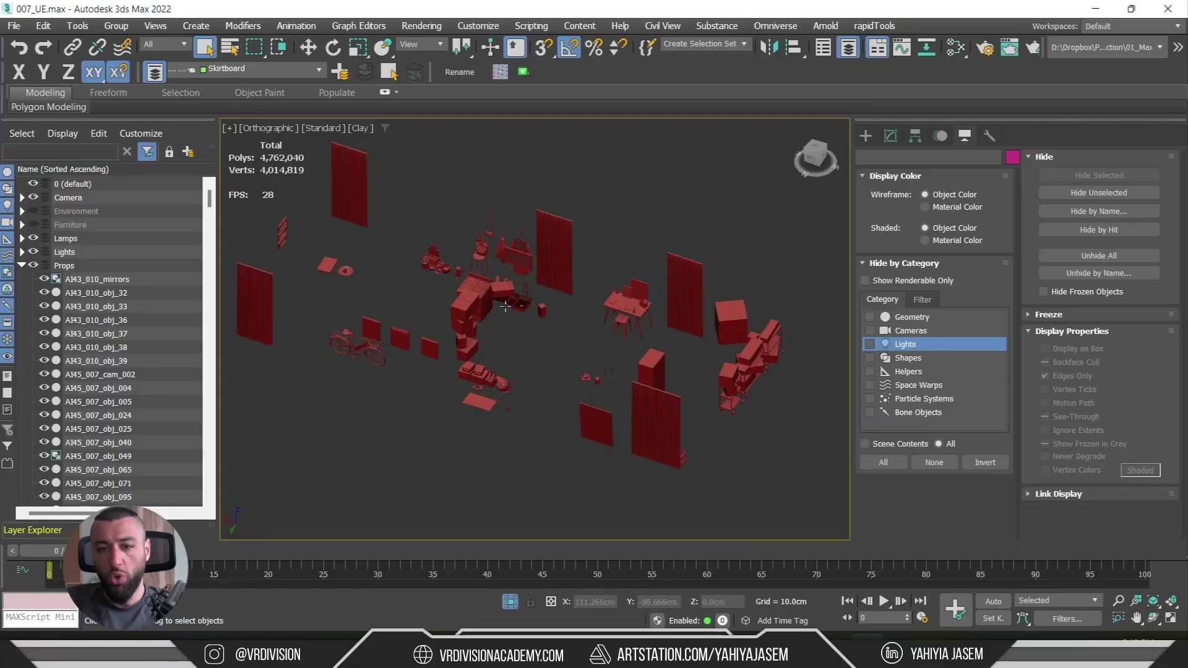
{"action": "middle_click_drag", "start_coordinate": [505, 307], "coordinate": [619, 354], "text": "alt"}
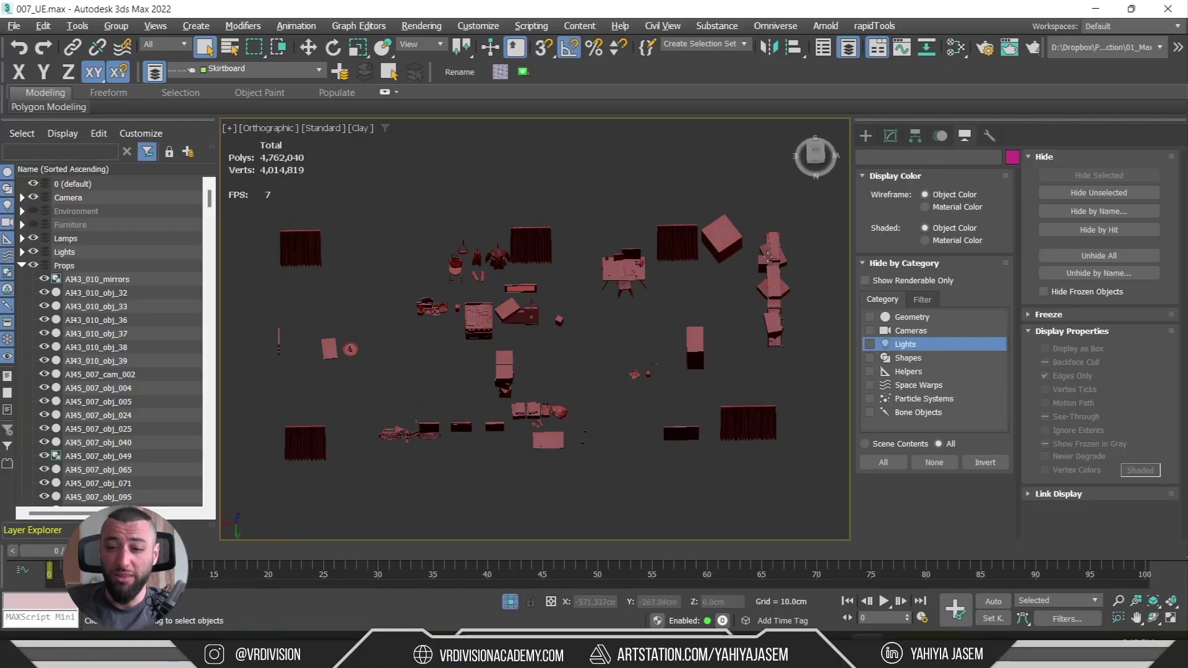
{"action": "middle_click_drag", "start_coordinate": [765, 461], "coordinate": [778, 409], "text": "alt"}
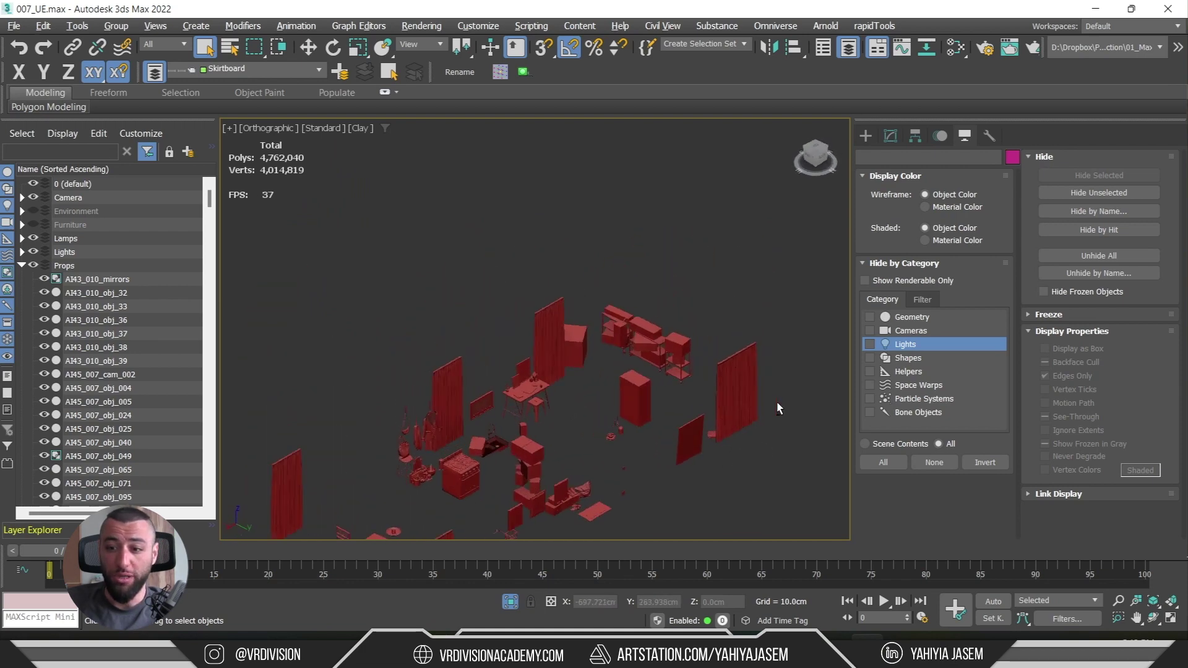
{"action": "middle_click_drag", "start_coordinate": [727, 370], "coordinate": [706, 340], "text": "alt"}
{"action": "middle_click_drag", "start_coordinate": [689, 231], "coordinate": [614, 331]}
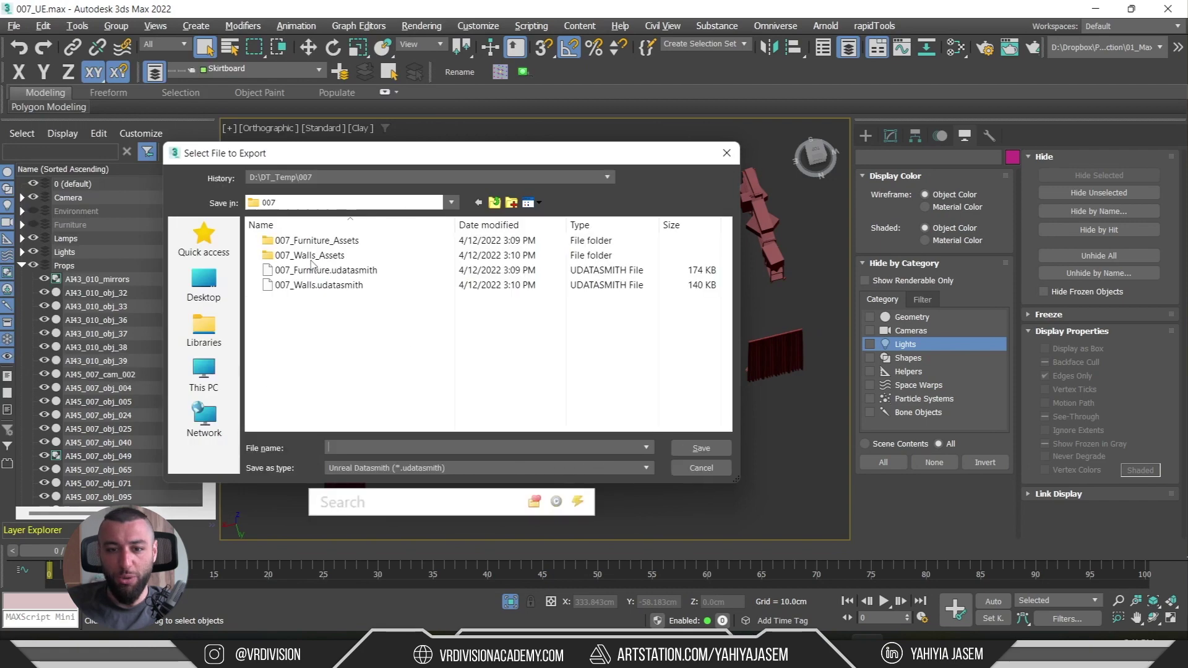
{"action": "type", "text": "007"}
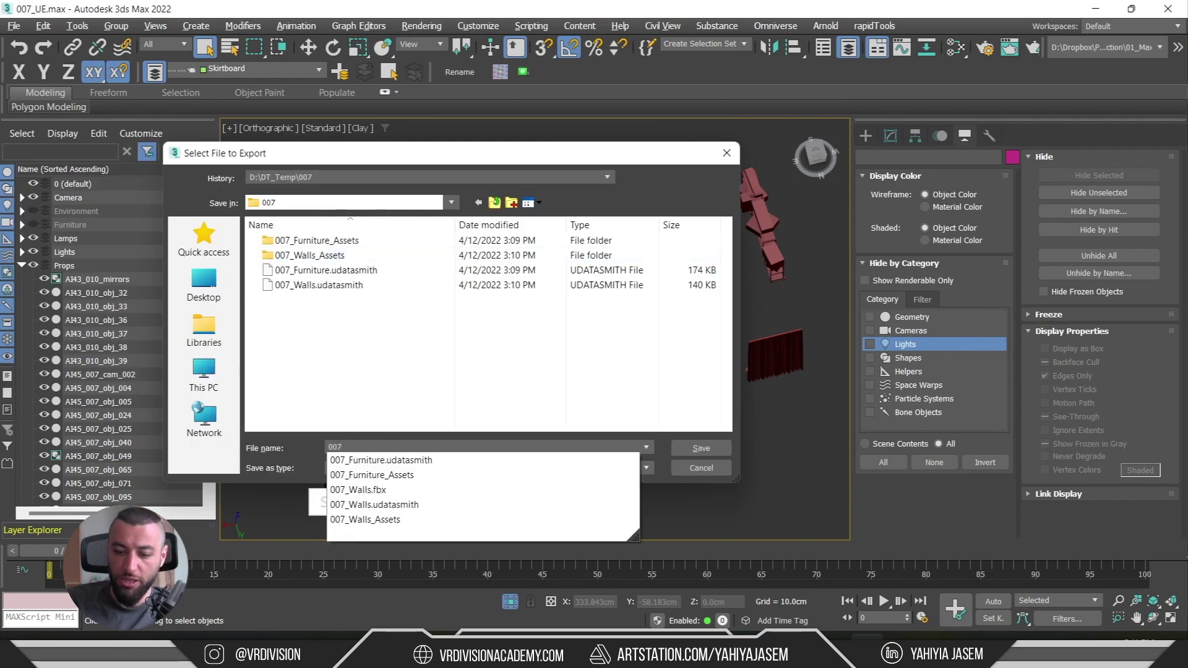
{"action": "key", "text": "Return"}
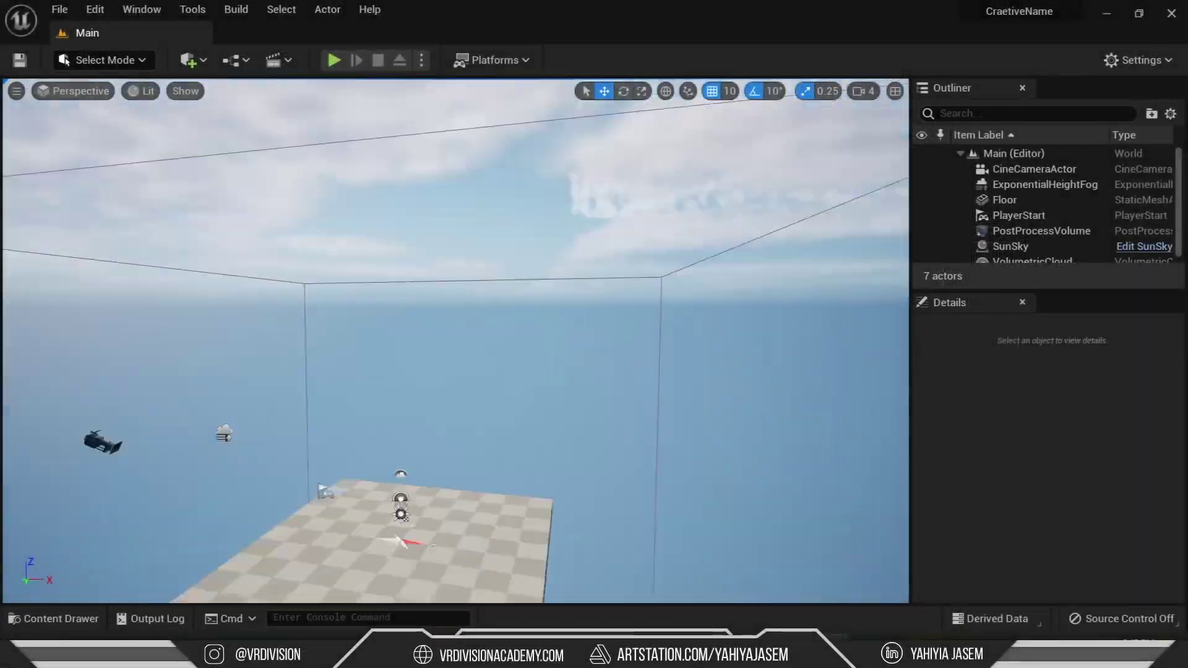
- Switch to the Unreal Editor and create a folder named _Projects inside the project's Content folder
{"action": "right_click_drag", "start_coordinate": [576, 293], "coordinate": [619, 316]}
{"action": "key", "text": "ctrl+space"}
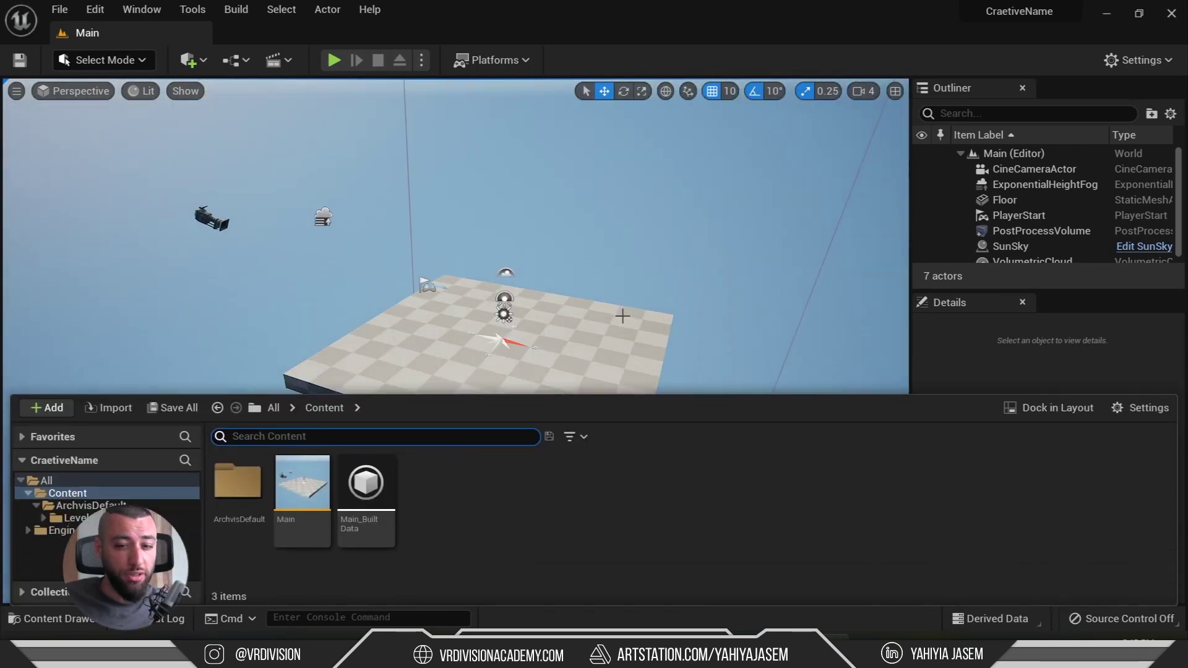
{"action": "right_click", "coordinate": [107, 495]}
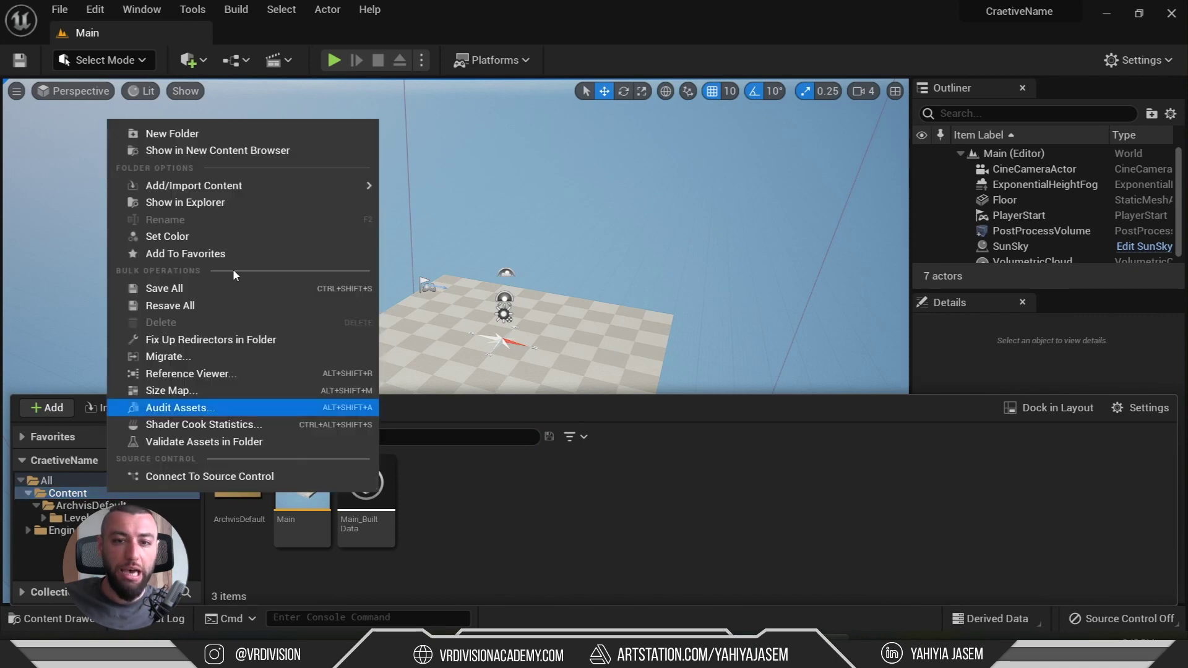
{"action": "left_click", "coordinate": [180, 134]}
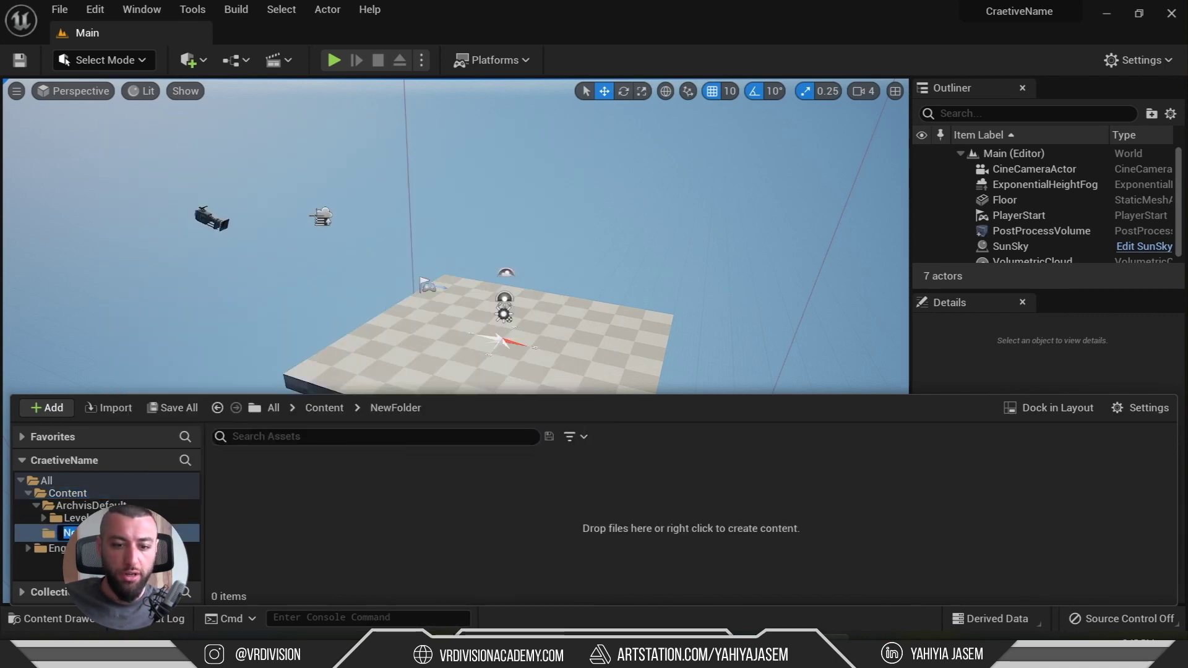
{"action": "type", "text": "_P"}
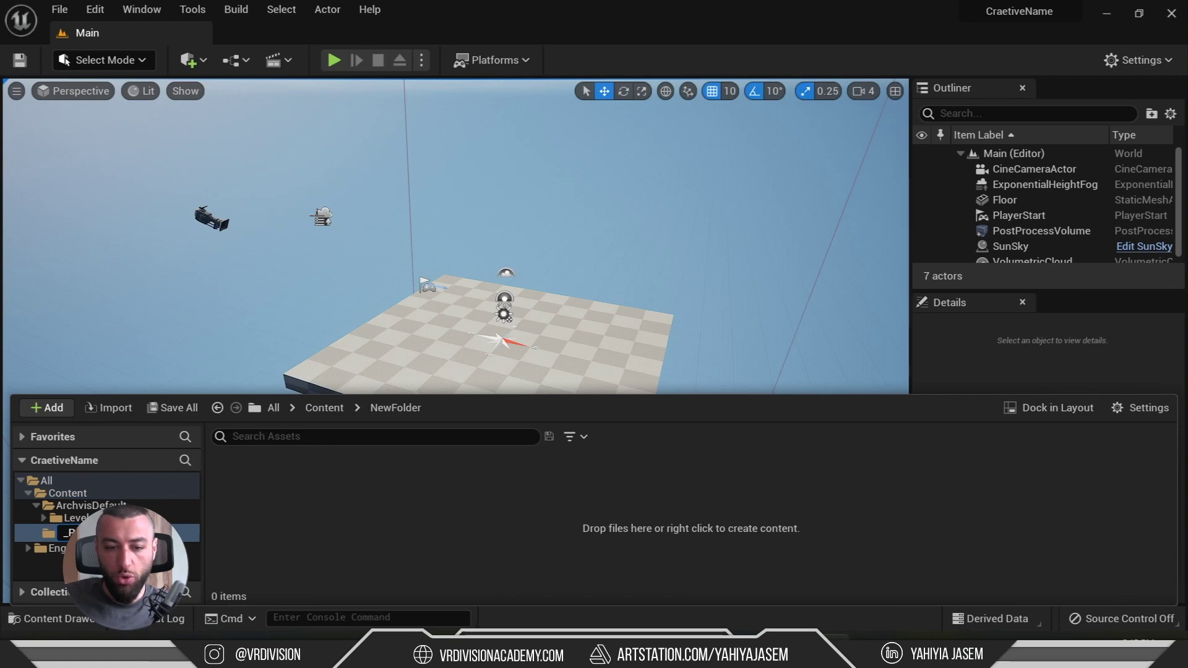
{"action": "type", "text": "rojects"}
{"action": "key", "text": "Return"}
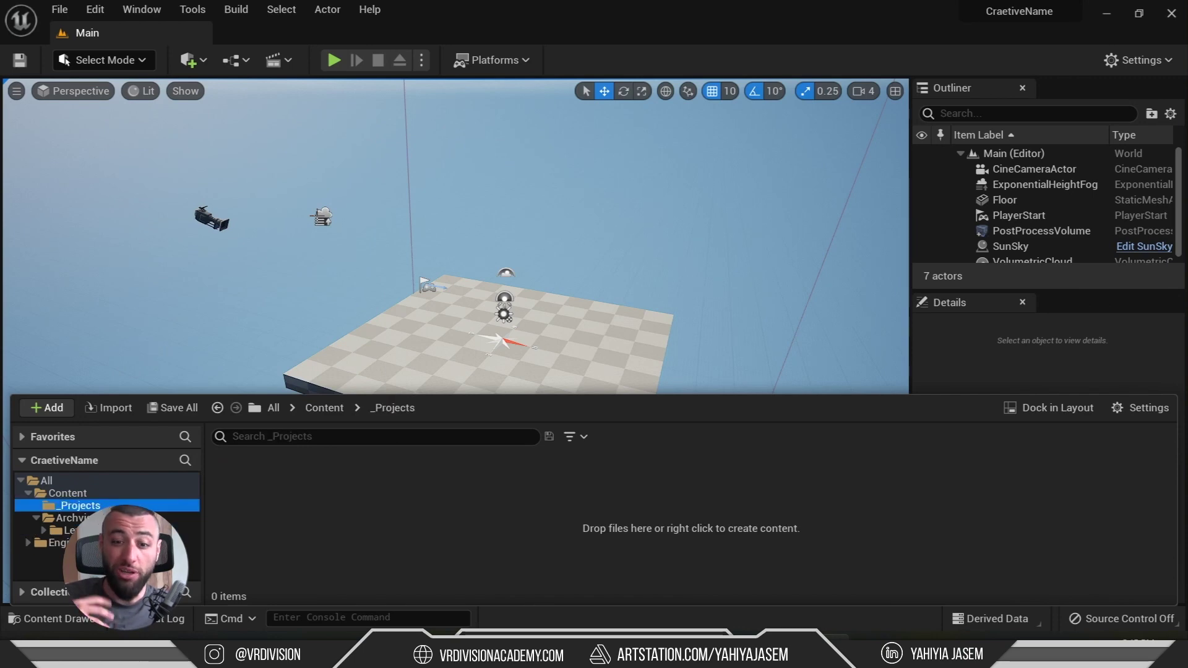
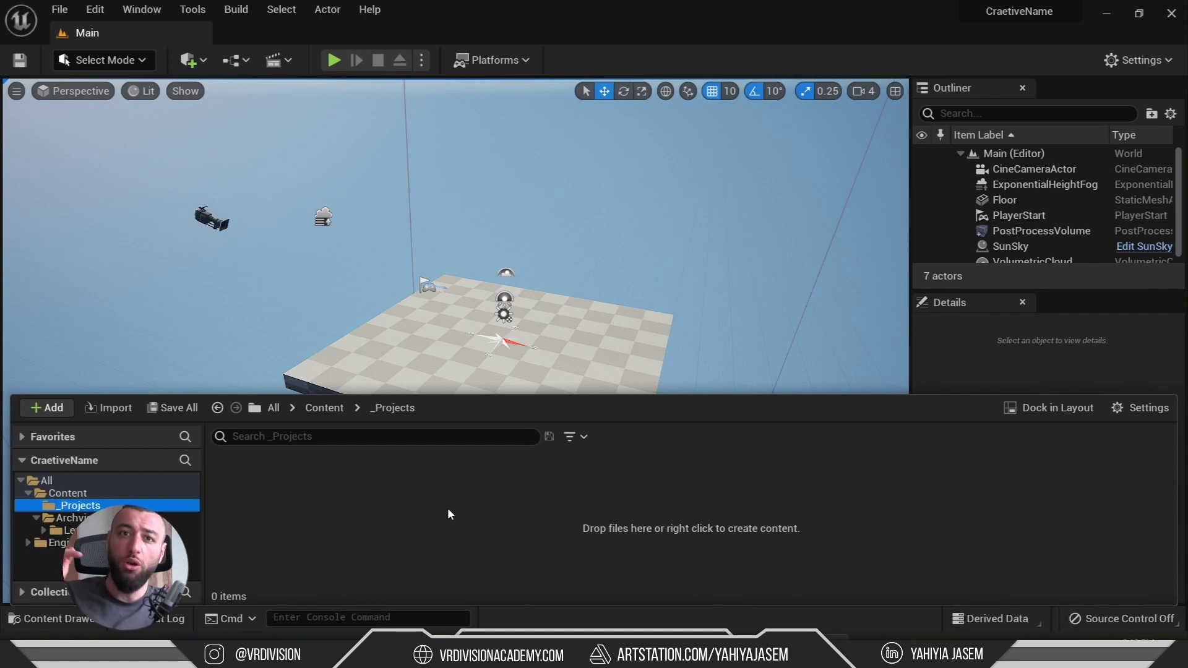
- Create a subfolder named Apt007 inside the _Projects folder
{"action": "right_click", "coordinate": [388, 507]}
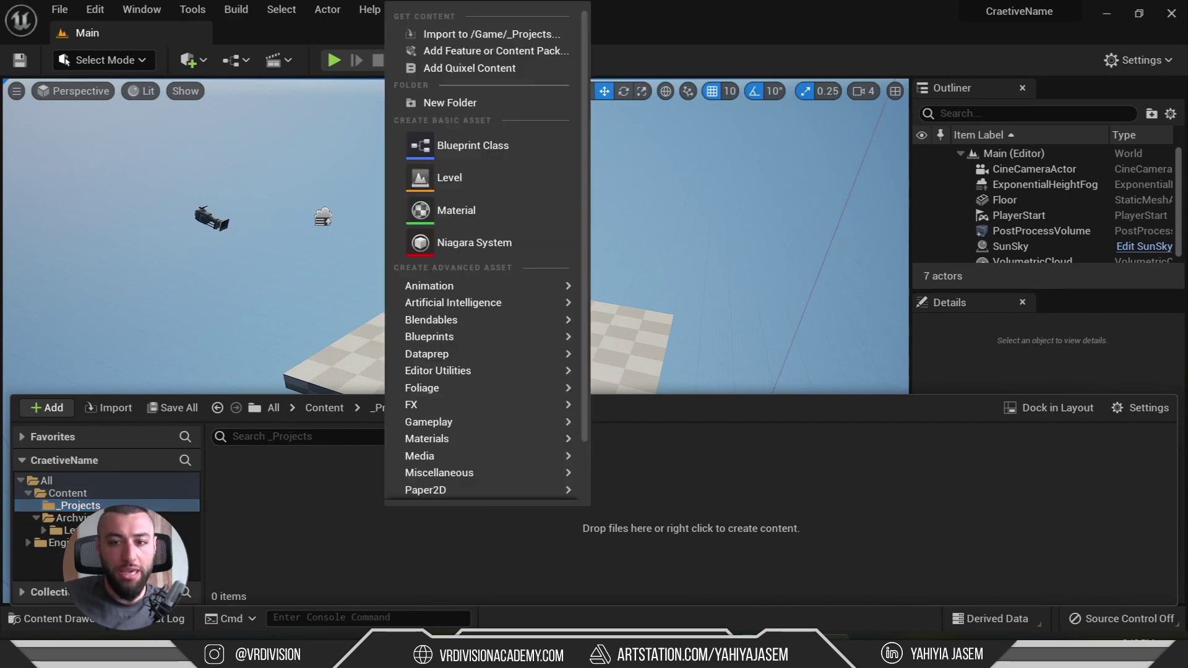
{"action": "left_click", "coordinate": [443, 103]}
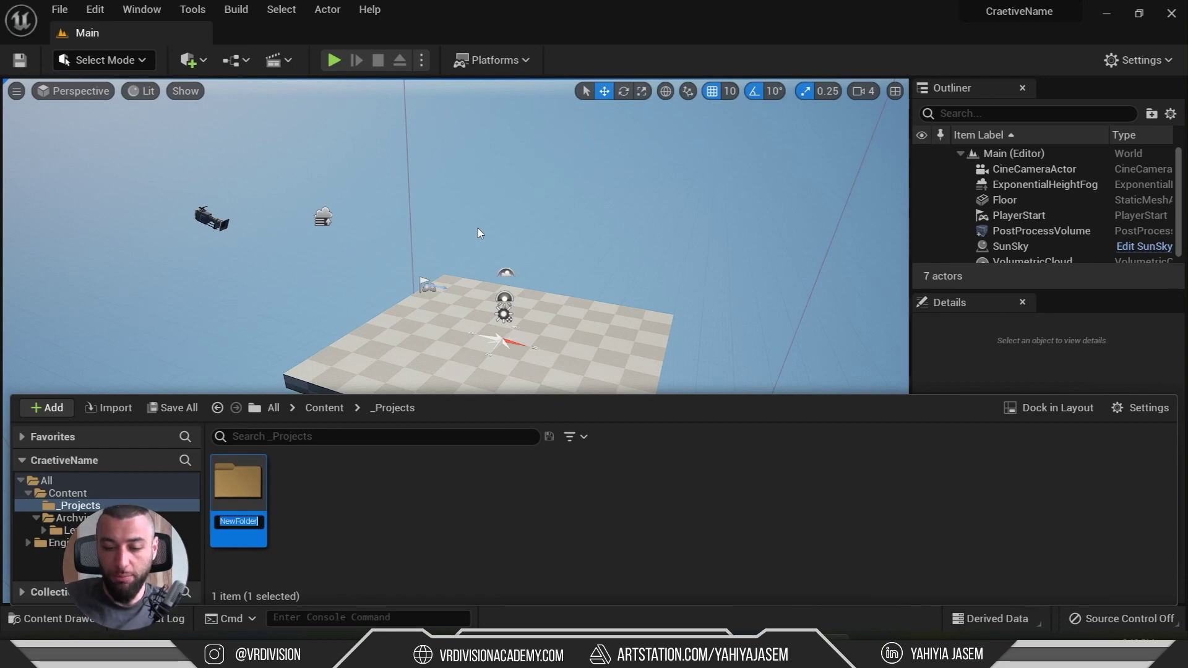
{"action": "type", "text": "Apt007"}
{"action": "key", "text": "Return"}
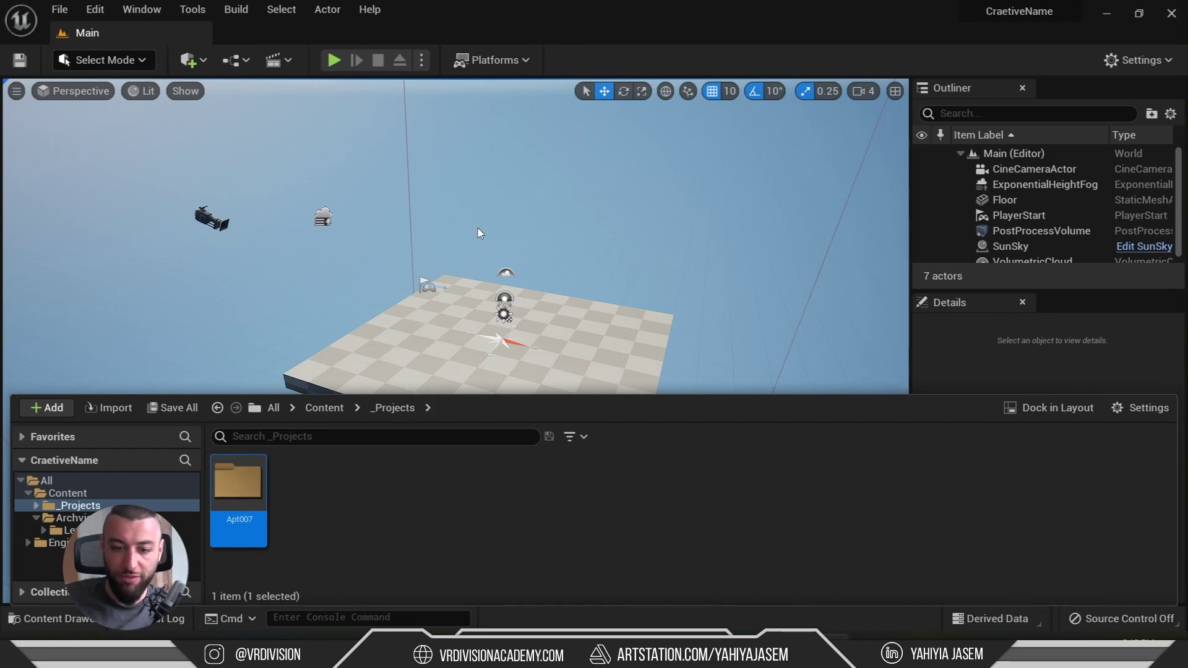
- Create two subfolders named DT and Maps inside the Apt007 folder
{"action": "double_click", "coordinate": [238, 486]}
{"action": "right_click", "coordinate": [380, 496]}
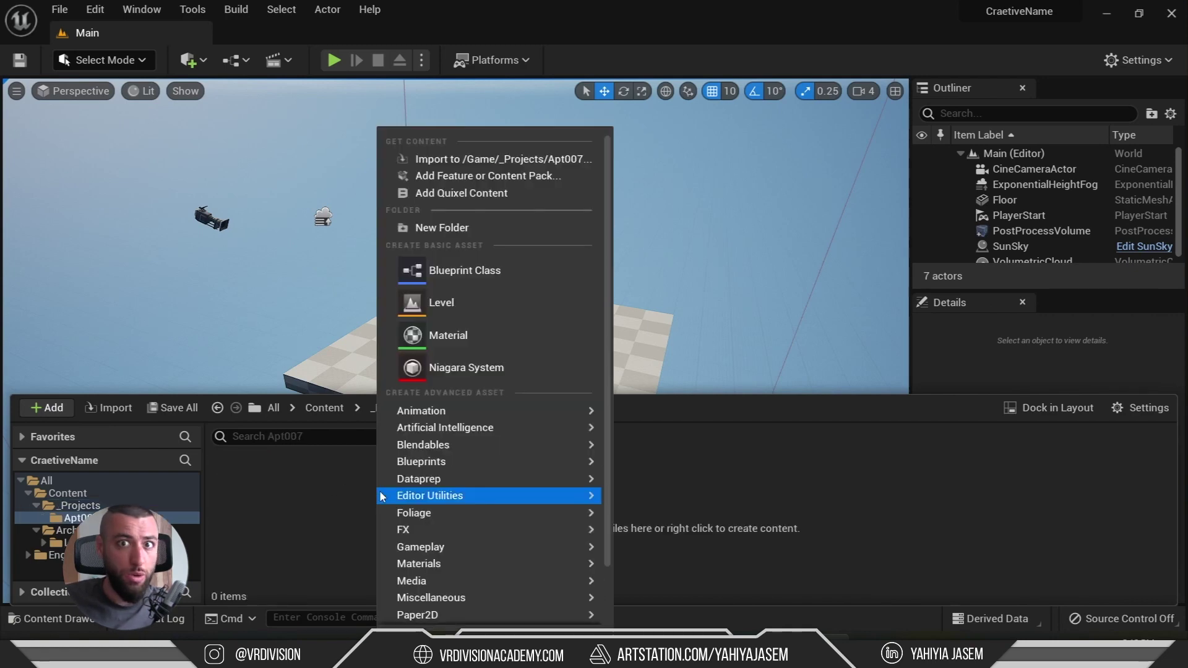
{"action": "left_click", "coordinate": [463, 238]}
{"action": "type", "text": "DT"}
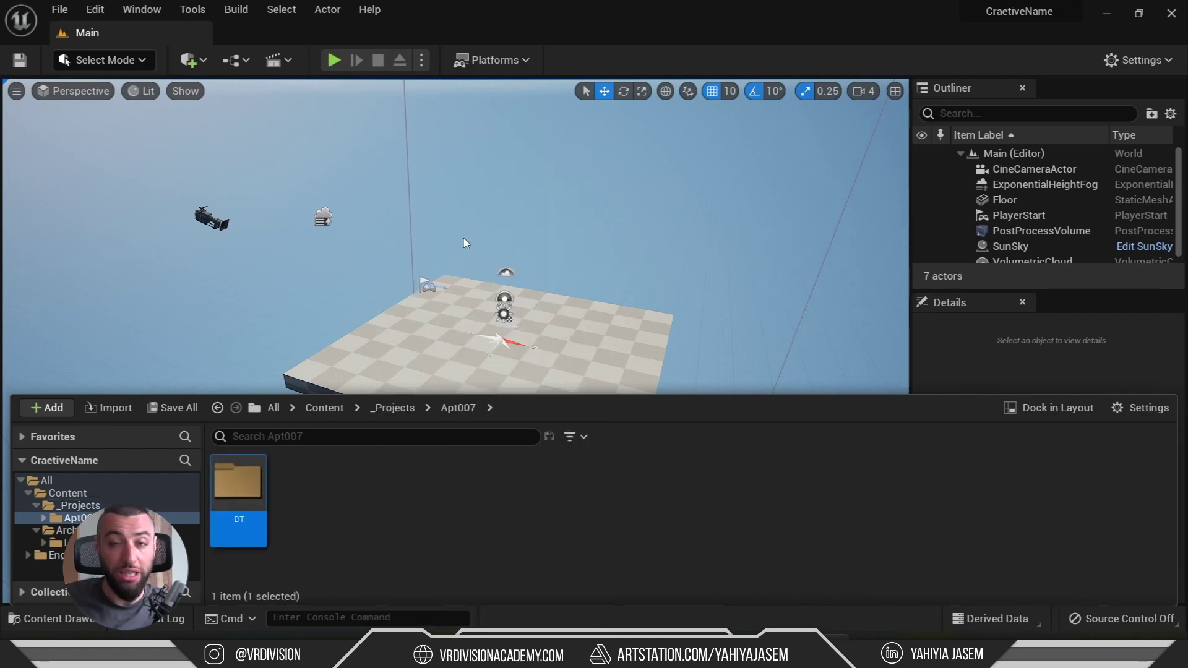
{"action": "left_click", "coordinate": [404, 465]}
{"action": "right_click", "coordinate": [404, 465]}
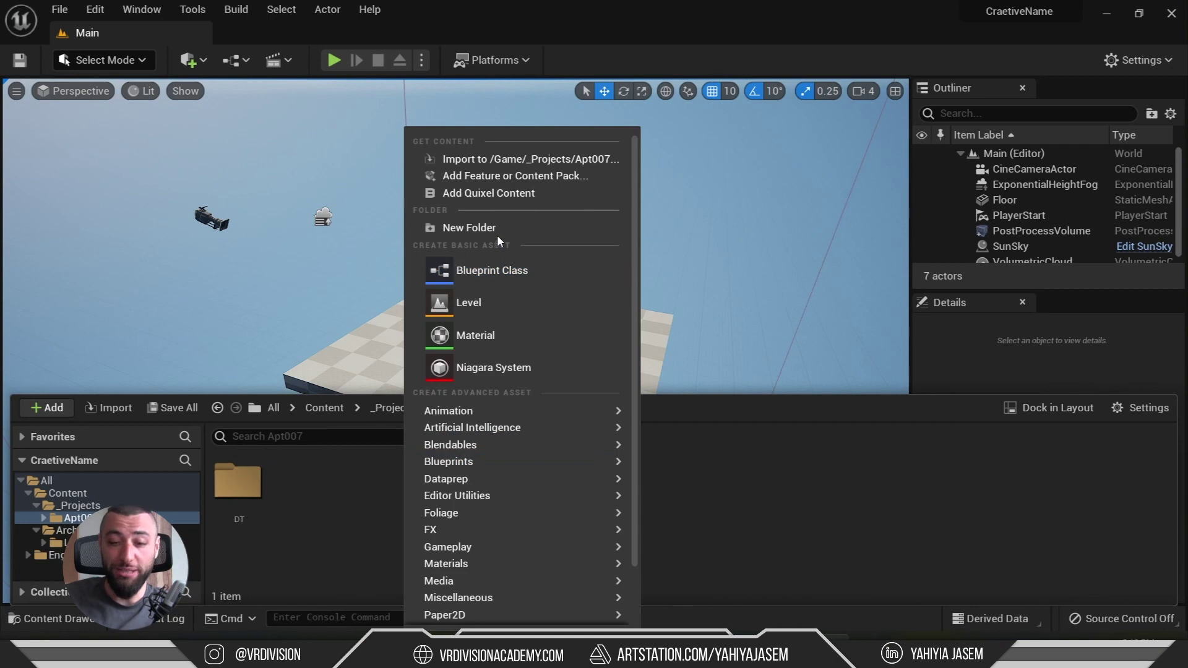
{"action": "left_click", "coordinate": [469, 228]}
{"action": "type", "text": "Maps"}
{"action": "key", "text": "Return"}
- Create a new level named MainMap in the Maps folder and open it
{"action": "double_click", "coordinate": [303, 486]}
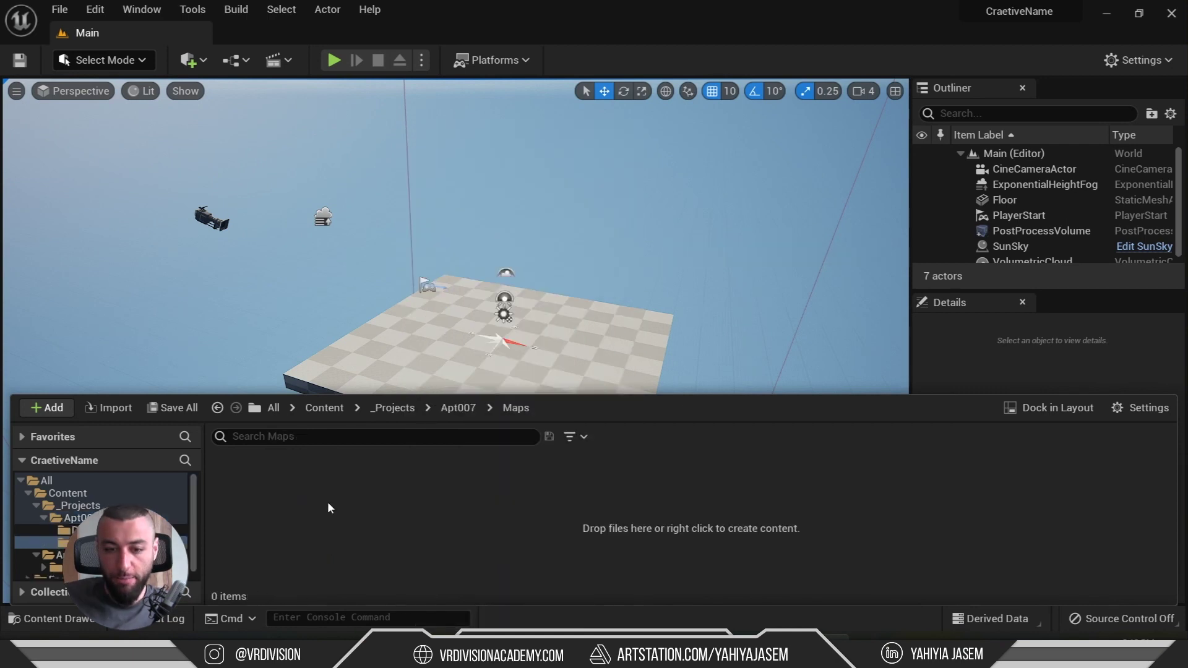
{"action": "right_click", "coordinate": [439, 506]}
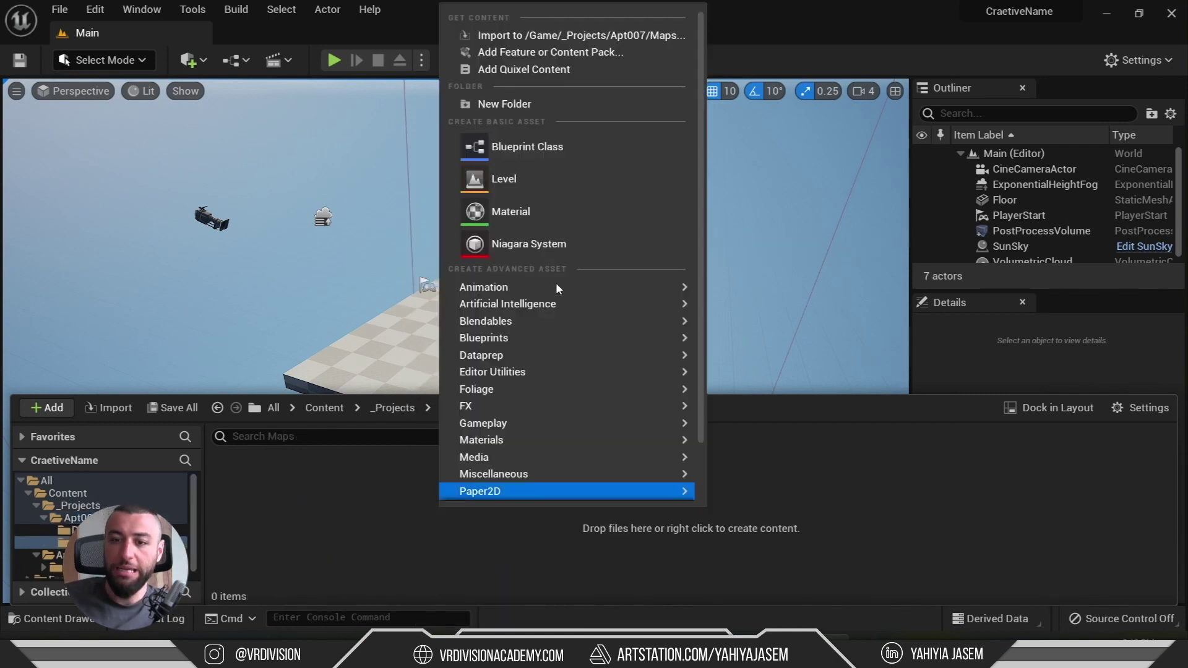
{"action": "left_click", "coordinate": [521, 180]}
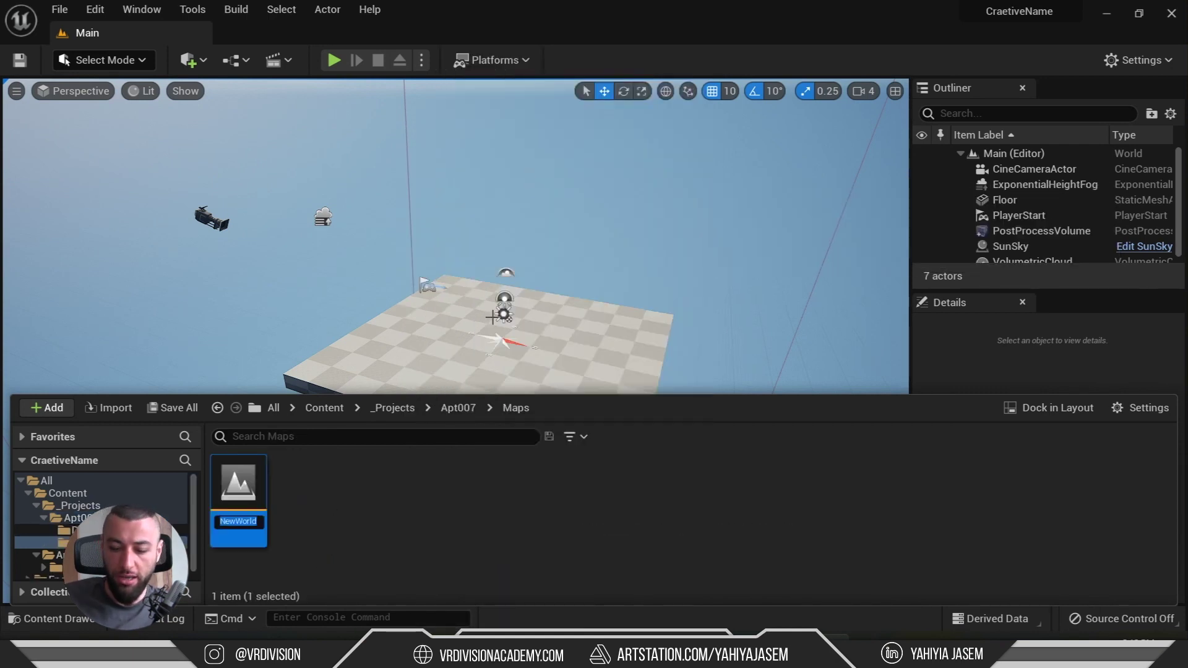
{"action": "type", "text": "MainMao"}
{"action": "key", "text": "BackSpace"}
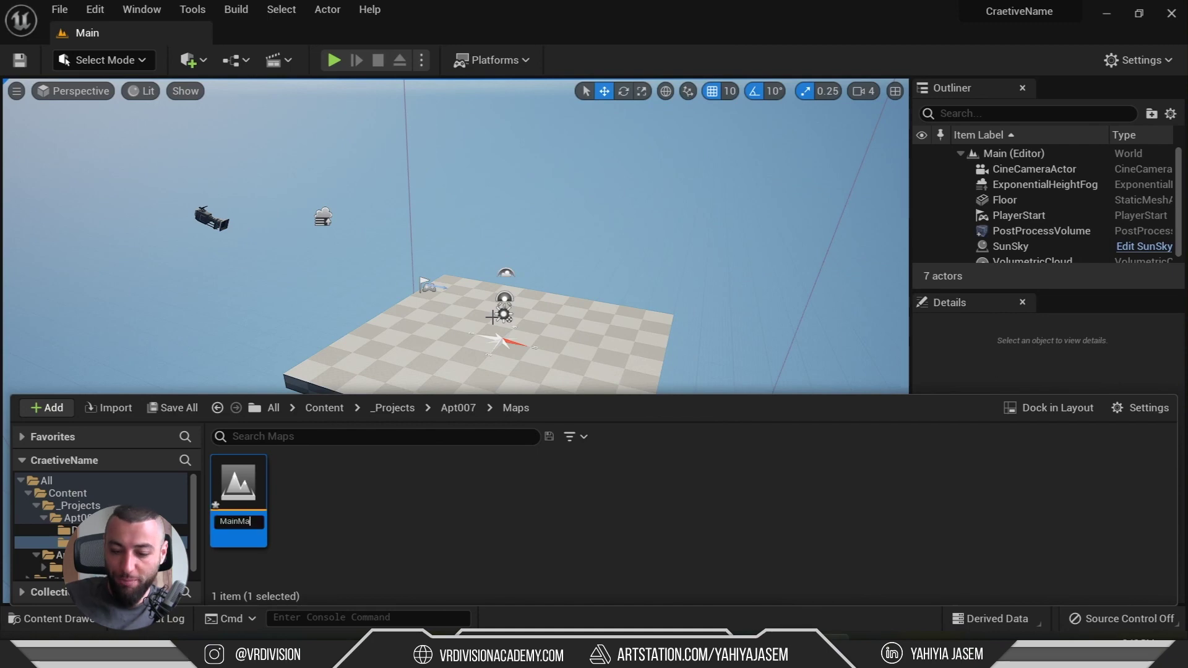
{"action": "key", "text": "Return"}
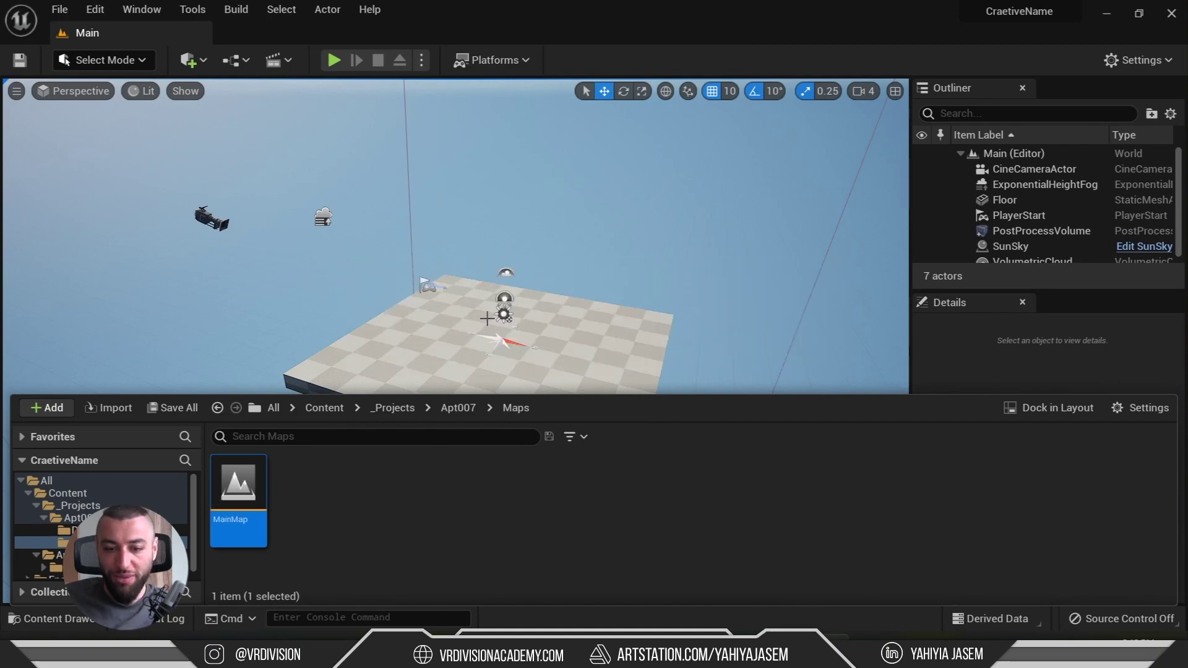
{"action": "double_click", "coordinate": [260, 486]}
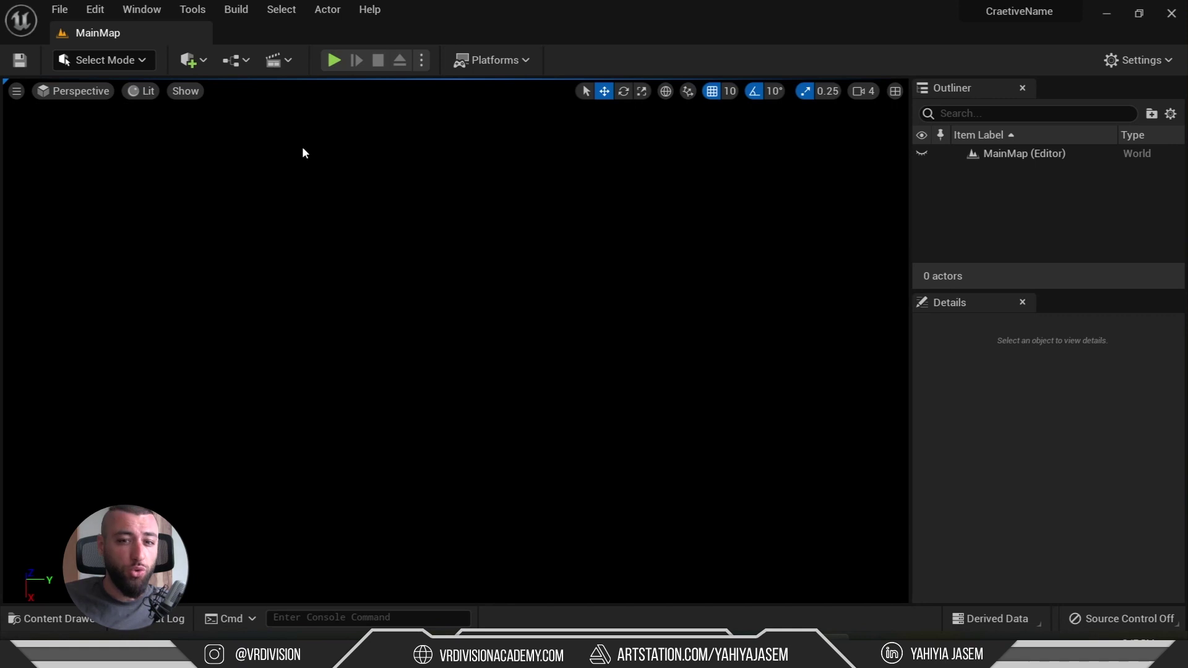
- Start a Datasmith file import and browse to the 007 folder inside DT_Temp on drive D
{"action": "left_click", "coordinate": [197, 61]}
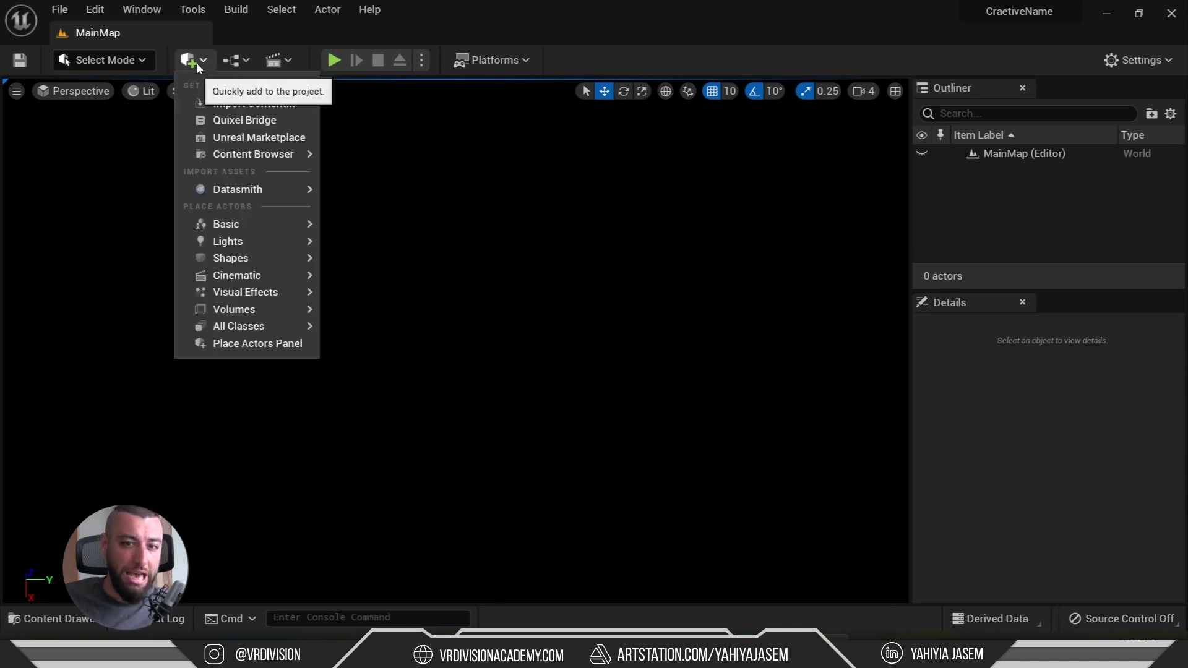
{"action": "mouse_move", "coordinate": [227, 191]}
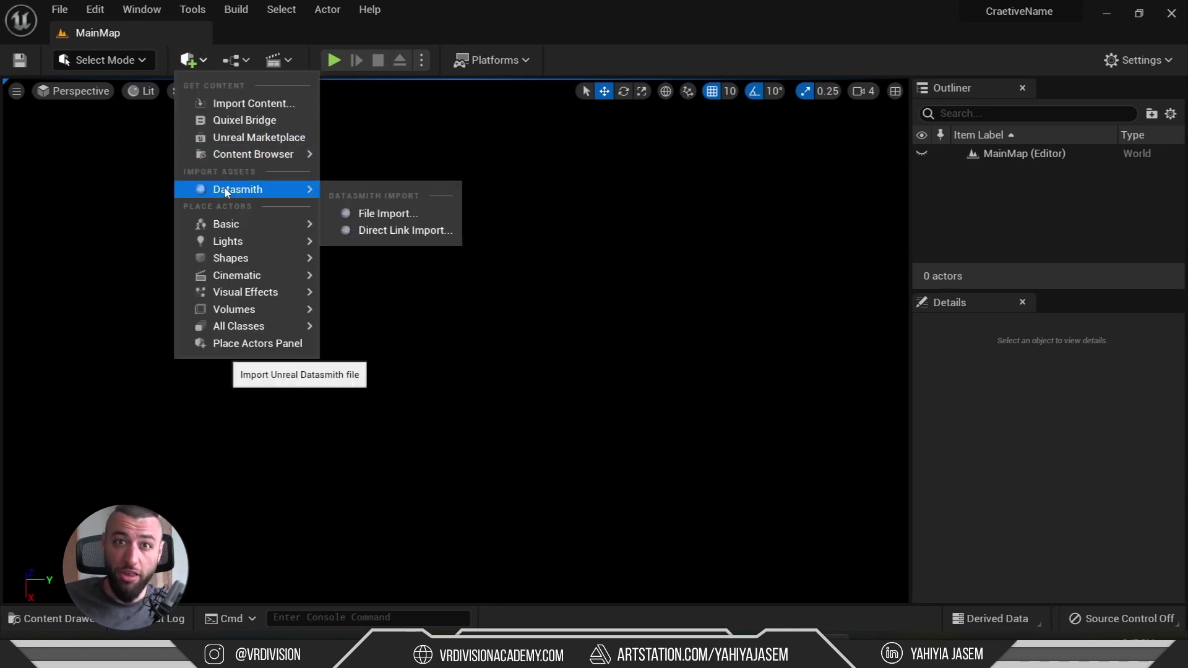
{"action": "left_click", "coordinate": [383, 214]}
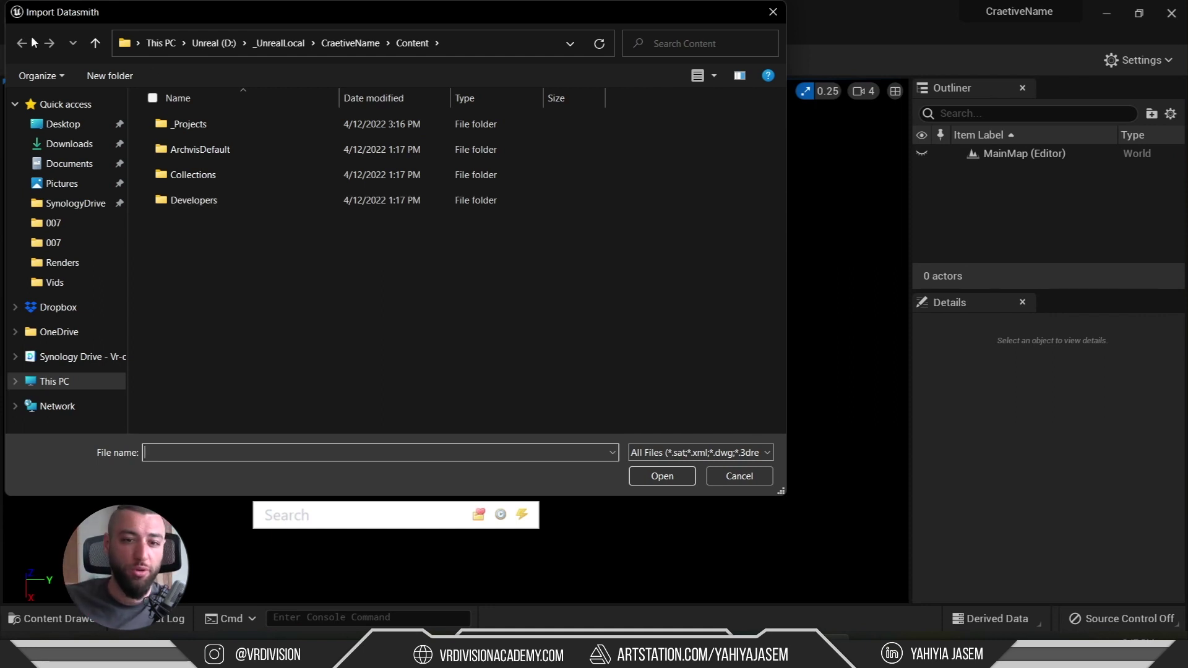
{"action": "left_click", "coordinate": [15, 104]}
{"action": "left_click", "coordinate": [50, 207]}
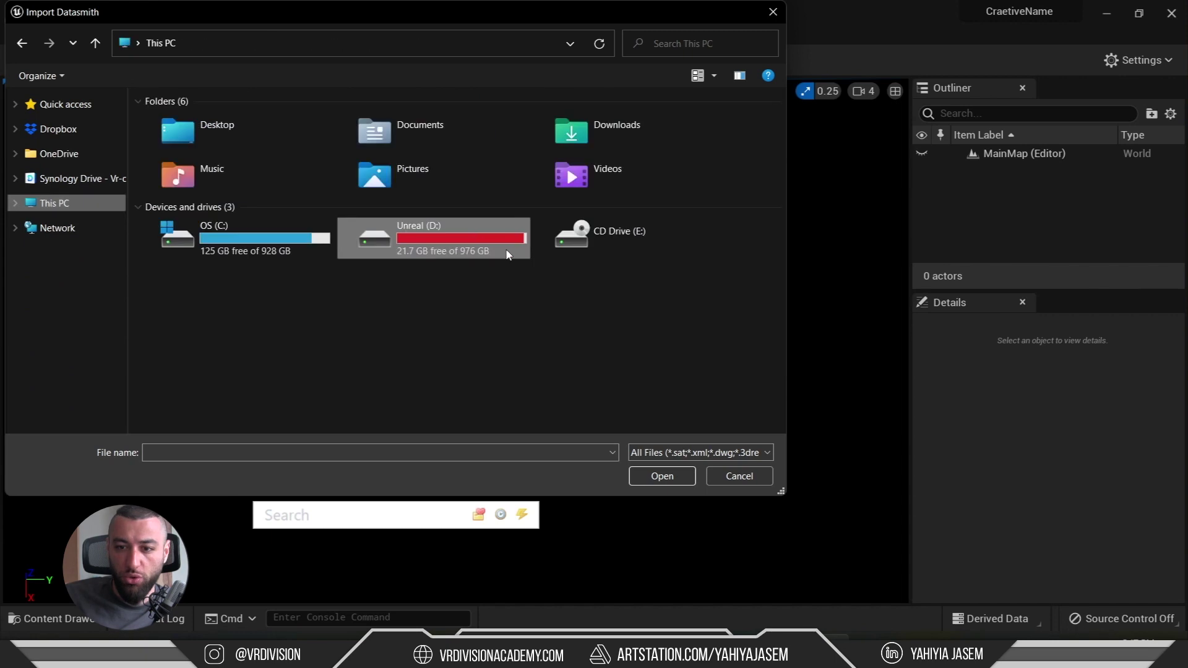
{"action": "double_click", "coordinate": [507, 247]}
{"action": "double_click", "coordinate": [636, 149]}
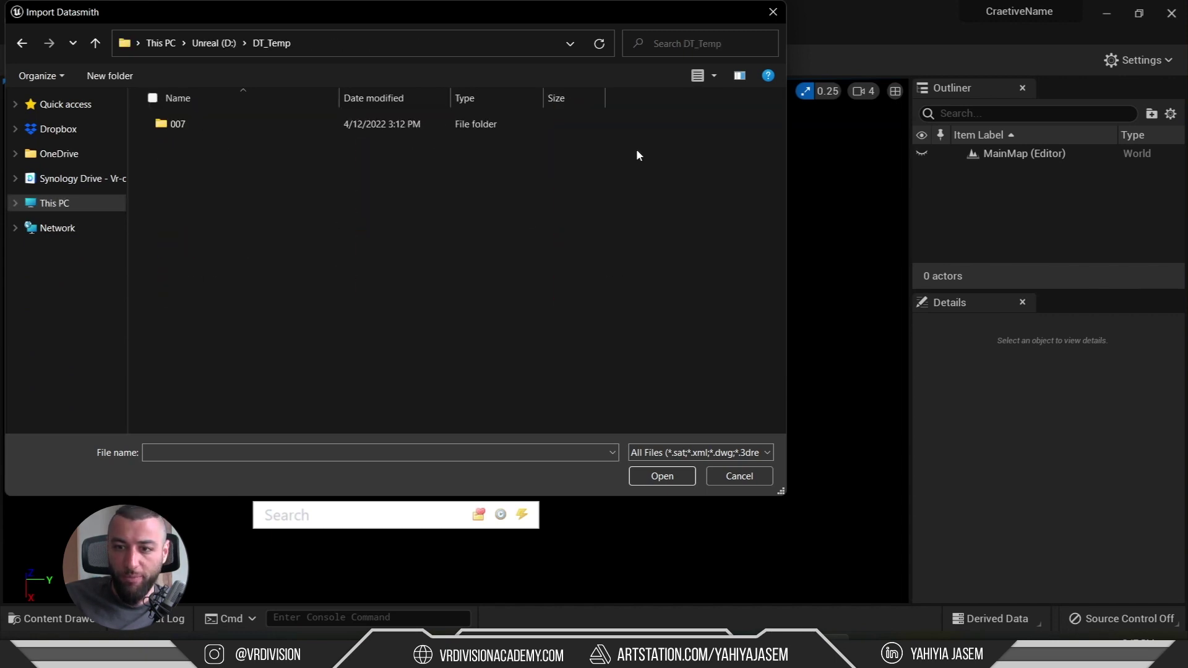
{"action": "double_click", "coordinate": [290, 125]}
- Choose 007_Furniture.udatasmith and 007_Walls.udatasmith together as the files to import, leaving out 007_Props.udatasmith
{"action": "left_click_drag", "start_coordinate": [307, 343], "coordinate": [221, 202]}
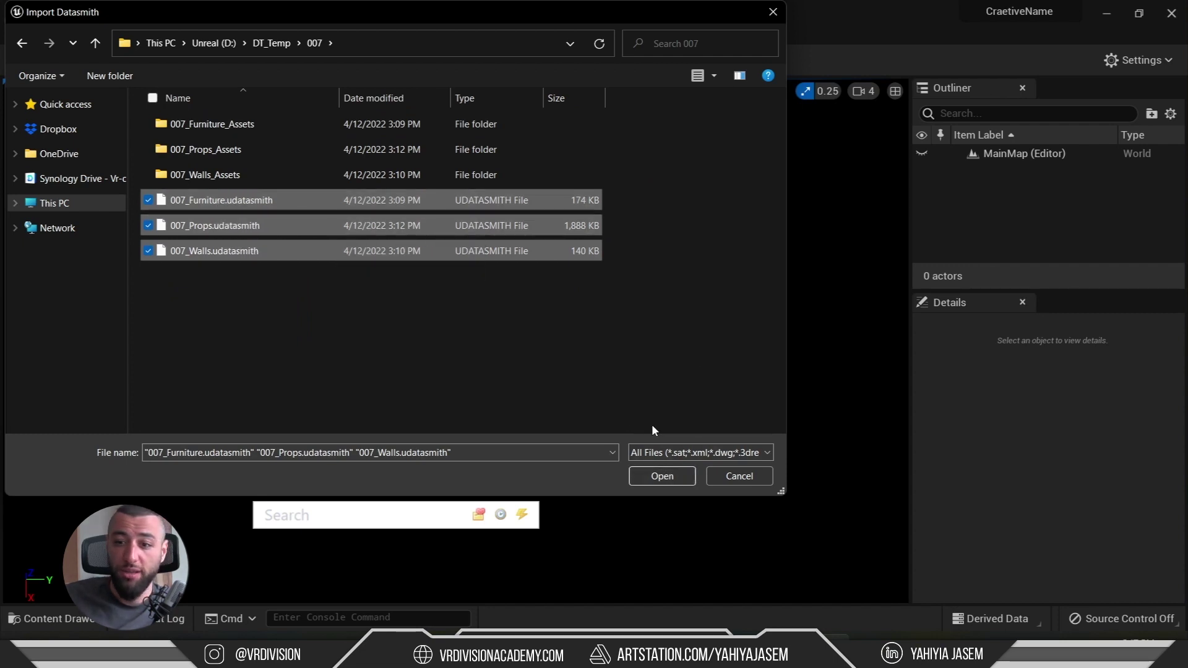
{"action": "left_click", "coordinate": [314, 314]}
{"action": "left_click", "coordinate": [228, 256]}
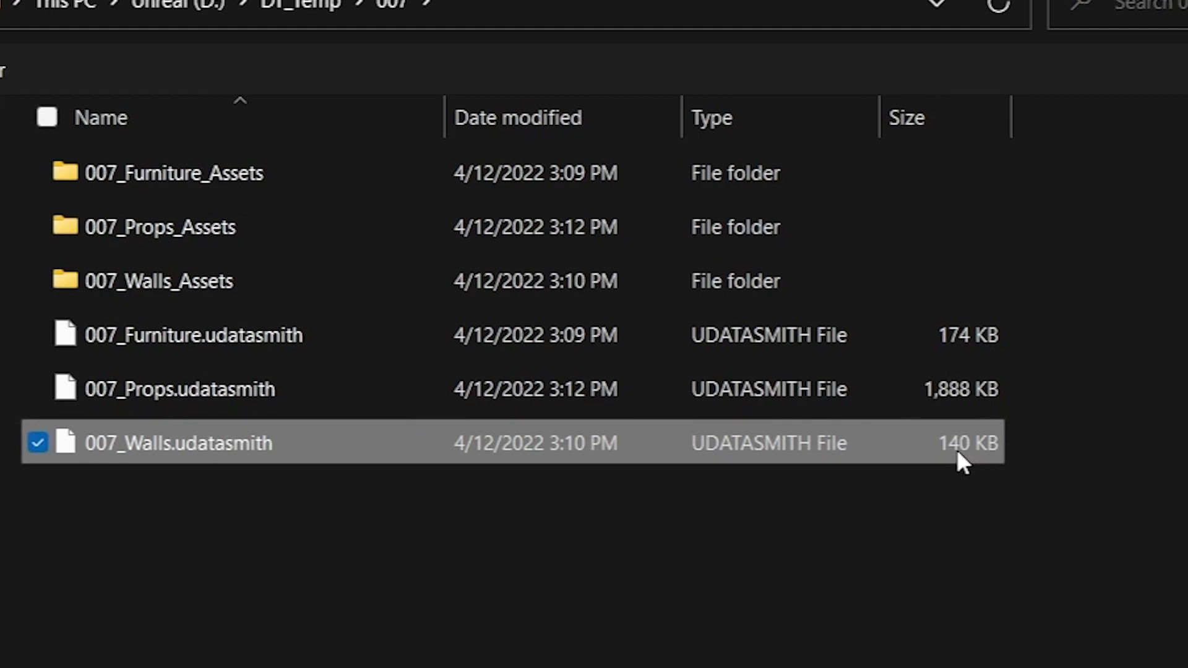
{"action": "left_click", "coordinate": [229, 390]}
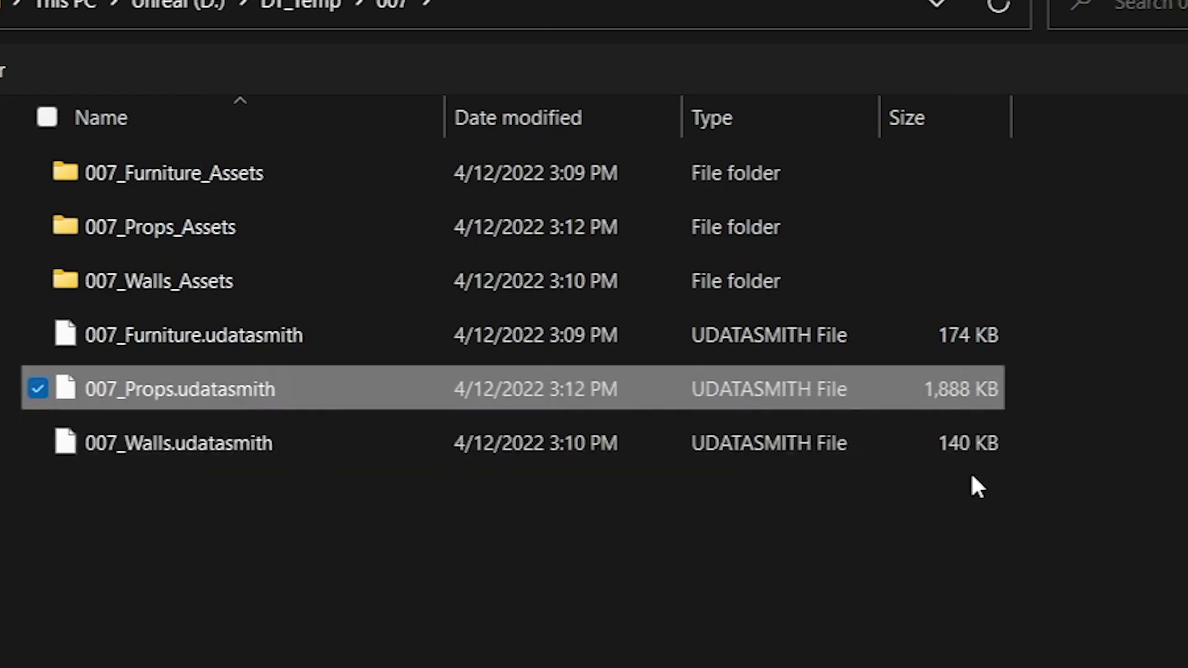
{"action": "left_click", "coordinate": [276, 336]}
{"action": "left_click", "coordinate": [247, 444], "text": "ctrl"}
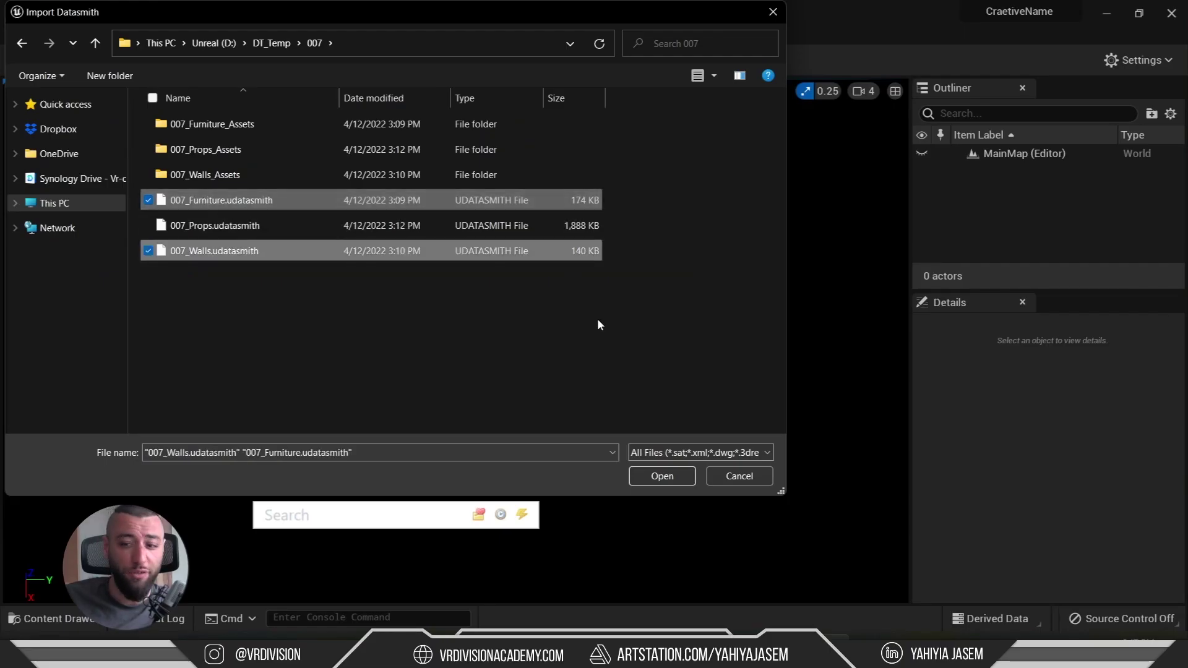
{"action": "left_click", "coordinate": [662, 476]}
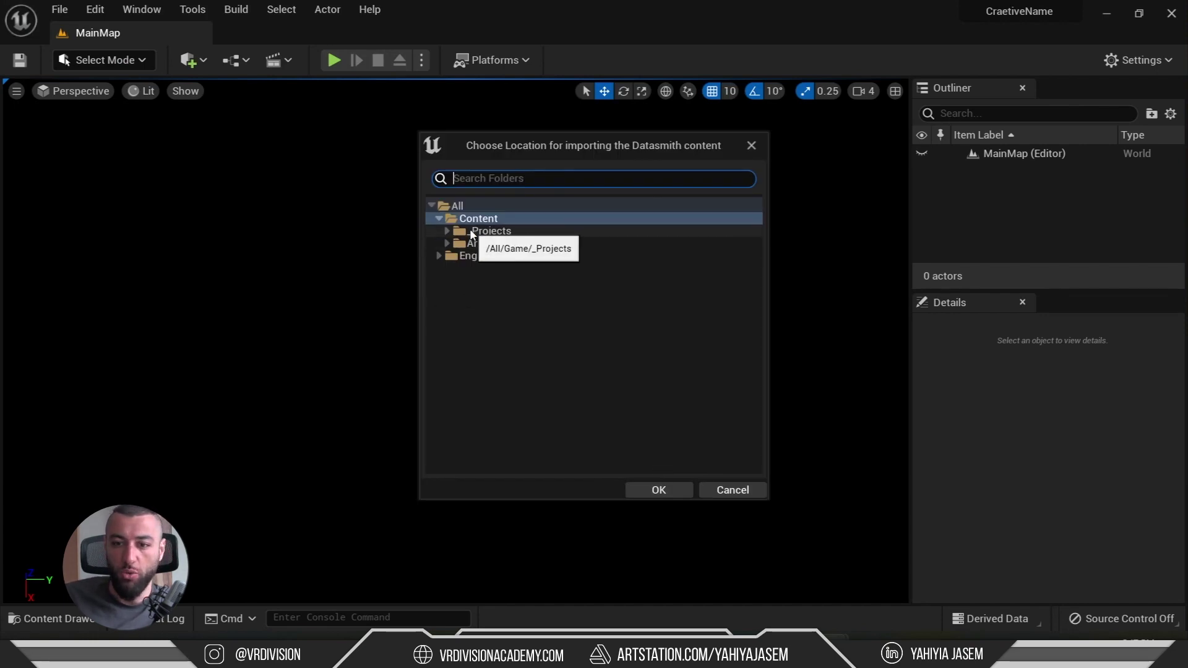
- Set the import destination to the DT folder under Content, _Projects, Apt007
{"action": "left_click", "coordinate": [447, 231]}
{"action": "left_click", "coordinate": [456, 243]}
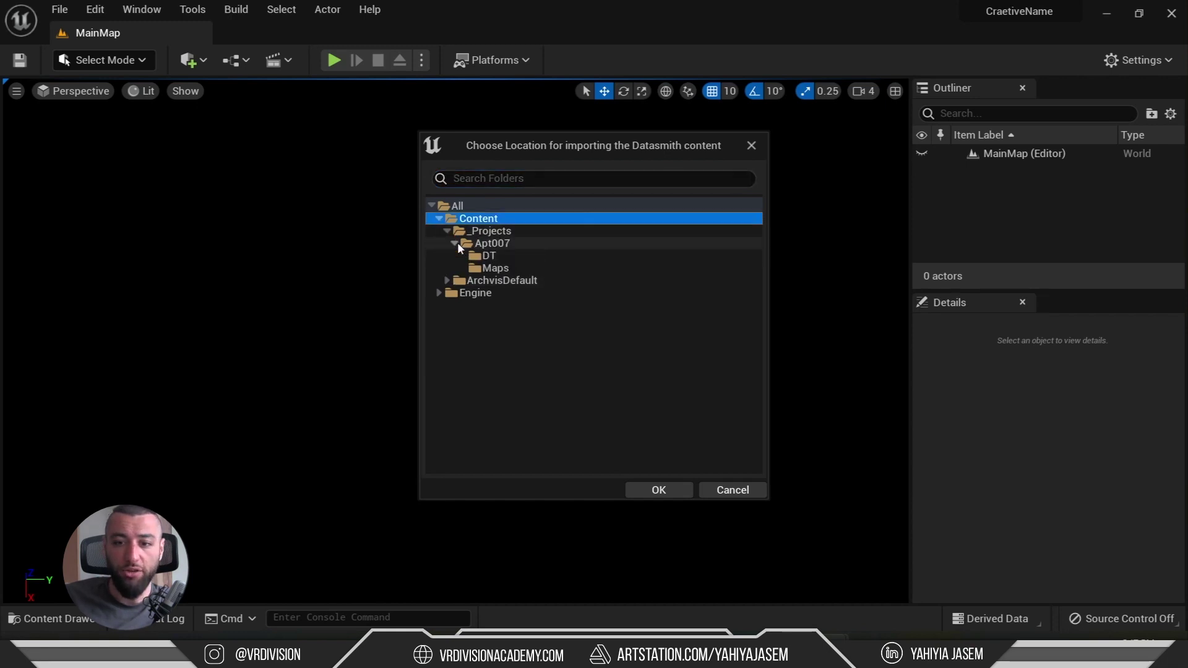
{"action": "left_click", "coordinate": [489, 257]}
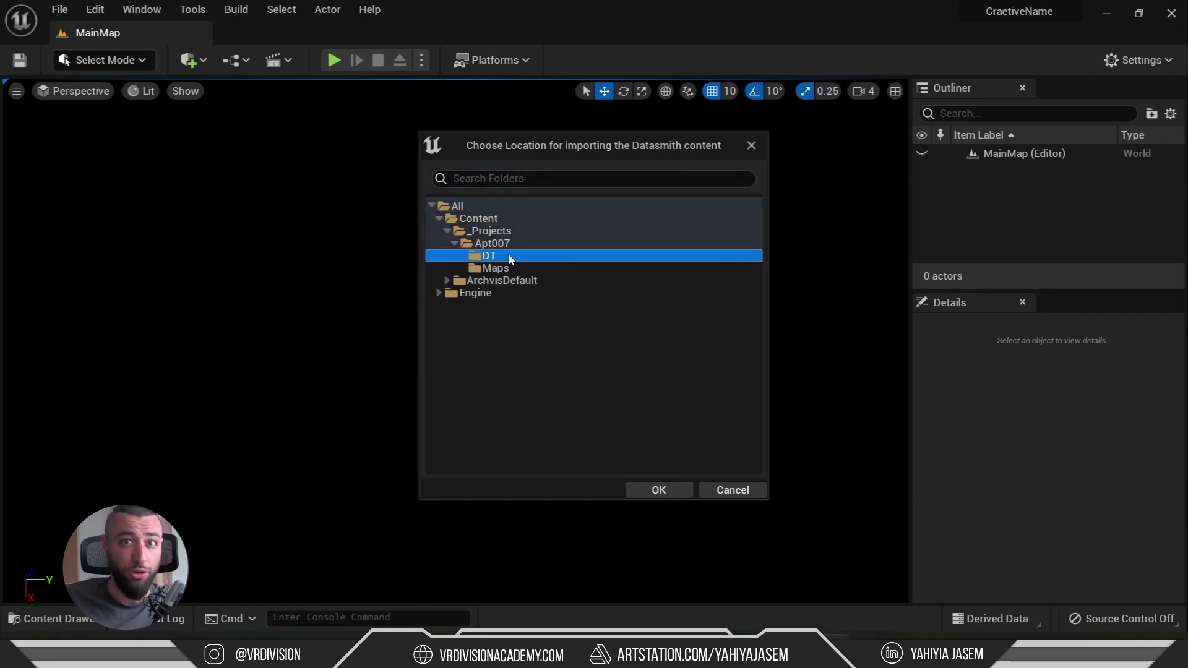
{"action": "left_click", "coordinate": [658, 490]}
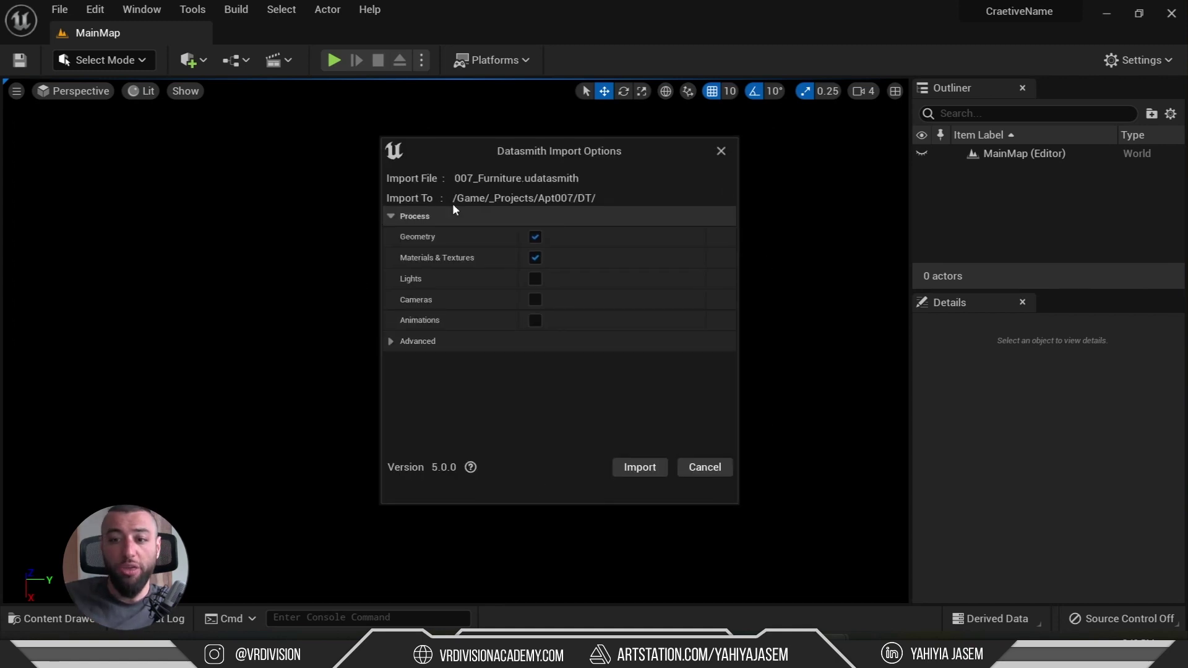
{"action": "left_click", "coordinate": [535, 237]}
{"action": "left_click", "coordinate": [535, 258]}
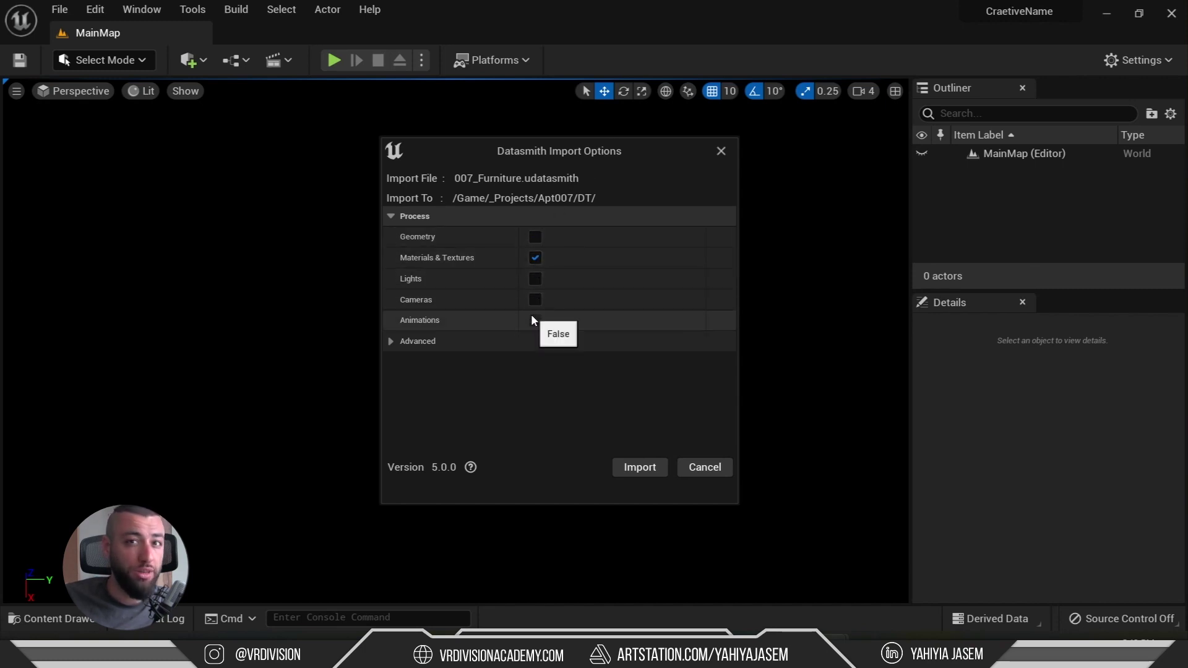
{"action": "left_click", "coordinate": [534, 258]}
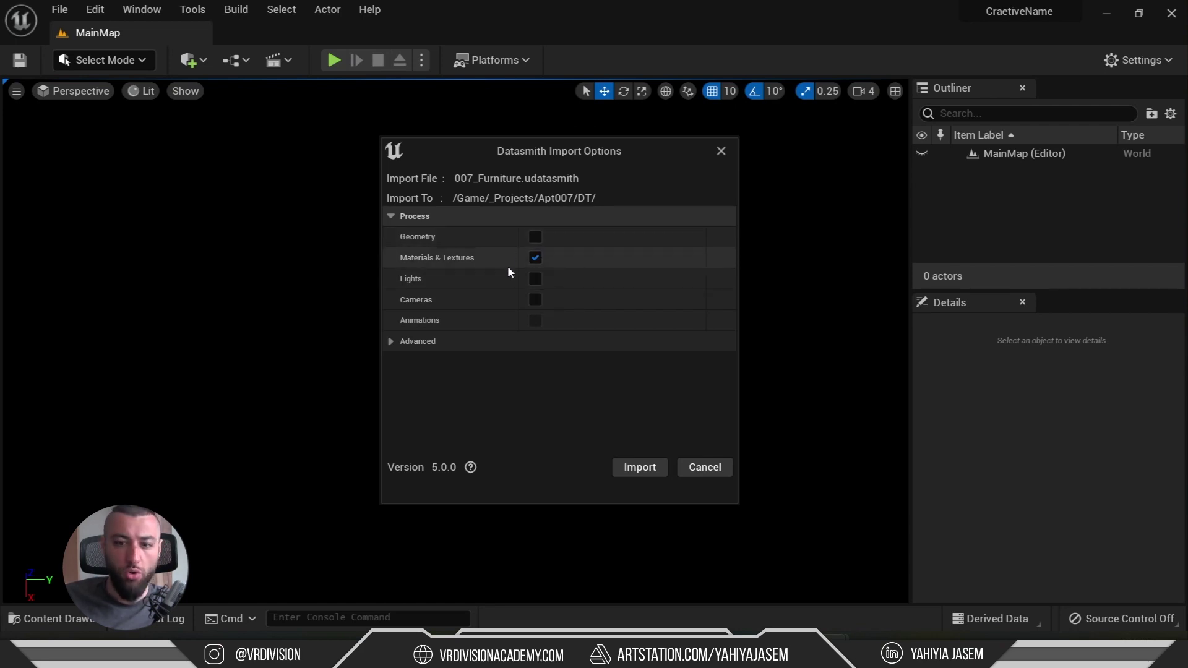
{"action": "left_click", "coordinate": [535, 237]}
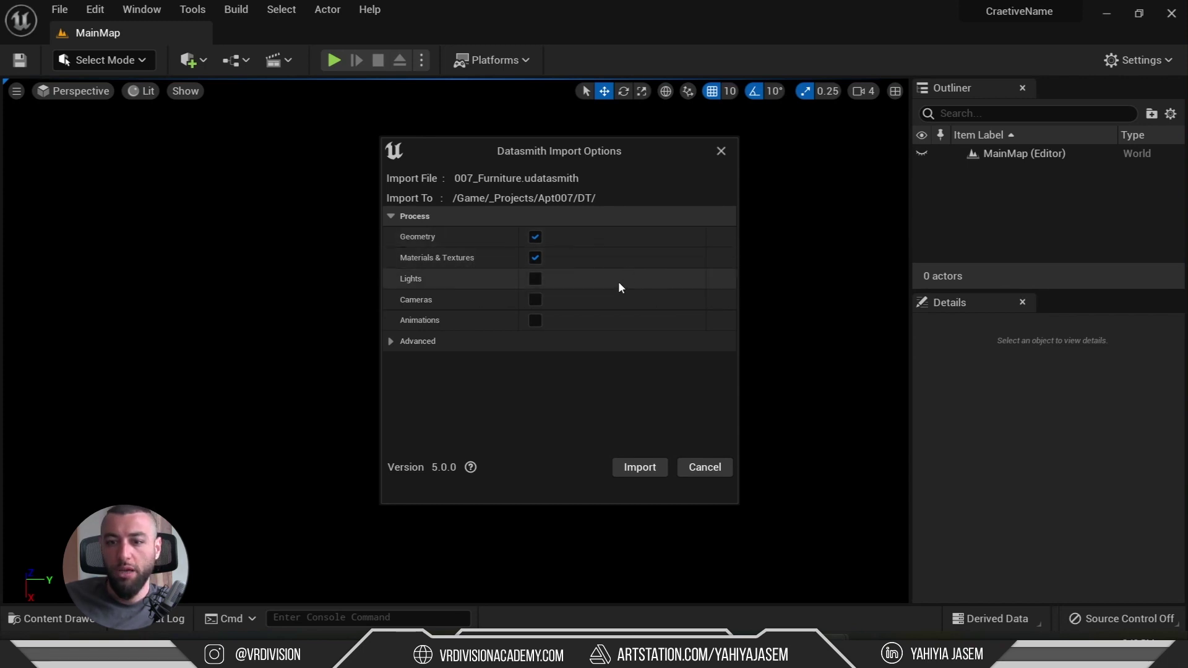
- Include cameras in the Datasmith import, show the advanced static mesh options, and import the files
{"action": "left_click", "coordinate": [534, 300]}
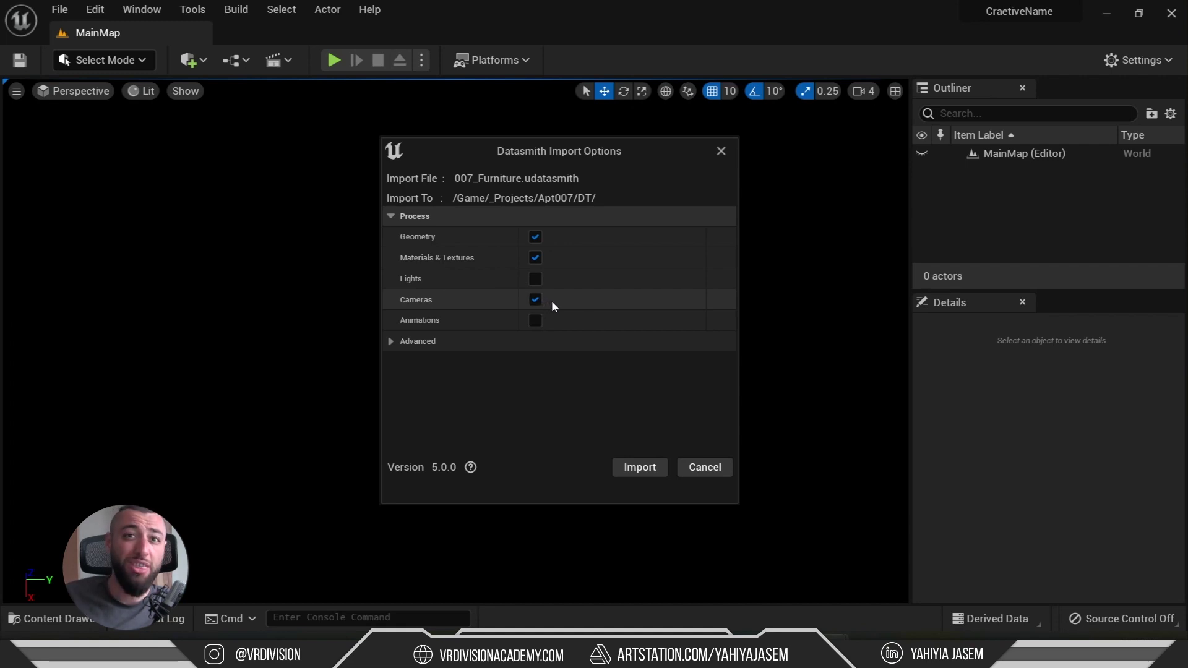
{"action": "left_click", "coordinate": [391, 341]}
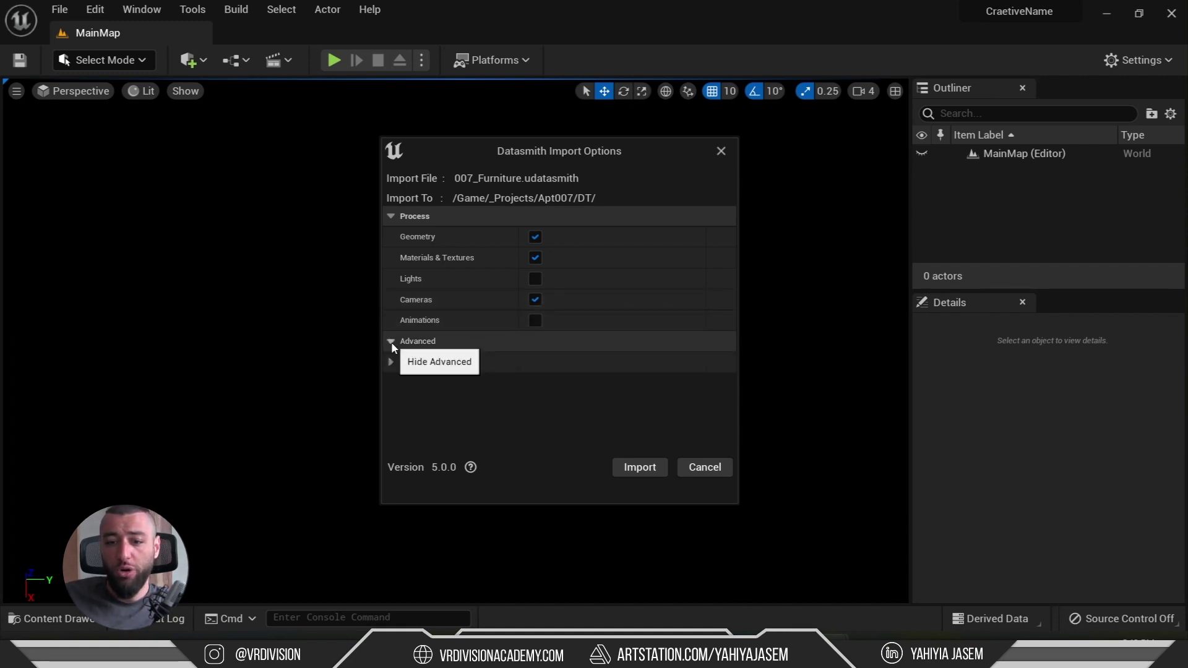
{"action": "left_click", "coordinate": [395, 363]}
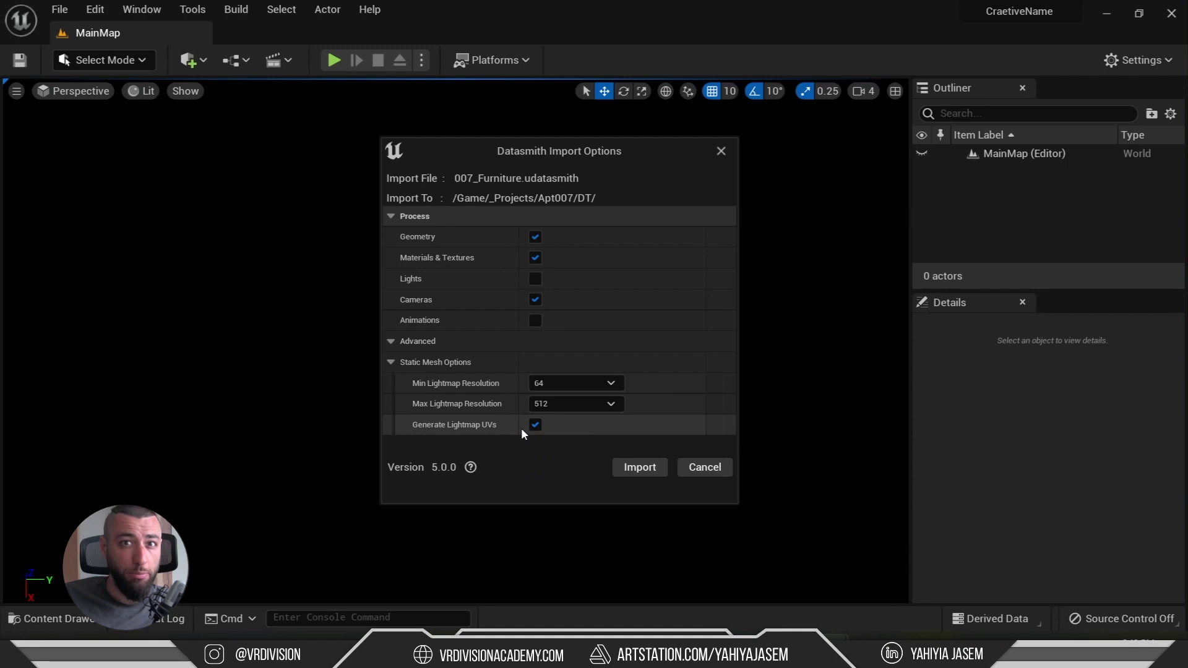
{"action": "left_click", "coordinate": [639, 467]}
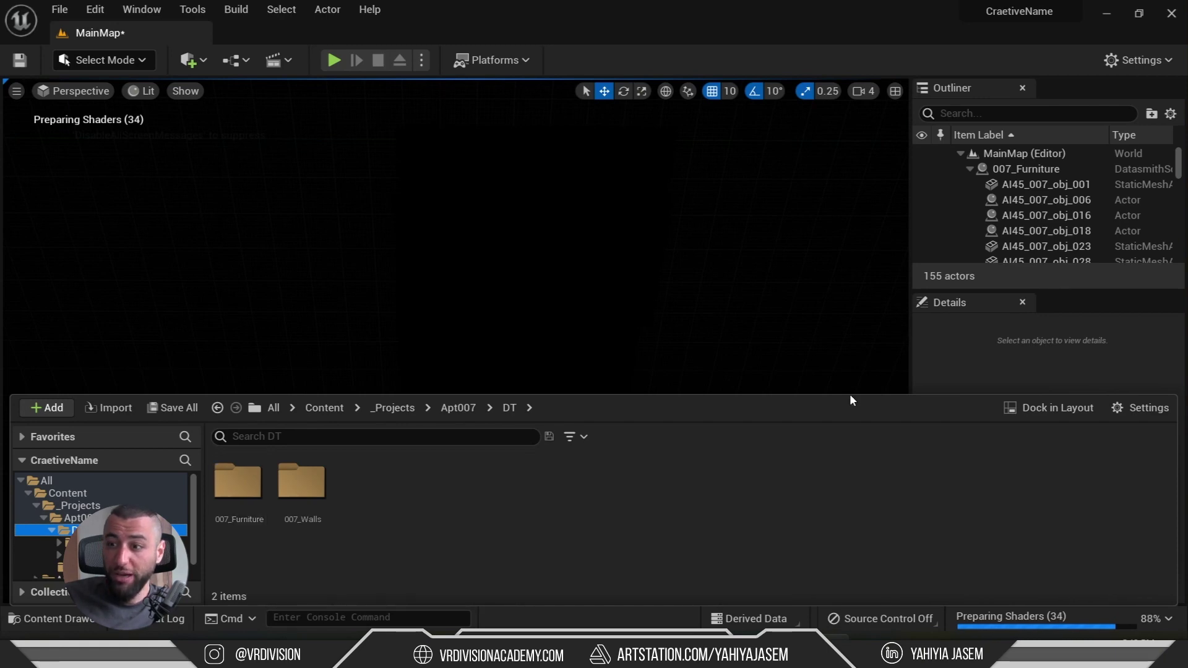
- Collapse the actor hierarchy in the Outliner to the scene roots and switch the viewport to Unlit shading
{"action": "left_click", "coordinate": [961, 153]}
{"action": "left_click", "coordinate": [959, 154]}
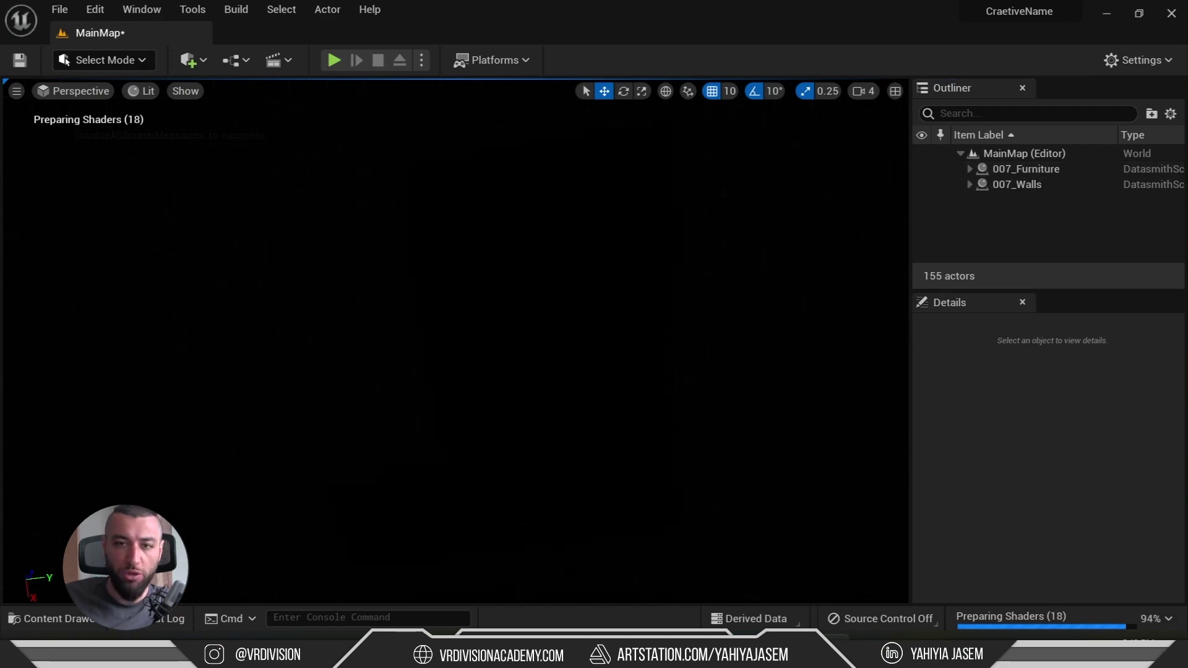
{"action": "left_click", "coordinate": [148, 93]}
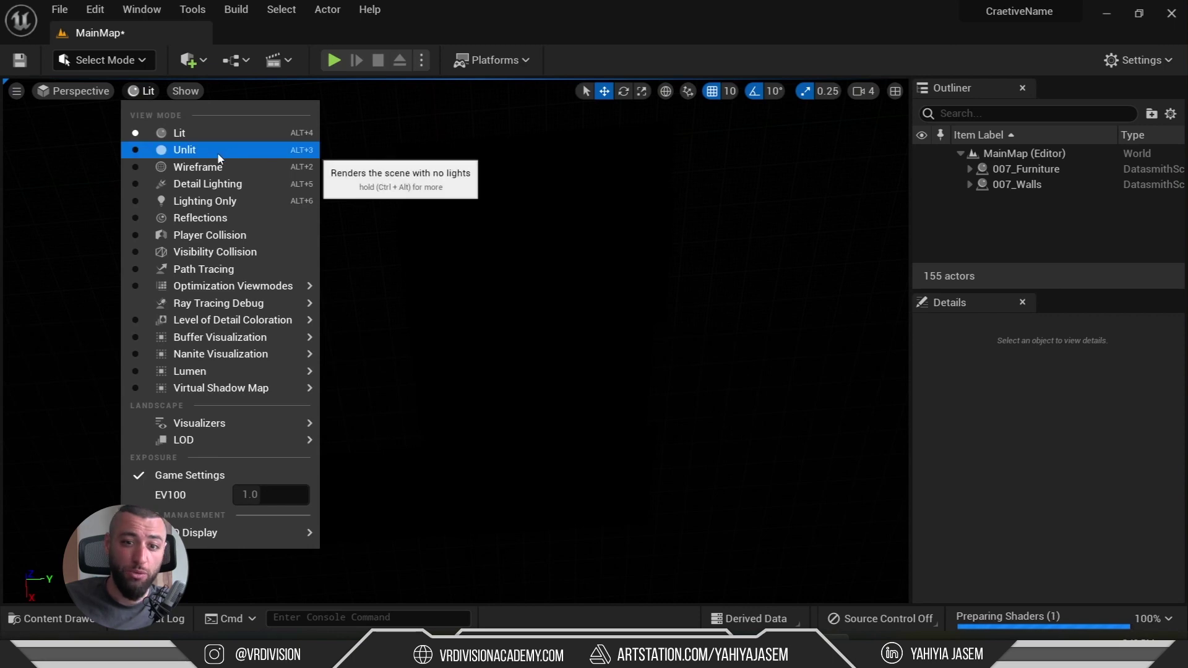
{"action": "left_click", "coordinate": [163, 150]}
{"action": "right_click_drag", "start_coordinate": [455, 340], "coordinate": [456, 340]}
{"action": "right_click_drag", "start_coordinate": [414, 261], "coordinate": [433, 275]}
{"action": "right_click_drag", "start_coordinate": [671, 260], "coordinate": [671, 260]}
- Place a second instance of the 007_Walls Datasmith scene from its content folder into the level
{"action": "key", "text": "ctrl+space"}
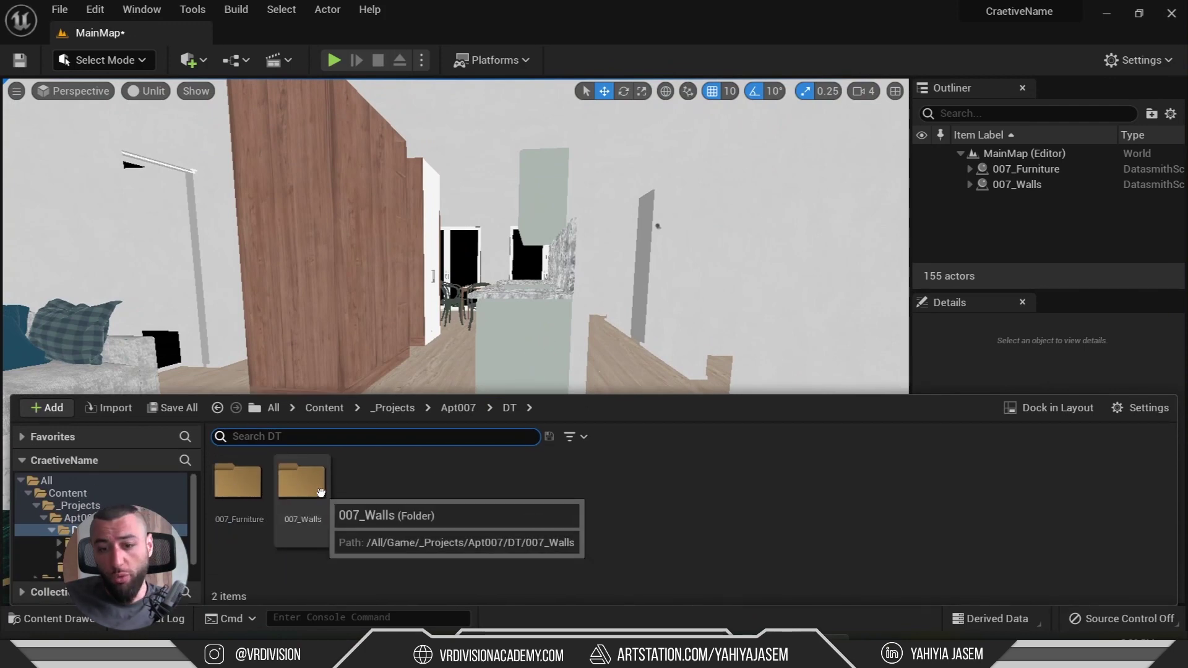
{"action": "double_click", "coordinate": [321, 493]}
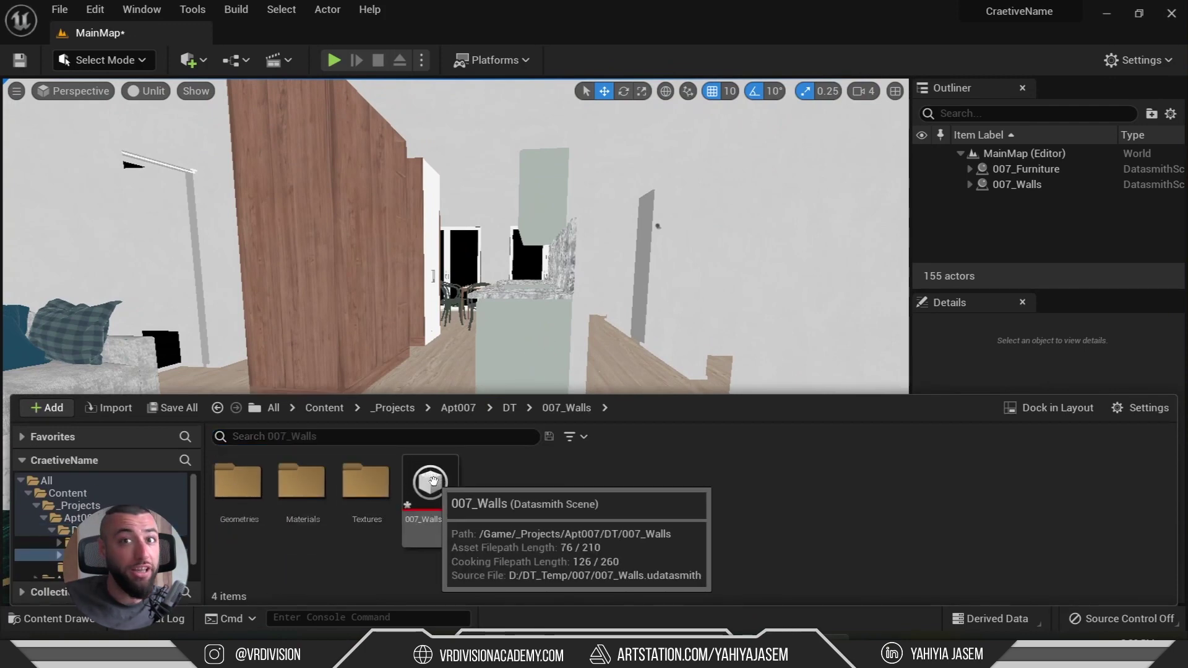
{"action": "left_click_drag", "start_coordinate": [439, 488], "coordinate": [612, 388]}
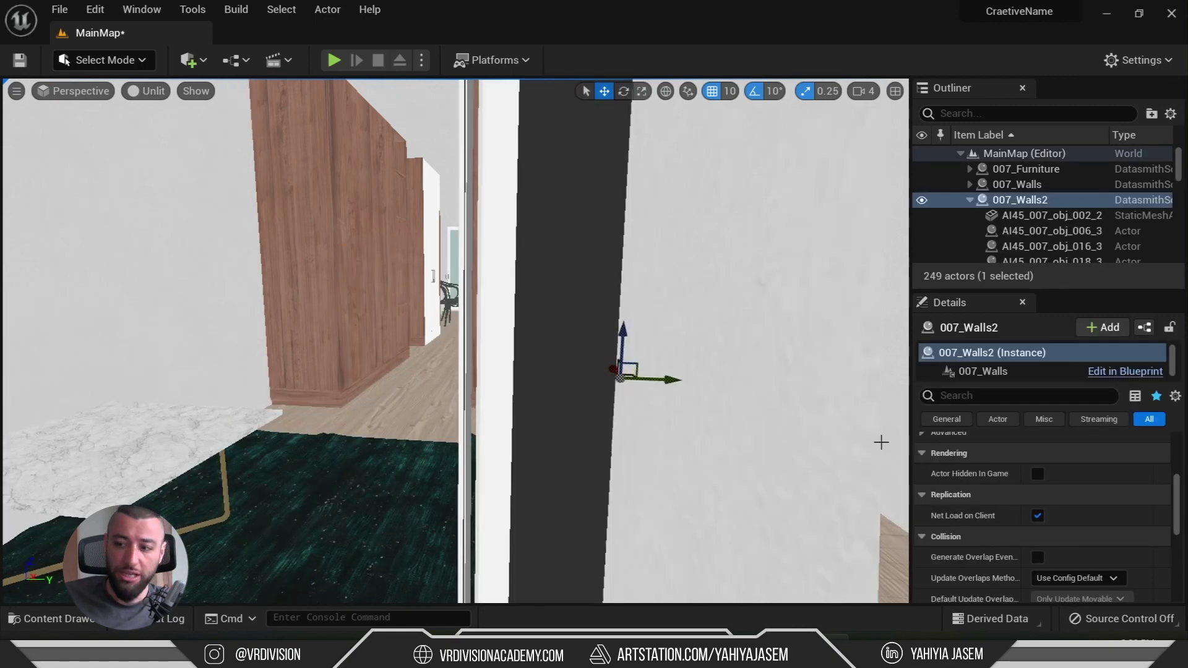
- Set the X and Y location of the second walls scene to 0 and check its alignment
{"action": "scroll", "coordinate": [1046, 495], "scroll_direction": "up", "scroll_amount": 5}
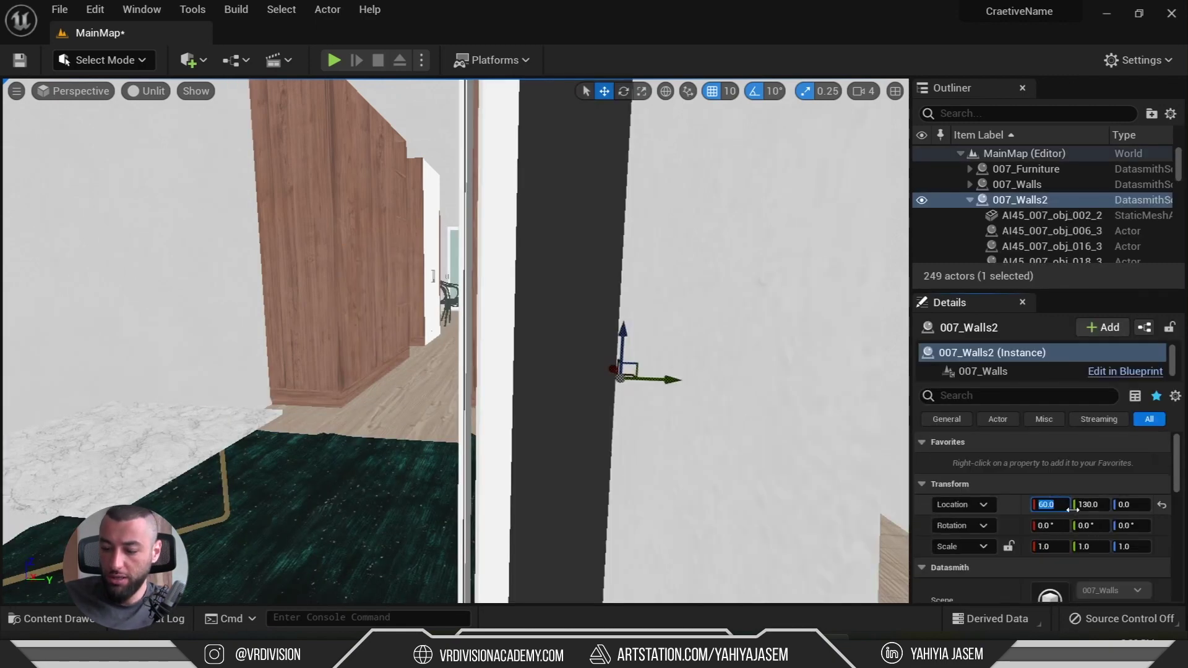
{"action": "type", "text": "0"}
{"action": "key", "text": "Return"}
{"action": "type", "text": "0"}
{"action": "key", "text": "Return"}
{"action": "right_click_drag", "start_coordinate": [454, 340], "coordinate": [648, 354]}
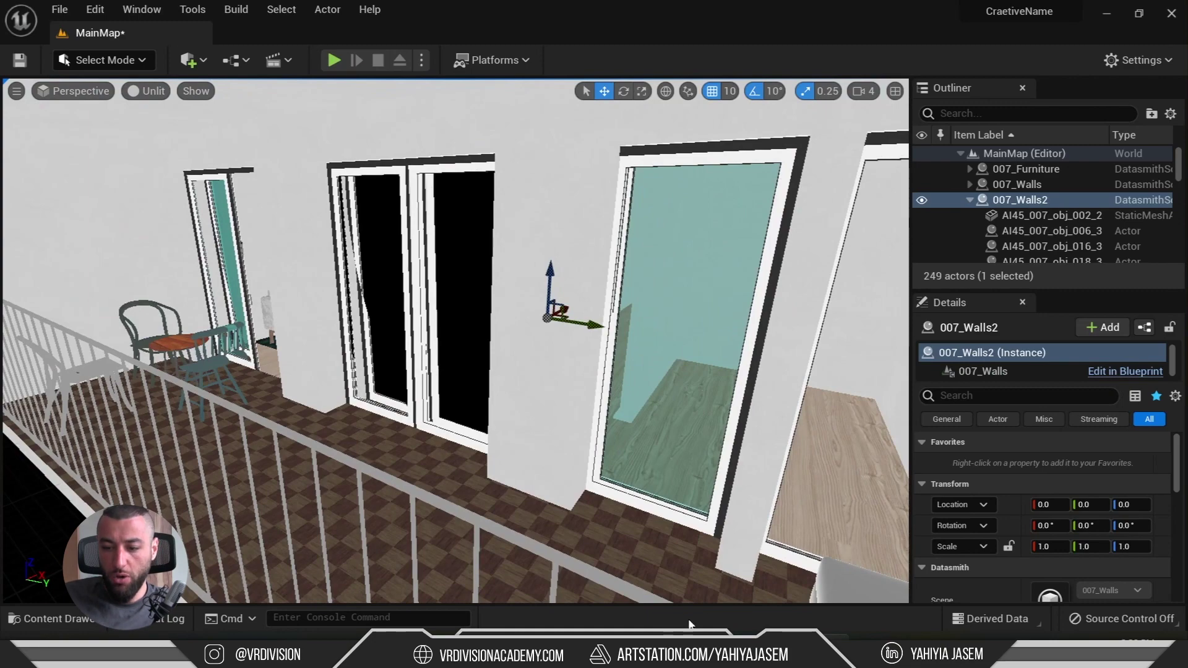
{"action": "key", "text": "alt+Tab"}
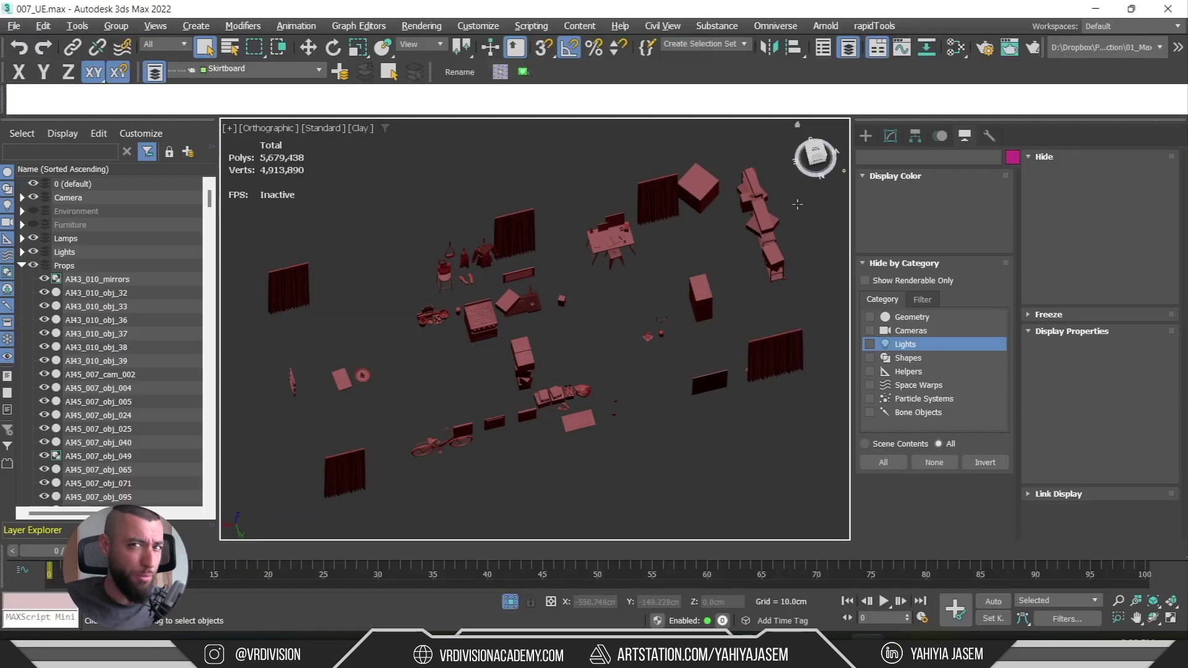
{"action": "key", "text": "alt+Tab"}
{"action": "scroll", "coordinate": [398, 299], "scroll_direction": "up", "scroll_amount": 5}
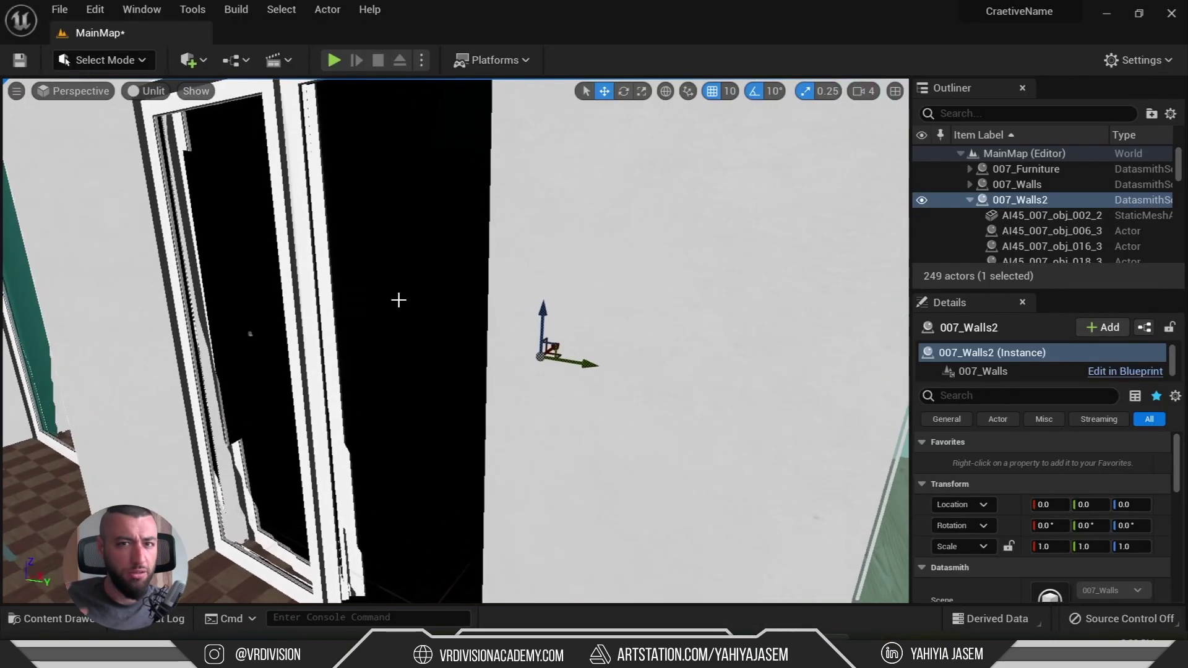
{"action": "right_click_drag", "start_coordinate": [358, 300], "coordinate": [371, 279]}
{"action": "scroll", "coordinate": [821, 262], "scroll_direction": "down", "scroll_amount": 5}
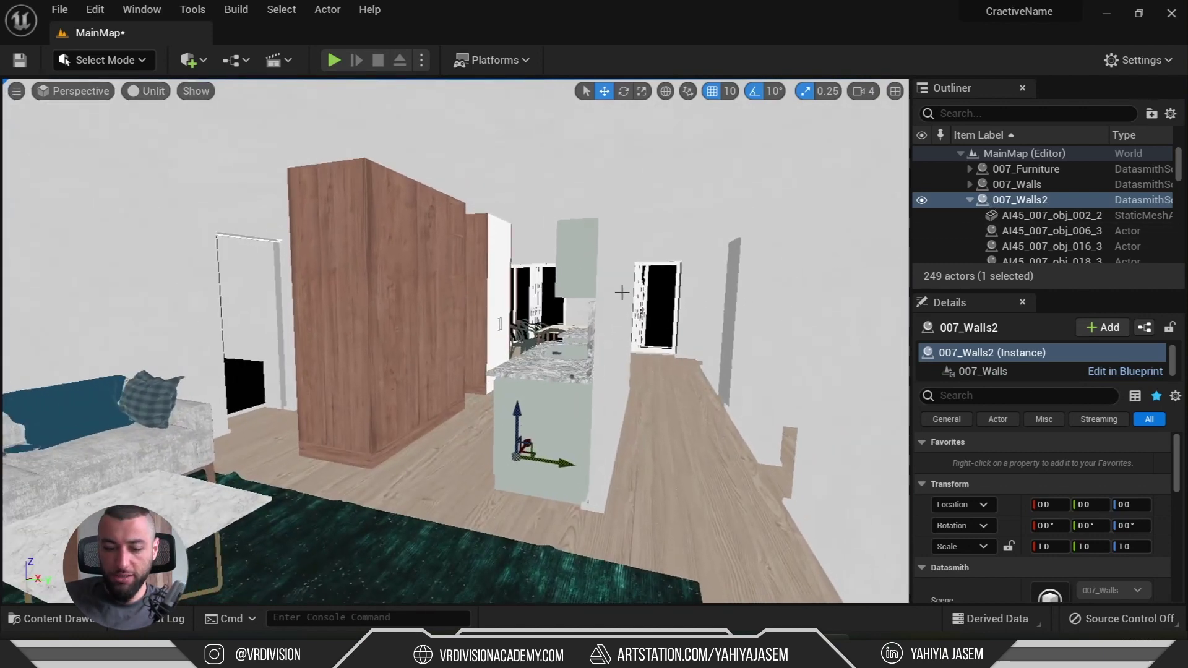
- Undo the relocation and placement of the second walls scene
{"action": "key", "text": "ctrl+z"}
{"action": "key", "text": "ctrl+z"}
{"action": "right_click_drag", "start_coordinate": [622, 292], "coordinate": [629, 284]}
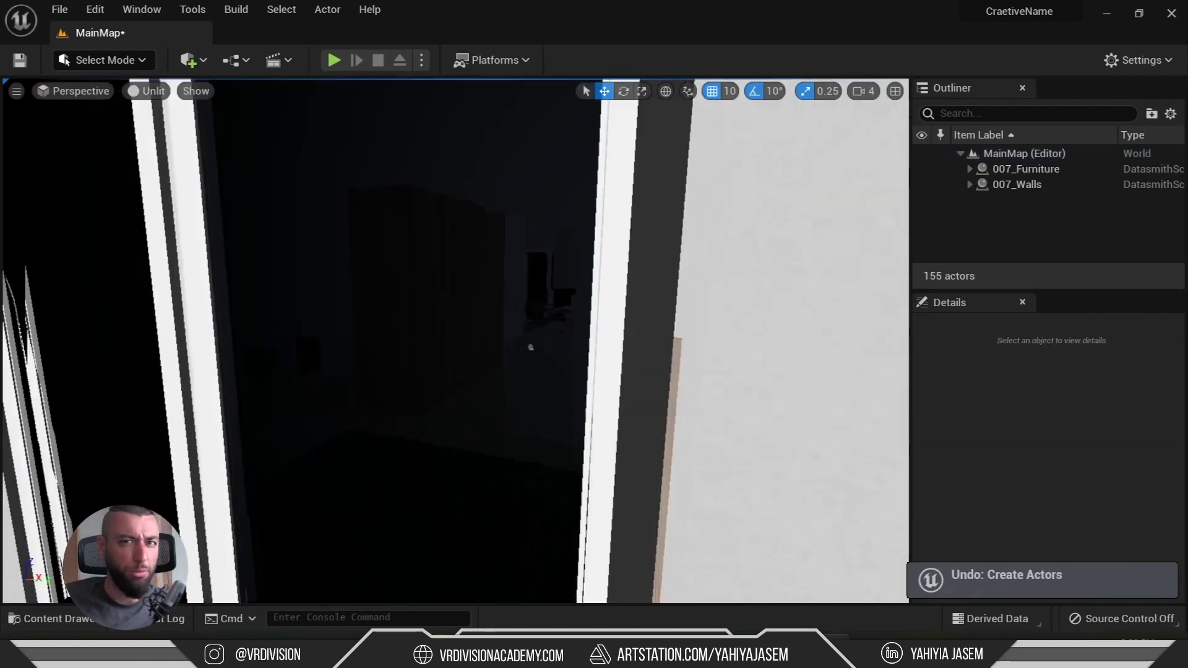
{"action": "scroll", "coordinate": [455, 340], "scroll_direction": "down", "scroll_amount": 10}
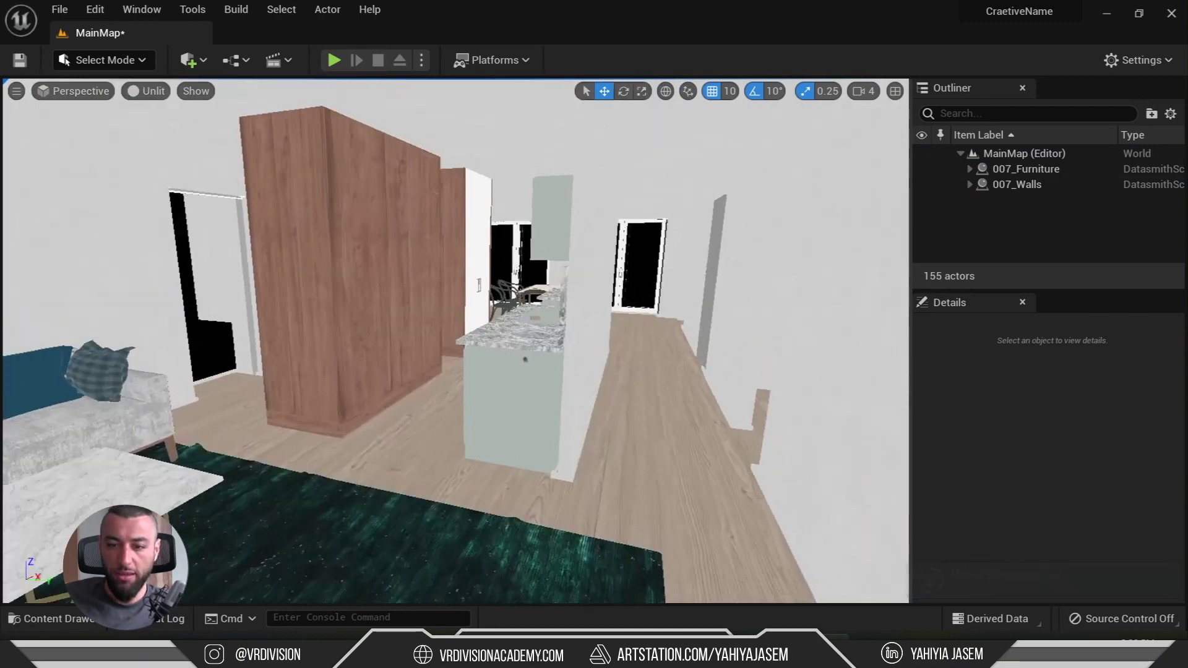
- Examine the imported assets in the Textures and Materials folders of 007_Walls
{"action": "key", "text": "ctrl+space"}
{"action": "double_click", "coordinate": [363, 481]}
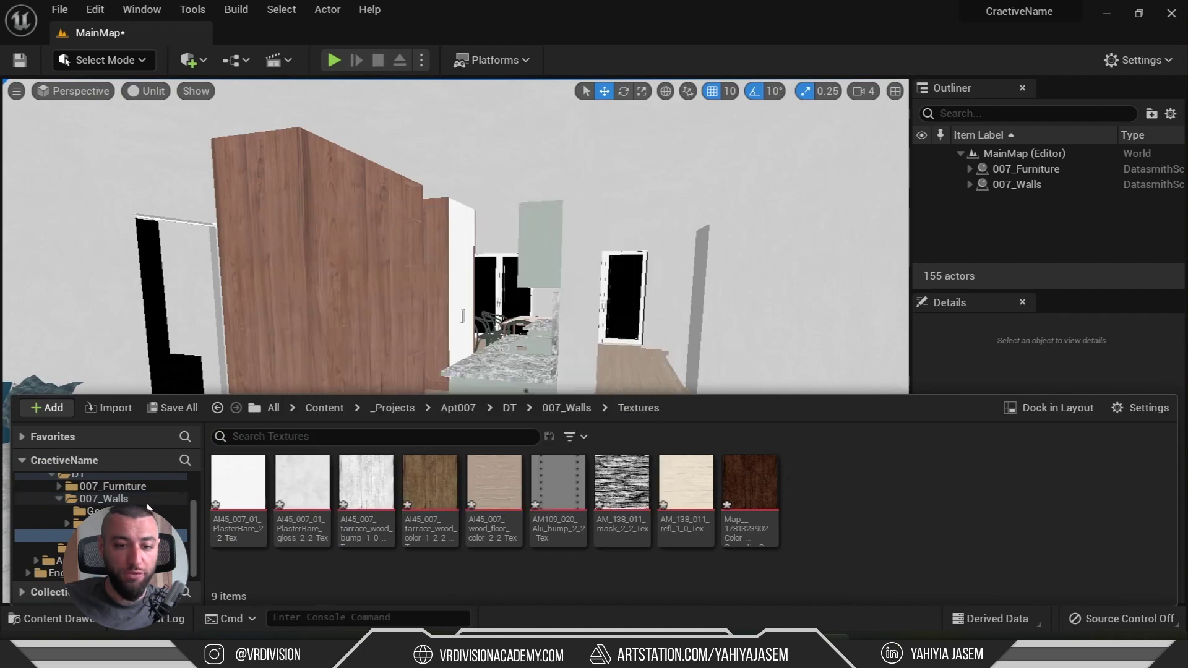
{"action": "left_click", "coordinate": [93, 523]}
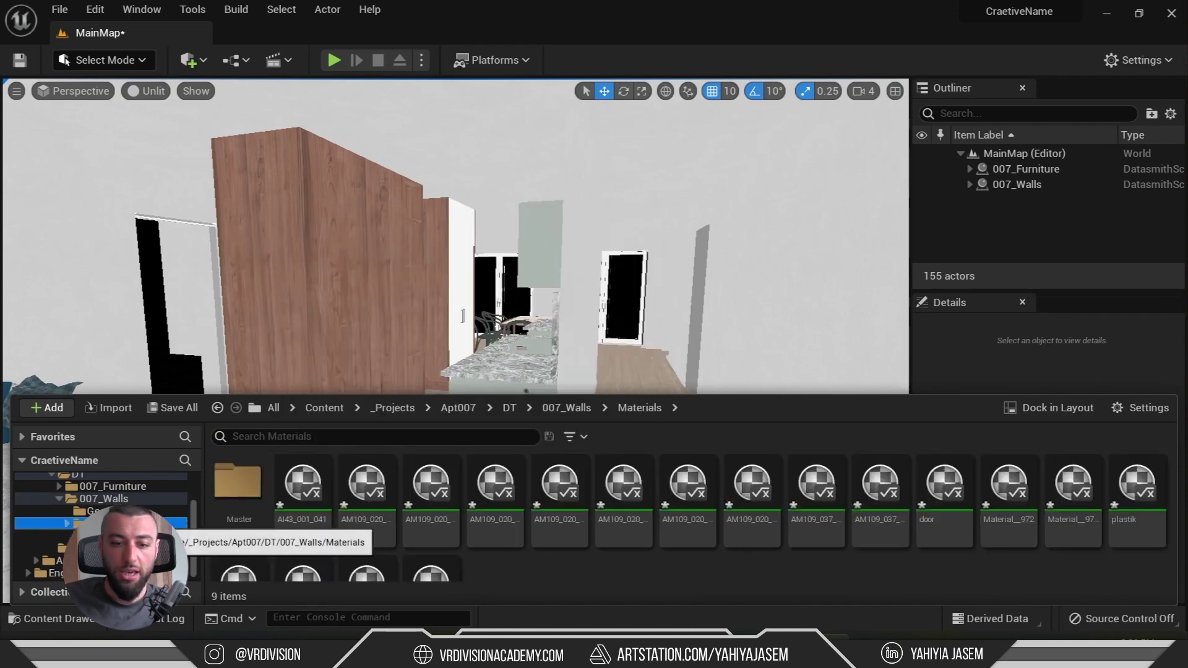
{"action": "scroll", "coordinate": [356, 512], "scroll_direction": "down", "scroll_amount": 2}
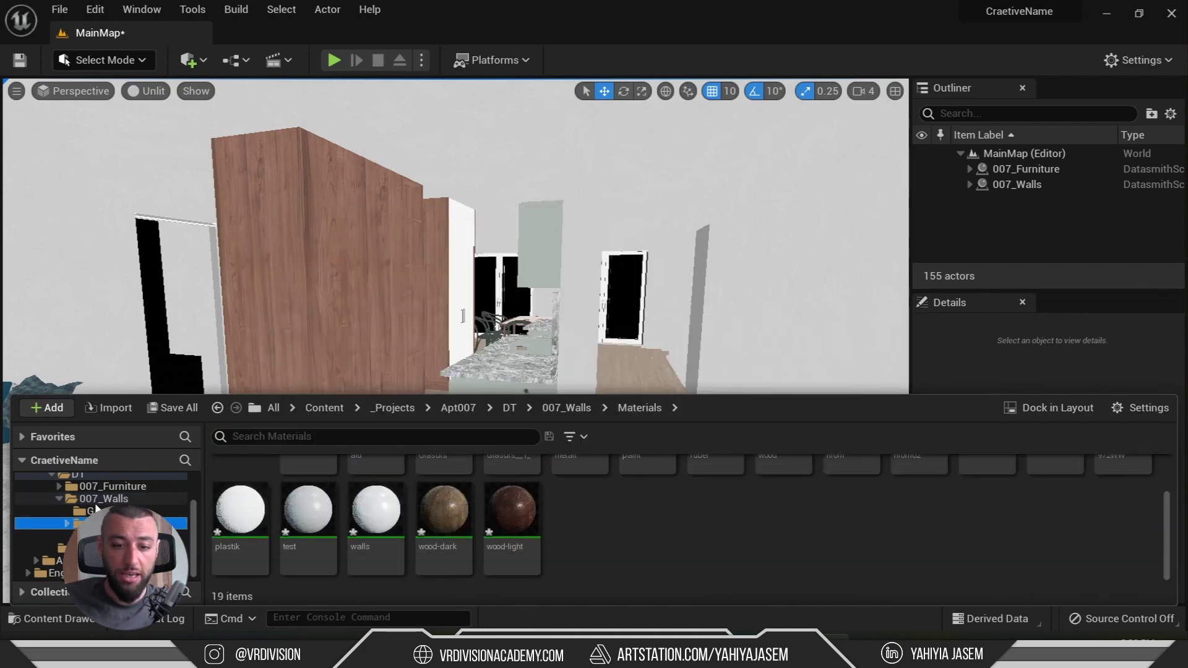
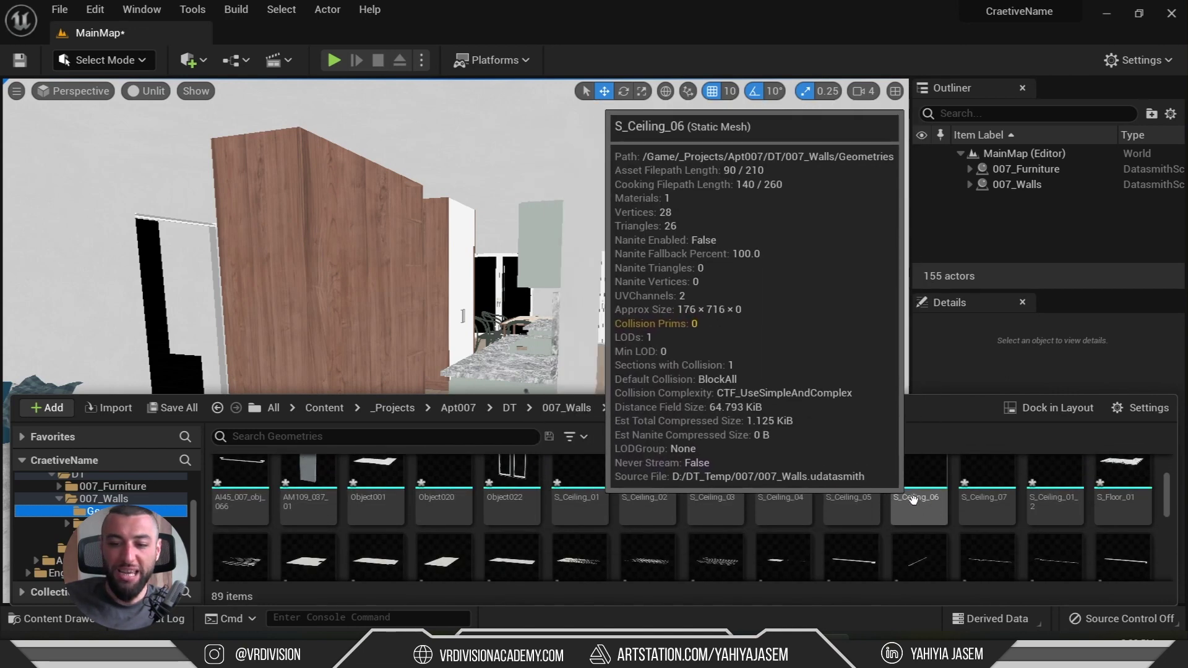
- Examine the imported static meshes in the Geometries folder of 007_Walls
{"action": "scroll", "coordinate": [804, 514], "scroll_direction": "down", "scroll_amount": 5}
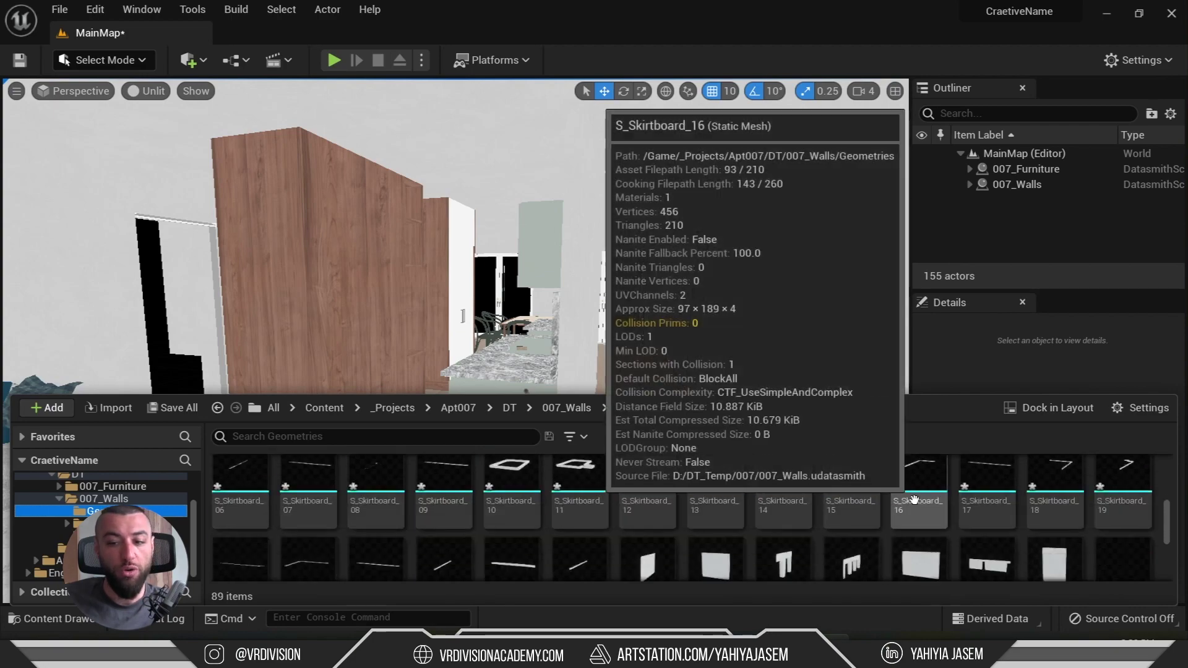
{"action": "scroll", "coordinate": [666, 515], "scroll_direction": "up", "scroll_amount": 5}
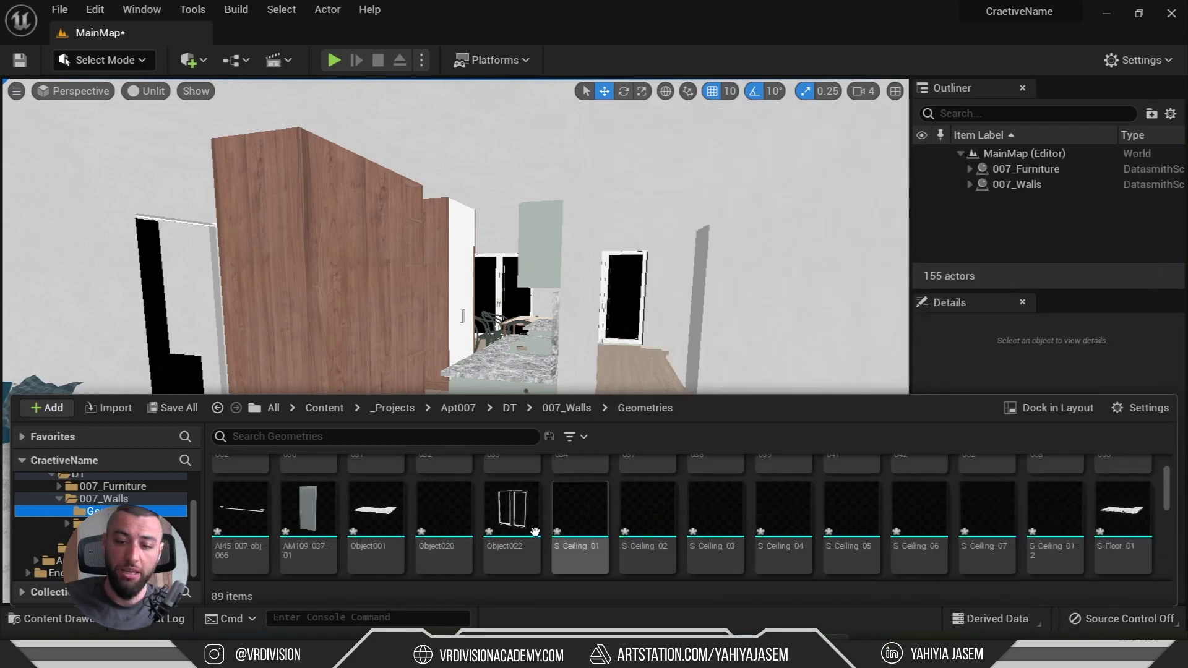
{"action": "mouse_move", "coordinate": [422, 534]}
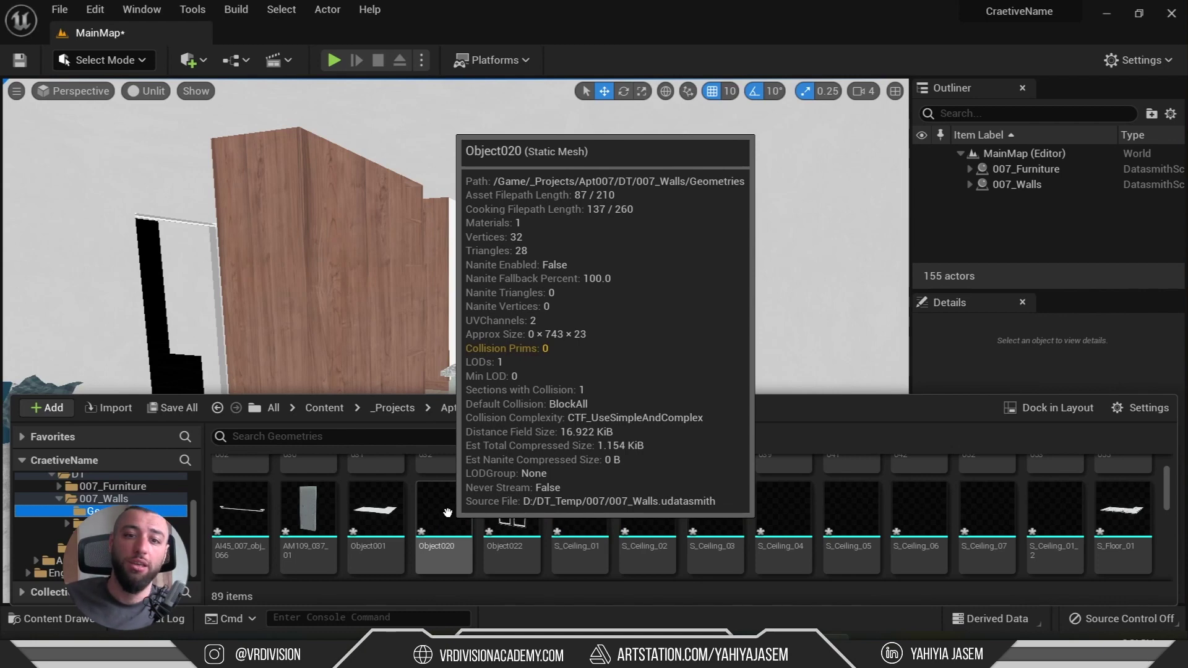
{"action": "left_click_drag", "start_coordinate": [443, 241], "coordinate": [443, 200]}
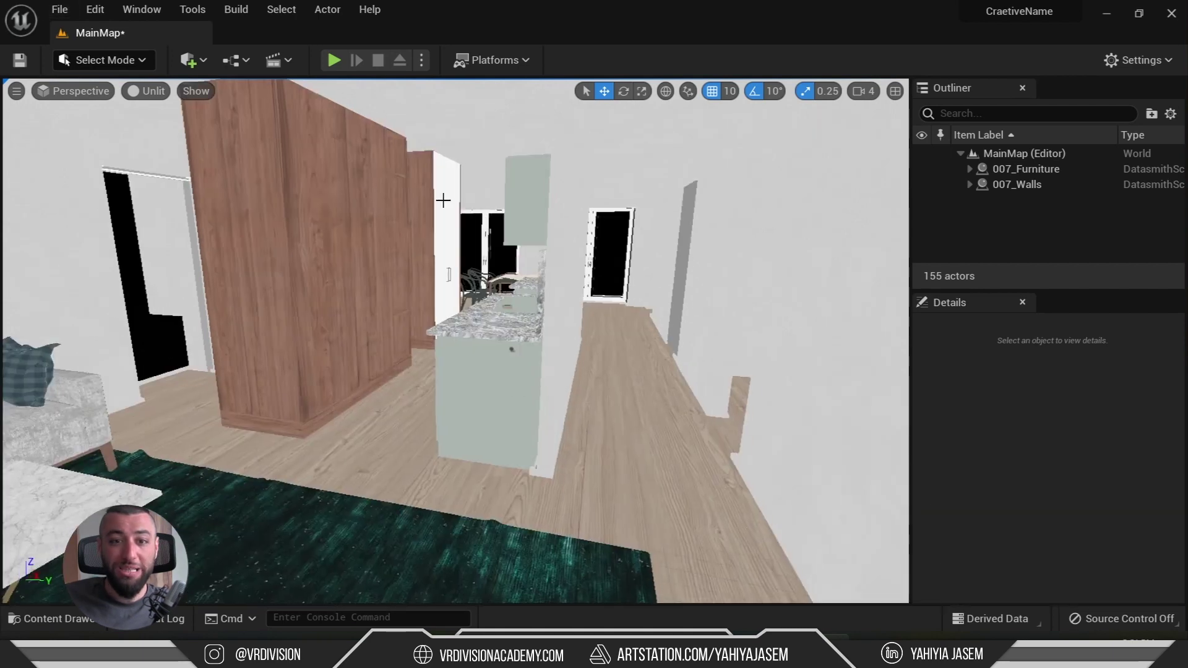
{"action": "key", "text": "ctrl+space"}
{"action": "left_click", "coordinate": [639, 511]}
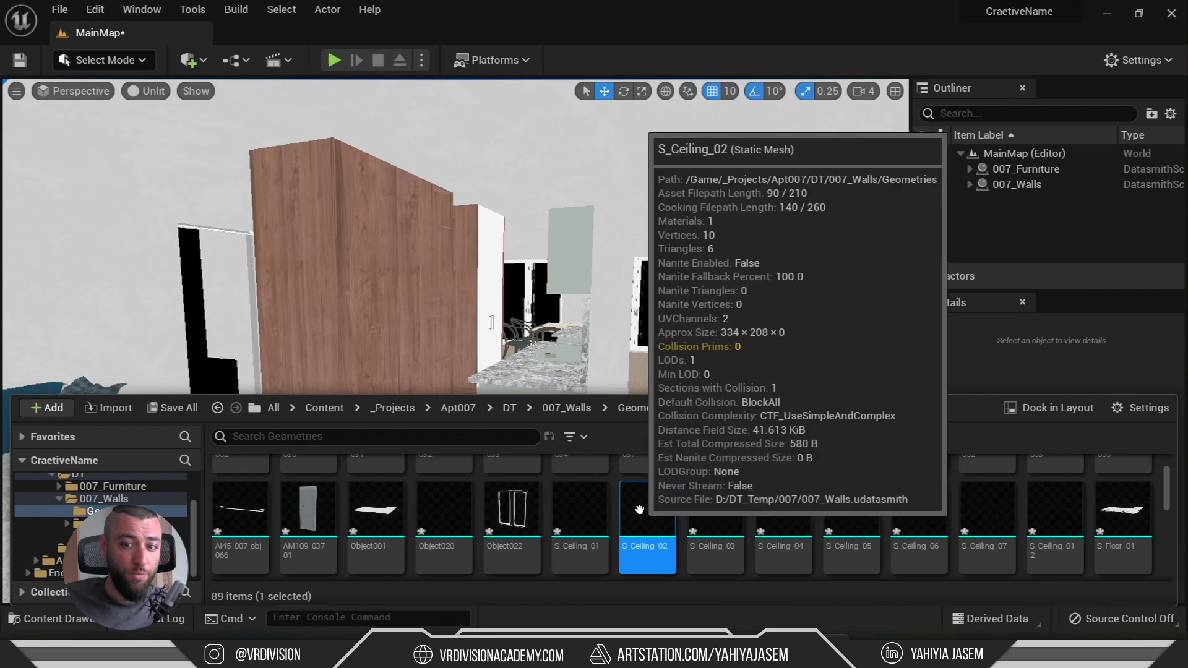
{"action": "left_click_drag", "start_coordinate": [239, 152], "coordinate": [235, 125]}
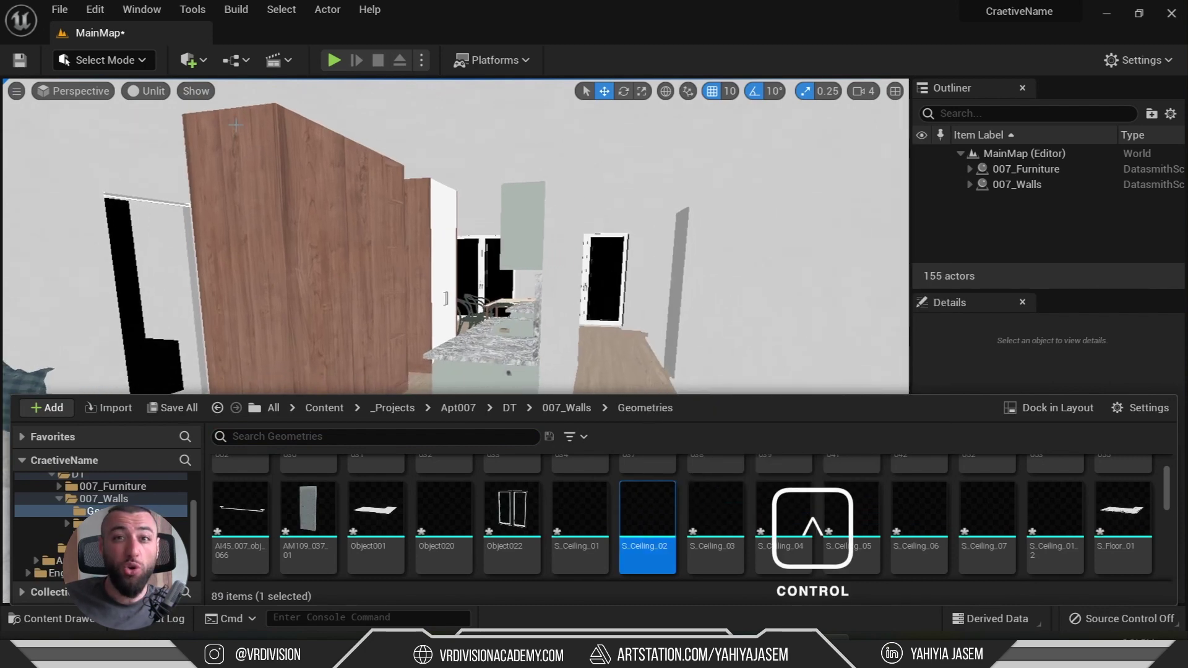
- Save the level together with all imported, unsaved assets
{"action": "key", "text": "ctrl+shift+s"}
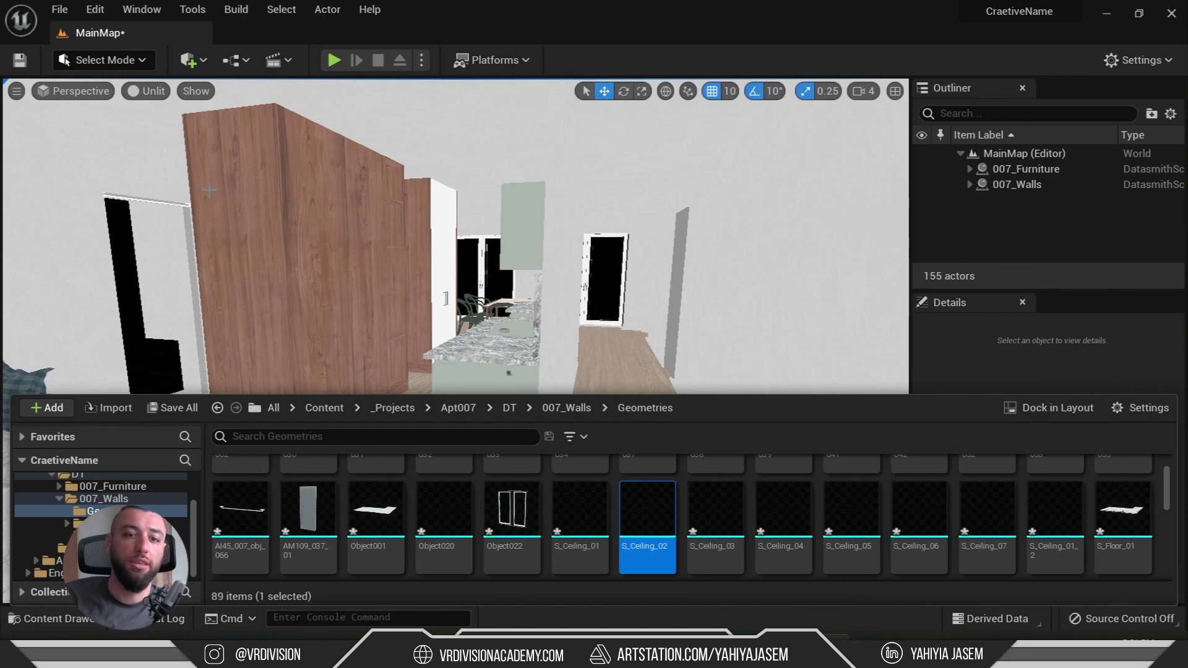
{"action": "left_click", "coordinate": [62, 9]}
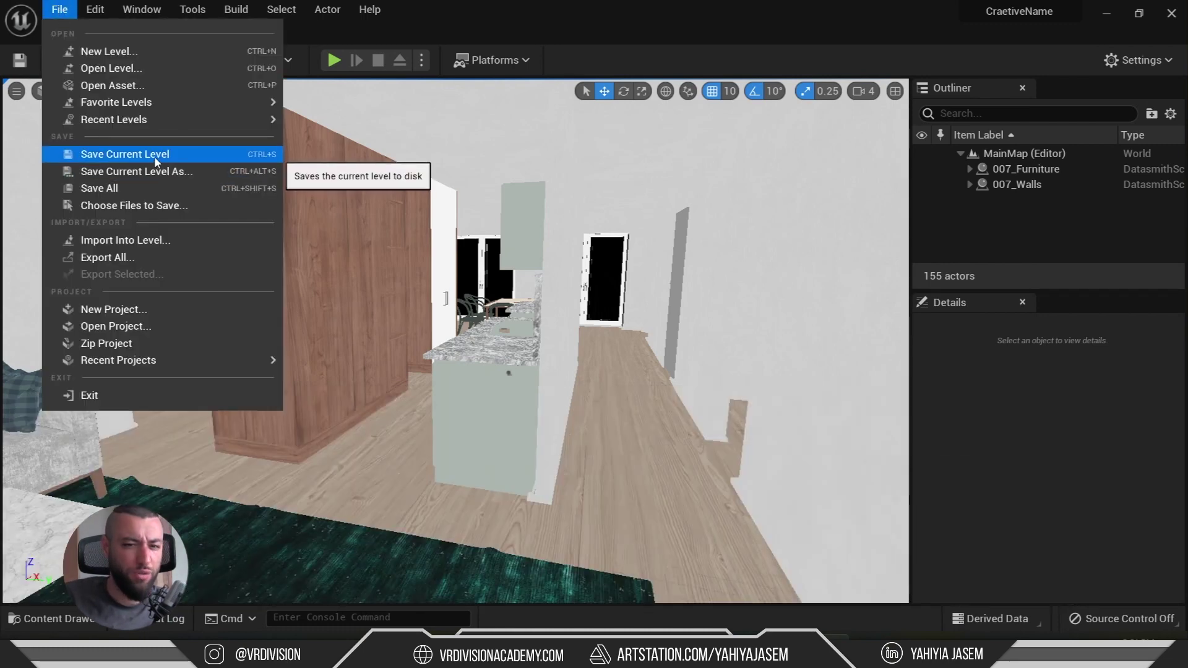
{"action": "left_click", "coordinate": [244, 189]}
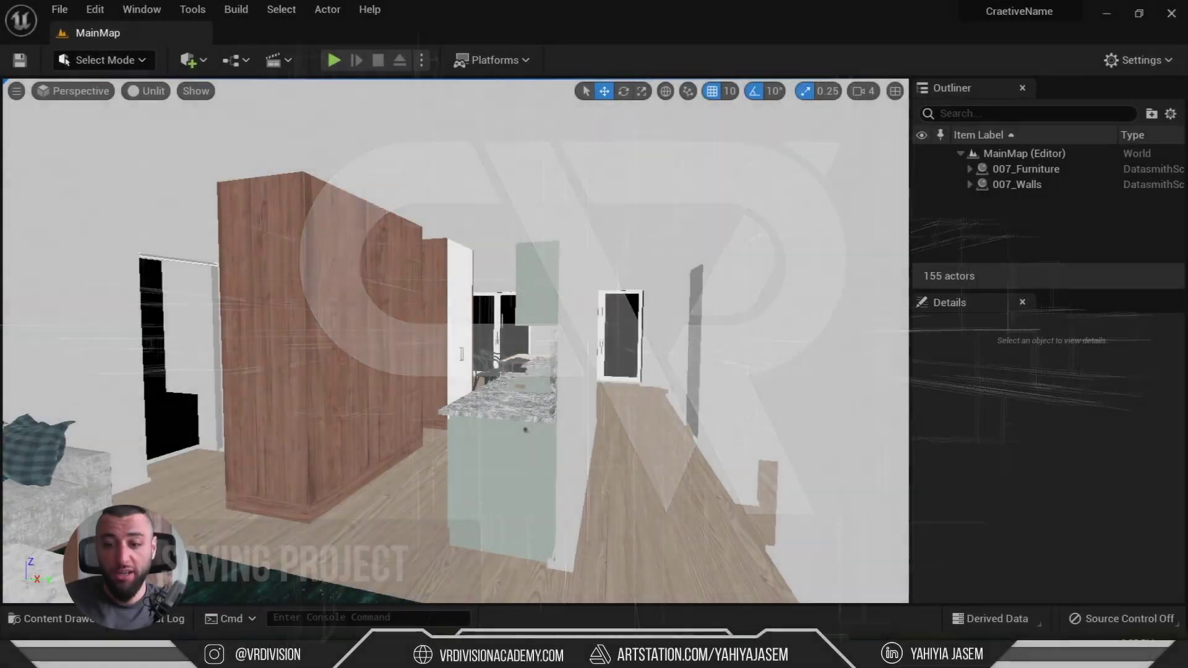
- Switch the viewport to Lit shading and look through the placeable actor categories
{"action": "right_click_drag", "start_coordinate": [254, 390], "coordinate": [3, 113]}
{"action": "key", "text": "alt+4"}
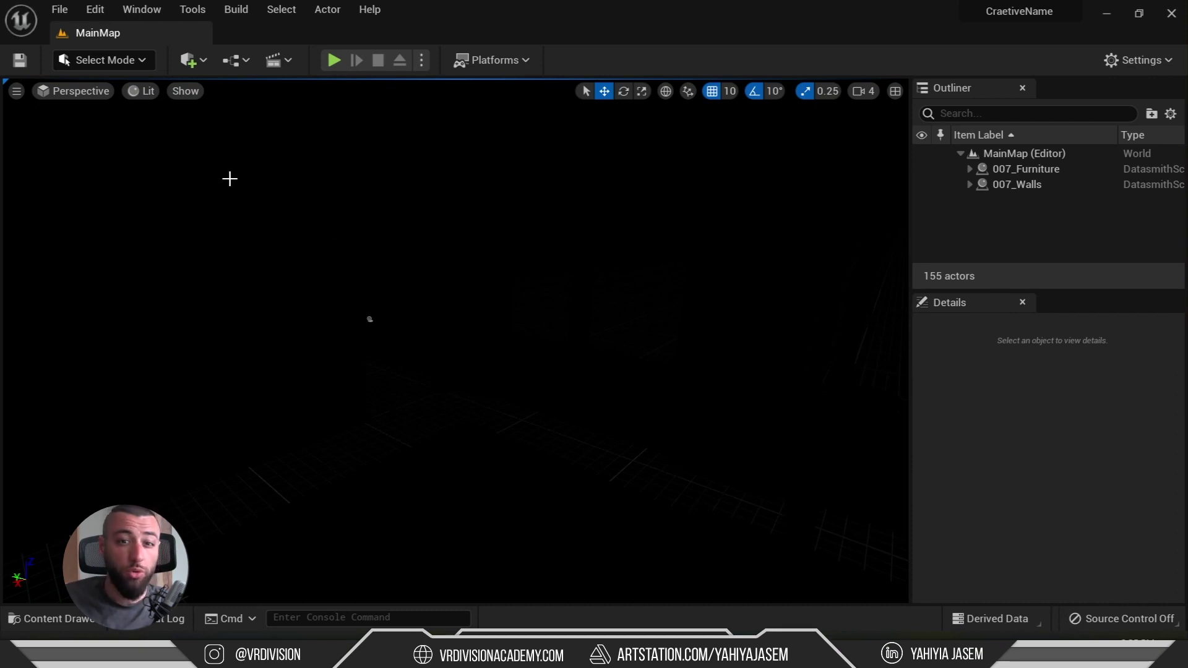
{"action": "left_click", "coordinate": [202, 62]}
{"action": "mouse_move", "coordinate": [258, 244]}
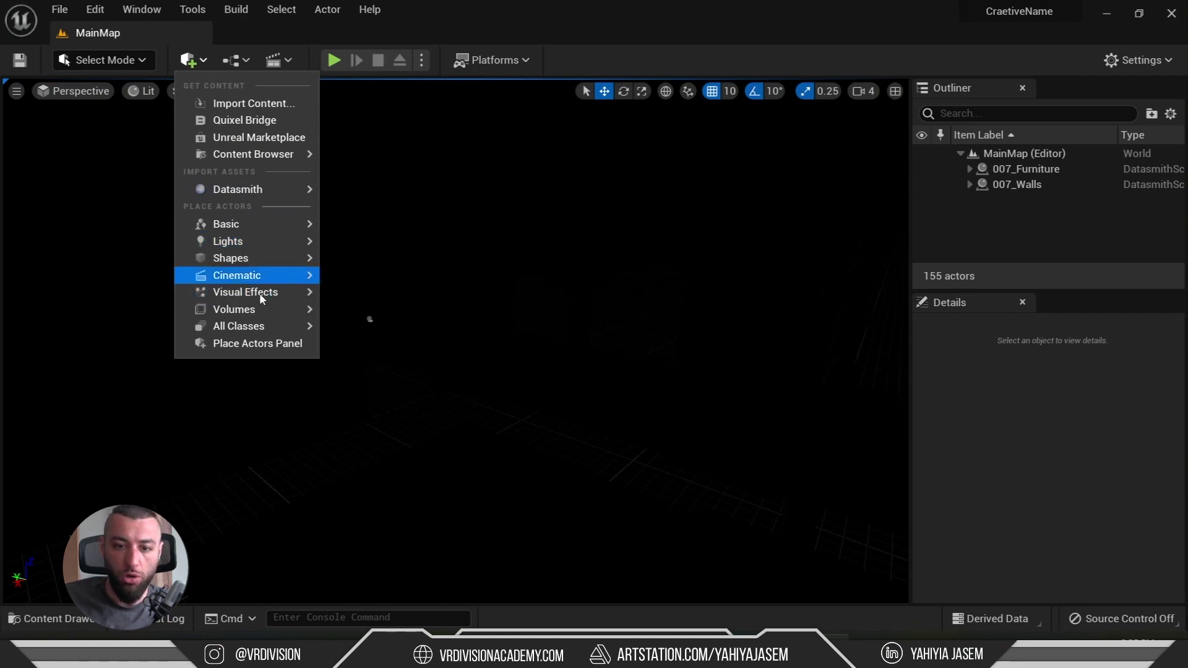
{"action": "mouse_move", "coordinate": [267, 292]}
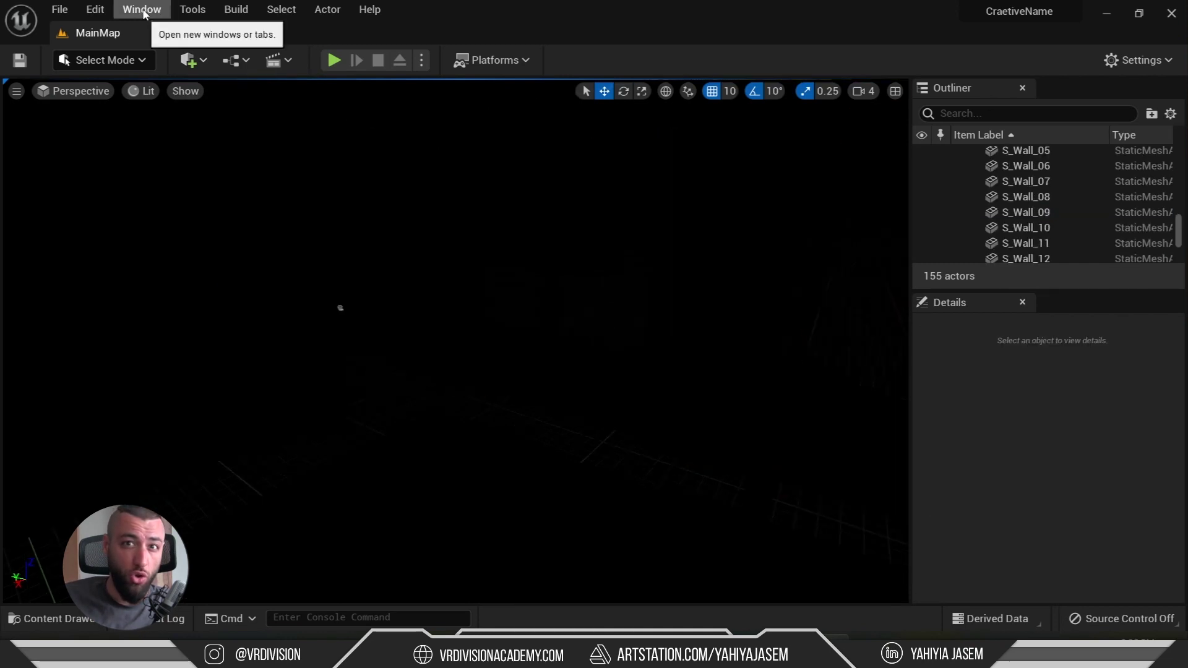
- Open the Env. Light Mixer and create a sky light for the level
{"action": "left_click", "coordinate": [142, 9]}
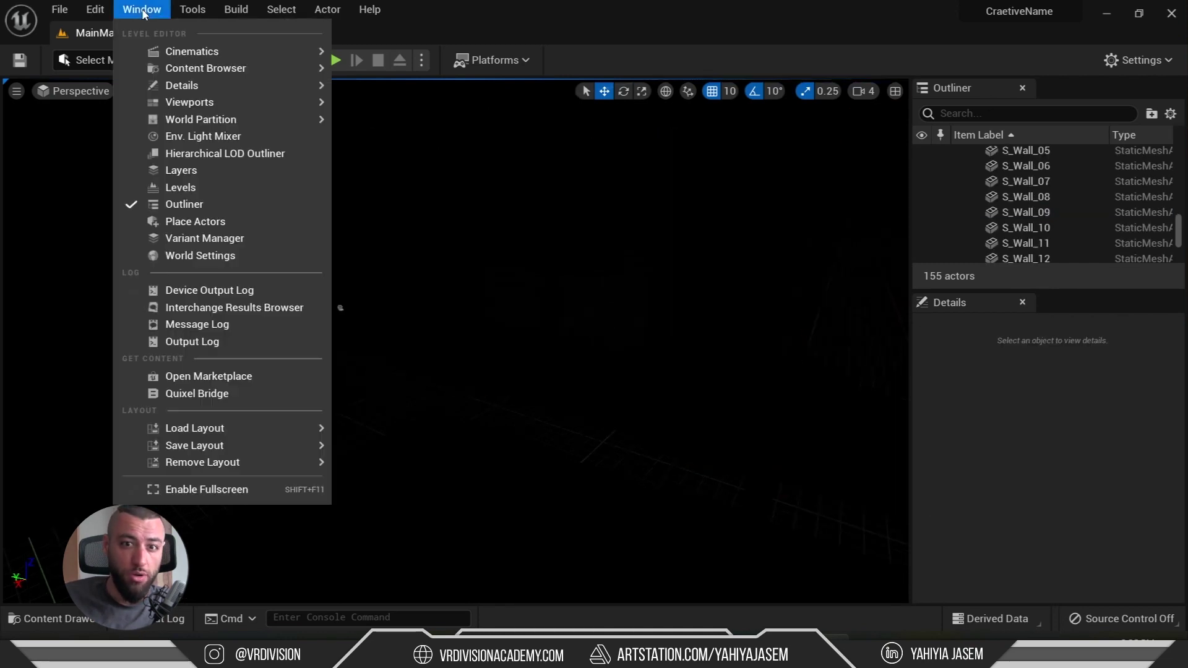
{"action": "left_click", "coordinate": [185, 136]}
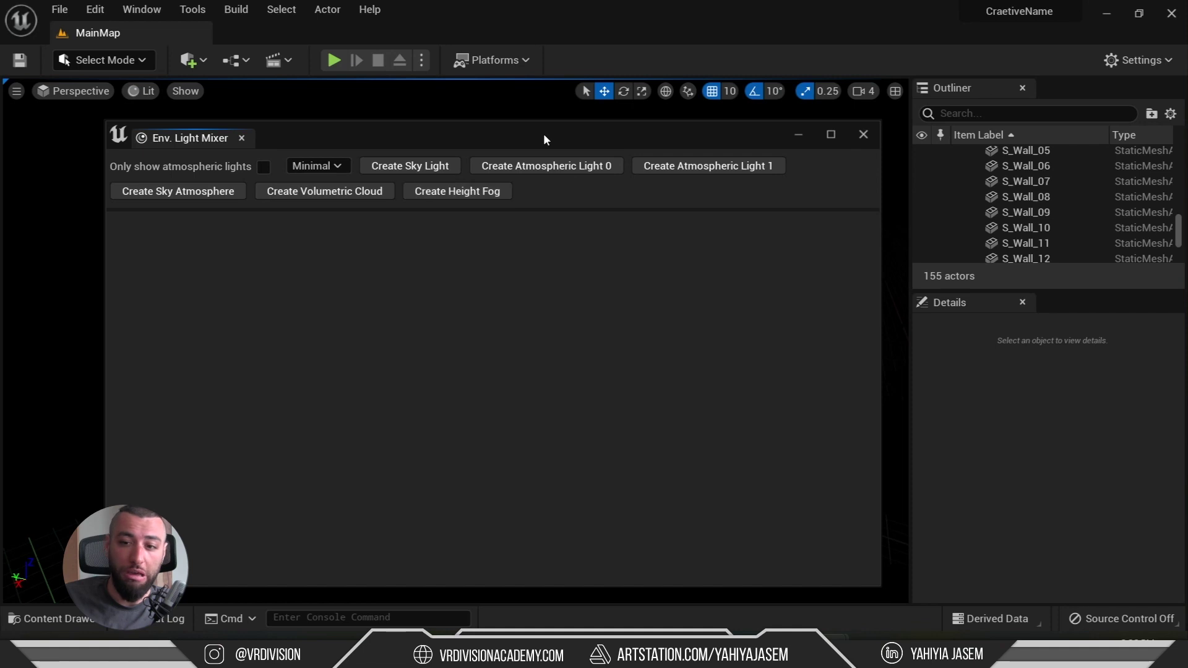
{"action": "left_click_drag", "start_coordinate": [547, 143], "coordinate": [542, 279]}
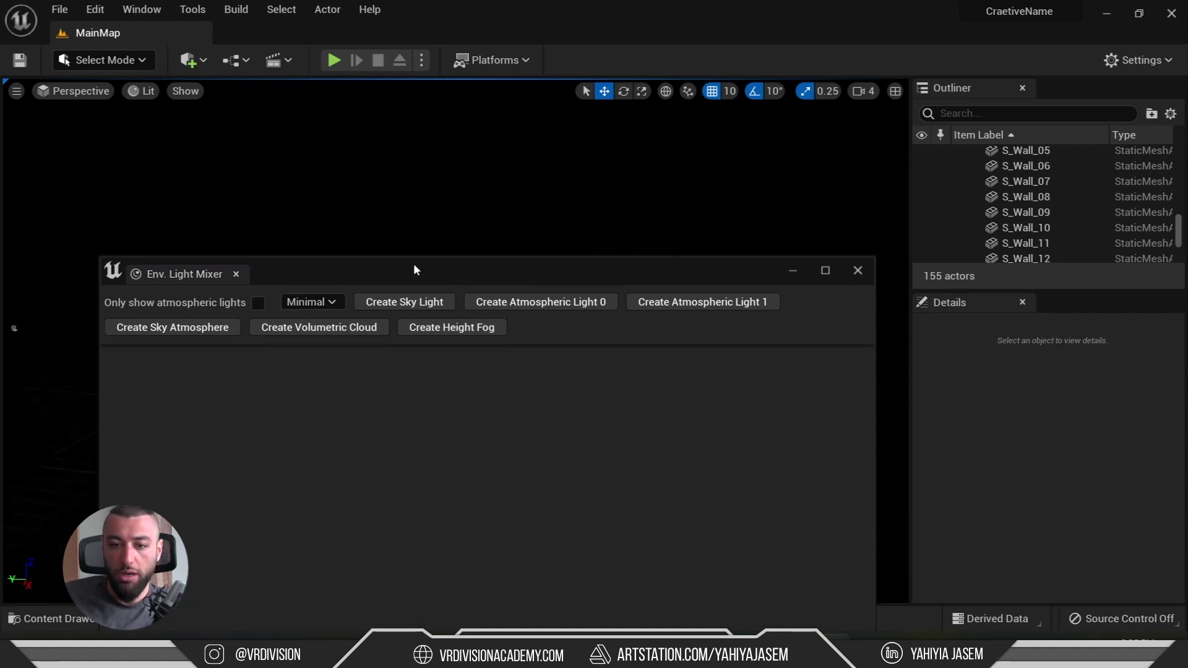
{"action": "left_click", "coordinate": [417, 304]}
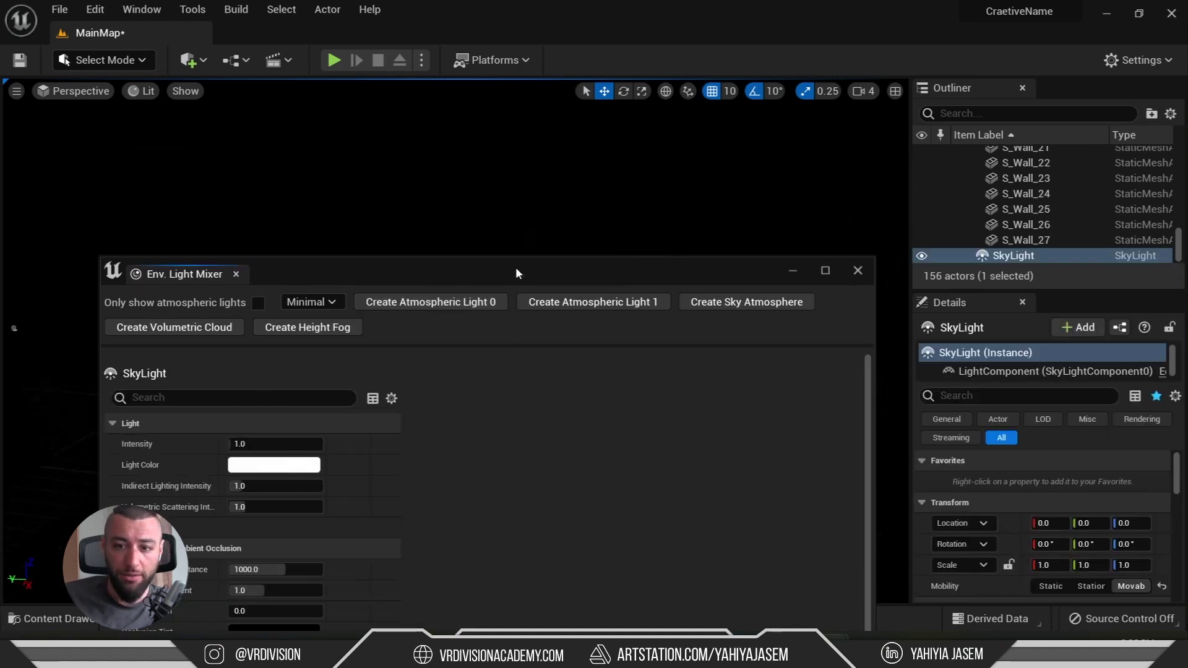
{"action": "left_click_drag", "start_coordinate": [514, 269], "coordinate": [483, 524]}
{"action": "right_click_drag", "start_coordinate": [344, 282], "coordinate": [543, 314]}
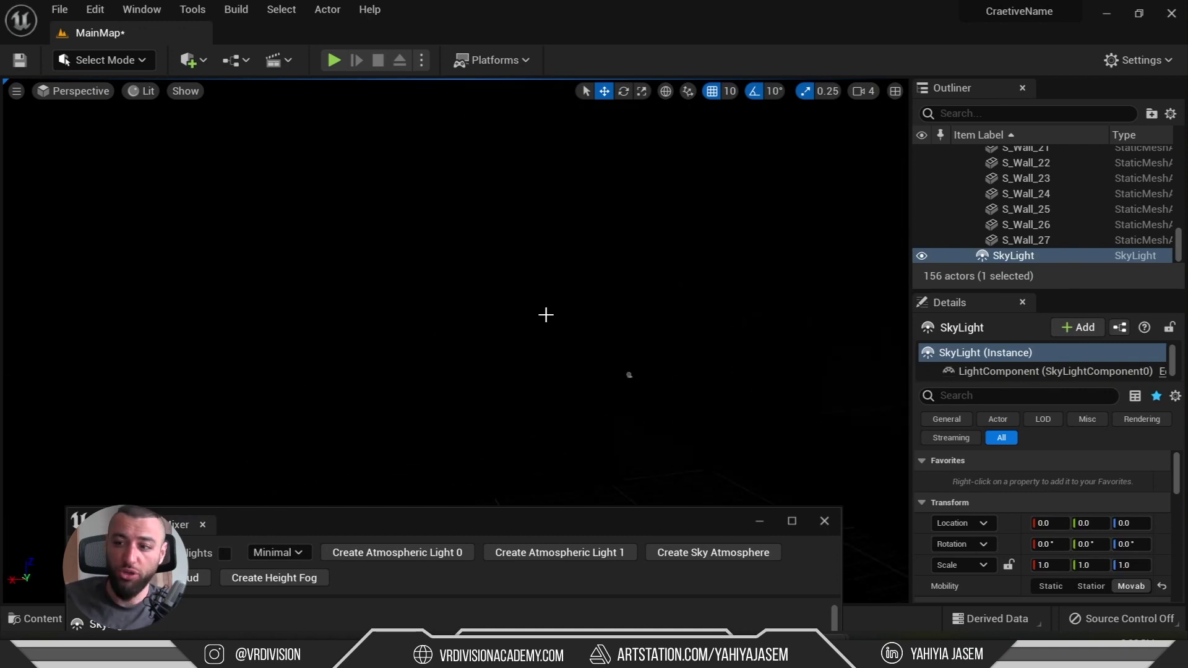
- Add Atmospheric Light 0, a sky atmosphere and height fog with the Env. Light Mixer
{"action": "left_click_drag", "start_coordinate": [359, 508], "coordinate": [363, 432]}
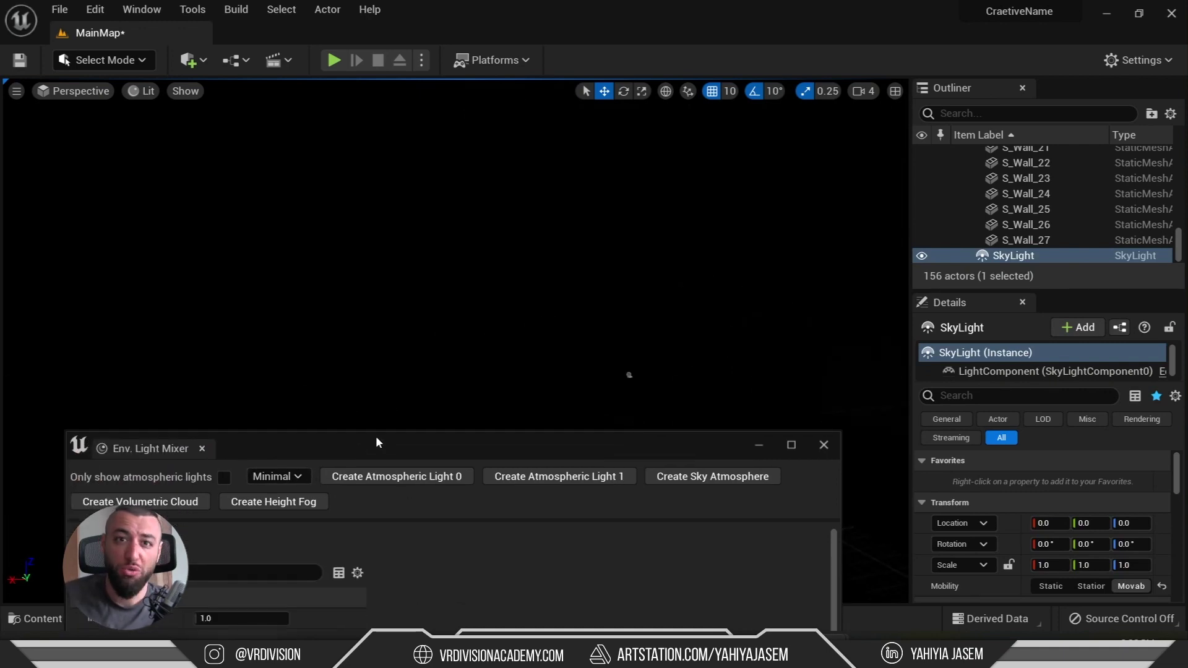
{"action": "left_click", "coordinate": [373, 477]}
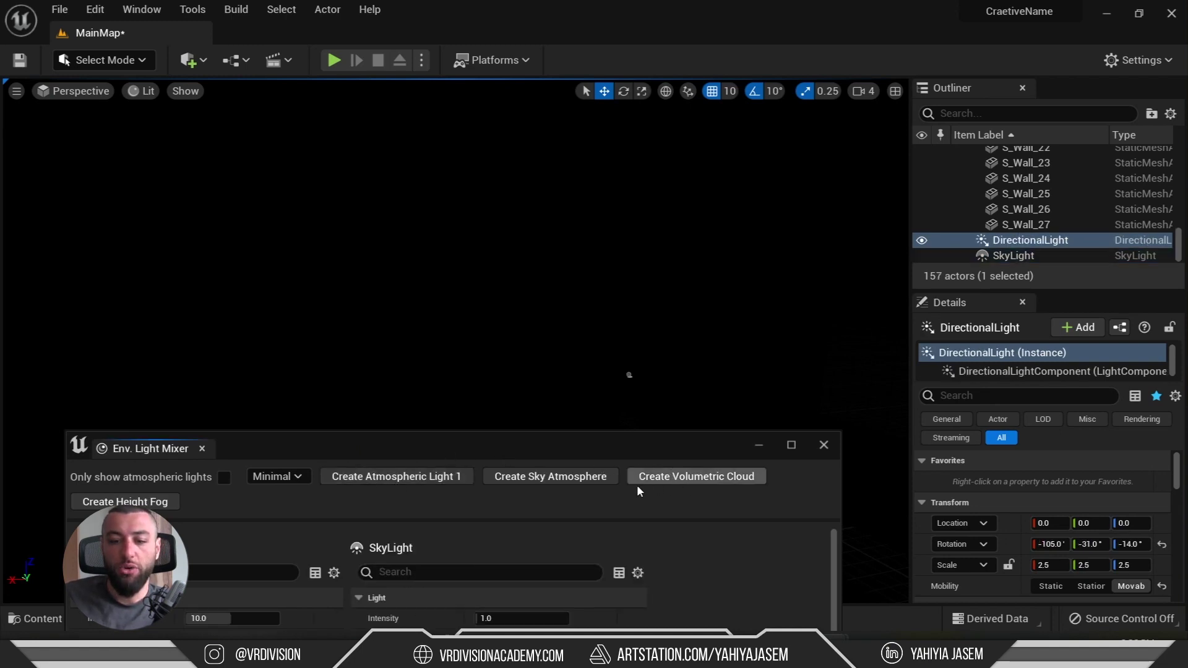
{"action": "left_click", "coordinate": [592, 478]}
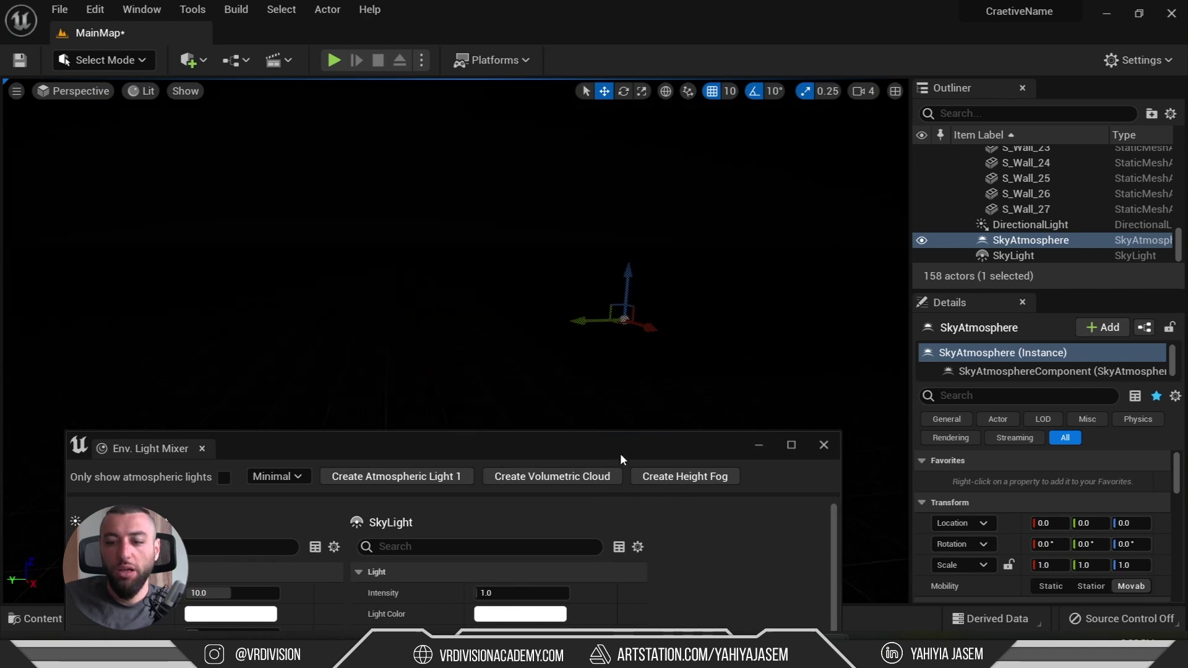
{"action": "left_click", "coordinate": [662, 478]}
{"action": "left_click_drag", "start_coordinate": [149, 450], "coordinate": [791, 265]}
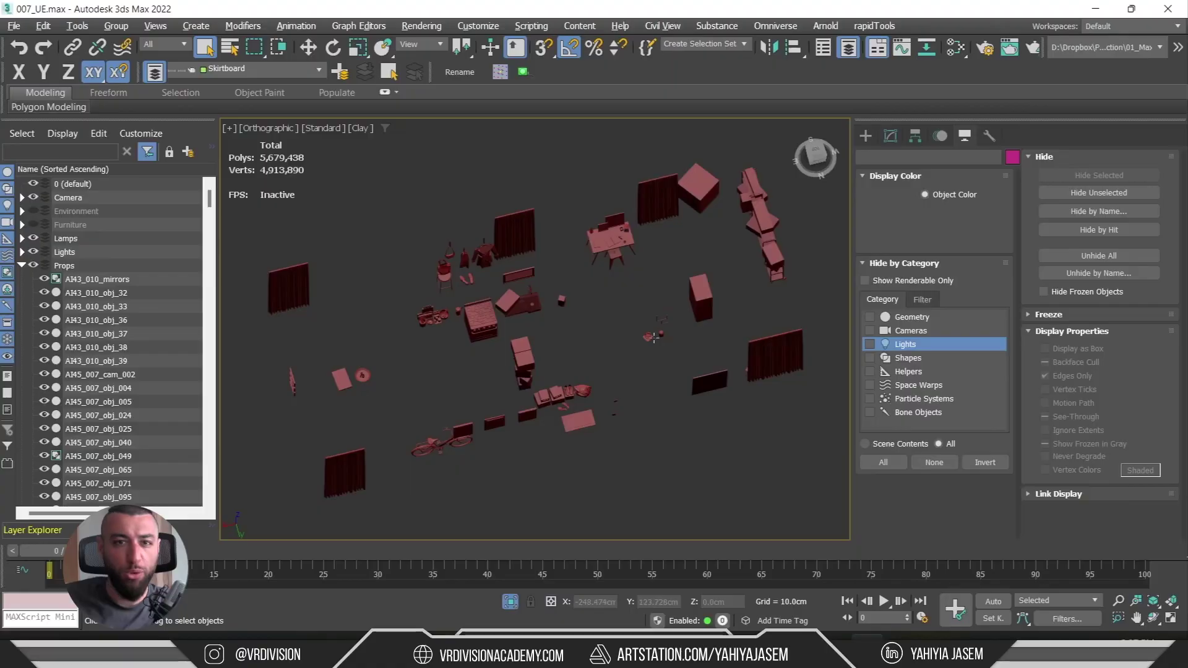
- Check the exposure control in 3ds Max's Environment and Effects settings, then return to Unreal Engine
{"action": "key", "text": "8"}
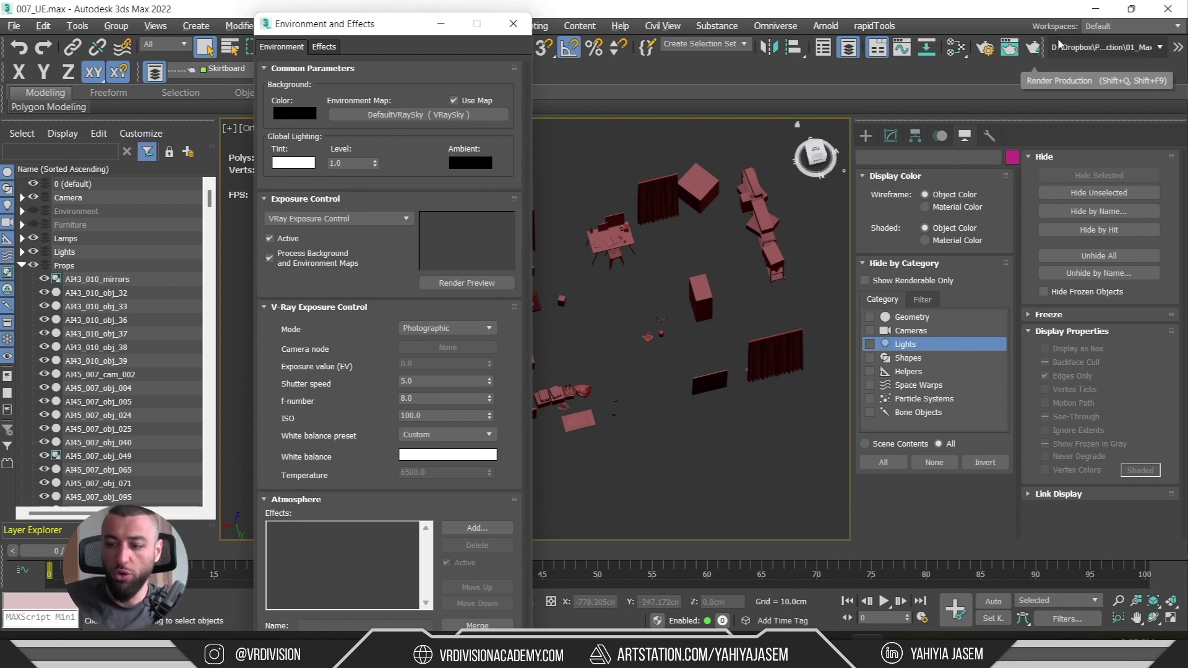
{"action": "left_click", "coordinate": [1095, 9]}
- Filter the Outliner by "post pro" and focus on the post process volume under the second Datasmith scene
{"action": "left_click", "coordinate": [978, 114]}
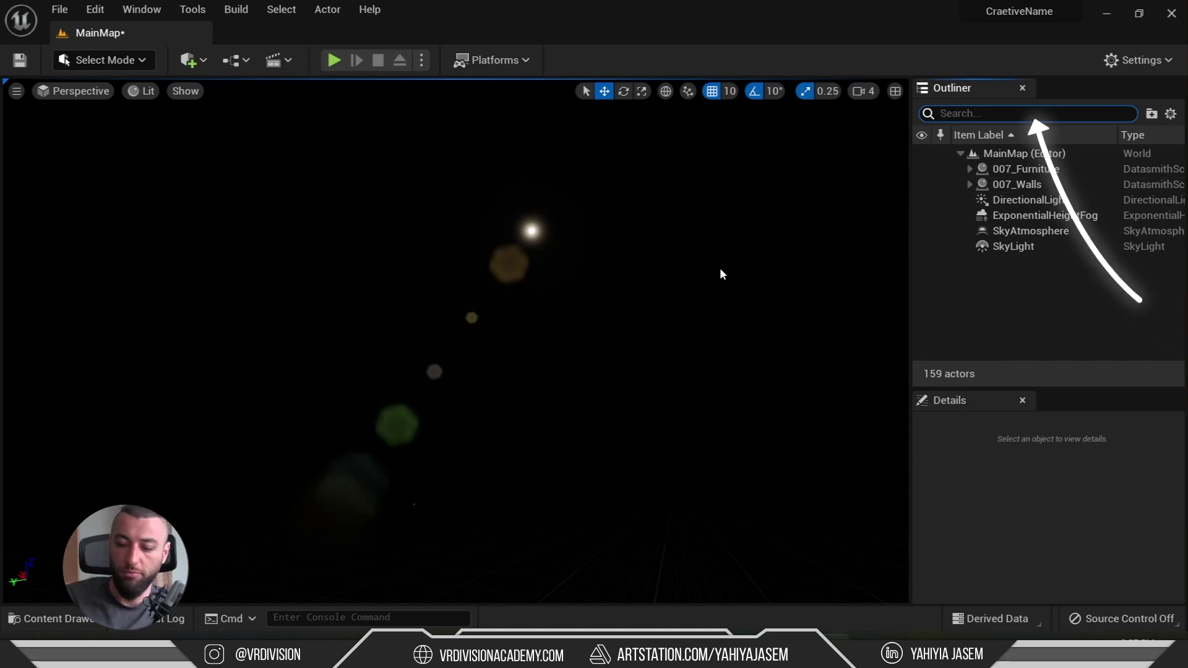
{"action": "type", "text": "pa"}
{"action": "type", "text": "st pro"}
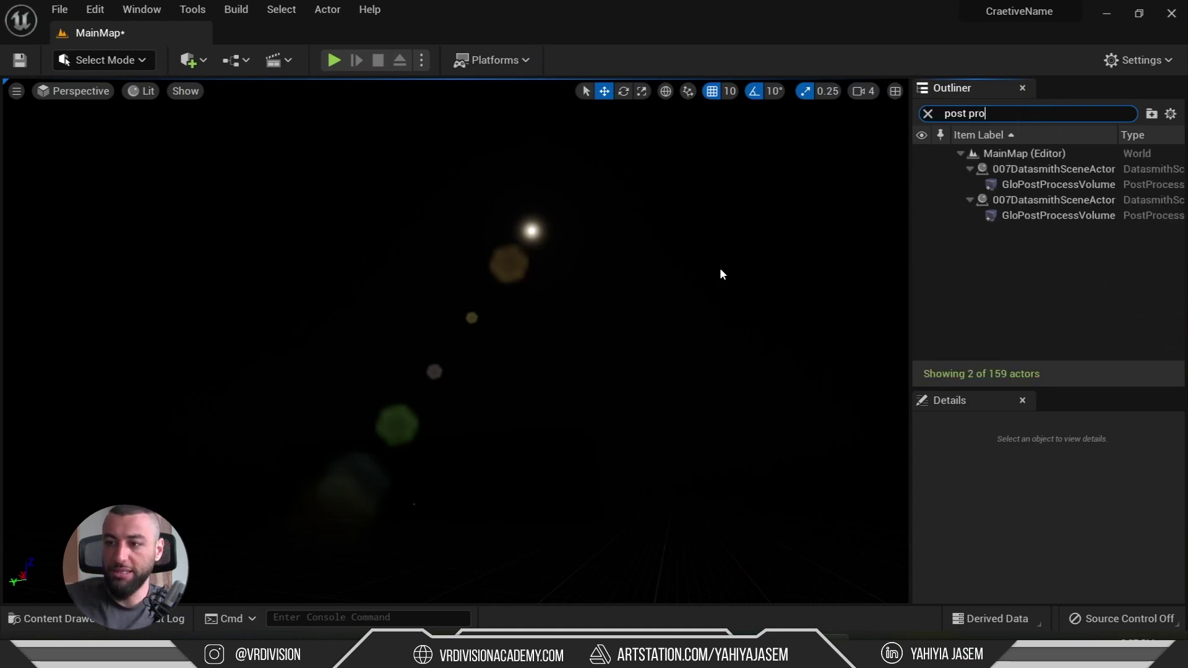
{"action": "left_click", "coordinate": [997, 216]}
{"action": "double_click", "coordinate": [983, 216]}
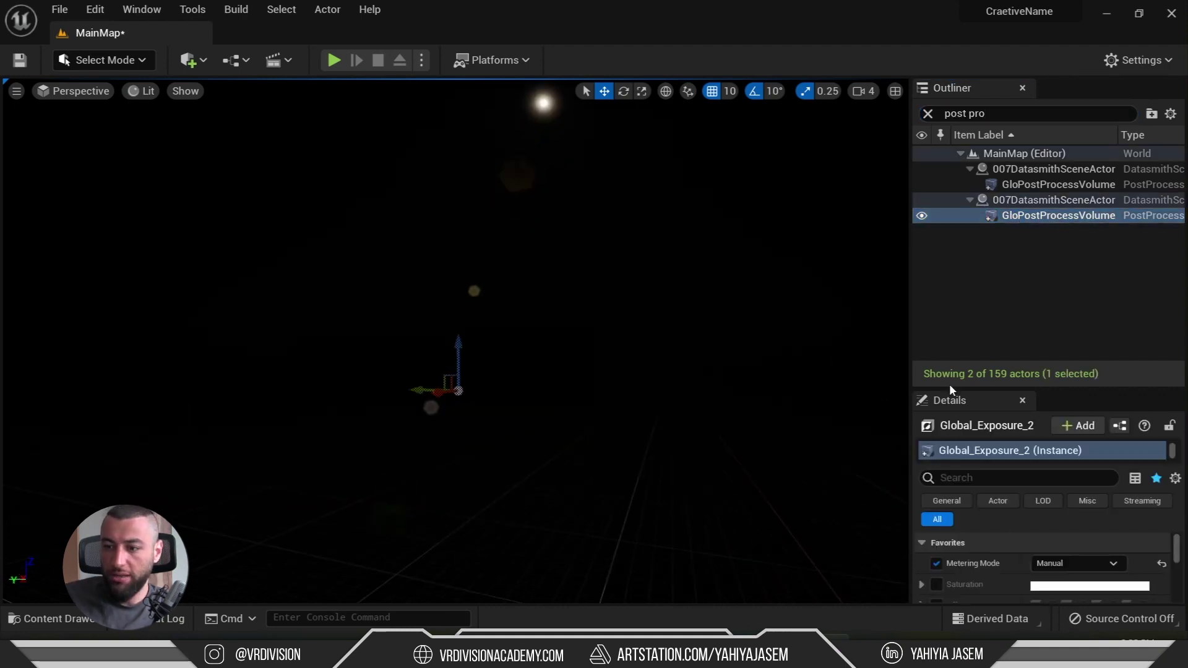
- Inspect the Exposure settings of the Global_Exposure_2 volume and add the other post process volume to the selection
{"action": "left_click_drag", "start_coordinate": [948, 387], "coordinate": [948, 213]}
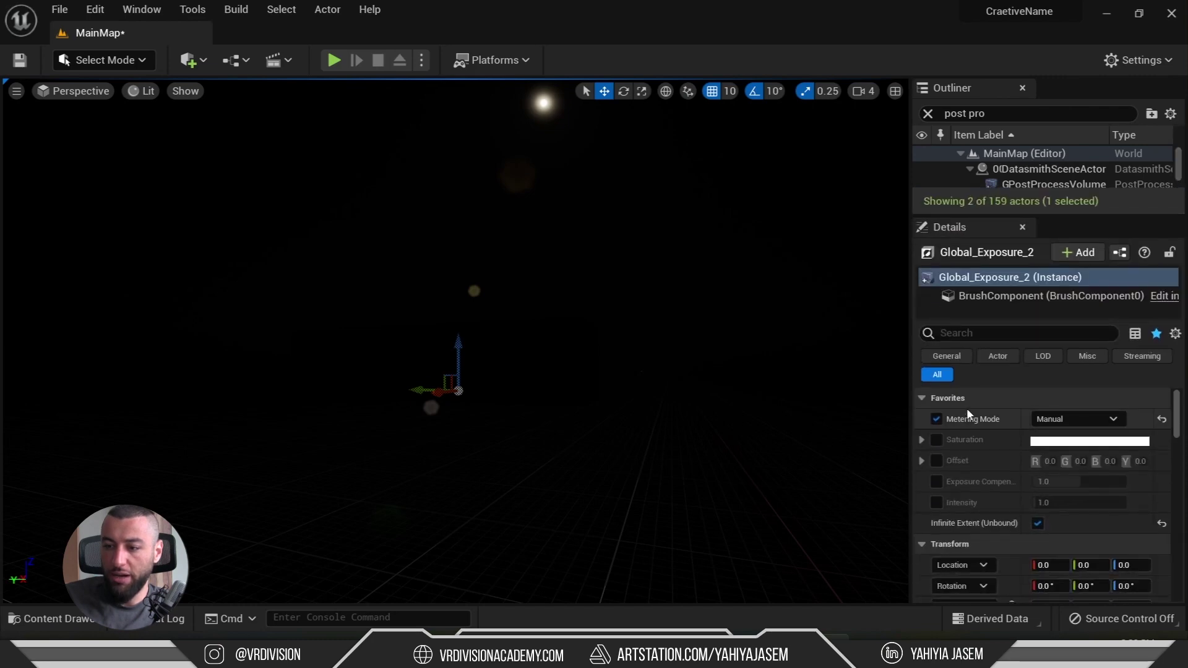
{"action": "scroll", "coordinate": [963, 439], "scroll_direction": "down", "scroll_amount": 4}
{"action": "left_click", "coordinate": [928, 468]}
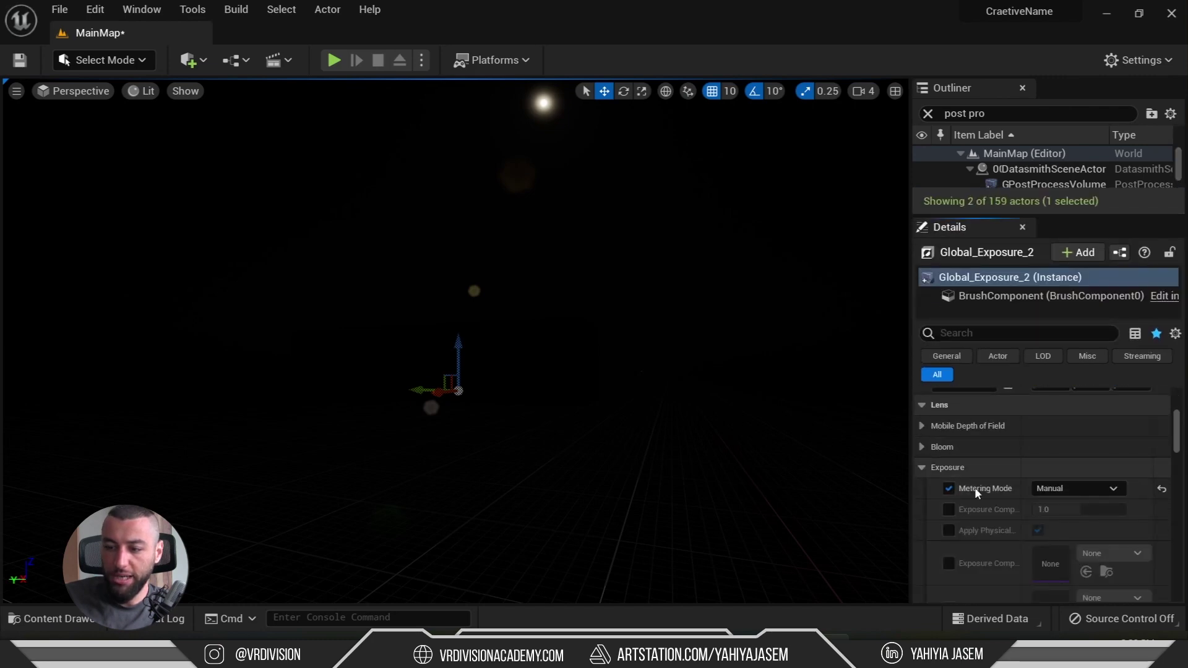
{"action": "scroll", "coordinate": [1044, 498], "scroll_direction": "down", "scroll_amount": 5}
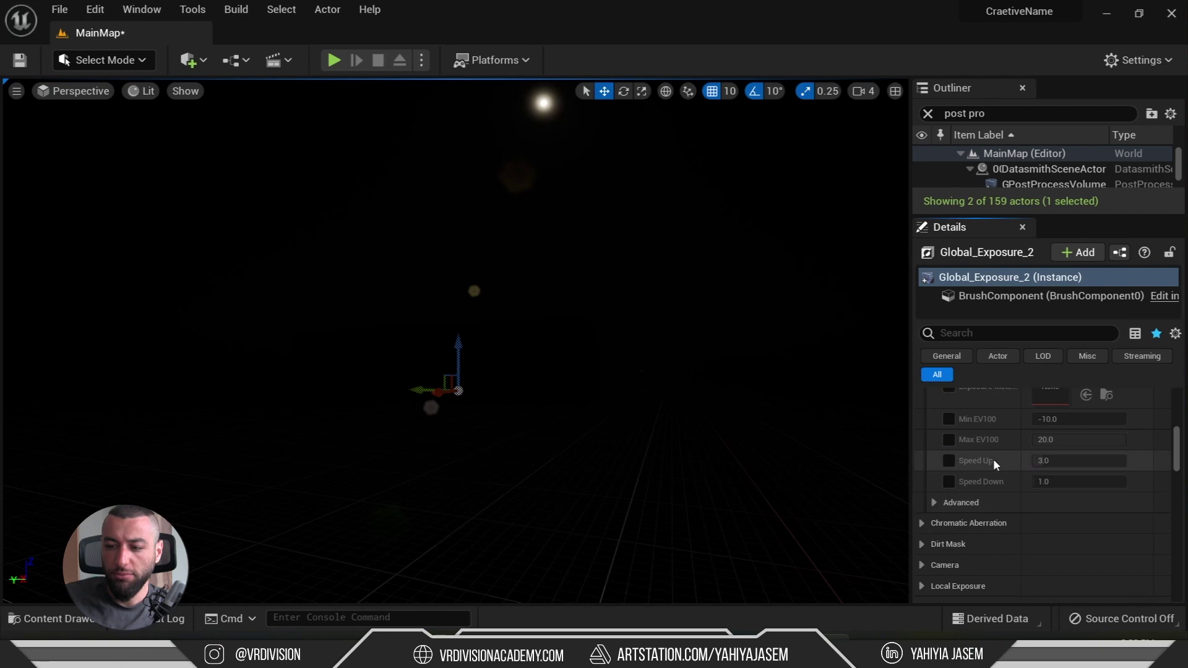
{"action": "left_click_drag", "start_coordinate": [980, 217], "coordinate": [1002, 327]}
{"action": "left_click", "coordinate": [1020, 184], "text": "ctrl"}
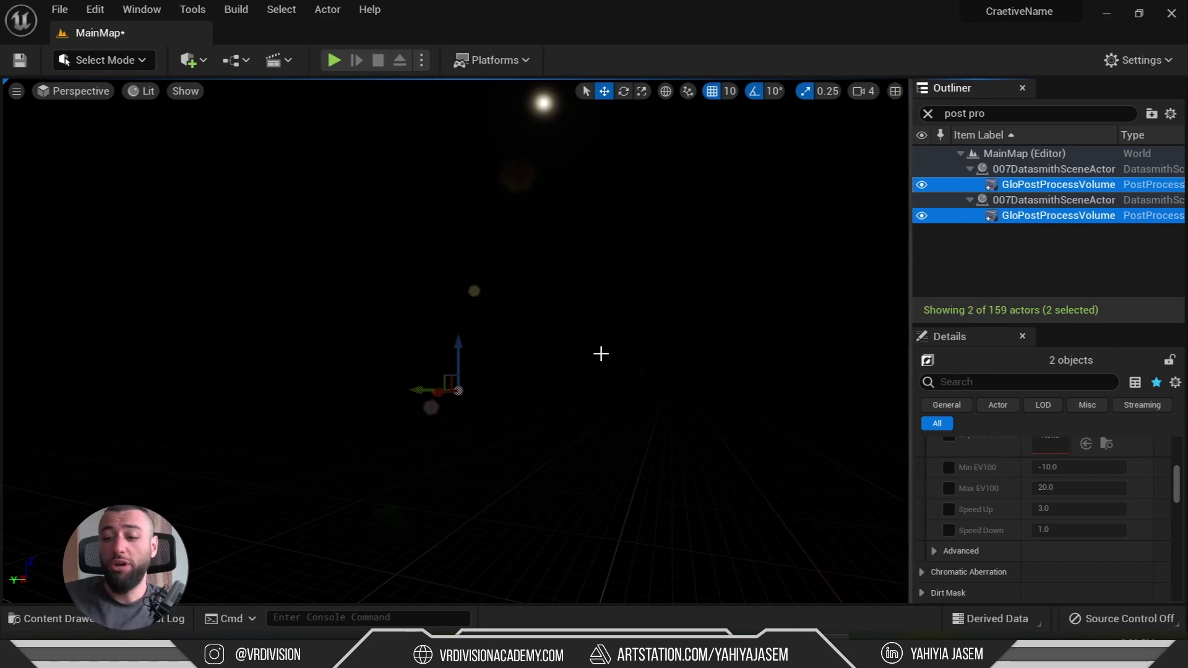
- Switch to 3ds Max, set Exposure Control to <no exposure control>, and return to Unreal Engine
{"action": "key", "text": "alt+Tab"}
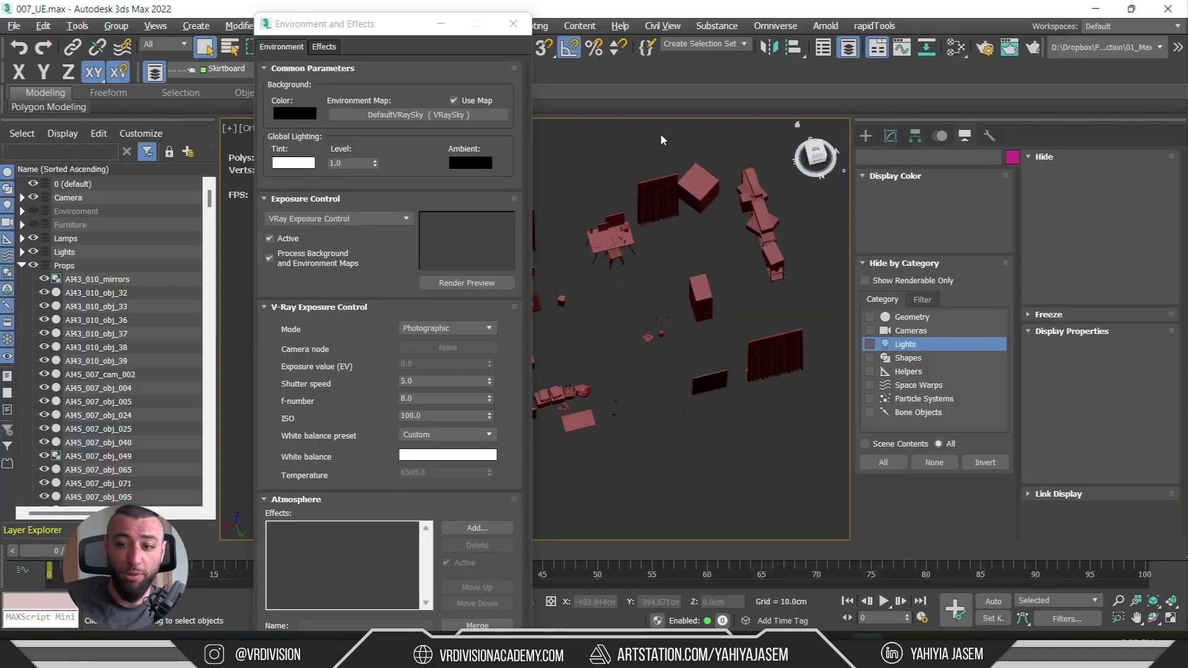
{"action": "left_click", "coordinate": [334, 218]}
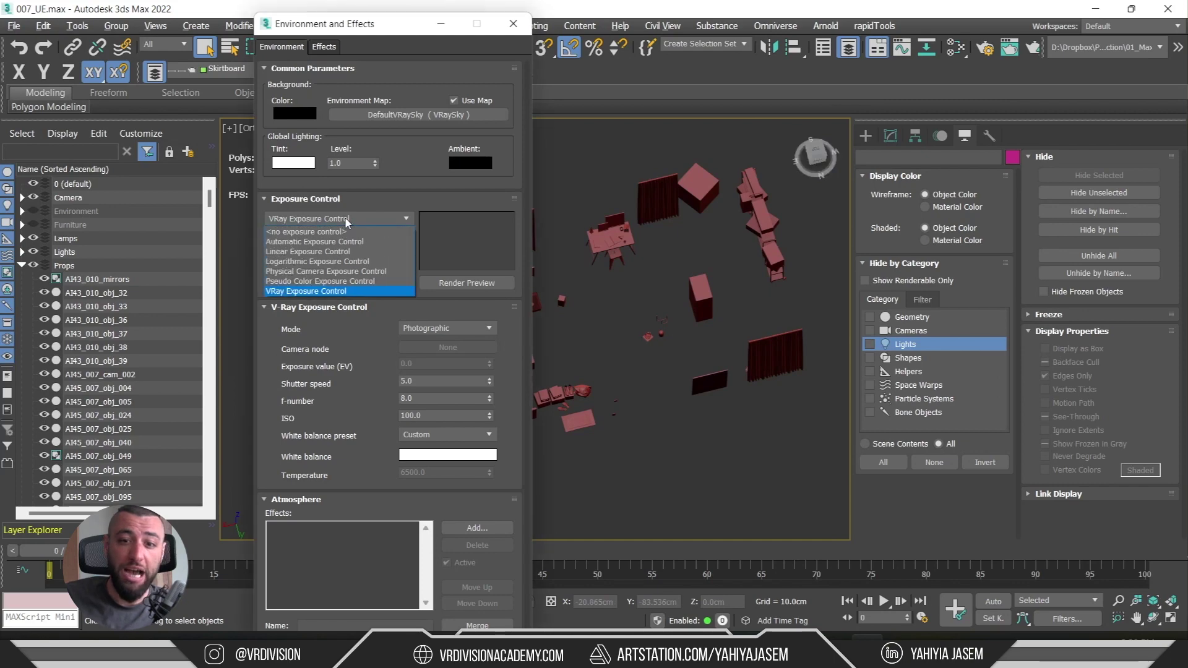
{"action": "left_click", "coordinate": [320, 229]}
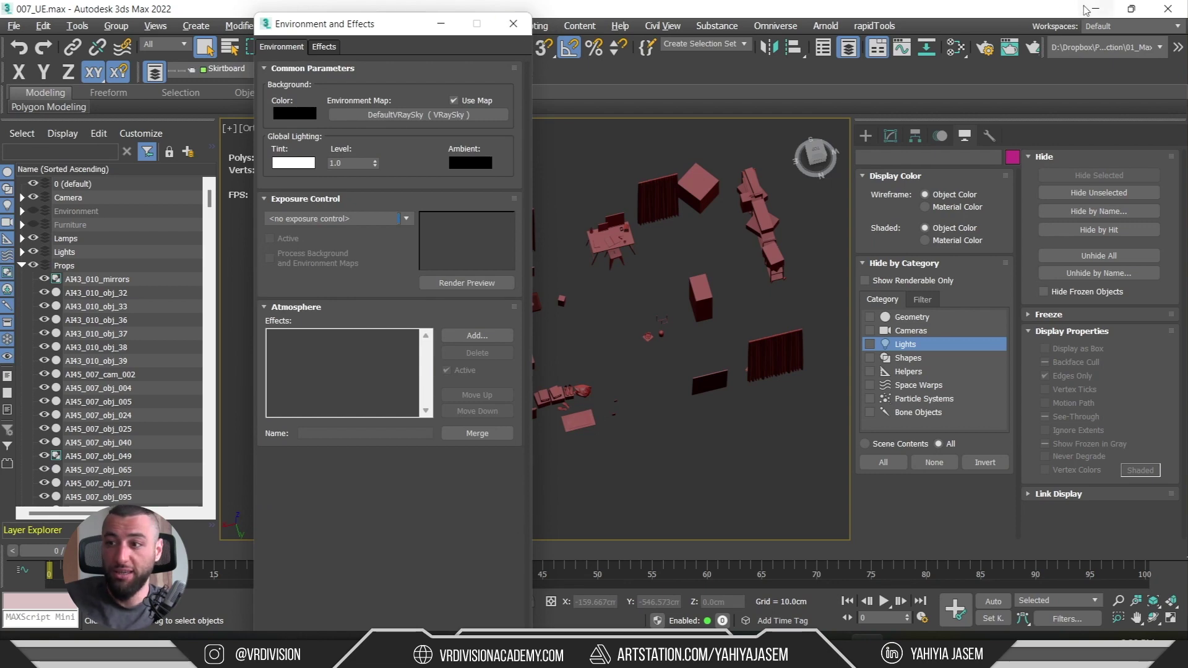
{"action": "key", "text": "alt+Tab"}
- Delete both imported post process volumes from the level, accepting the broken references for all
{"action": "left_click", "coordinate": [1058, 215]}
{"action": "left_click", "coordinate": [1058, 184], "text": "ctrl"}
{"action": "key", "text": "Delete"}
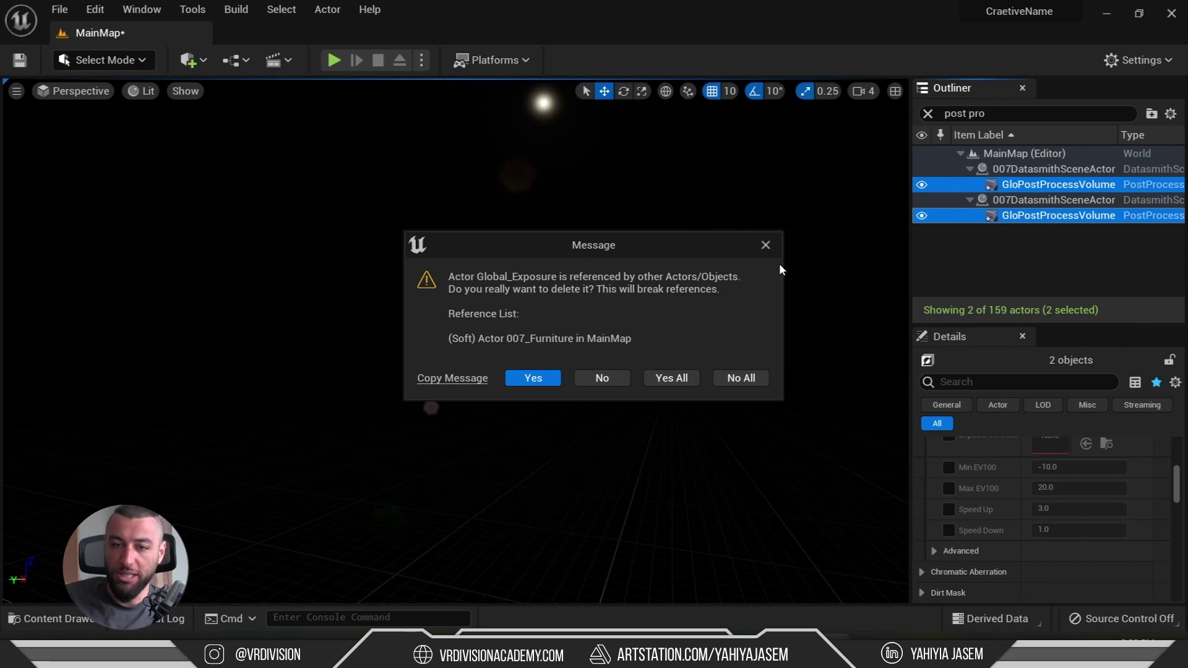
{"action": "left_click", "coordinate": [671, 377]}
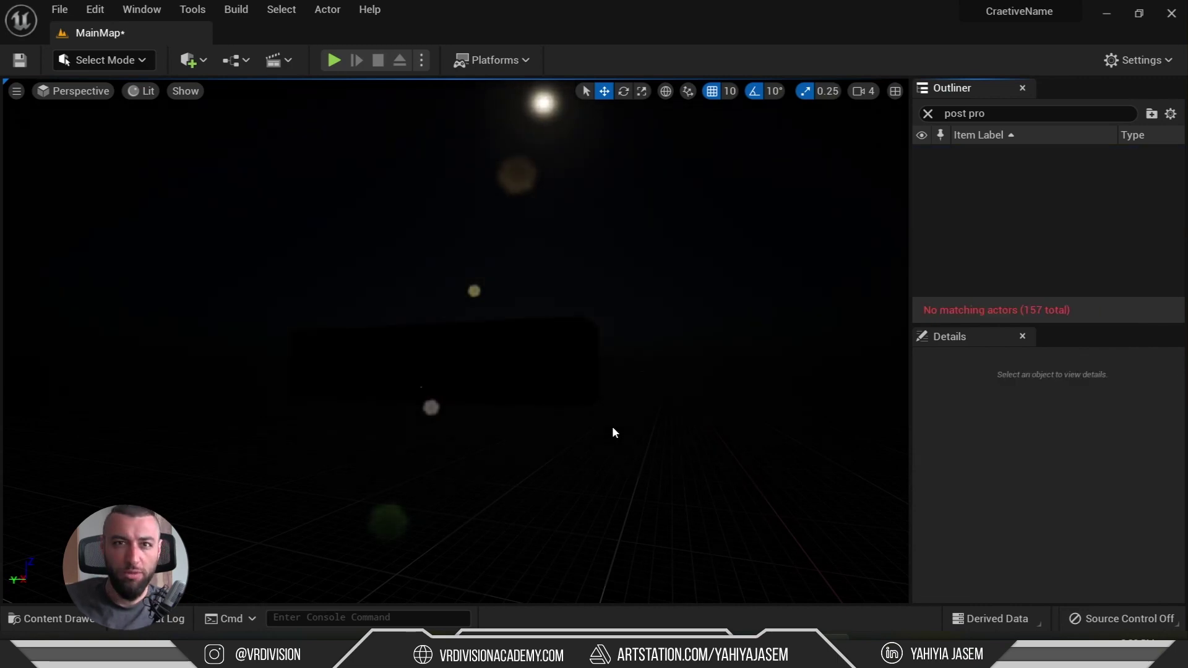
- Hide the ExponentialHeightFog to compare the scene without it, restore its visibility, and select the fog actor
{"action": "right_click_drag", "start_coordinate": [589, 433], "coordinate": [585, 223]}
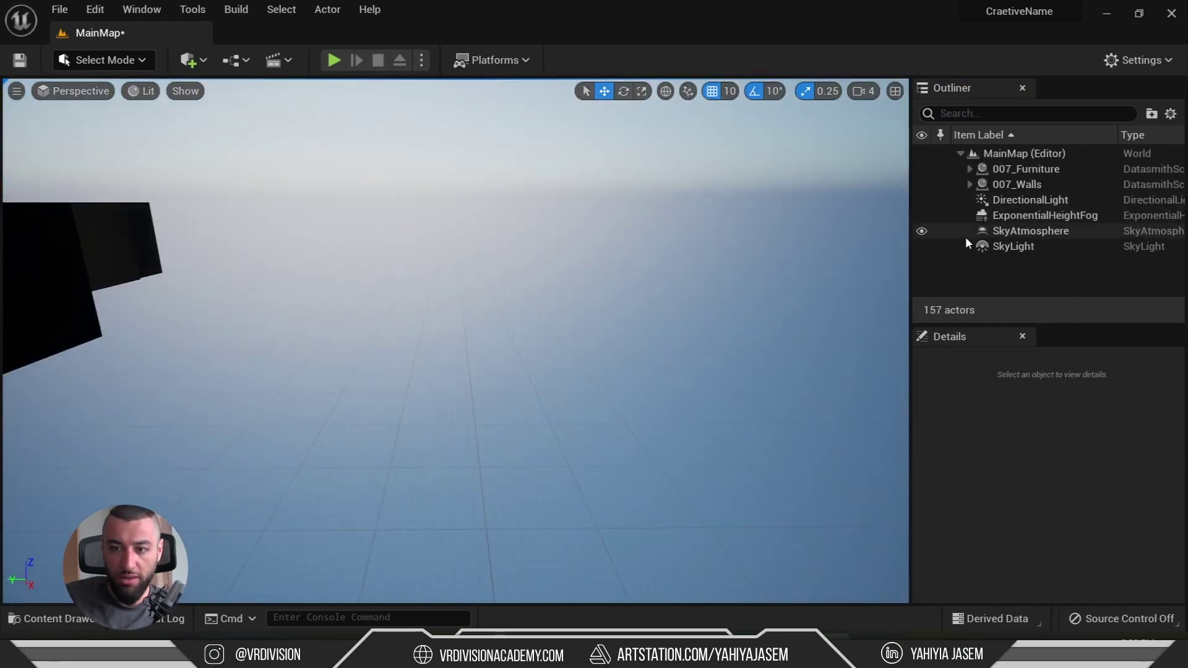
{"action": "left_click", "coordinate": [922, 217]}
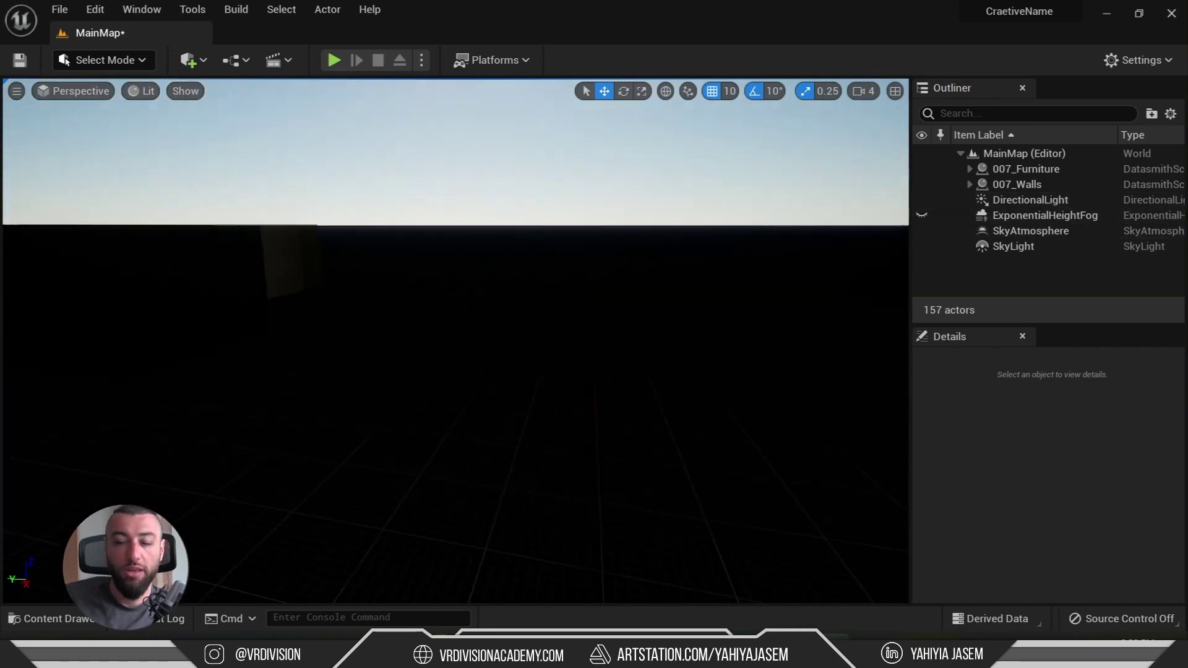
{"action": "right_click_drag", "start_coordinate": [588, 245], "coordinate": [692, 234]}
{"action": "left_click", "coordinate": [1029, 217]}
{"action": "right_click_drag", "start_coordinate": [617, 237], "coordinate": [618, 232]}
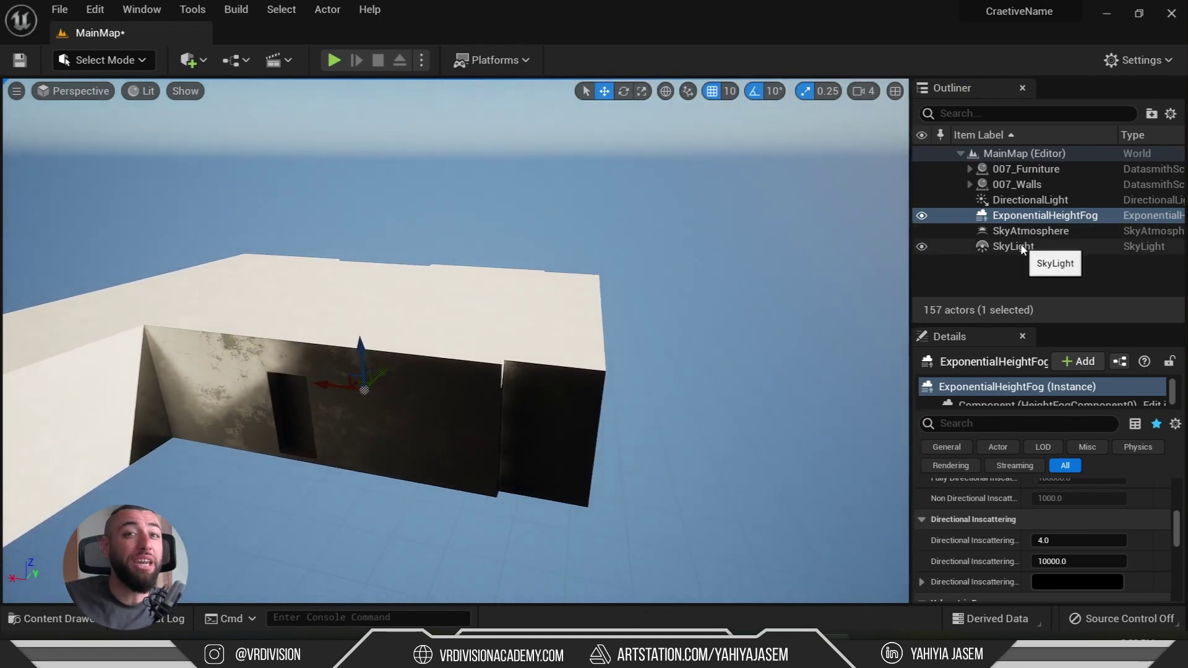
- Select the SkyLight and enable Real Time Capture in its Light settings
{"action": "left_click", "coordinate": [1021, 246]}
{"action": "scroll", "coordinate": [1065, 537], "scroll_direction": "up", "scroll_amount": 10}
{"action": "scroll", "coordinate": [1105, 566], "scroll_direction": "down", "scroll_amount": 1}
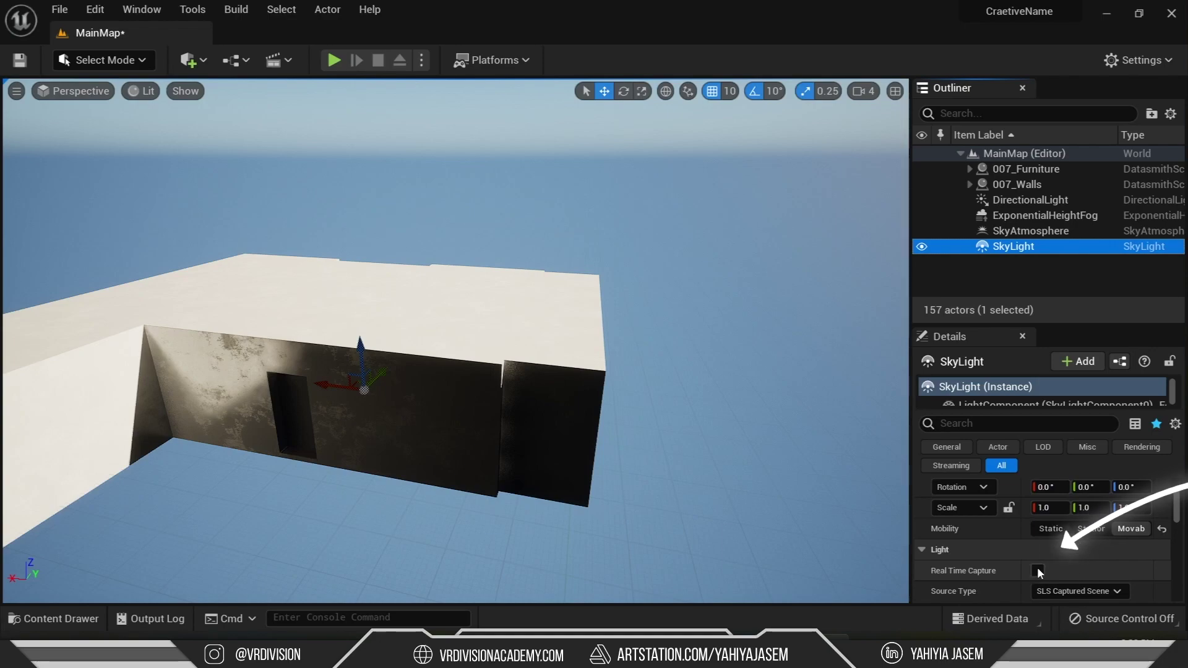
{"action": "left_click", "coordinate": [1038, 570]}
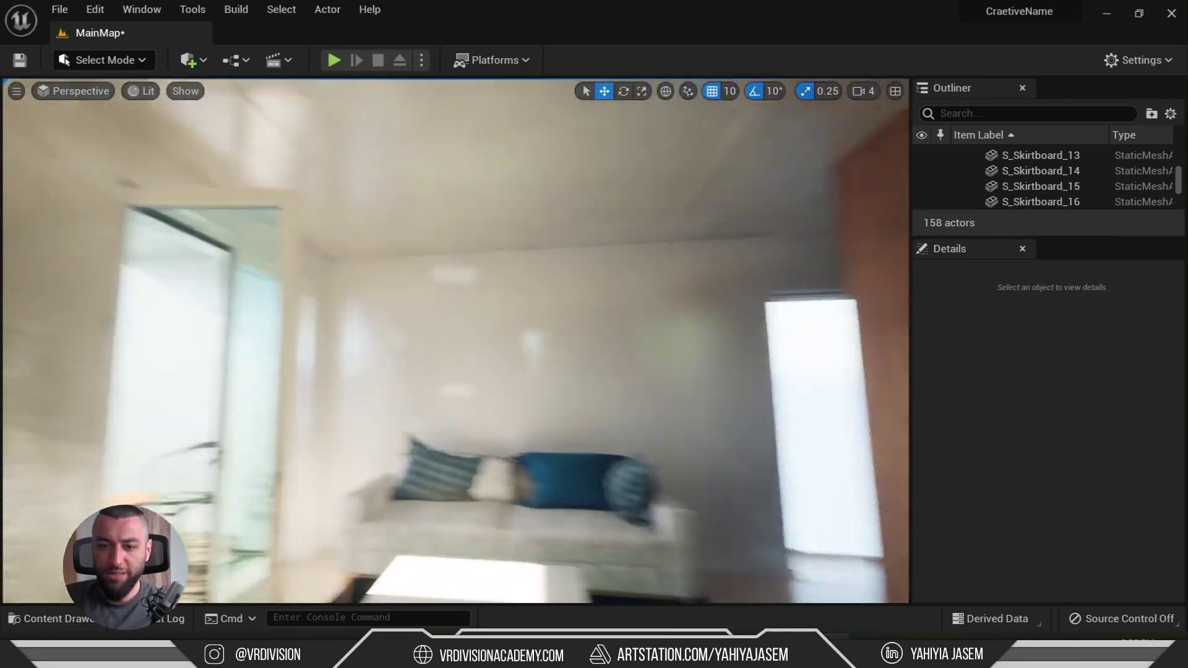
- Filter the Outliner by "post" and select the PostProcessVolume for editing
{"action": "right_click_drag", "start_coordinate": [591, 277], "coordinate": [632, 235]}
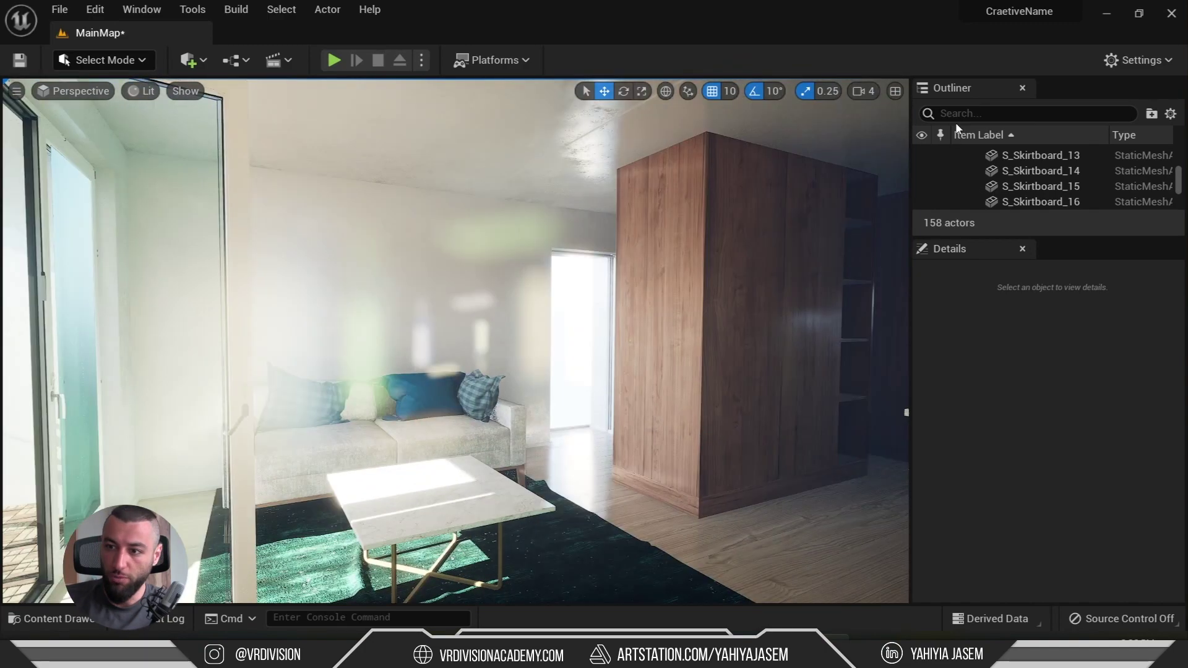
{"action": "left_click", "coordinate": [957, 113]}
{"action": "type", "text": "post"}
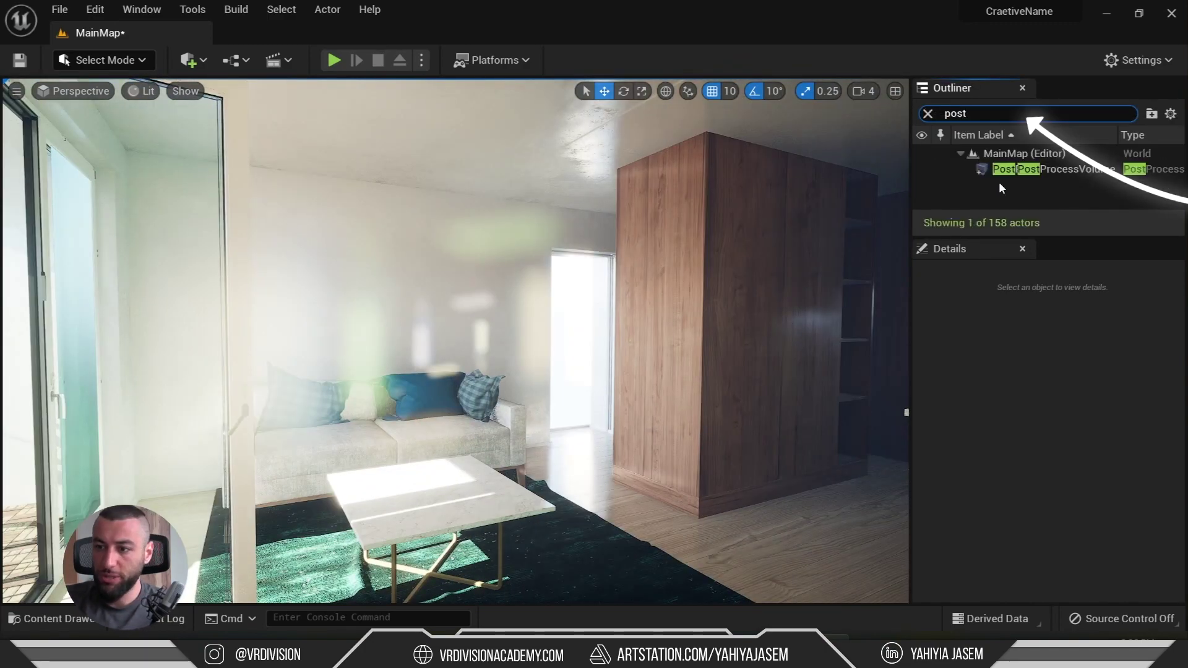
{"action": "left_click", "coordinate": [1003, 170]}
{"action": "scroll", "coordinate": [963, 484], "scroll_direction": "up", "scroll_amount": 2}
{"action": "scroll", "coordinate": [964, 489], "scroll_direction": "down", "scroll_amount": 1}
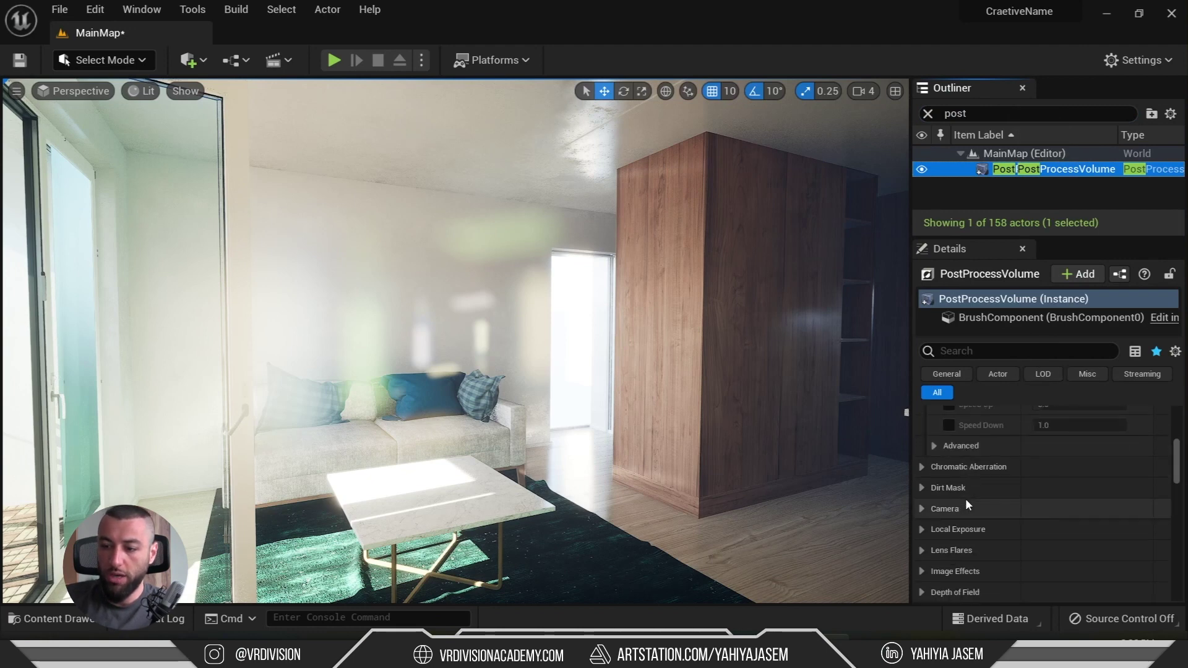
{"action": "scroll", "coordinate": [930, 510], "scroll_direction": "up", "scroll_amount": 10}
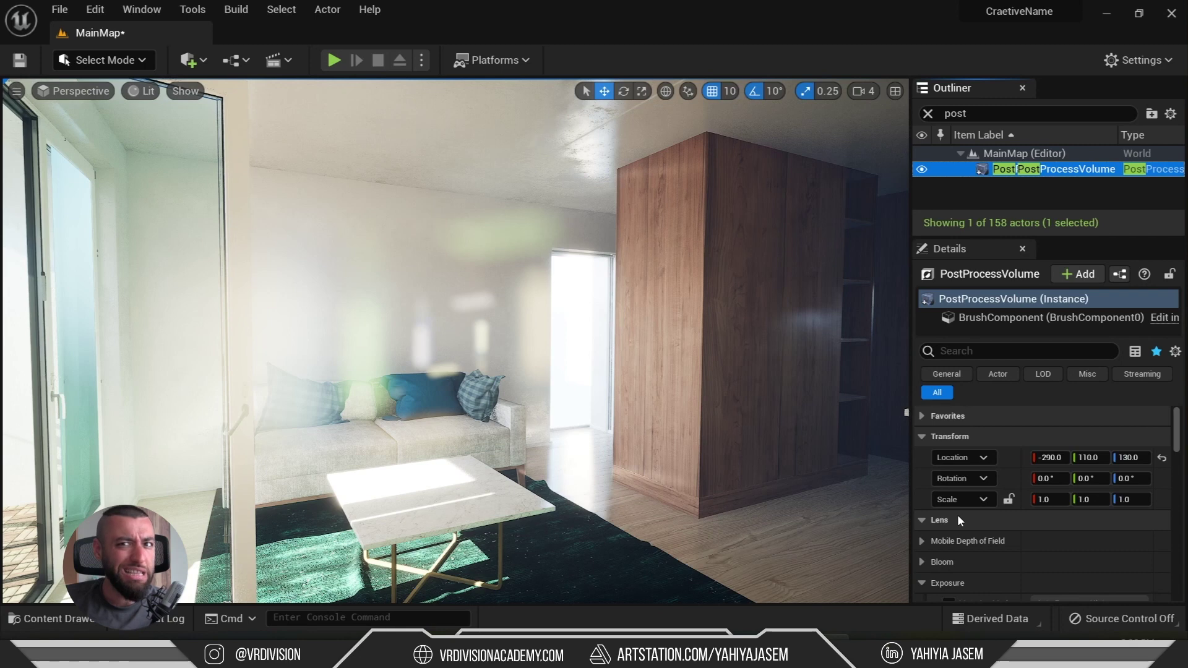
- Override the PostProcessVolume's Lens Flares Intensity and set it to 0
{"action": "scroll", "coordinate": [940, 474], "scroll_direction": "down", "scroll_amount": 5}
{"action": "left_click", "coordinate": [922, 460]}
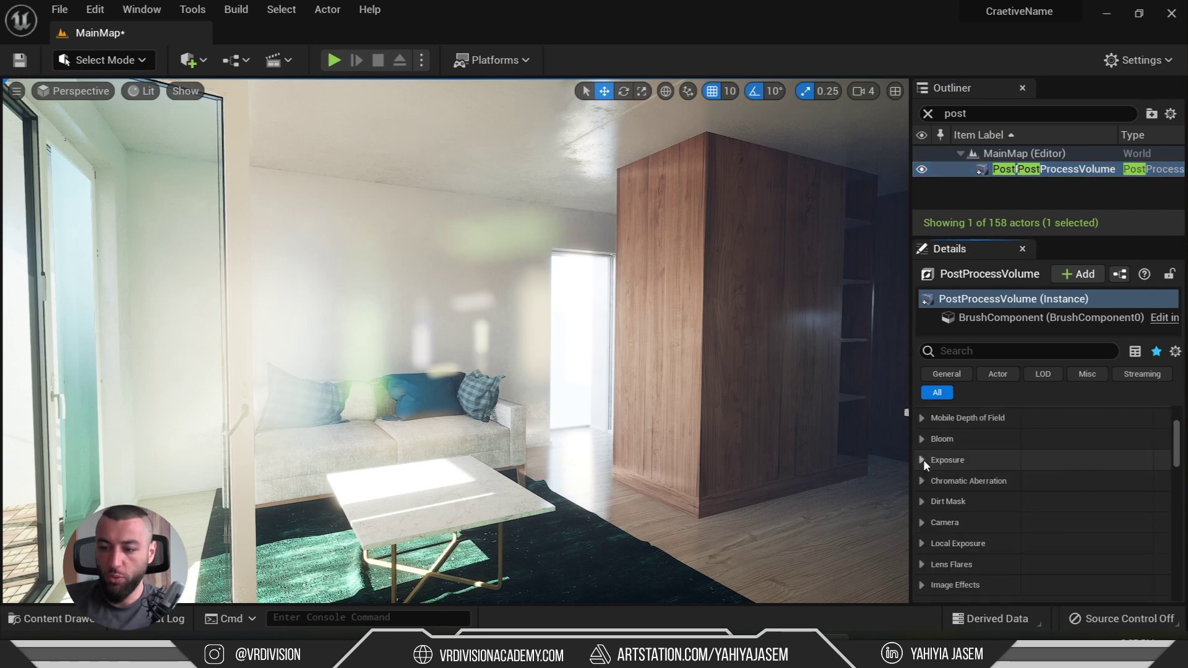
{"action": "scroll", "coordinate": [928, 507], "scroll_direction": "down", "scroll_amount": 1}
{"action": "left_click", "coordinate": [922, 540]}
{"action": "scroll", "coordinate": [940, 532], "scroll_direction": "down", "scroll_amount": 2}
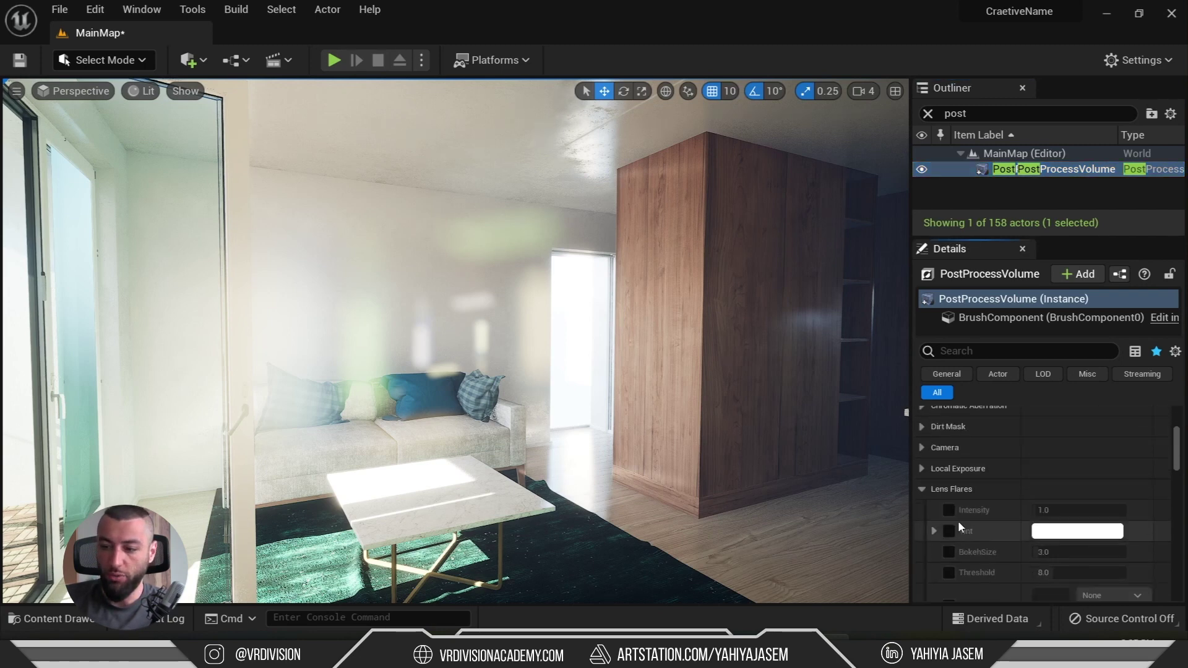
{"action": "left_click", "coordinate": [948, 510]}
{"action": "left_click", "coordinate": [1052, 510]}
{"action": "type", "text": "0"}
{"action": "key", "text": "Return"}
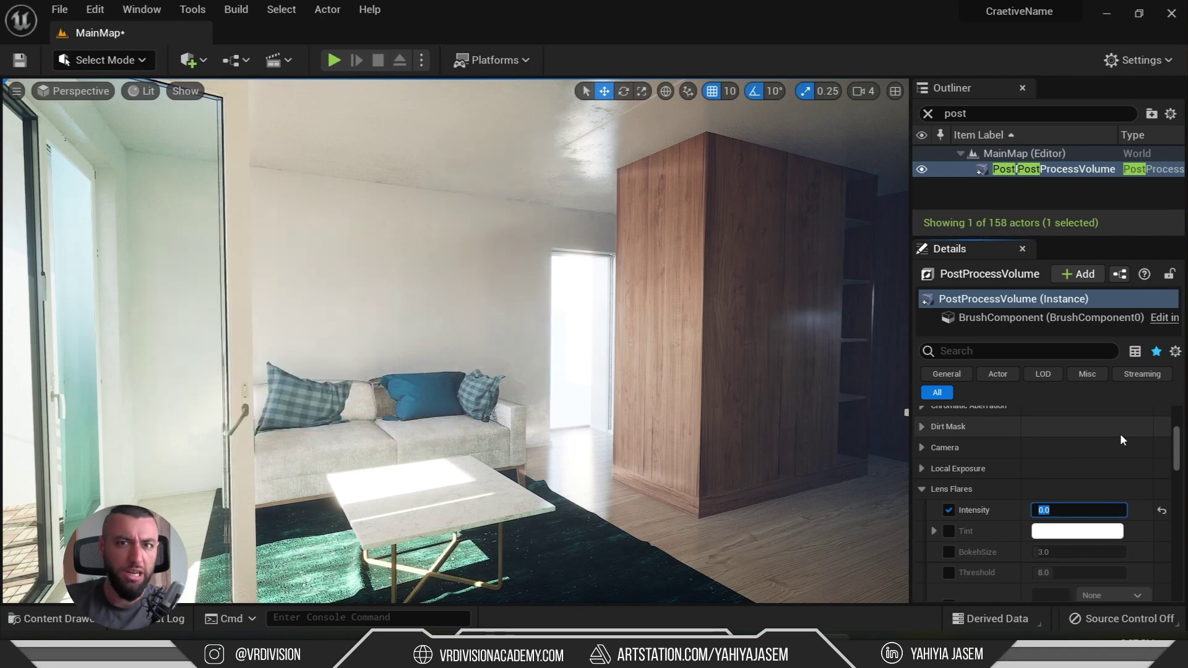
- Filter the Outliner by "expo" and select the ExponentialHeightFog
{"action": "right_click_drag", "start_coordinate": [743, 297], "coordinate": [594, 302]}
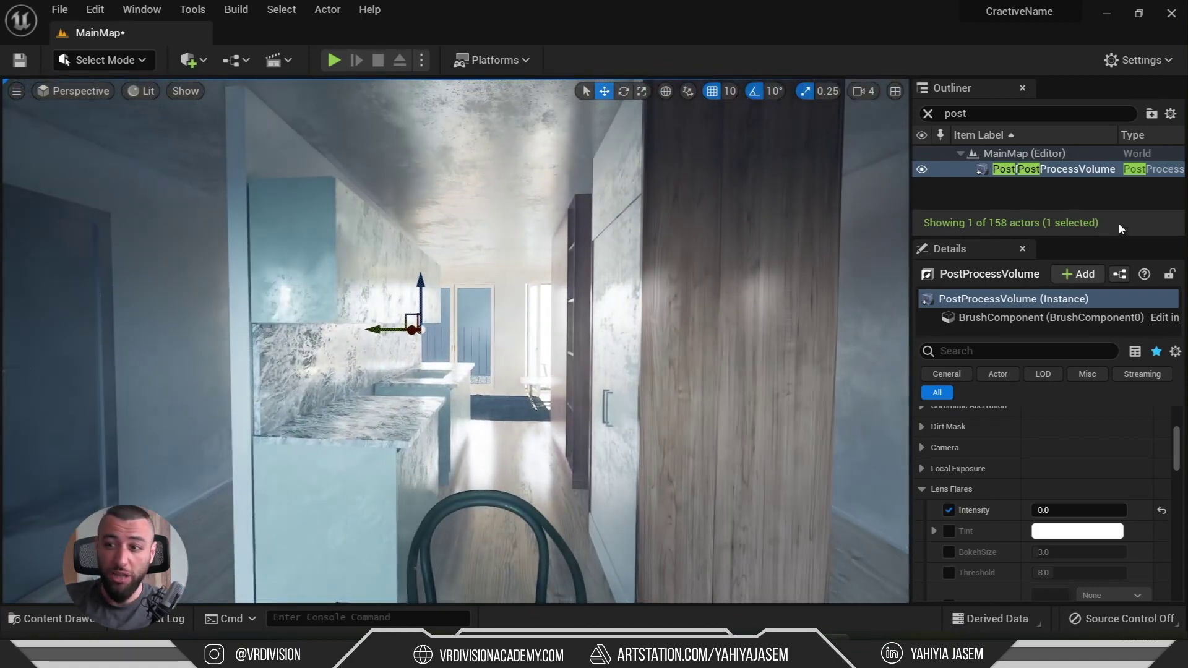
{"action": "left_click", "coordinate": [1024, 115]}
{"action": "type", "text": "ex"}
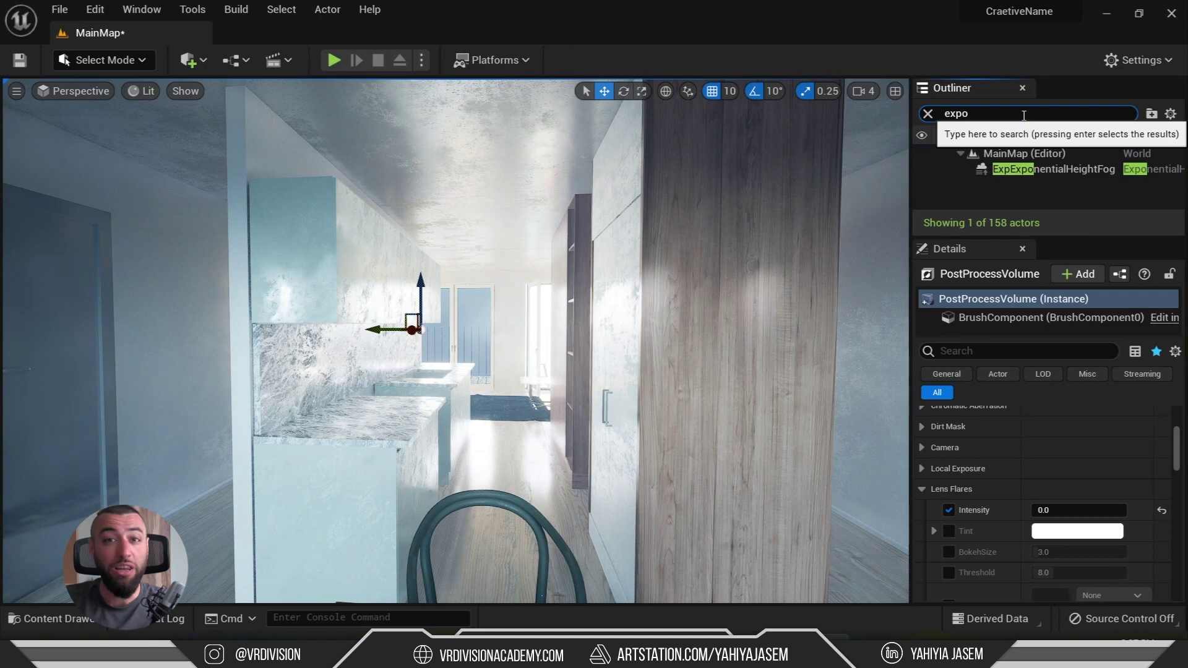
{"action": "left_click", "coordinate": [1022, 169]}
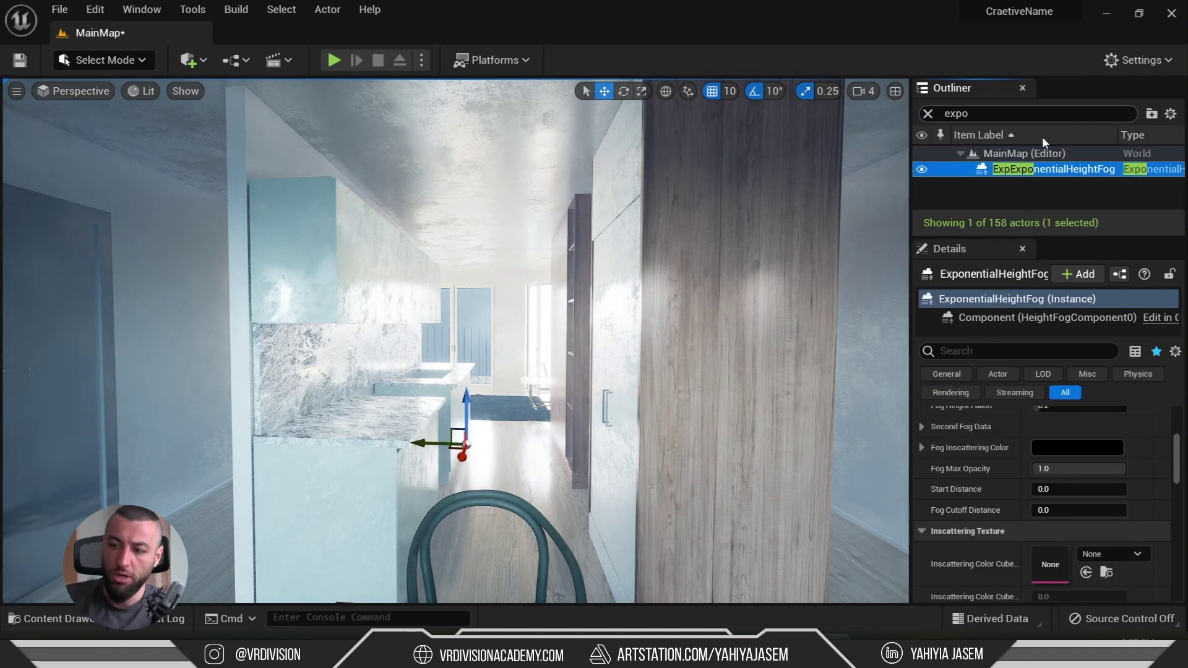
- Set the ExponentialHeightFog's Fog Density to 0
{"action": "scroll", "coordinate": [997, 484], "scroll_direction": "up", "scroll_amount": 3}
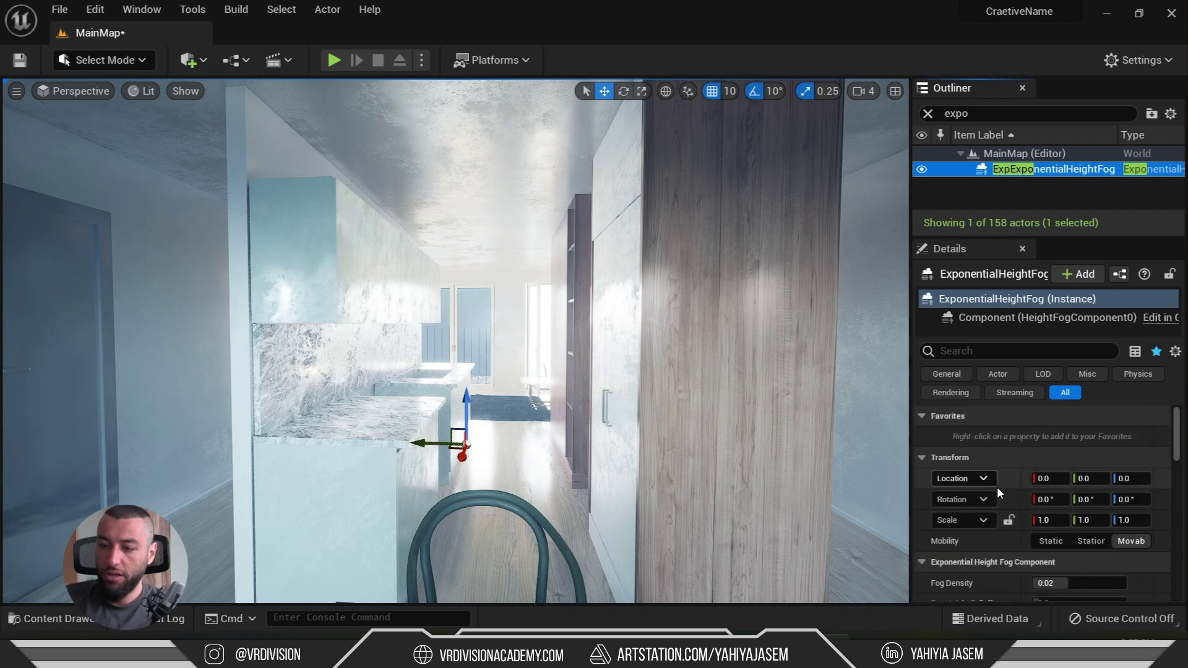
{"action": "scroll", "coordinate": [997, 484], "scroll_direction": "down", "scroll_amount": 1}
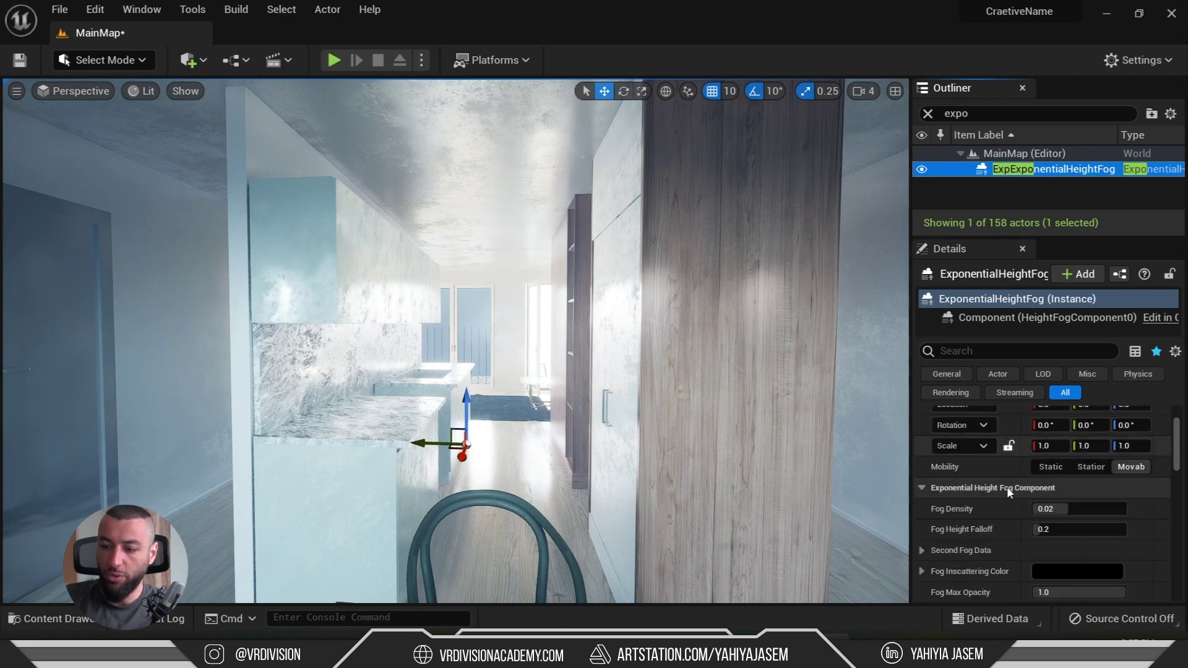
{"action": "left_click", "coordinate": [1054, 506]}
{"action": "type", "text": "0"}
{"action": "key", "text": "Return"}
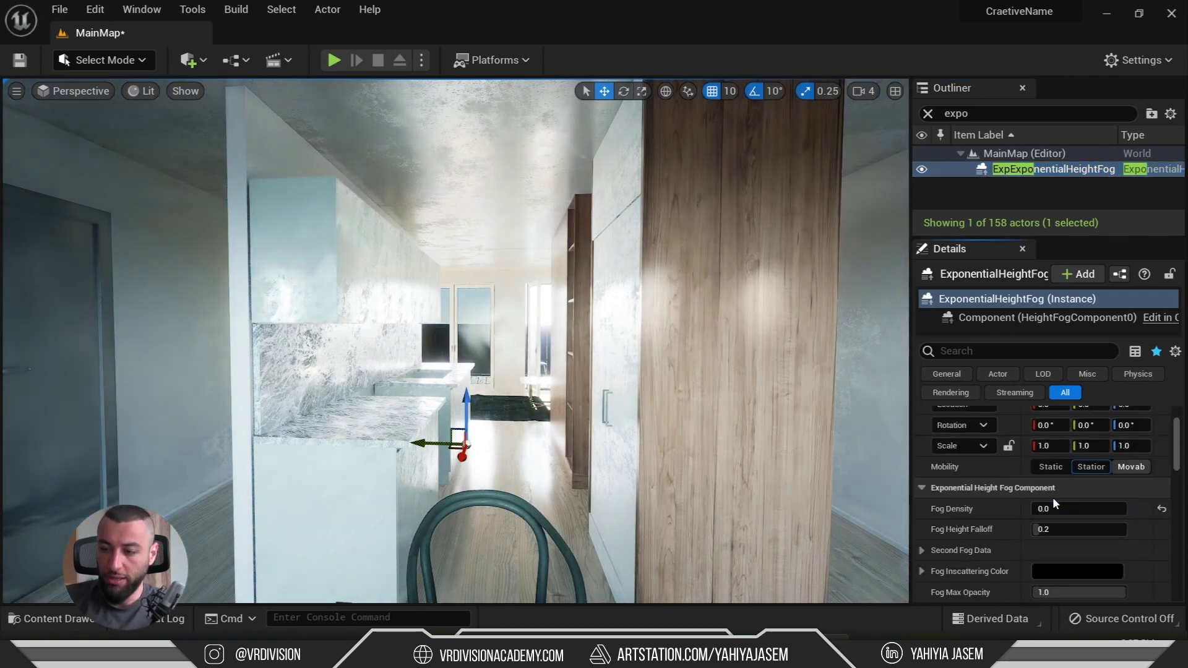
- Set the ExponentialHeightFog's Fog Density to 0.002
{"action": "left_click", "coordinate": [1064, 511]}
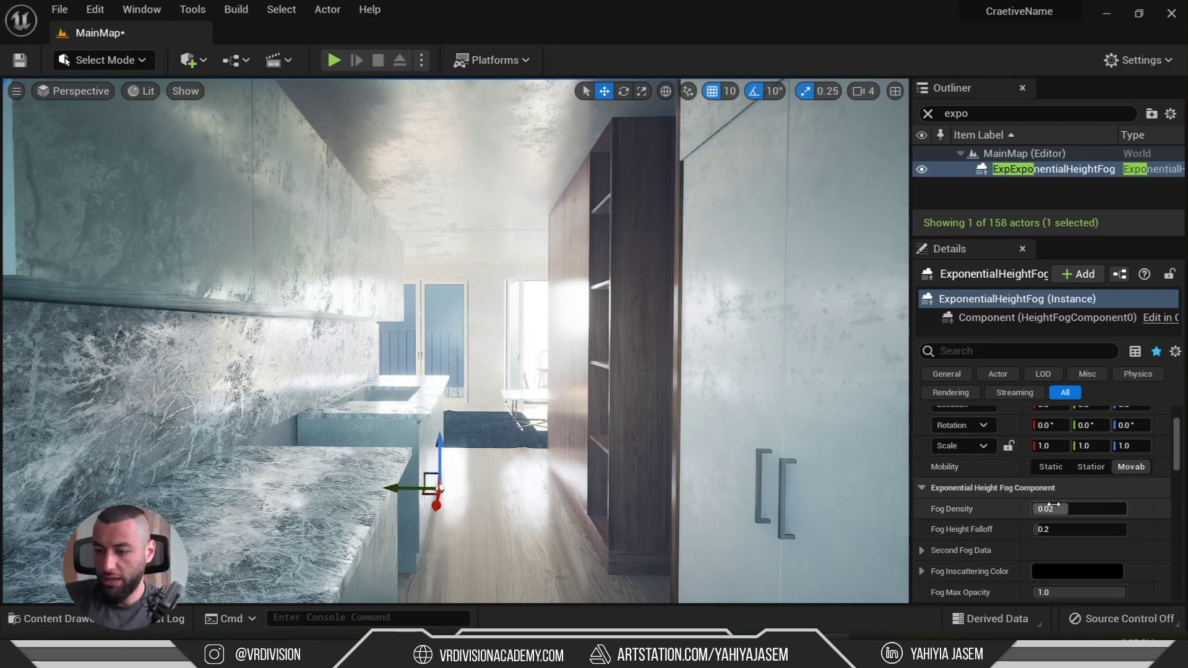
{"action": "type", "text": "0.002"}
{"action": "key", "text": "Return"}
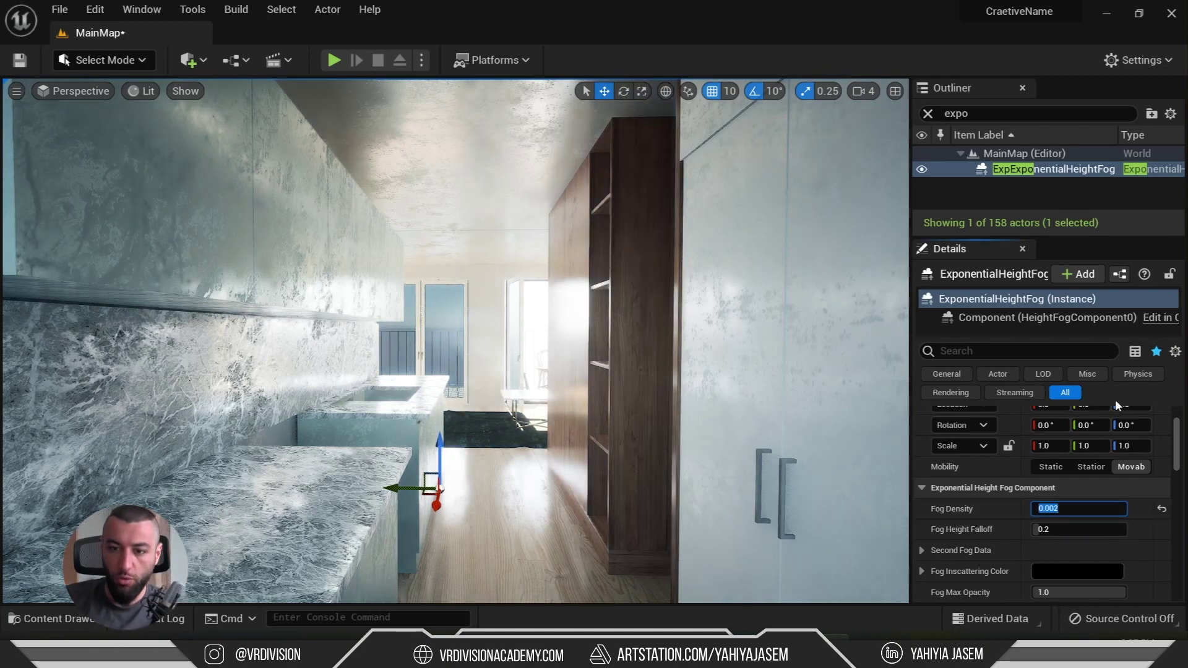
{"action": "right_click_drag", "start_coordinate": [581, 270], "coordinate": [650, 279]}
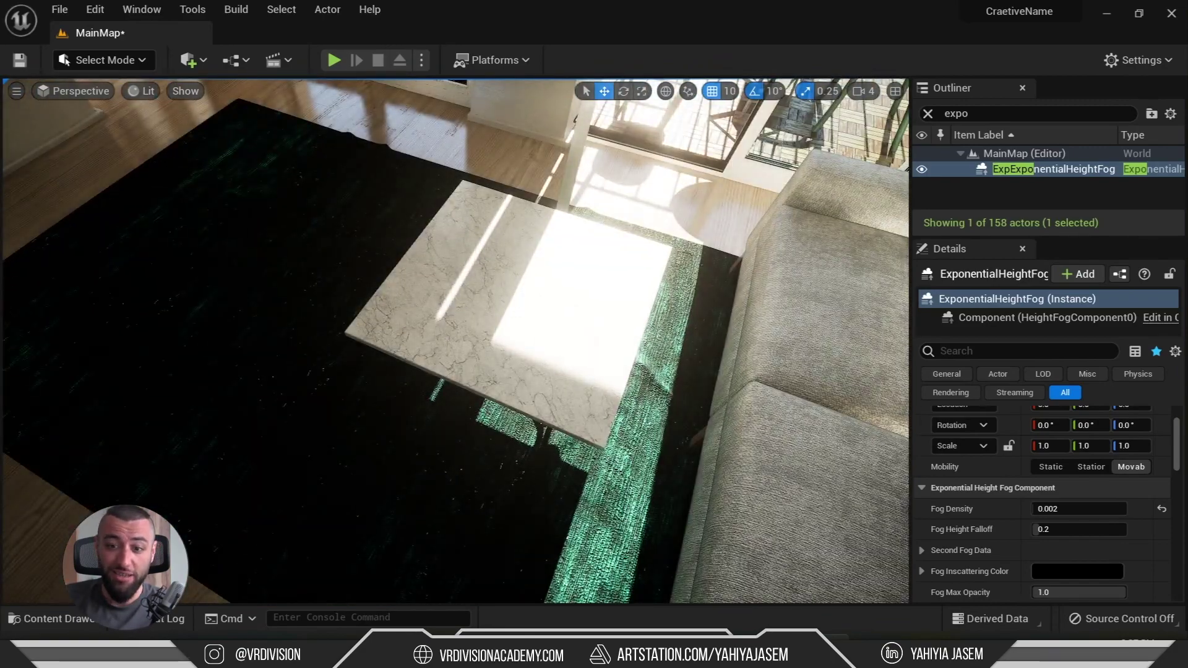
- Inspect the reflections on the glass balcony doors and select the closed double-door mesh AI45_007_obj_002
{"action": "right_click_drag", "start_coordinate": [513, 304], "coordinate": [488, 247]}
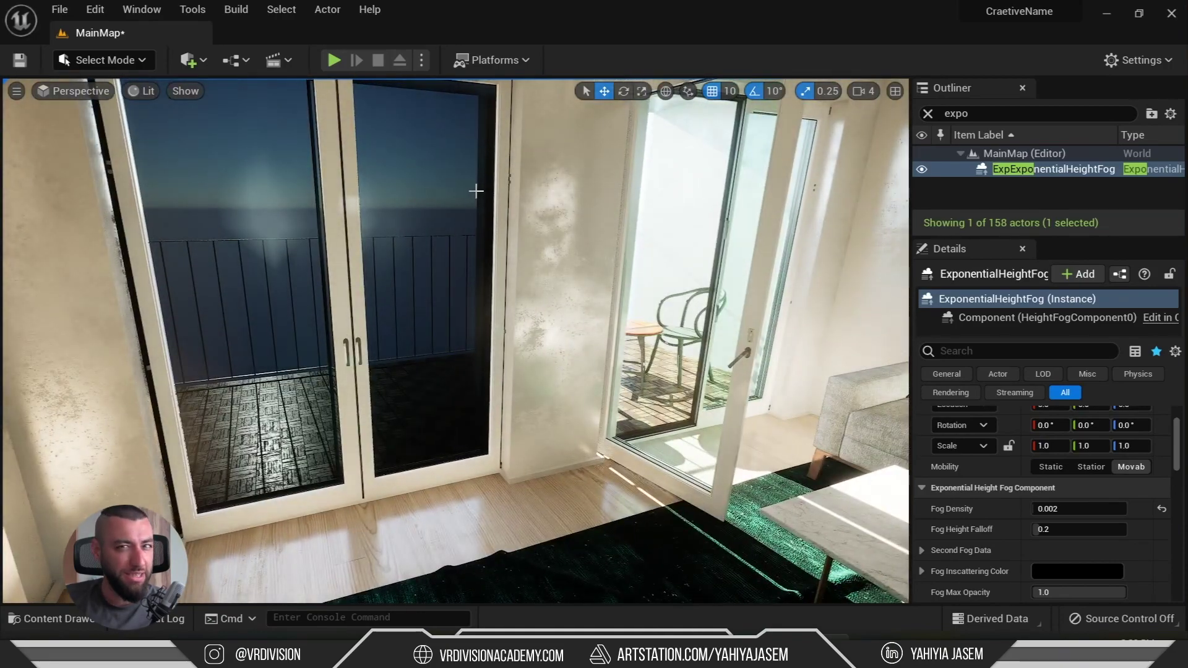
{"action": "right_click_drag", "start_coordinate": [476, 191], "coordinate": [668, 193]}
{"action": "right_click_drag", "start_coordinate": [475, 203], "coordinate": [608, 251]}
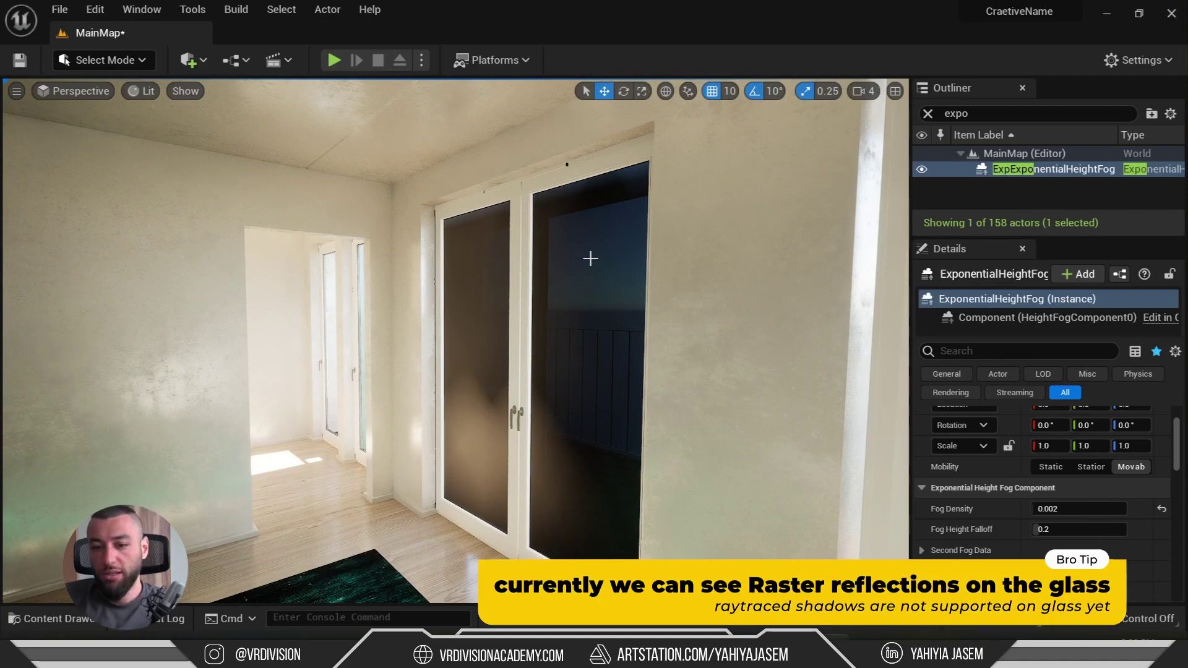
{"action": "right_click_drag", "start_coordinate": [559, 250], "coordinate": [513, 266]}
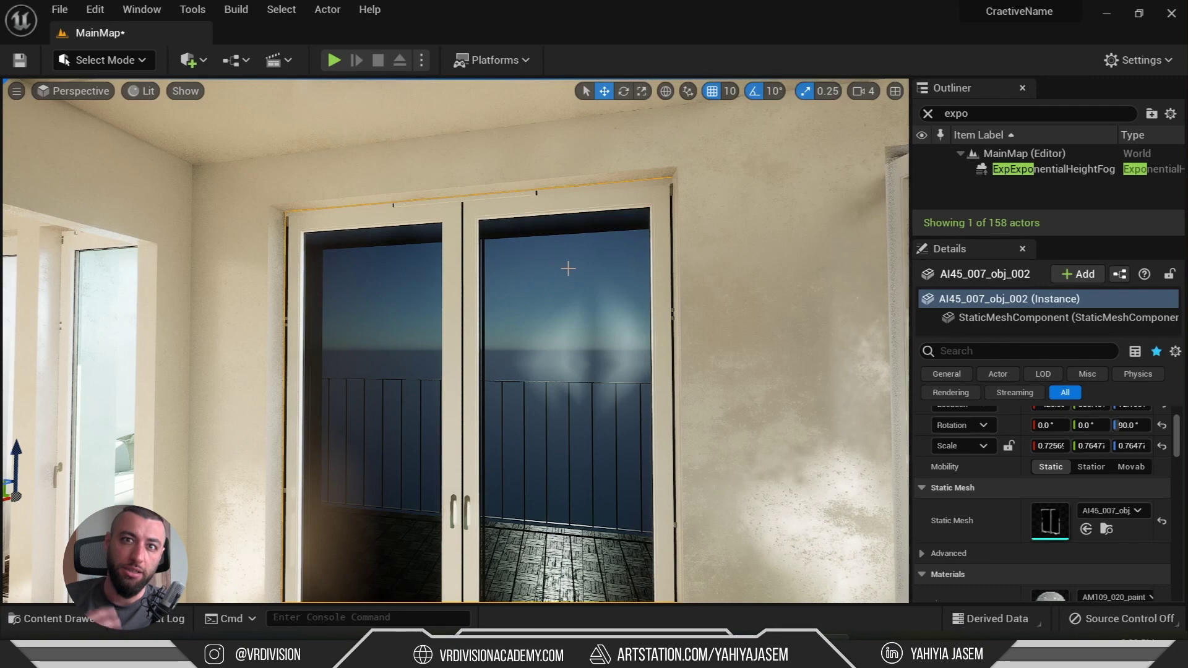
{"action": "right_click_drag", "start_coordinate": [568, 269], "coordinate": [545, 275]}
- Filter the double door's details by "cast", turn Cast Shadow off to compare the sunlight, and turn it back on
{"action": "left_click", "coordinate": [997, 352]}
{"action": "type", "text": "cast"}
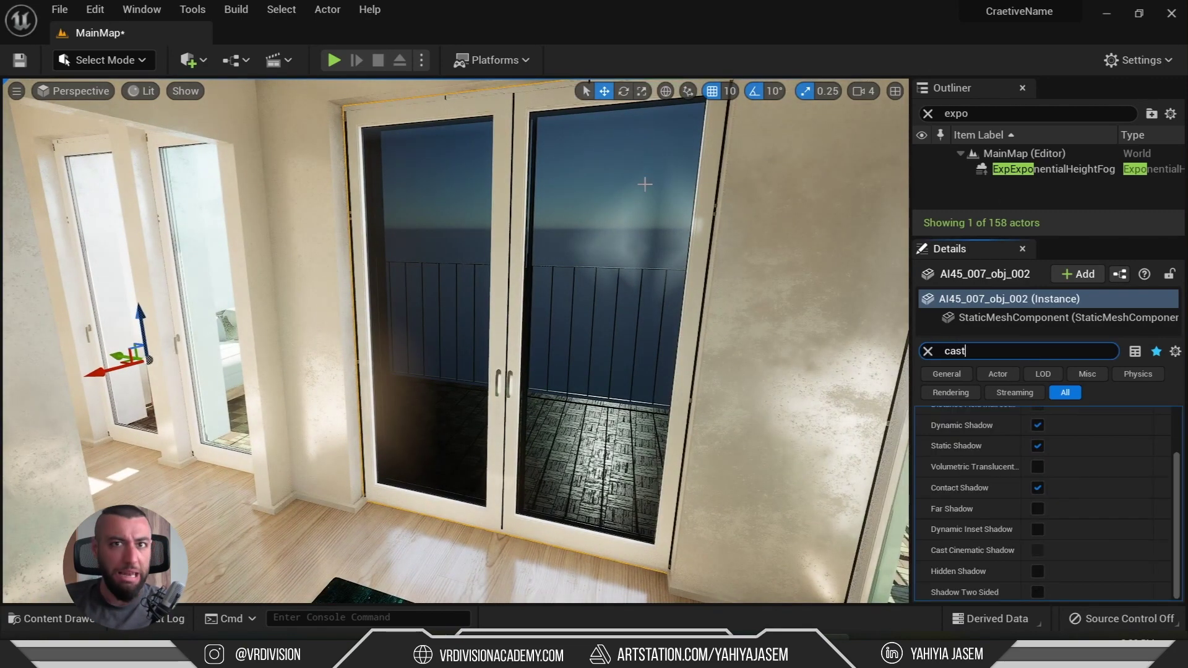
{"action": "left_click", "coordinate": [928, 351]}
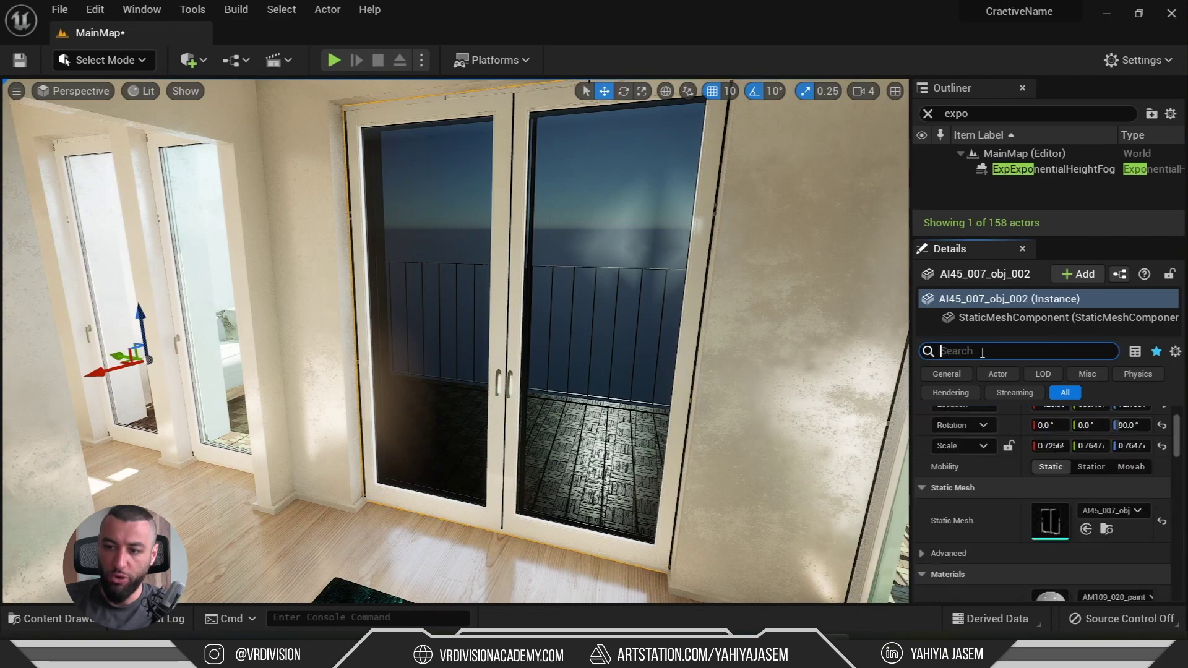
{"action": "type", "text": "cast"}
{"action": "scroll", "coordinate": [1002, 445], "scroll_direction": "up", "scroll_amount": 2}
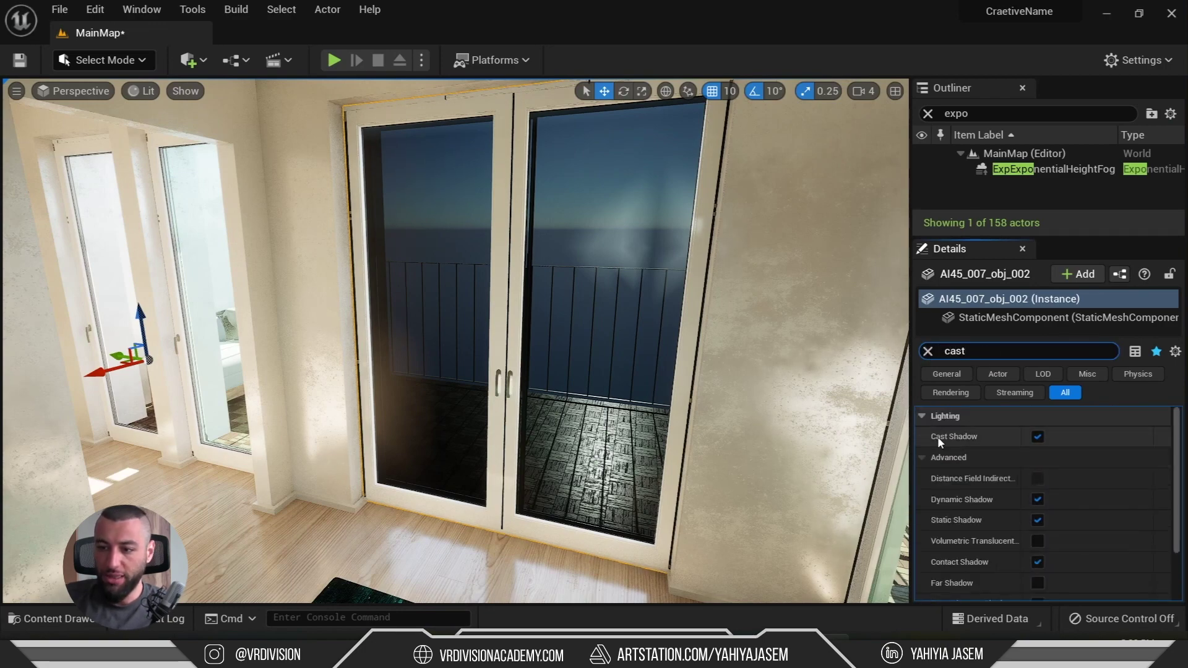
{"action": "left_click", "coordinate": [1037, 436]}
{"action": "right_click_drag", "start_coordinate": [556, 340], "coordinate": [532, 402]}
{"action": "right_click_drag", "start_coordinate": [664, 230], "coordinate": [749, 237]}
{"action": "left_click", "coordinate": [1038, 437]}
{"action": "right_click_drag", "start_coordinate": [804, 371], "coordinate": [693, 334]}
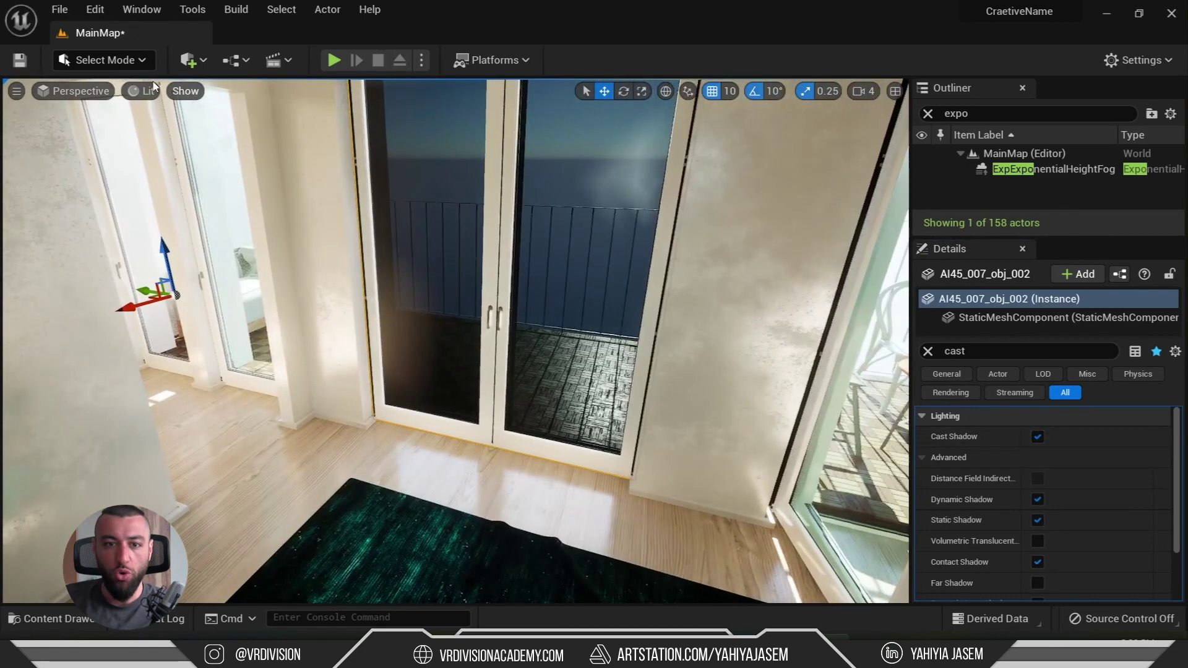
- Switch to Modeling mode and dock the widened Mode Toolbar beside the Modeling settings
{"action": "left_click", "coordinate": [104, 60]}
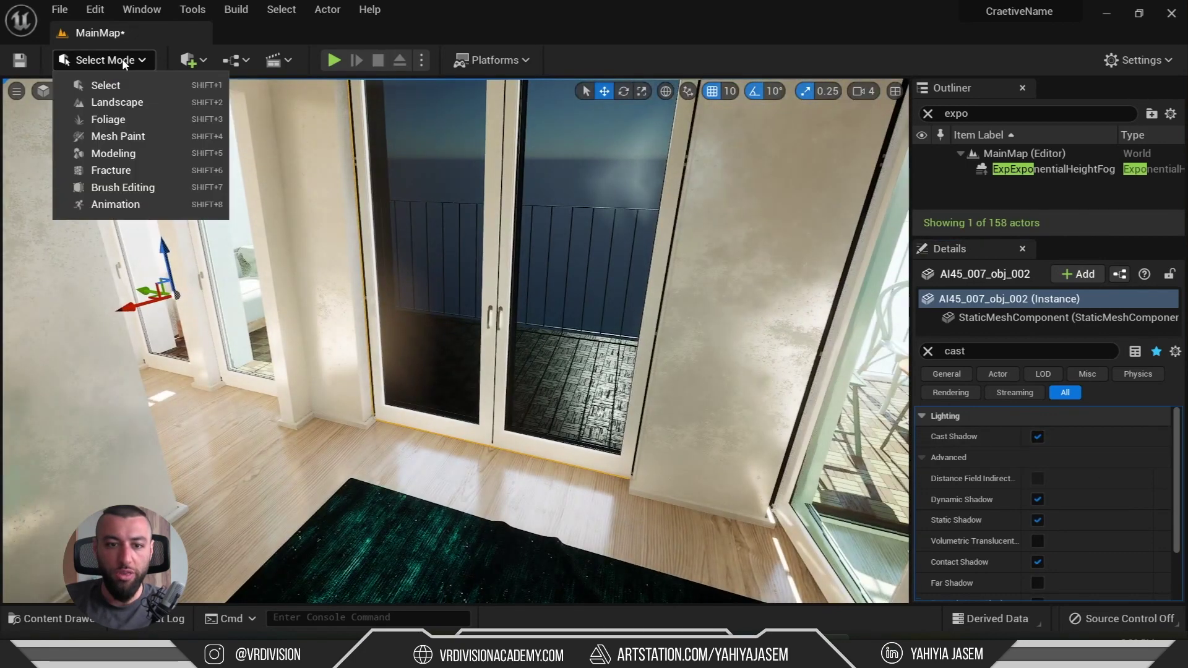
{"action": "left_click", "coordinate": [113, 153]}
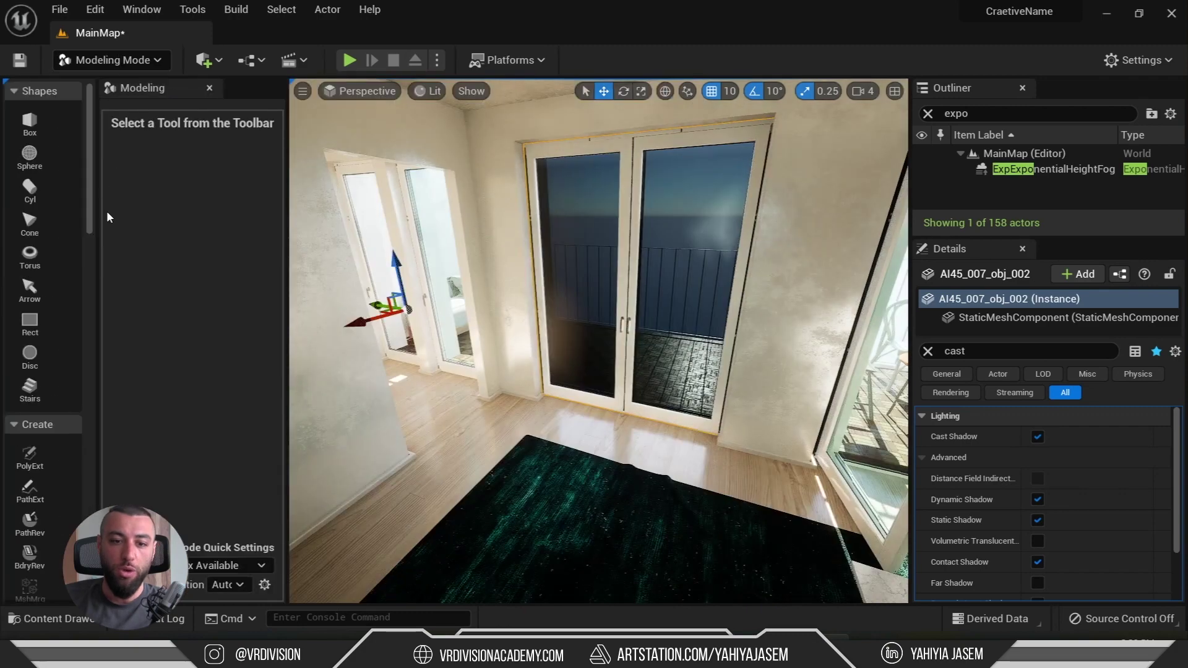
{"action": "left_click_drag", "start_coordinate": [97, 212], "coordinate": [147, 177]}
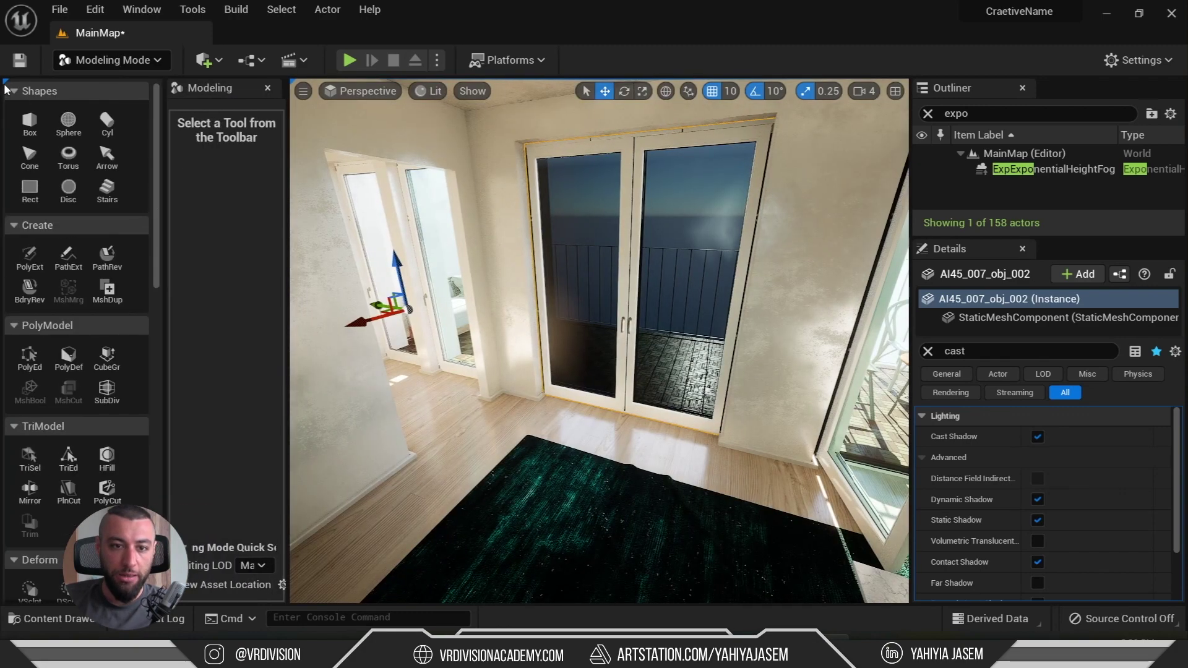
{"action": "left_click_drag", "start_coordinate": [6, 88], "coordinate": [244, 93]}
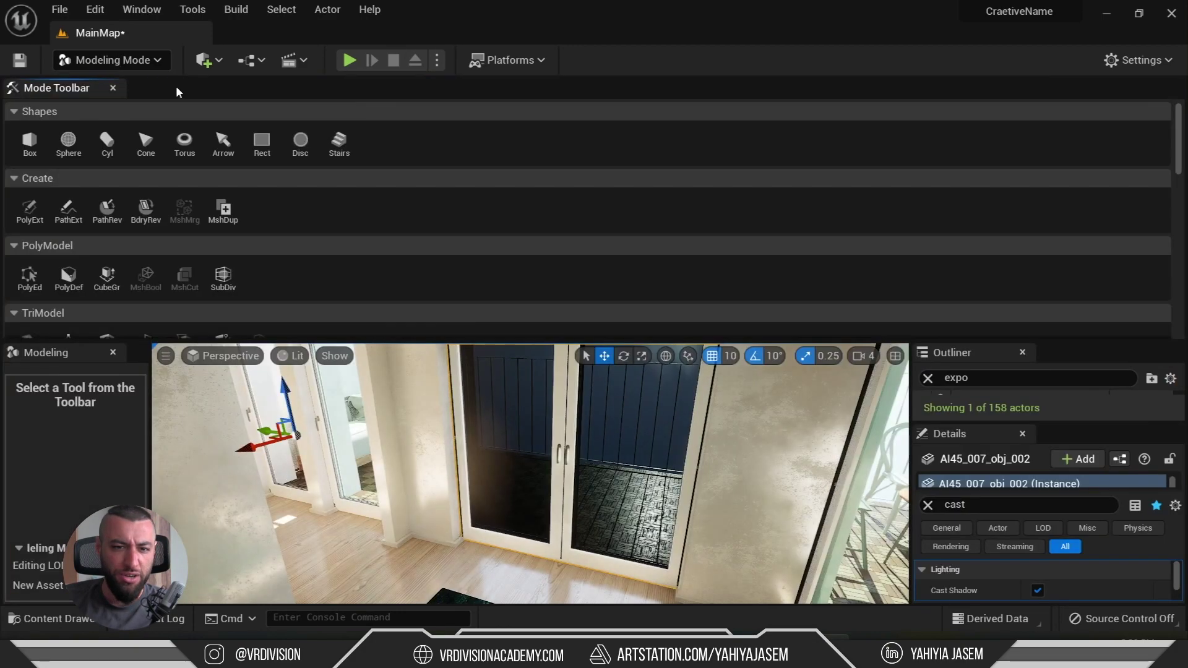
{"action": "left_click_drag", "start_coordinate": [56, 88], "coordinate": [18, 282]}
{"action": "left_click_drag", "start_coordinate": [151, 258], "coordinate": [270, 252]}
- Start Select Triangles on the double-door mesh and brush-select glass triangles on both door leaves
{"action": "scroll", "coordinate": [80, 245], "scroll_direction": "down", "scroll_amount": 5}
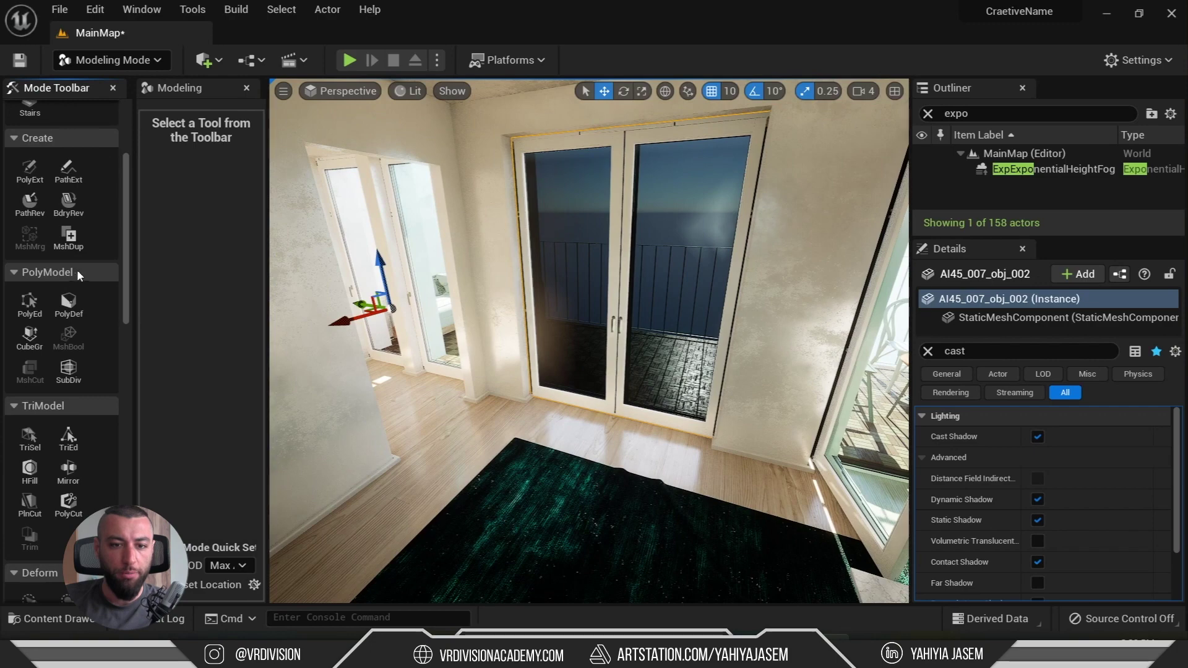
{"action": "scroll", "coordinate": [76, 271], "scroll_direction": "down", "scroll_amount": 5}
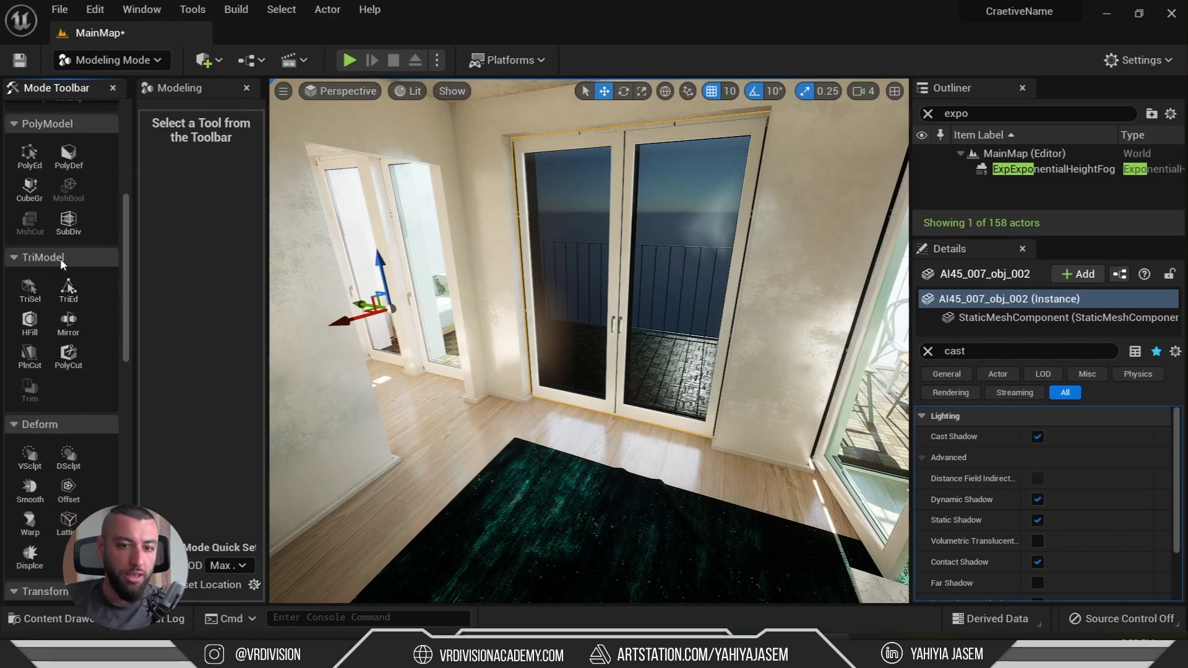
{"action": "left_click", "coordinate": [36, 290]}
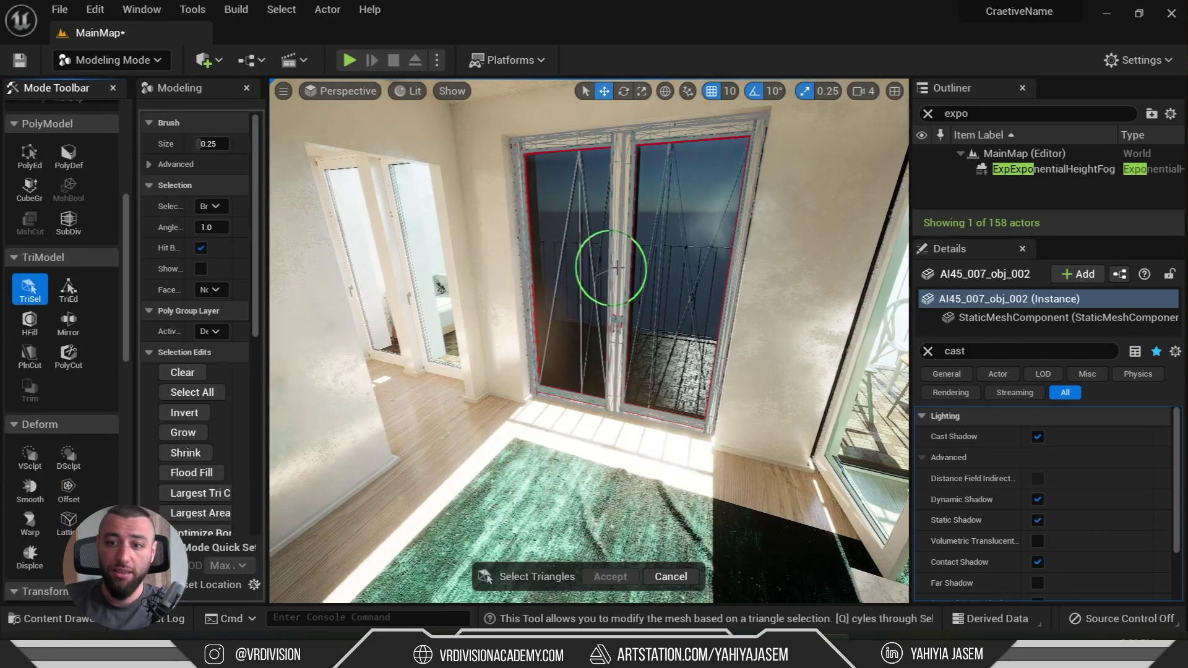
{"action": "scroll", "coordinate": [605, 266], "scroll_direction": "up", "scroll_amount": 5}
{"action": "left_click", "coordinate": [629, 264]}
{"action": "mouse_move", "coordinate": [478, 265]}
{"action": "left_mouse_down"}
{"action": "mouse_move", "coordinate": [510, 239]}
{"action": "mouse_move", "coordinate": [512, 272]}
{"action": "mouse_move", "coordinate": [537, 202]}
{"action": "left_mouse_up"}
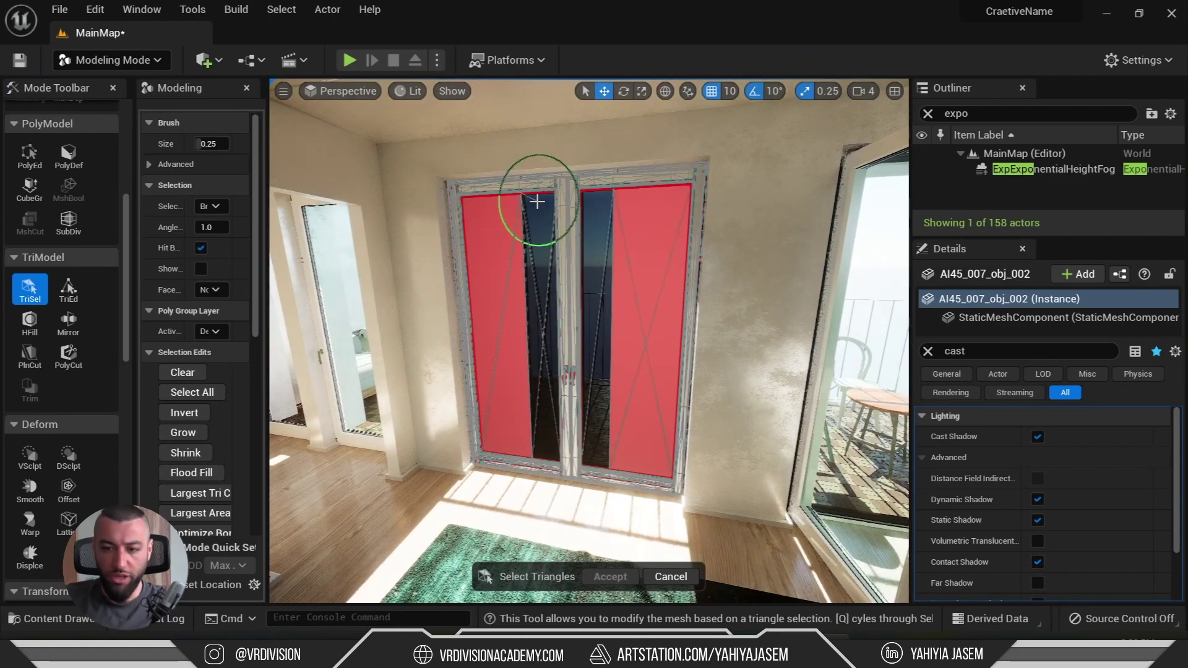
- Check the partial glass selection up close and extend it with Flood Fill to cover both whole panes
{"action": "scroll", "coordinate": [627, 239], "scroll_direction": "up", "scroll_amount": 3}
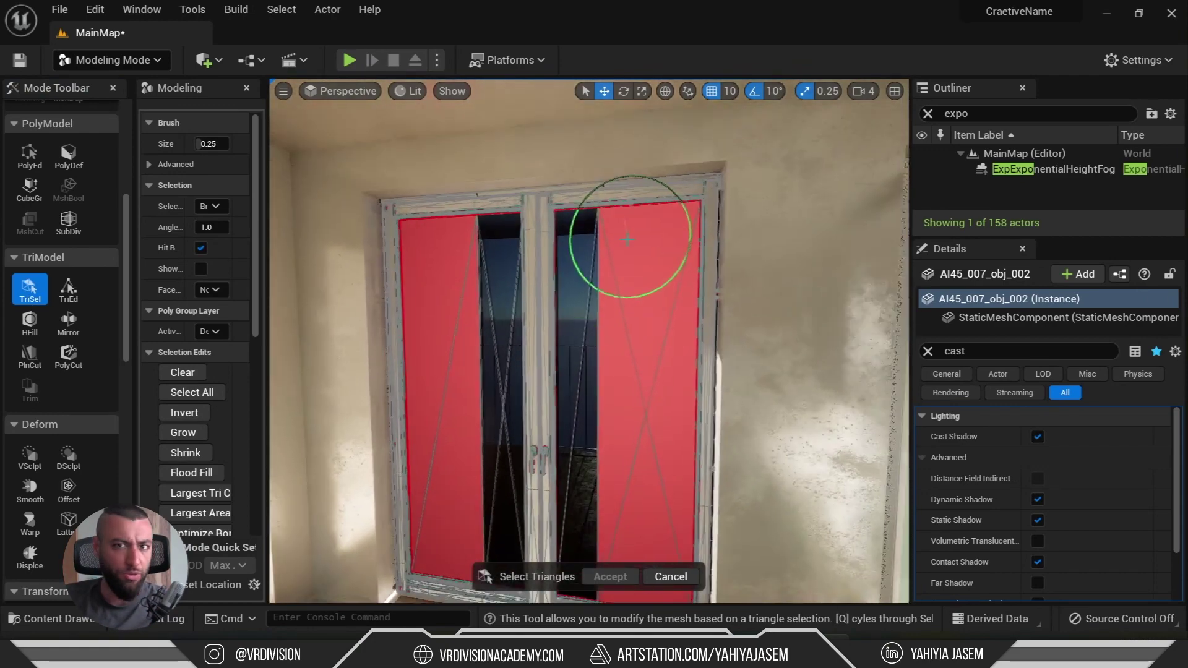
{"action": "mouse_move", "coordinate": [627, 239]}
{"action": "right_mouse_down"}
{"action": "mouse_move", "coordinate": [650, 273]}
{"action": "mouse_move", "coordinate": [625, 291]}
{"action": "mouse_move", "coordinate": [612, 325]}
{"action": "right_mouse_up"}
{"action": "mouse_move", "coordinate": [485, 252]}
{"action": "left_mouse_down"}
{"action": "mouse_move", "coordinate": [681, 278]}
{"action": "mouse_move", "coordinate": [656, 248]}
{"action": "left_mouse_up"}
{"action": "scroll", "coordinate": [810, 282], "scroll_direction": "up", "scroll_amount": 3}
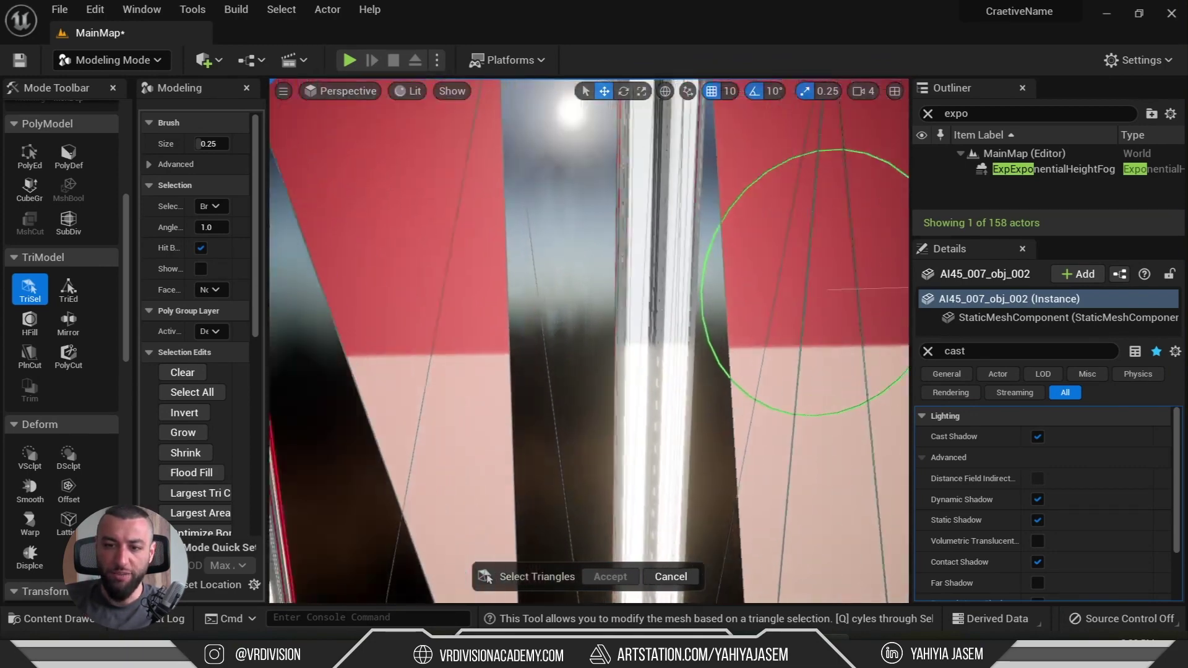
{"action": "scroll", "coordinate": [810, 281], "scroll_direction": "down", "scroll_amount": 5}
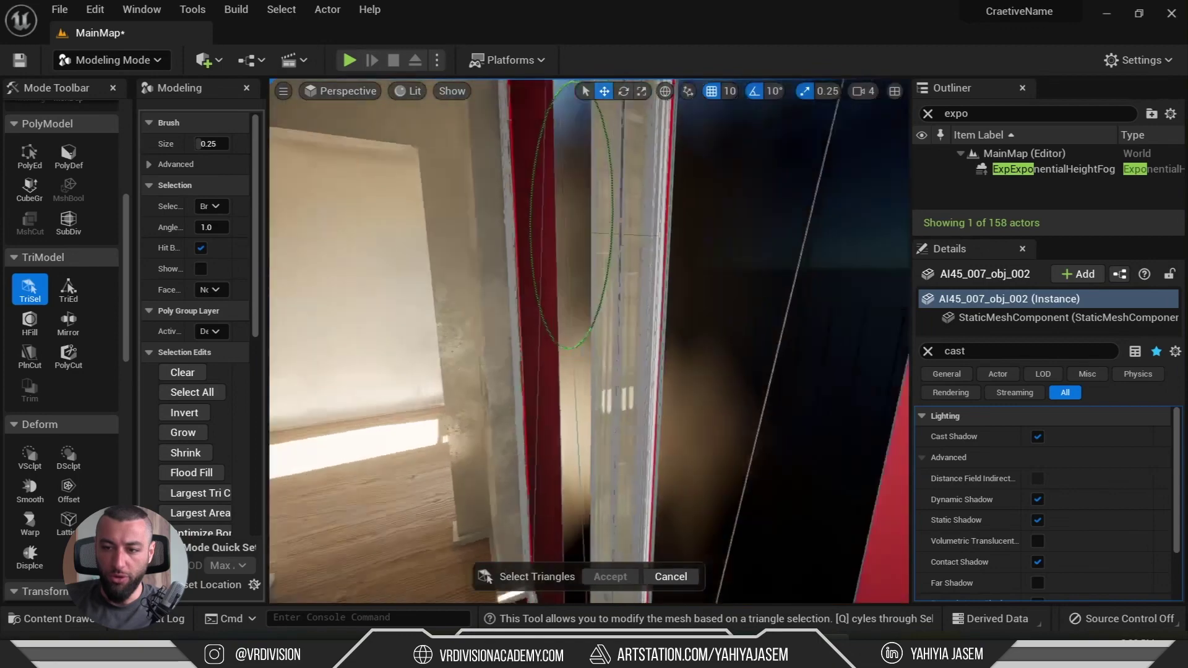
{"action": "scroll", "coordinate": [192, 401], "scroll_direction": "down", "scroll_amount": 2}
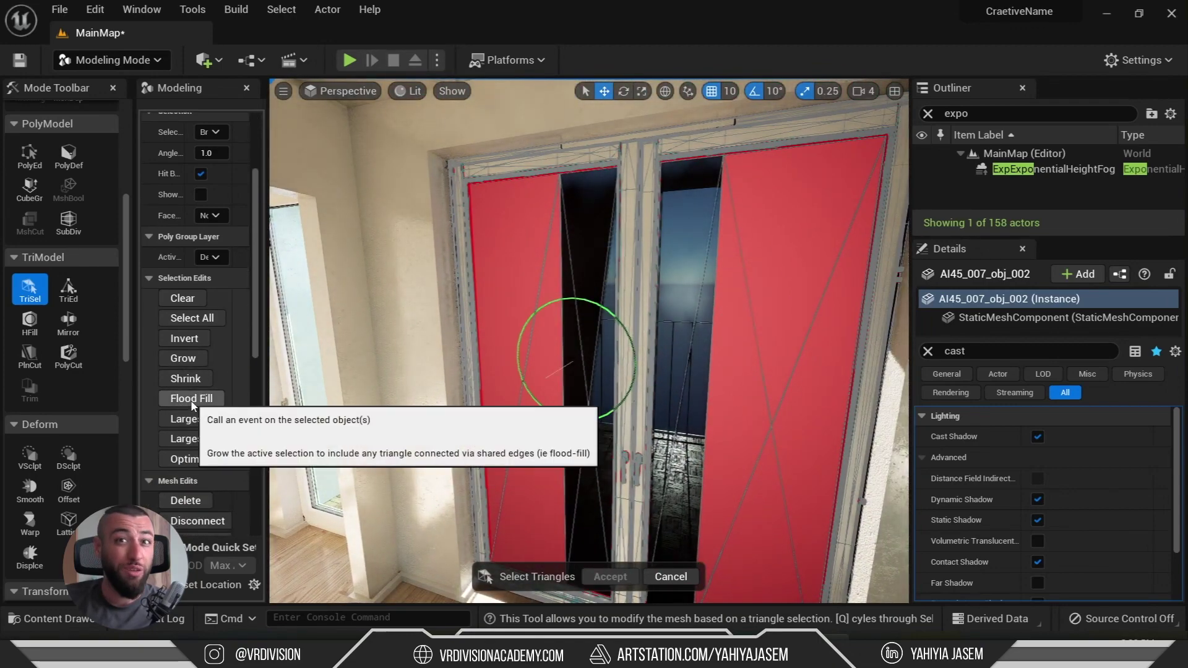
{"action": "left_click", "coordinate": [191, 400]}
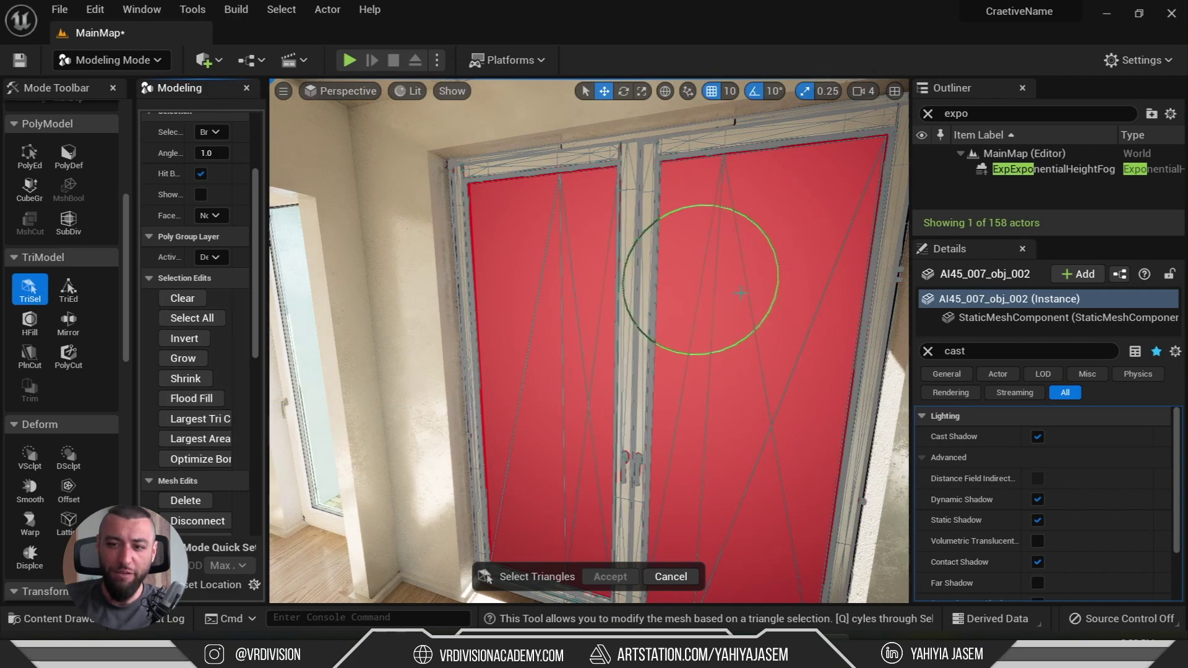
- Separate the selected glass triangles from the double door into their own mesh and accept the edit
{"action": "scroll", "coordinate": [687, 328], "scroll_direction": "down", "scroll_amount": 5}
{"action": "scroll", "coordinate": [187, 329], "scroll_direction": "down", "scroll_amount": 5}
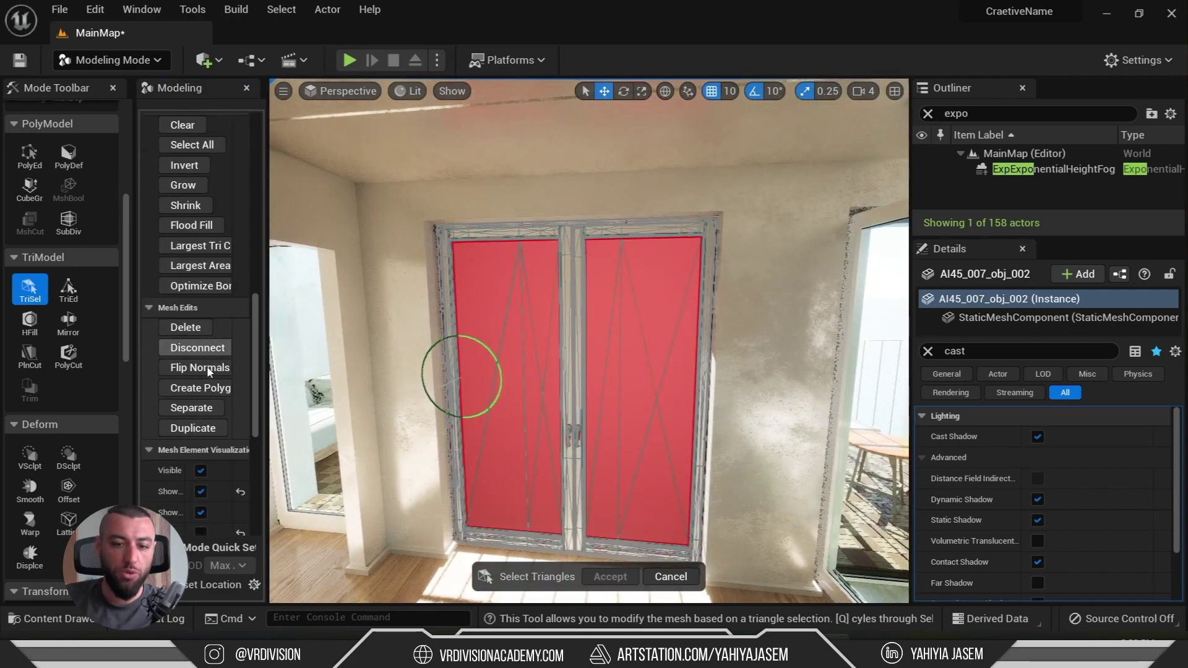
{"action": "left_click", "coordinate": [174, 410]}
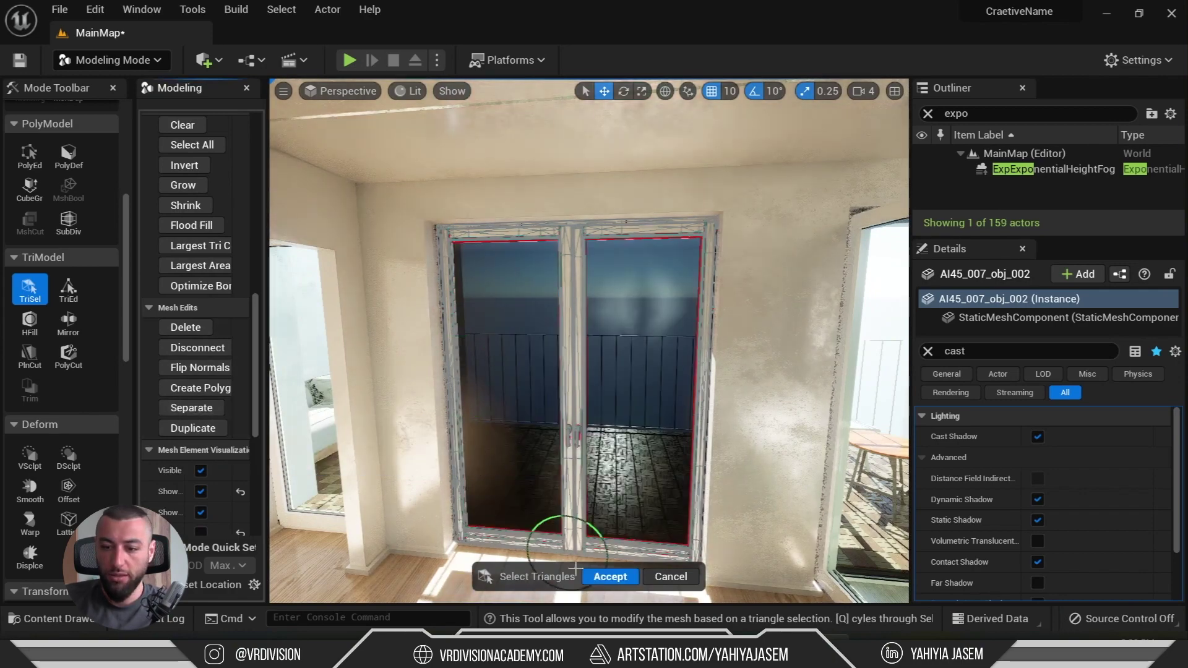
{"action": "key", "text": "Return"}
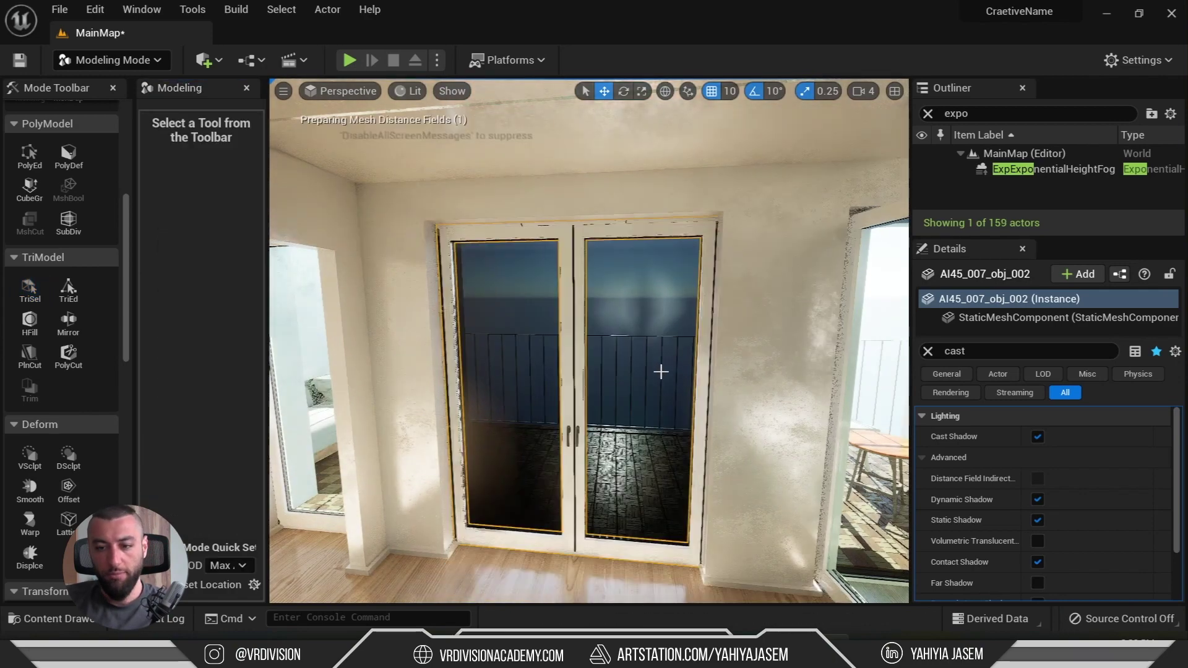
- Select the separated glass mesh AI45_007_obj_002_Submesh, turn off its Cast Shadow, and check the sunlight on the rug
{"action": "right_click_drag", "start_coordinate": [655, 357], "coordinate": [619, 359]}
{"action": "left_click", "coordinate": [657, 232]}
{"action": "left_click", "coordinate": [622, 402]}
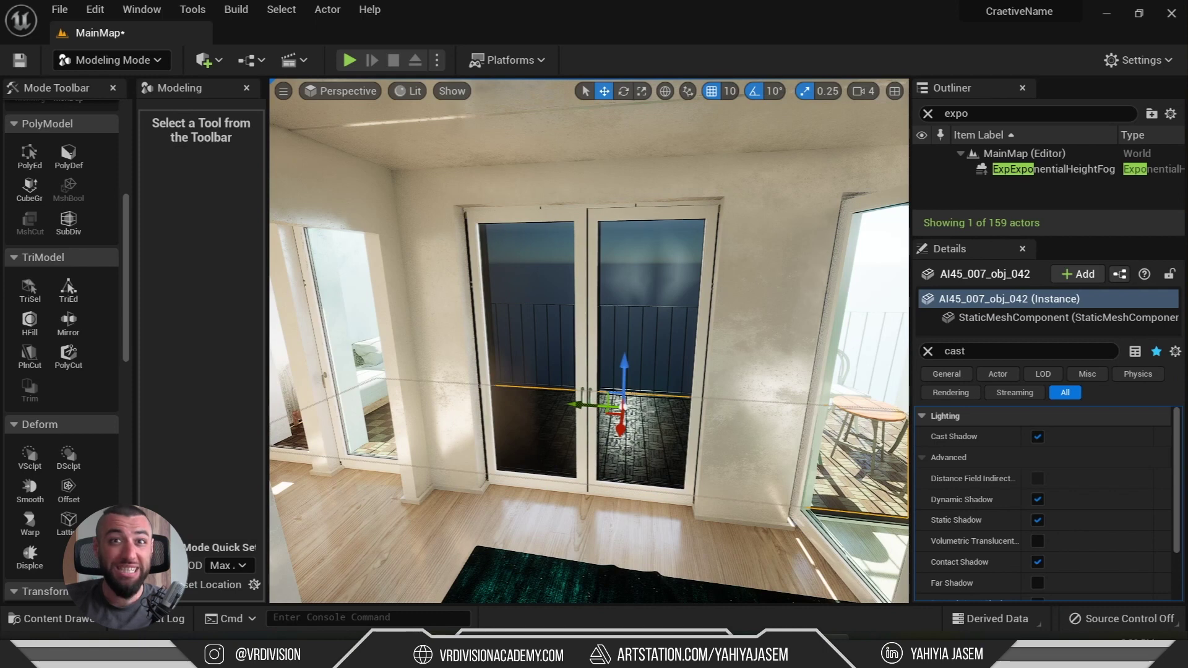
{"action": "left_click", "coordinate": [642, 259]}
{"action": "key", "text": "f"}
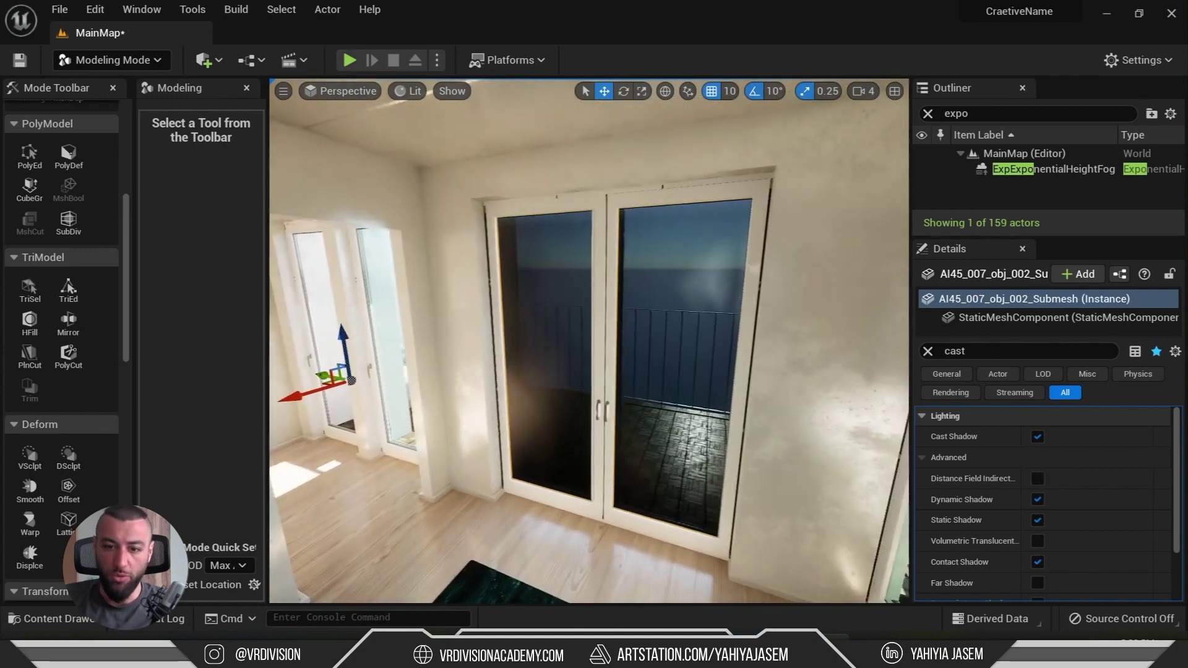
{"action": "left_click", "coordinate": [1038, 437]}
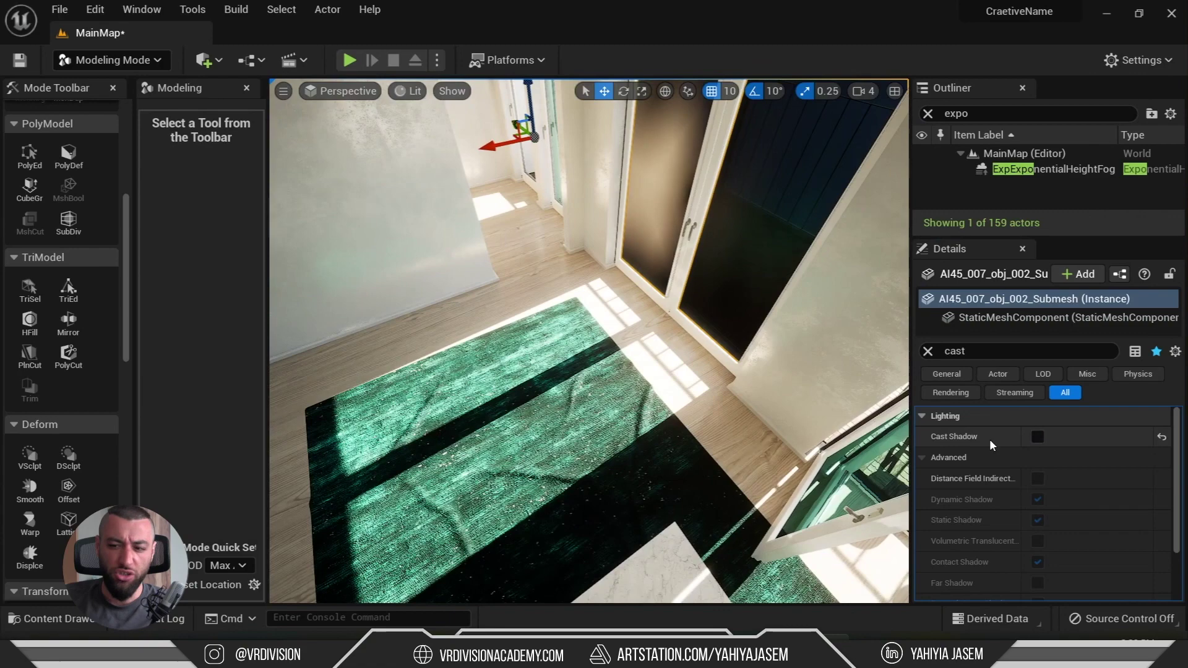
{"action": "right_click_drag", "start_coordinate": [588, 341], "coordinate": [532, 315]}
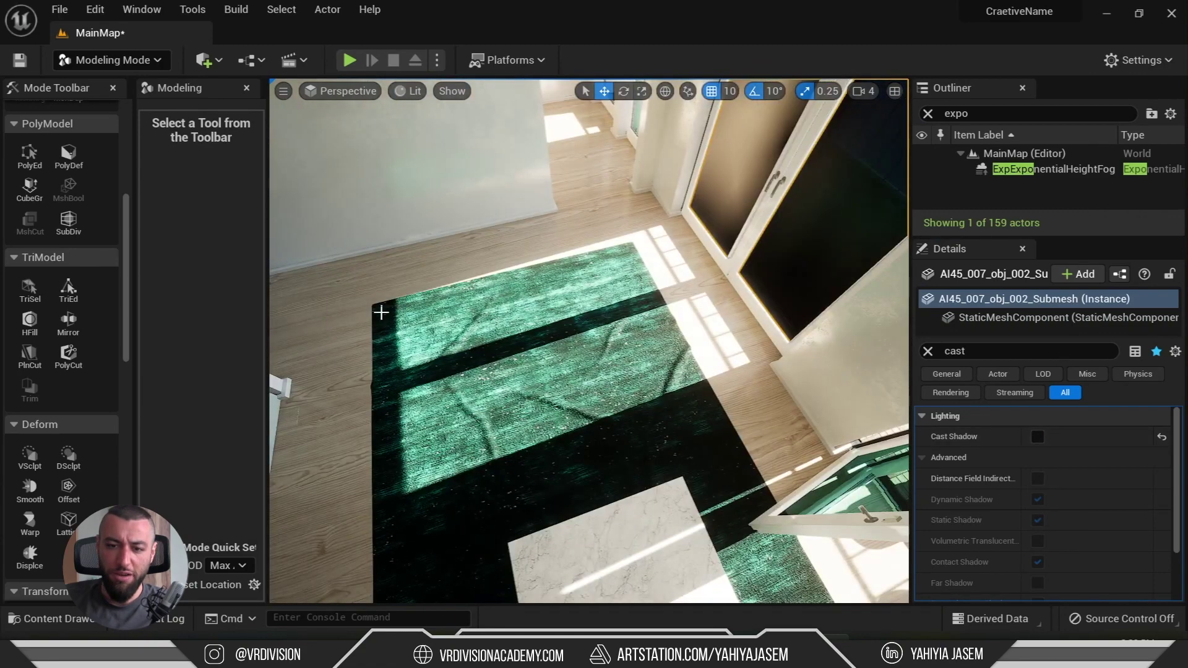
{"action": "right_click_drag", "start_coordinate": [414, 369], "coordinate": [556, 344]}
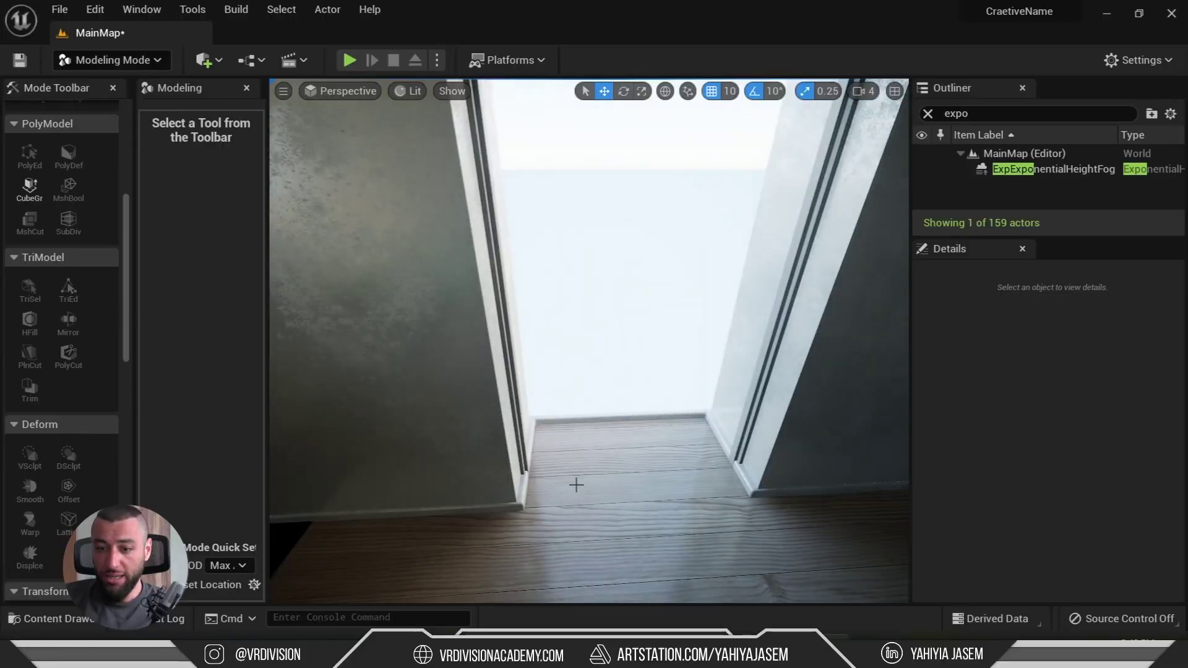
- Select the flat door mesh AI45_007_obj_053 and select its panel triangles using Select Triangles with Flood Fill
{"action": "right_click_drag", "start_coordinate": [577, 486], "coordinate": [594, 415]}
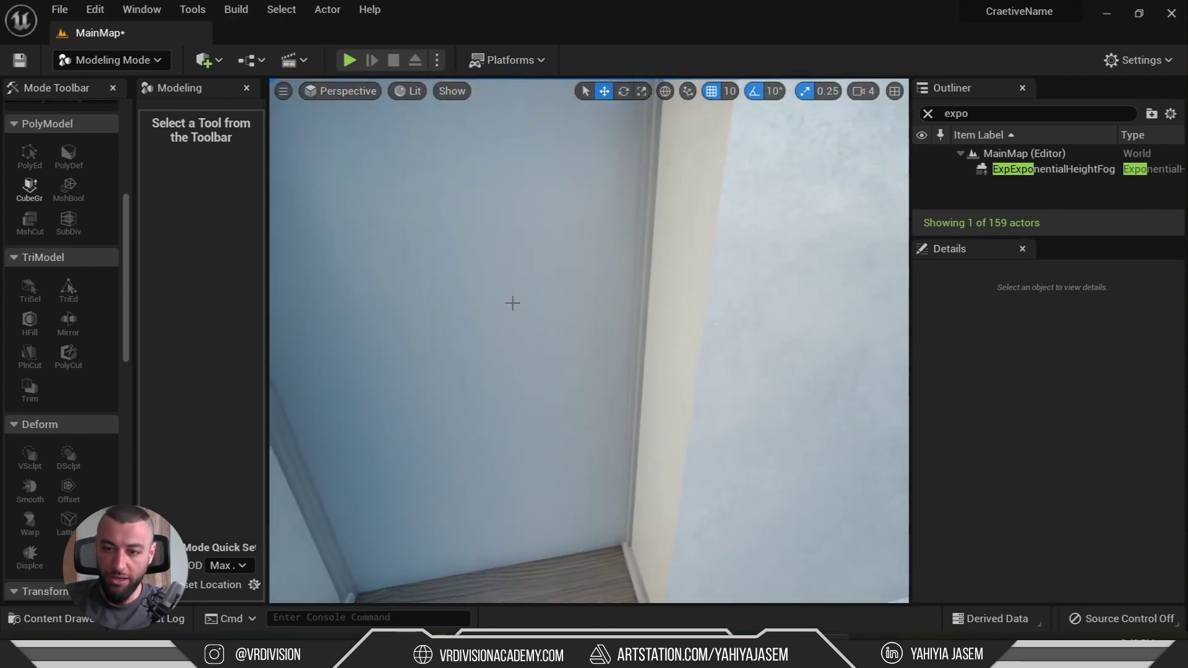
{"action": "left_click", "coordinate": [512, 303]}
{"action": "right_click_drag", "start_coordinate": [513, 303], "coordinate": [538, 310]}
{"action": "left_click", "coordinate": [29, 289]}
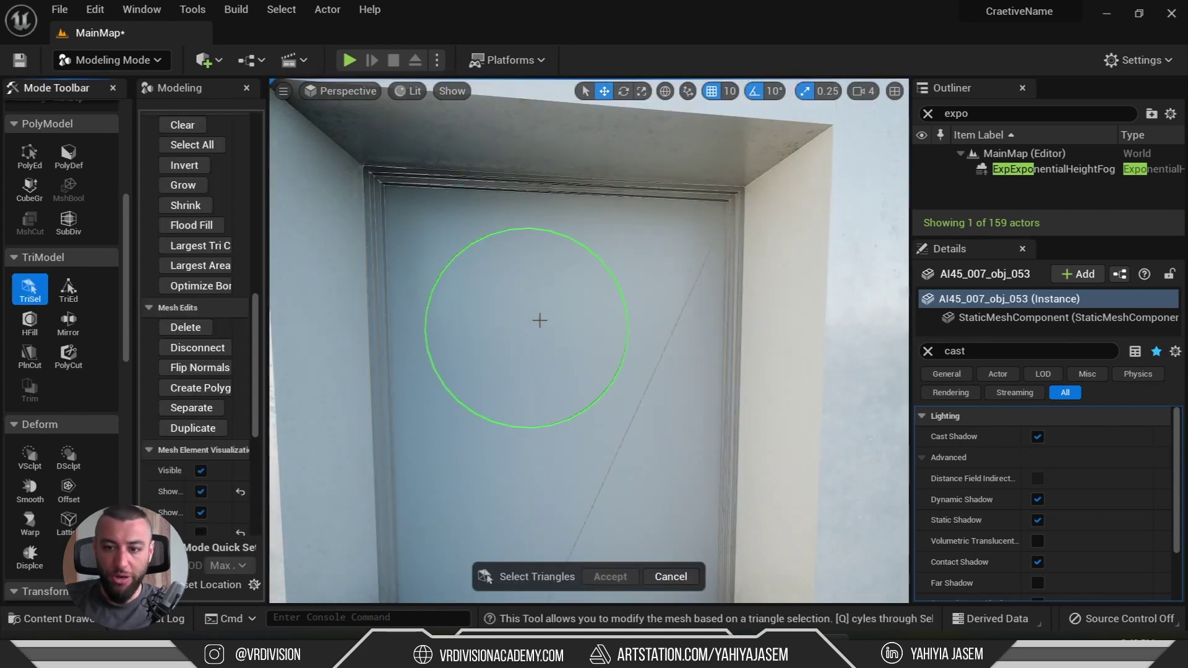
{"action": "left_click", "coordinate": [191, 225]}
{"action": "mouse_move", "coordinate": [611, 279]}
{"action": "right_mouse_down"}
{"action": "mouse_move", "coordinate": [686, 198]}
{"action": "mouse_move", "coordinate": [521, 330]}
{"action": "mouse_move", "coordinate": [544, 495]}
{"action": "mouse_move", "coordinate": [687, 175]}
{"action": "mouse_move", "coordinate": [559, 204]}
{"action": "mouse_move", "coordinate": [672, 248]}
{"action": "mouse_move", "coordinate": [737, 198]}
{"action": "mouse_move", "coordinate": [619, 124]}
{"action": "mouse_move", "coordinate": [619, 352]}
{"action": "mouse_move", "coordinate": [711, 411]}
{"action": "mouse_move", "coordinate": [737, 332]}
{"action": "mouse_move", "coordinate": [580, 195]}
{"action": "right_mouse_up"}
{"action": "right_click_drag", "start_coordinate": [617, 250], "coordinate": [432, 344]}
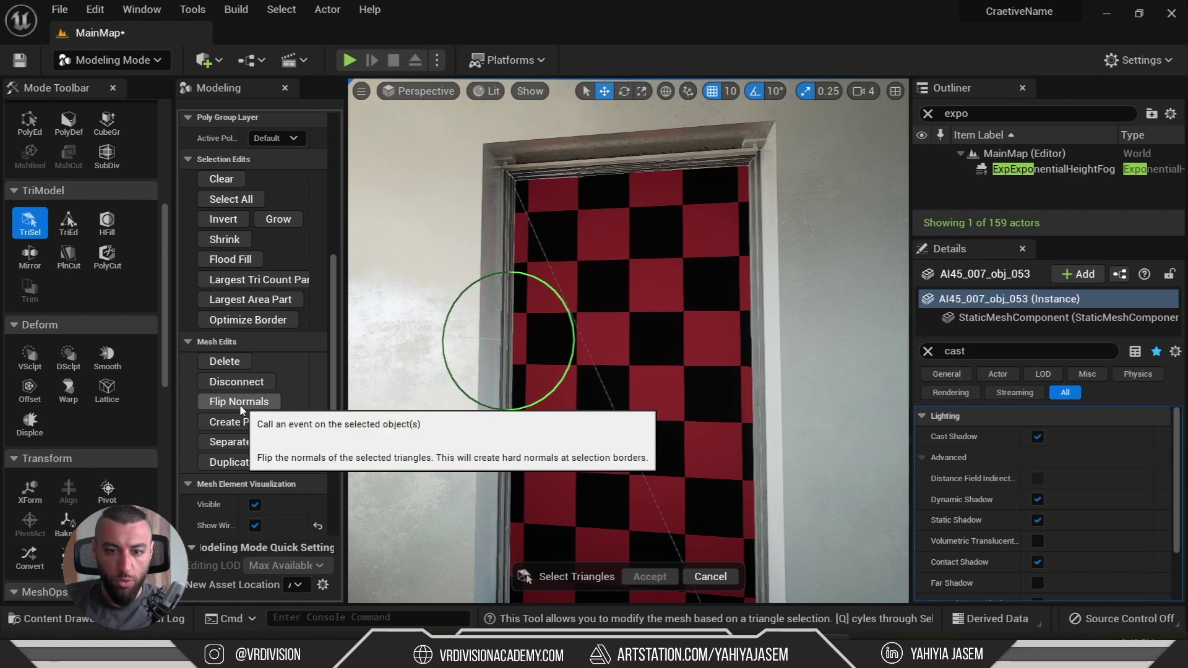
- Flip the normals of the door panel's selected triangles, check it from around the doorway, and accept the edit
{"action": "left_click", "coordinate": [230, 402]}
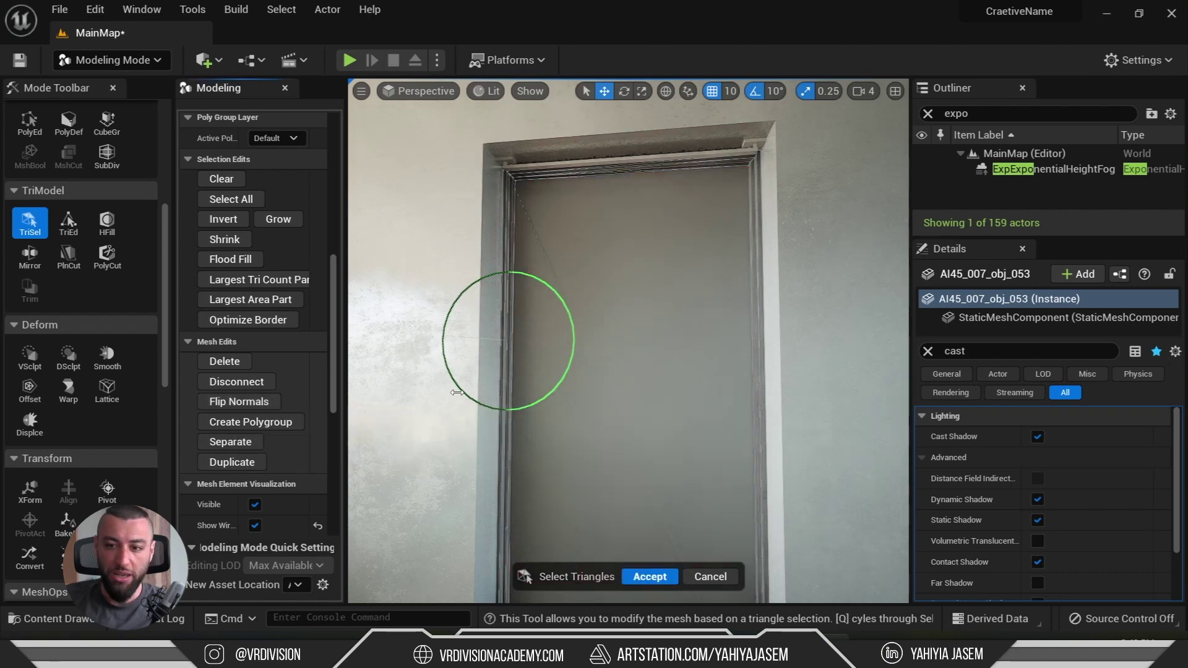
{"action": "right_click_drag", "start_coordinate": [504, 345], "coordinate": [559, 241]}
{"action": "mouse_move", "coordinate": [601, 277]}
{"action": "right_mouse_down"}
{"action": "mouse_move", "coordinate": [703, 451]}
{"action": "mouse_move", "coordinate": [644, 491]}
{"action": "mouse_move", "coordinate": [582, 594]}
{"action": "right_mouse_up"}
{"action": "right_click_drag", "start_coordinate": [677, 527], "coordinate": [594, 402]}
{"action": "key", "text": "Return"}
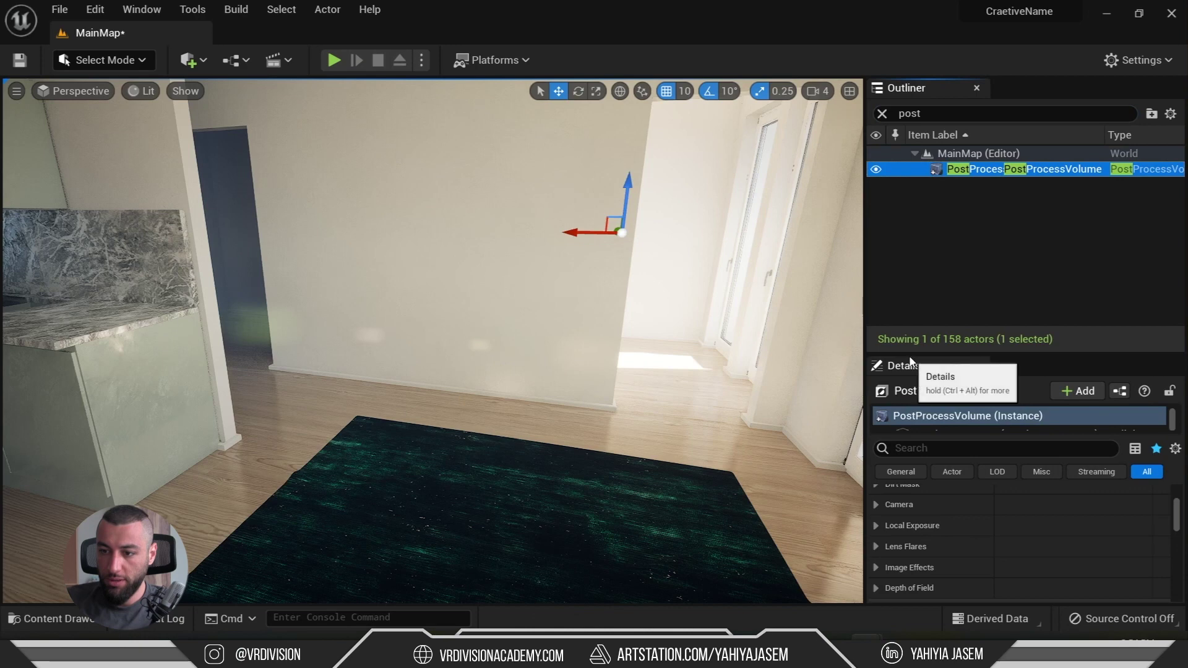
- Enlarge the Details area and bring up the PostProcessVolume's Global Illumination and Reflections settings
{"action": "left_click_drag", "start_coordinate": [909, 351], "coordinate": [917, 244]}
{"action": "scroll", "coordinate": [942, 396], "scroll_direction": "down", "scroll_amount": 2}
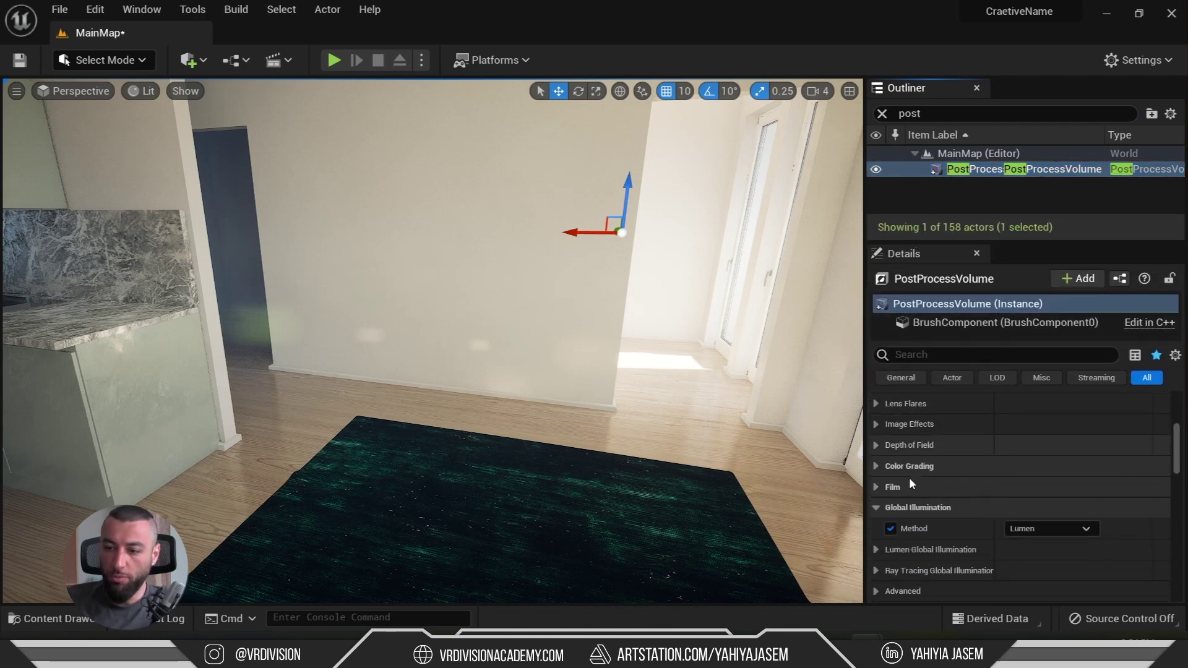
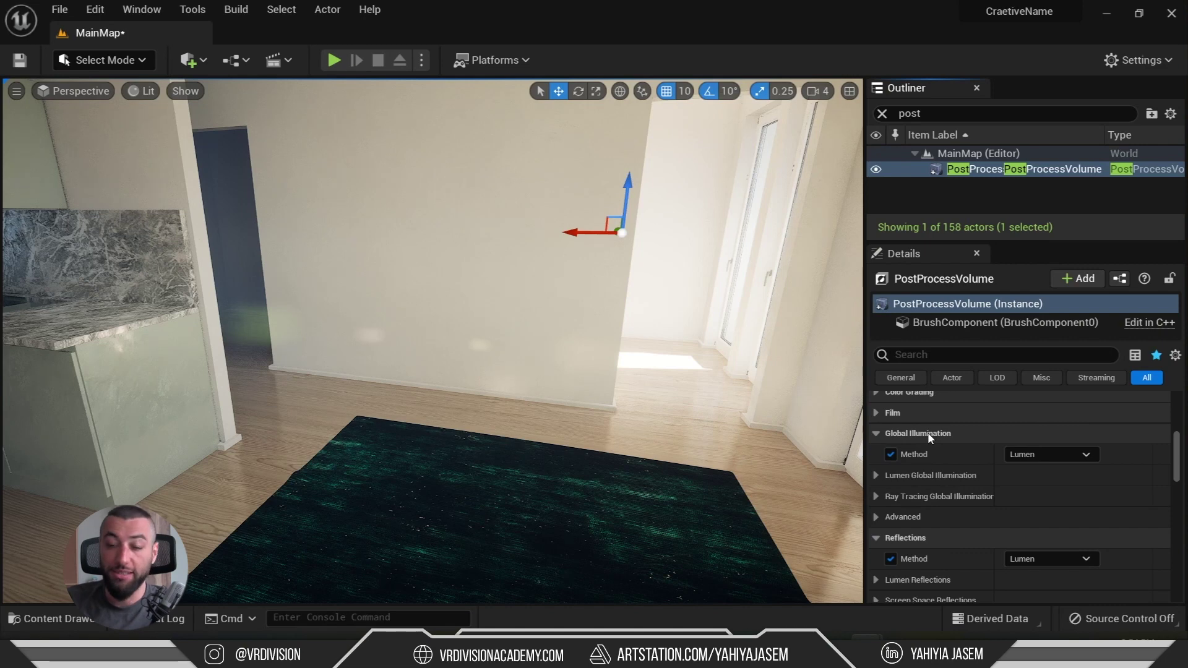
{"action": "scroll", "coordinate": [938, 452], "scroll_direction": "down", "scroll_amount": 1}
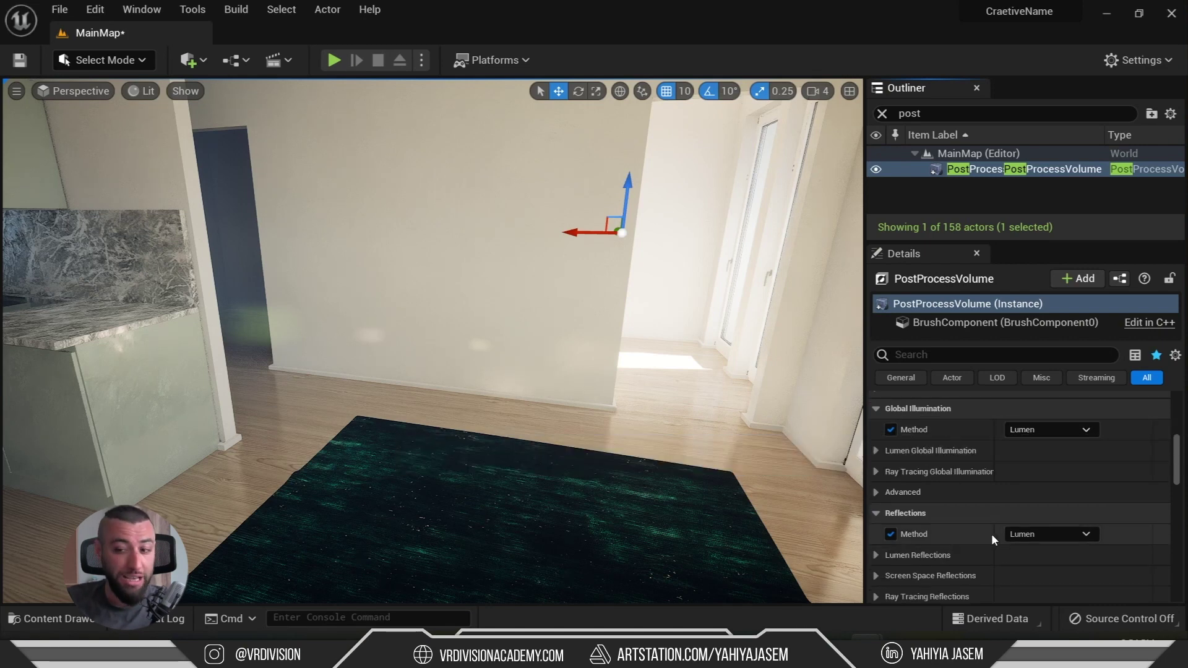
{"action": "scroll", "coordinate": [993, 527], "scroll_direction": "down", "scroll_amount": 2}
{"action": "scroll", "coordinate": [950, 489], "scroll_direction": "up", "scroll_amount": 1}
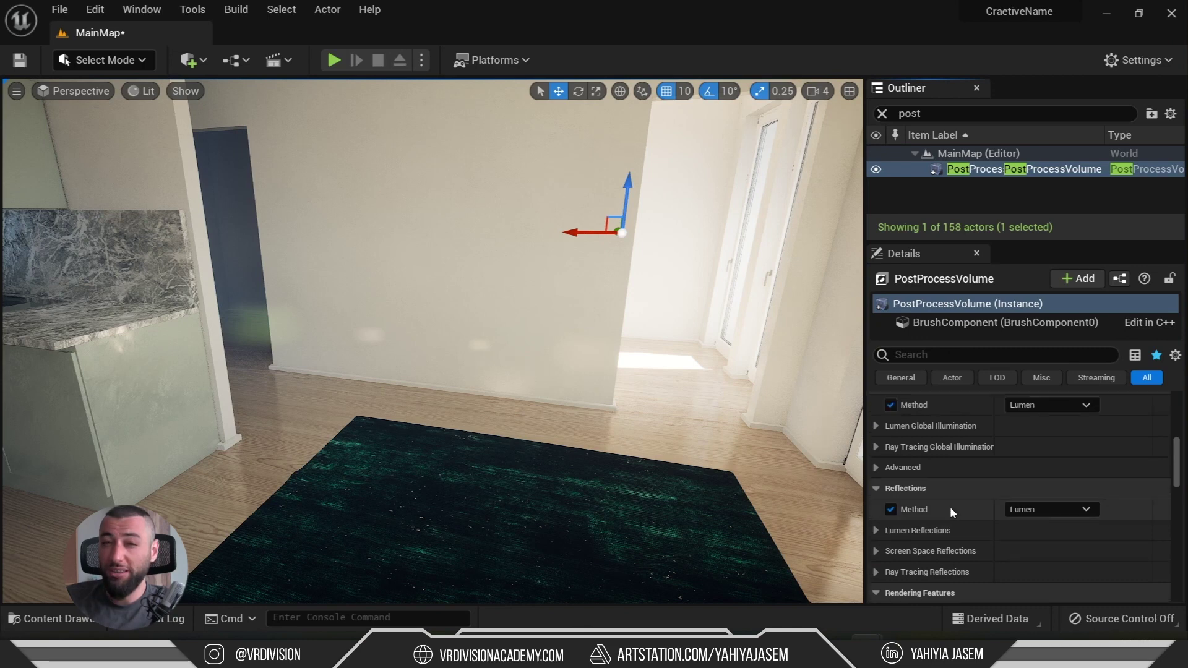
- Expand the Lumen Global Illumination and Lumen Reflections settings and widen the column of property names
{"action": "left_click", "coordinate": [880, 424]}
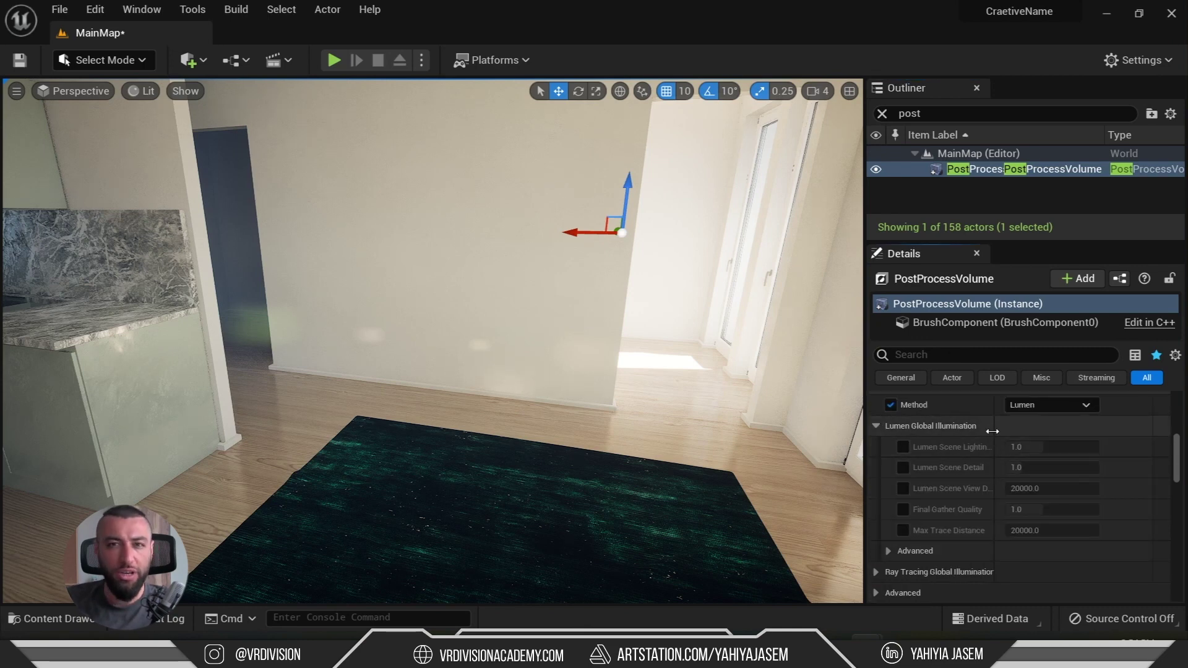
{"action": "scroll", "coordinate": [965, 470], "scroll_direction": "down", "scroll_amount": 4}
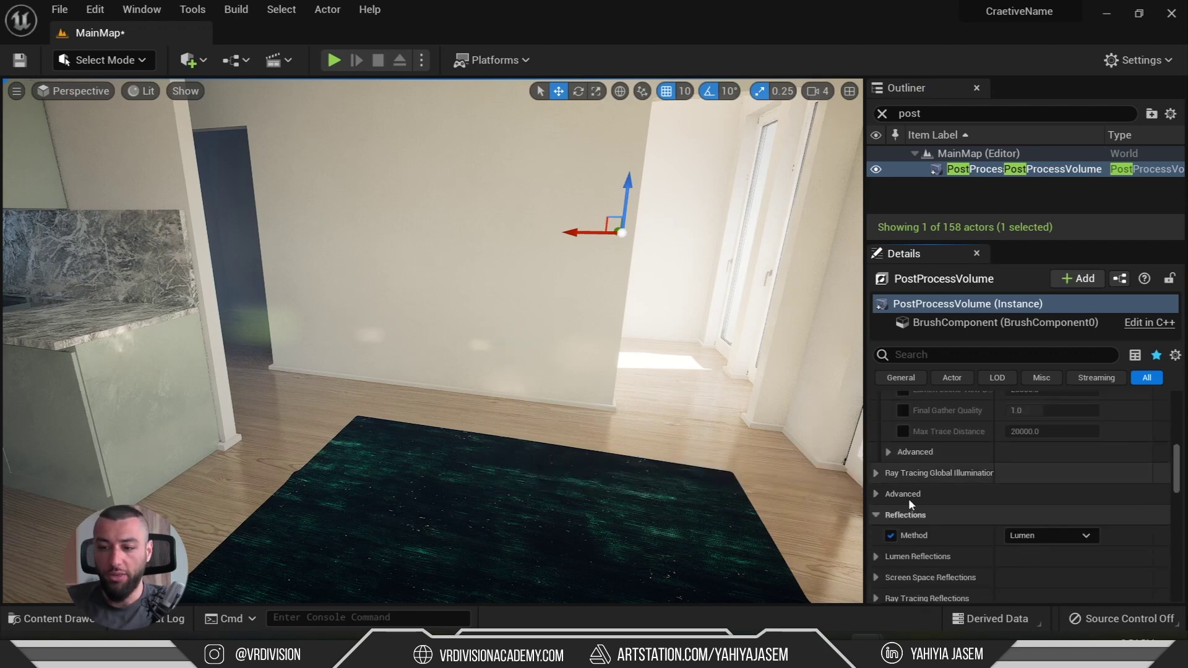
{"action": "left_click", "coordinate": [878, 556]}
{"action": "scroll", "coordinate": [938, 540], "scroll_direction": "down", "scroll_amount": 2}
{"action": "scroll", "coordinate": [950, 540], "scroll_direction": "up", "scroll_amount": 6}
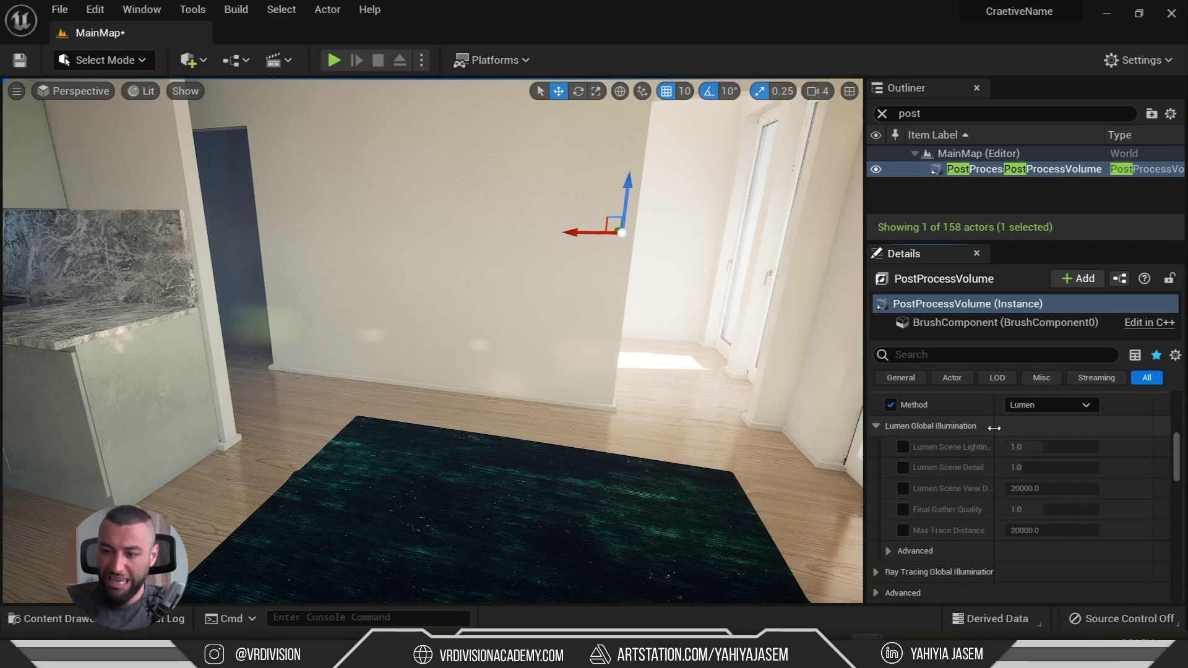
{"action": "left_click_drag", "start_coordinate": [998, 429], "coordinate": [1032, 429]}
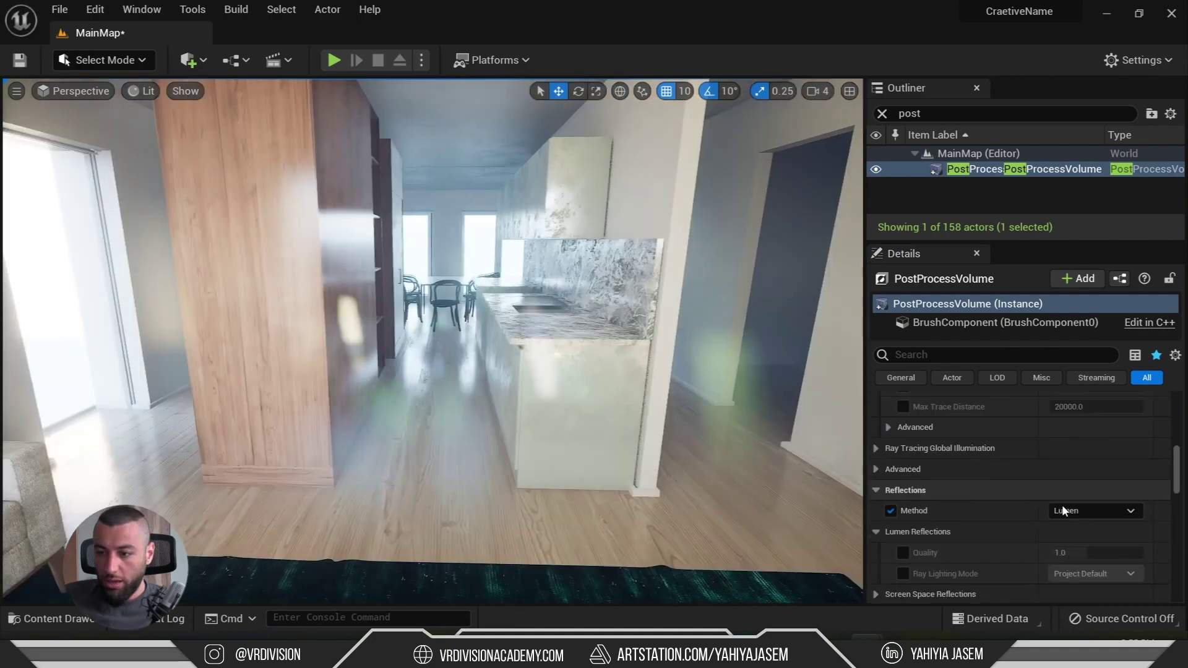
- Enable the PostProcessVolume's Final Gather Quality, set it to 0.25, and check the effect on the kitchen area
{"action": "scroll", "coordinate": [1012, 504], "scroll_direction": "up", "scroll_amount": 3}
{"action": "scroll", "coordinate": [1021, 489], "scroll_direction": "up", "scroll_amount": 1}
{"action": "right_click_drag", "start_coordinate": [577, 388], "coordinate": [577, 389]}
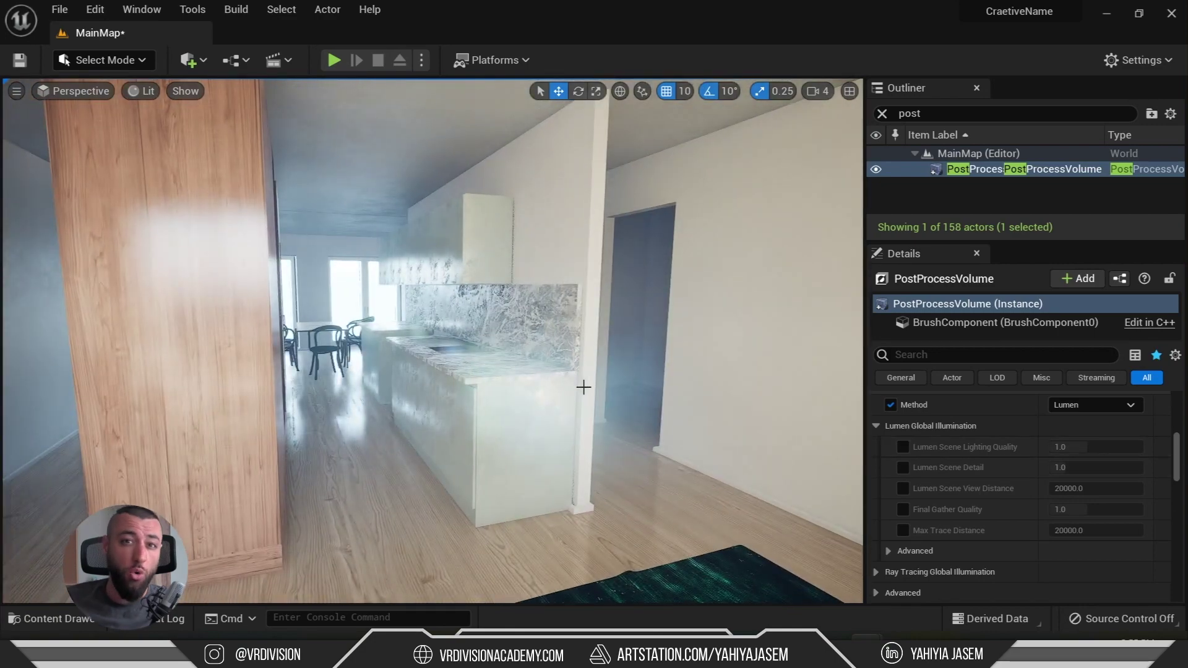
{"action": "scroll", "coordinate": [1016, 477], "scroll_direction": "down", "scroll_amount": 2}
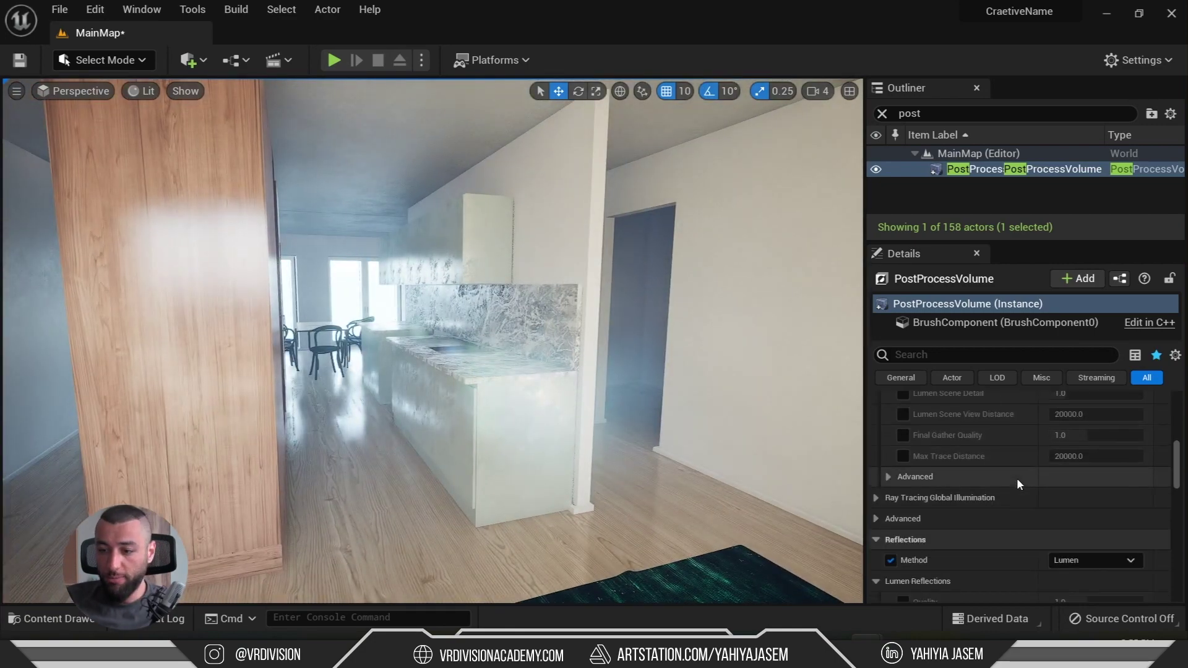
{"action": "scroll", "coordinate": [1025, 477], "scroll_direction": "down", "scroll_amount": 2}
{"action": "scroll", "coordinate": [990, 520], "scroll_direction": "down", "scroll_amount": 2}
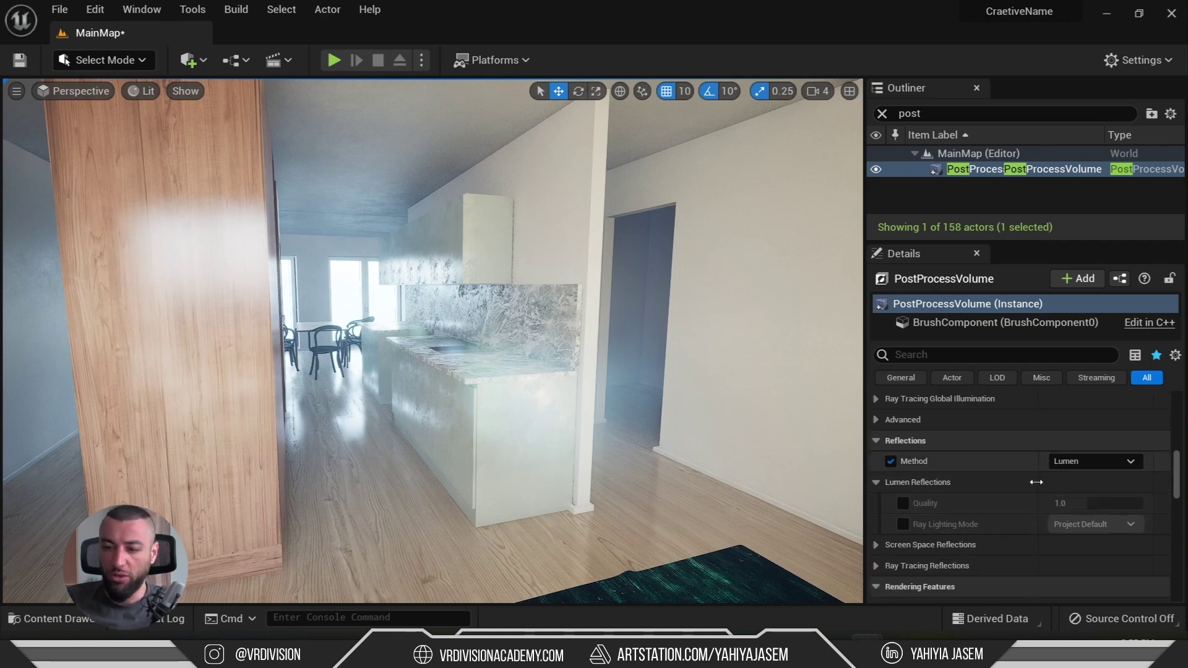
{"action": "scroll", "coordinate": [975, 495], "scroll_direction": "up", "scroll_amount": 7}
{"action": "left_click", "coordinate": [902, 510]}
{"action": "left_click_drag", "start_coordinate": [1095, 509], "coordinate": [1064, 509]}
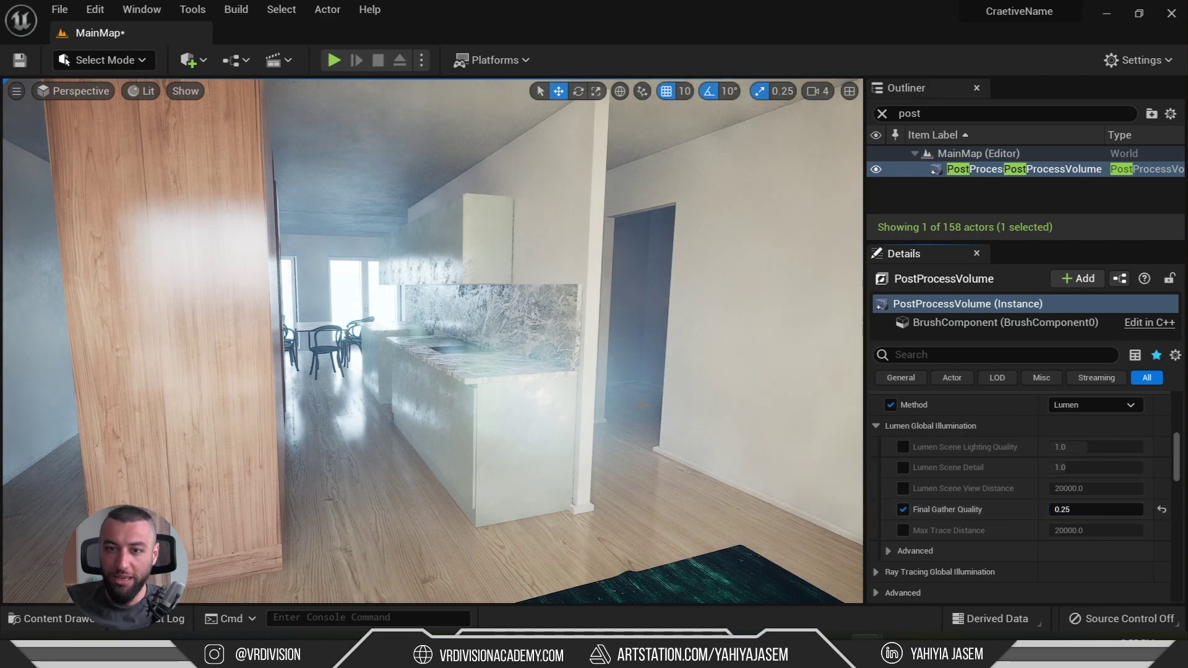
{"action": "left_click_drag", "start_coordinate": [702, 432], "coordinate": [717, 415]}
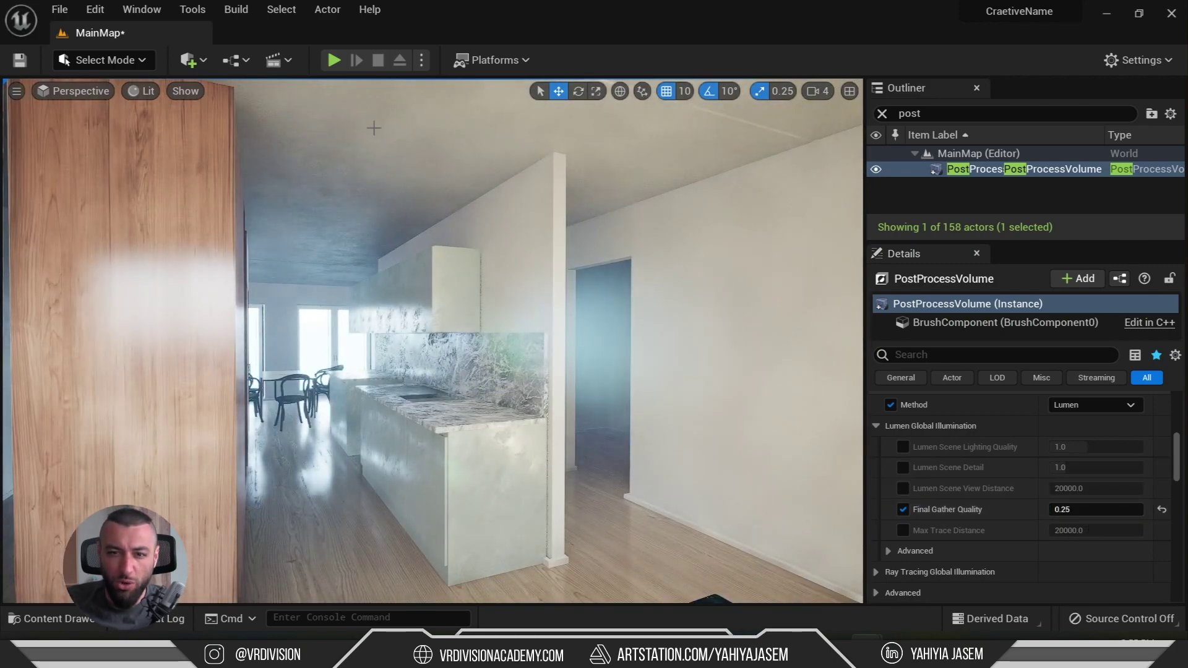
- Switch the viewport to Lighting Only, reset Final Gather Quality to its default, and check the wall and kitchen shading
{"action": "left_click", "coordinate": [144, 91]}
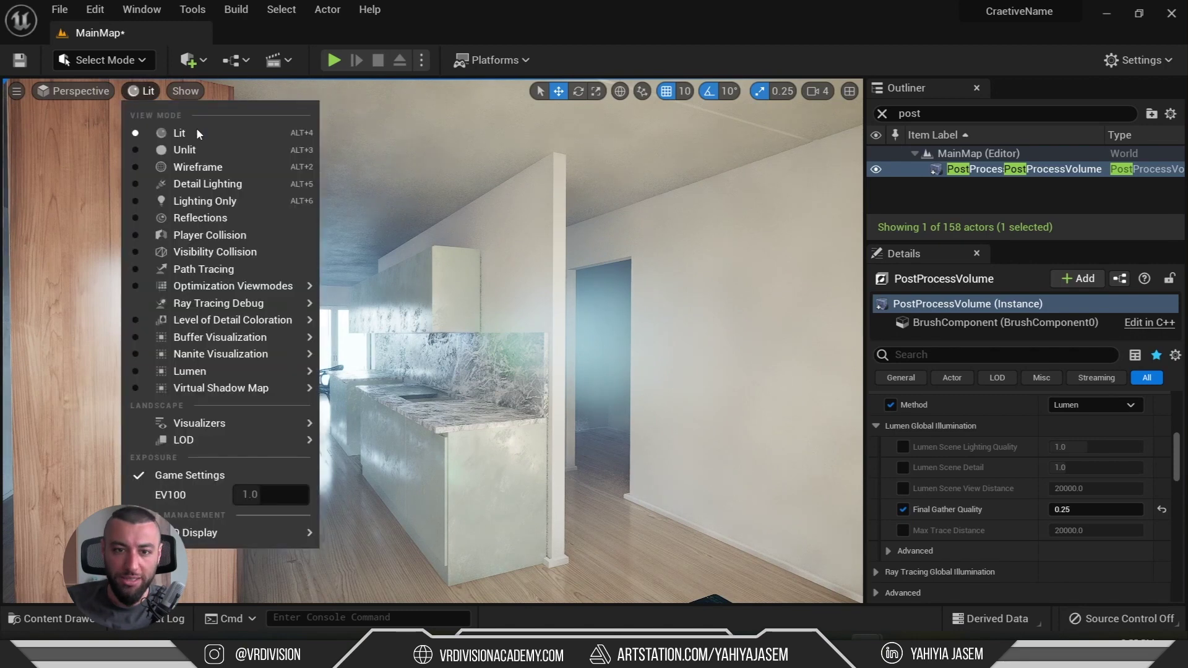
{"action": "left_click", "coordinate": [204, 201]}
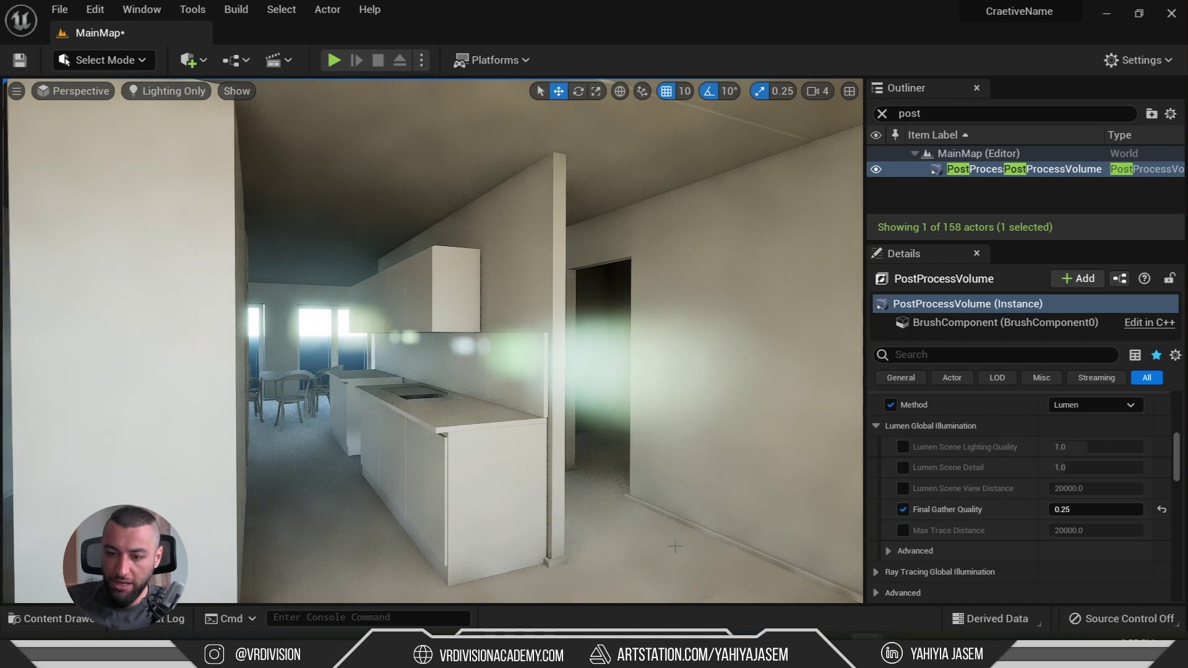
{"action": "left_click", "coordinate": [1161, 510]}
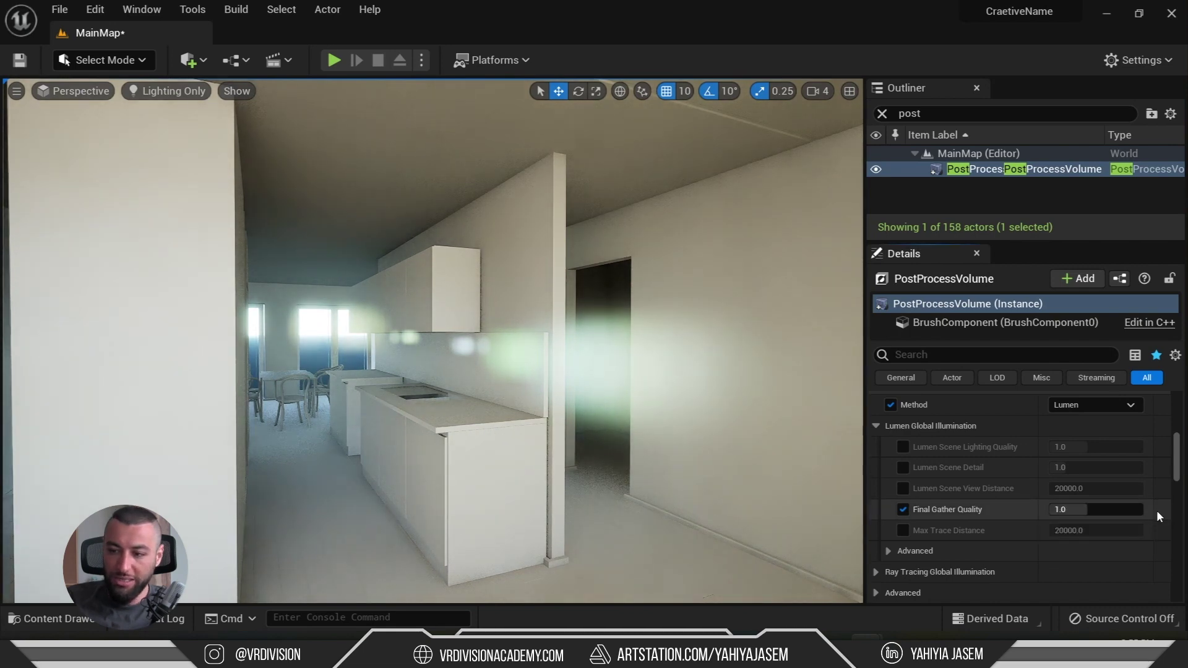
{"action": "key", "text": "w"}
{"action": "right_click_drag", "start_coordinate": [433, 341], "coordinate": [743, 467]}
- Set Final Gather Quality to 0.25 and turn on the viewport's FPS display
{"action": "left_click", "coordinate": [1070, 509]}
{"action": "type", "text": "0.25"}
{"action": "key", "text": "Return"}
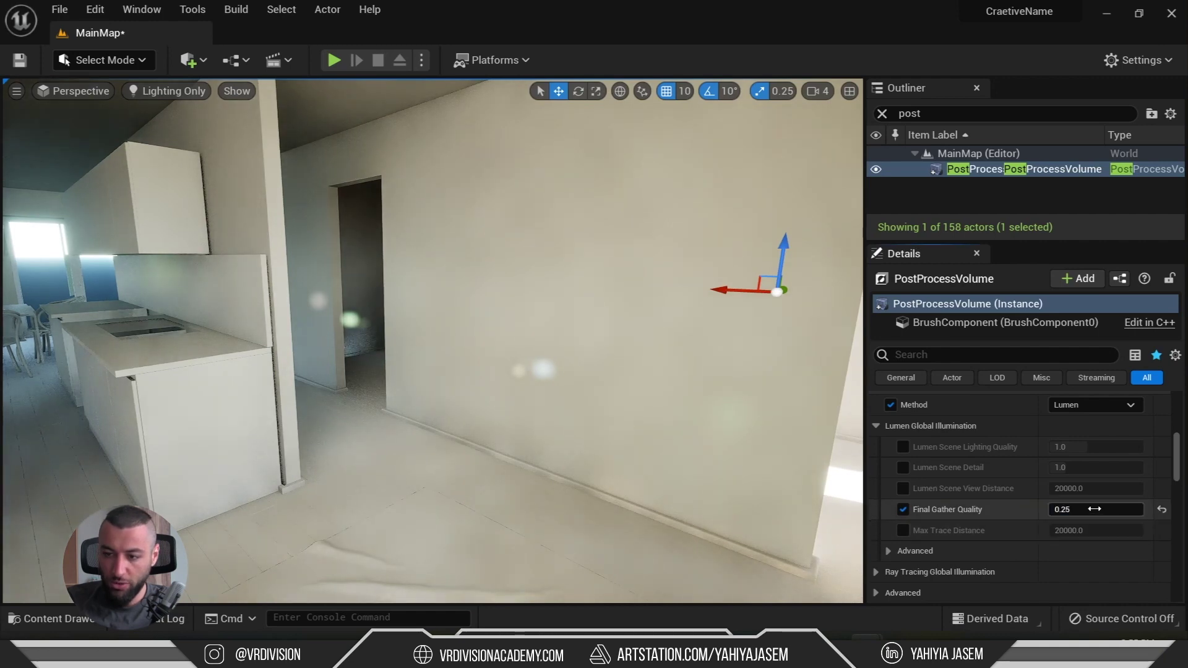
{"action": "left_click", "coordinate": [18, 92]}
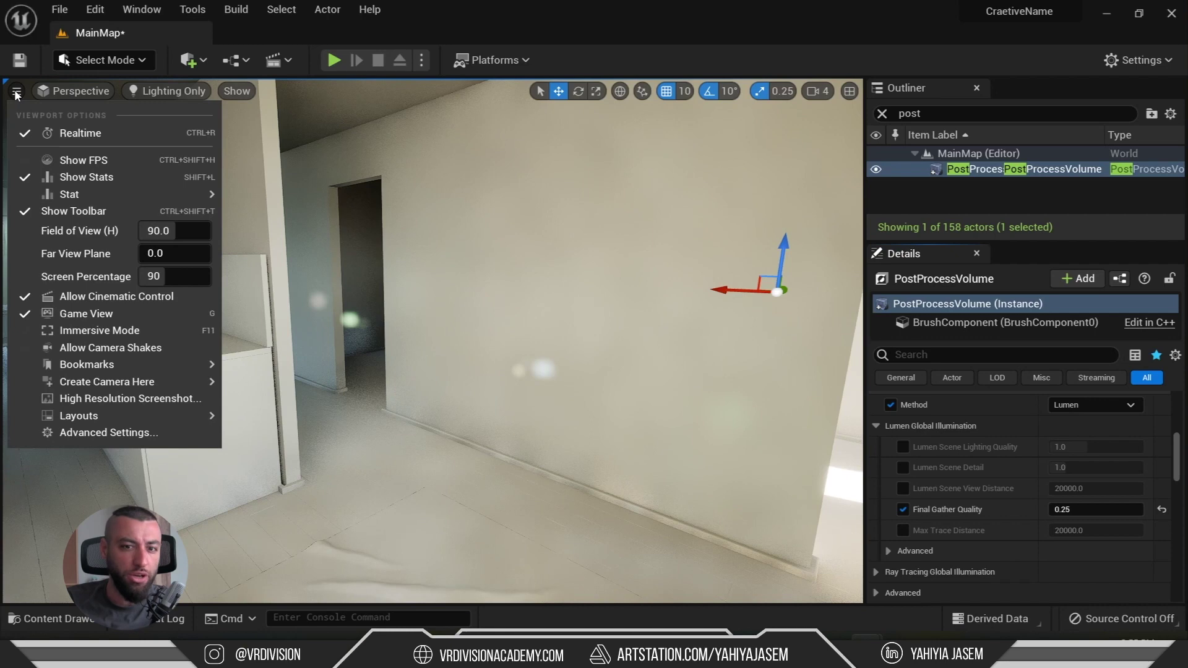
{"action": "left_click", "coordinate": [84, 160]}
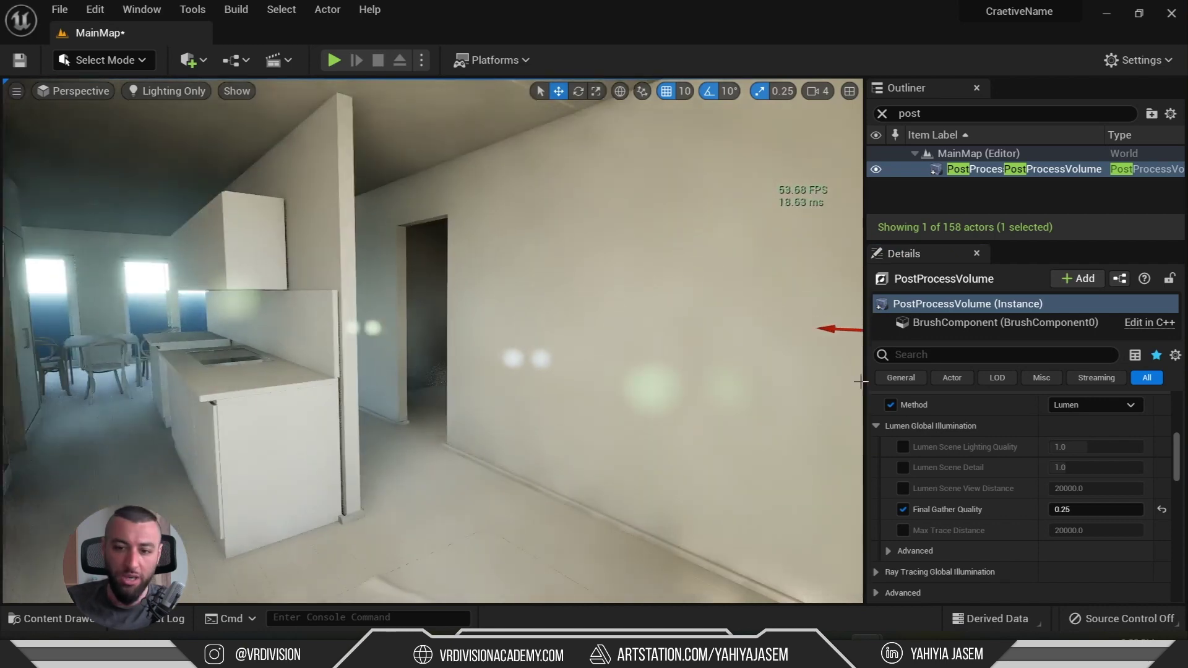
- Set Final Gather Quality to 2, and enable and adjust Lumen Scene Lighting Quality
{"action": "left_click", "coordinate": [1095, 509]}
{"action": "type", "text": "2"}
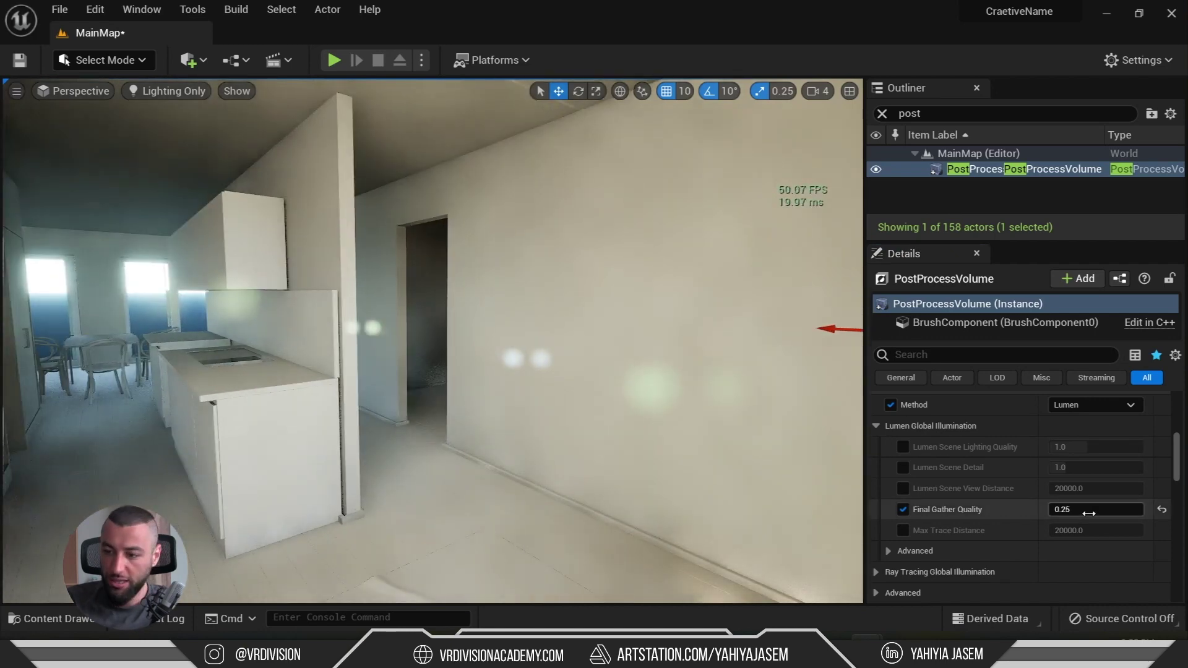
{"action": "key", "text": "Return"}
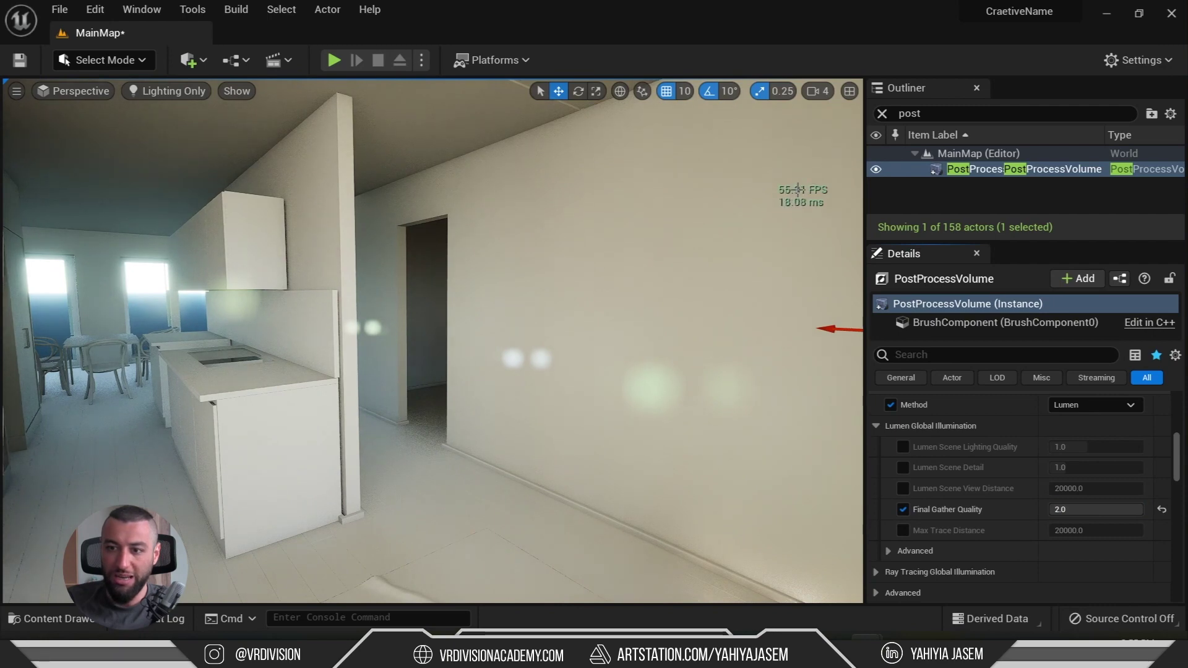
{"action": "left_click", "coordinate": [902, 446]}
{"action": "left_click", "coordinate": [1096, 446]}
{"action": "type", "text": "2352"}
{"action": "key", "text": "Return"}
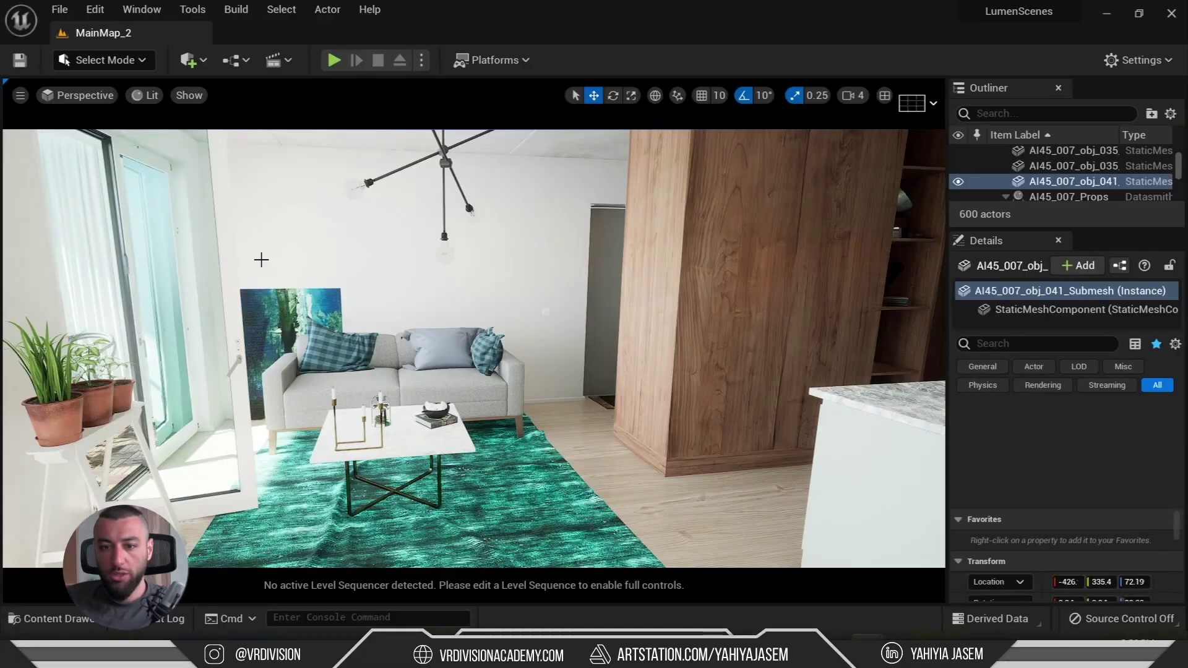
- Look around the living room, kitchen and balcony doors of the MainMap_2 level in the LumenScenes project
{"action": "right_click", "coordinate": [292, 257]}
{"action": "key", "text": "Escape"}
{"action": "key", "text": "Escape"}
{"action": "key", "text": "g"}
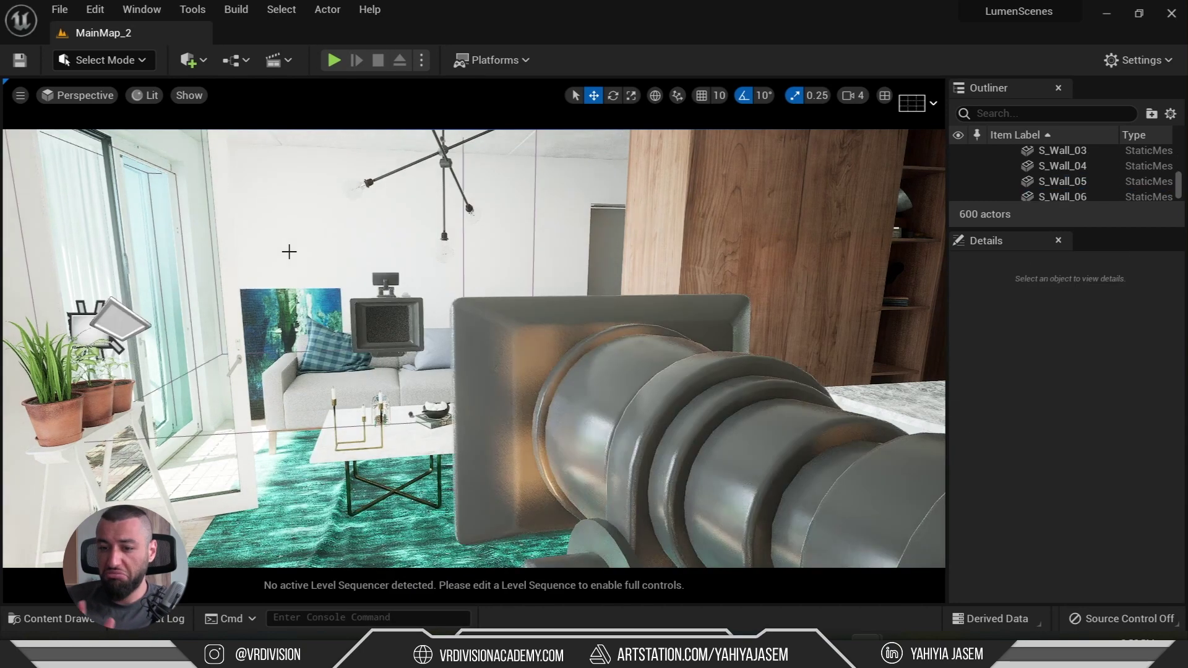
{"action": "right_click_drag", "start_coordinate": [289, 251], "coordinate": [739, 260]}
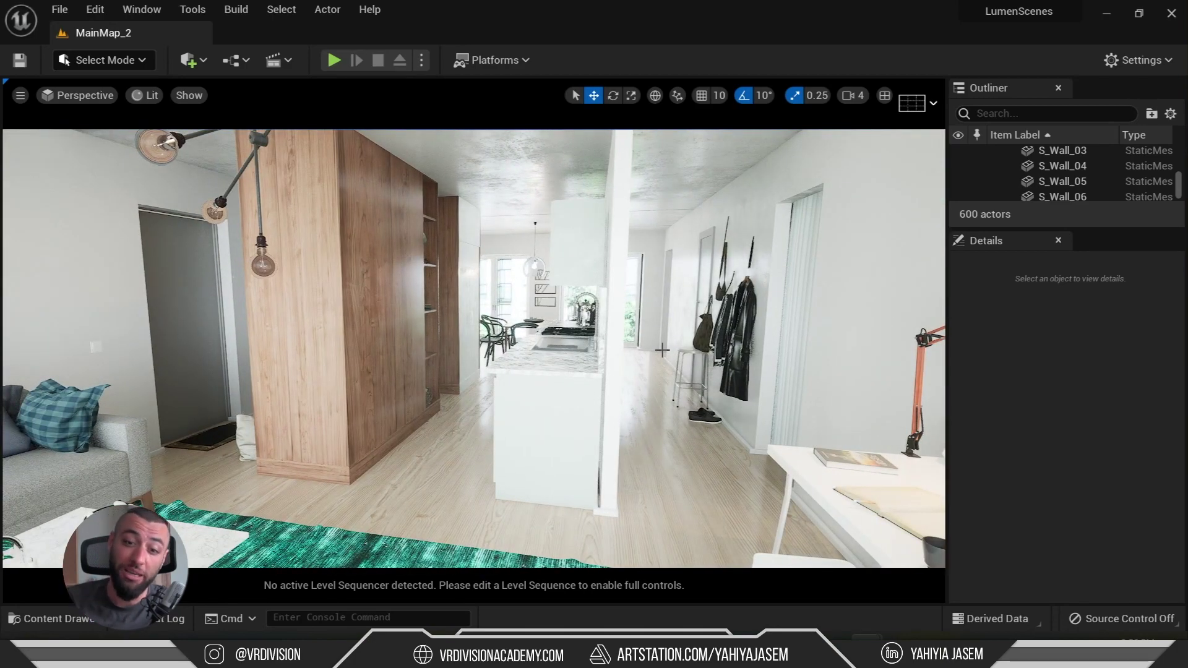
{"action": "right_click_drag", "start_coordinate": [649, 360], "coordinate": [565, 308]}
{"action": "right_click_drag", "start_coordinate": [659, 292], "coordinate": [588, 286]}
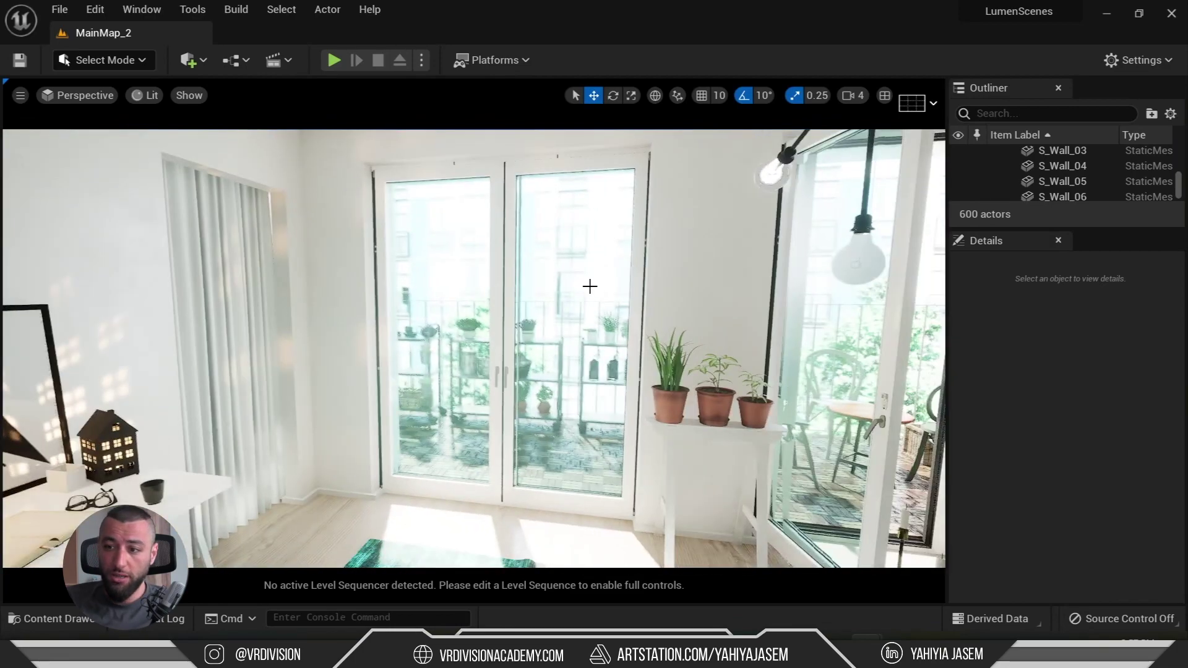
- Turn on Cast Shadow for the double balcony door's glass and check the light on the floor and rug
{"action": "left_click", "coordinate": [588, 286]}
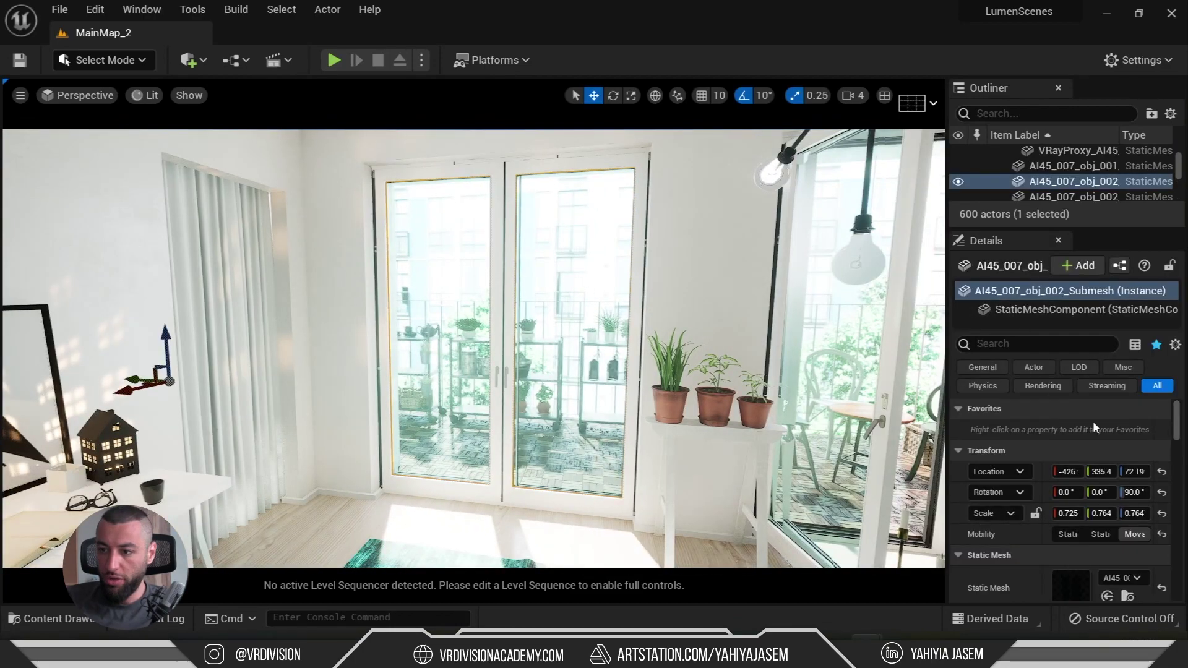
{"action": "left_click", "coordinate": [1018, 349]}
{"action": "type", "text": "cast"}
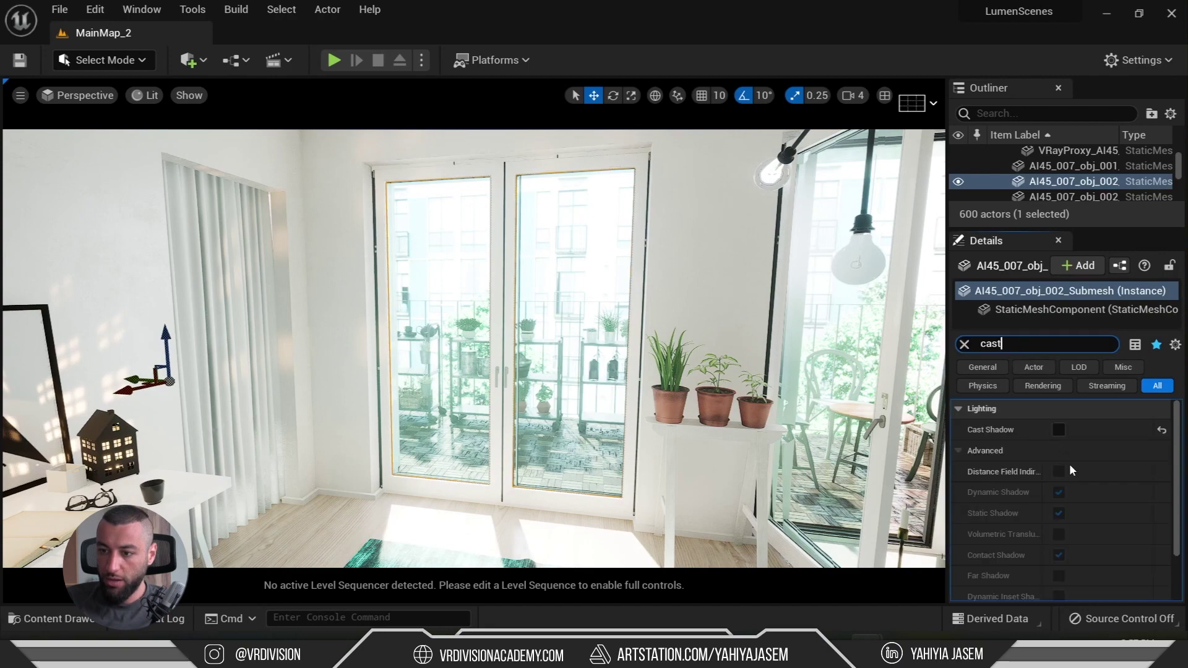
{"action": "left_click", "coordinate": [1058, 430]}
{"action": "right_click_drag", "start_coordinate": [578, 393], "coordinate": [490, 390]}
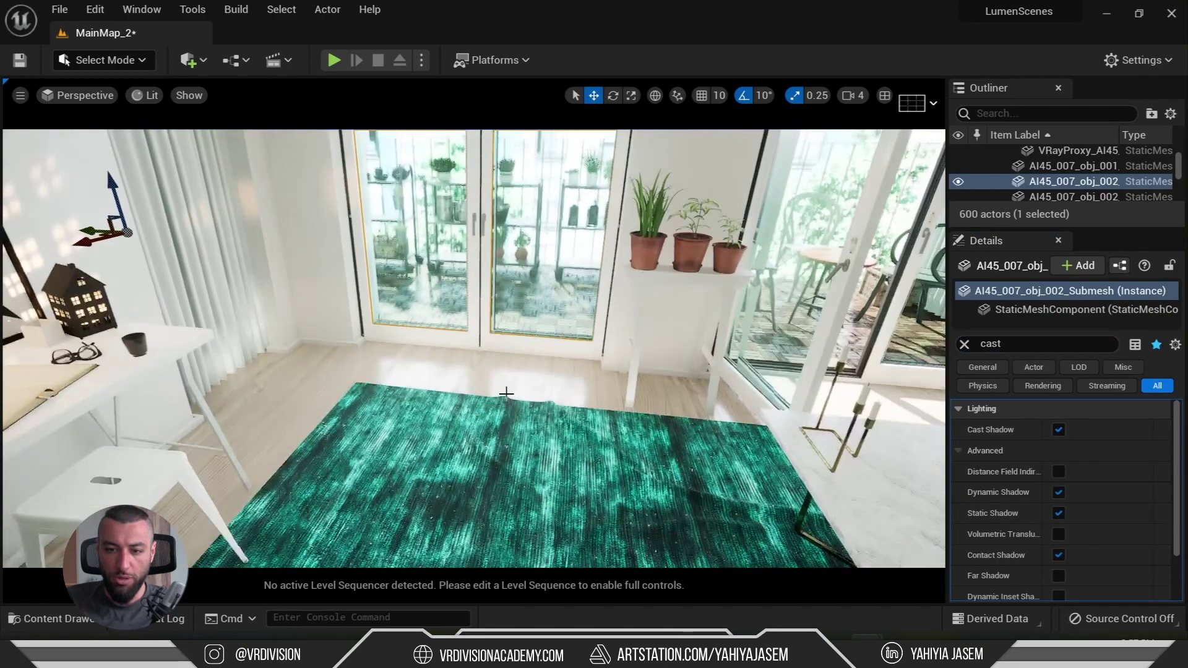
- Clear the selection, toggle the editor icons, and examine the light around the balcony doors and living room
{"action": "right_click_drag", "start_coordinate": [614, 368], "coordinate": [614, 367]}
{"action": "key", "text": "Escape"}
{"action": "key", "text": "g"}
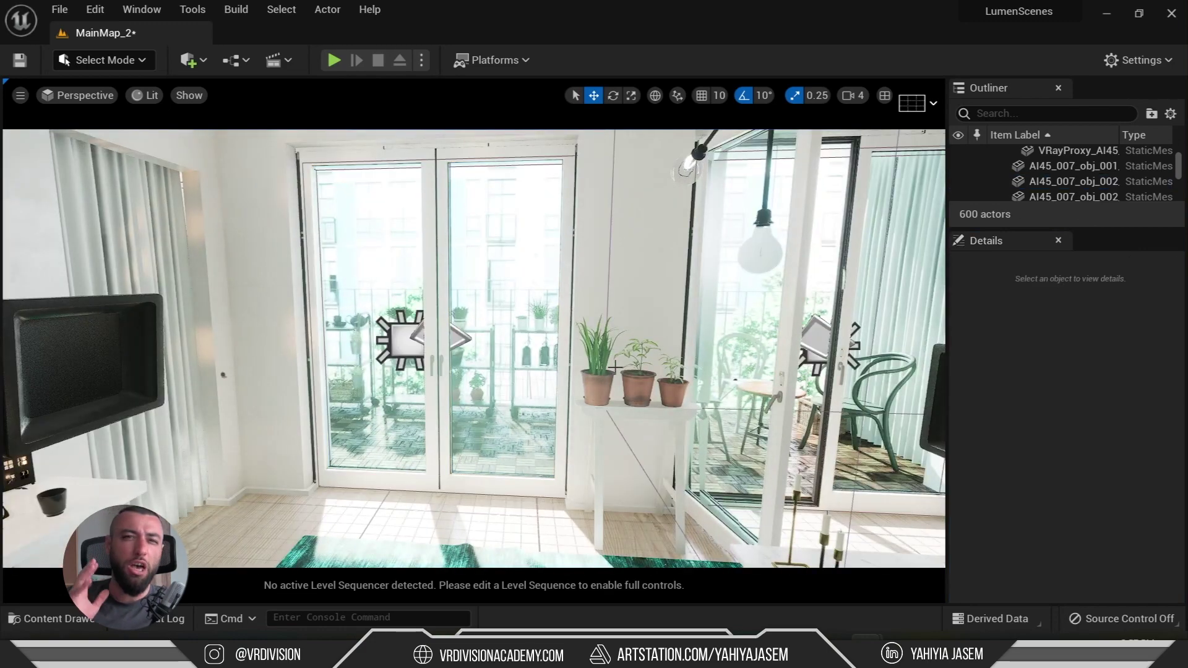
{"action": "key", "text": "g"}
{"action": "right_click_drag", "start_coordinate": [614, 367], "coordinate": [614, 368]}
{"action": "right_click_drag", "start_coordinate": [392, 224], "coordinate": [392, 224]}
{"action": "right_click_drag", "start_coordinate": [549, 342], "coordinate": [408, 384]}
- Open the MainMap_1 level from the AI45_007 Maps folder without saving the changes to MainMap_2
{"action": "left_click", "coordinate": [409, 385]}
{"action": "scroll", "coordinate": [663, 371], "scroll_direction": "down", "scroll_amount": 10}
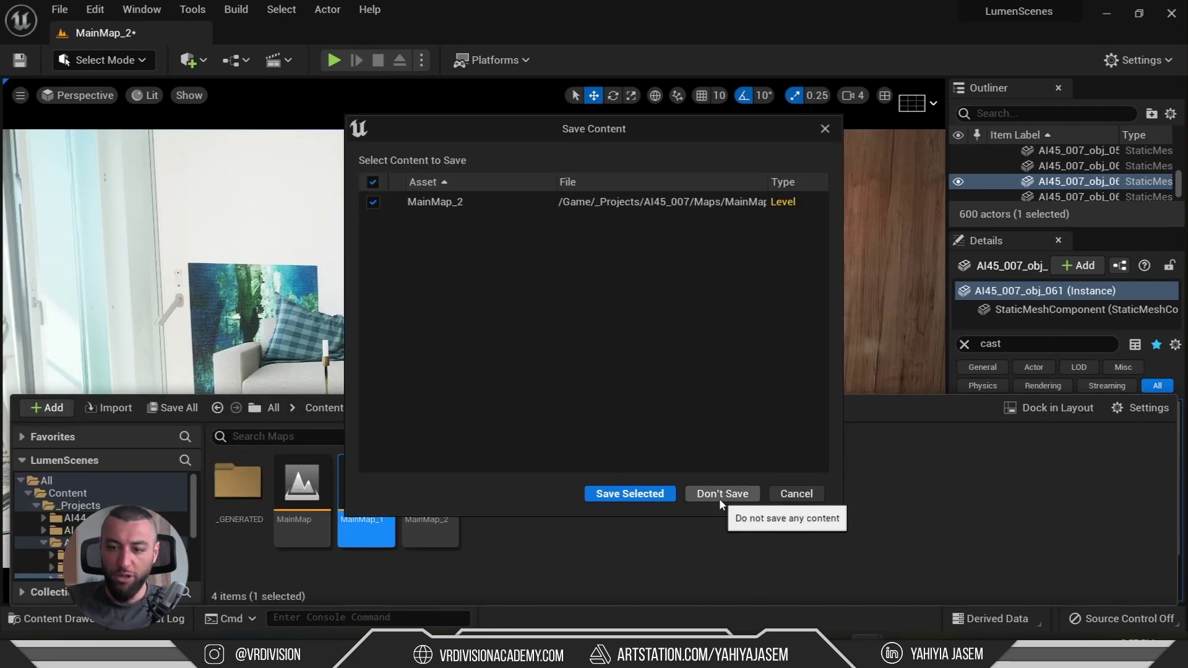
{"action": "left_click", "coordinate": [717, 494]}
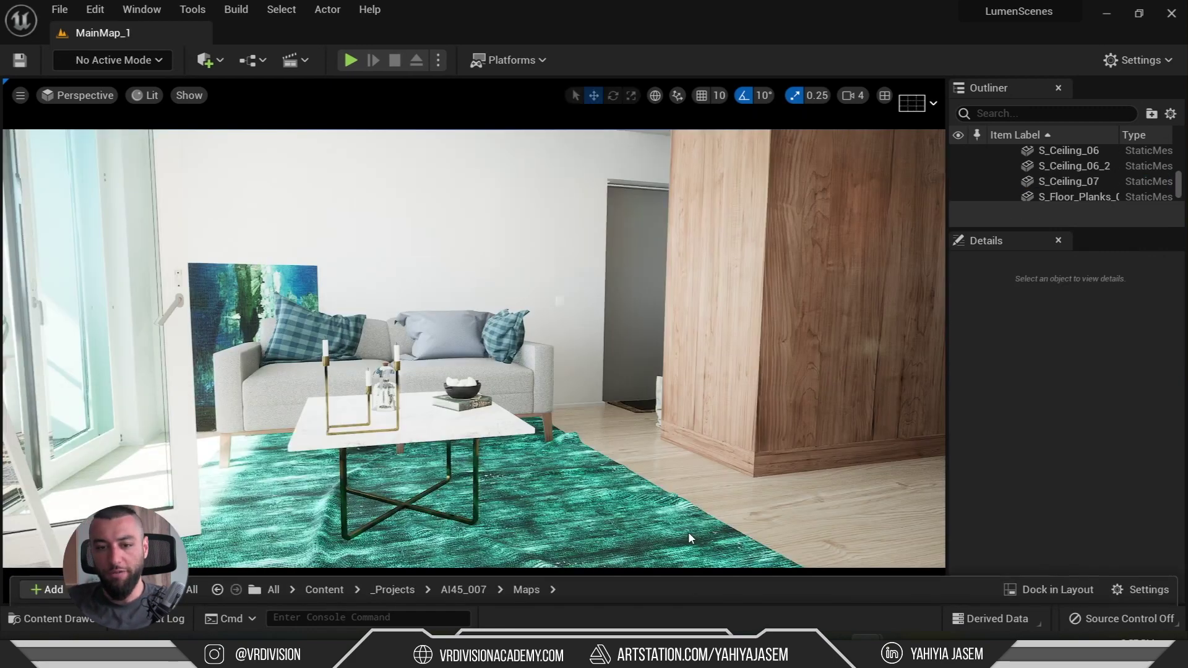
- Try hiding the exterior building mesh to compare the dining area's lighting, undo the hiding, and clear the selection
{"action": "right_click_drag", "start_coordinate": [689, 532], "coordinate": [532, 338]}
{"action": "key", "text": "Escape"}
{"action": "left_click", "coordinate": [532, 338]}
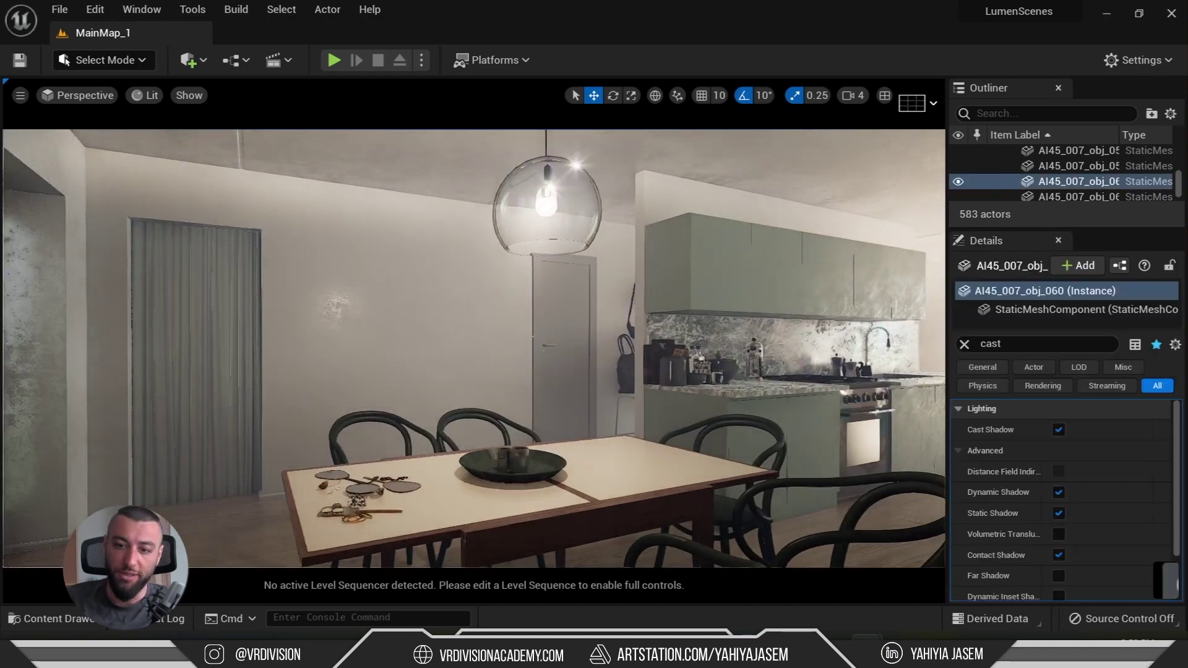
{"action": "key", "text": "ctrl+z"}
{"action": "key", "text": "Escape"}
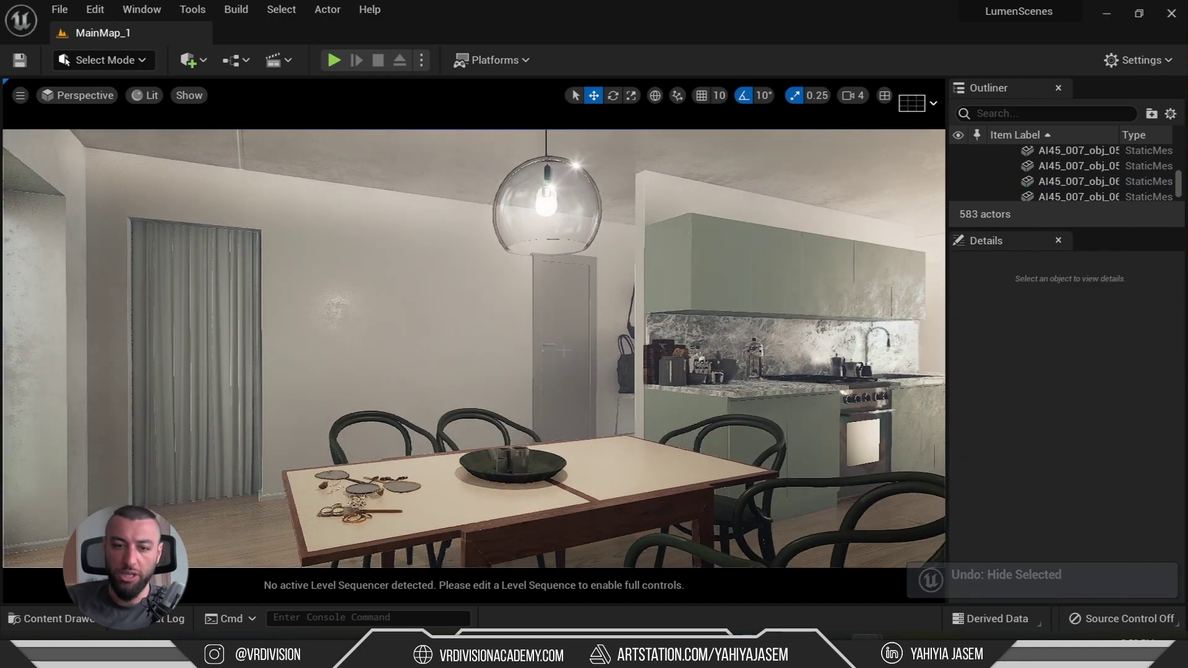
- Examine the dining and living areas of MainMap_1, undo the last change, and select the hanging bulb above the sofa
{"action": "right_click_drag", "start_coordinate": [500, 334], "coordinate": [377, 334]}
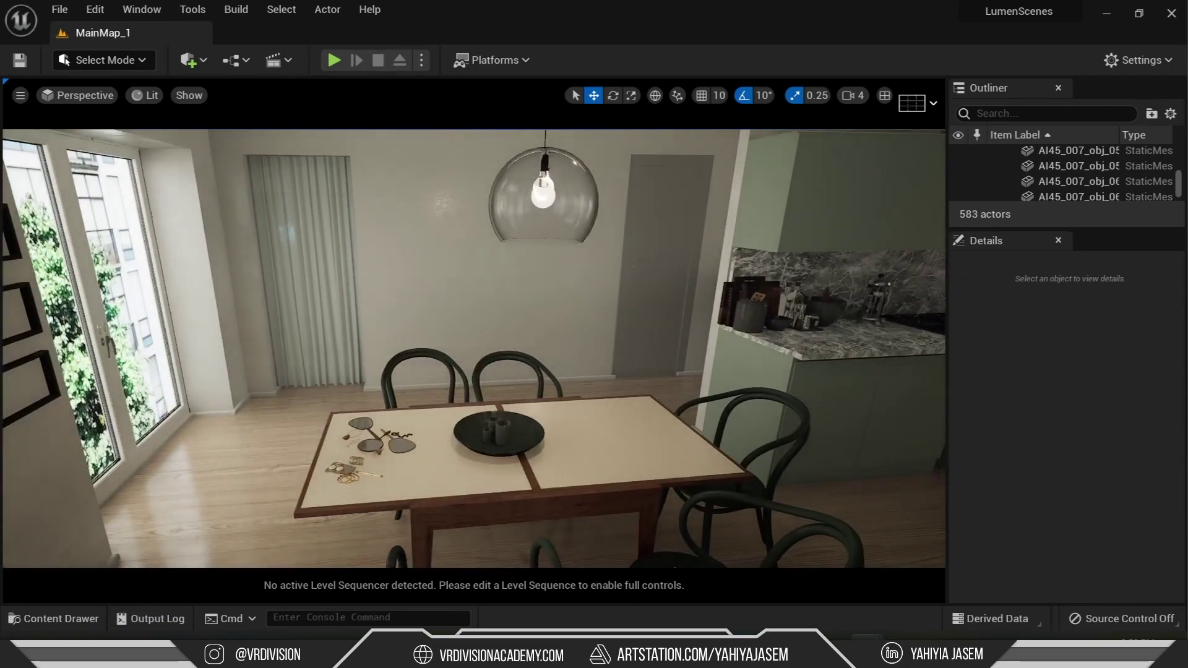
{"action": "right_click_drag", "start_coordinate": [378, 334], "coordinate": [575, 309]}
{"action": "key", "text": "w"}
{"action": "left_click", "coordinate": [601, 269]}
{"action": "key", "text": "Escape"}
{"action": "right_click_drag", "start_coordinate": [600, 270], "coordinate": [619, 297]}
{"action": "key", "text": "ctrl+z"}
{"action": "left_click", "coordinate": [668, 223]}
- Open the MainMap_2 level from the Maps folder without saving the changes to MainMap_1
{"action": "key", "text": "ctrl+space"}
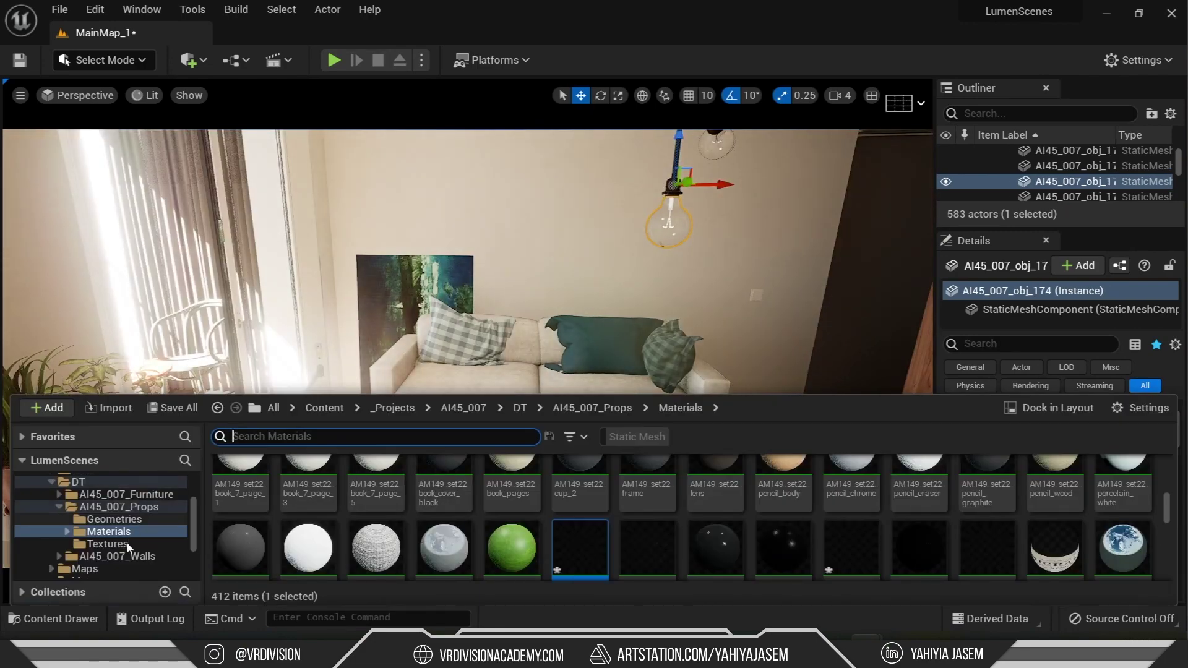
{"action": "left_click", "coordinate": [84, 569]}
{"action": "double_click", "coordinate": [420, 490]}
{"action": "left_click", "coordinate": [732, 499]}
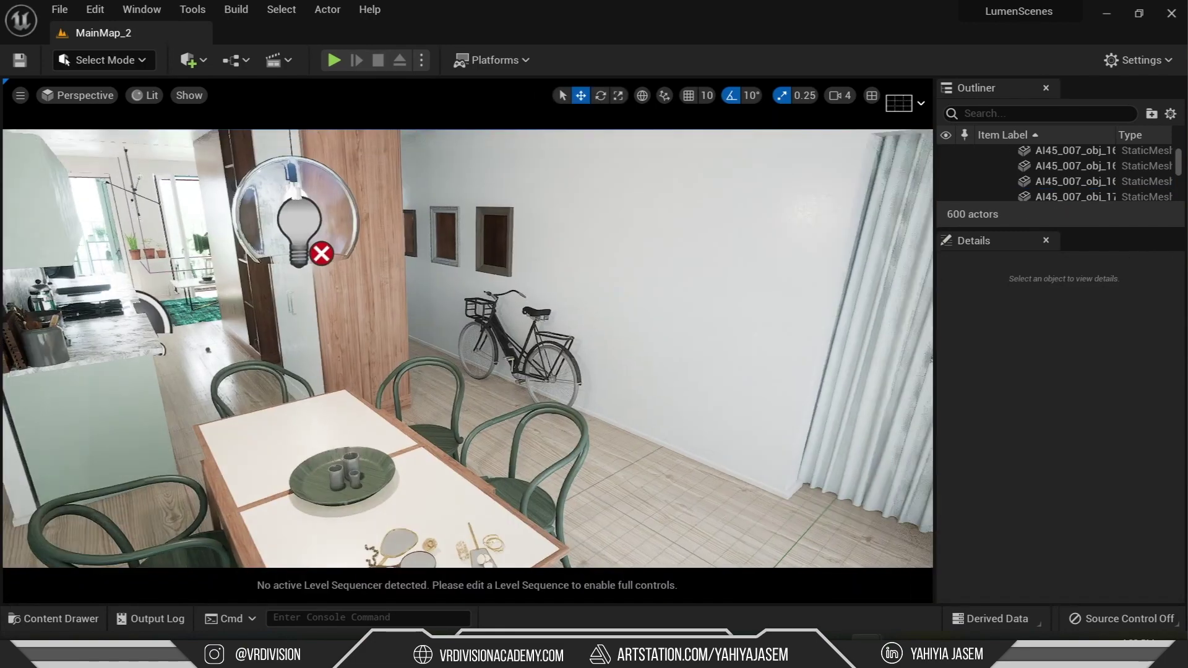
- Examine the lighting of MainMap_2 around the balcony doors, dining chairs, kitchen partition and hallway
{"action": "right_click_drag", "start_coordinate": [470, 291], "coordinate": [513, 290]}
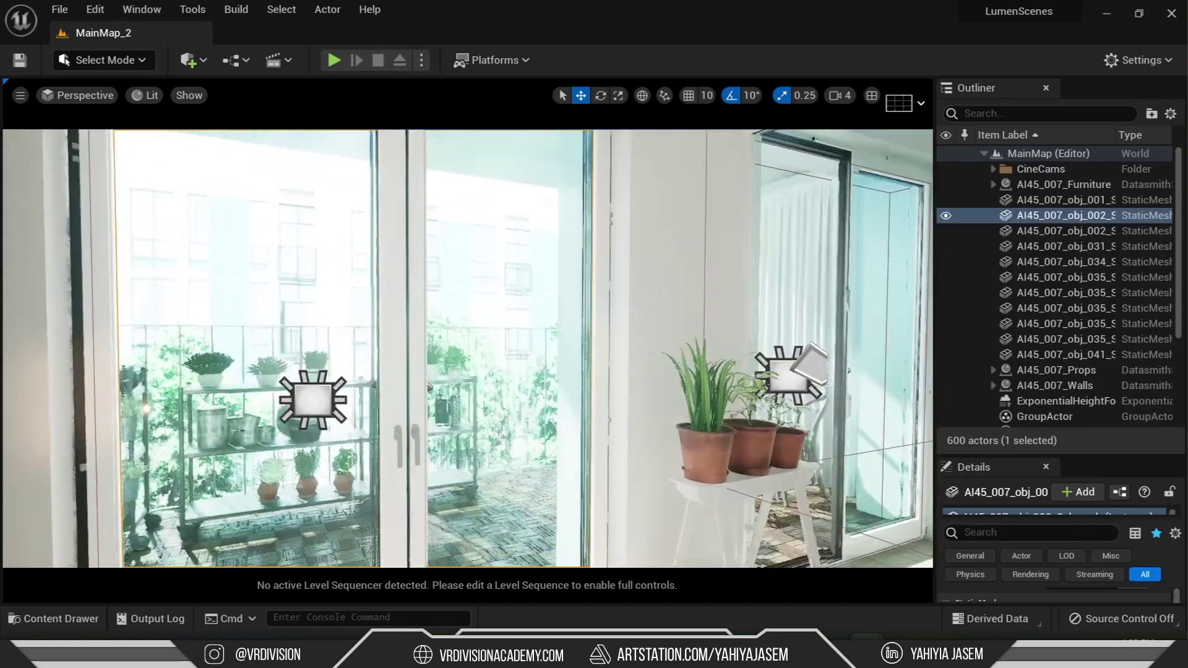
{"action": "right_click_drag", "start_coordinate": [471, 291], "coordinate": [408, 323]}
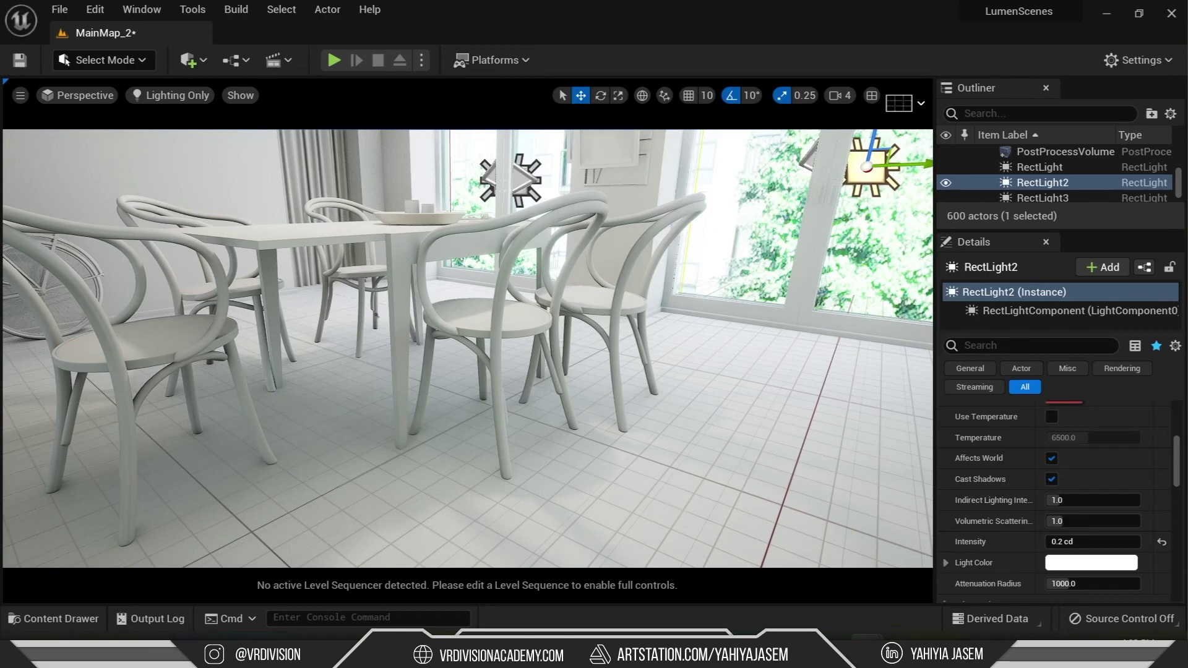
{"action": "right_click_drag", "start_coordinate": [774, 254], "coordinate": [778, 242]}
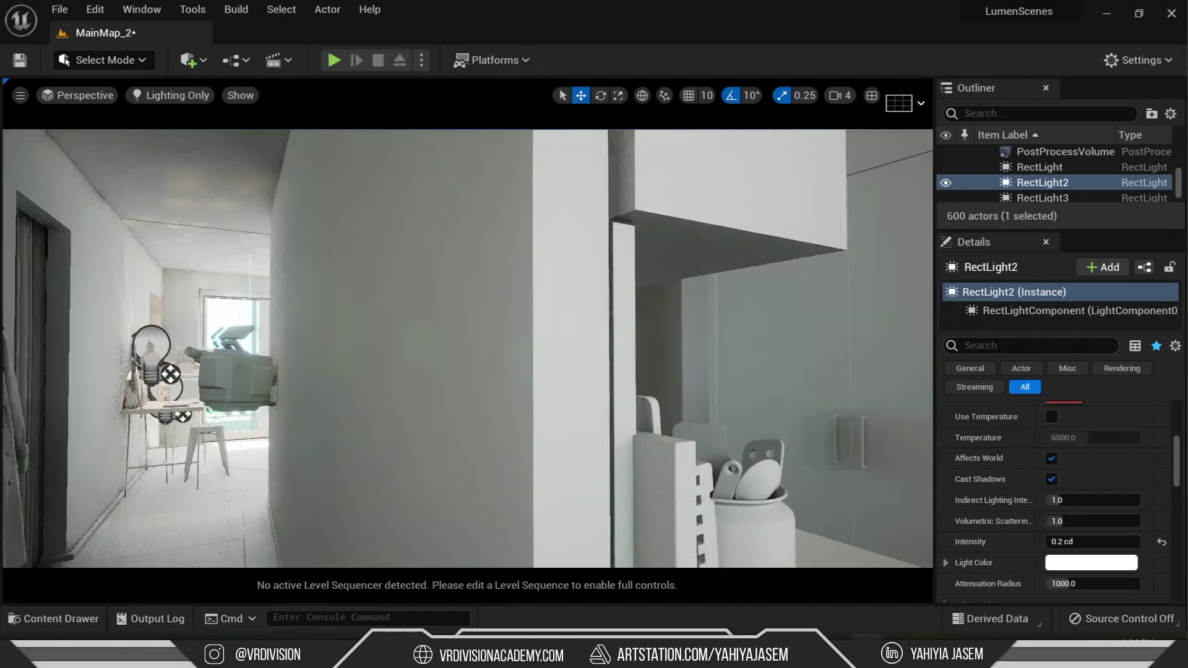
{"action": "right_click_drag", "start_coordinate": [564, 316], "coordinate": [569, 314]}
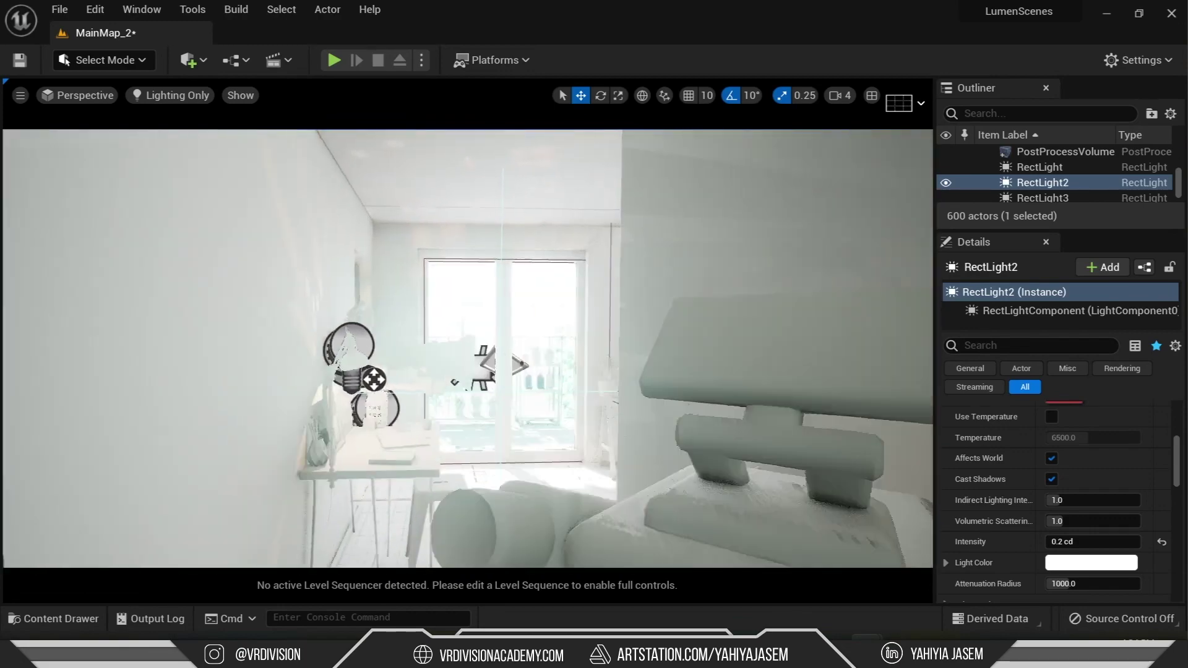
{"action": "right_click_drag", "start_coordinate": [565, 360], "coordinate": [567, 358]}
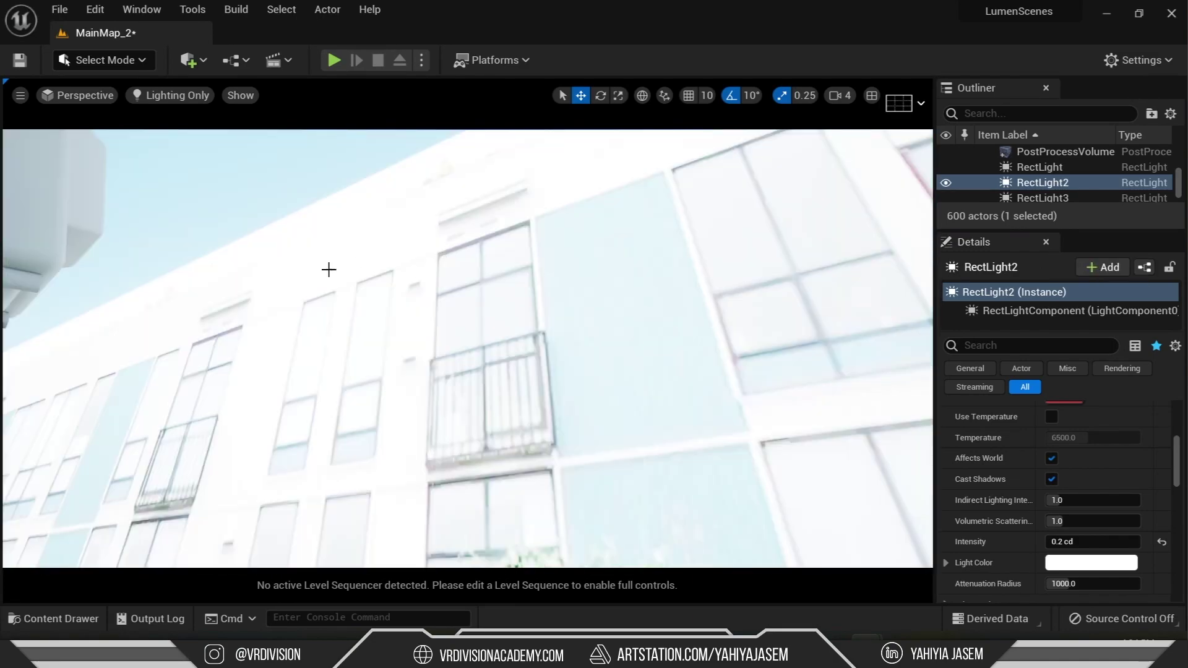
- Select the exterior building facade, compare the living room's lighting, and undo the last hiding
{"action": "left_click", "coordinate": [453, 315]}
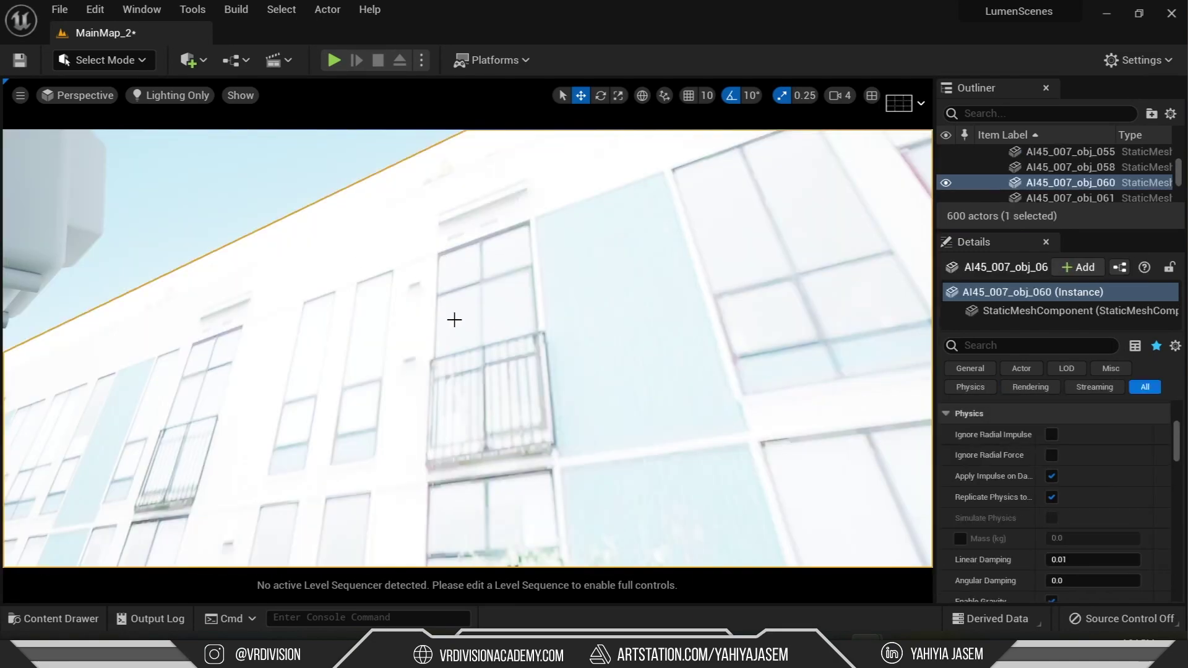
{"action": "right_click_drag", "start_coordinate": [454, 315], "coordinate": [455, 315]}
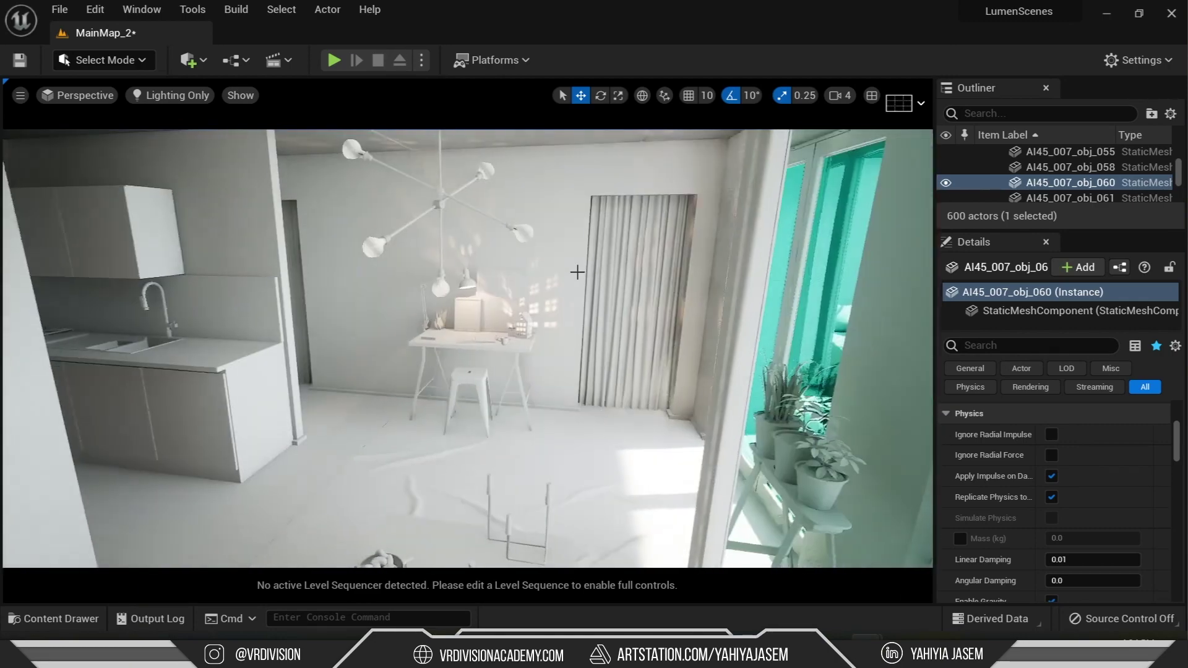
{"action": "key", "text": "ctrl+z"}
- Try hiding the wall behind the desk, check the light in the kitchen area, and undo the hiding
{"action": "left_click", "coordinate": [601, 254]}
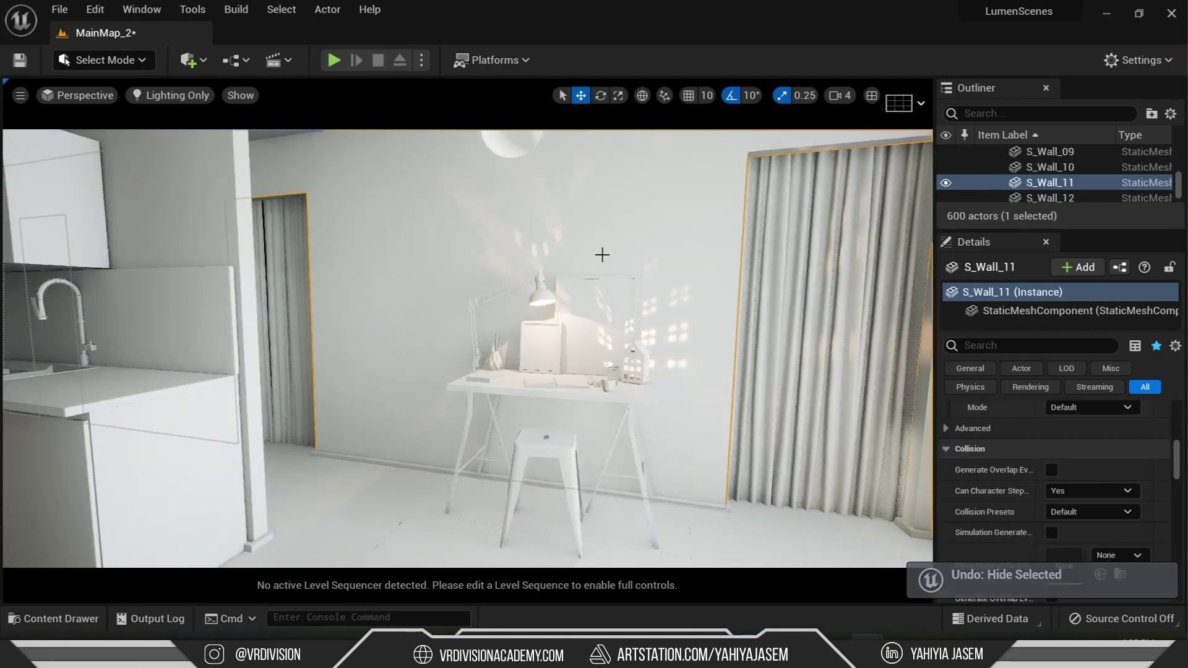
{"action": "key", "text": "h"}
{"action": "right_click_drag", "start_coordinate": [625, 260], "coordinate": [434, 260]}
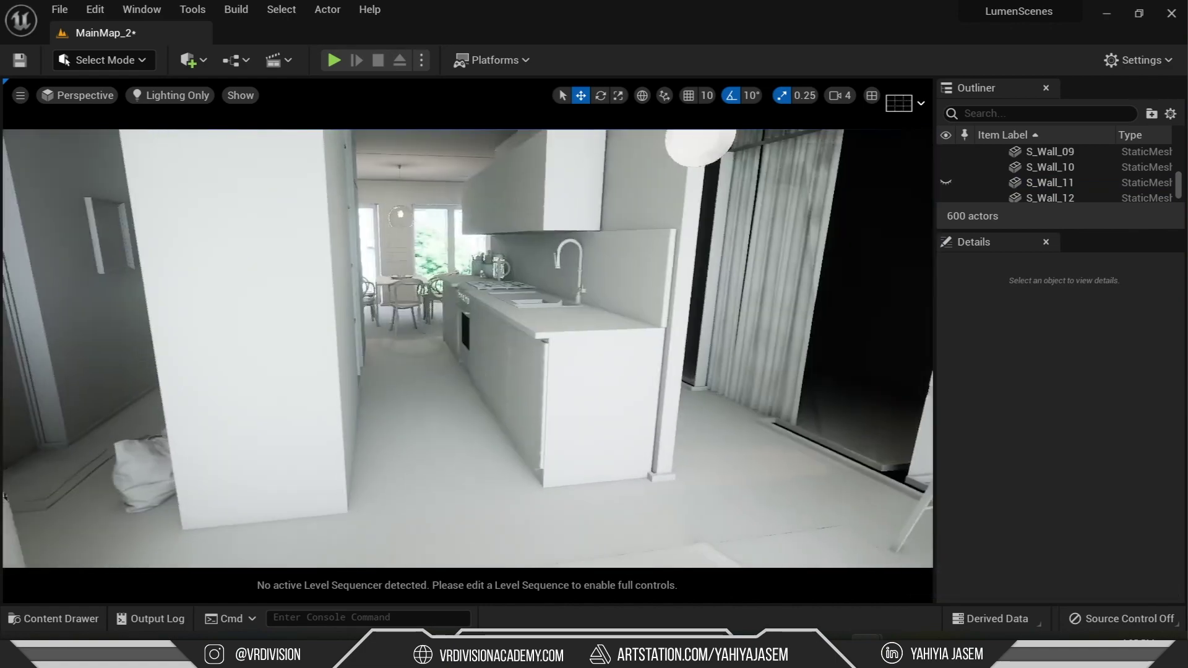
{"action": "key", "text": "ctrl+z"}
{"action": "right_click_drag", "start_coordinate": [542, 402], "coordinate": [470, 396]}
{"action": "key", "text": "Escape"}
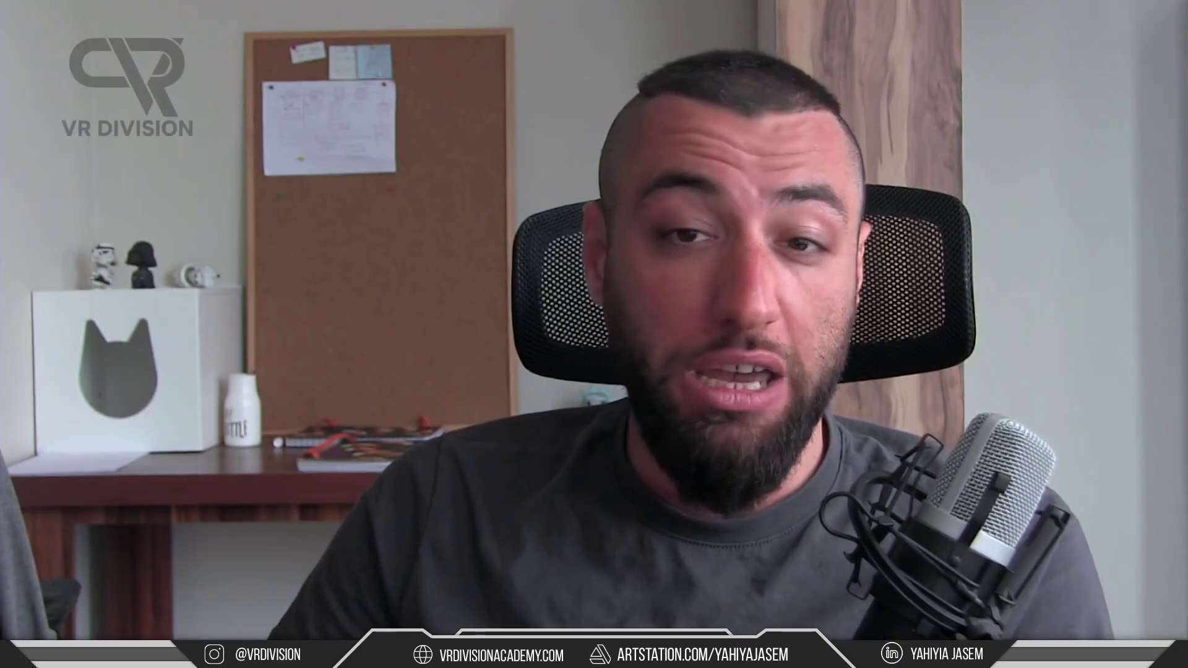